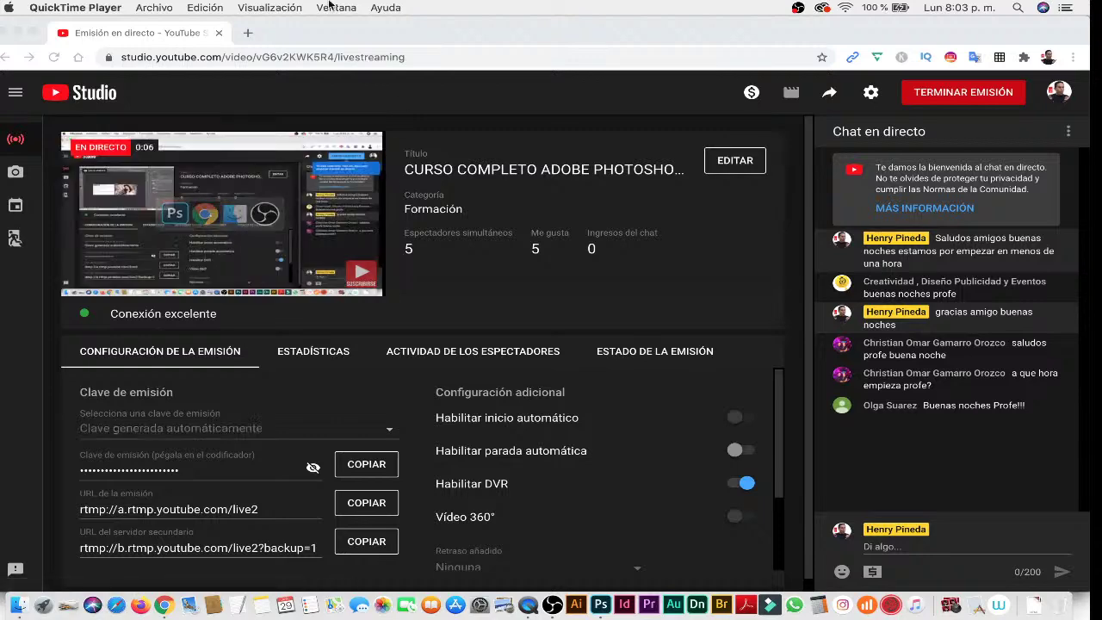
Start a QuickTime webcam recording, shrink its window, and switch to the leccion 5 folder.
left_click(140, 7)
left_click(168, 24)
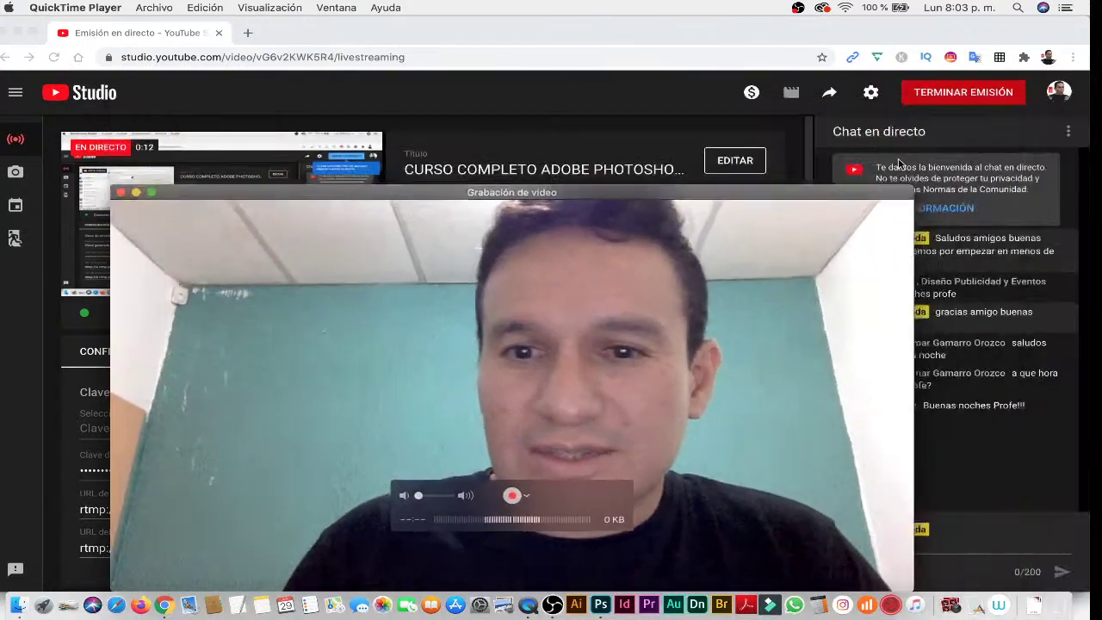
left_click_drag(1086, 104, 835, 233)
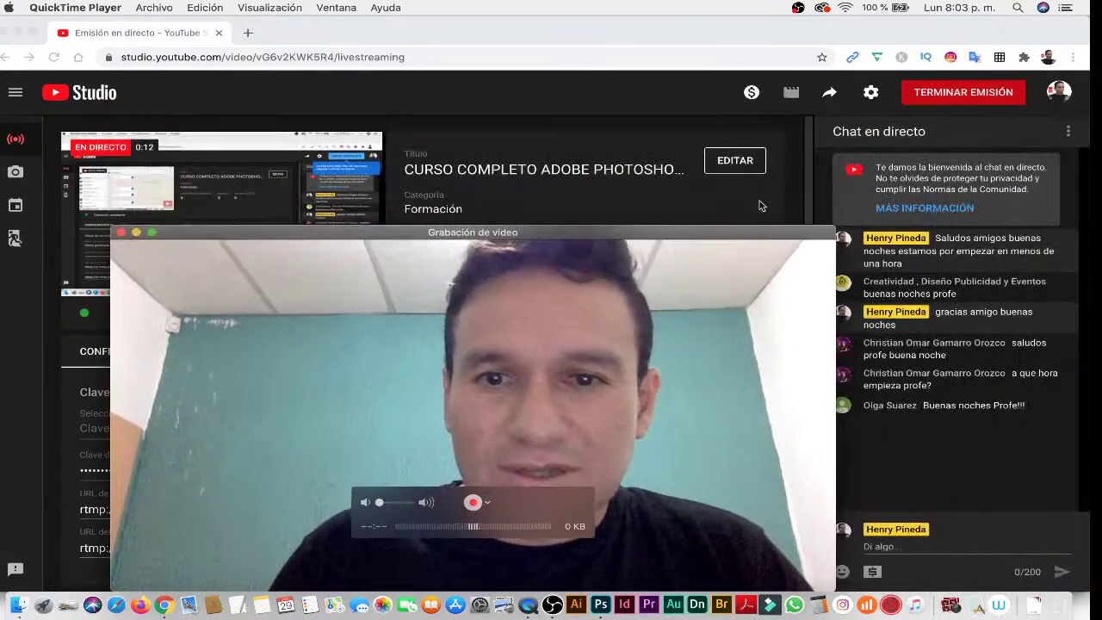
left_click_drag(728, 226, 592, 233)
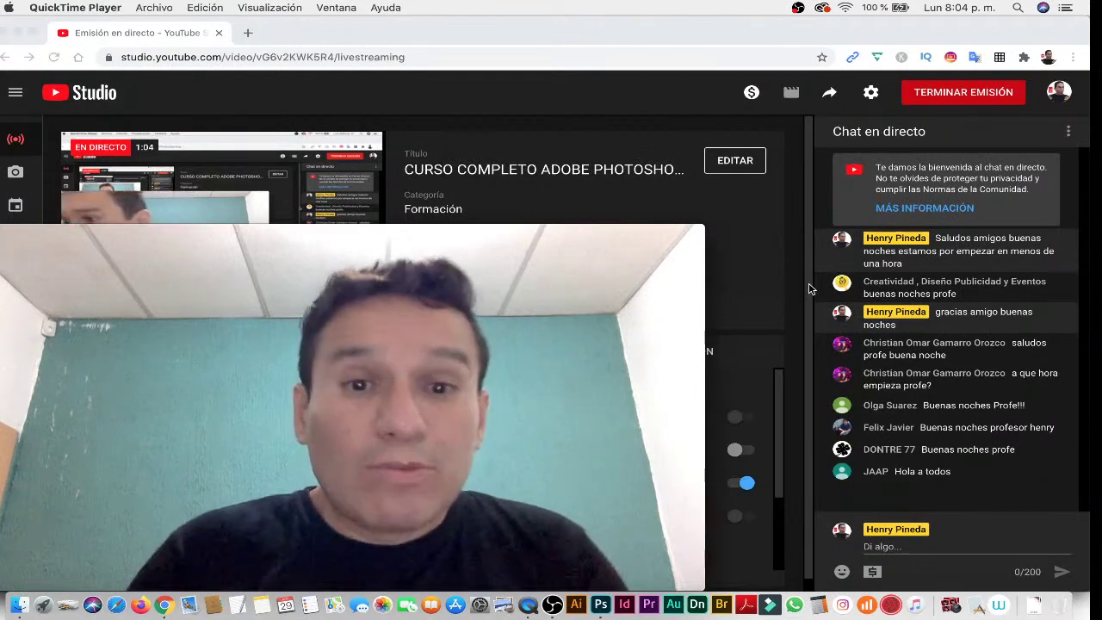
key("super+Tab")
key("super+Tab")
key("super+Tab")
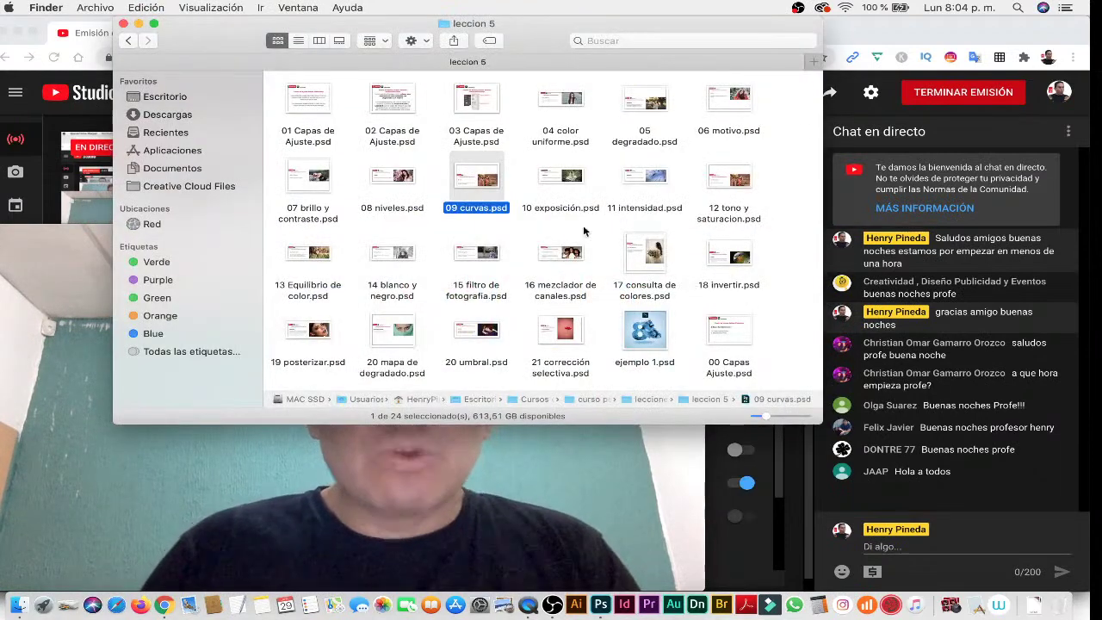
Show an enlarged Quick Look preview of the desktop's Prueba 2 title-card jpg.
key("super+n")
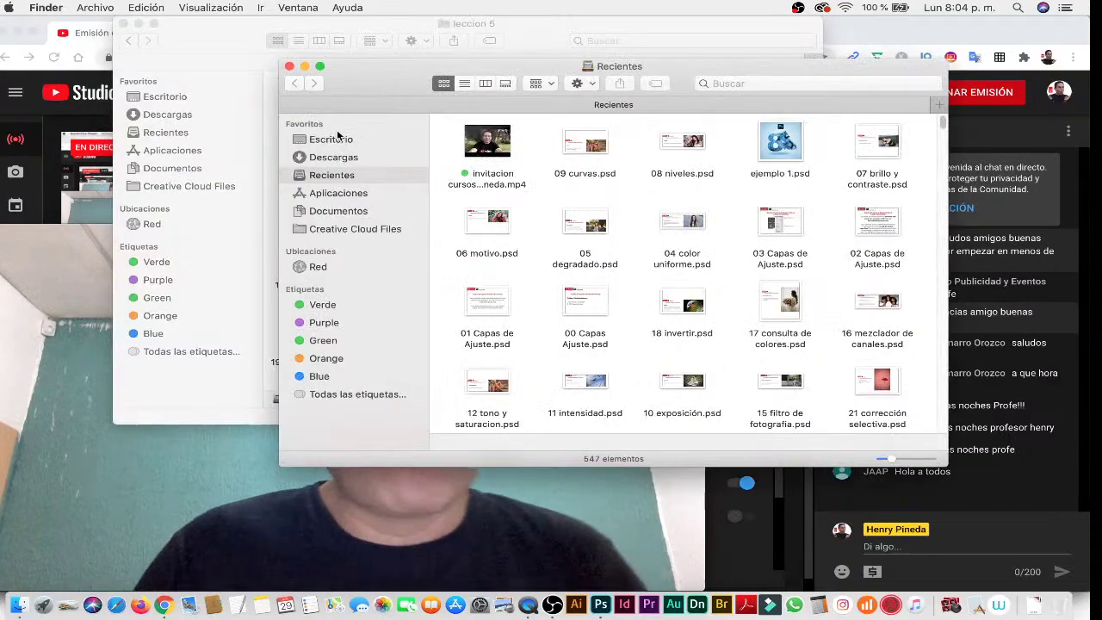
left_click(331, 139)
left_click_drag(482, 66, 417, 24)
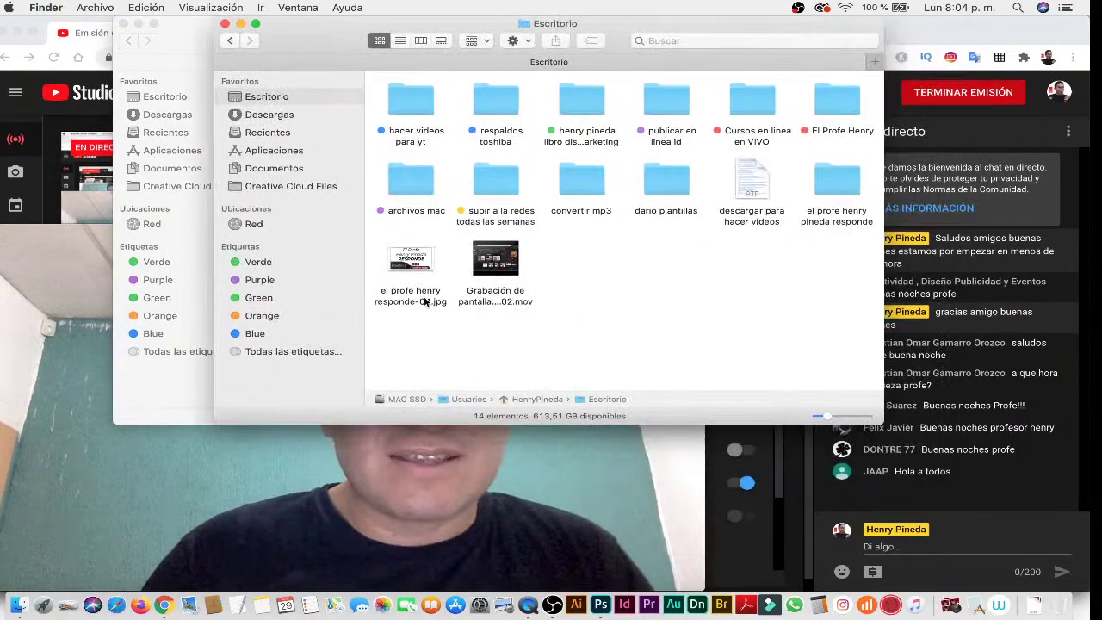
left_click(404, 265)
key("space")
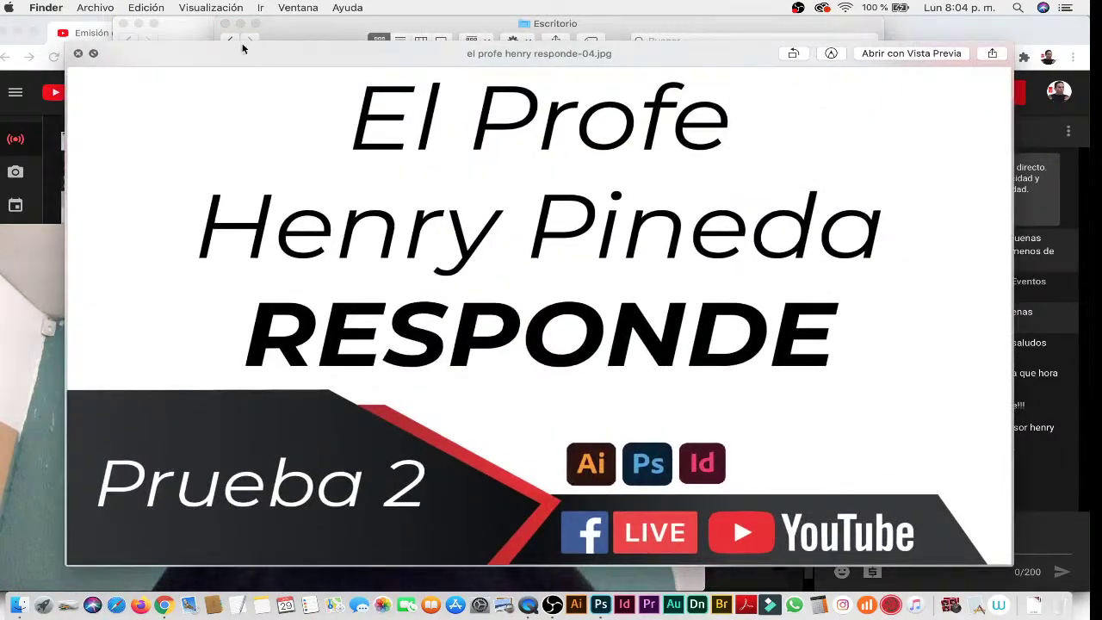
left_click_drag(65, 46, 10, 17)
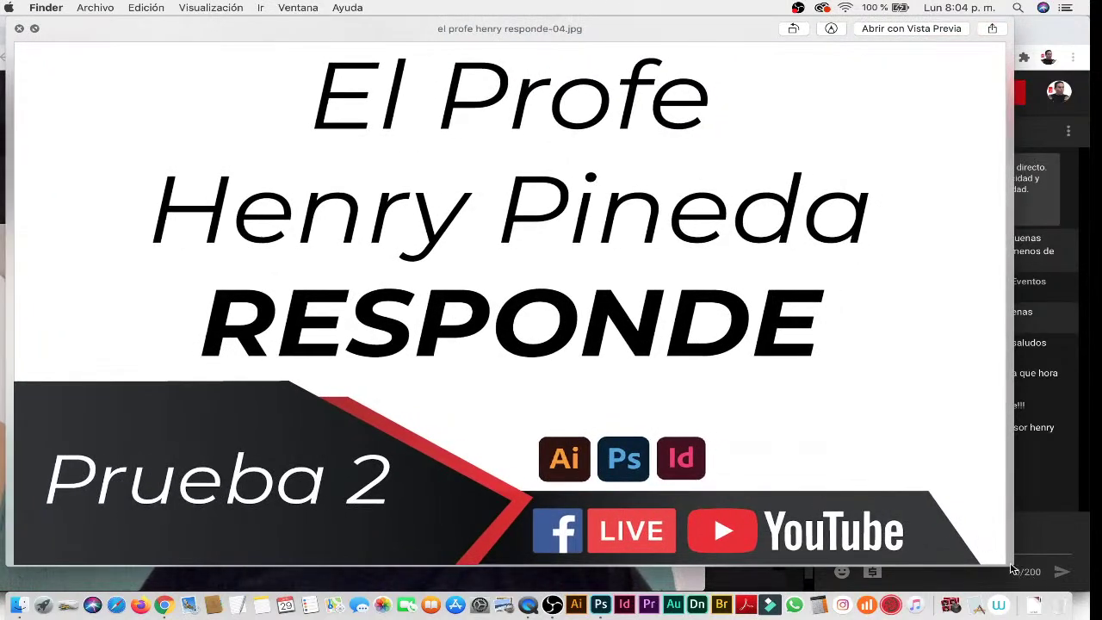
left_click_drag(1012, 568, 1055, 590)
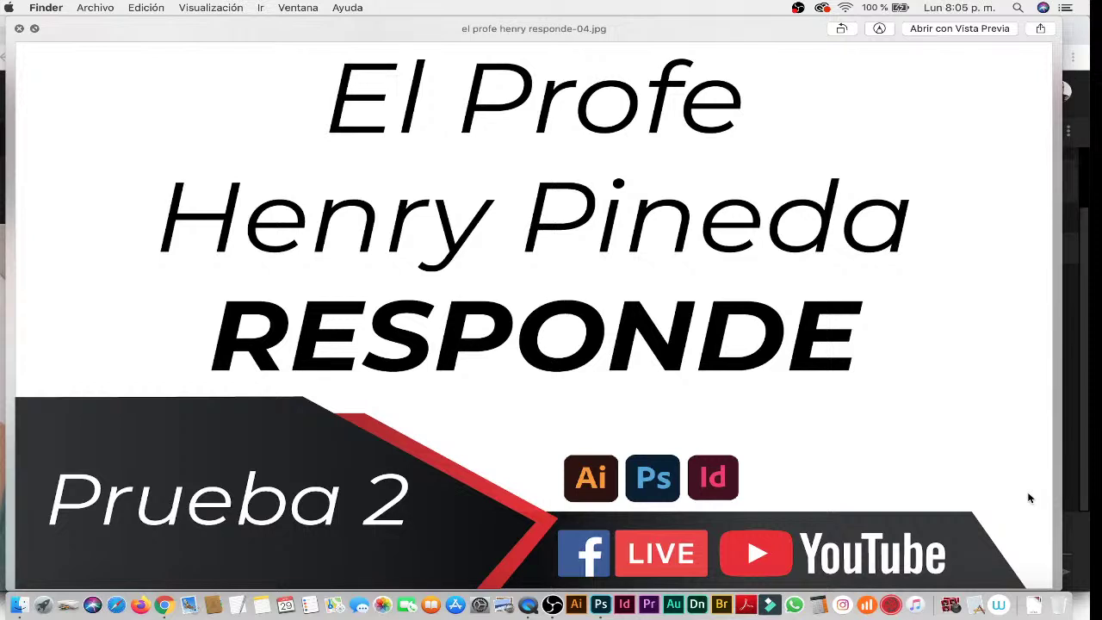
Bring the QuickTime webcam feed back over the enlarged title-card preview.
key("super+Tab")
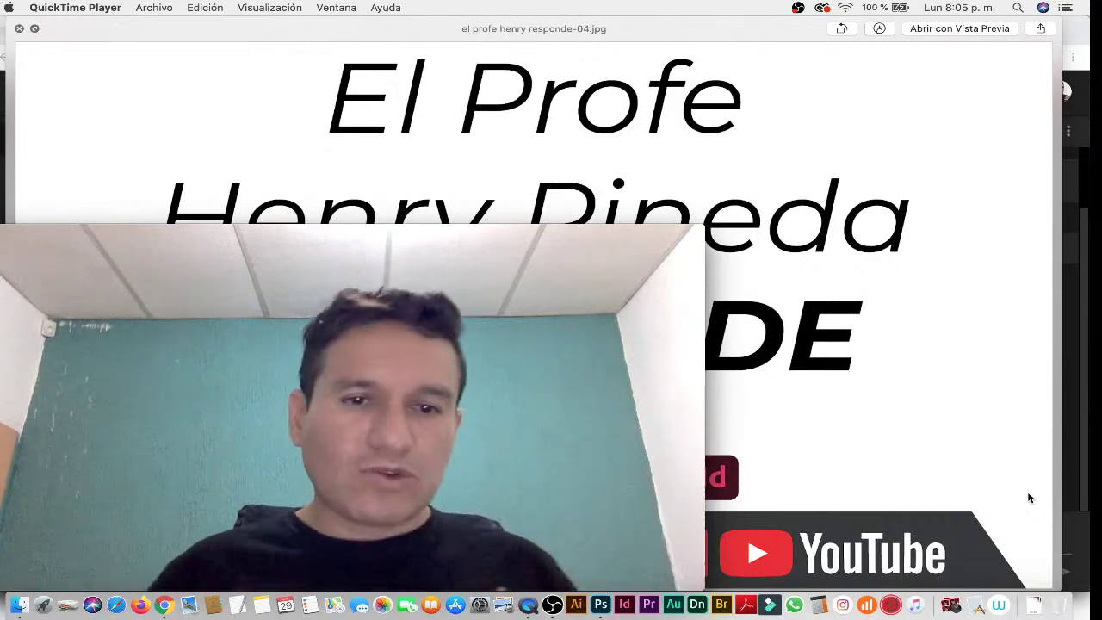
key("super+q")
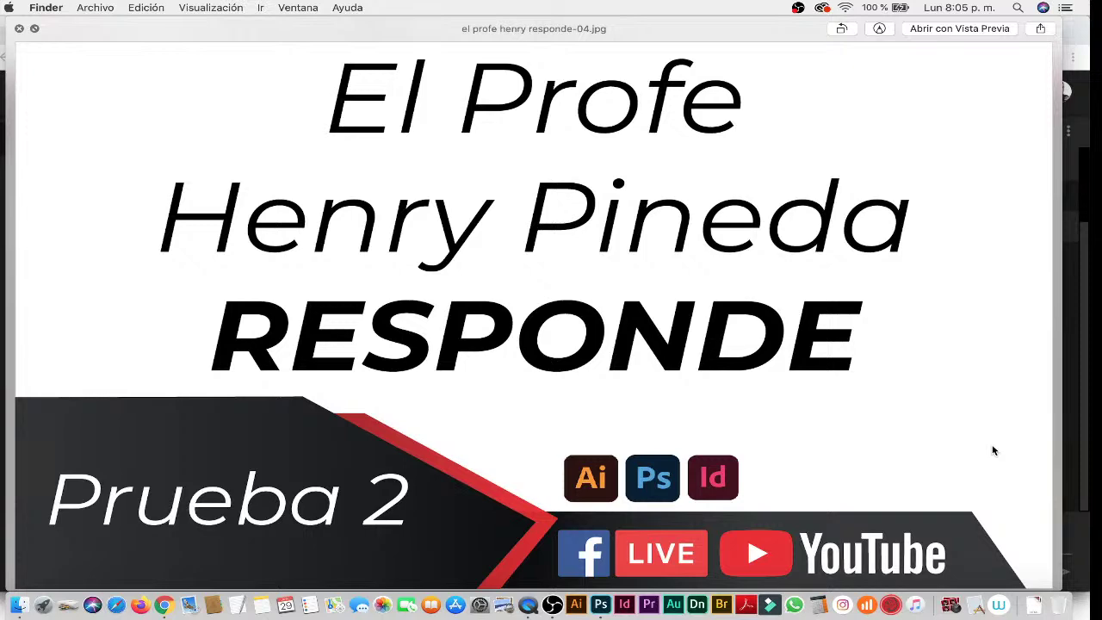
key("super+Tab")
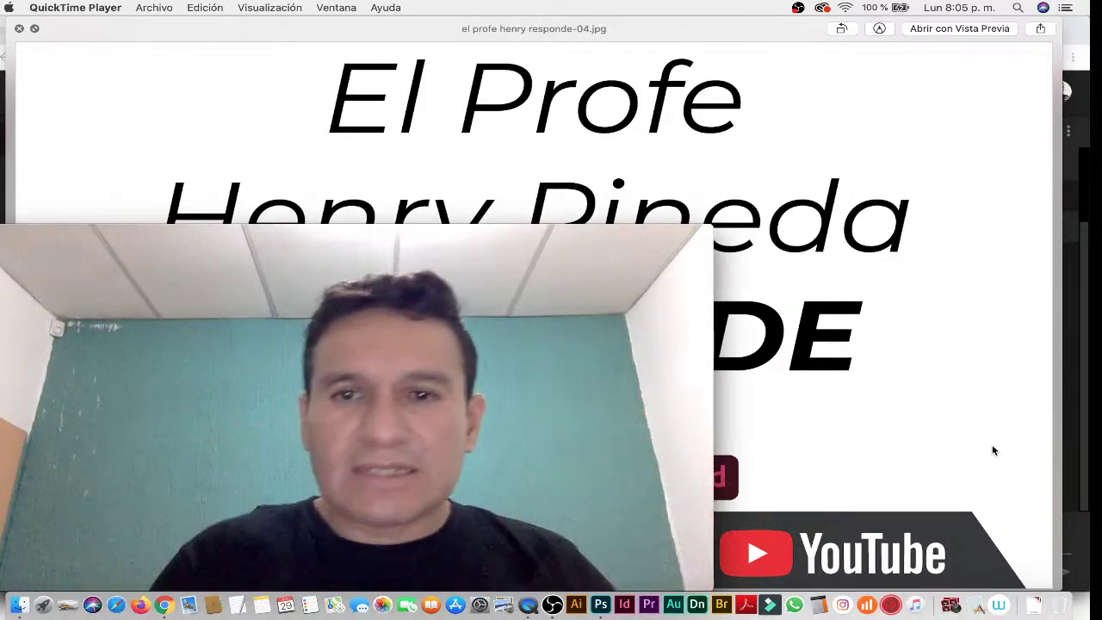
left_click_drag(713, 225, 301, 463)
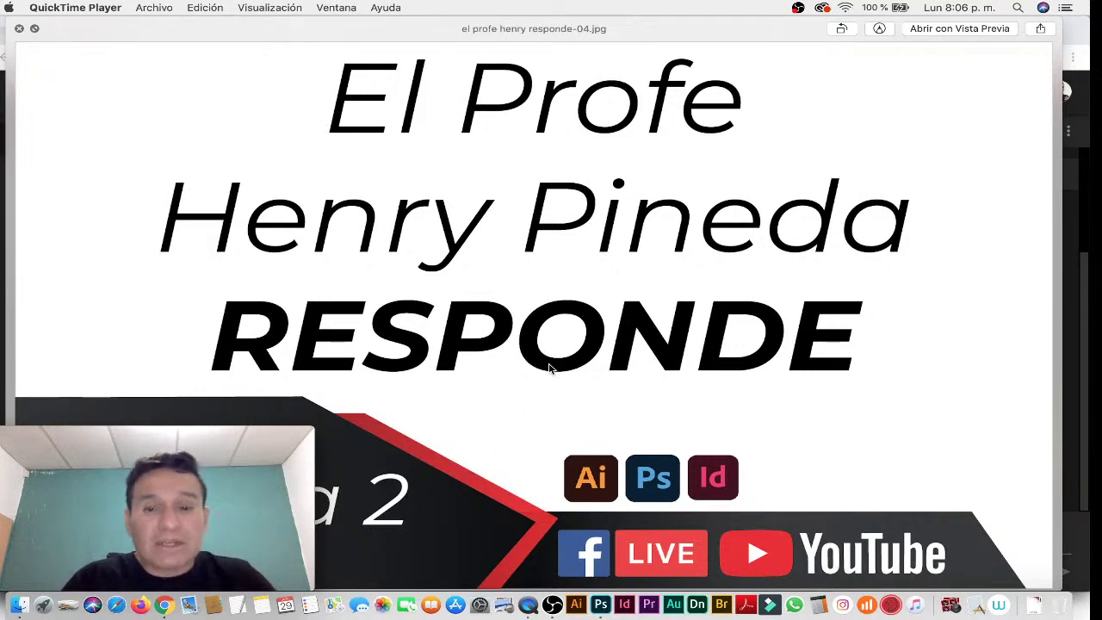
Close the Quick Look preview and switch to Photoshop's 00 Capas Ajuste.psd slide.
left_click(552, 366)
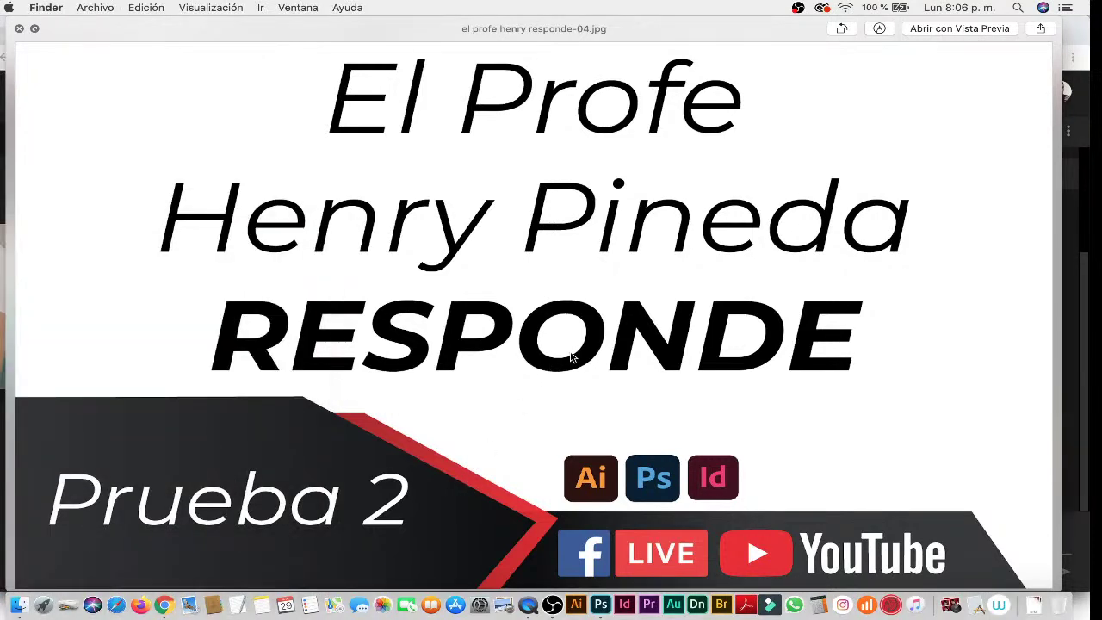
key("space")
key("super+Tab")
left_click(637, 312)
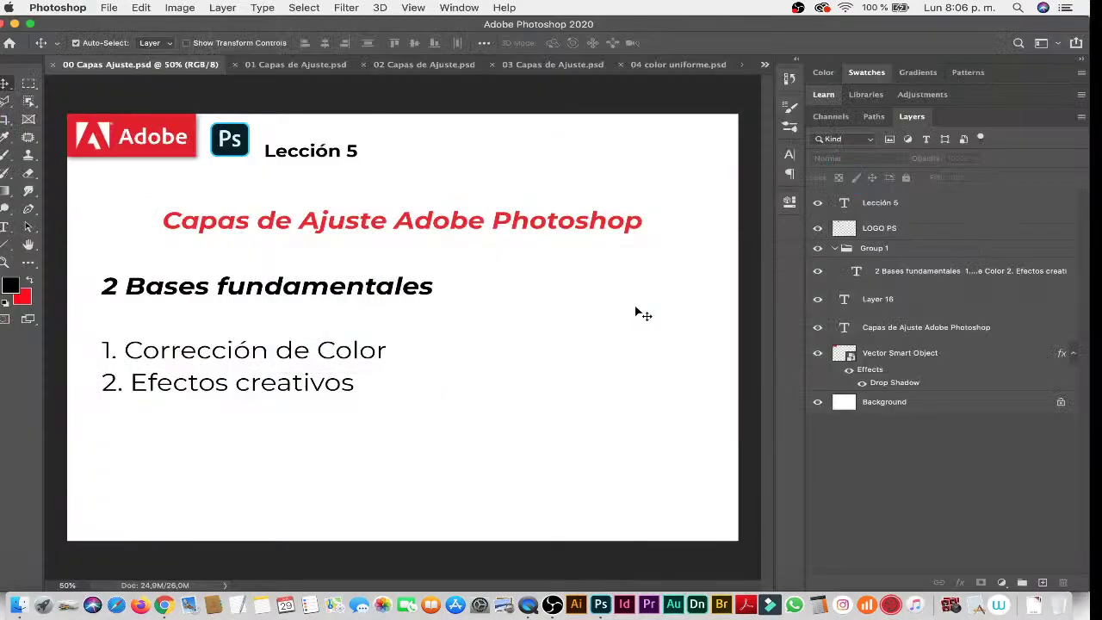
Move the webcam window to the bottom-right corner, clear of the slide text.
key("super+Tab")
key("super+Tab")
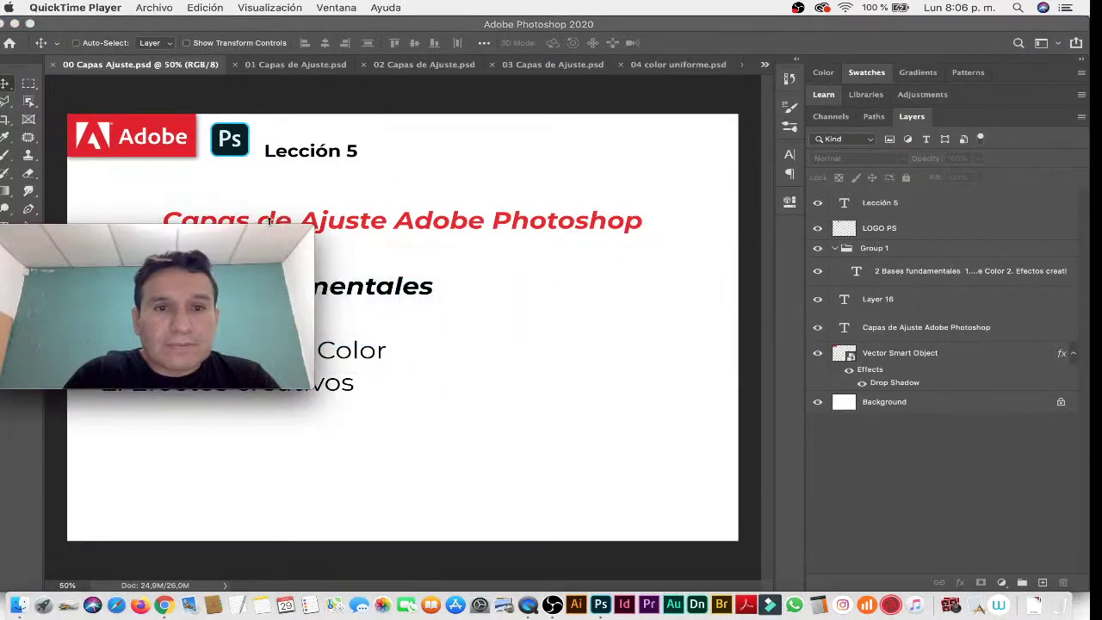
left_click_drag(271, 227, 1049, 433)
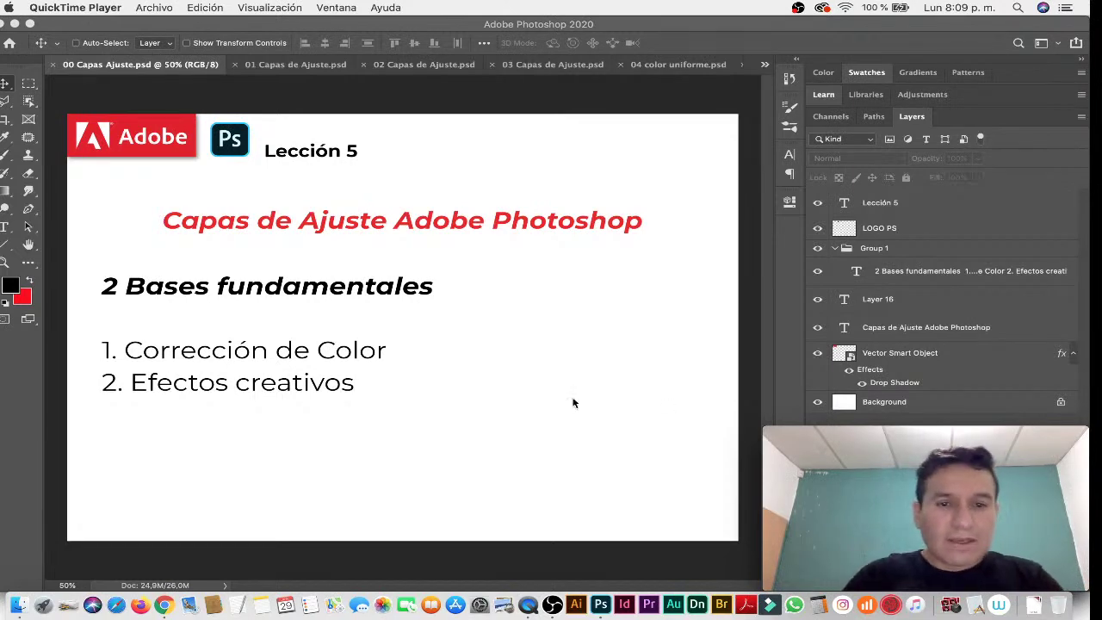
left_click(349, 395)
Set the QuickTime webcam window to float above other windows.
key("super+Tab")
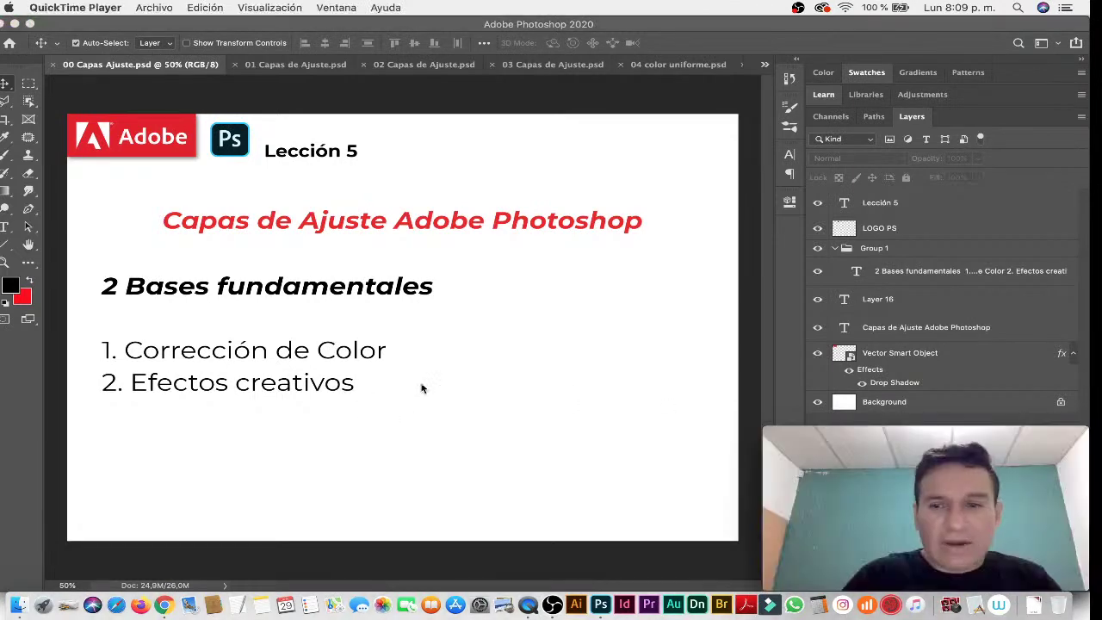
left_click(275, 7)
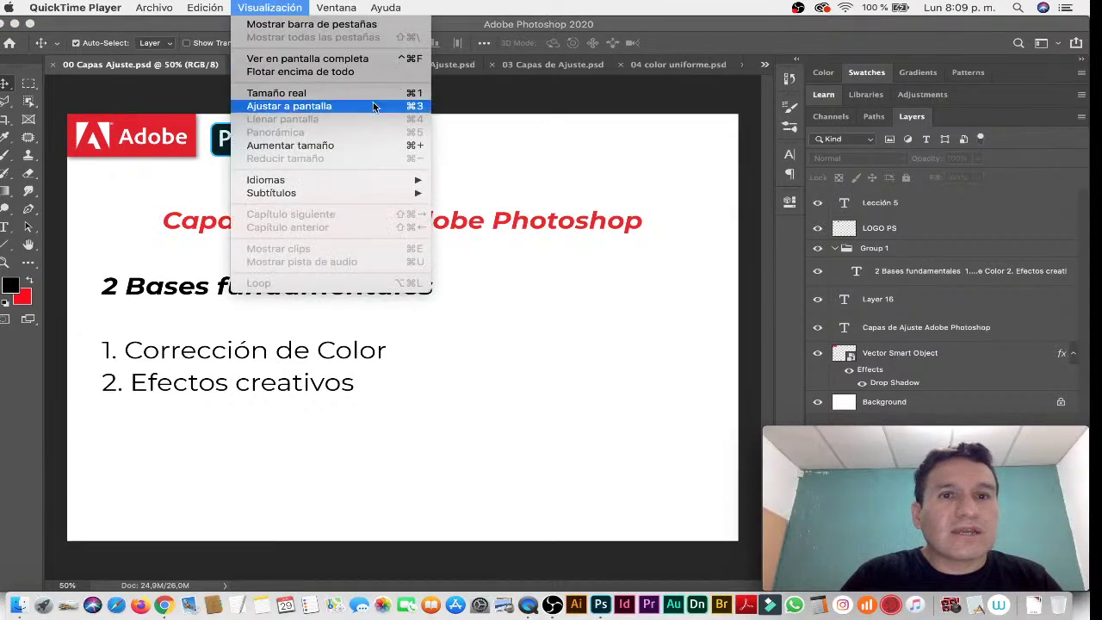
left_click(374, 74)
Add list item '3. Foto monatjes' with lowercase 'mo' and commit the text.
left_click(353, 385)
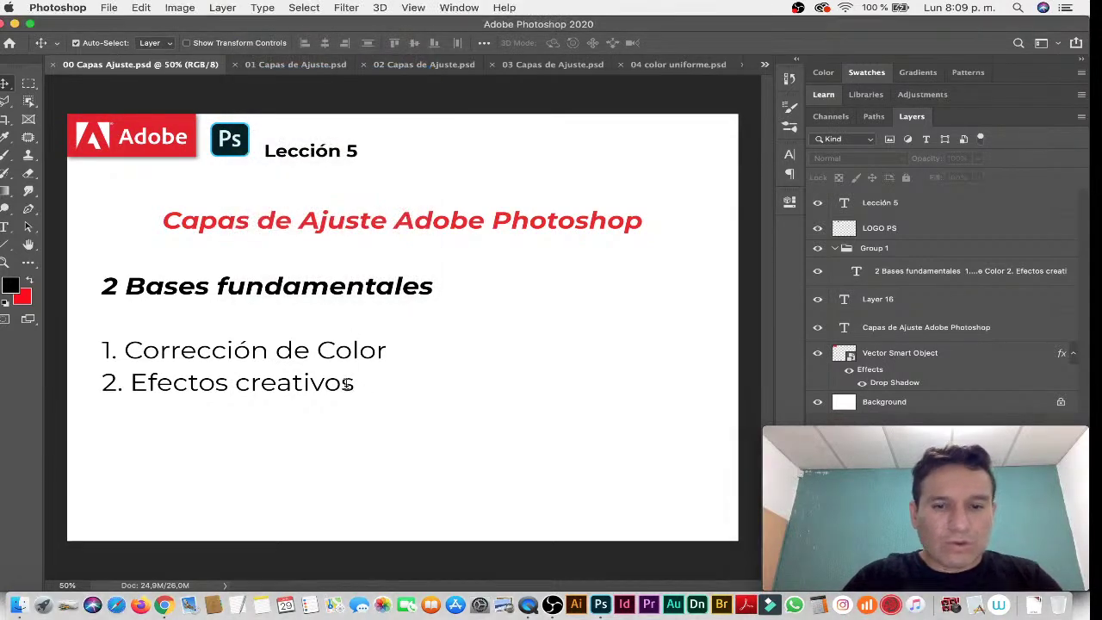
double_click(355, 383)
type("3. Foto Monatjes")
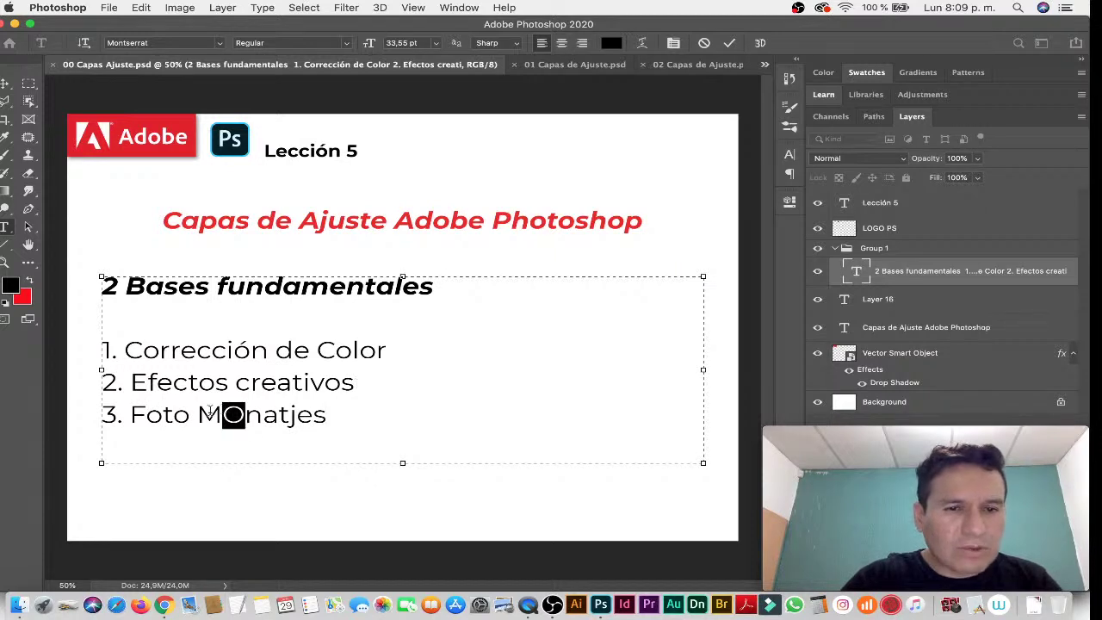
left_click_drag(245, 414, 199, 414)
type("mo")
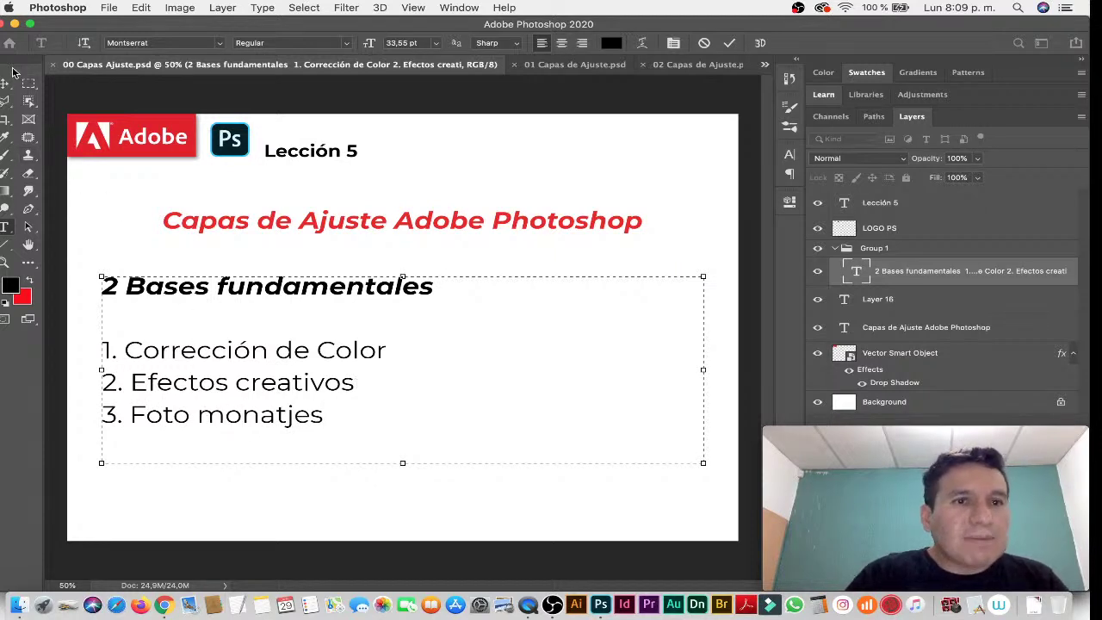
left_click(6, 86)
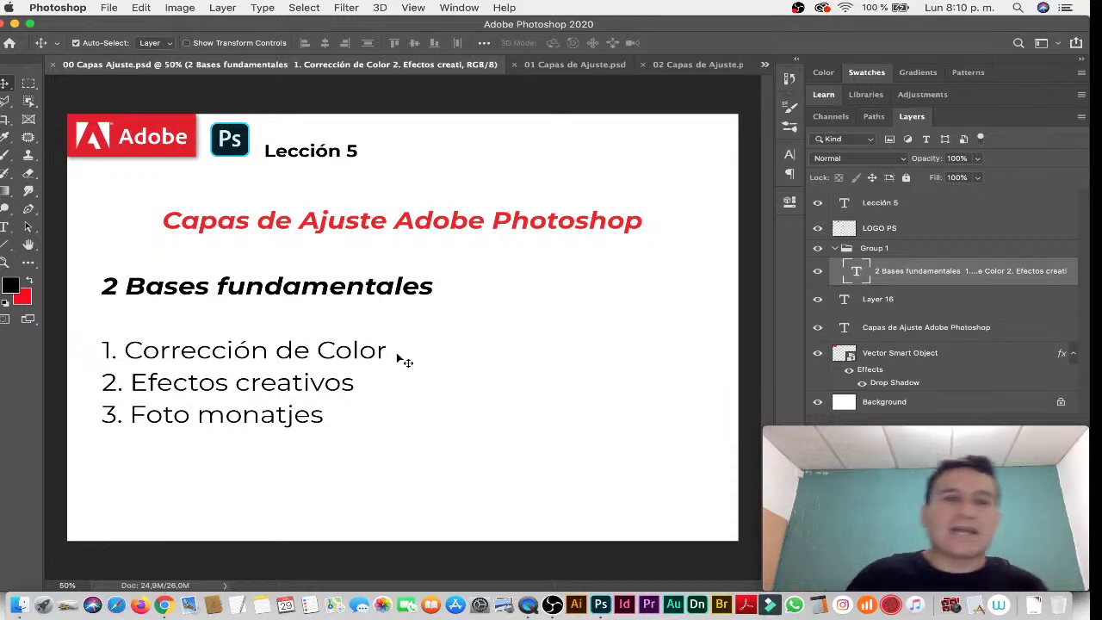
Renumber the heading from 2 to '3 Bases fundamentales'.
key("t")
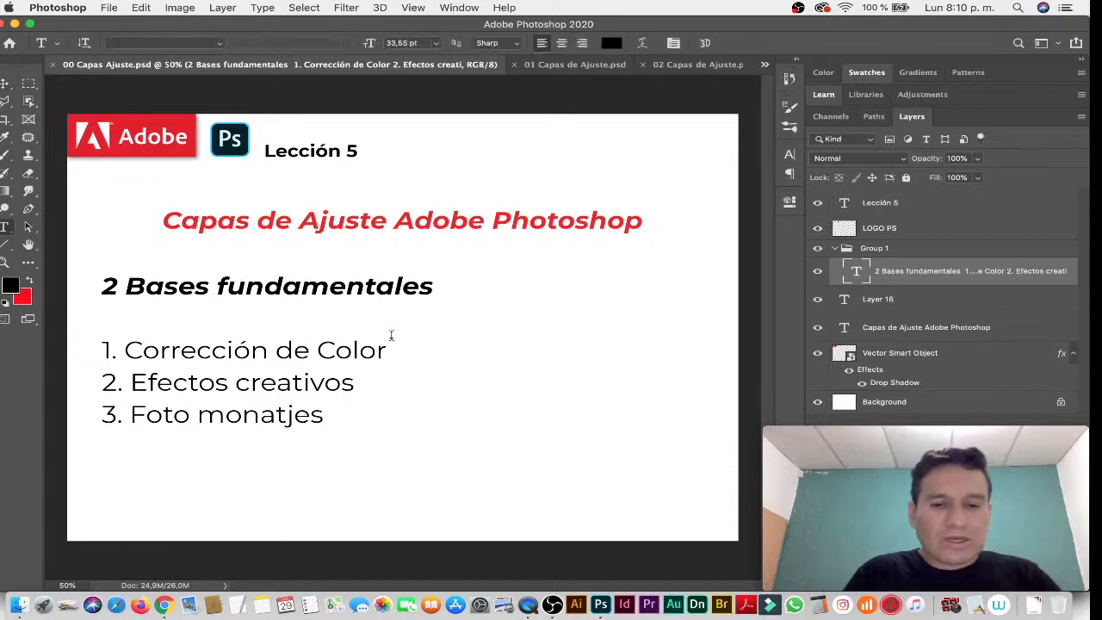
left_click(122, 291)
key("shift+Left")
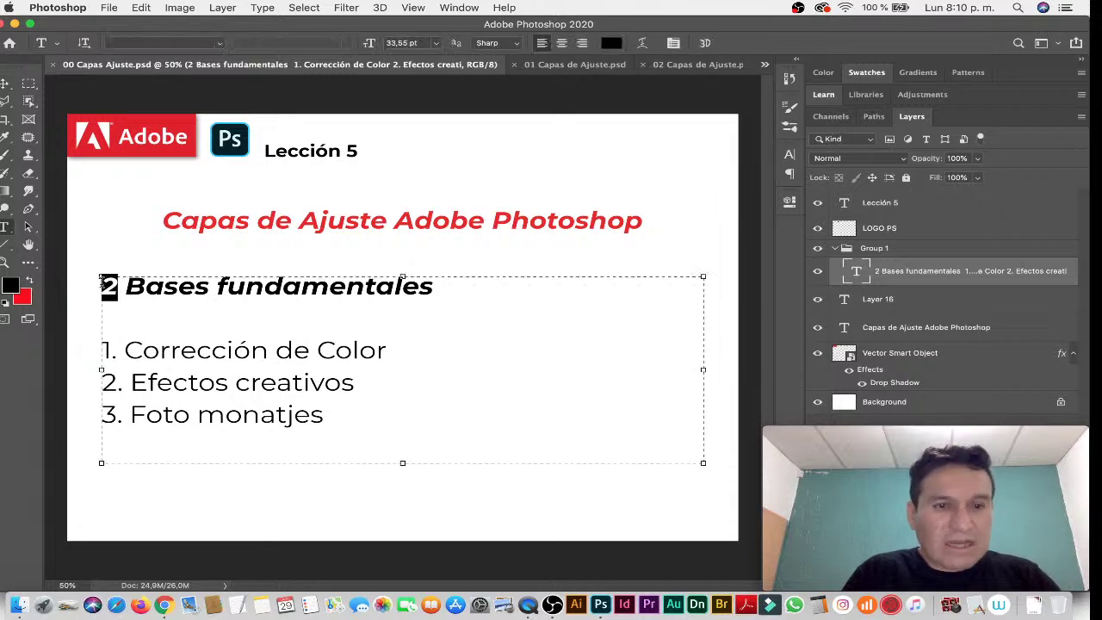
type("3")
left_click(6, 84)
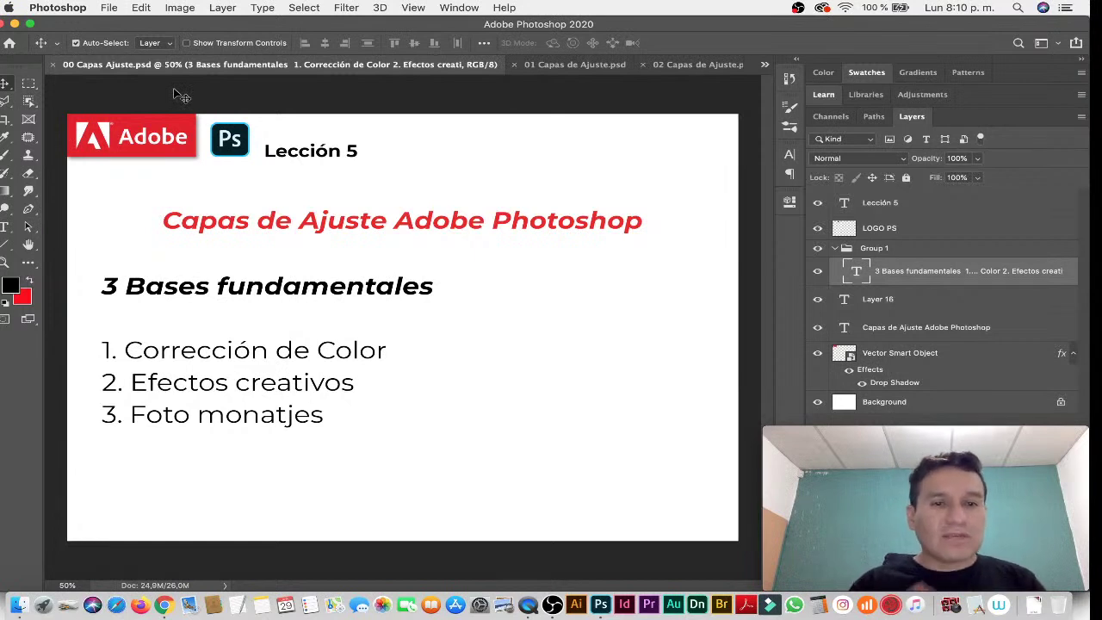
Correct the third item to 'Foto montajes' and save 00 Capas Ajuste.psd.
key("t")
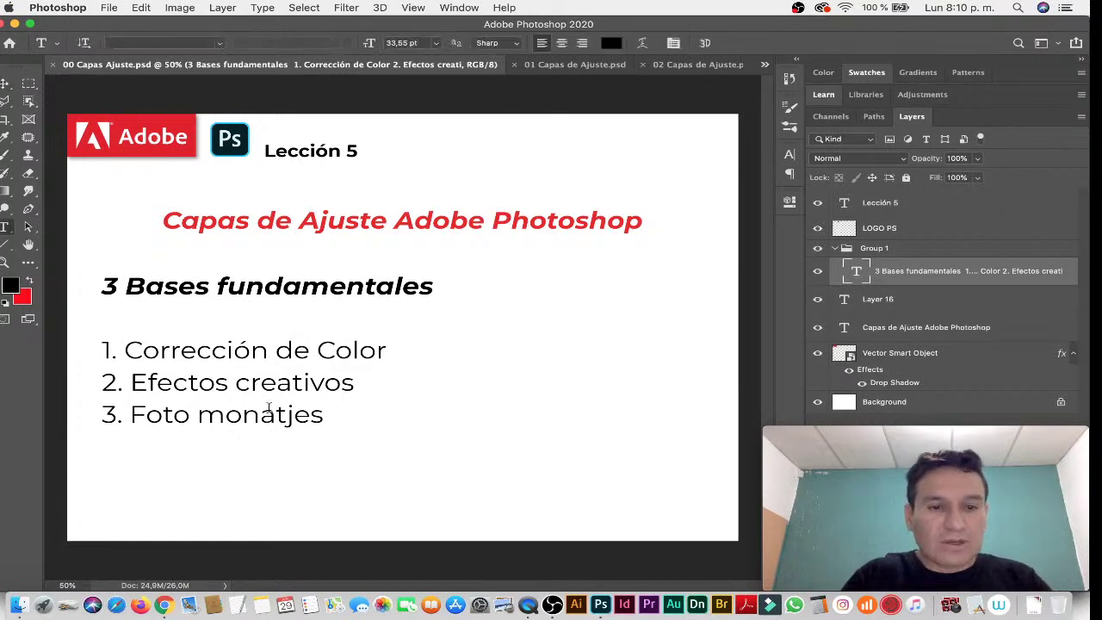
left_click(285, 416)
type("a")
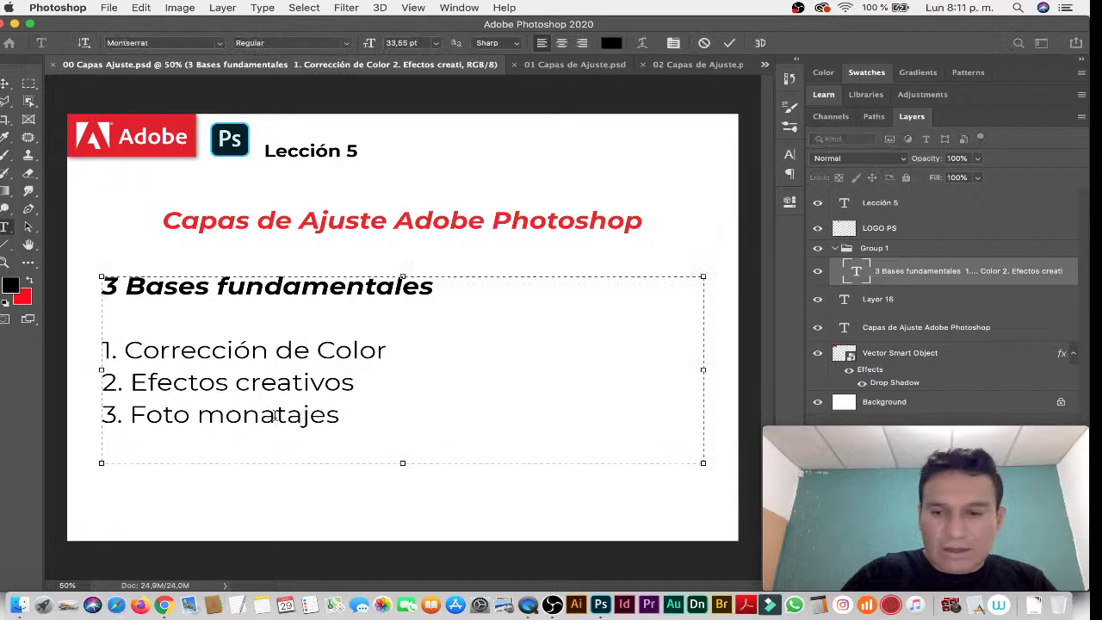
key("BackSpace")
left_click(6, 85)
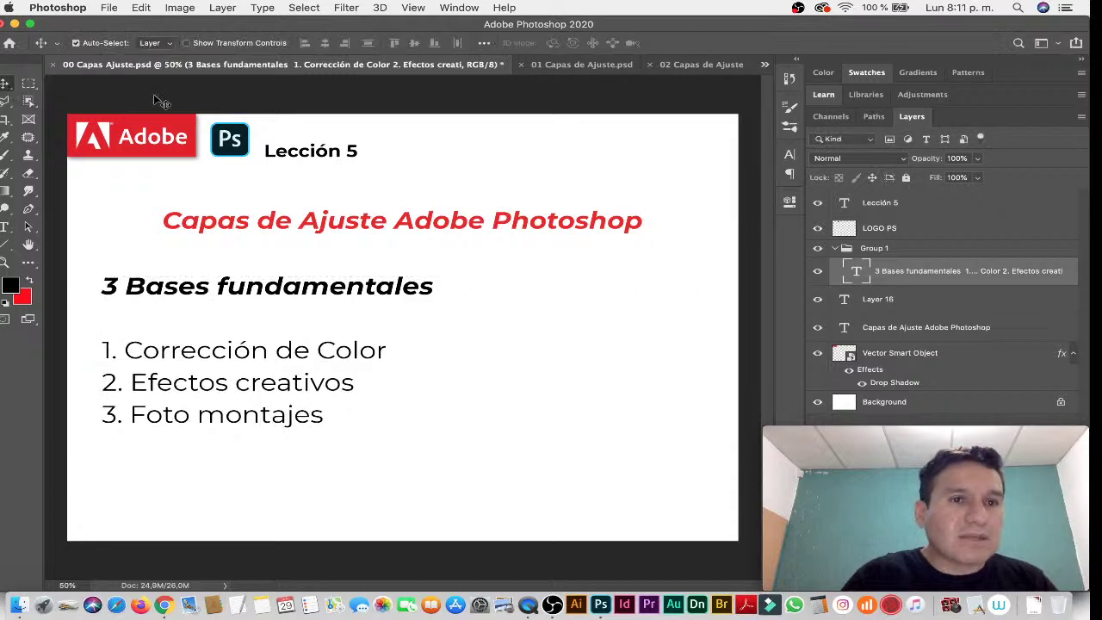
key("ctrl+s")
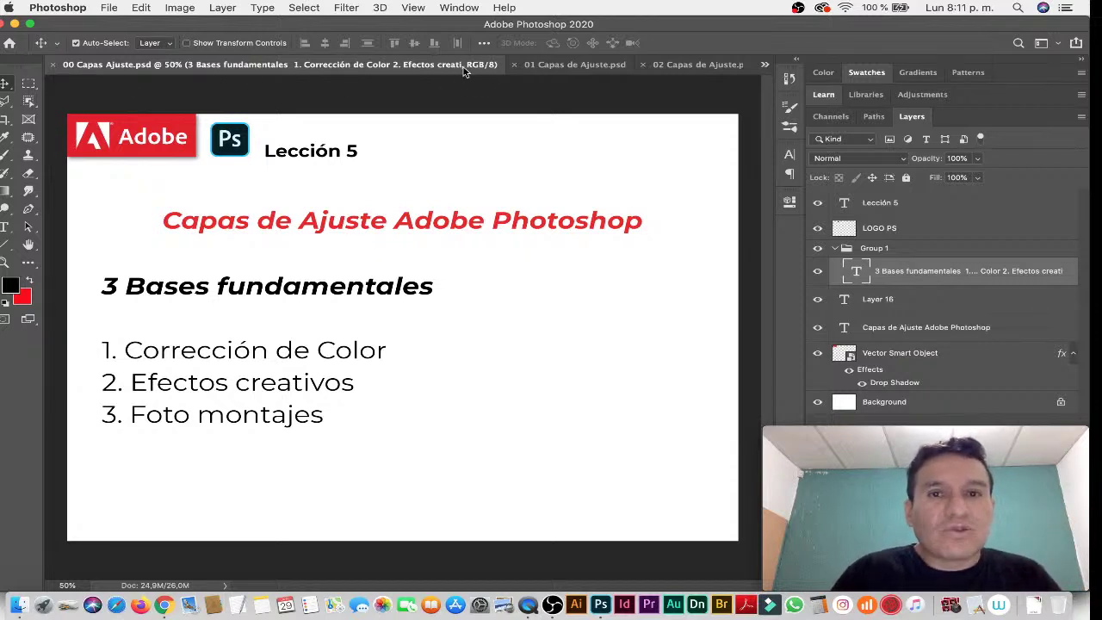
Switch to the 01 Capas de Ajuste.psd document from the tab overflow list.
key("ctrl+shift+Tab")
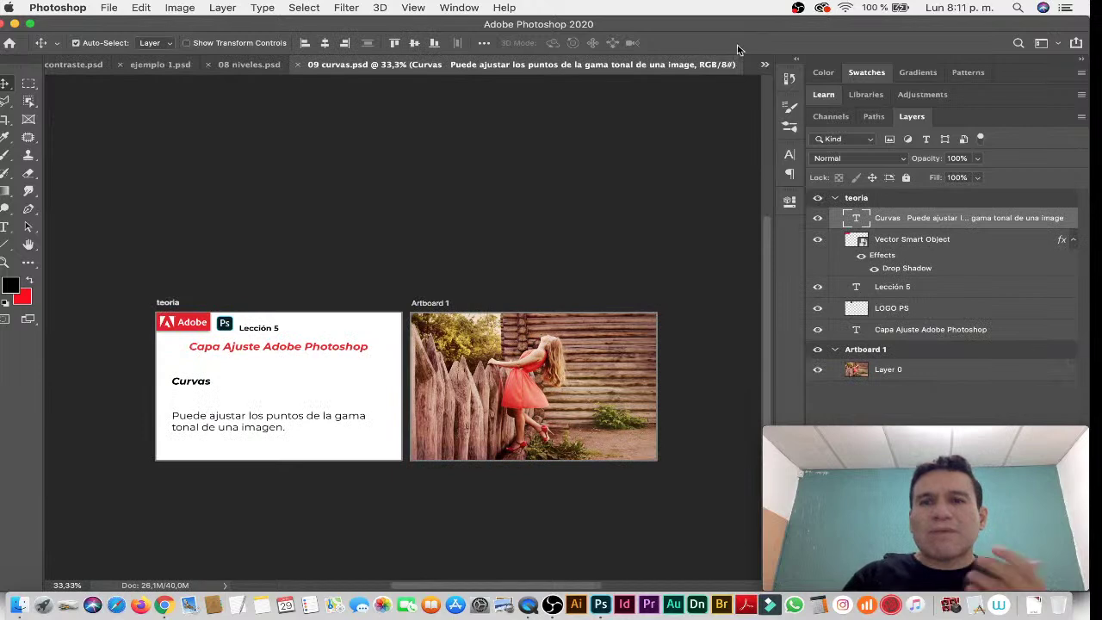
left_click(764, 63)
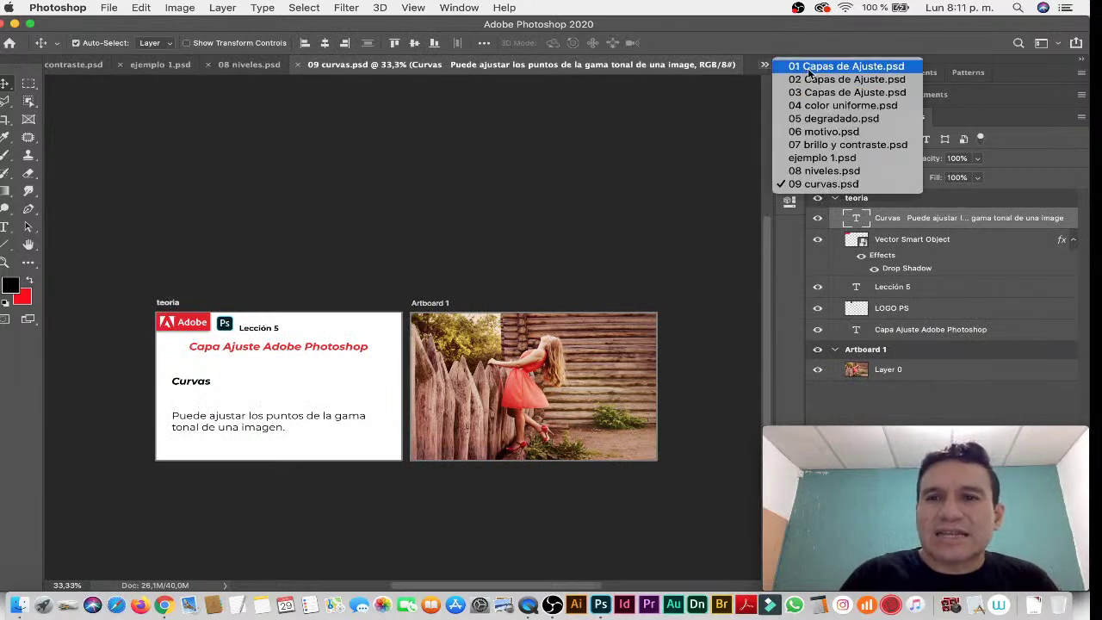
left_click(809, 67)
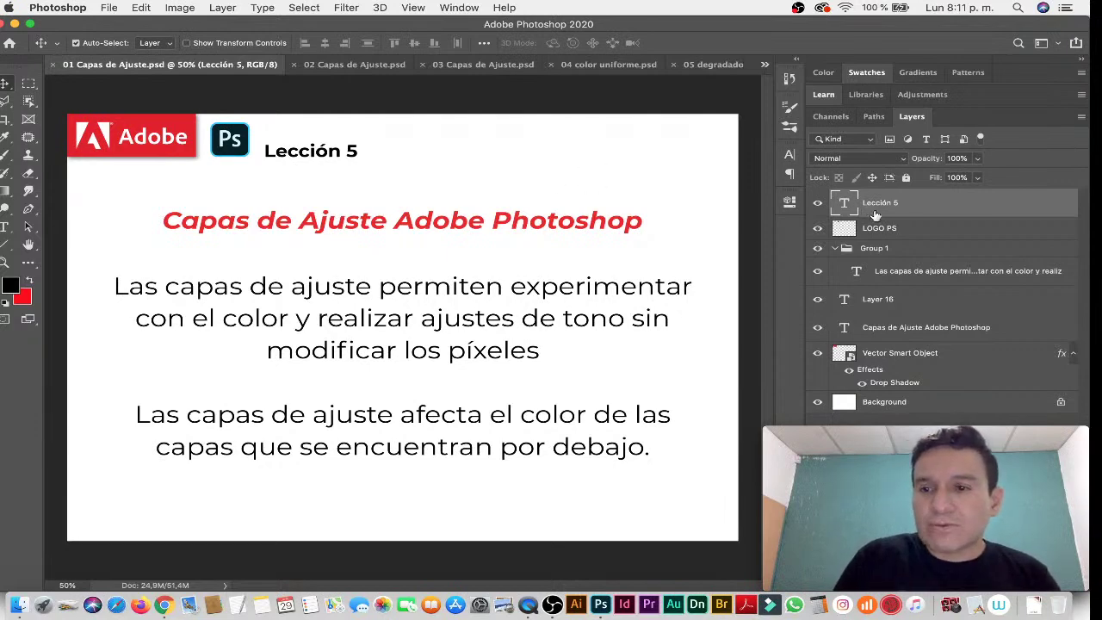
Collapse the Vector Smart Object's effects and close 01 Capas de Ajuste.psd, triggering the save prompt.
left_click(1075, 353)
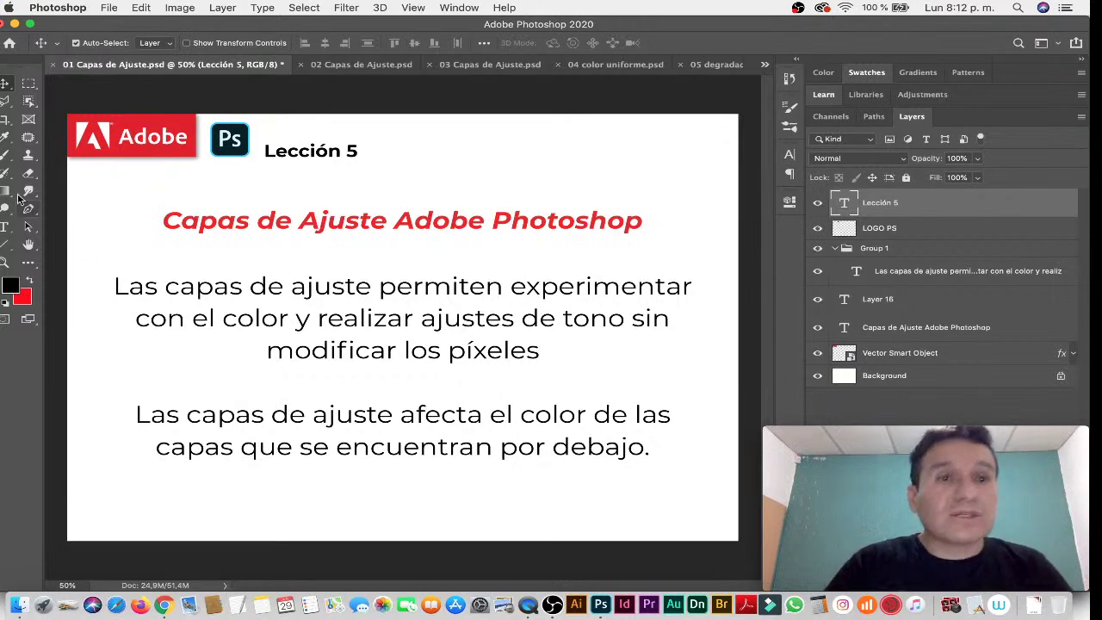
left_click(55, 66)
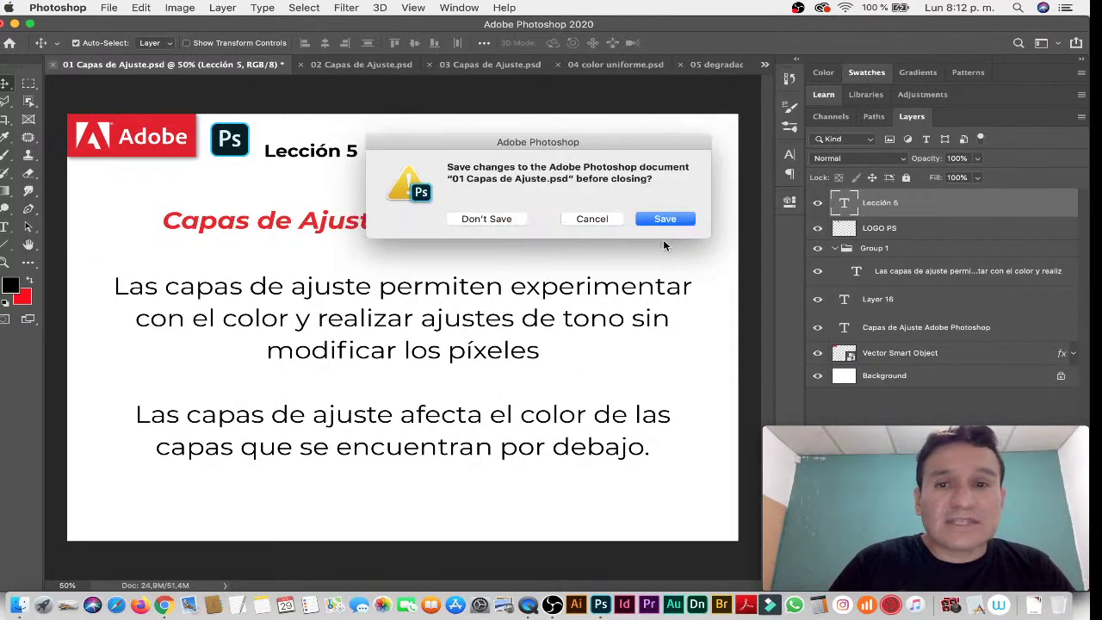
Answer the save prompt for 01, then switch to 02 Capas de Ajuste.psd.
left_click(665, 220)
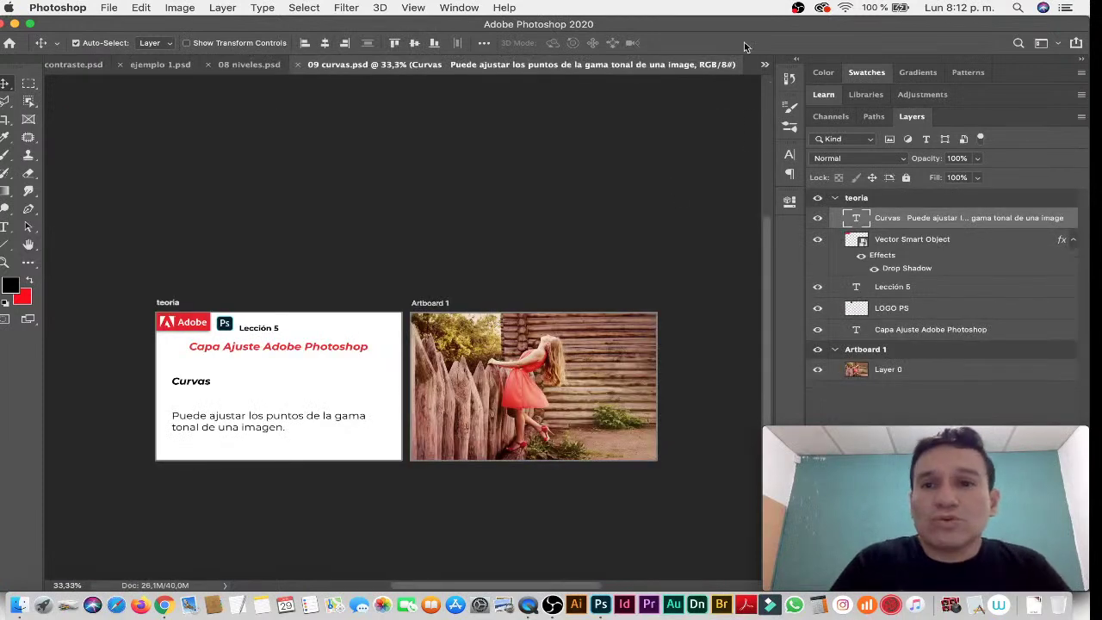
left_click(765, 64)
left_click(817, 67)
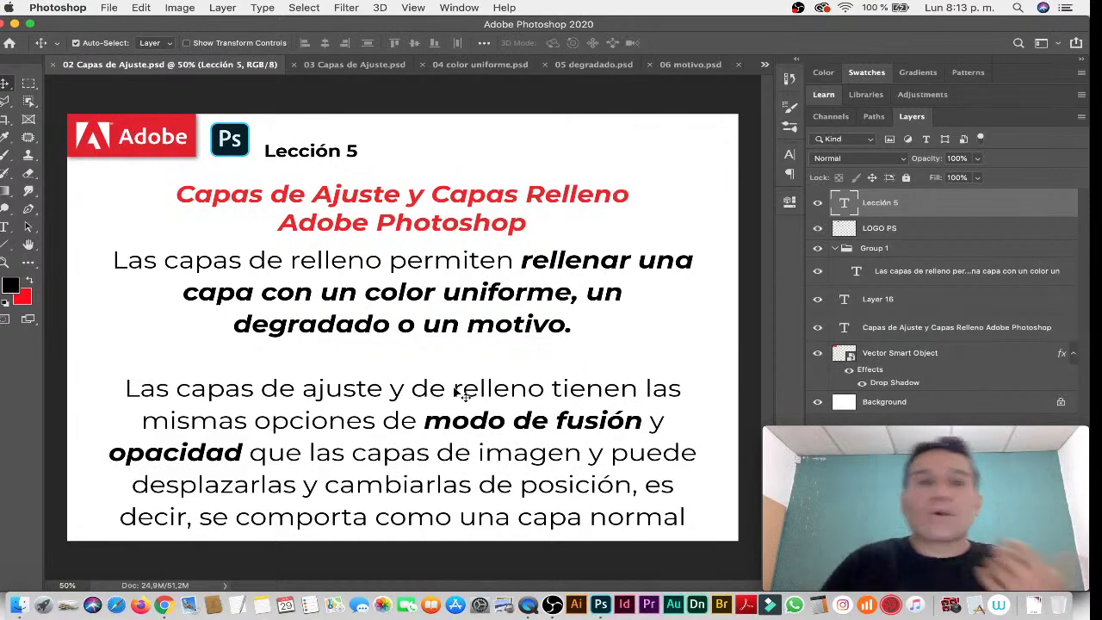
Close 02 Capas de Ajuste.psd, review 03 Capas de Ajuste.psd, then close it.
left_click(52, 66)
left_click(765, 66)
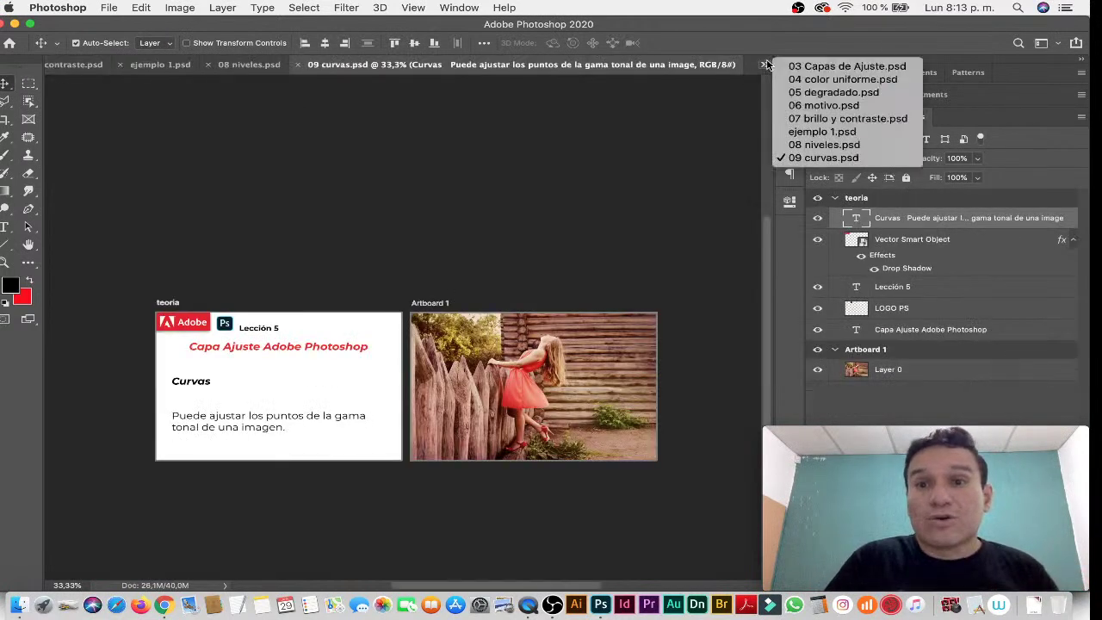
left_click(779, 67)
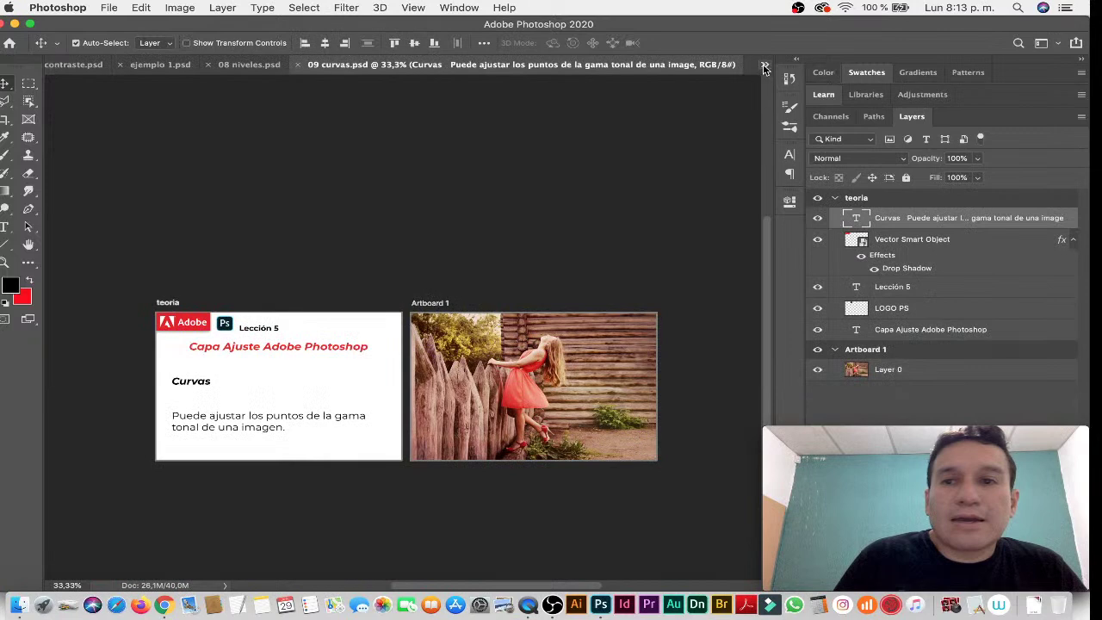
left_click(764, 66)
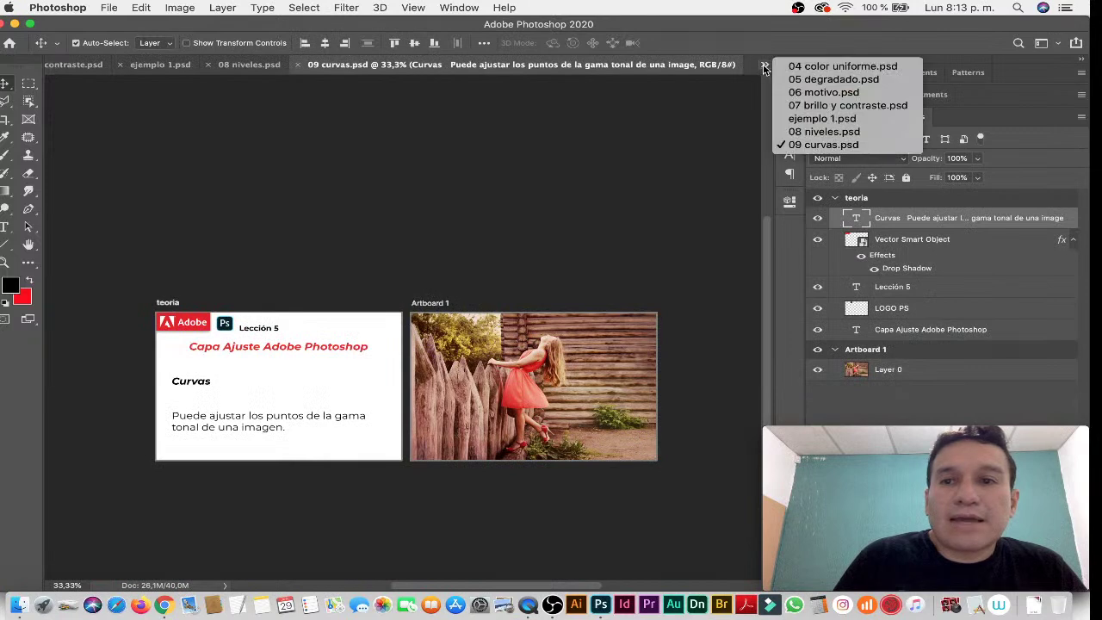
Switch to 04 color uniforme.psd, fit it on screen, and zoom into the Color uniforme slide.
left_click(807, 71)
key("super+0")
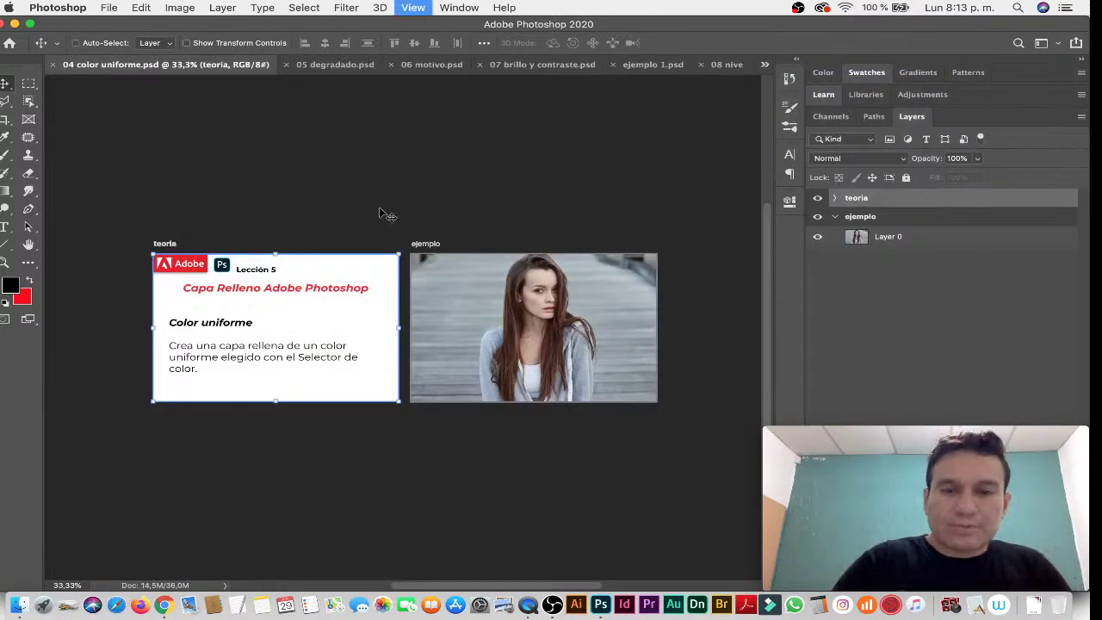
mouse_move(213, 248)
left_mouse_down()
mouse_move(290, 246)
mouse_move(339, 275)
mouse_move(290, 290)
mouse_move(310, 294)
mouse_move(292, 290)
mouse_move(292, 184)
mouse_move(290, 199)
left_mouse_up()
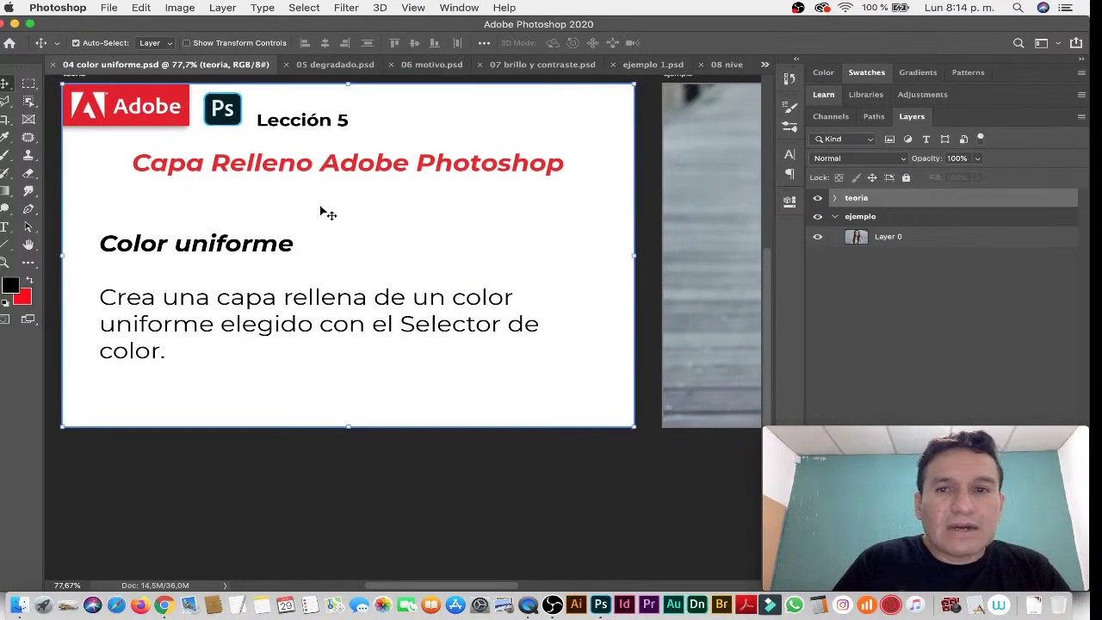
left_click(946, 435)
mouse_move(947, 434)
left_mouse_down()
mouse_move(504, 395)
mouse_move(197, 408)
mouse_move(169, 439)
left_mouse_up()
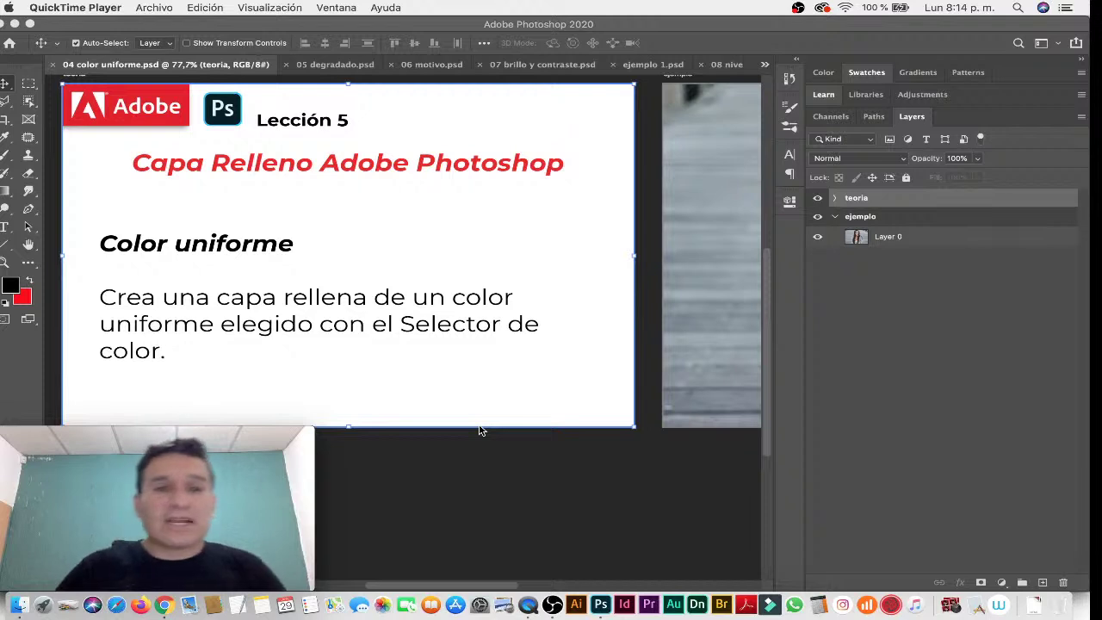
left_click(906, 321)
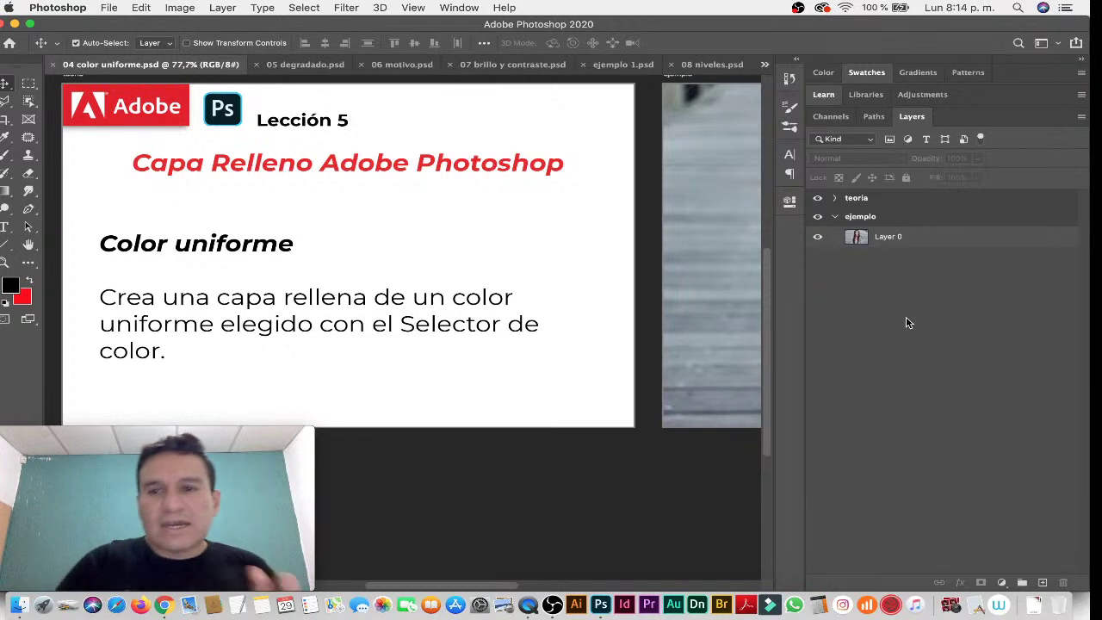
Select the ejemplo group, collapse the teoria group, and toggle teoria's visibility.
left_click(841, 219)
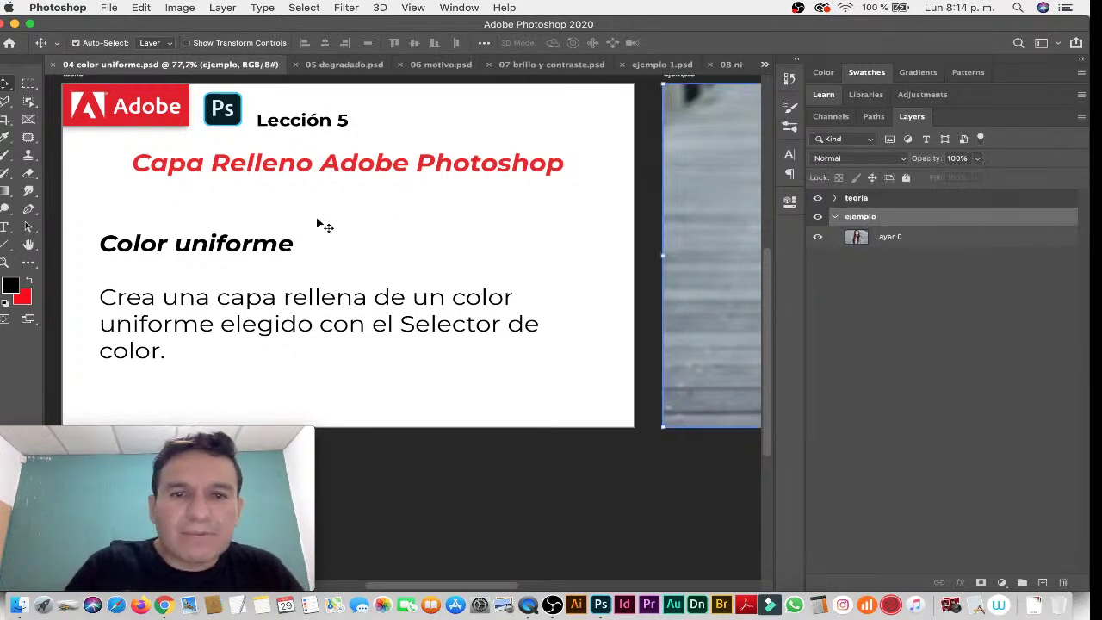
left_click(836, 199)
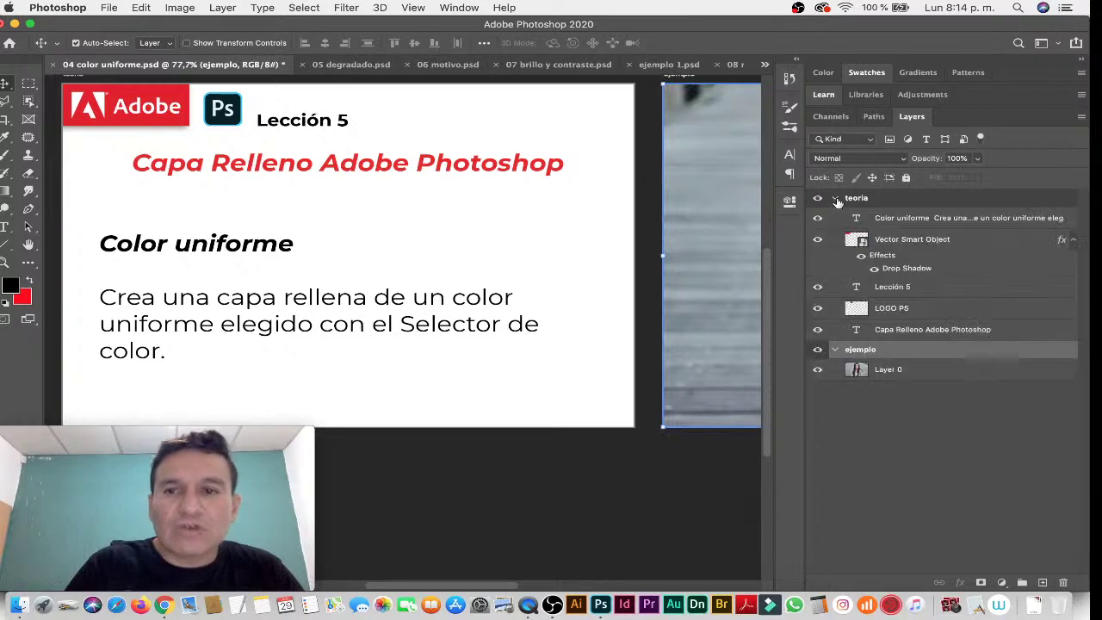
left_click(834, 199)
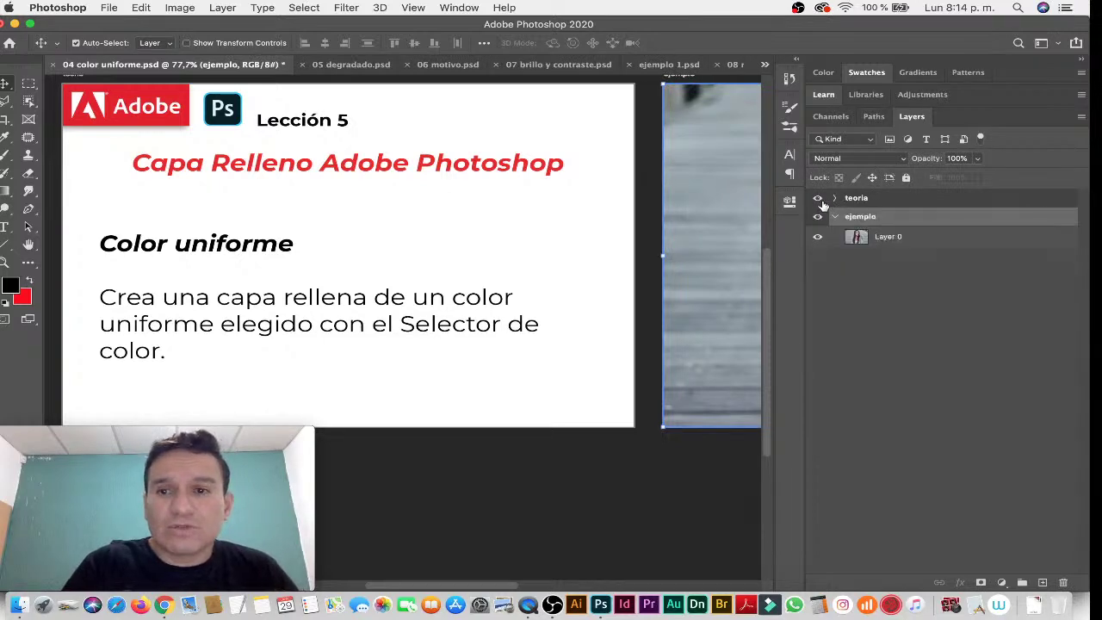
left_click(818, 199)
left_click(817, 198)
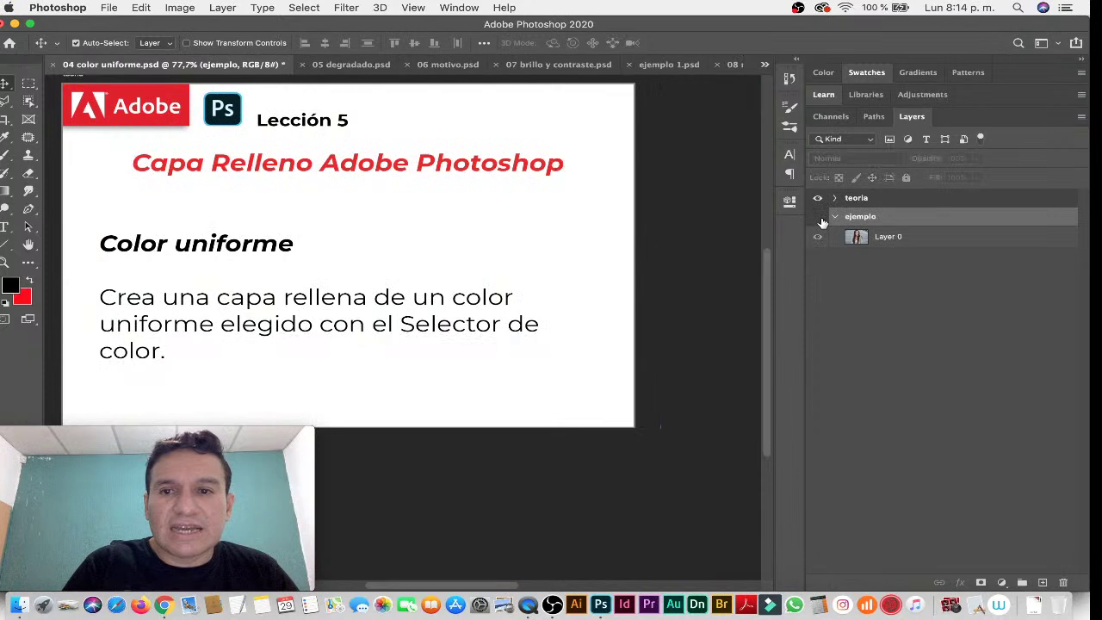
left_click(818, 217)
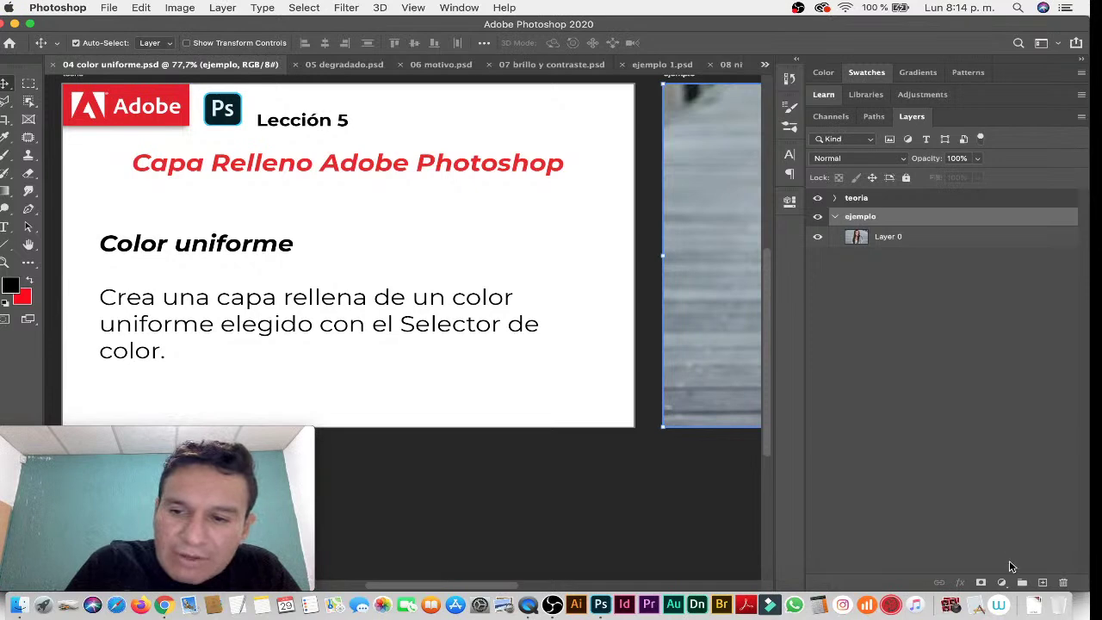
left_click(1002, 582)
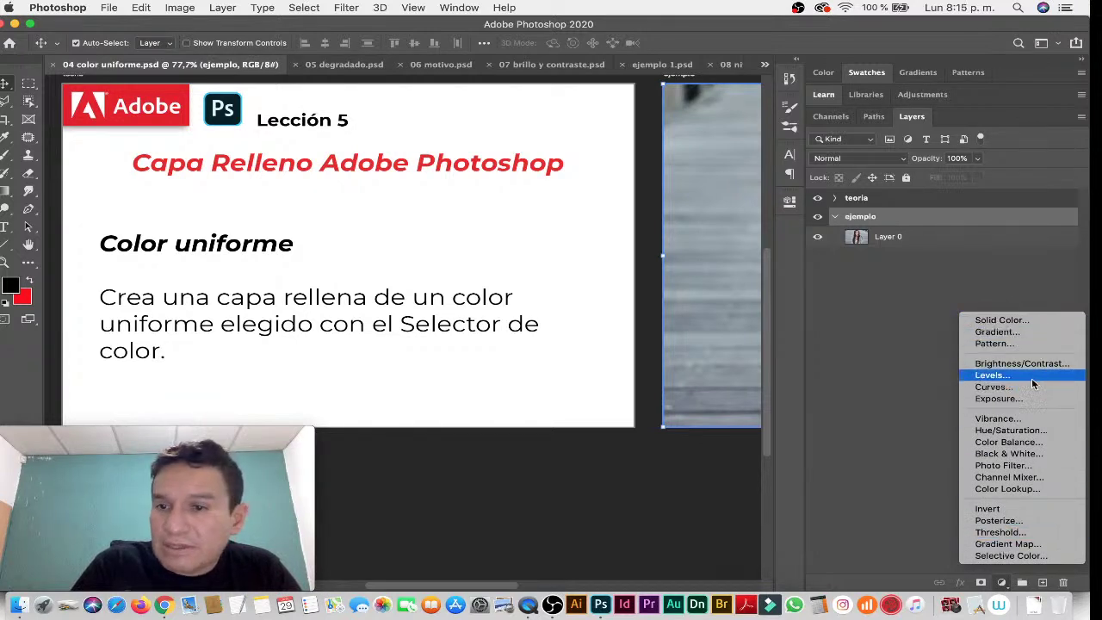
left_click(1029, 323)
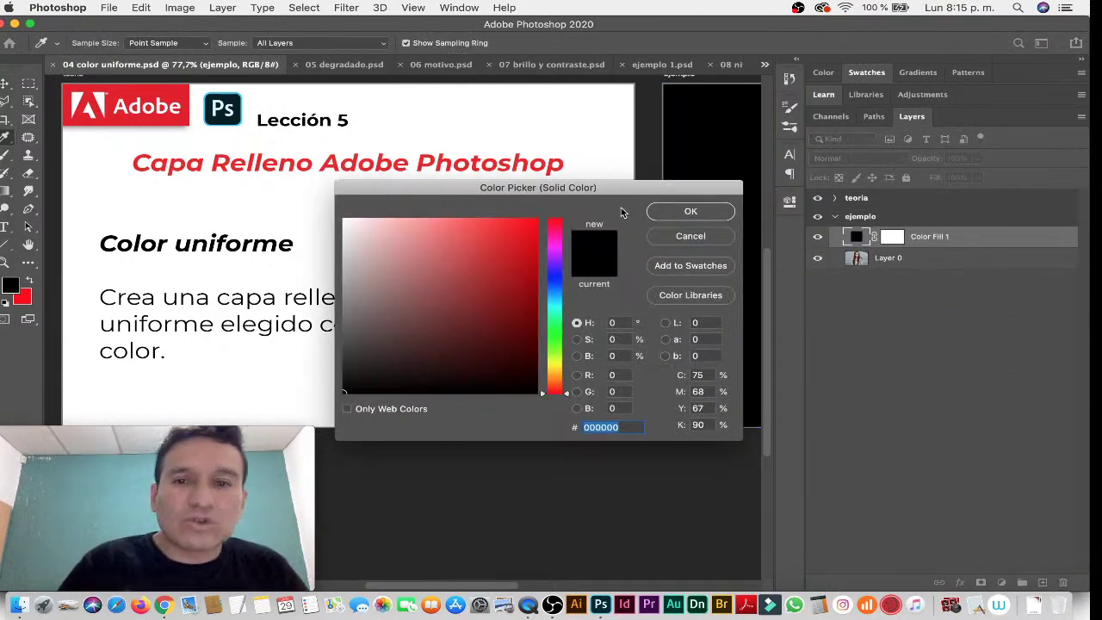
left_click_drag(642, 193, 608, 166)
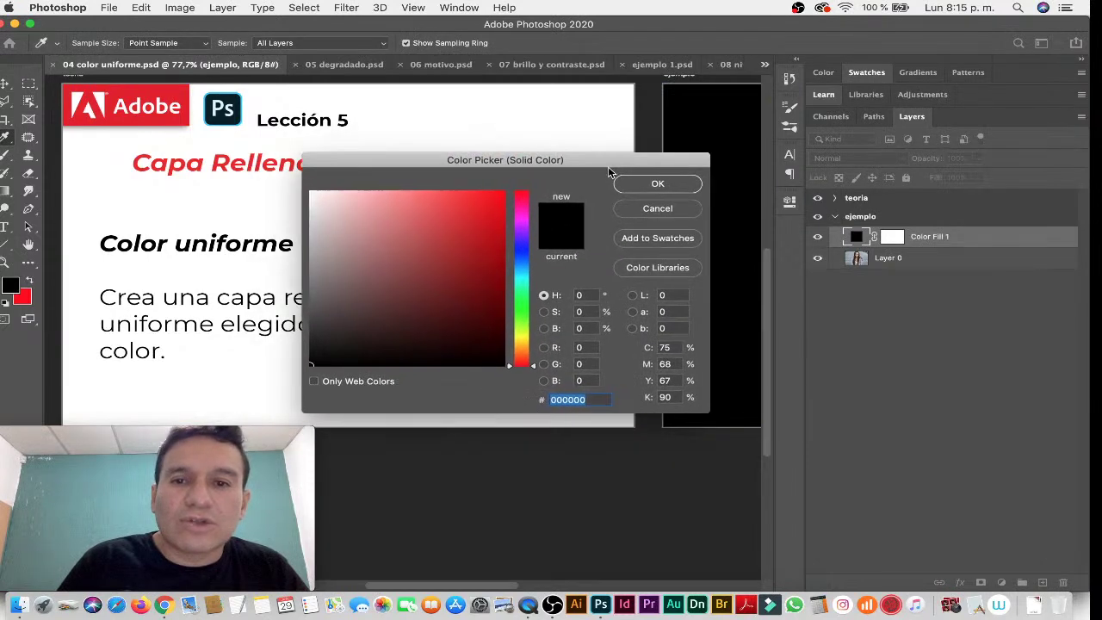
left_click(654, 210)
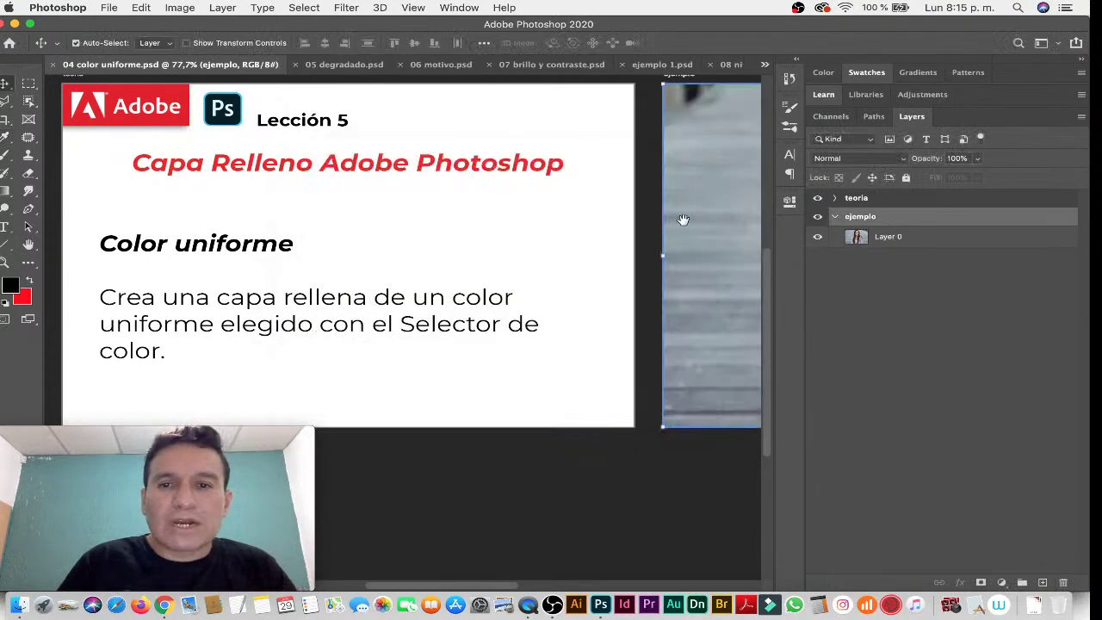
left_click_drag(680, 221, 468, 215)
scroll(468, 215, "right", 10)
scroll(509, 206, "left", 3)
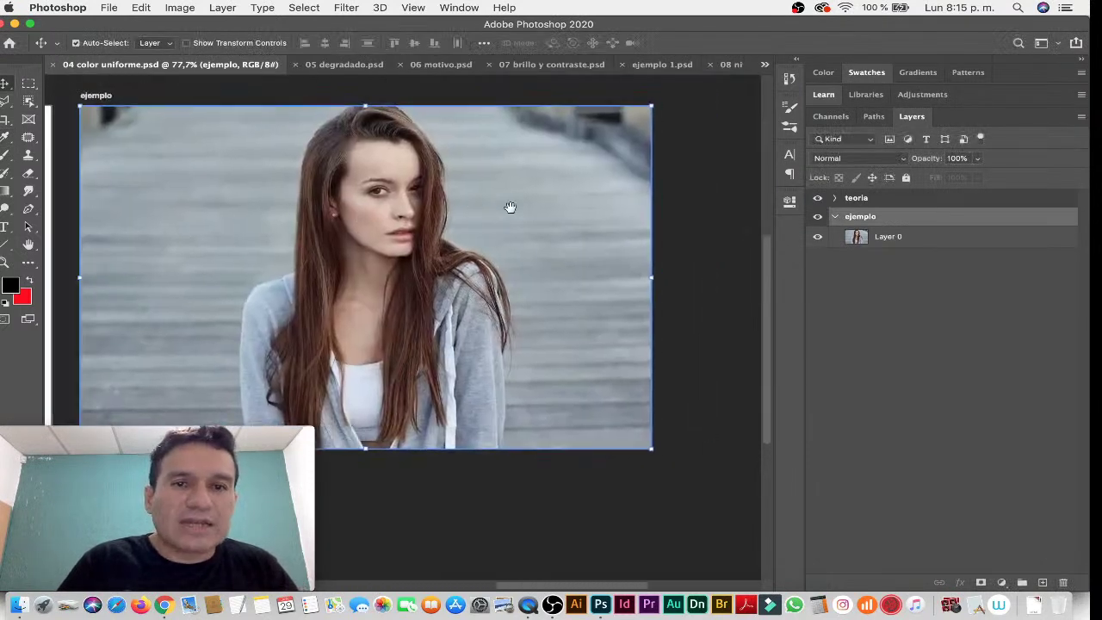
scroll(570, 184, "left", 3)
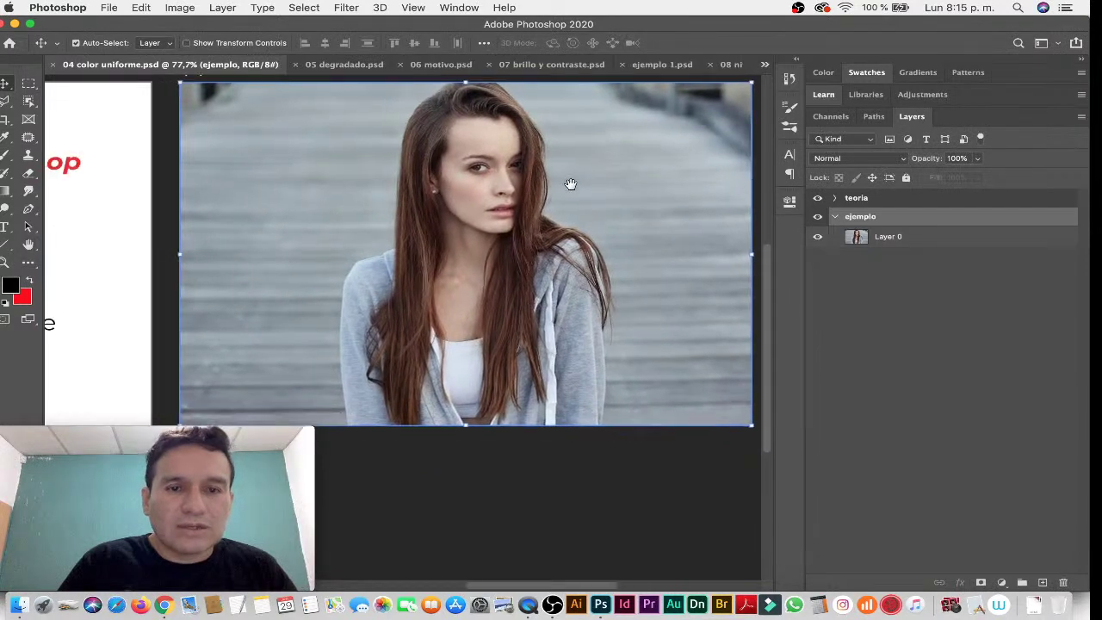
left_click(309, 439)
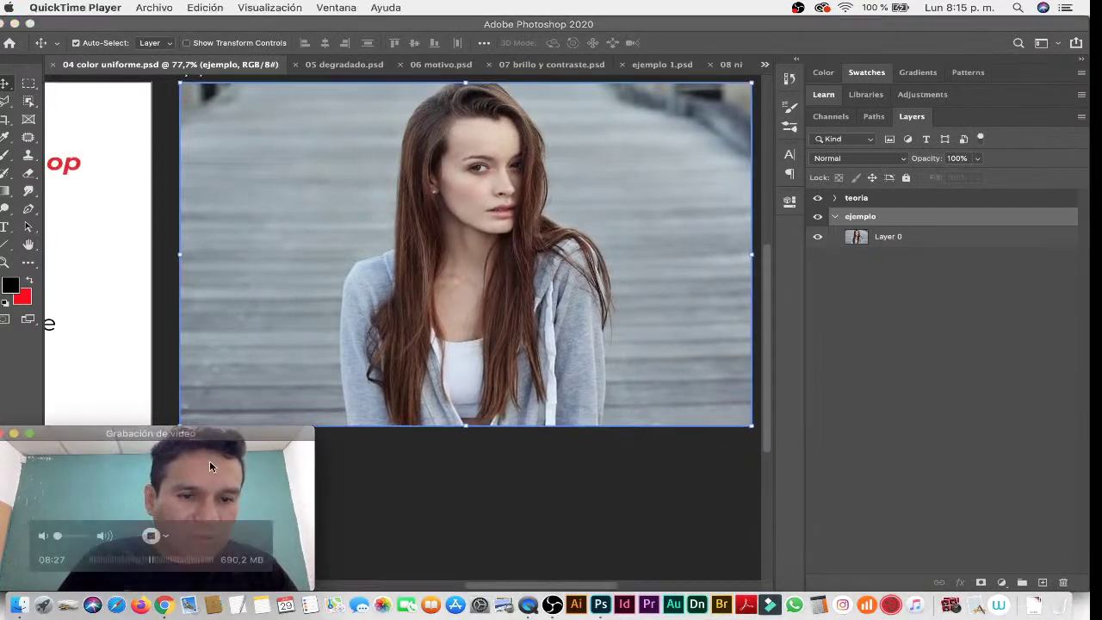
left_click_drag(278, 436, 193, 440)
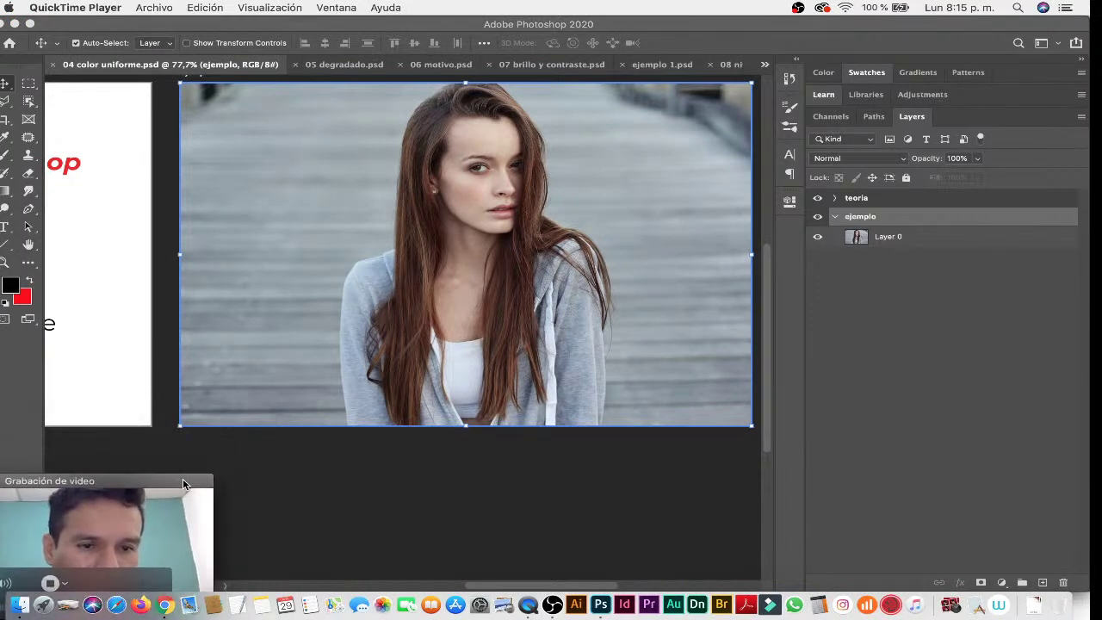
left_click_drag(198, 440, 186, 464)
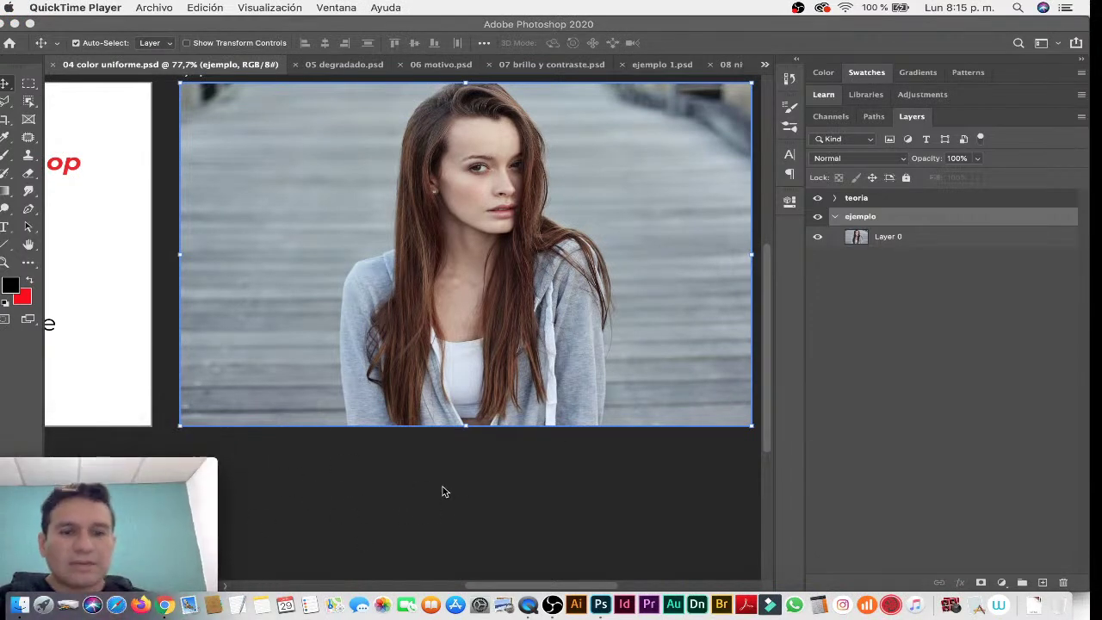
left_click(1001, 582)
Show the fill and adjustment layer menu from the bottom of the Layers panel.
left_click(1001, 582)
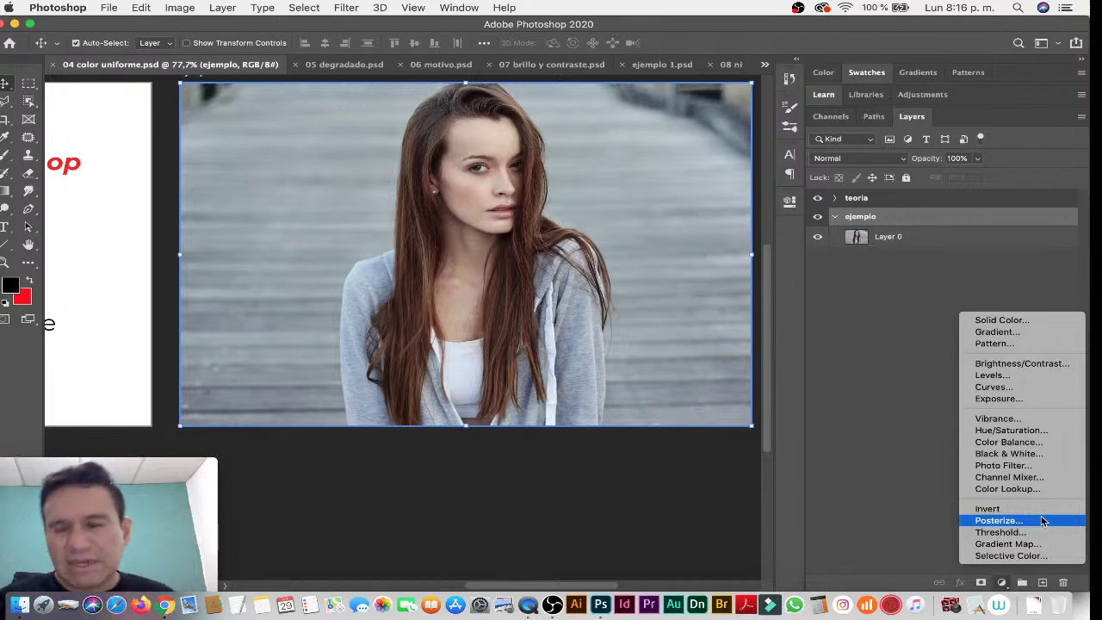
Add a Solid Color fill layer and pick a bright red in the colour picker.
left_click(1029, 320)
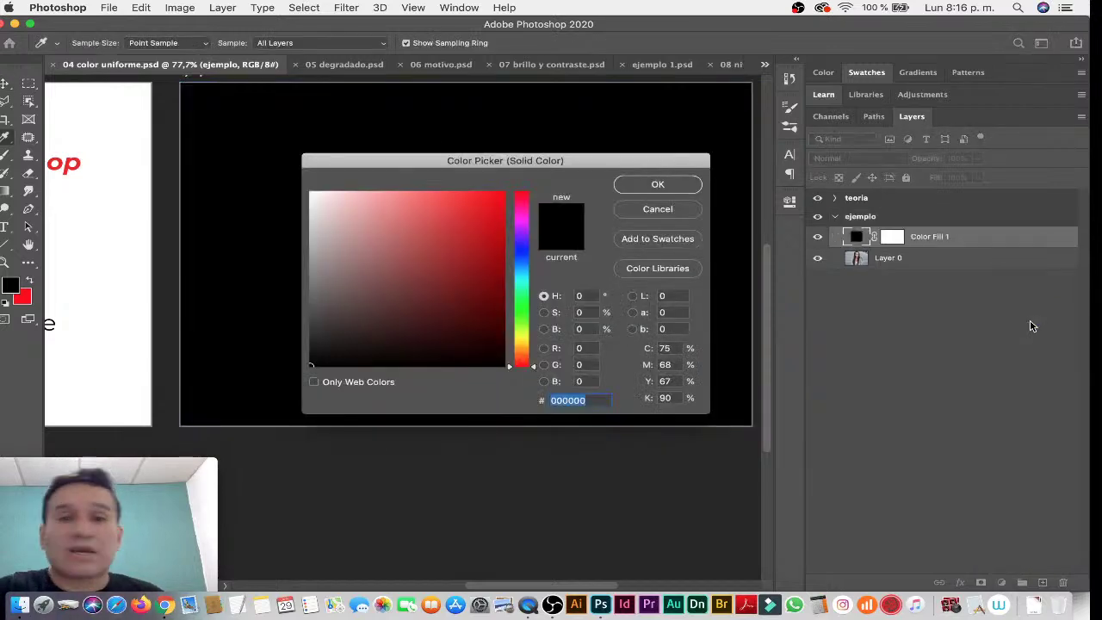
left_click_drag(635, 167, 684, 217)
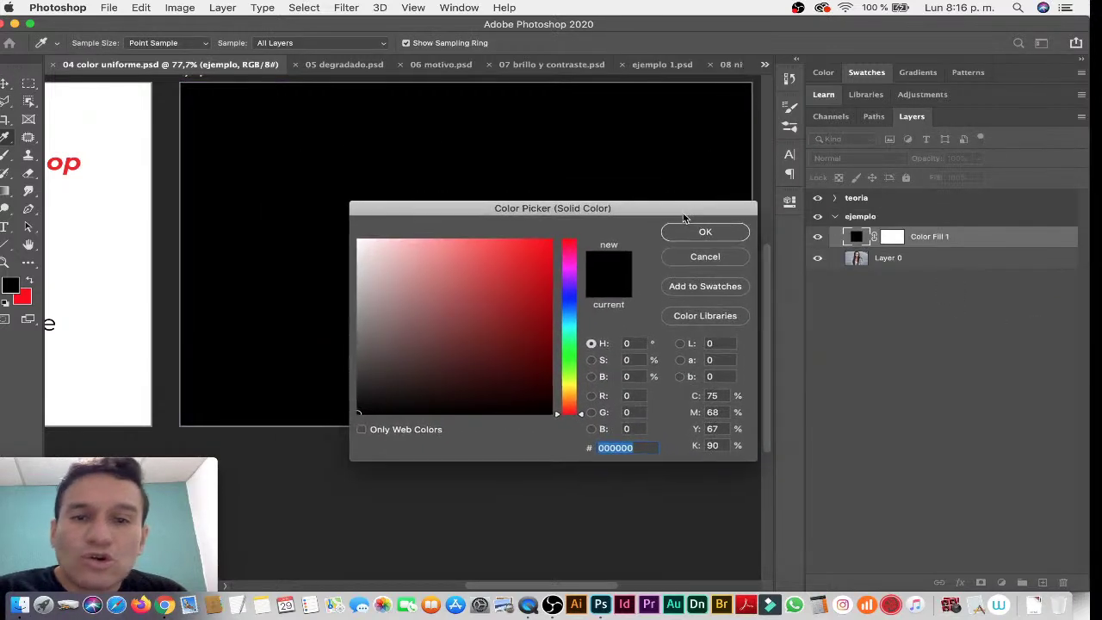
left_click(555, 246)
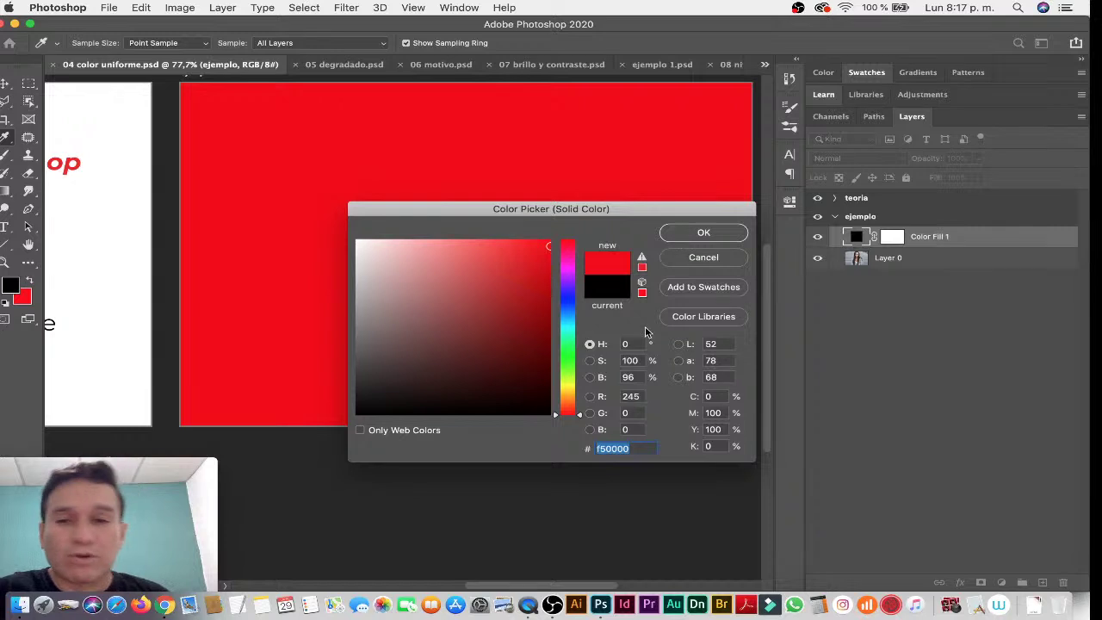
left_click(706, 289)
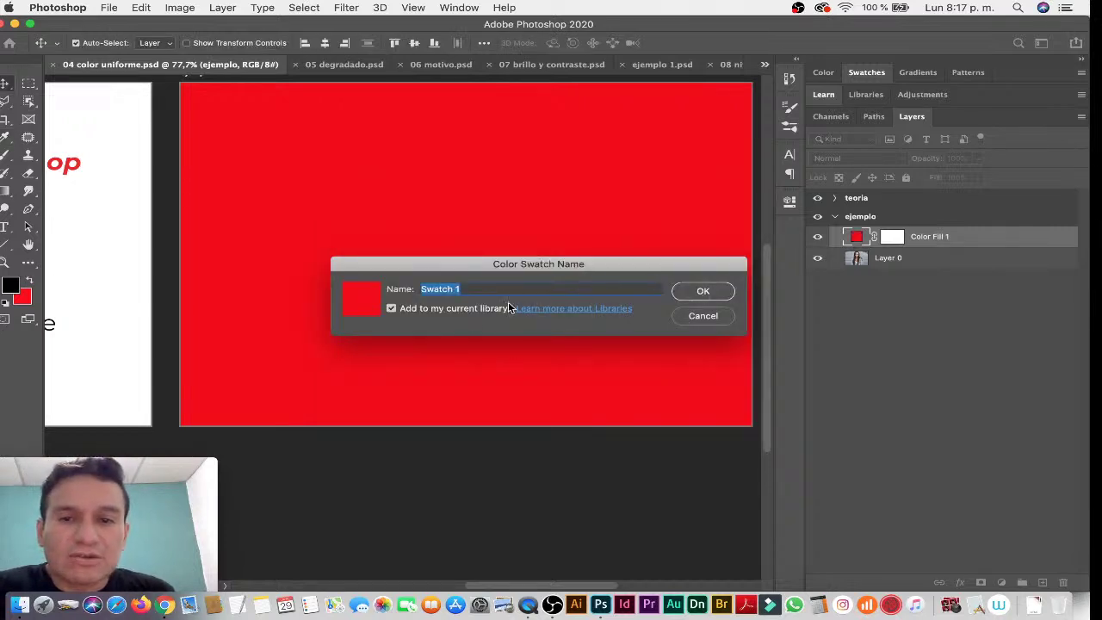
left_click(703, 316)
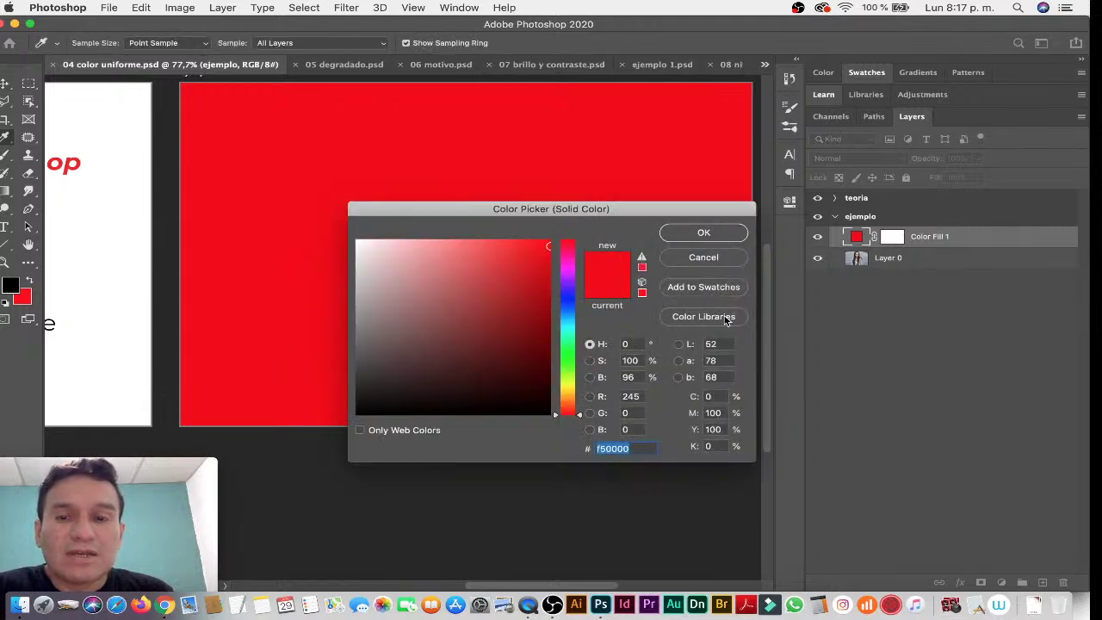
Switch the fill to PANTONE Bright Orange C from the PANTONE+ Solid Coated library.
left_click(725, 317)
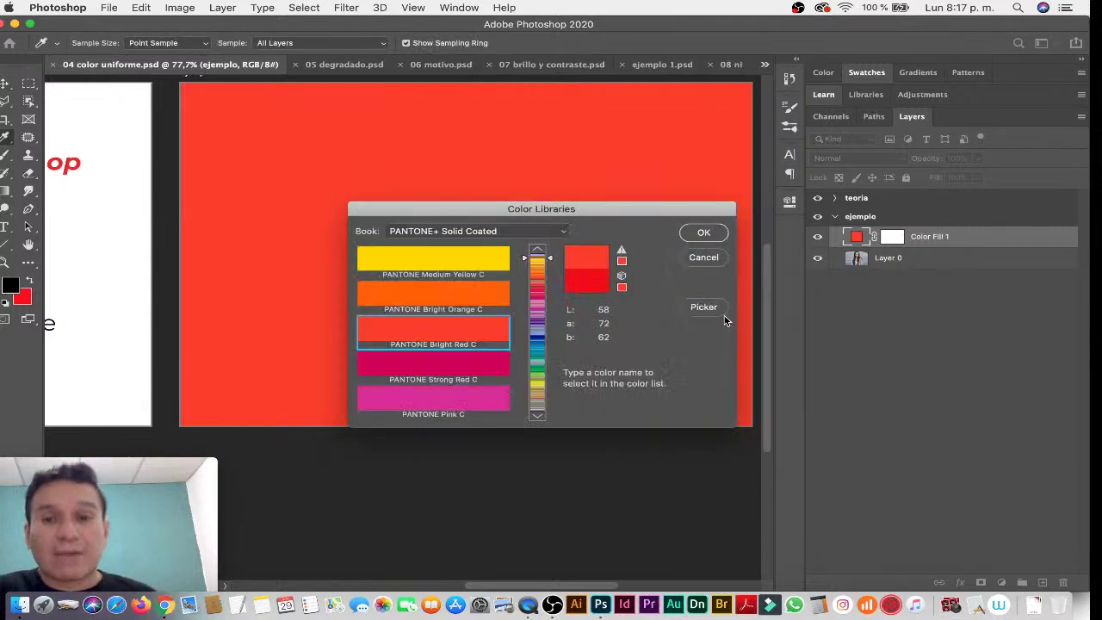
left_click(475, 234)
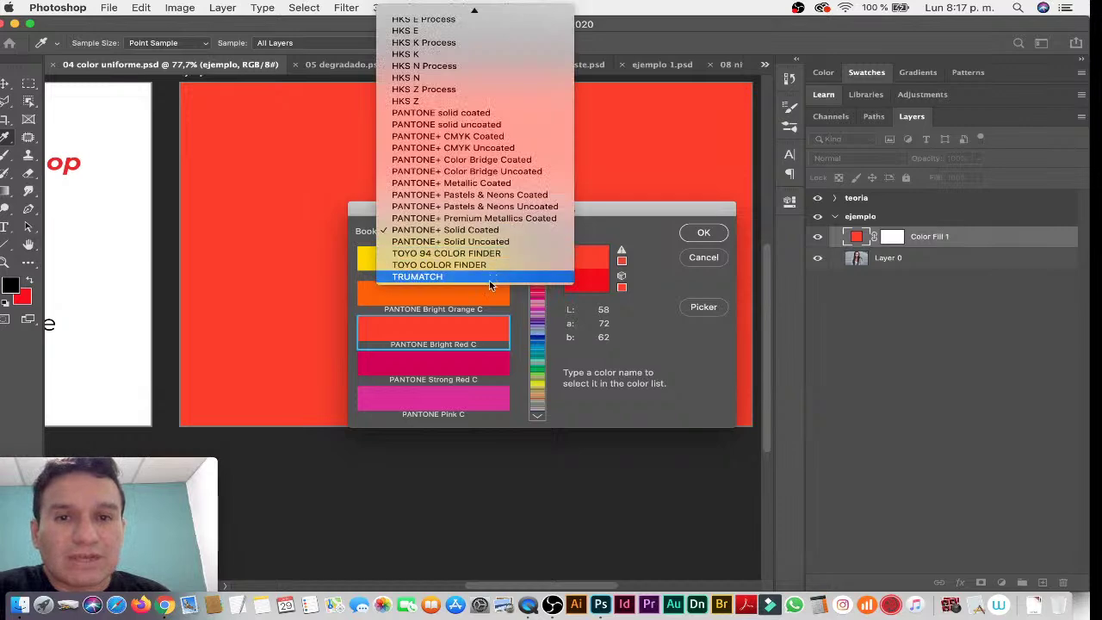
left_click(626, 229)
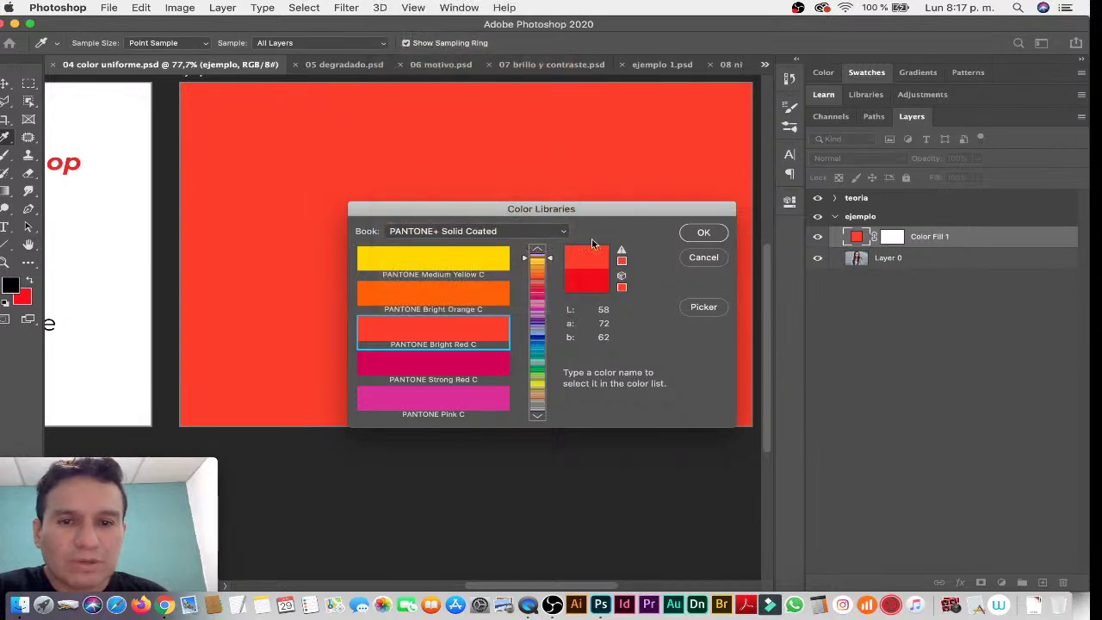
left_click(444, 312)
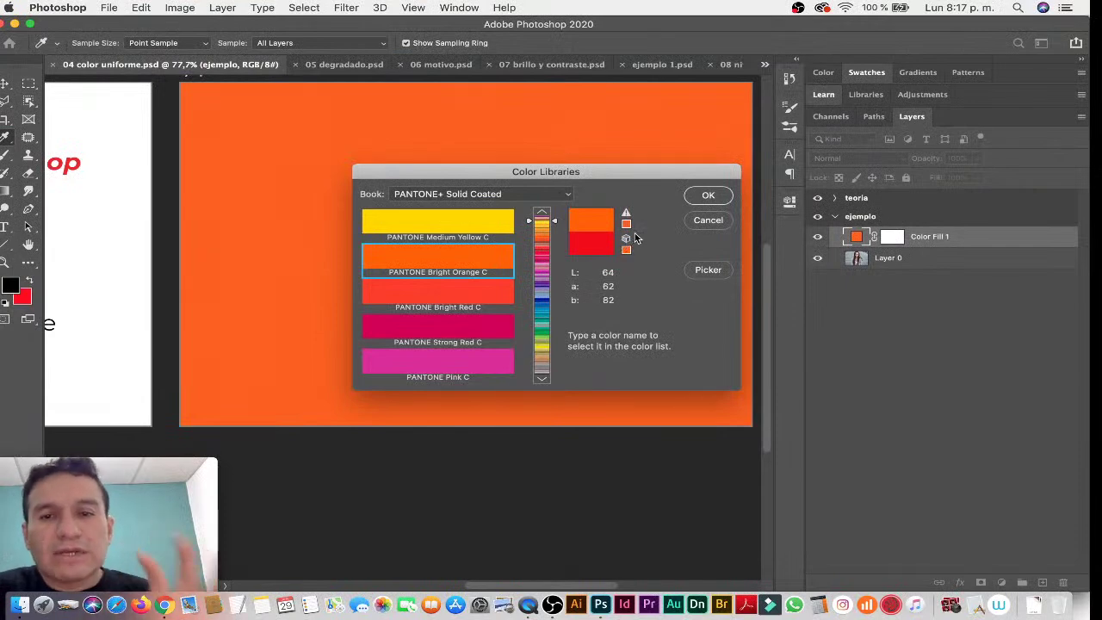
Confirm the orange fill, then blend Color Fill 1 in Difference mode at 70% fill.
left_click(709, 195)
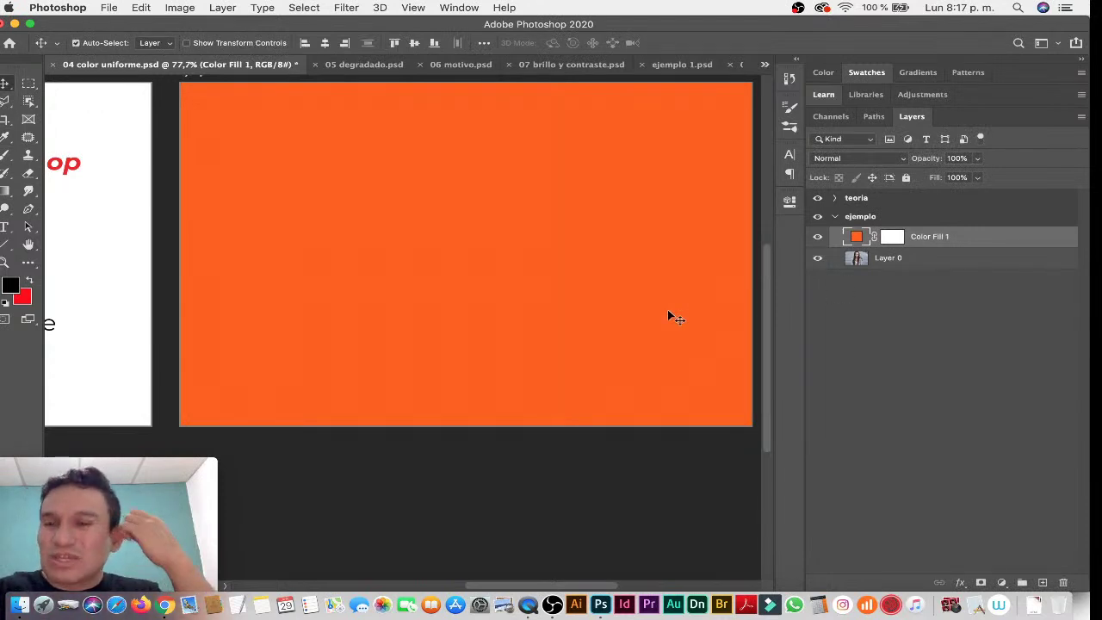
left_click(977, 159)
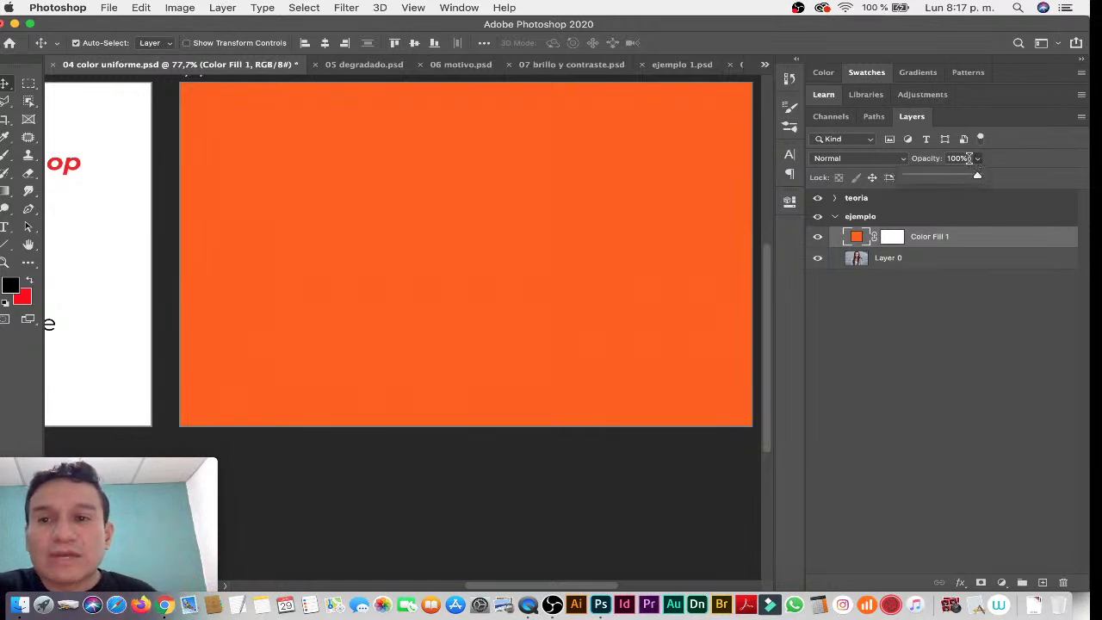
left_click_drag(941, 178, 1012, 174)
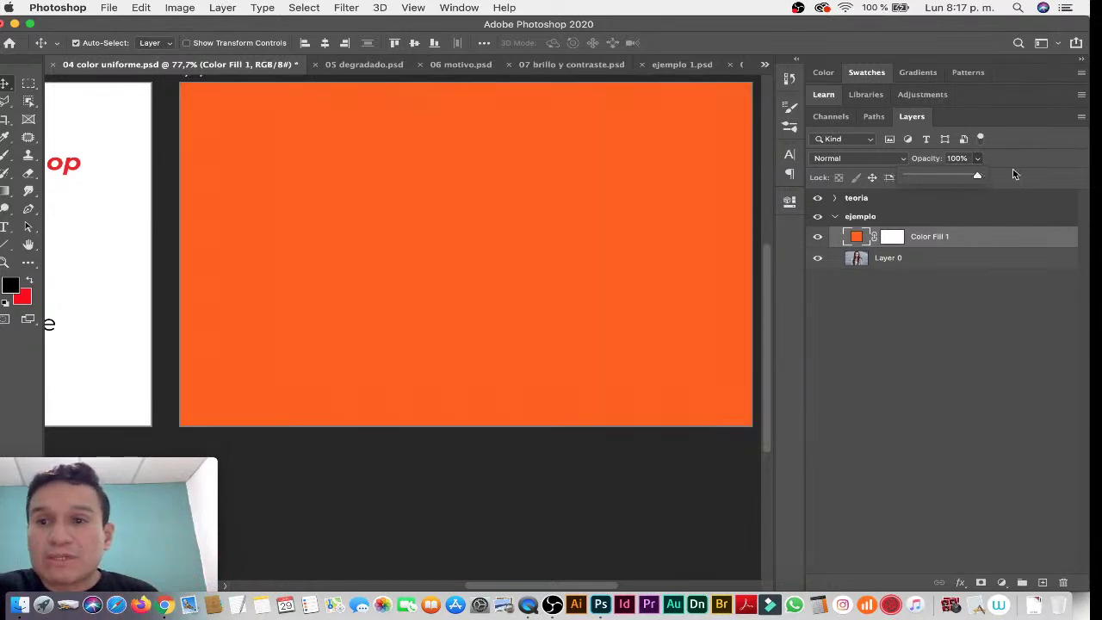
left_click(840, 160)
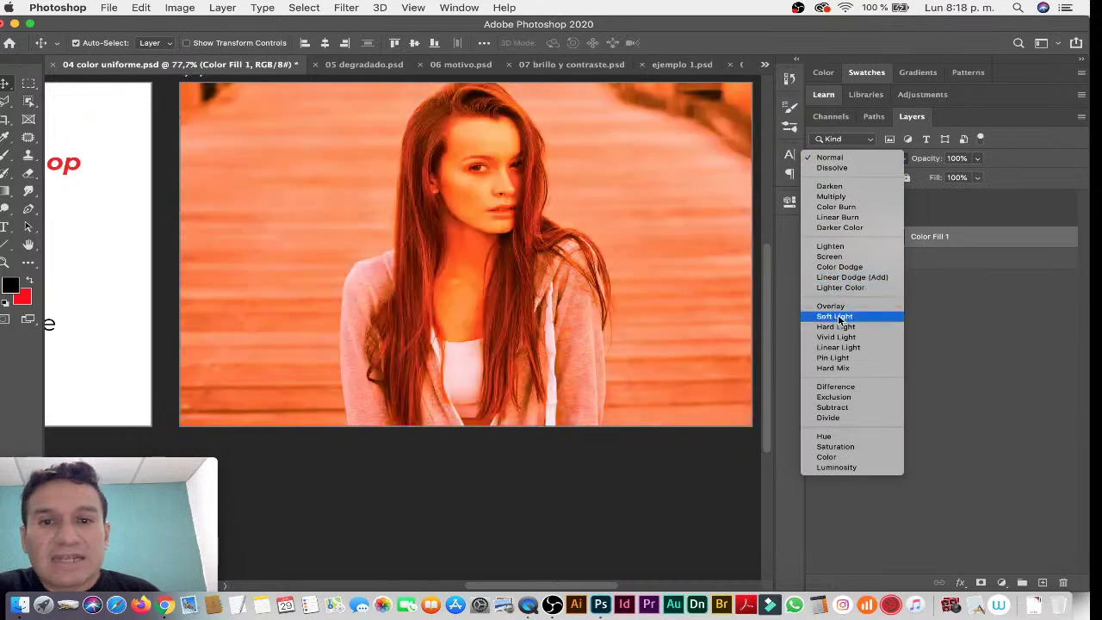
left_click(843, 388)
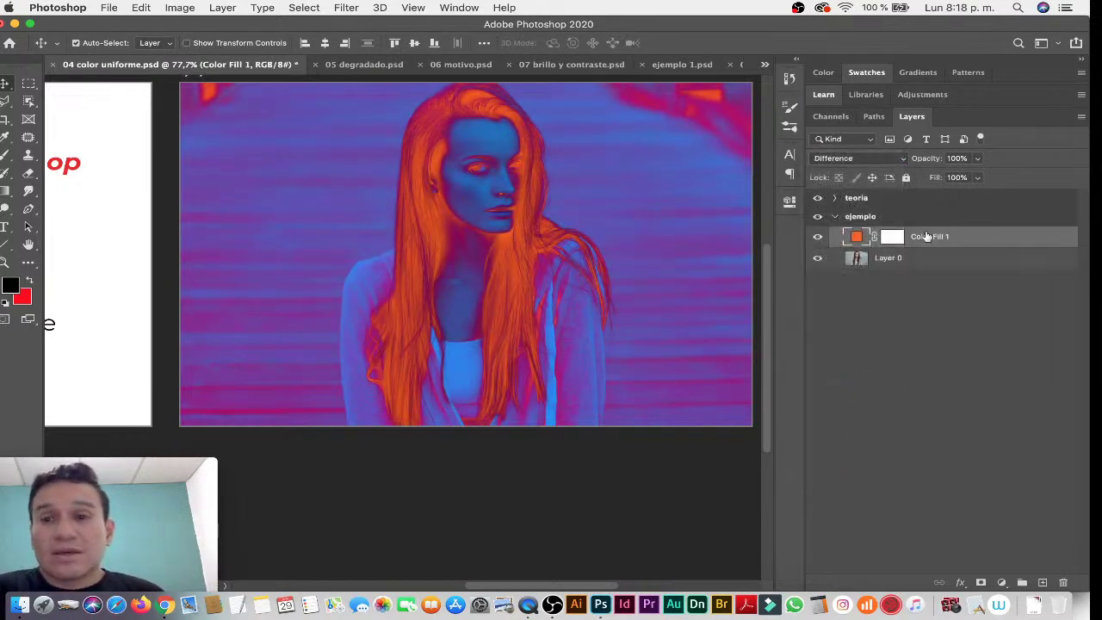
left_click(977, 179)
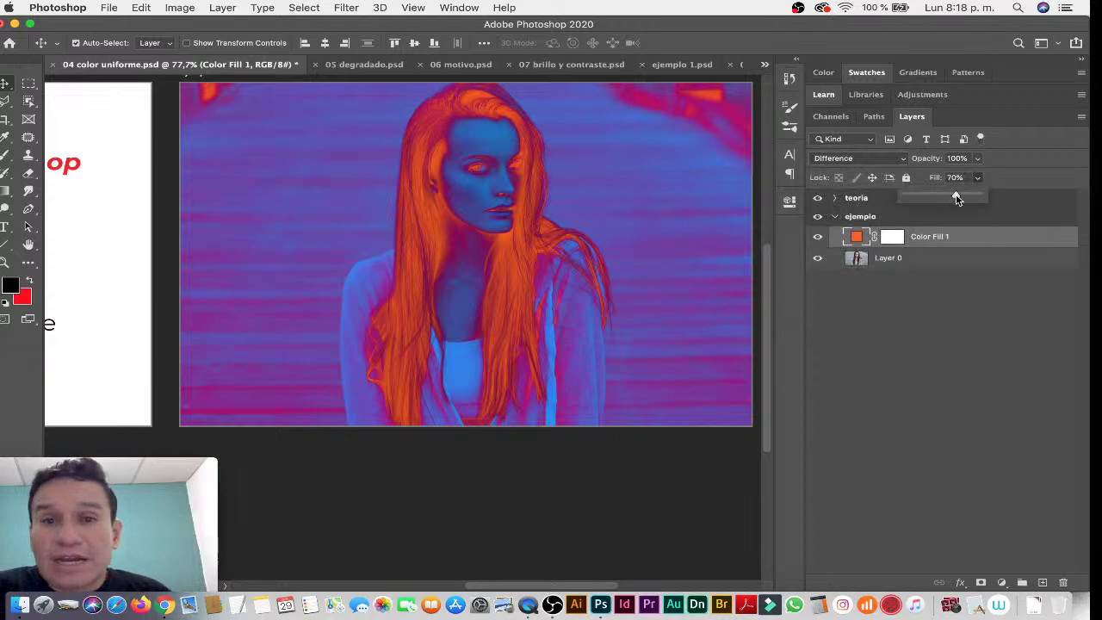
left_click(899, 247)
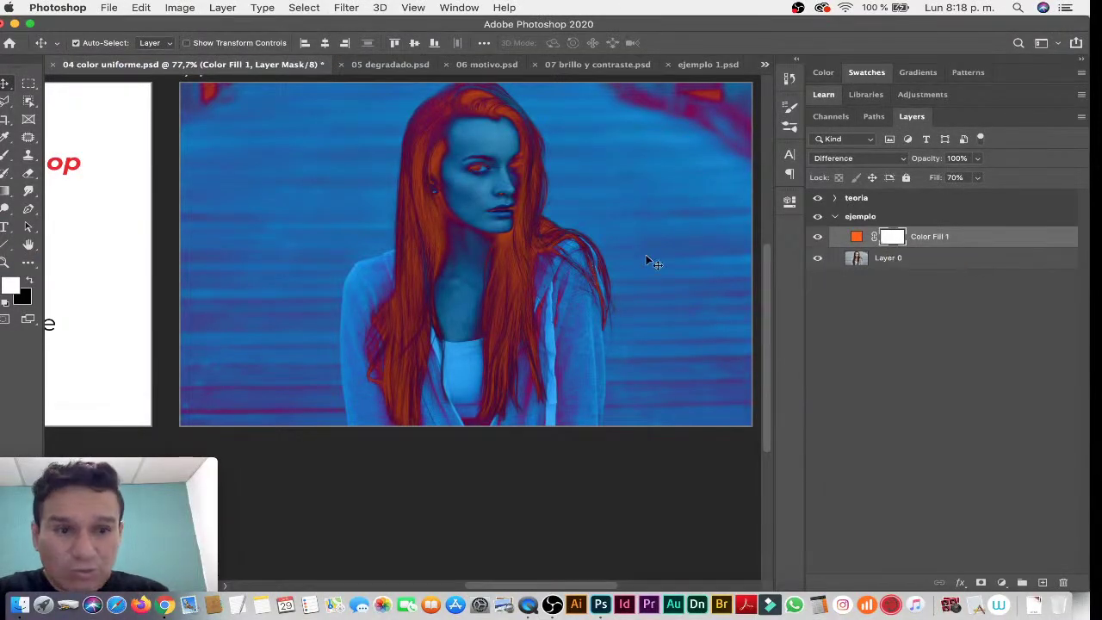
Set up the Gradient tool with black foreground and the Basics black-to-white preset.
key("g")
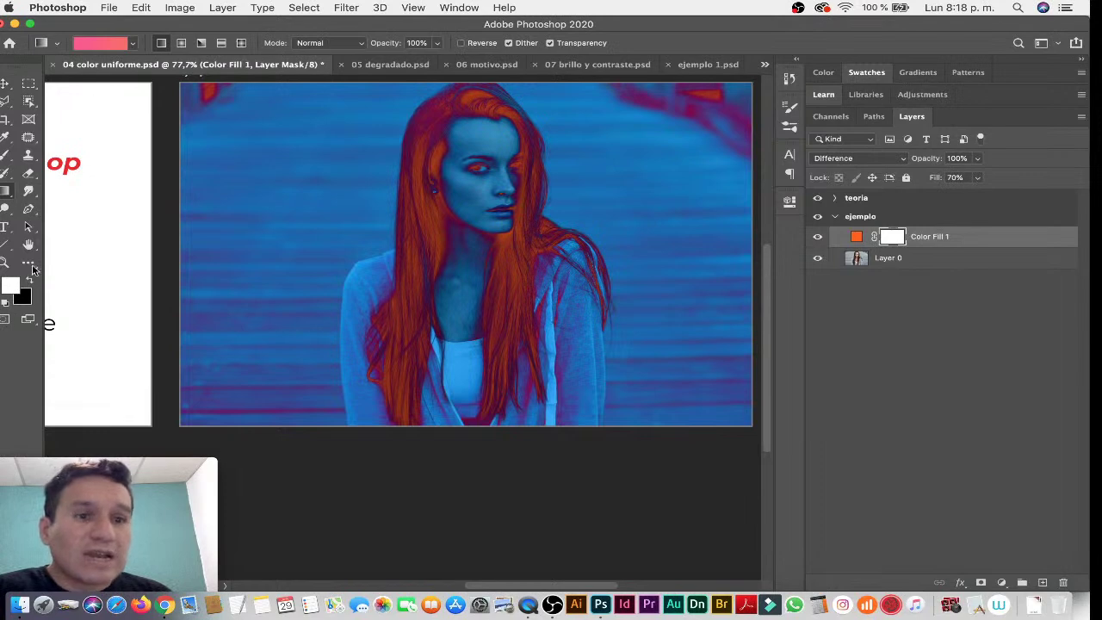
left_click(29, 280)
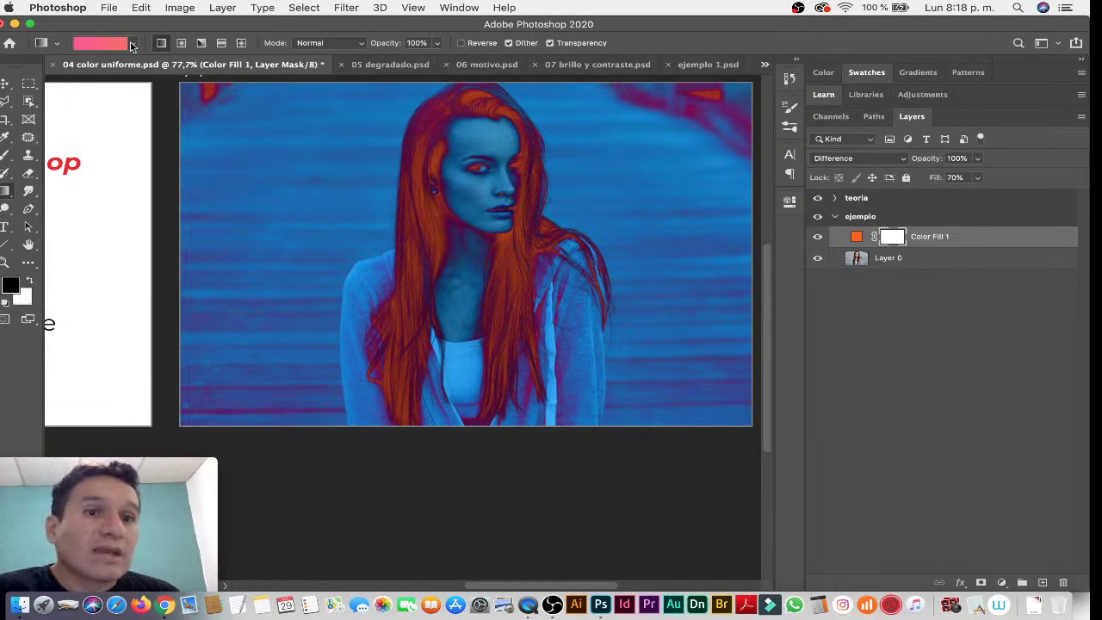
left_click(132, 46)
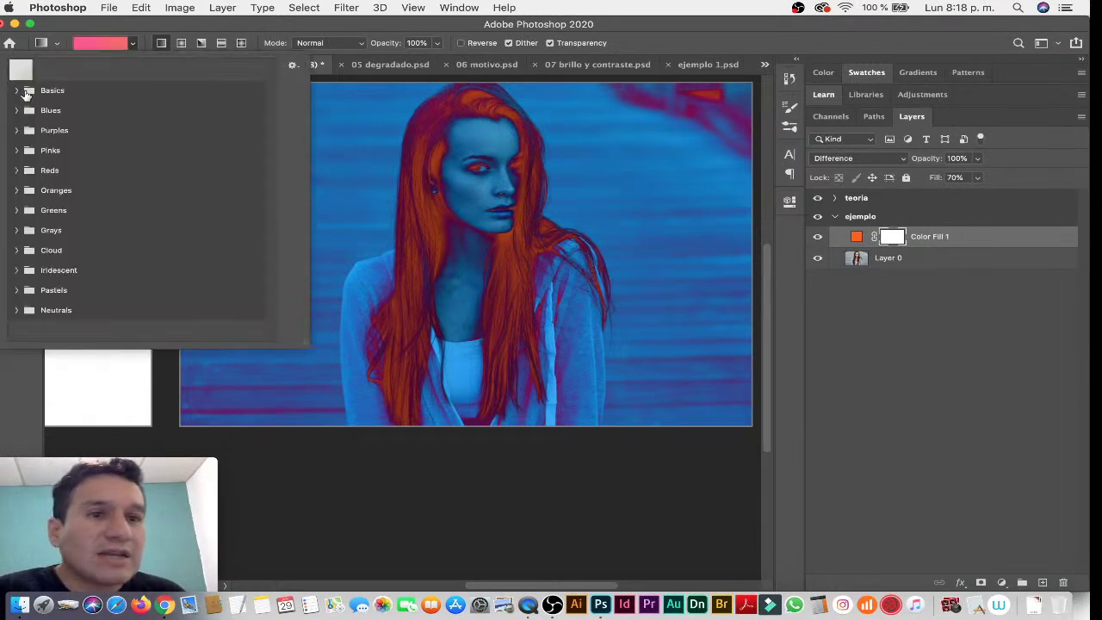
left_click(16, 90)
left_click(50, 107)
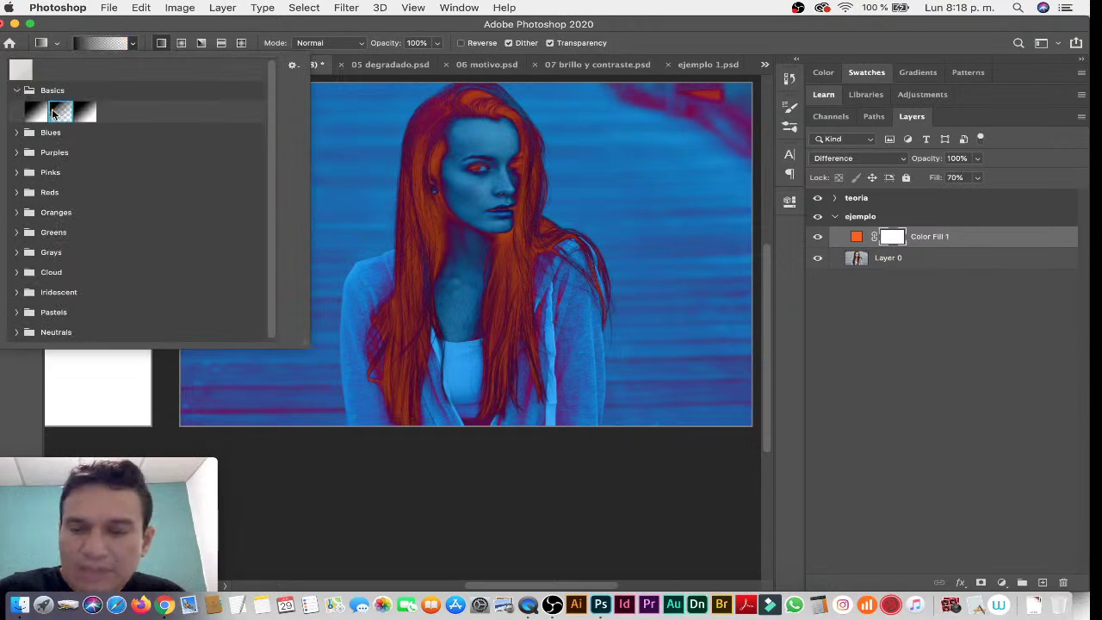
double_click(52, 110)
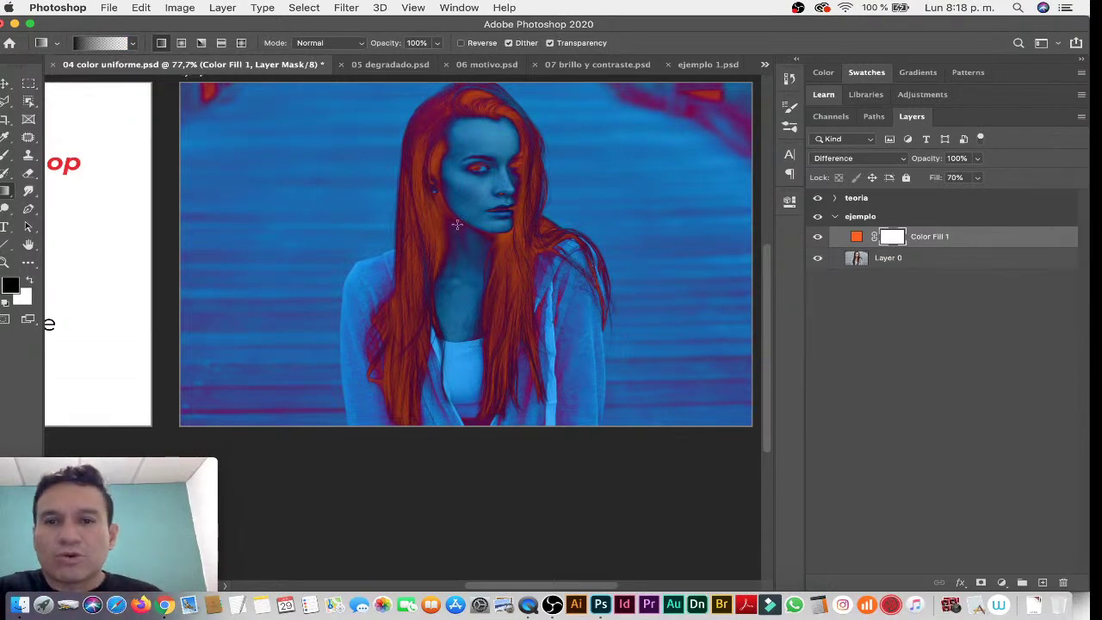
Draw a downward gradient on the fill layer's mask, fading the fill from the head down.
left_click_drag(491, 211, 473, 236)
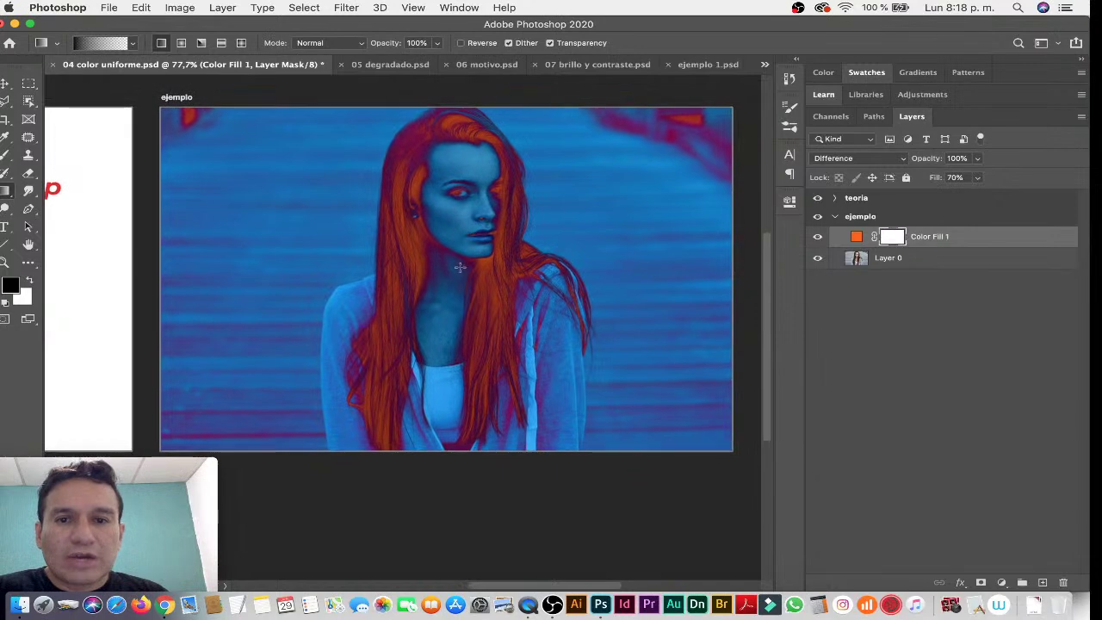
left_click_drag(460, 137, 456, 121)
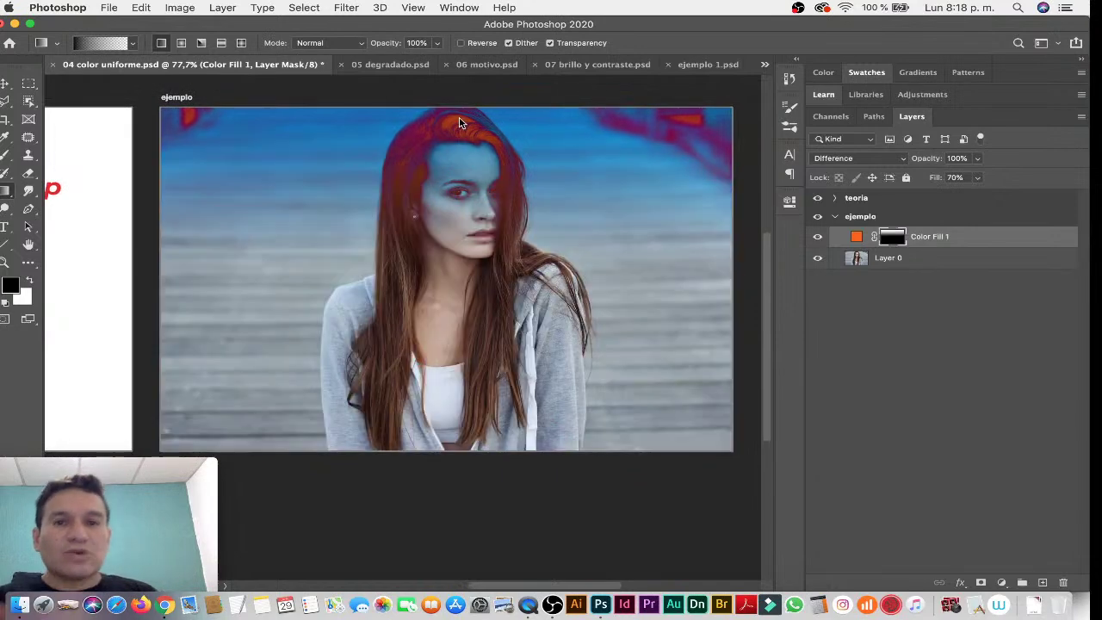
key("ctrl+z")
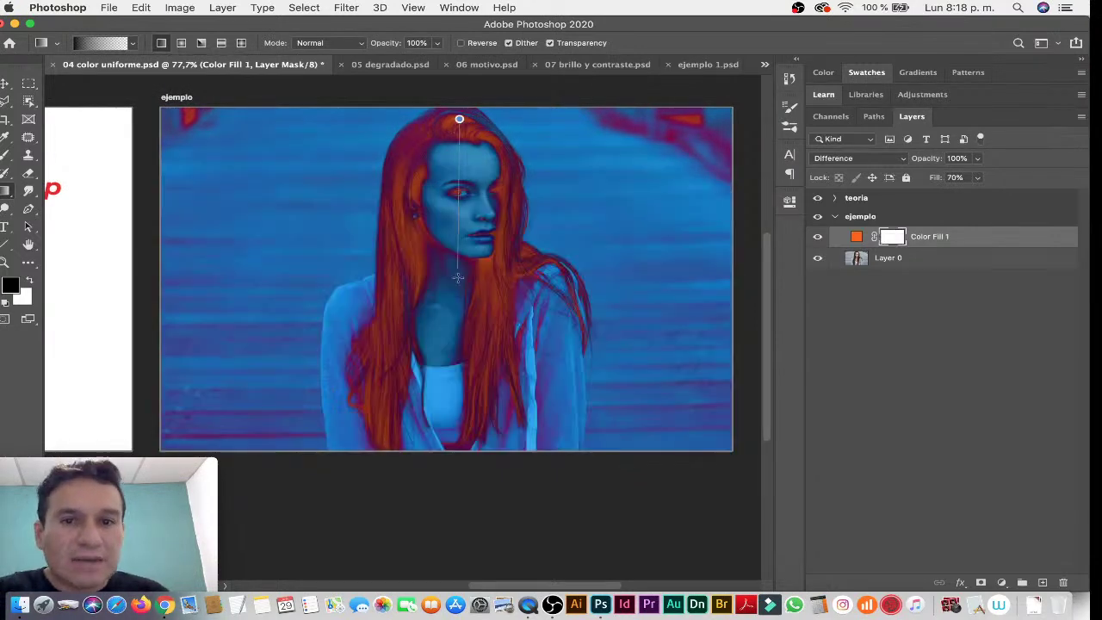
left_click_drag(458, 277, 457, 291)
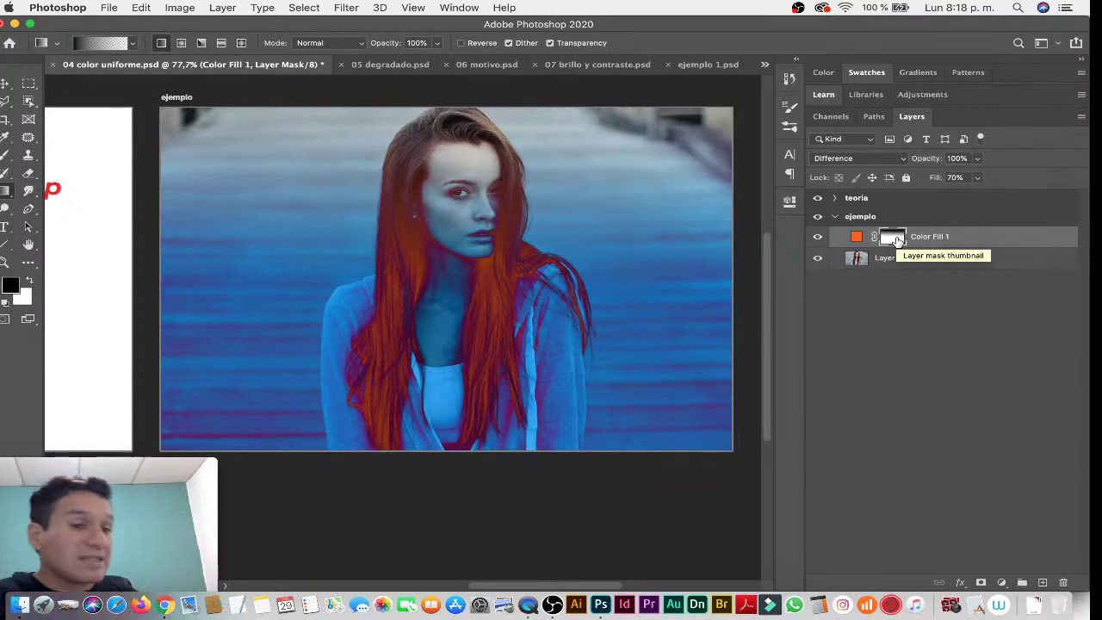
Redraw the mask as a reversed radial gradient fading the tint toward the photo edges.
key("ctrl+z")
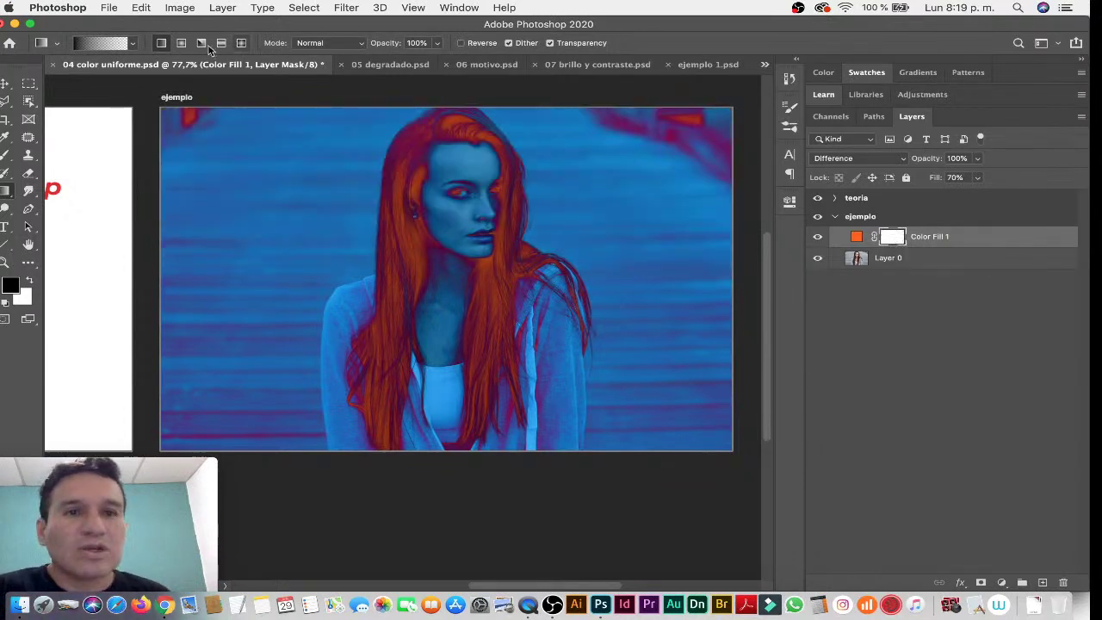
left_click(181, 43)
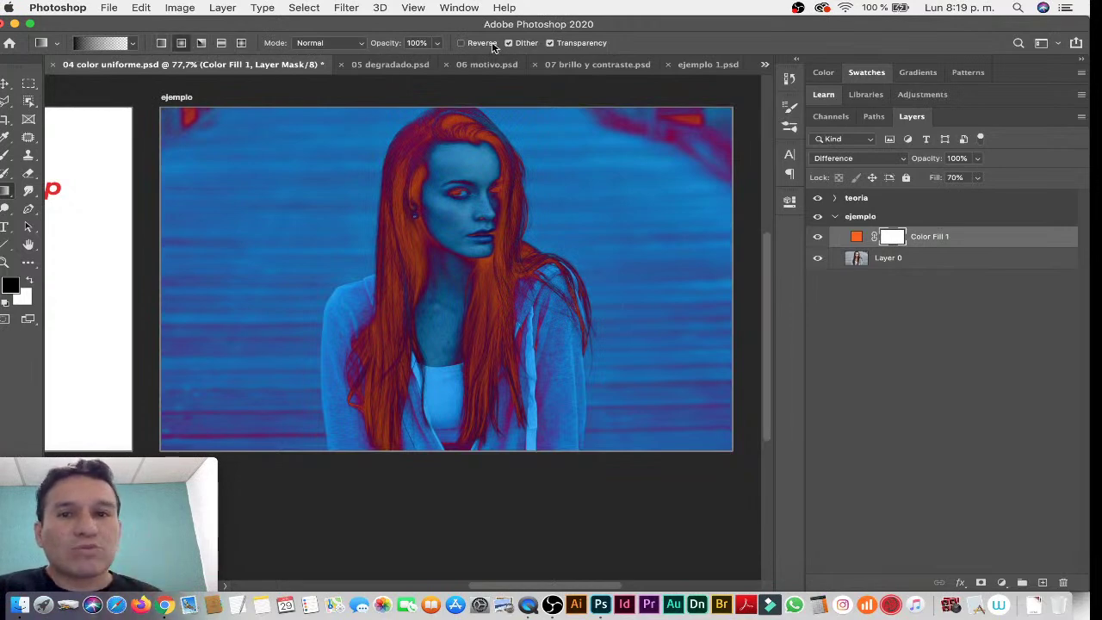
left_click(462, 43)
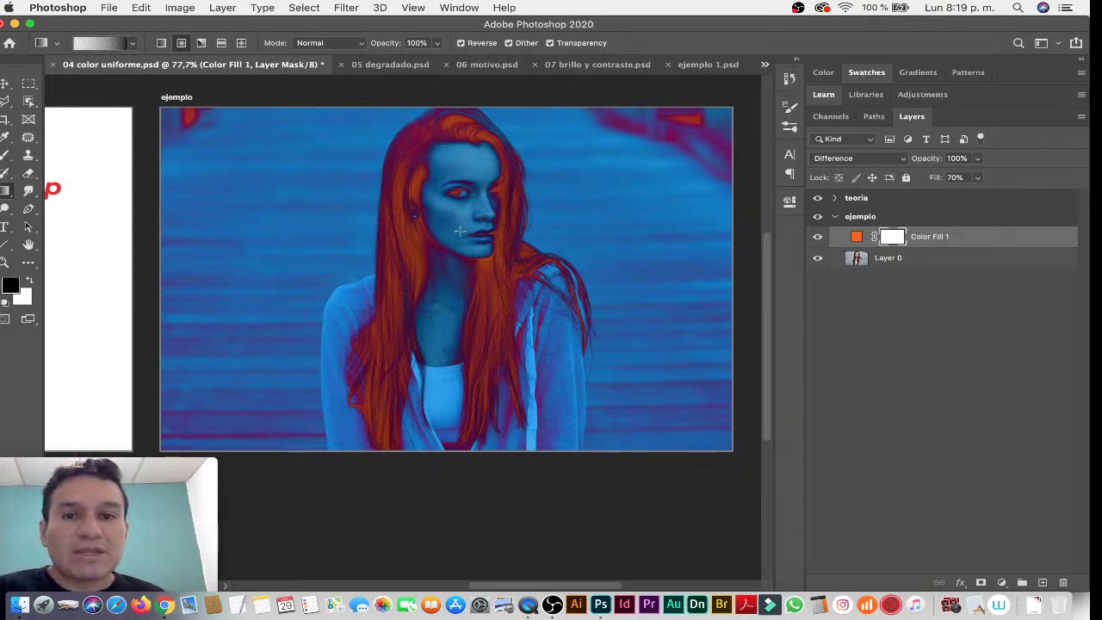
left_click_drag(671, 134, 673, 137)
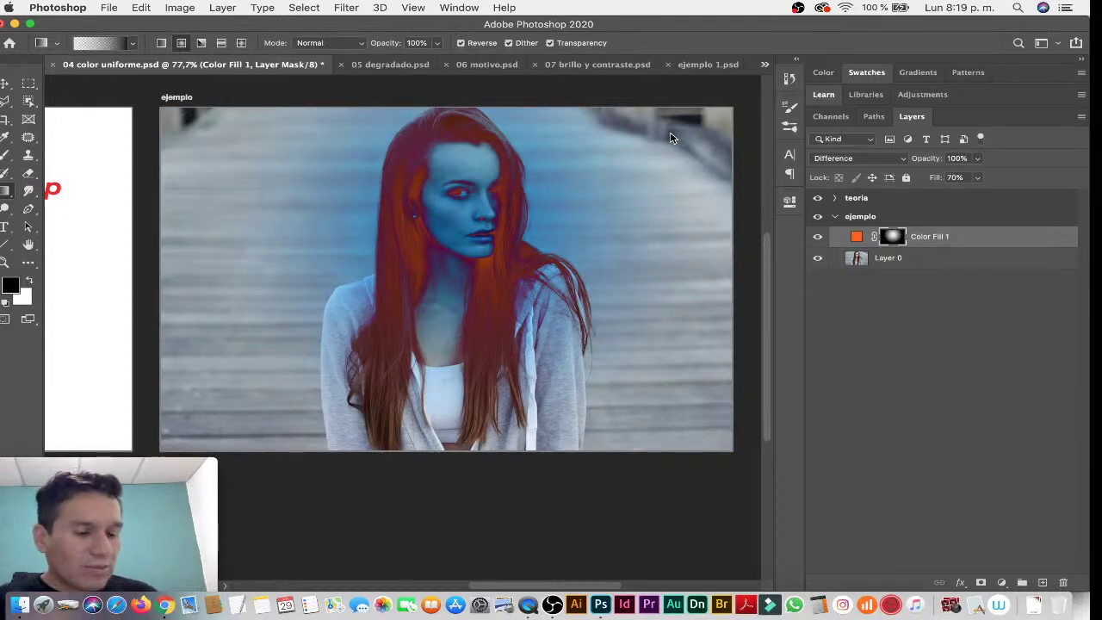
Toggle the layer mask off and on and view it alone to check the radial fade.
left_click(896, 236, "shift")
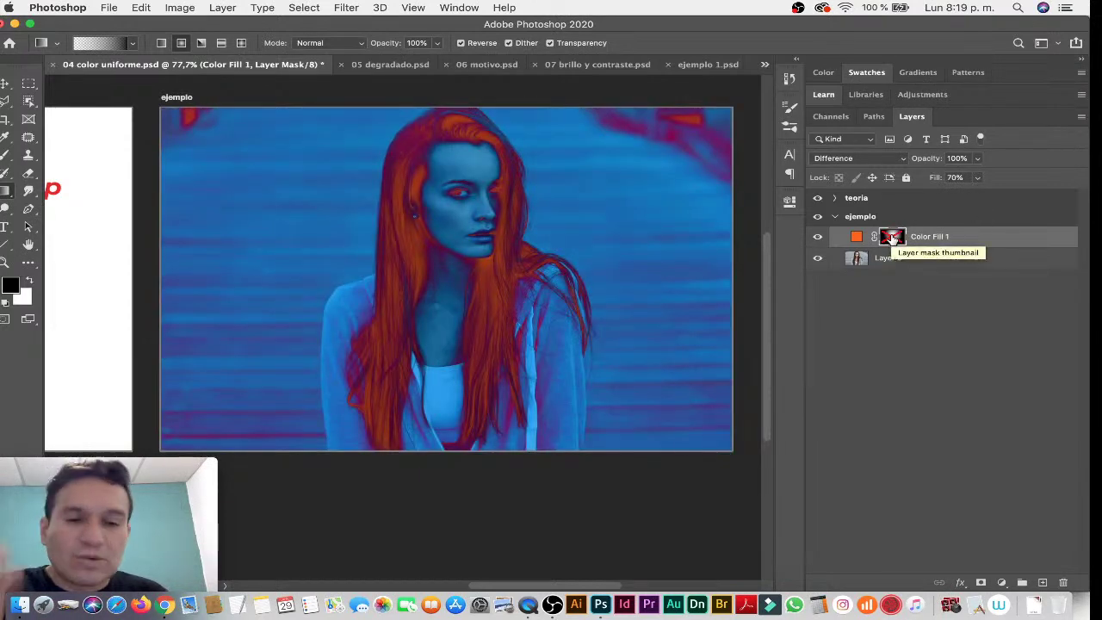
left_click(892, 238, "shift")
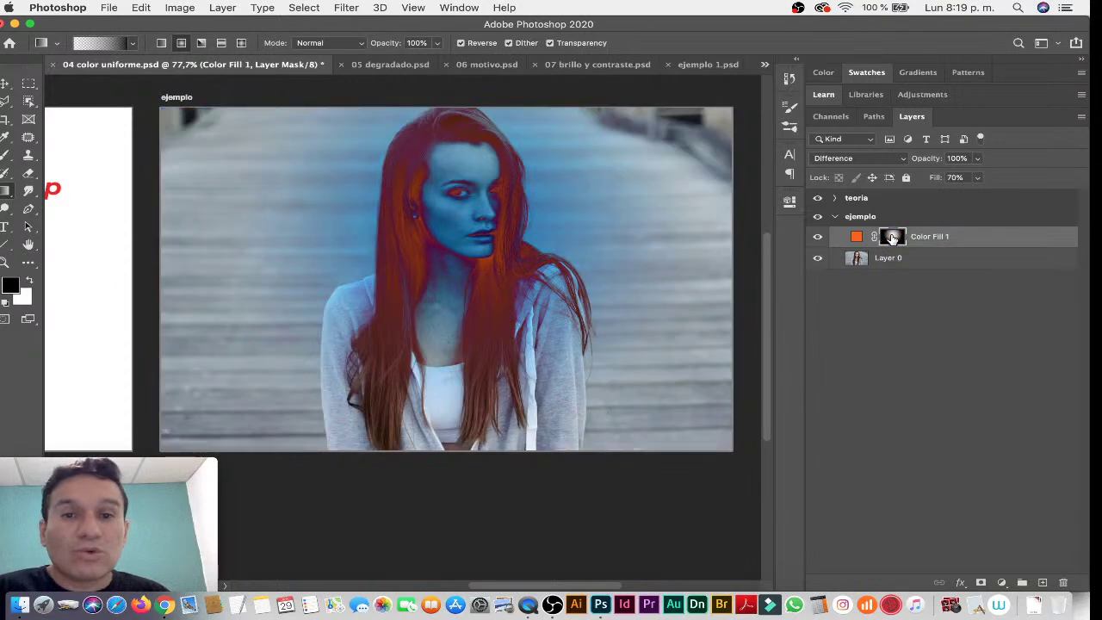
left_click(893, 239, "shift")
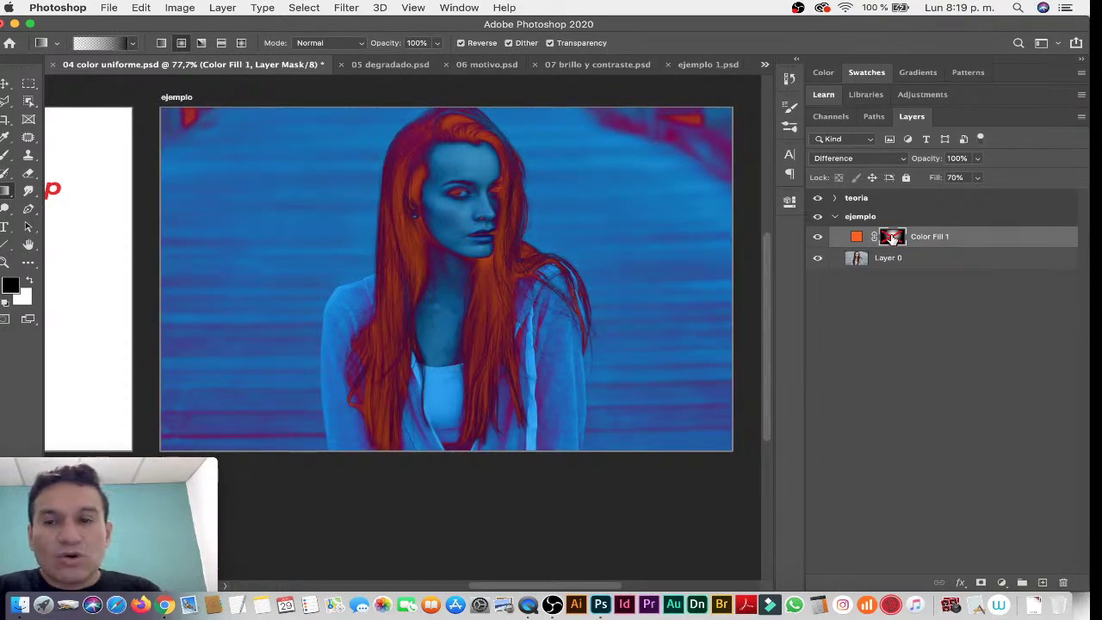
left_click(893, 238, "shift")
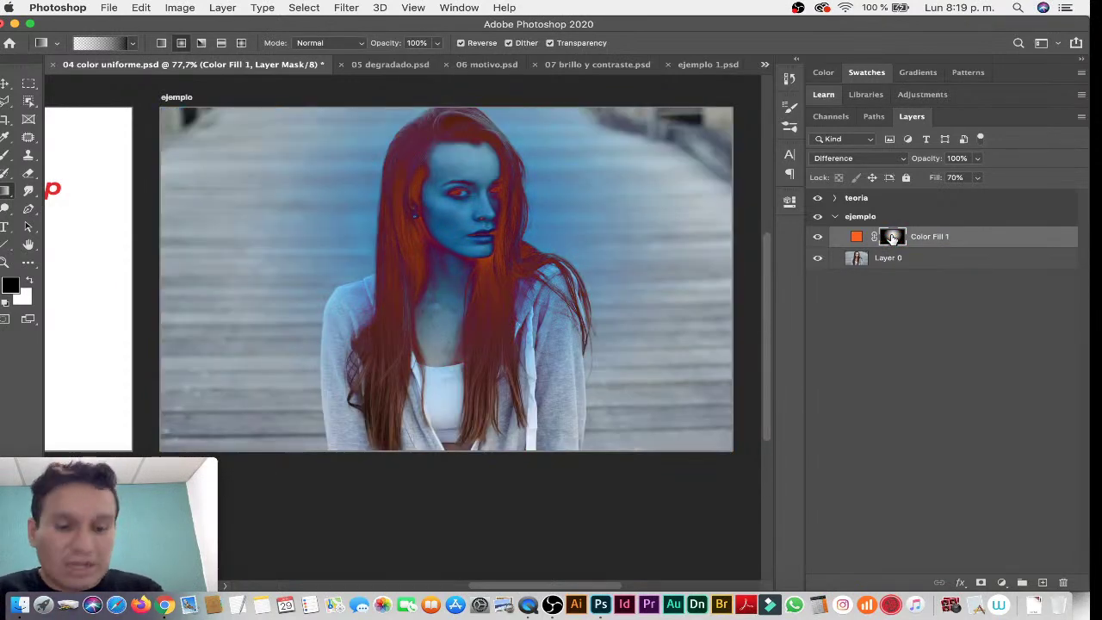
left_click(892, 238, "alt")
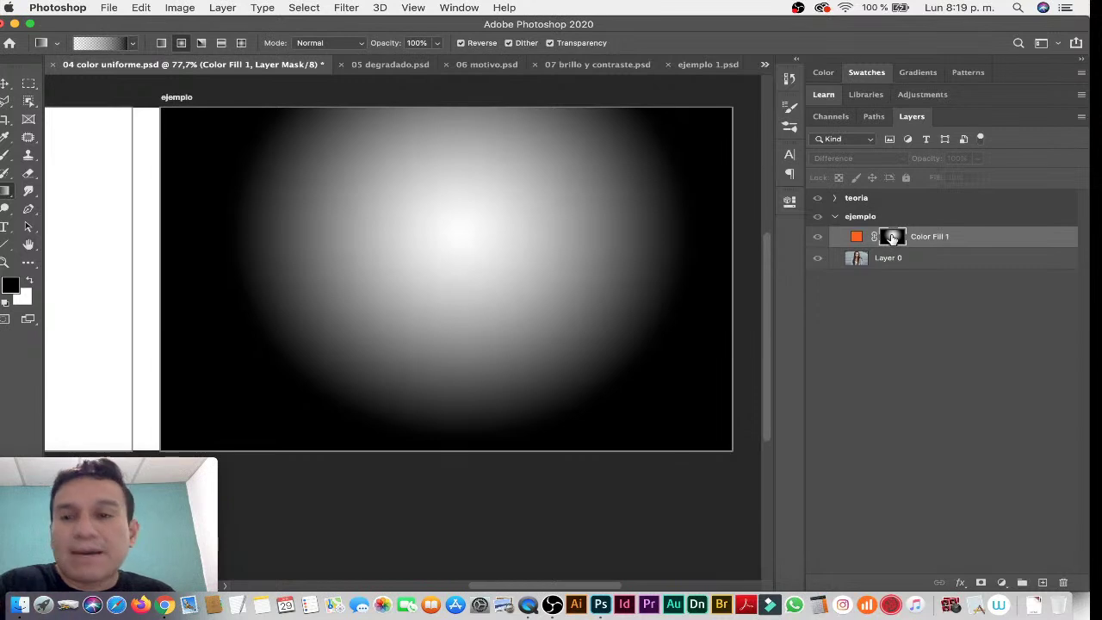
left_click(892, 238, "alt")
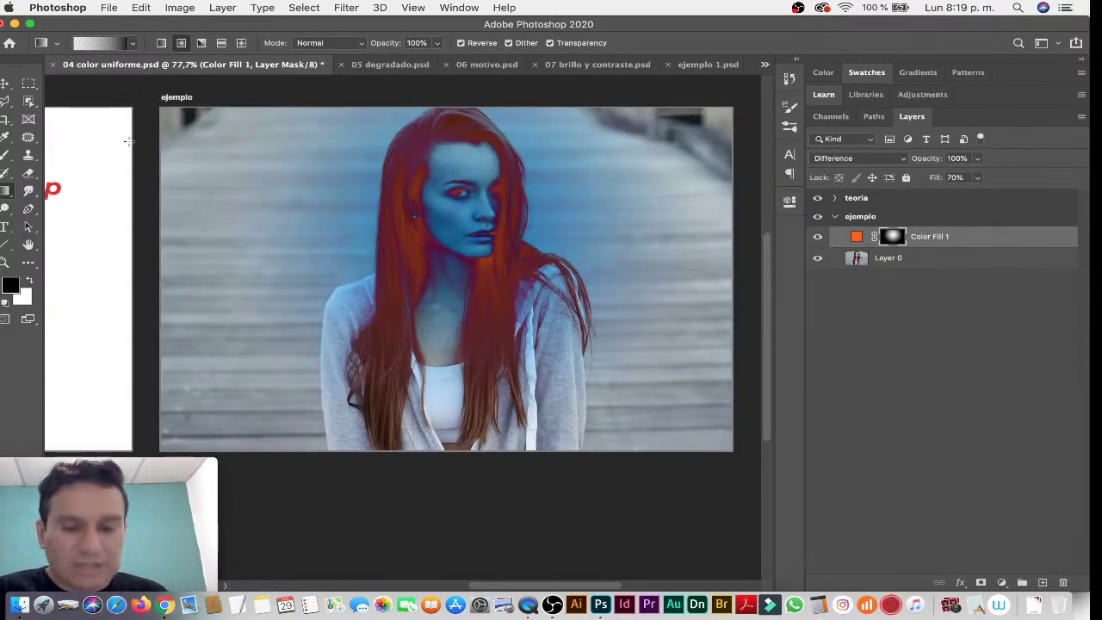
Unlink the Color Fill 1 mask and test shifting it with the Move tool, then undo.
key("v")
key("super")
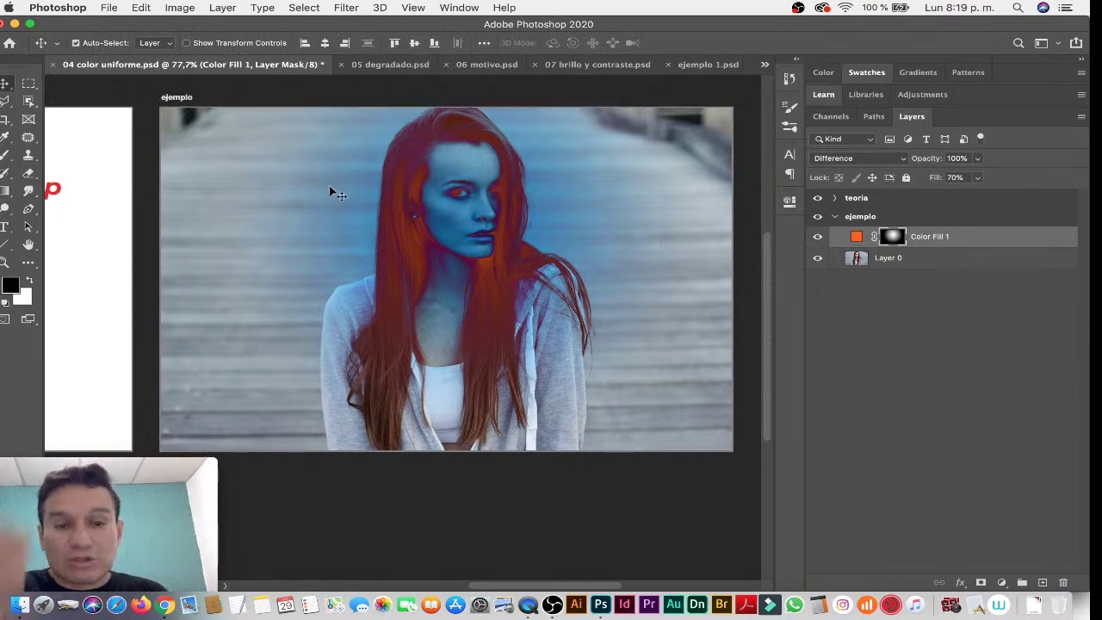
key("super")
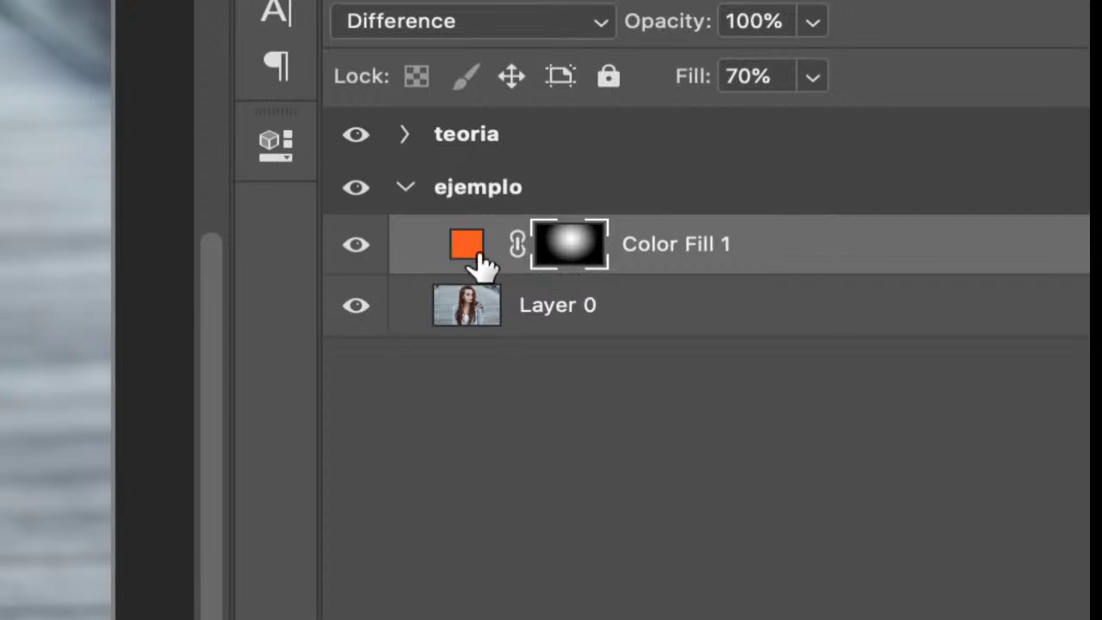
left_click(513, 248)
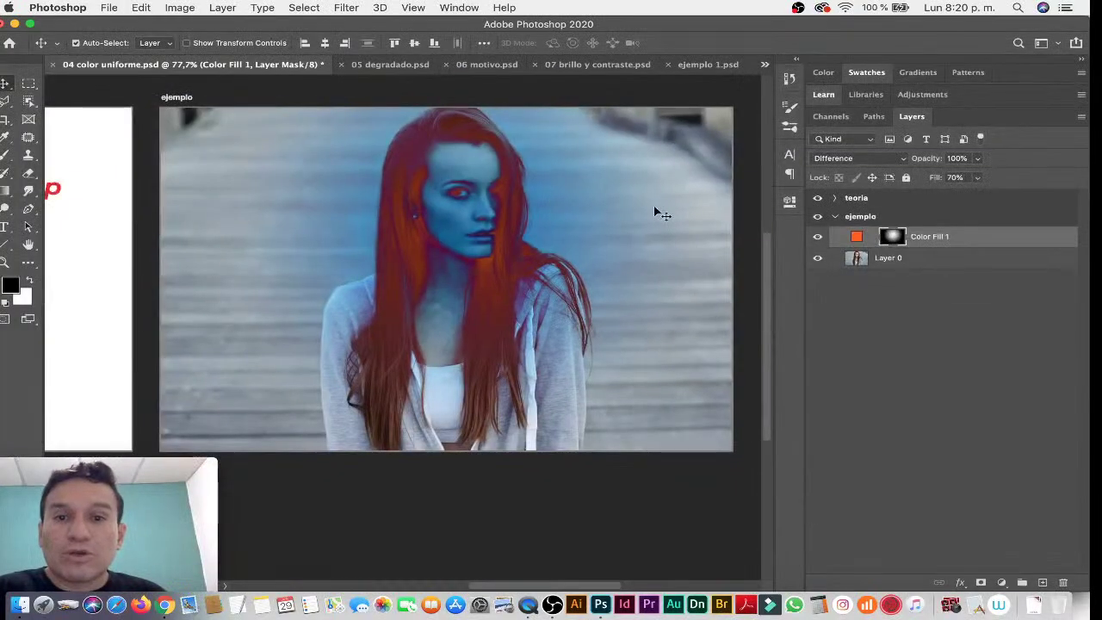
mouse_move(480, 173)
left_mouse_down()
mouse_move(456, 353)
mouse_move(413, 262)
left_mouse_up()
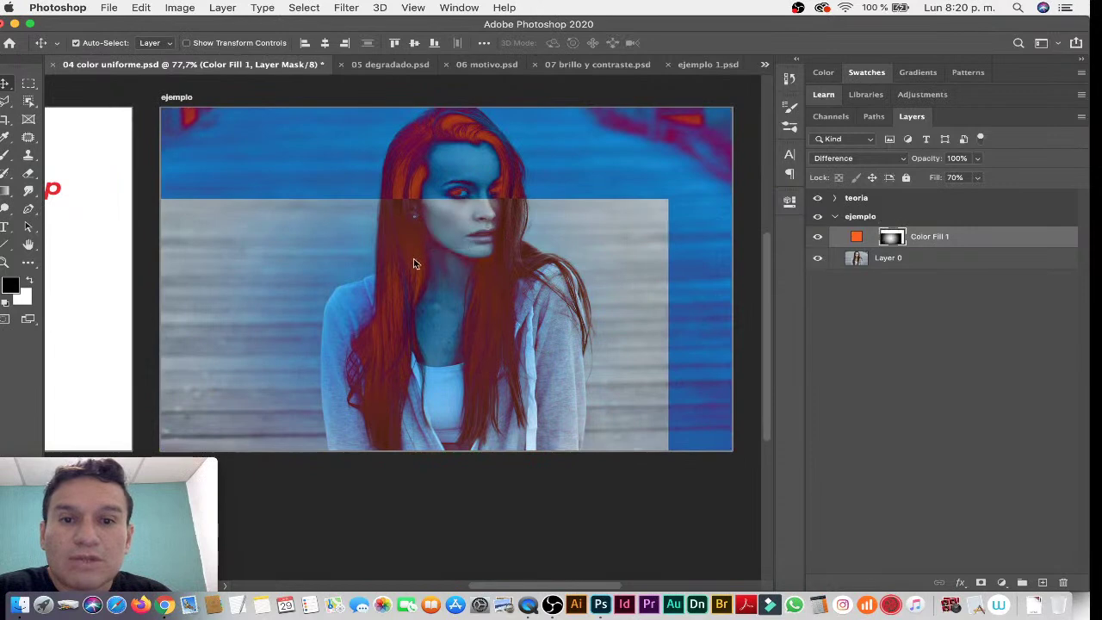
key("ctrl+z")
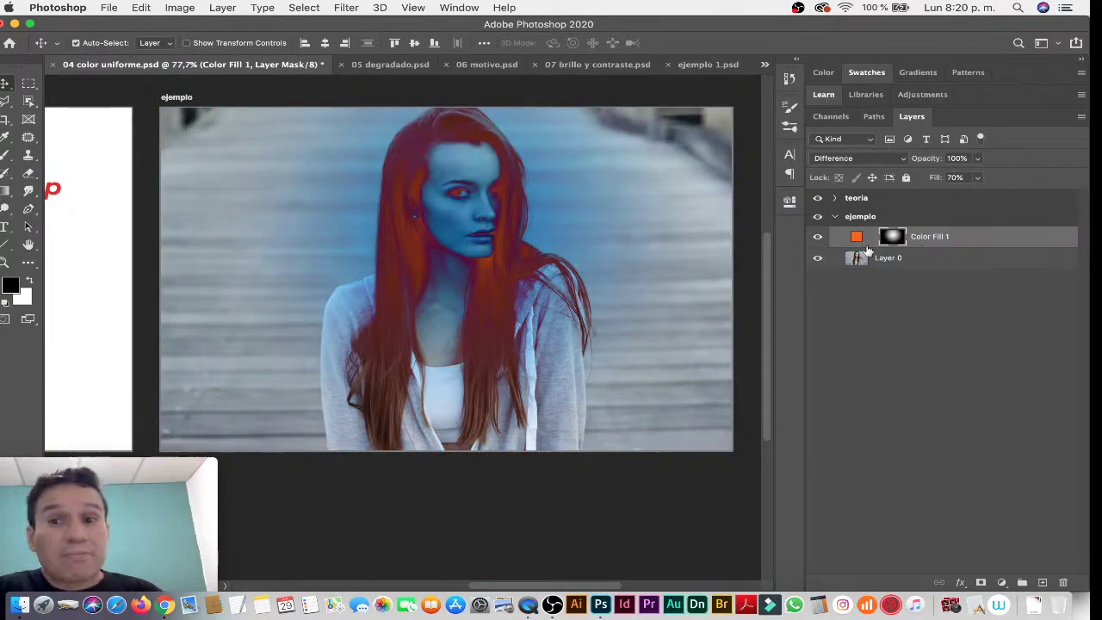
Drag the fill content down and back independently of its mask, keeping Color Fill 1 selected.
left_click(856, 237)
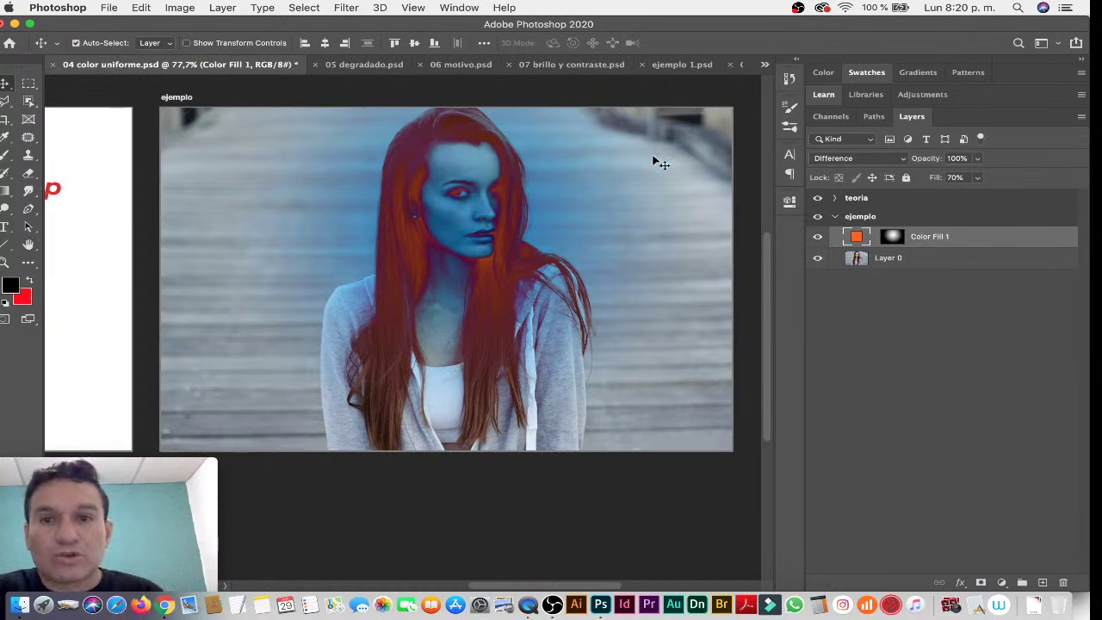
left_click_drag(654, 162, 641, 312)
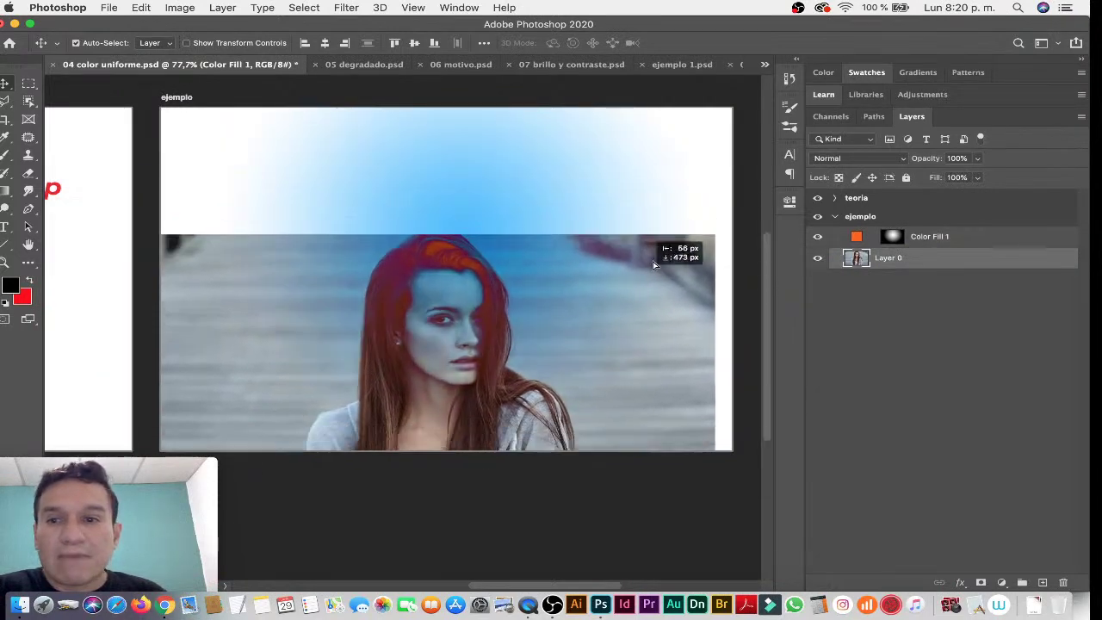
left_click_drag(641, 312, 674, 205)
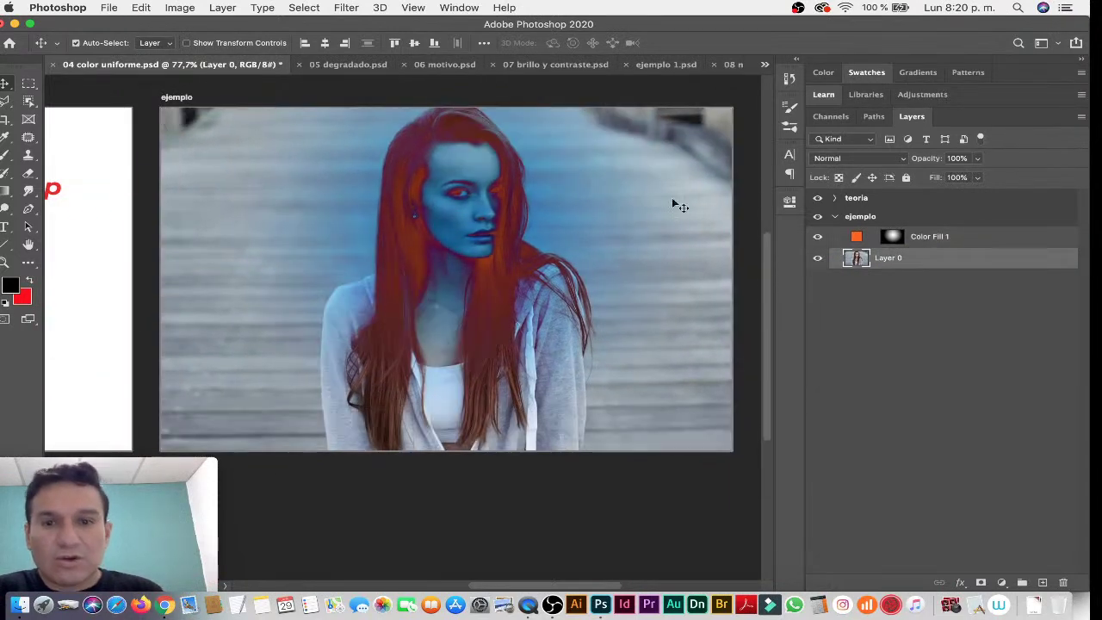
left_click(858, 239)
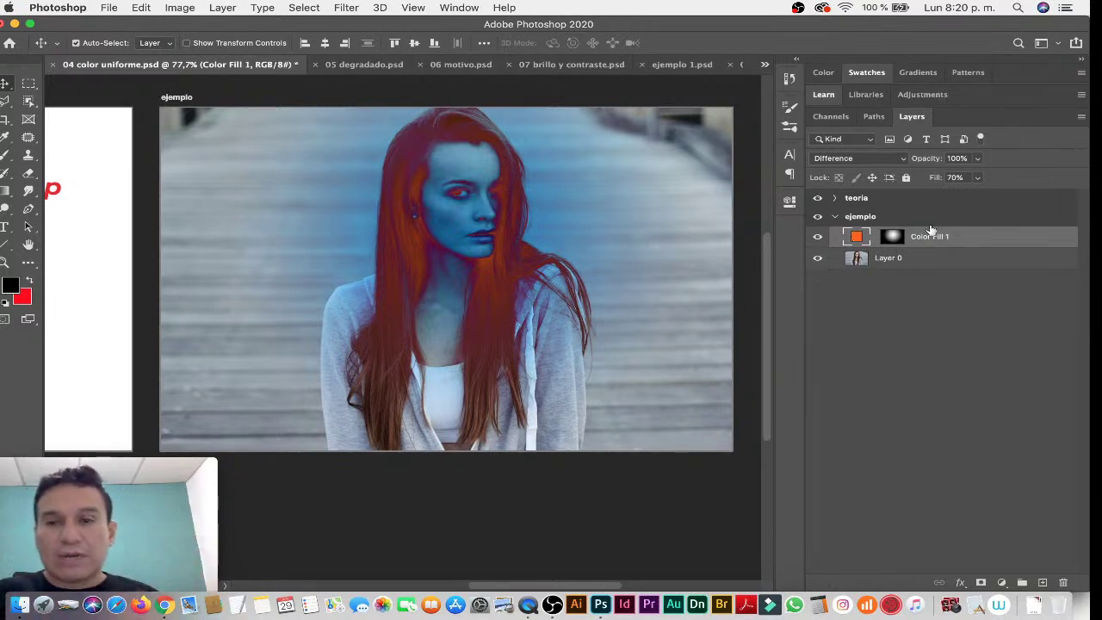
Close 04 color uniforme.psd without saving the changes.
left_click(1001, 582)
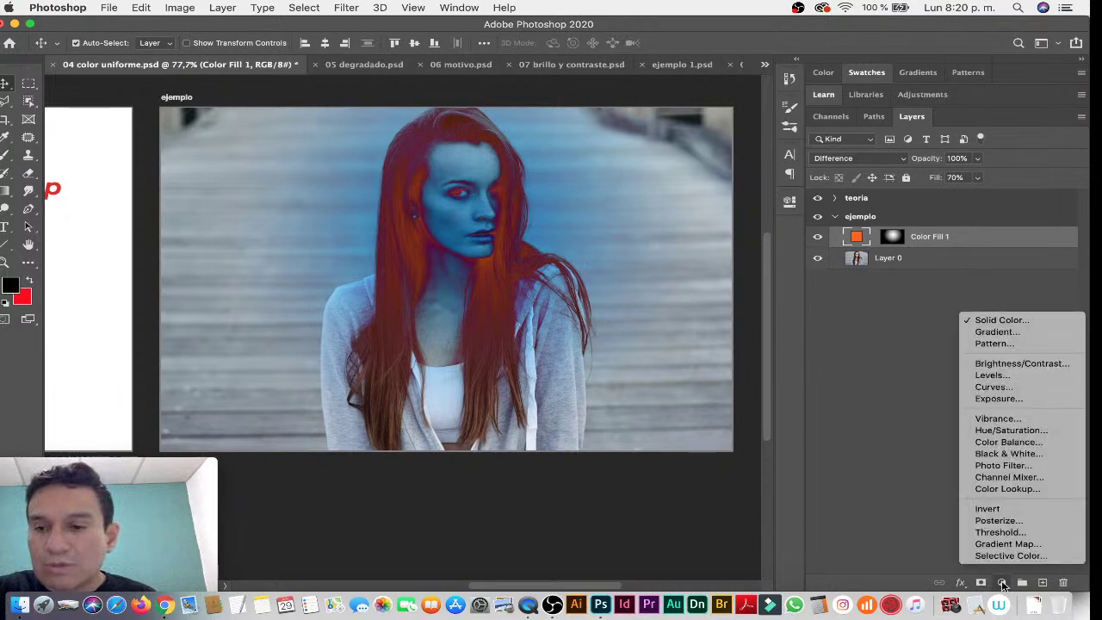
left_click(897, 353)
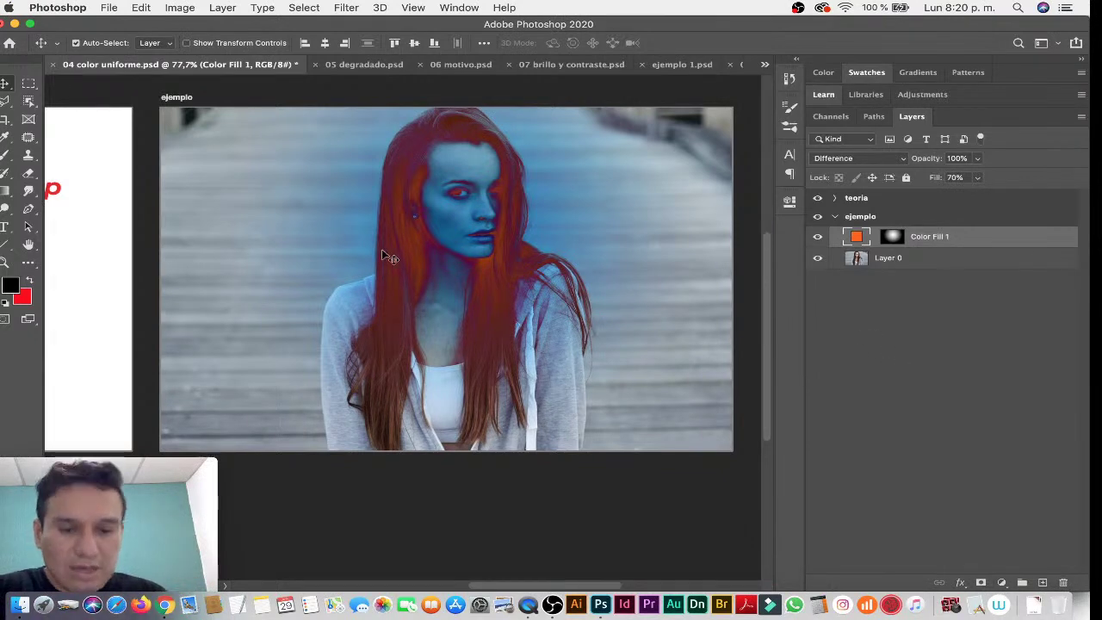
key("super+w")
left_click(484, 220)
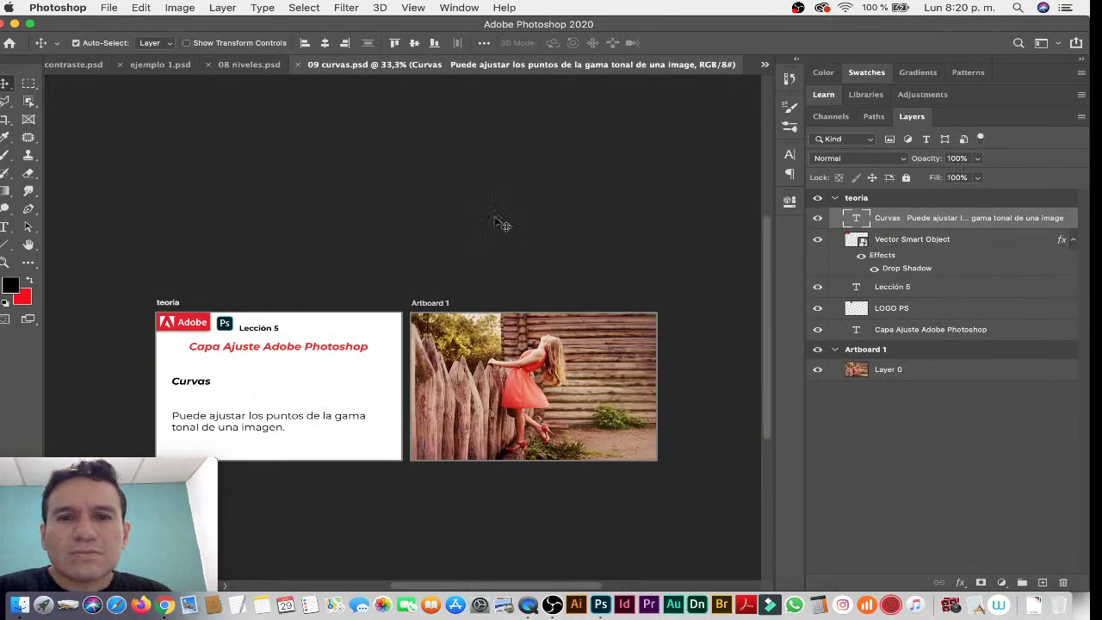
Switch to 05 degradado.psd and zoom in on the Degradado slide text.
left_click(765, 63)
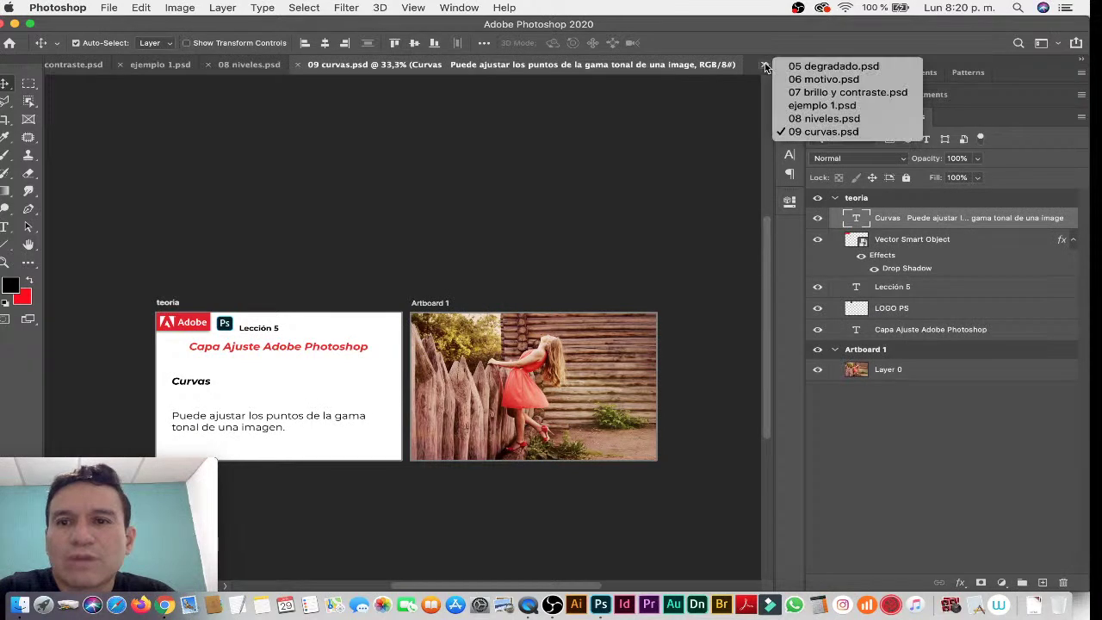
left_click(809, 67)
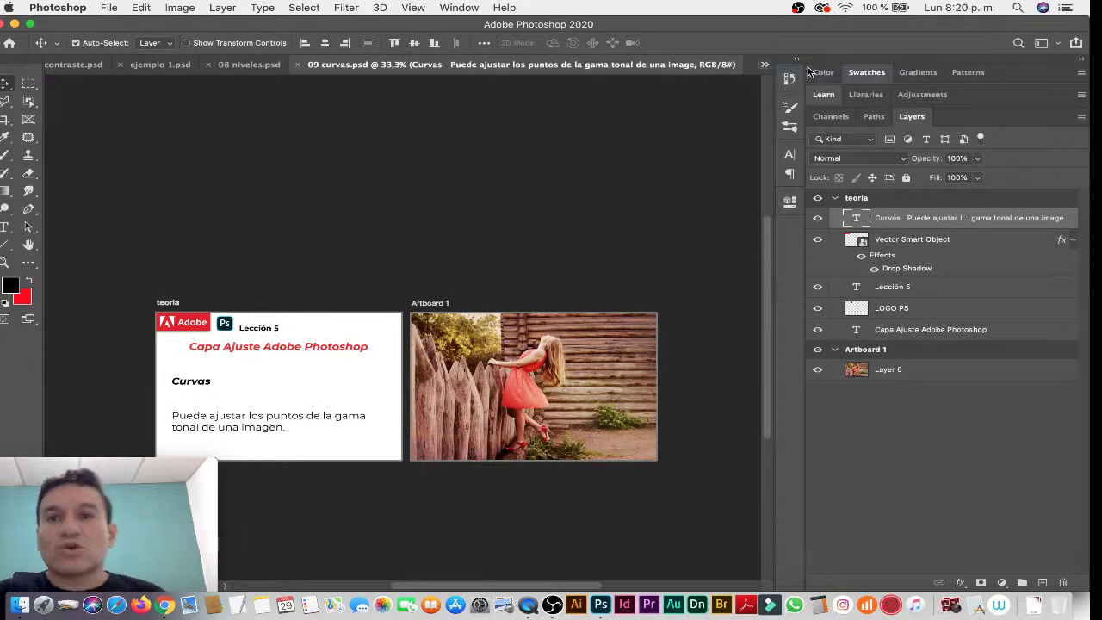
left_click_drag(289, 356, 400, 240)
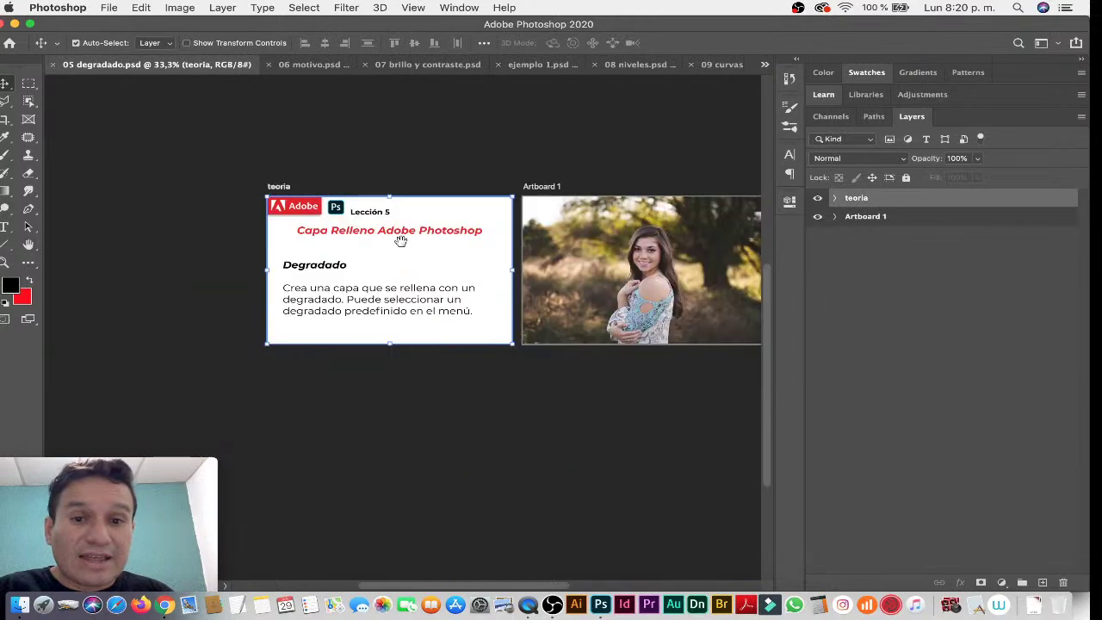
mouse_move(336, 258)
left_mouse_down()
mouse_move(419, 275)
mouse_move(372, 227)
mouse_move(425, 233)
left_mouse_up()
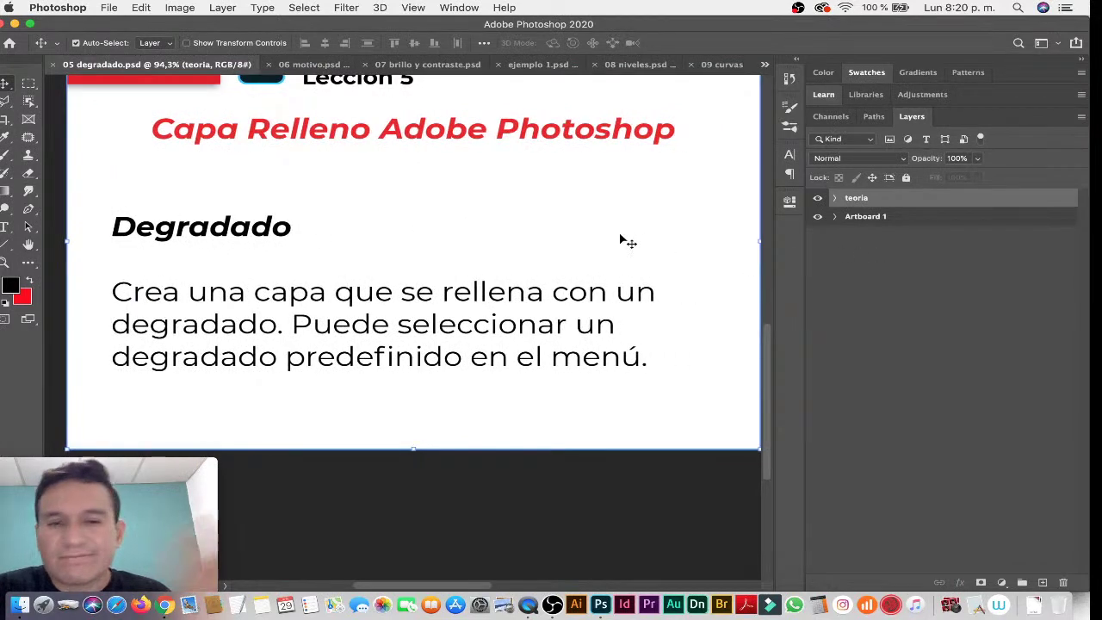
Bring the portrait artboard into view and scroll across both artboards.
mouse_move(637, 235)
left_mouse_down()
mouse_move(194, 229)
mouse_move(156, 253)
left_mouse_up()
left_click_drag(533, 270, 430, 263)
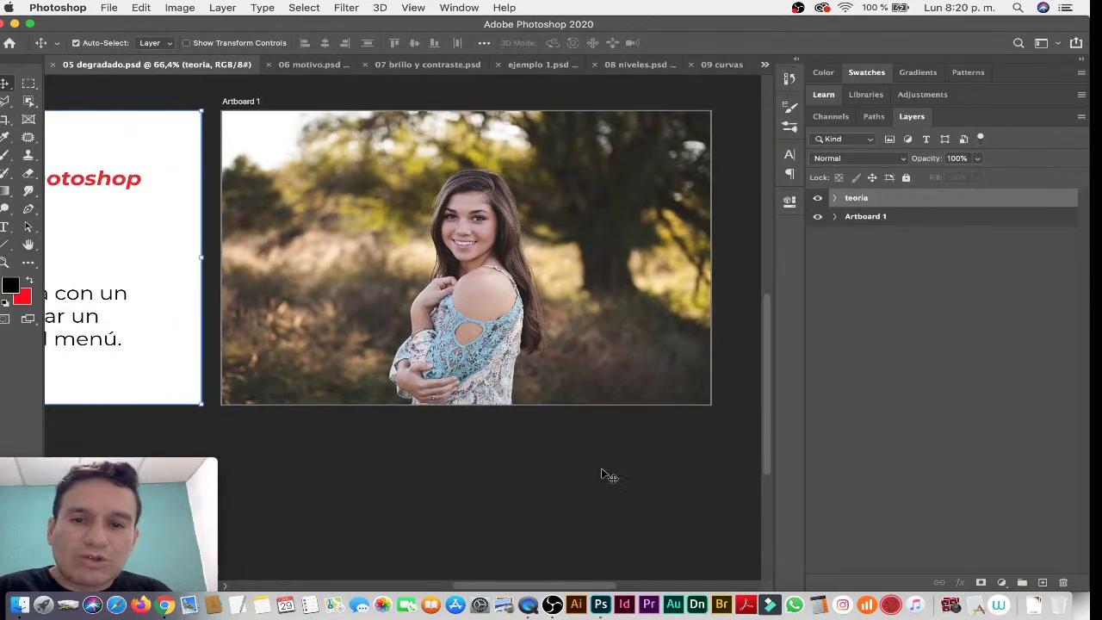
left_click(608, 476)
left_click_drag(549, 327, 577, 316)
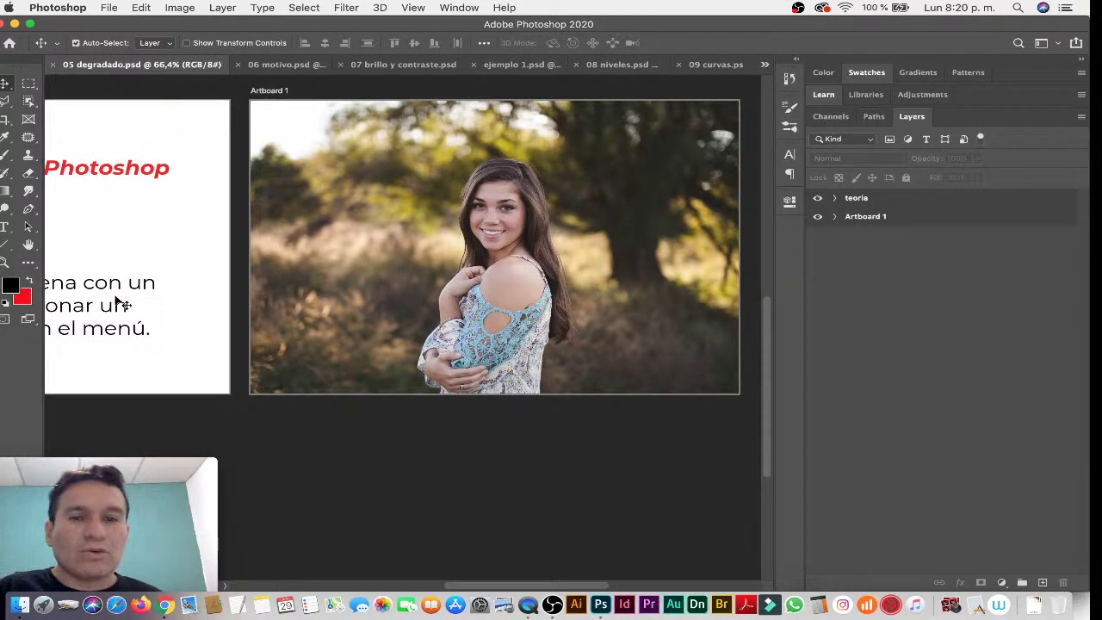
scroll(122, 303, "left", 10)
scroll(122, 303, "right", 3)
scroll(122, 303, "right", 1)
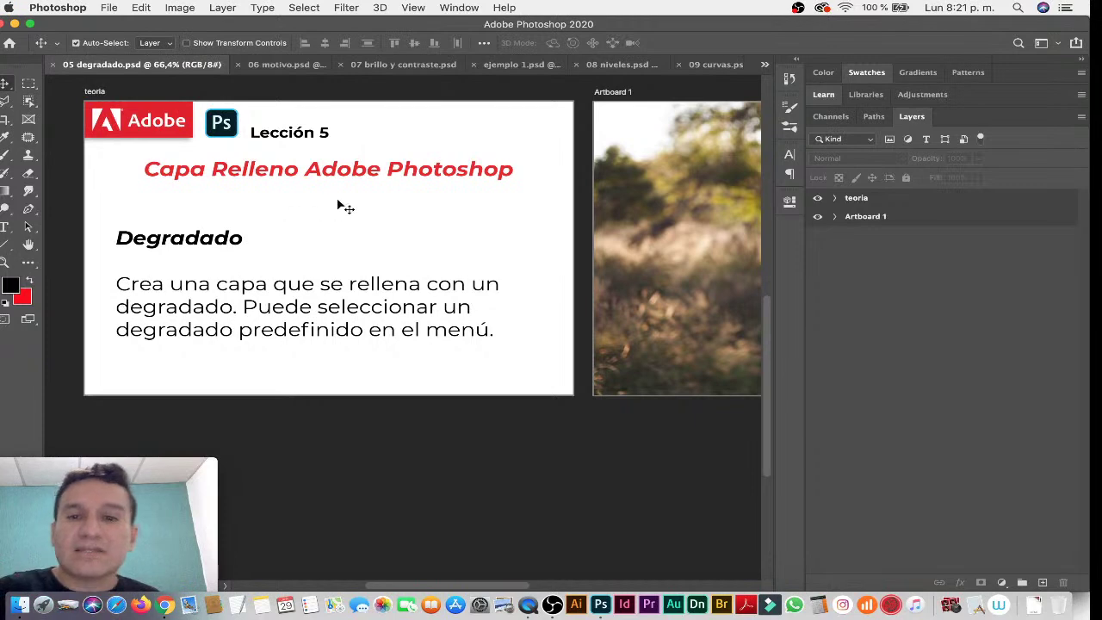
scroll(456, 219, "right", 2)
scroll(456, 219, "right", 5)
scroll(456, 219, "right", 5)
scroll(457, 219, "left", 2)
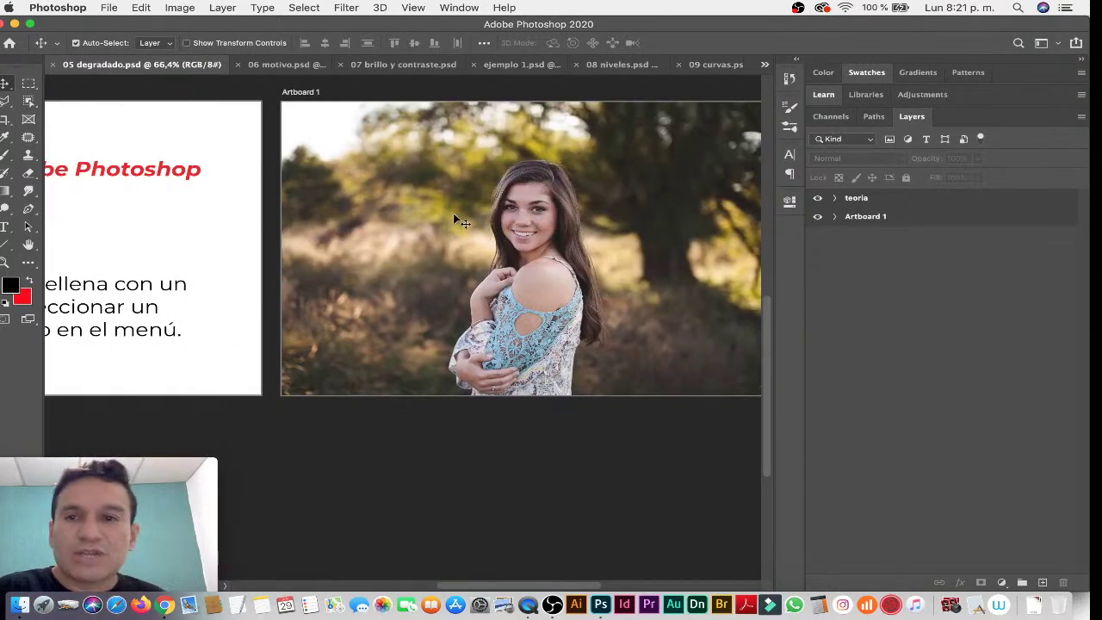
scroll(456, 219, "right", 1)
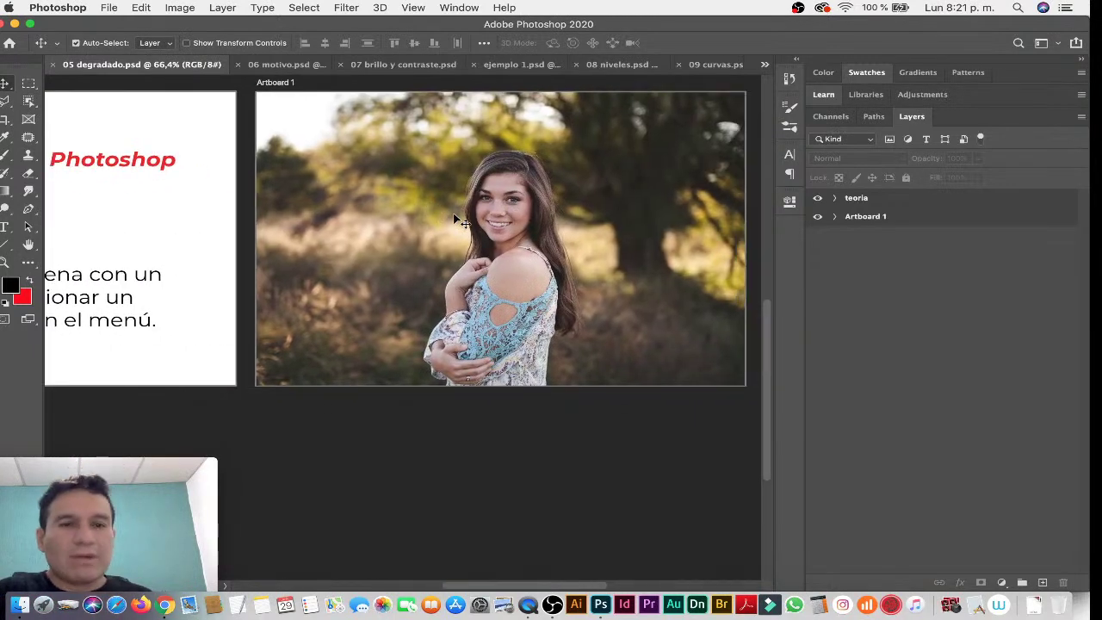
Expand Artboard 1, select Layer 0, and add a Gradient fill layer above it.
left_click(904, 222)
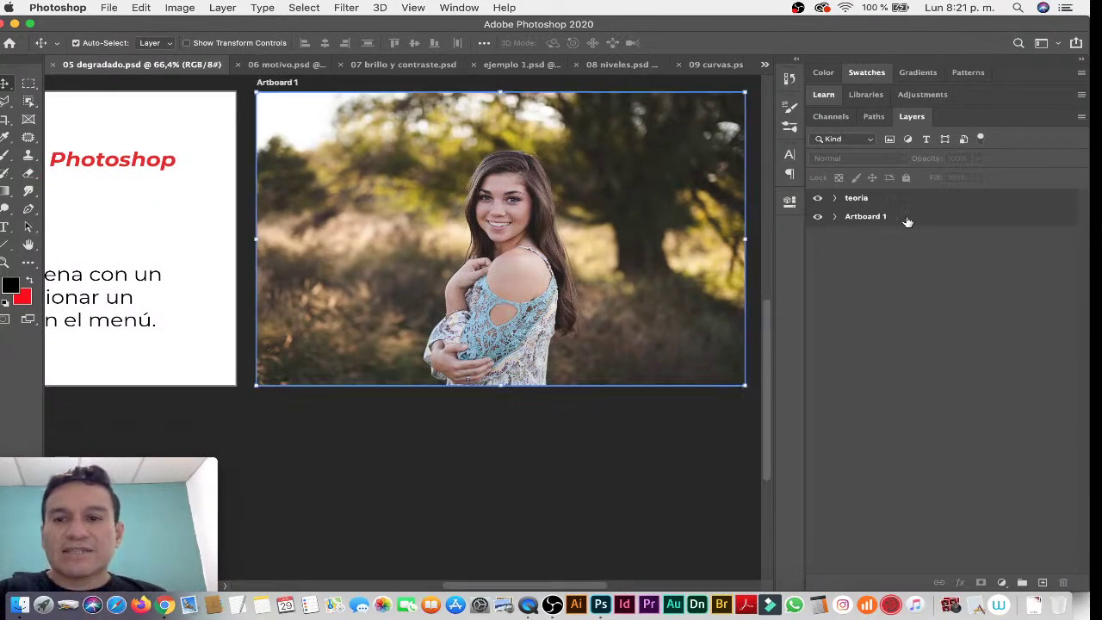
left_click(834, 217)
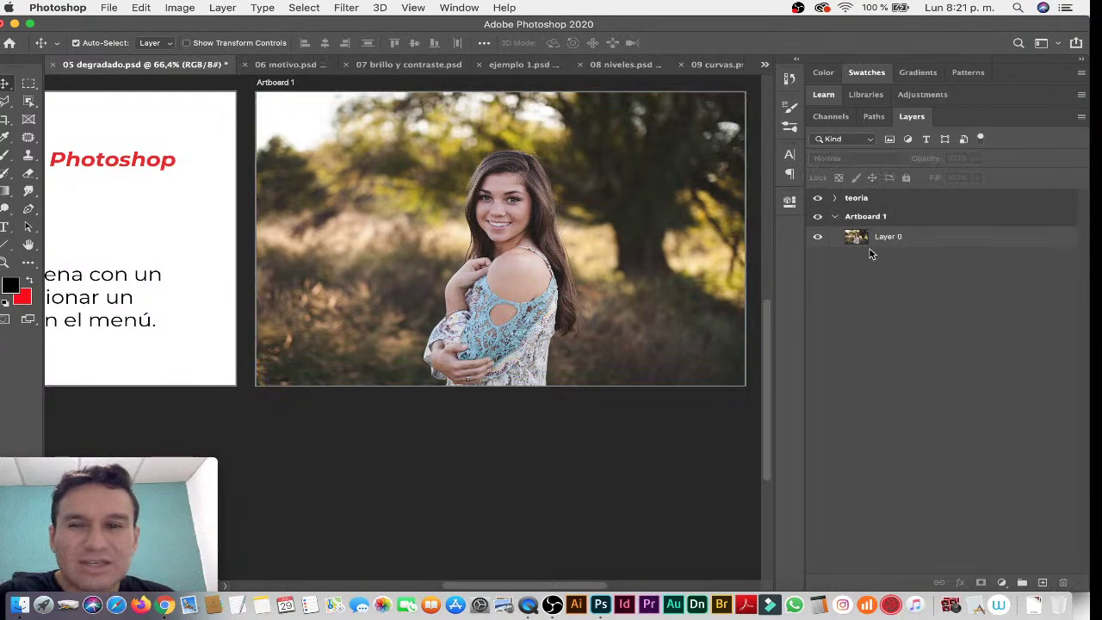
left_click(859, 239)
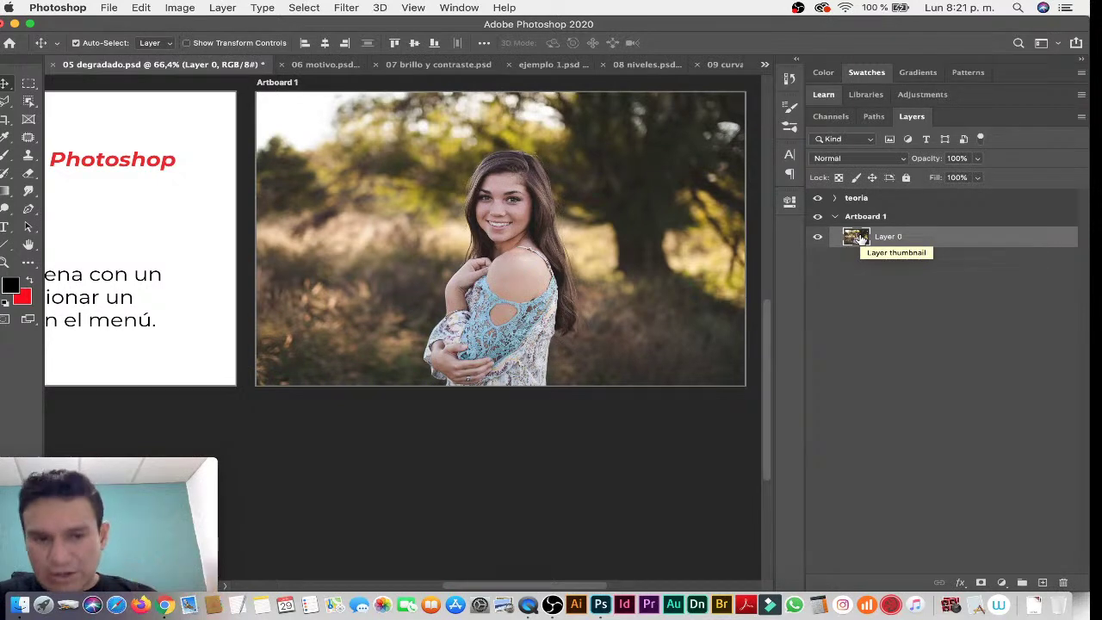
left_click(1002, 584)
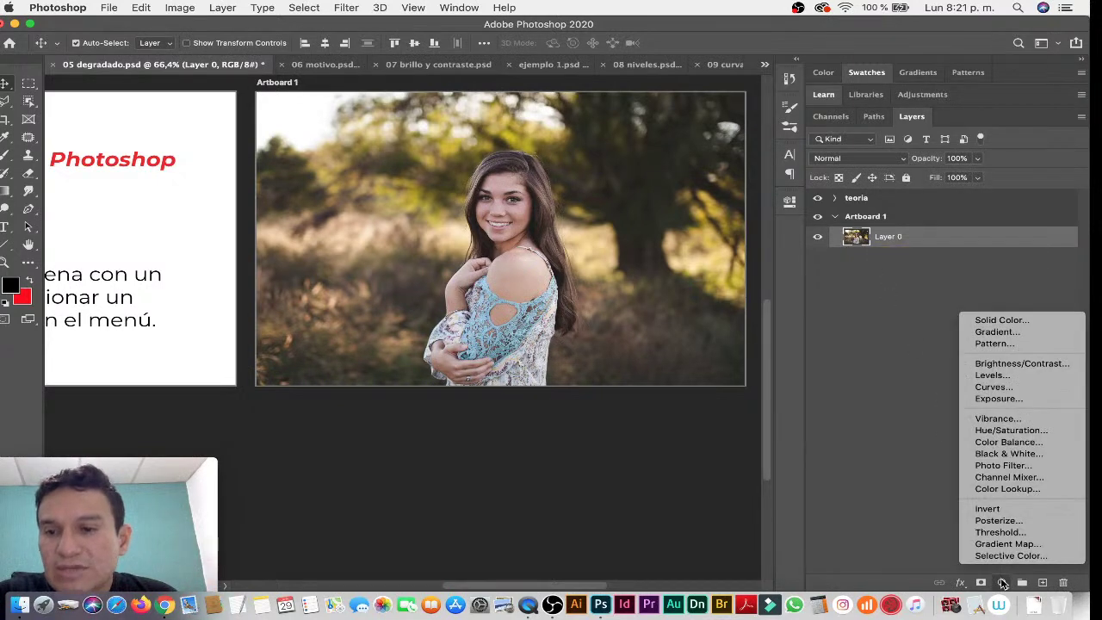
left_click(1037, 335)
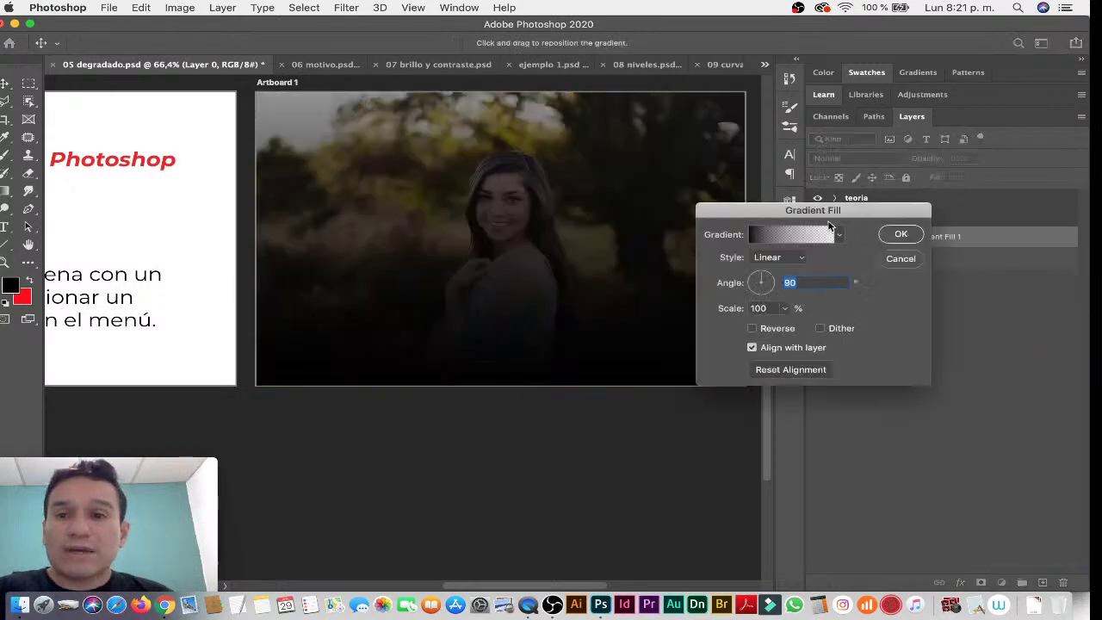
mouse_move(828, 224)
left_mouse_down()
mouse_move(553, 222)
mouse_move(564, 217)
left_mouse_up()
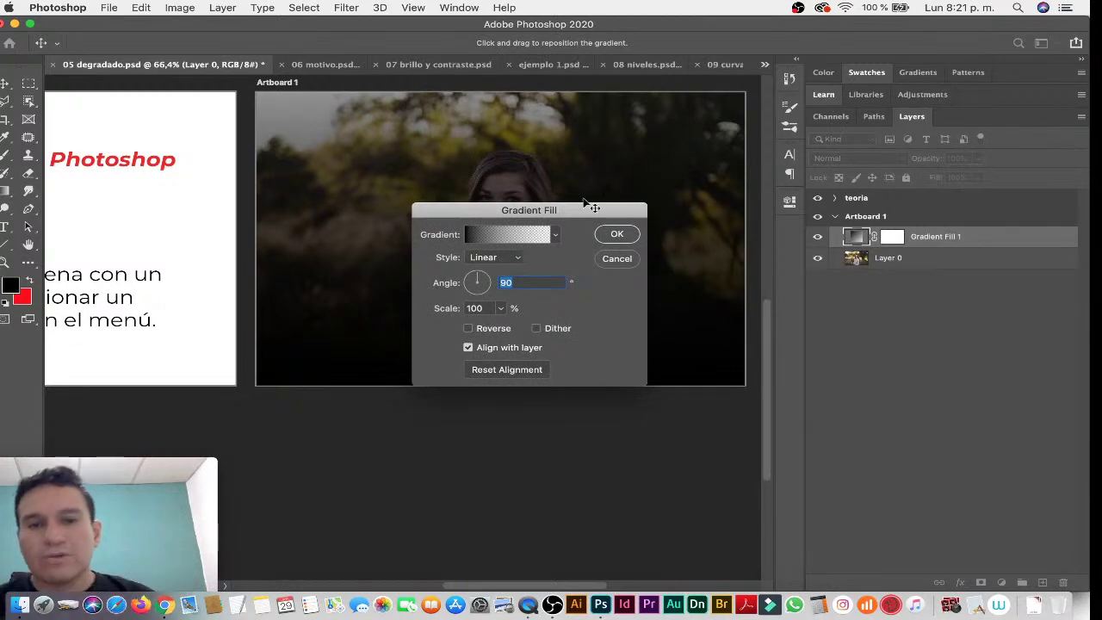
mouse_move(591, 215)
left_mouse_down()
mouse_move(524, 223)
mouse_move(573, 234)
mouse_move(562, 229)
mouse_move(557, 175)
left_mouse_up()
left_click(543, 261)
Preview light blue, dark blue-purple and cyan presets from the Blues gradient group.
left_click(542, 195)
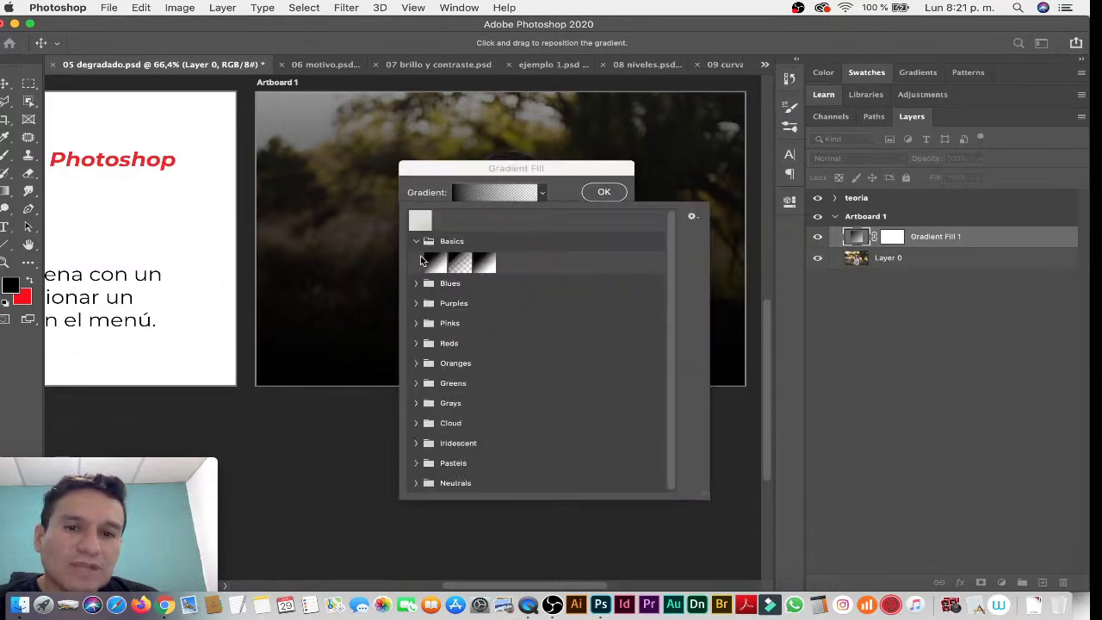
left_click(417, 241)
left_click(417, 261)
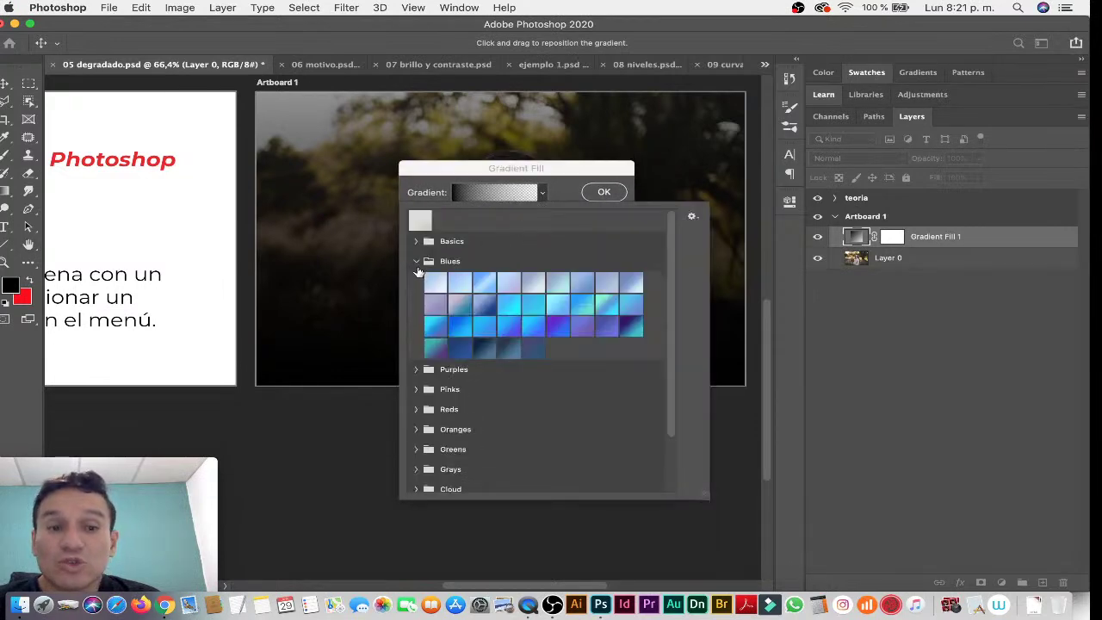
left_click(487, 288)
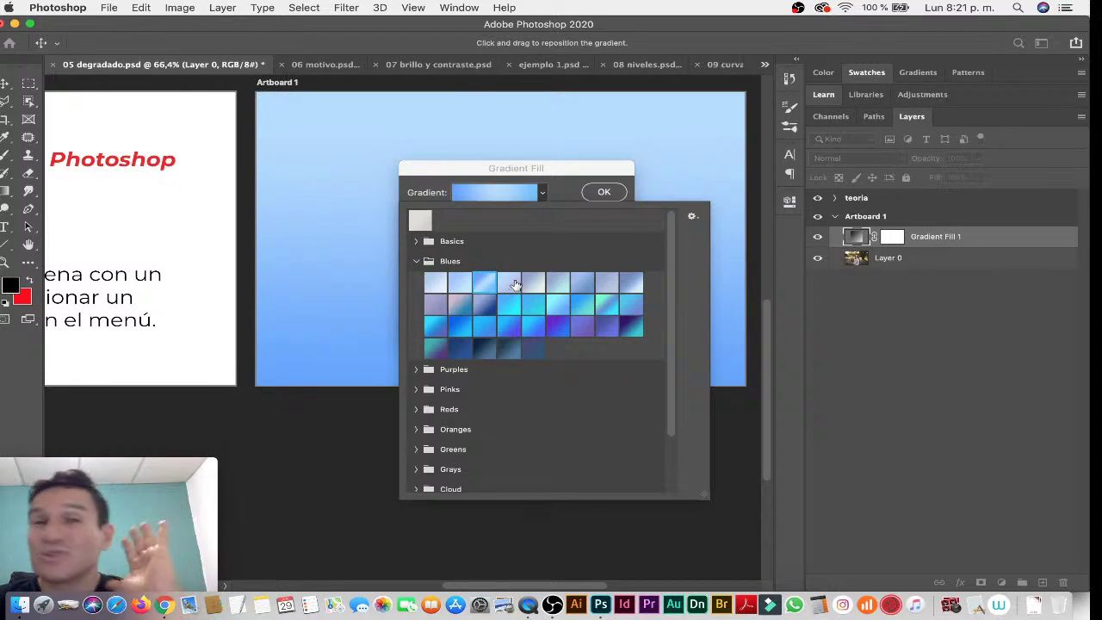
left_click(631, 328)
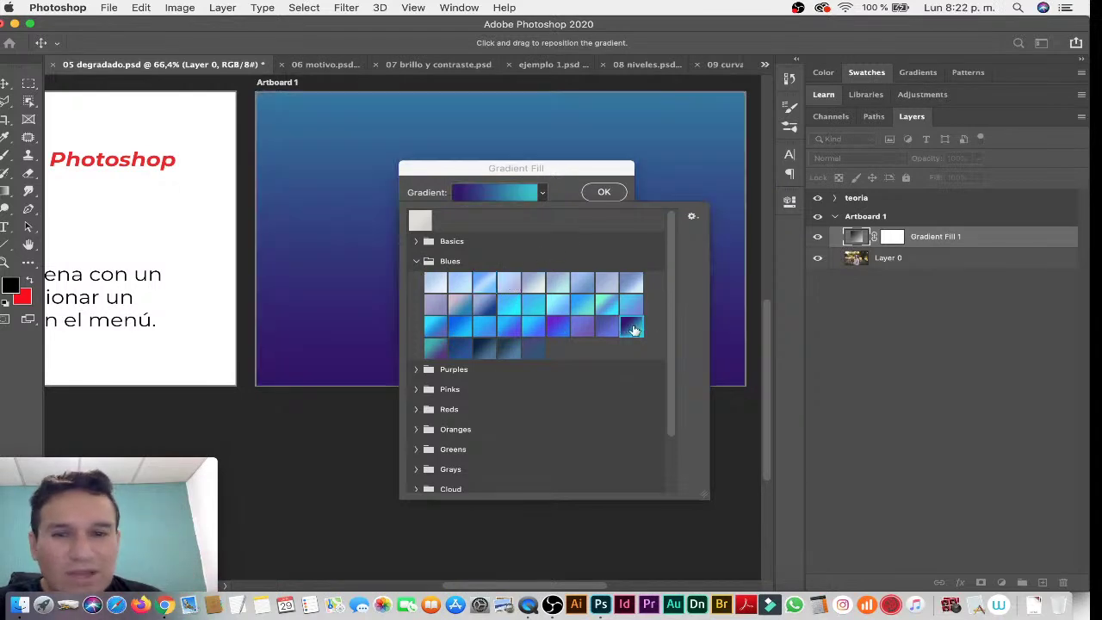
left_click(598, 310)
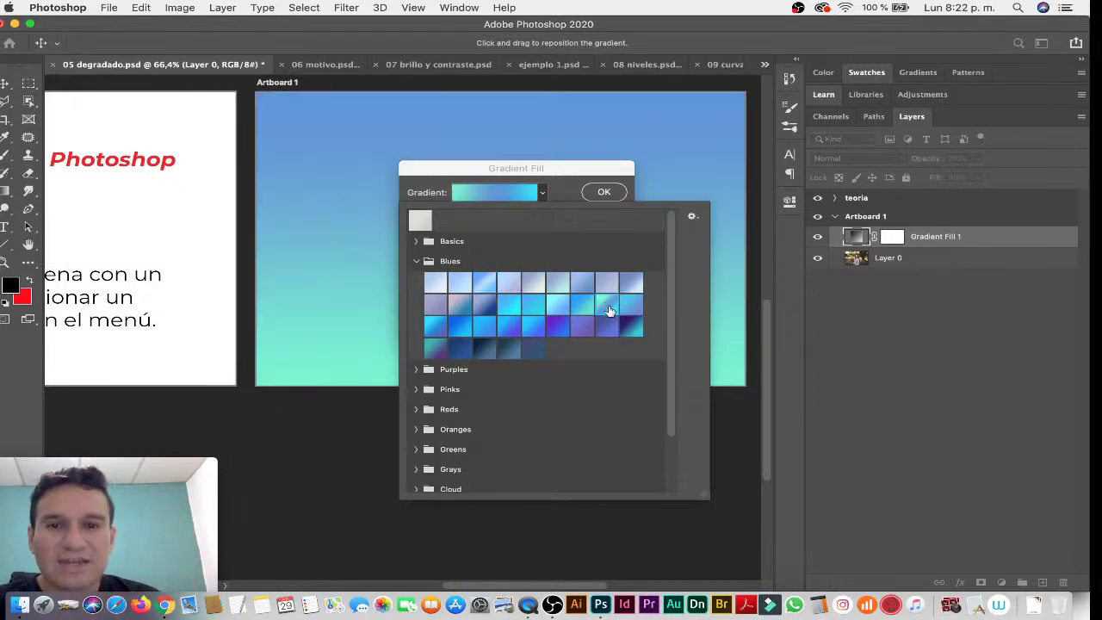
Apply the magenta-purple preset from the Purples group and confirm the Gradient Fill.
left_click(417, 370)
left_click(457, 437)
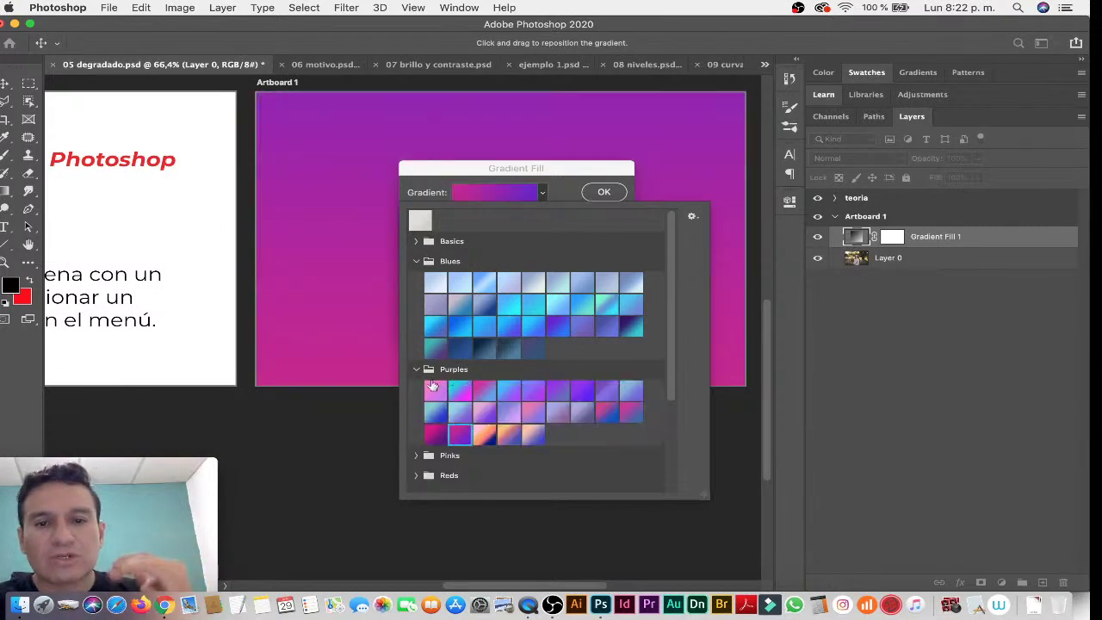
left_click(417, 261)
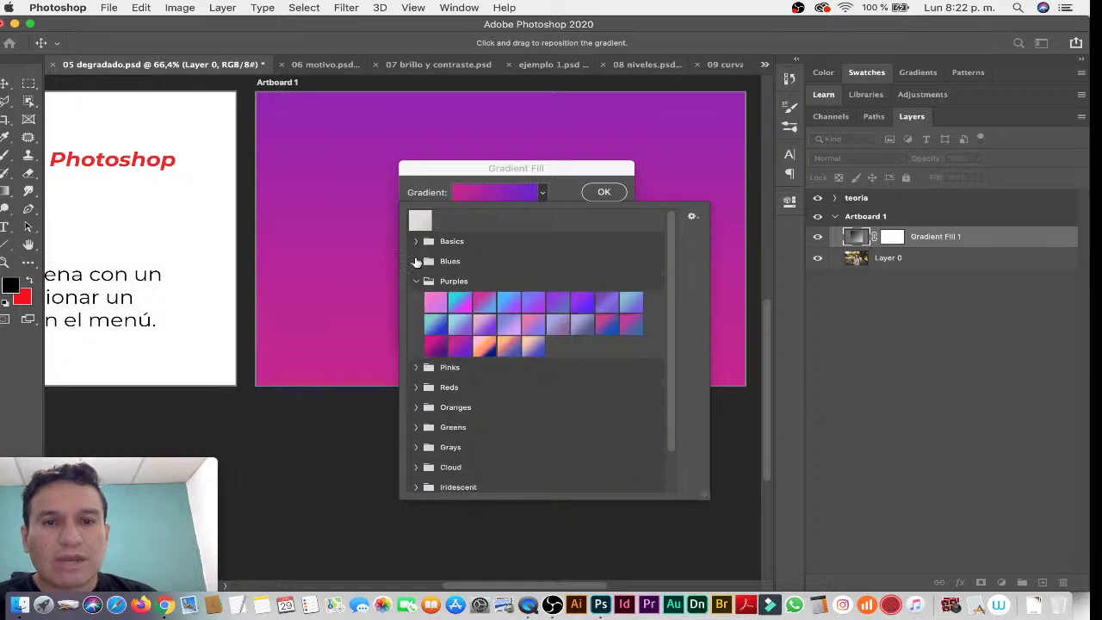
left_click(416, 281)
left_click(609, 179)
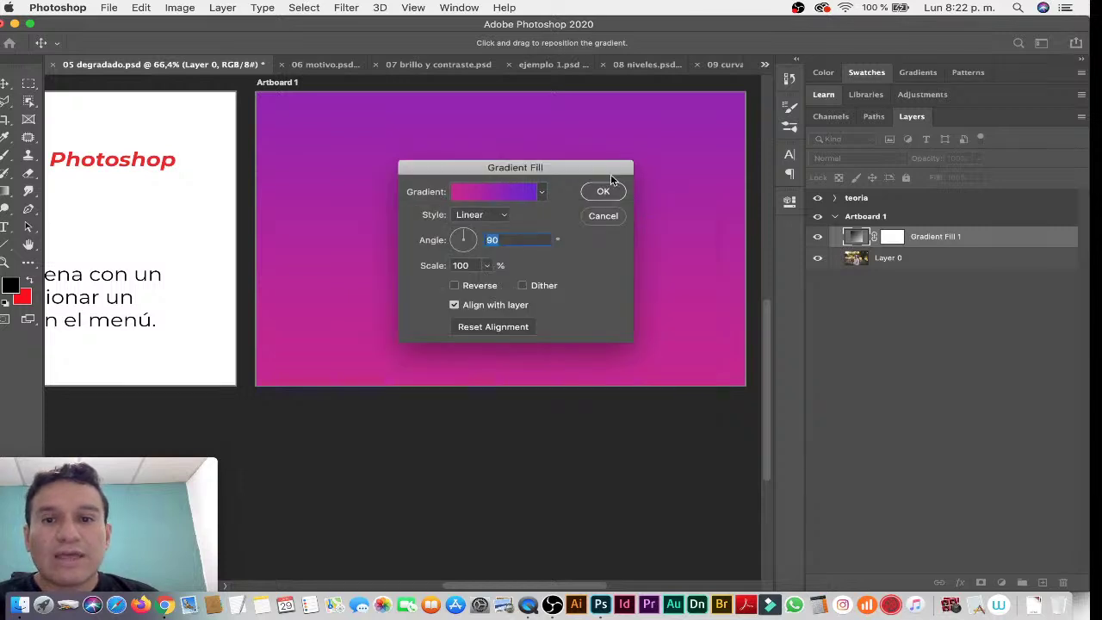
left_click(604, 192)
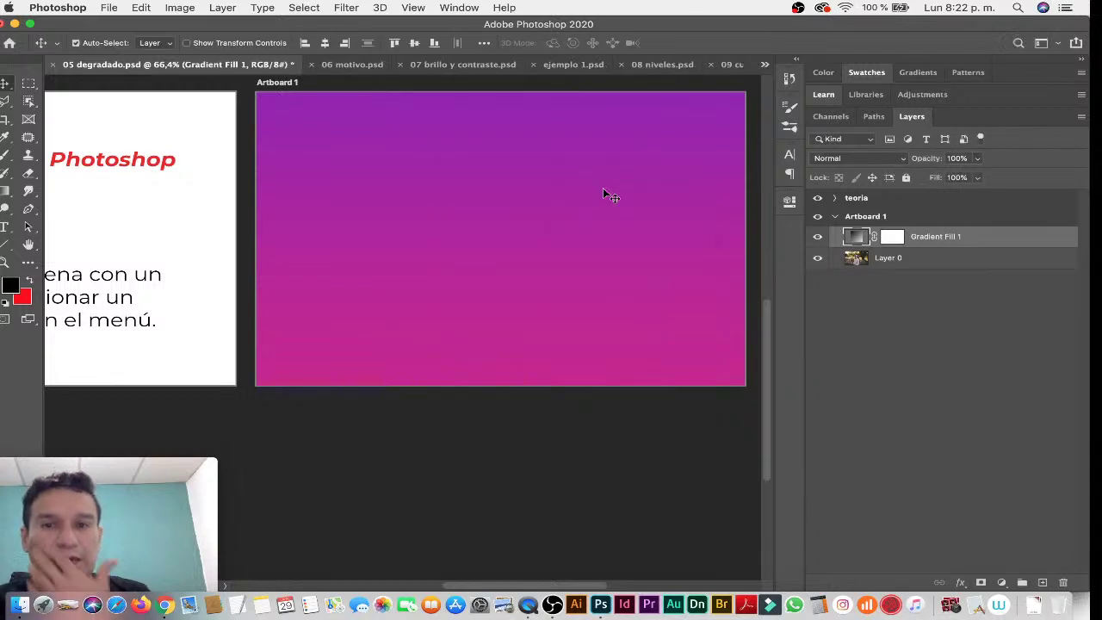
Try Soft Light, then set Gradient Fill 1 to Color blending and target its mask.
left_click(851, 163)
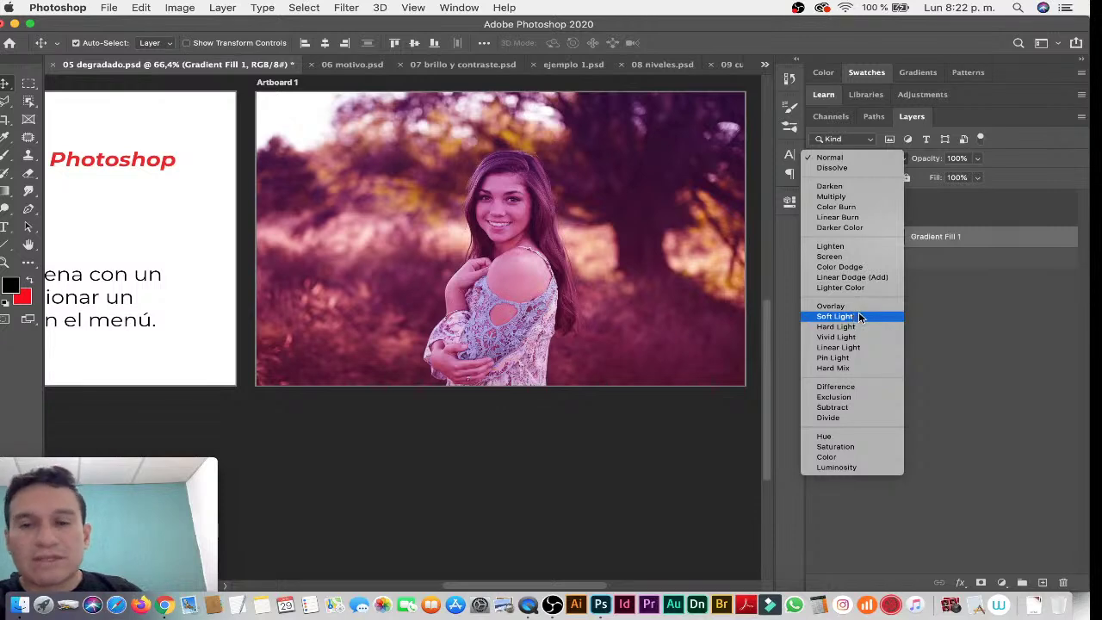
left_click(862, 317)
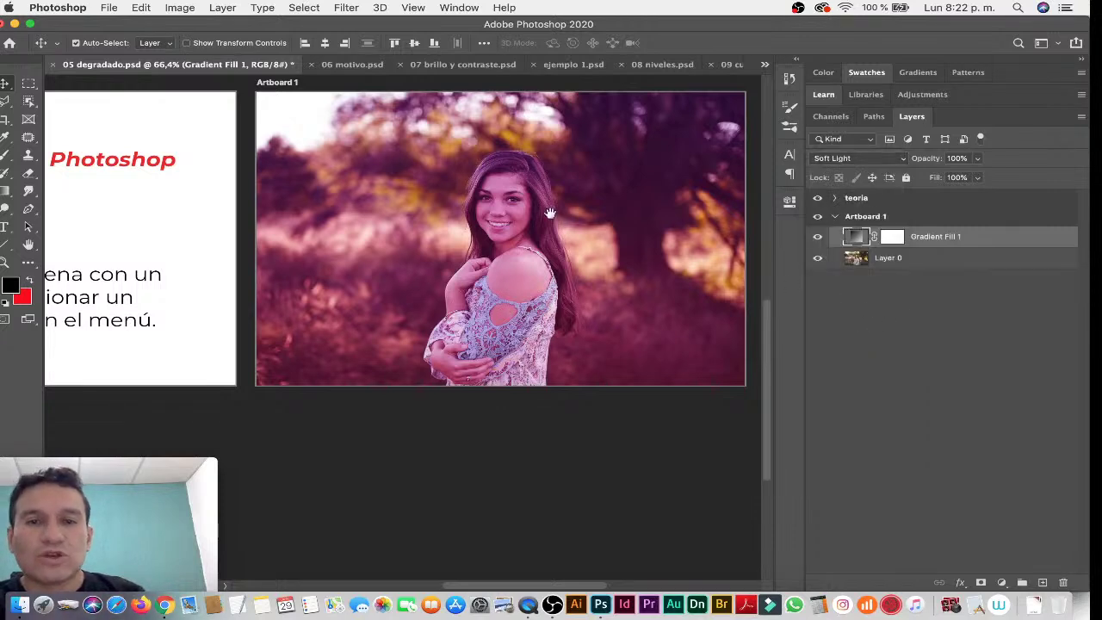
left_click_drag(542, 212, 502, 229)
scroll(502, 230, "up", 1)
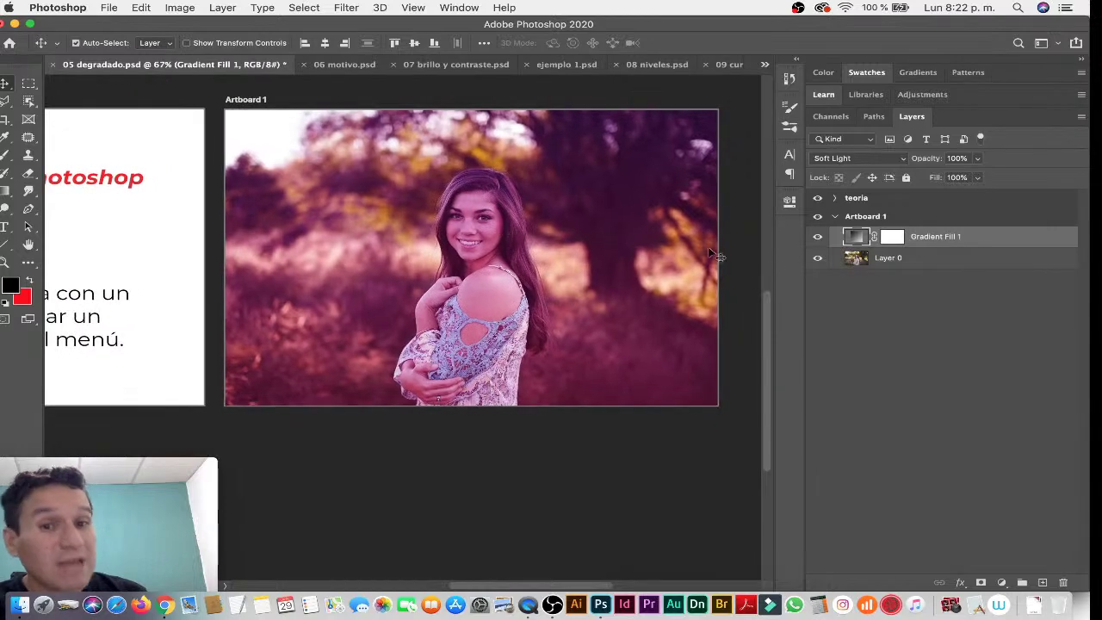
left_click(847, 160)
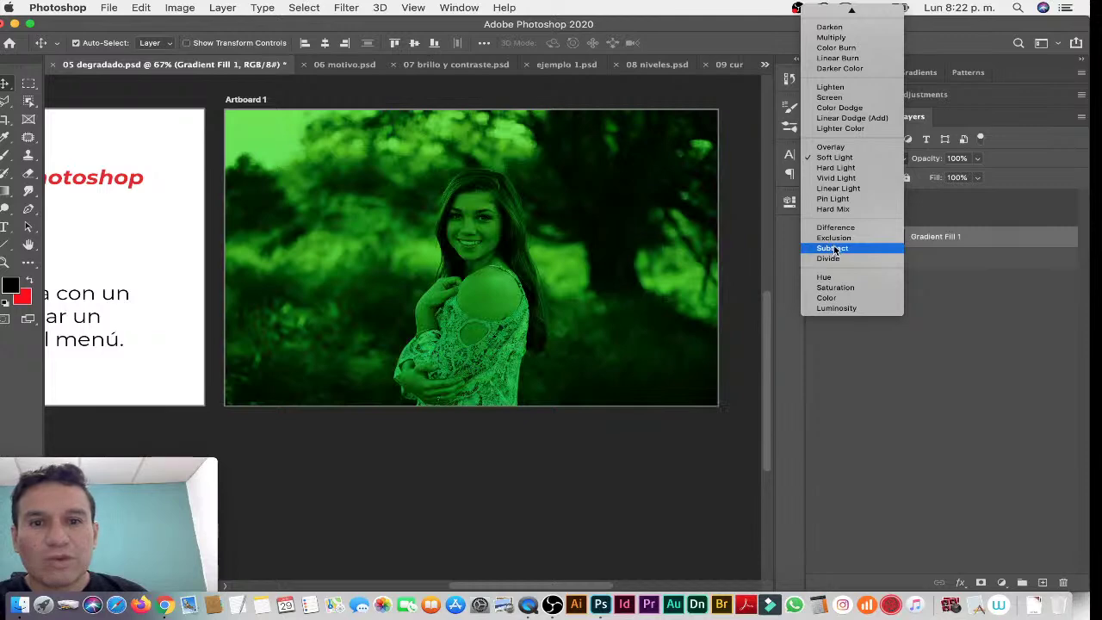
left_click(827, 298)
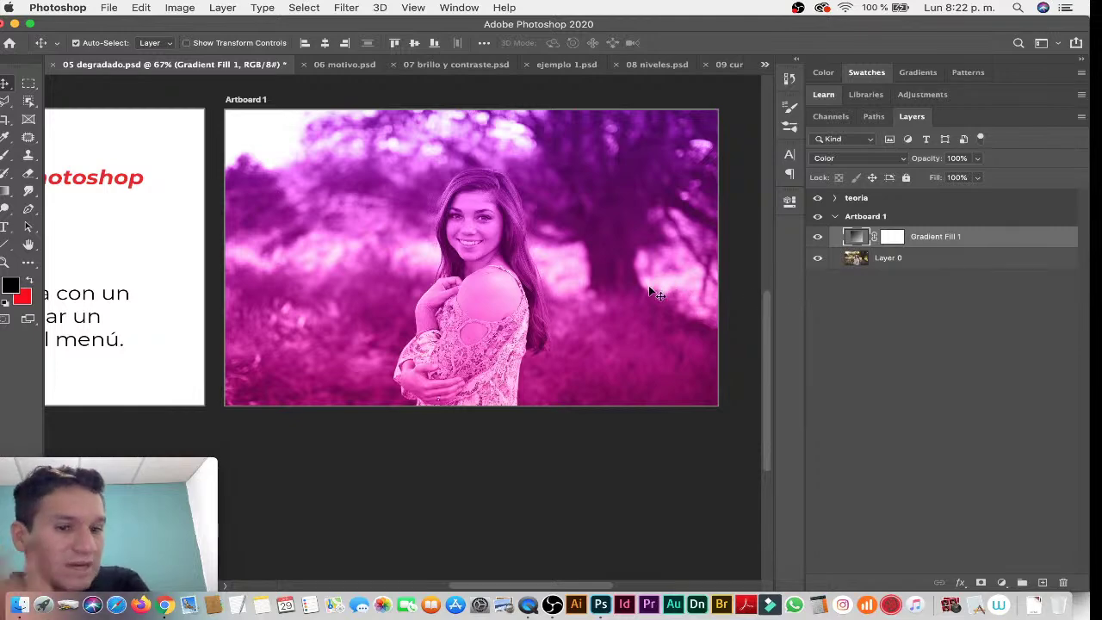
left_click(890, 237)
With a 118 px brush, paint black over the woman's shoulder, lace and hand in the mask.
left_click(459, 306)
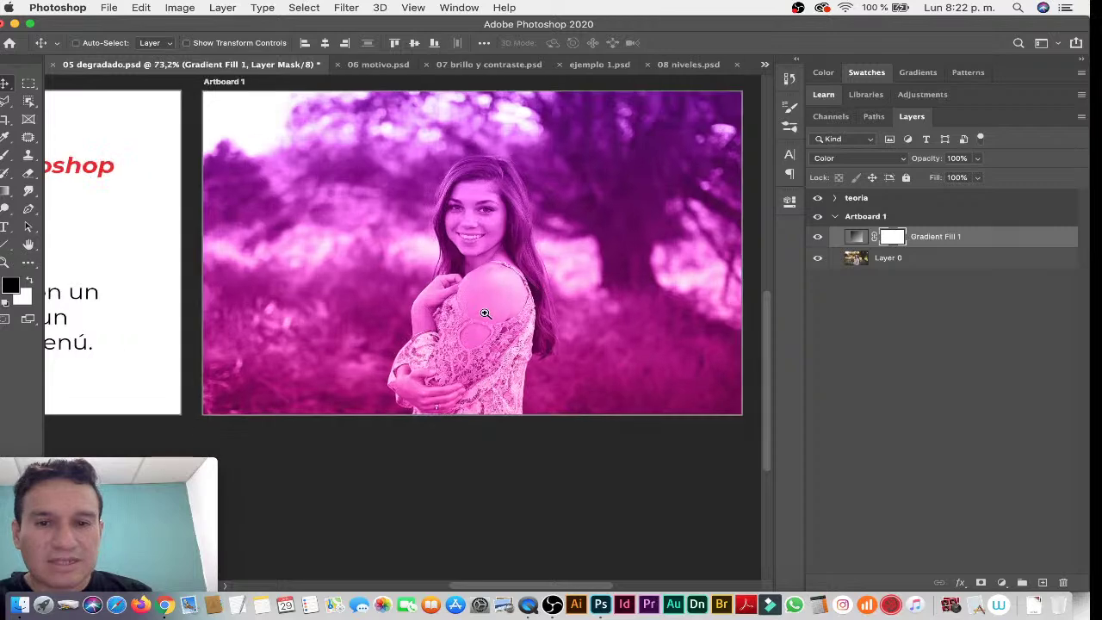
key("b")
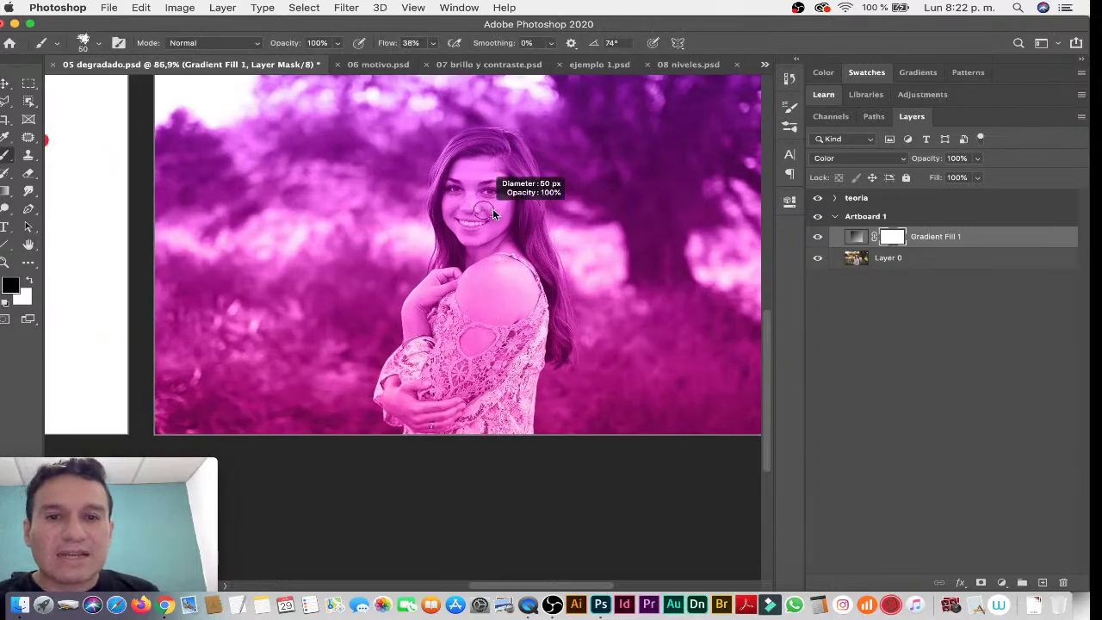
left_click_drag(493, 214, 534, 211)
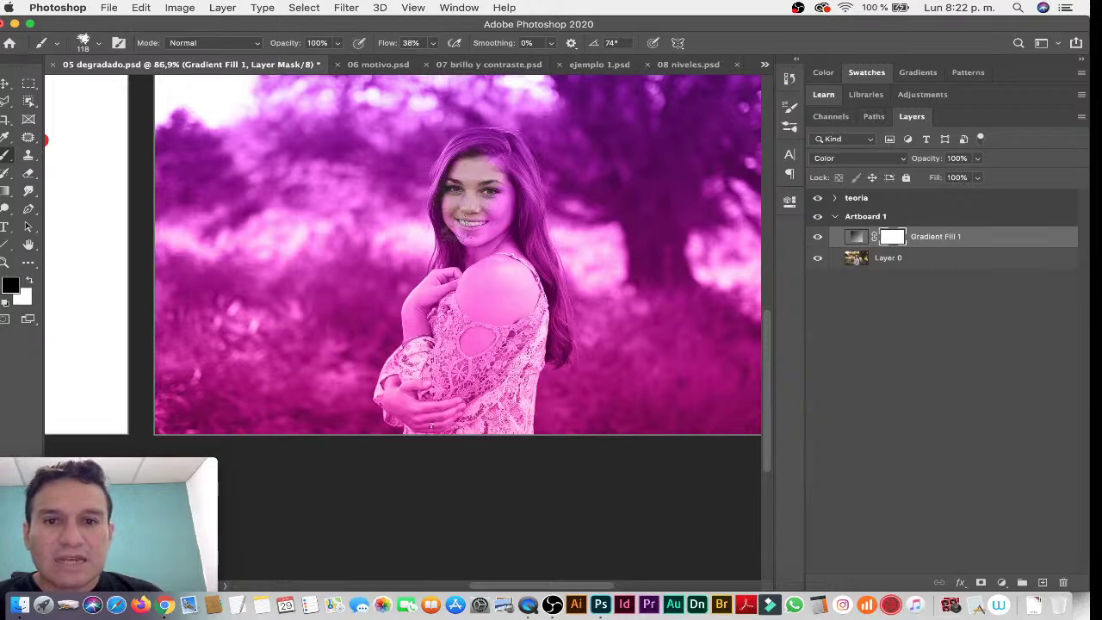
left_click_drag(503, 284, 474, 340)
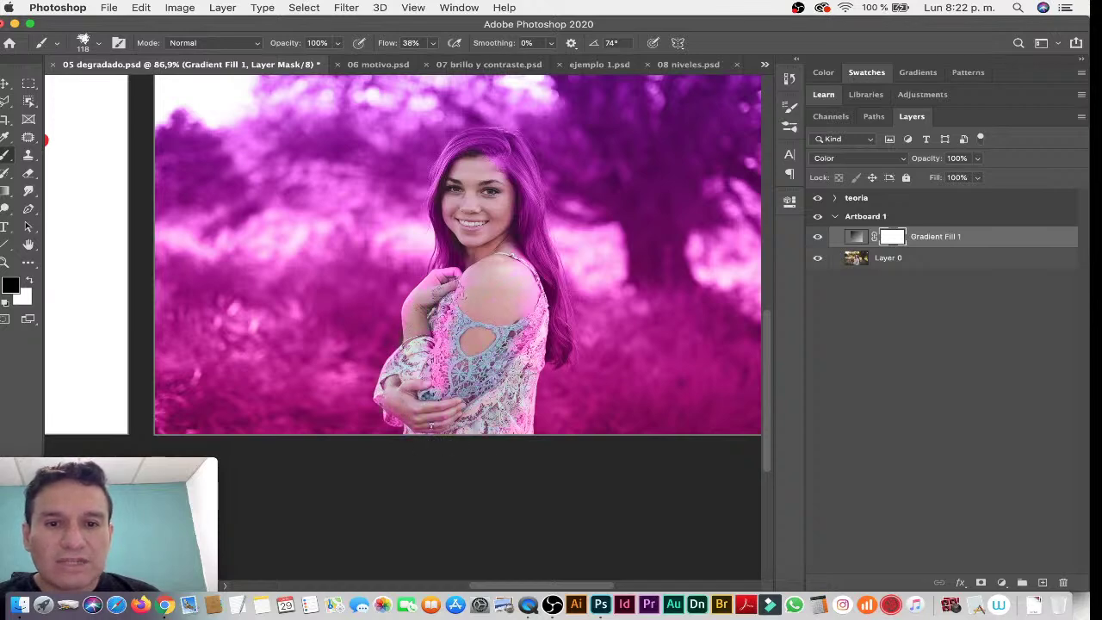
left_click_drag(540, 292, 508, 271)
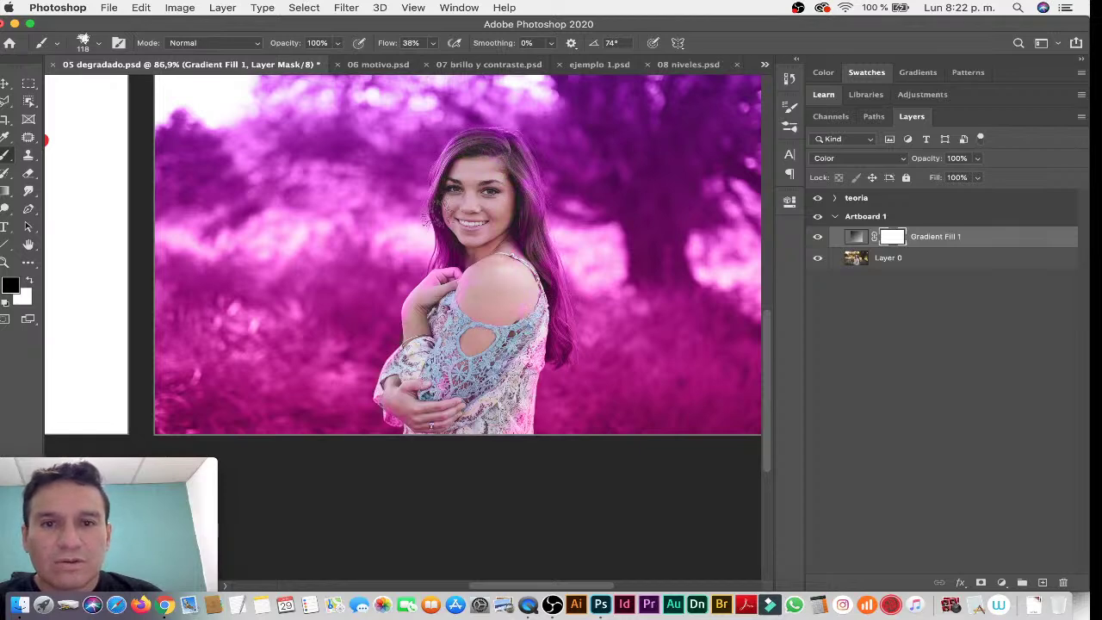
left_click_drag(450, 288, 423, 280)
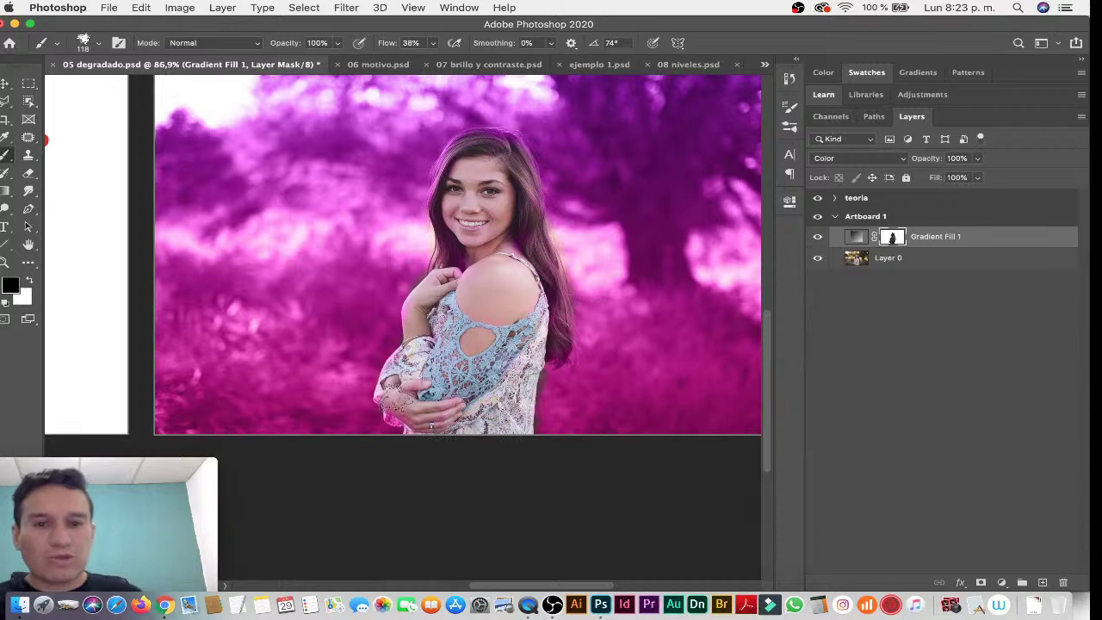
Restore the lower hand, save the document, and briefly preview the layer mask alone.
left_click_drag(392, 400, 431, 425)
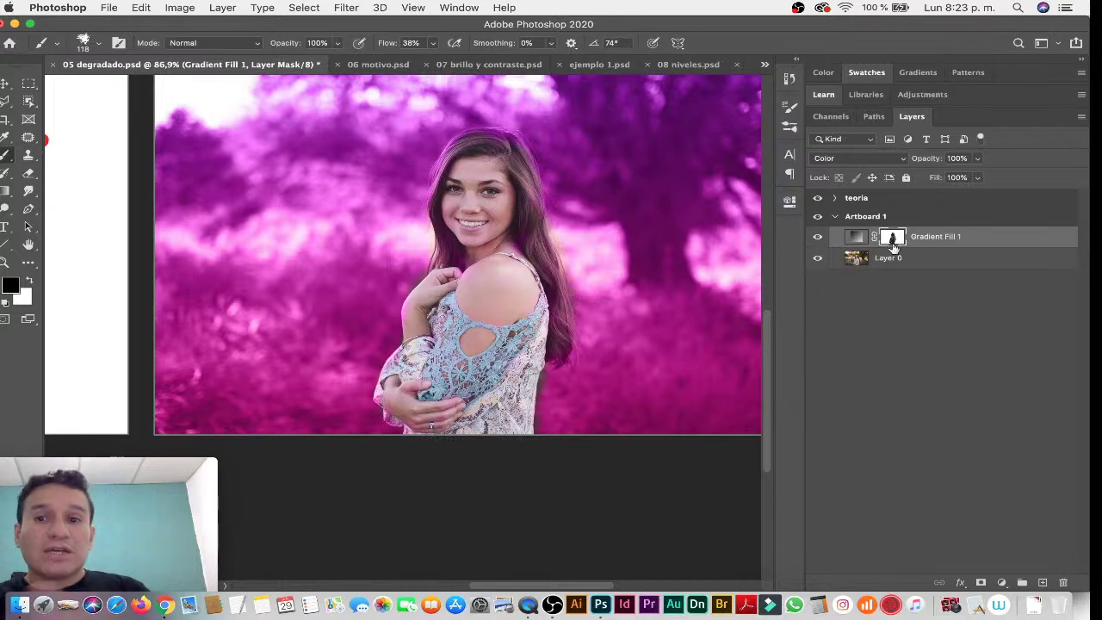
key("super+s")
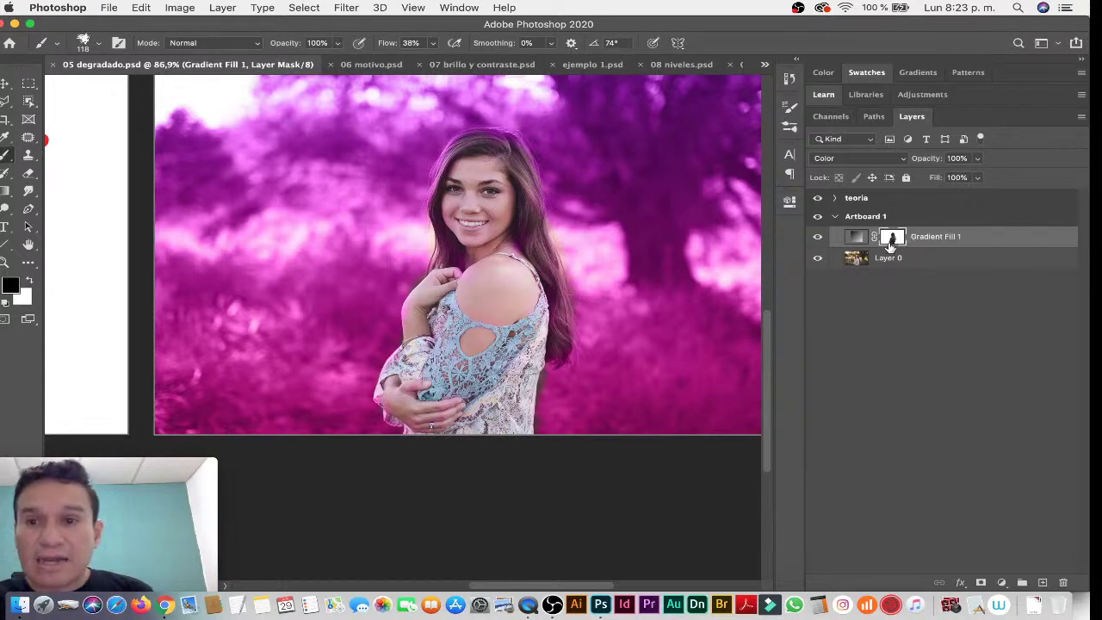
left_click(891, 245, "alt")
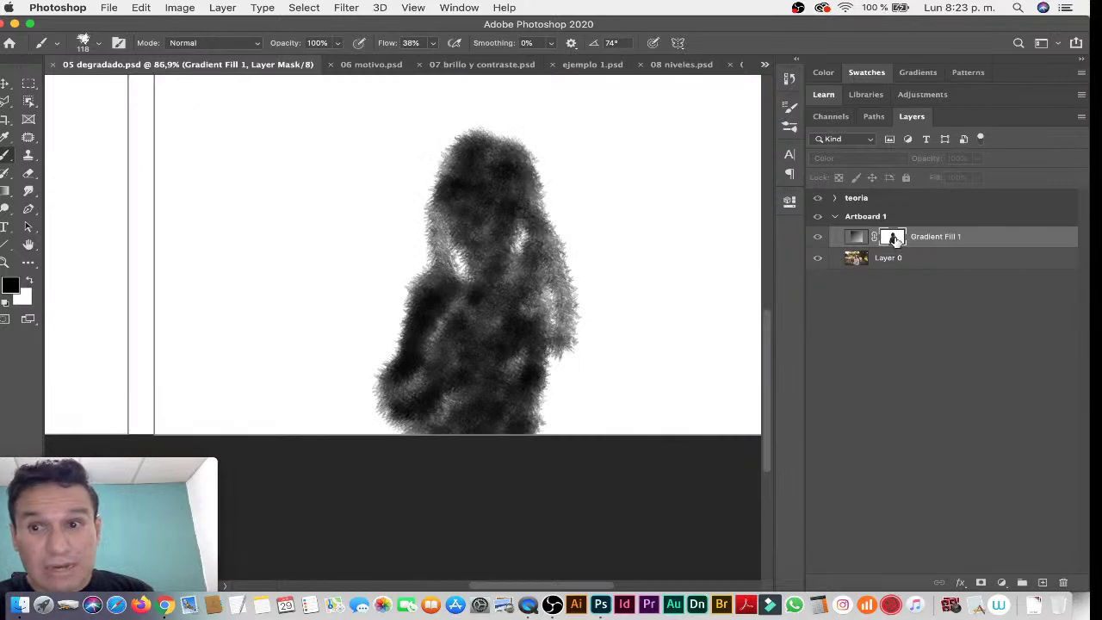
left_click(893, 241, "alt")
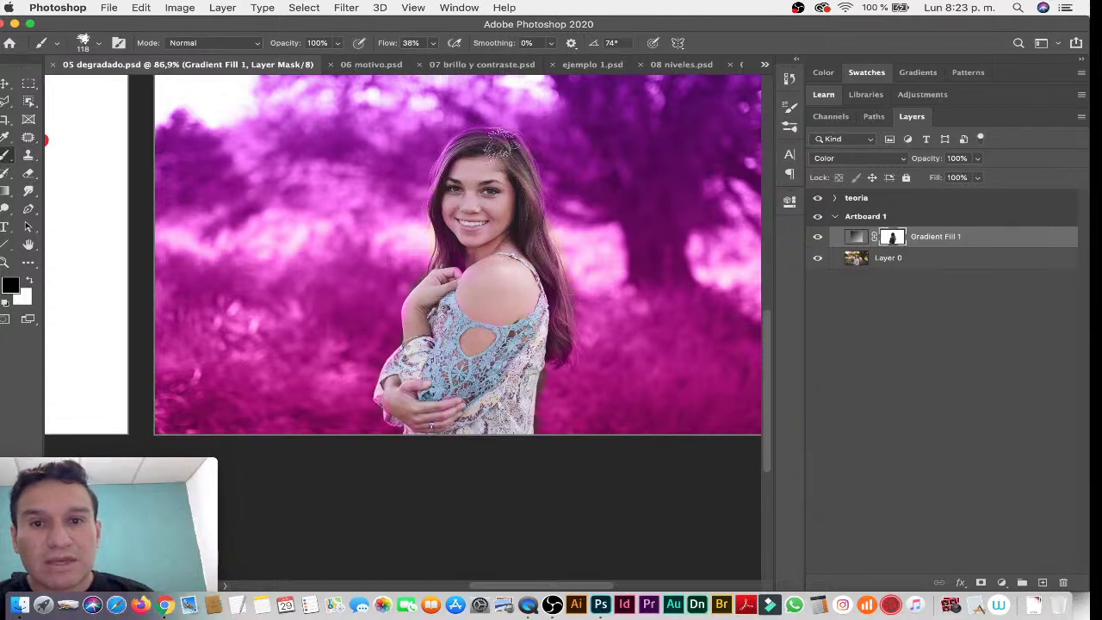
Mask the purple tint off her shoulder and bring the whole photo into view.
left_click(466, 256)
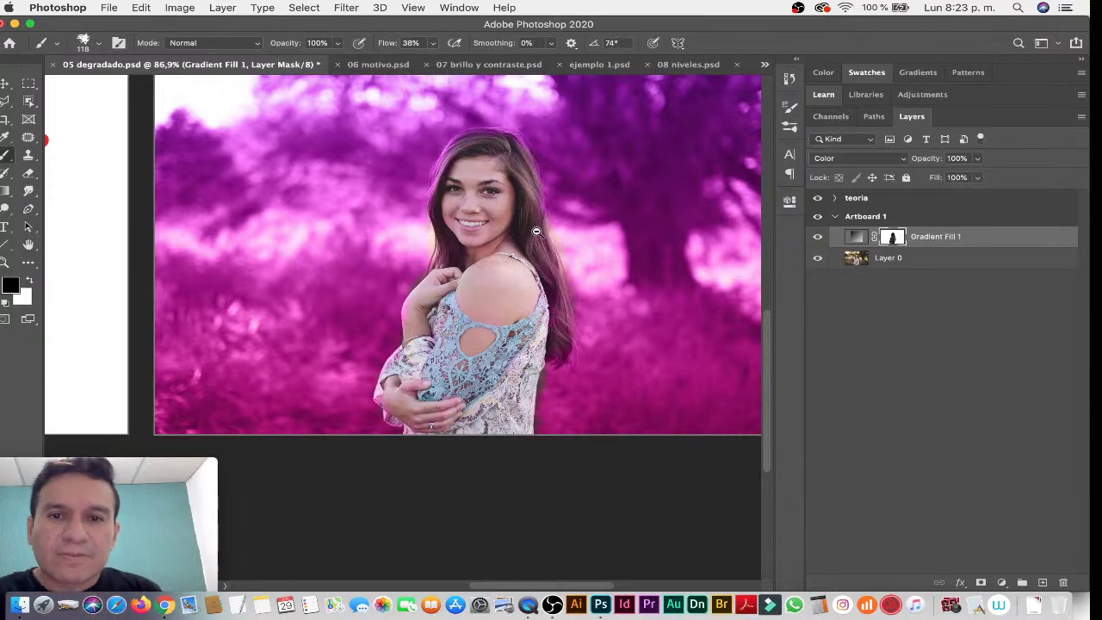
scroll(525, 268, "down", 2)
mouse_move(500, 211)
left_mouse_down()
mouse_move(496, 242)
mouse_move(509, 240)
left_mouse_up()
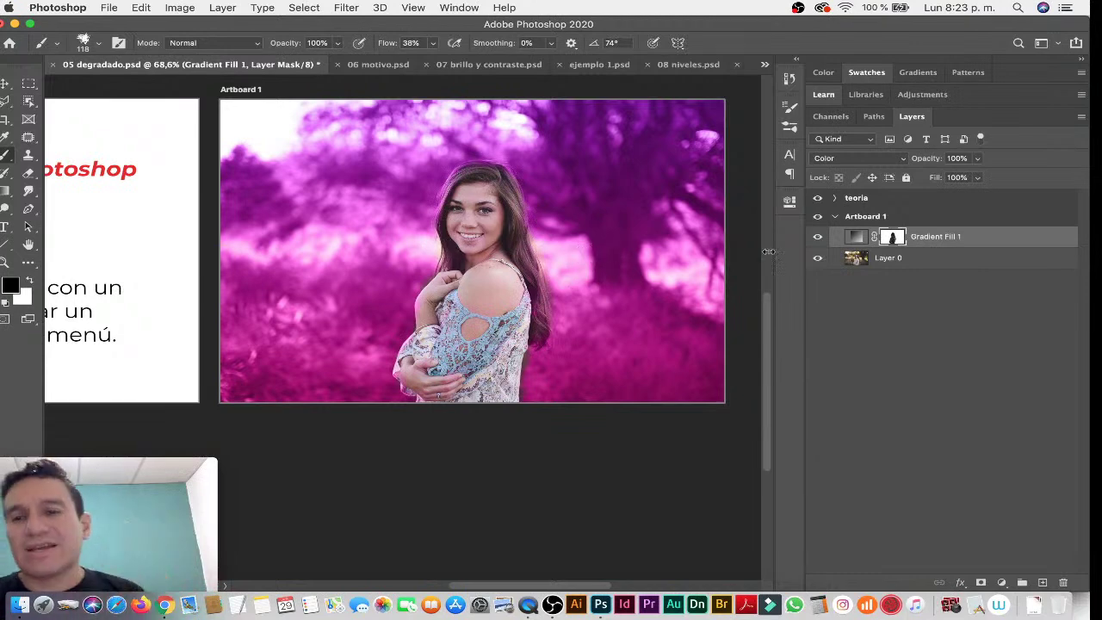
Open Gradient Fill 1's settings, move the dialog aside, and expand the Oranges preset group.
double_click(858, 239)
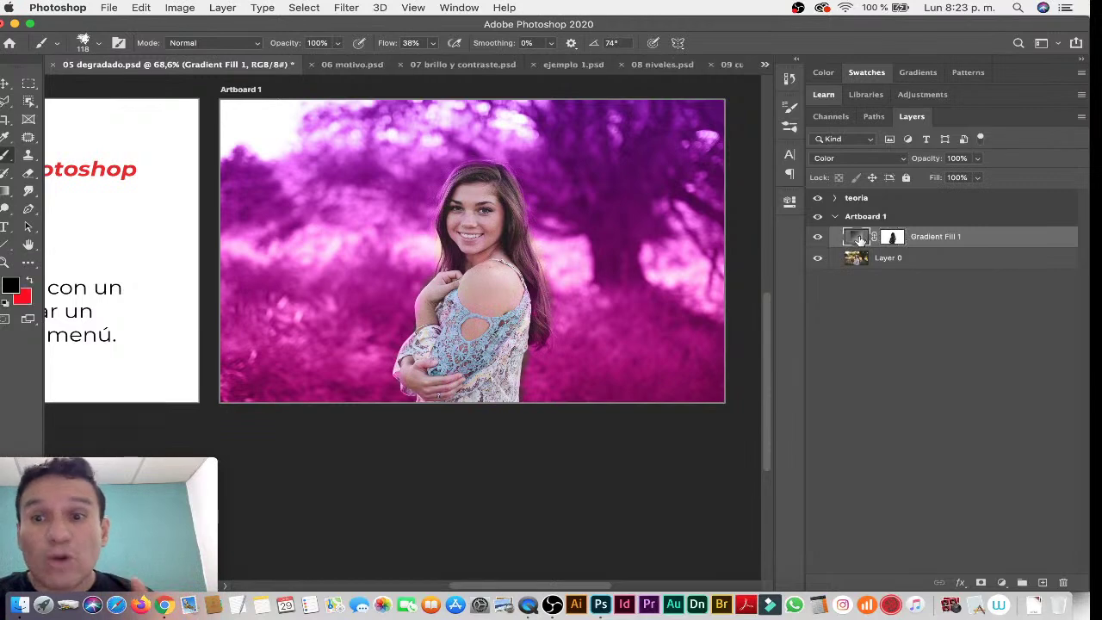
mouse_move(603, 168)
left_mouse_down()
mouse_move(964, 253)
mouse_move(938, 24)
left_mouse_up()
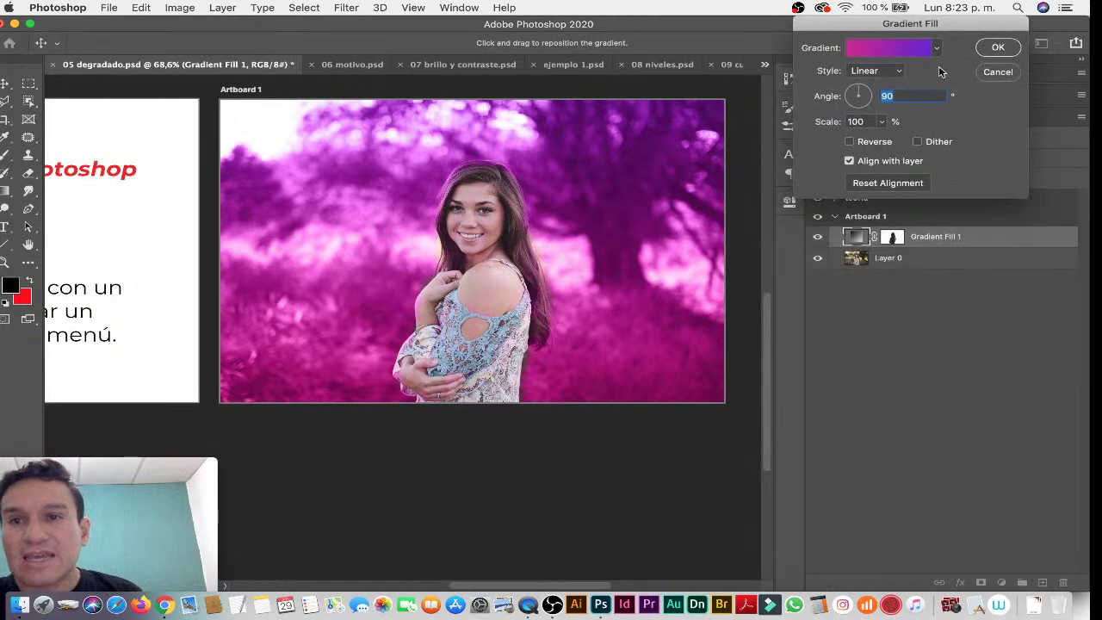
left_click(937, 51)
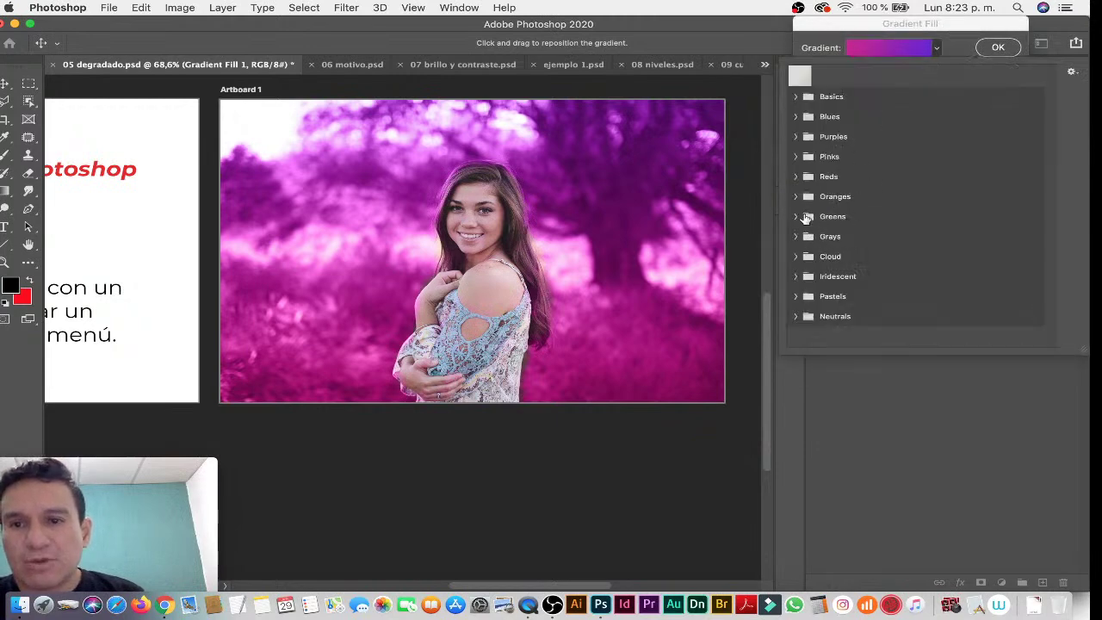
left_click(796, 197)
Try several Oranges presets, then confirm the orange gradient.
left_click(889, 219)
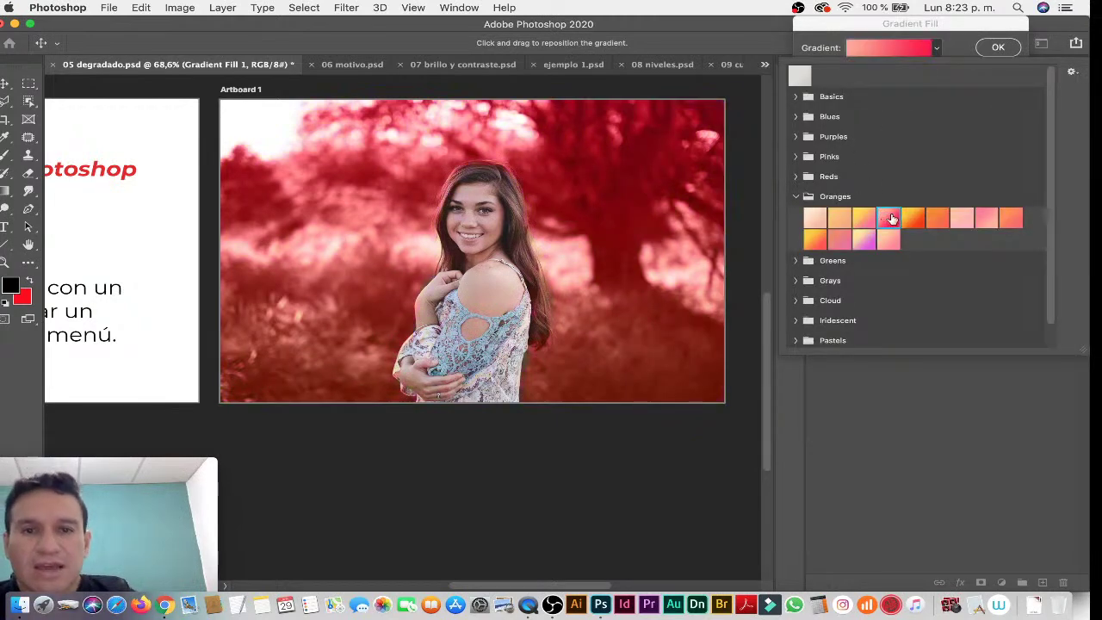
left_click(907, 219)
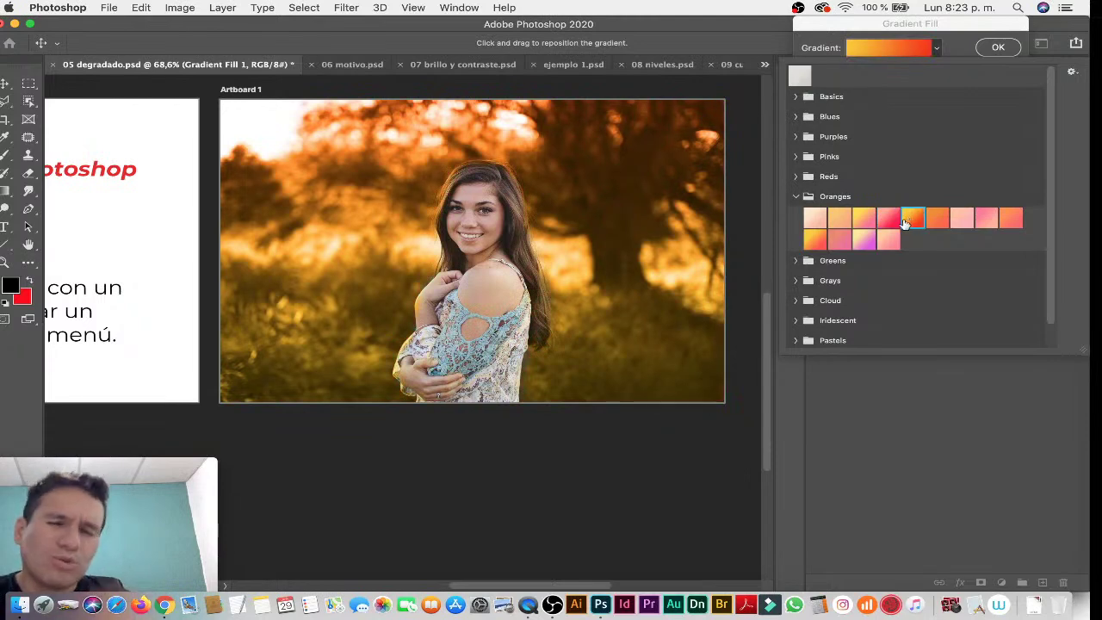
scroll(895, 226, "down", 1)
left_click(816, 228)
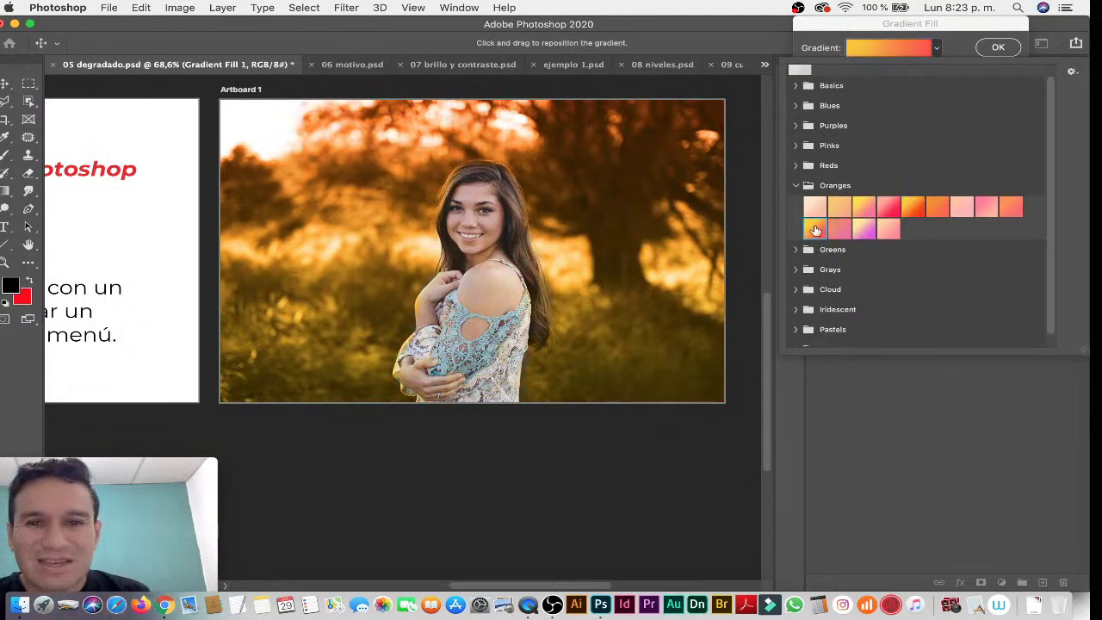
left_click(914, 211)
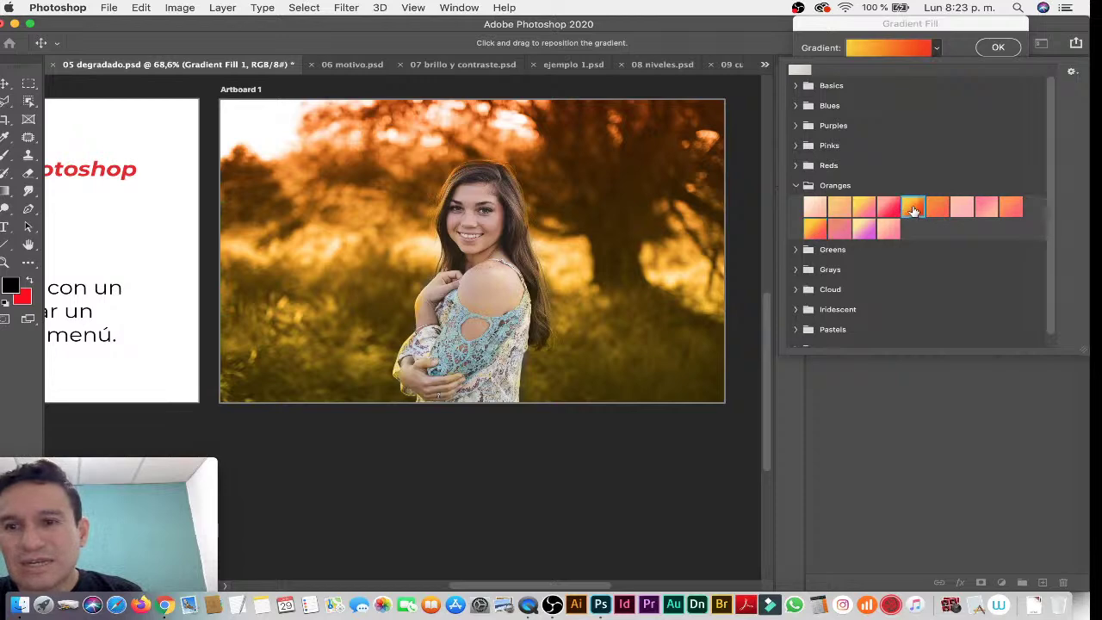
left_click(938, 211)
left_click(911, 210)
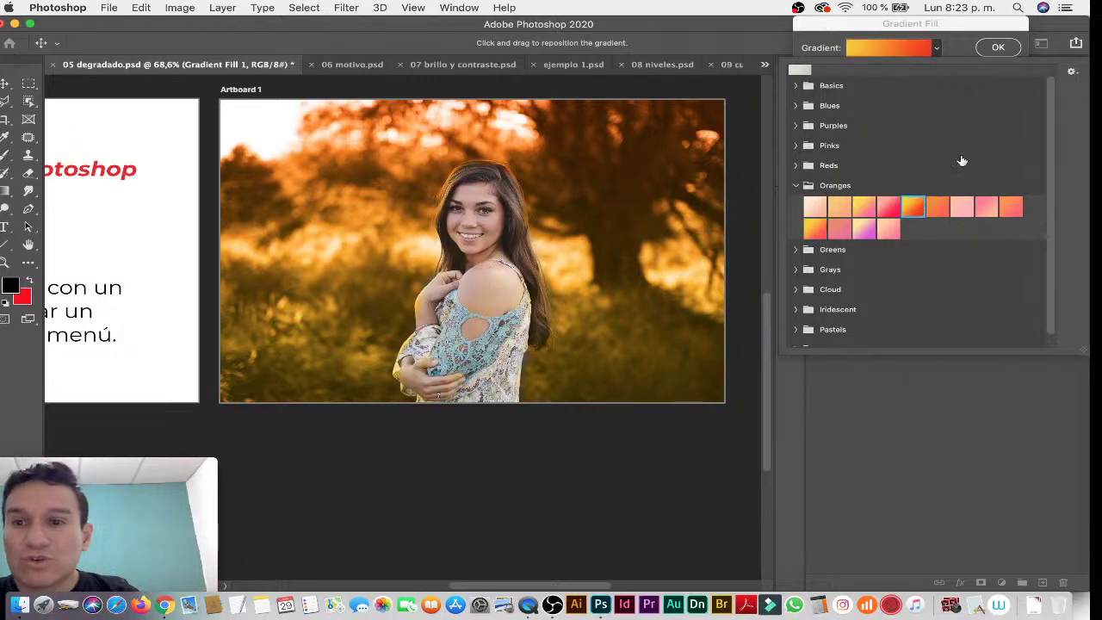
left_click(997, 47)
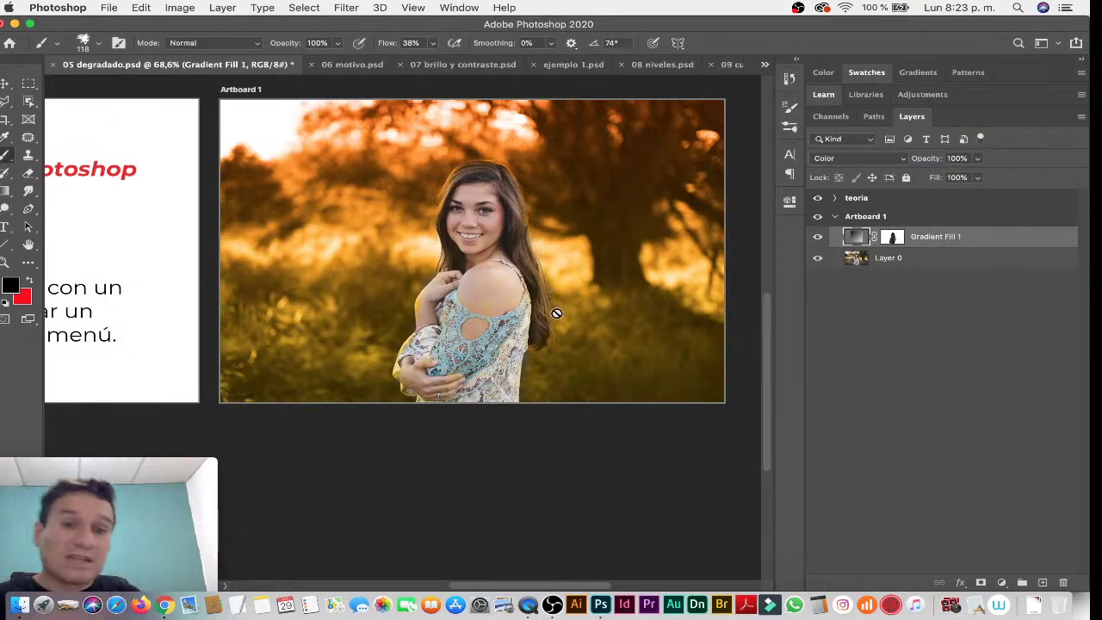
Zoom in on the girl's arm and target the gradient fill's mask.
left_click_drag(419, 303, 670, 274)
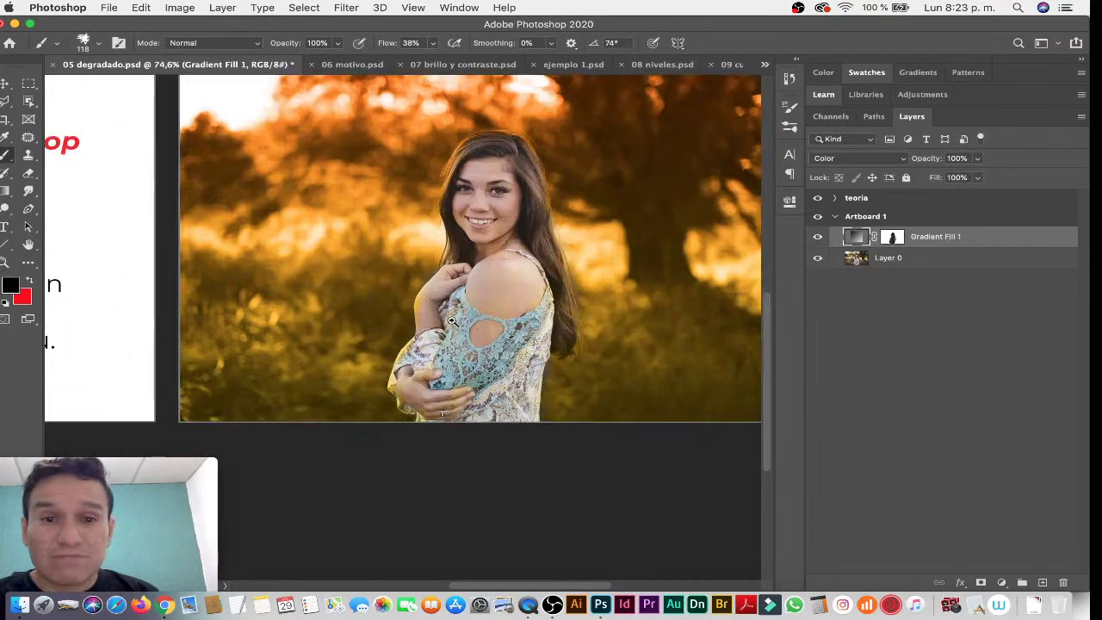
left_click(894, 240)
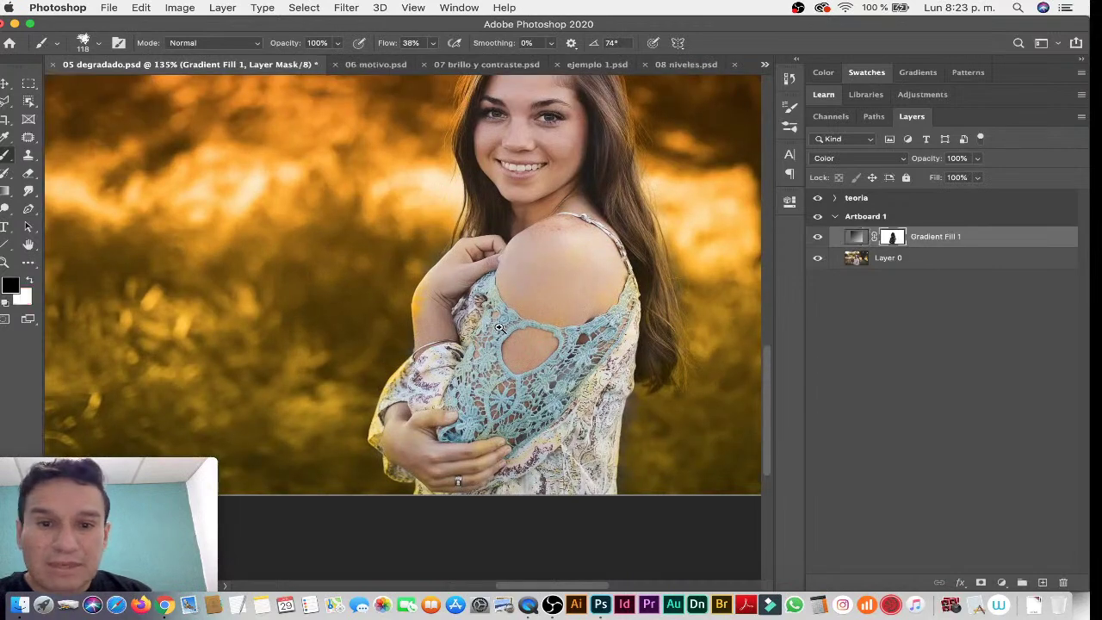
scroll(499, 327, "up", 5)
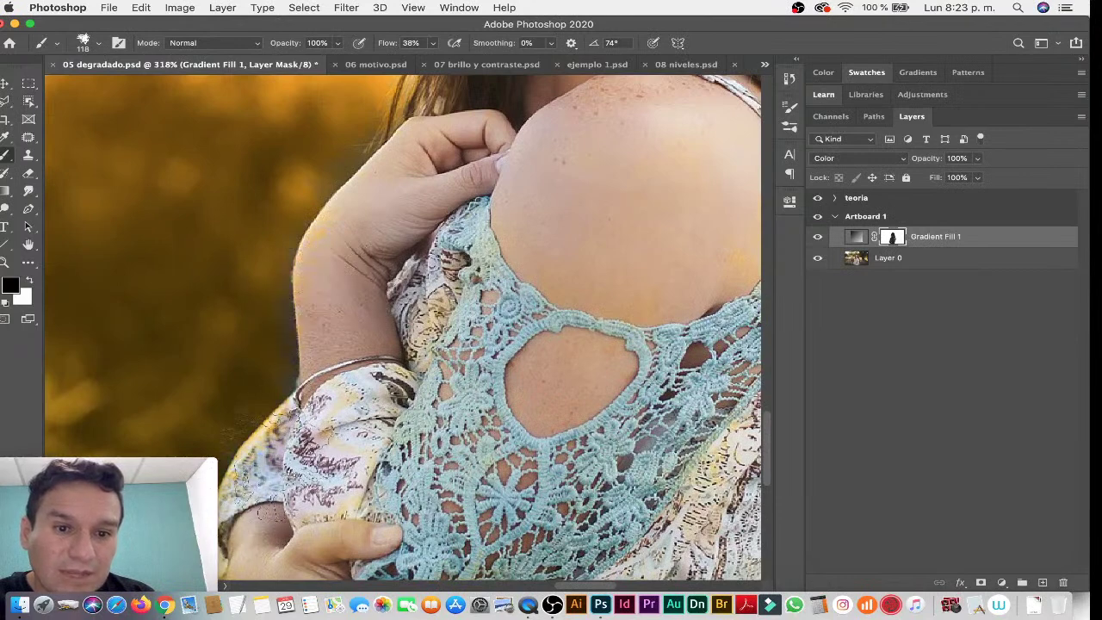
Fit both artboards on screen, then close 05 degradado without saving.
key("super+0")
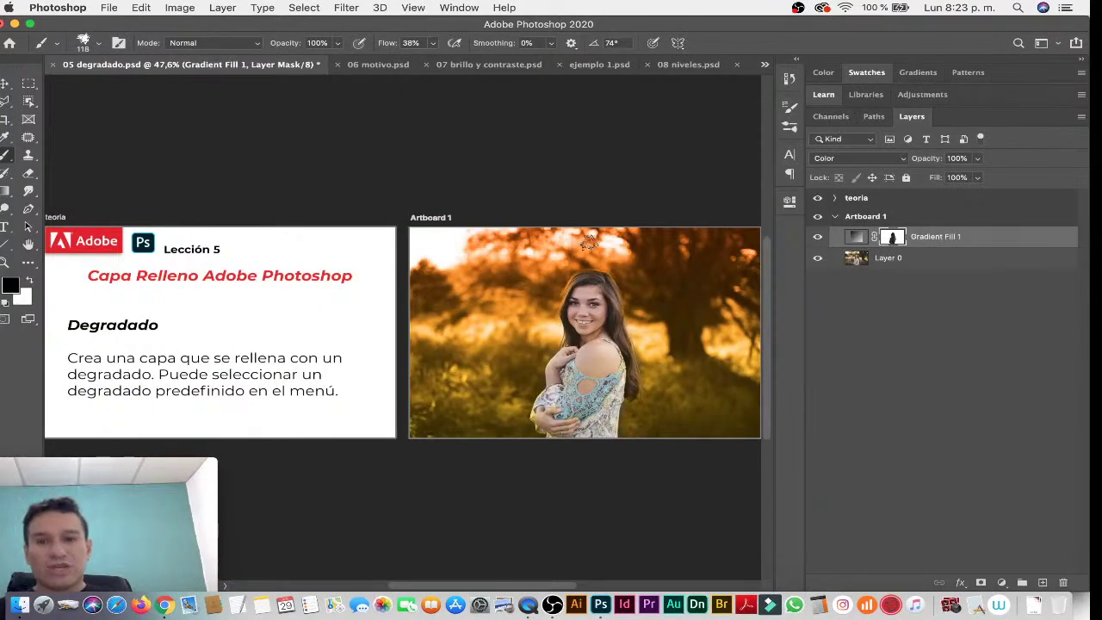
scroll(675, 354, "up", 1)
scroll(603, 327, "up", 2)
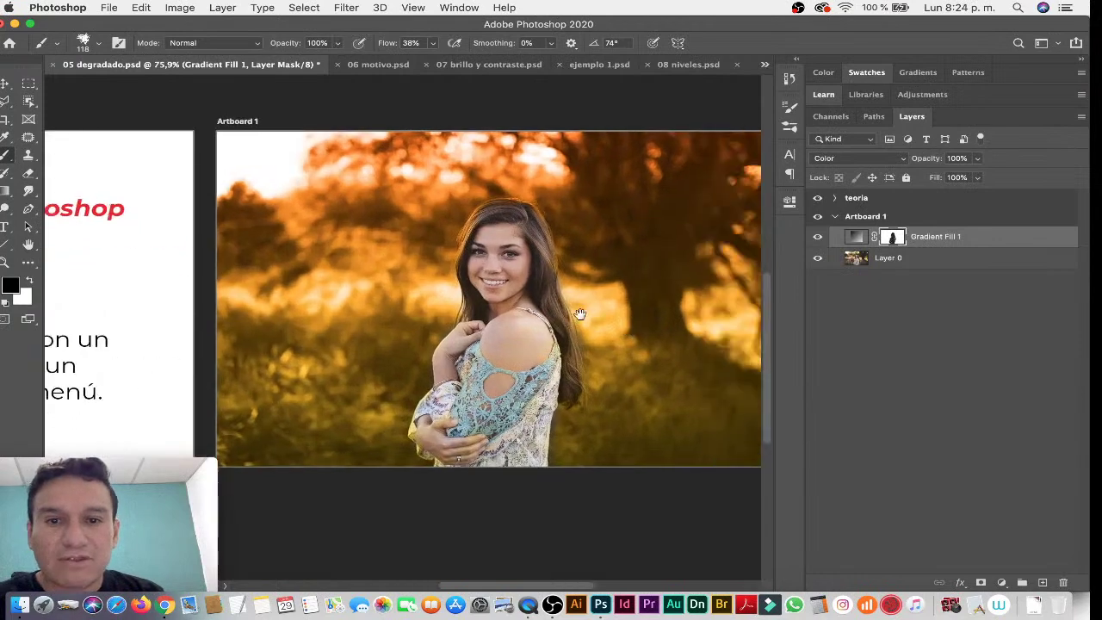
scroll(568, 310, "up", 1)
scroll(563, 305, "up", 1)
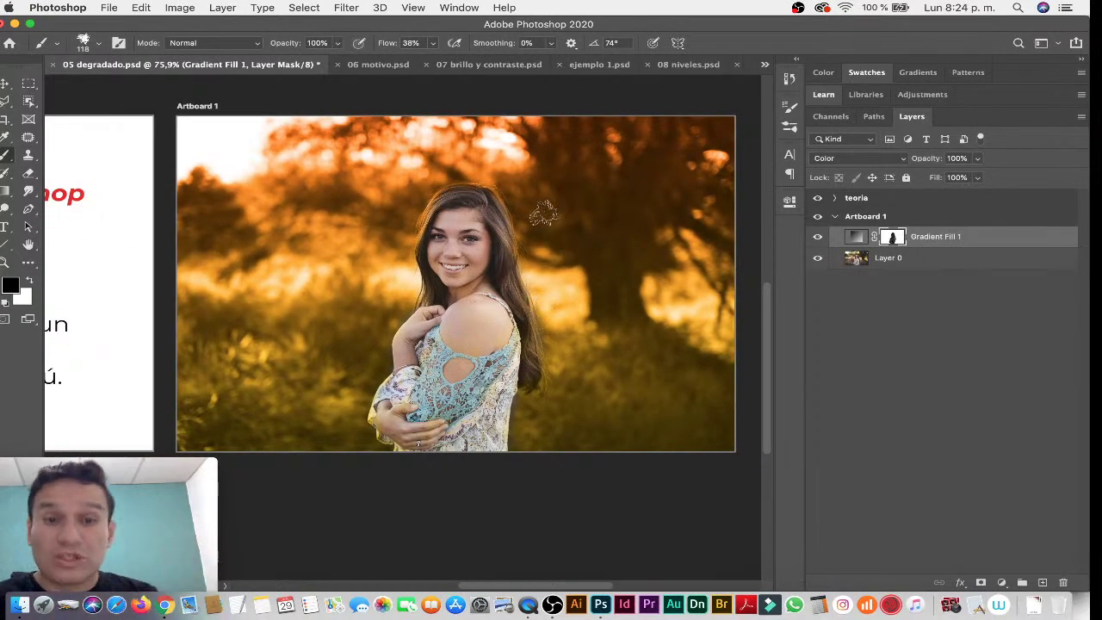
key("super+w")
left_click(487, 221)
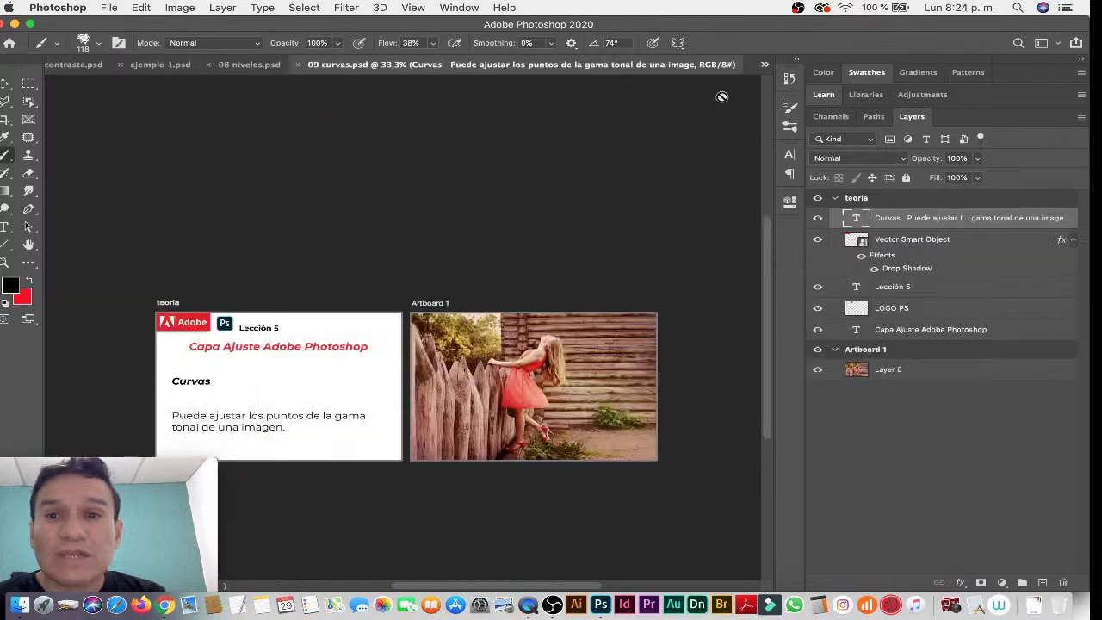
Switch to 06 motivo.psd and pan the portrait photo into view.
left_click(762, 66)
left_click(823, 66)
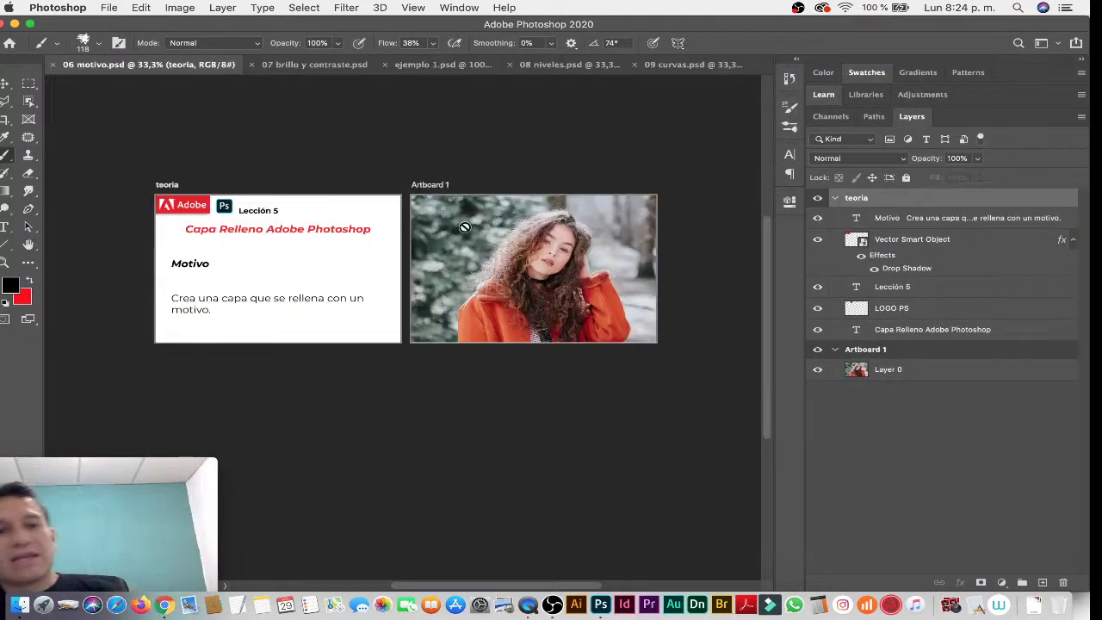
left_click(187, 315)
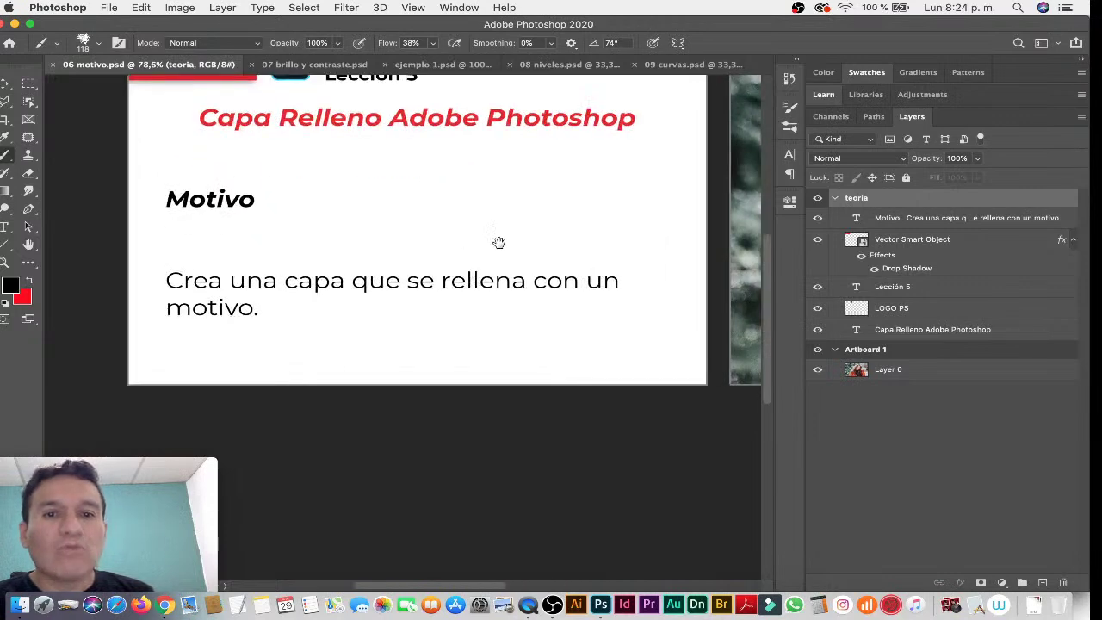
left_click_drag(496, 241, 123, 274)
scroll(123, 274, "right", 10)
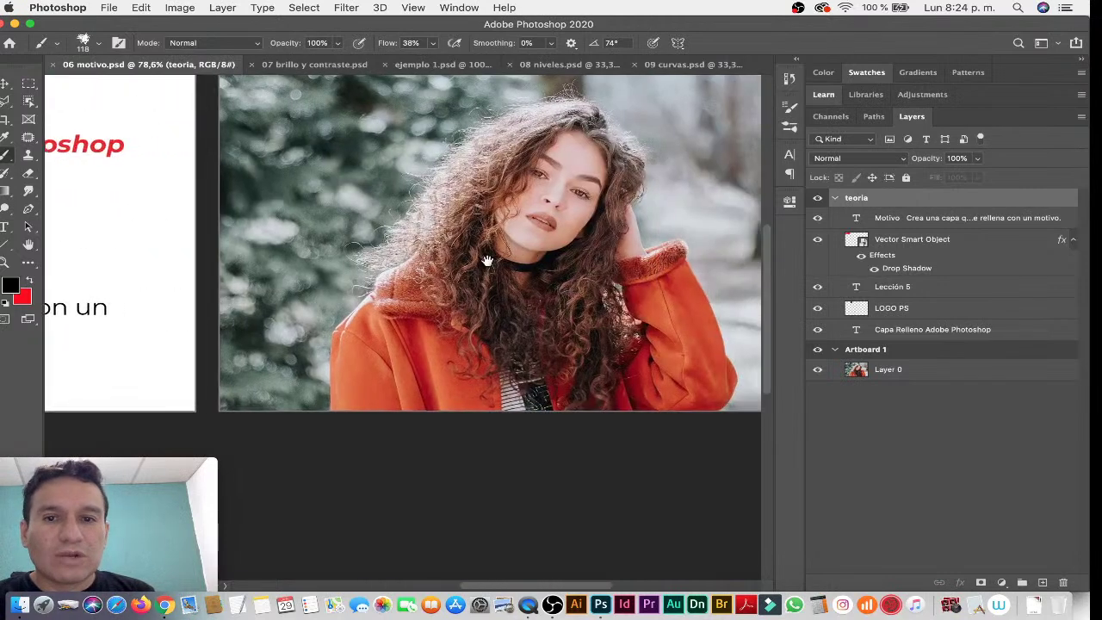
scroll(480, 253, "down", 1)
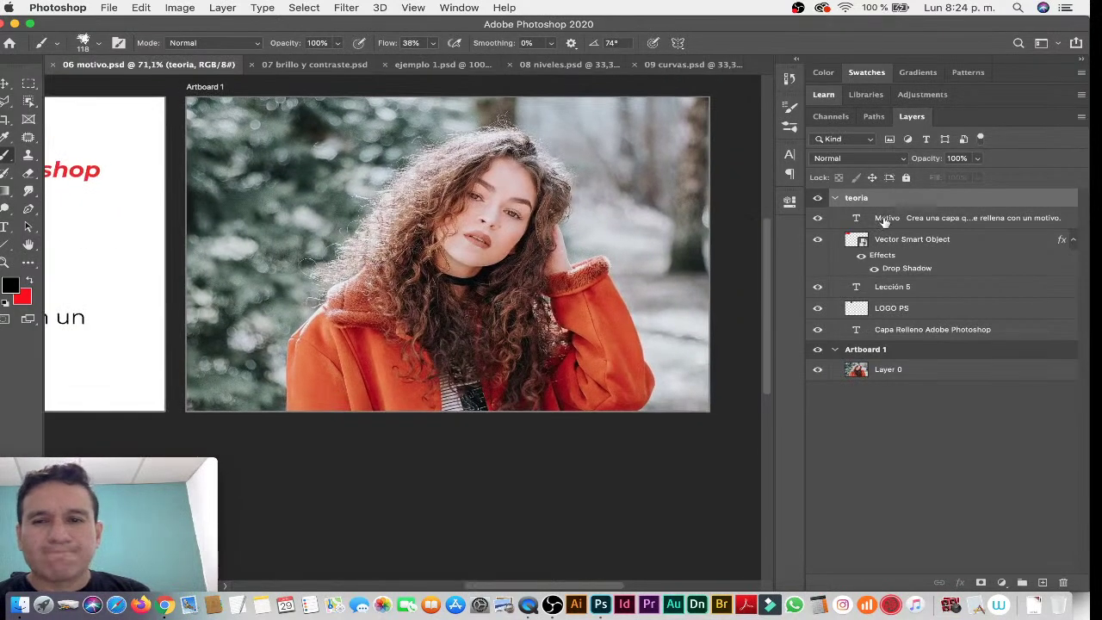
Collapse the teoria group, select Artboard 1, and open the fill/adjustment layer menu.
left_click(834, 199)
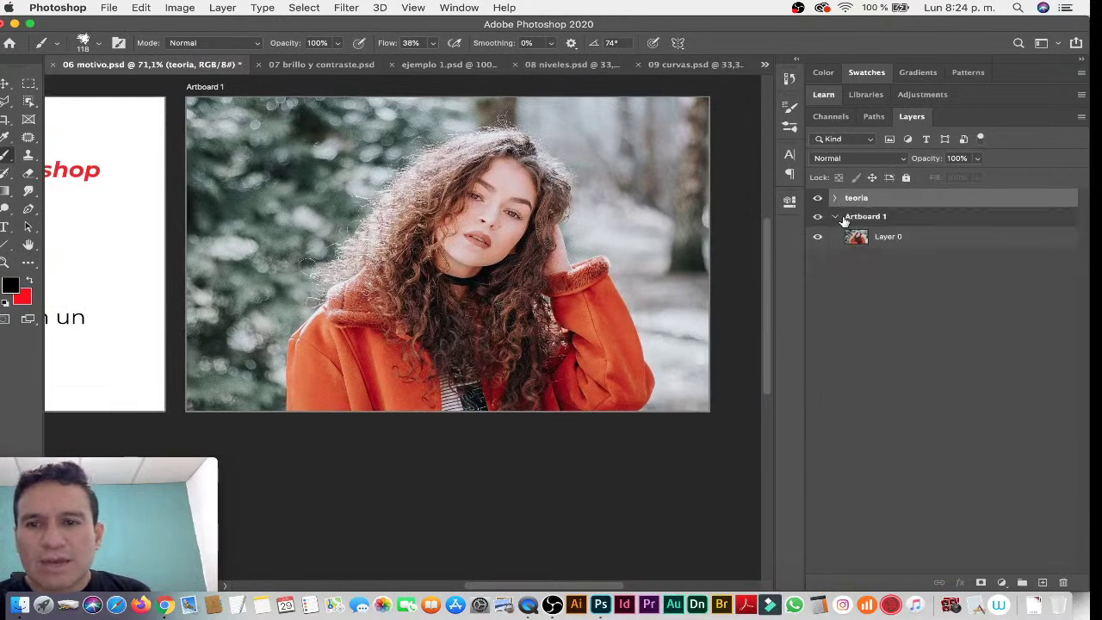
left_click(863, 219)
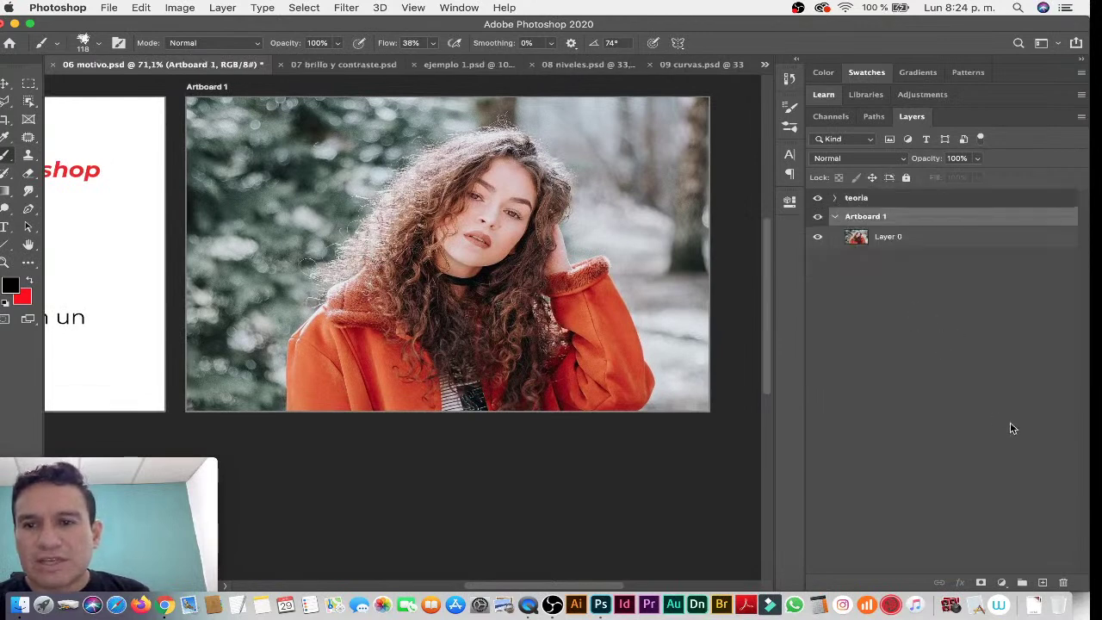
left_click(1005, 585)
Add a Pattern Fill layer scaled to 1% and keep its blend mode Normal.
left_click(996, 353)
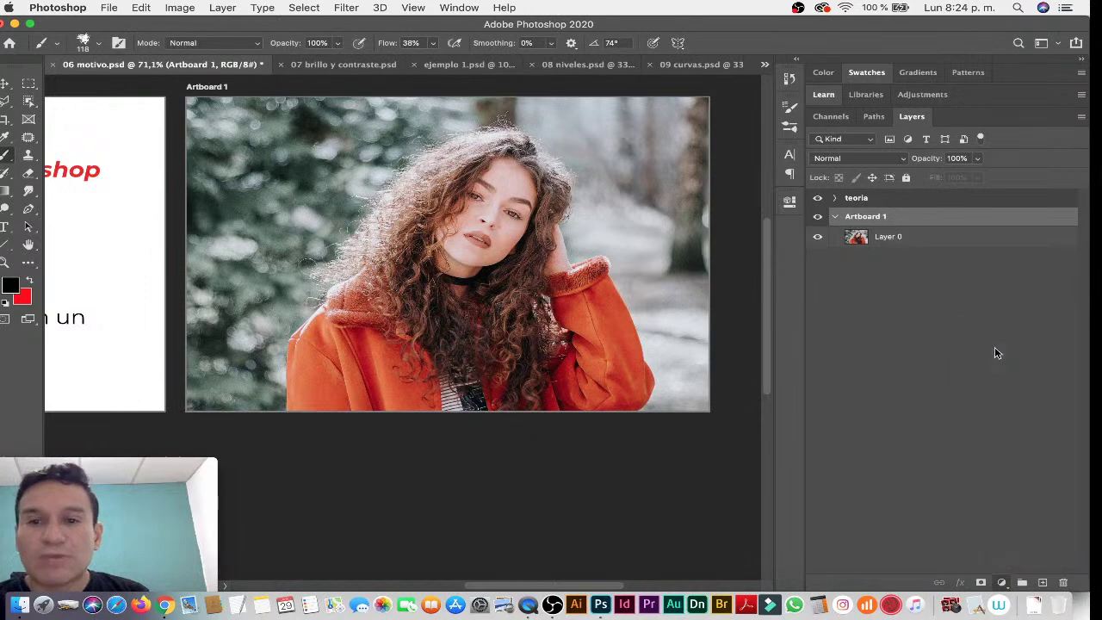
mouse_move(557, 253)
left_mouse_down()
mouse_move(753, 225)
mouse_move(873, 52)
left_mouse_up()
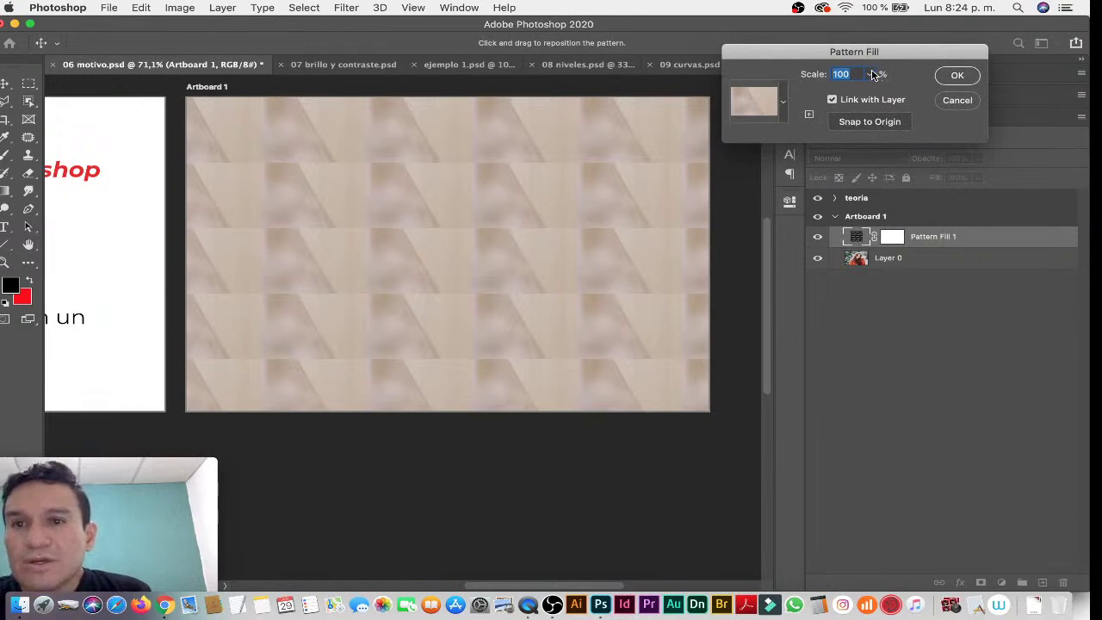
left_click(871, 75)
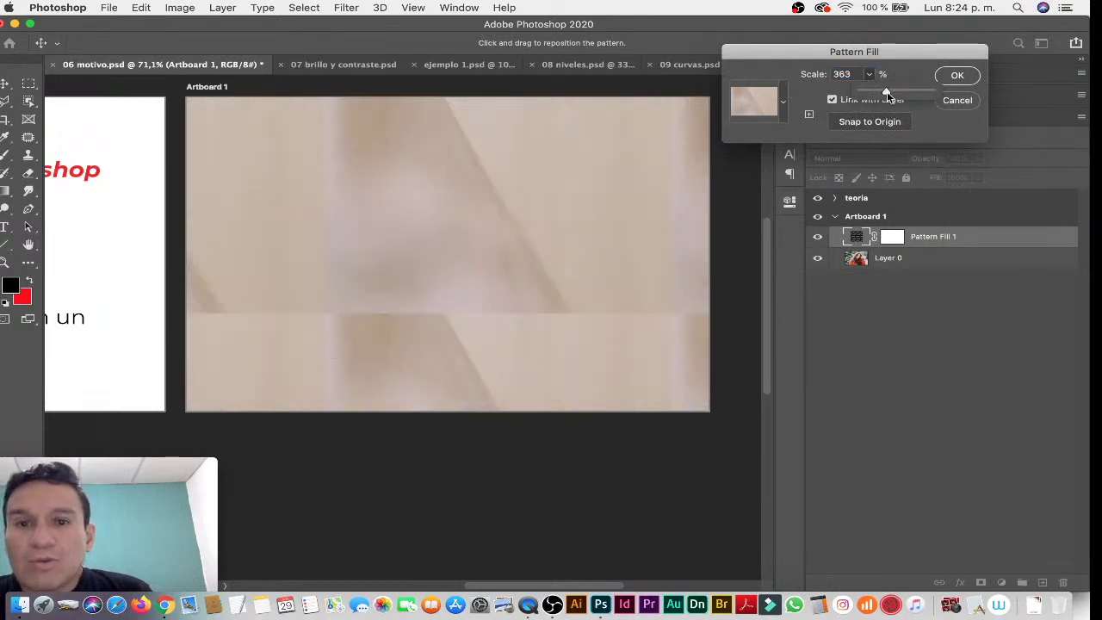
left_click_drag(884, 93, 863, 93)
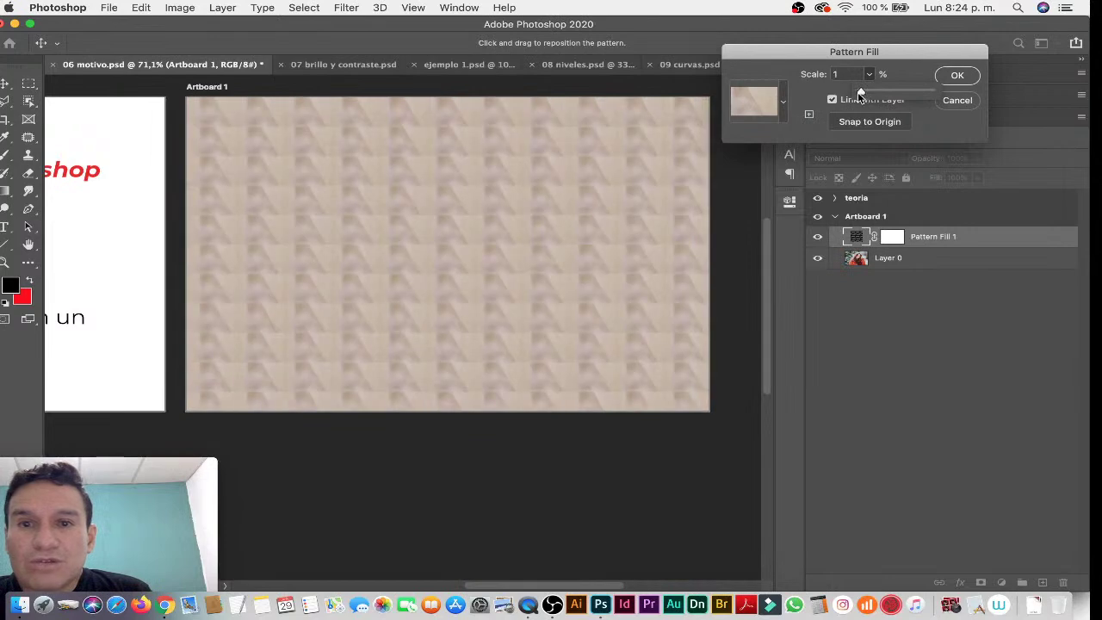
left_click(915, 60)
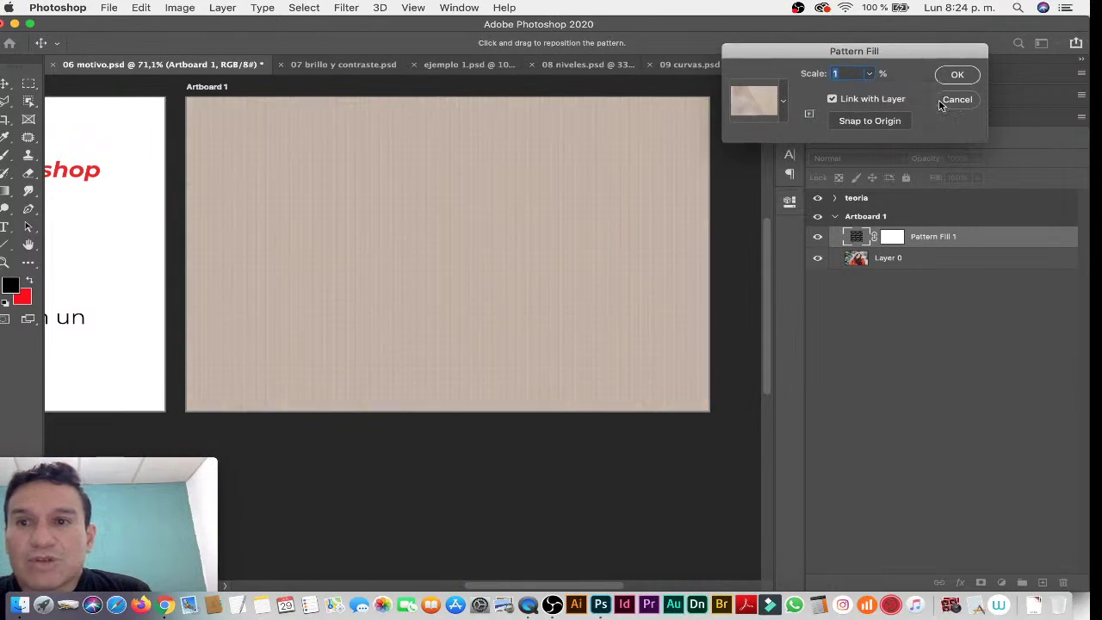
left_click(954, 77)
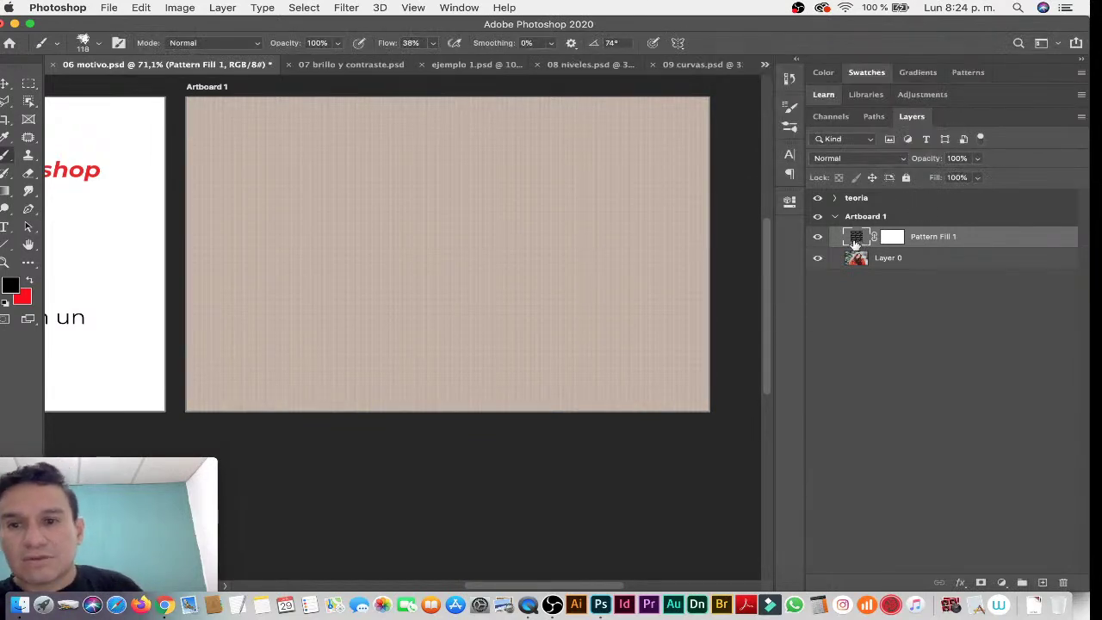
left_click(852, 158)
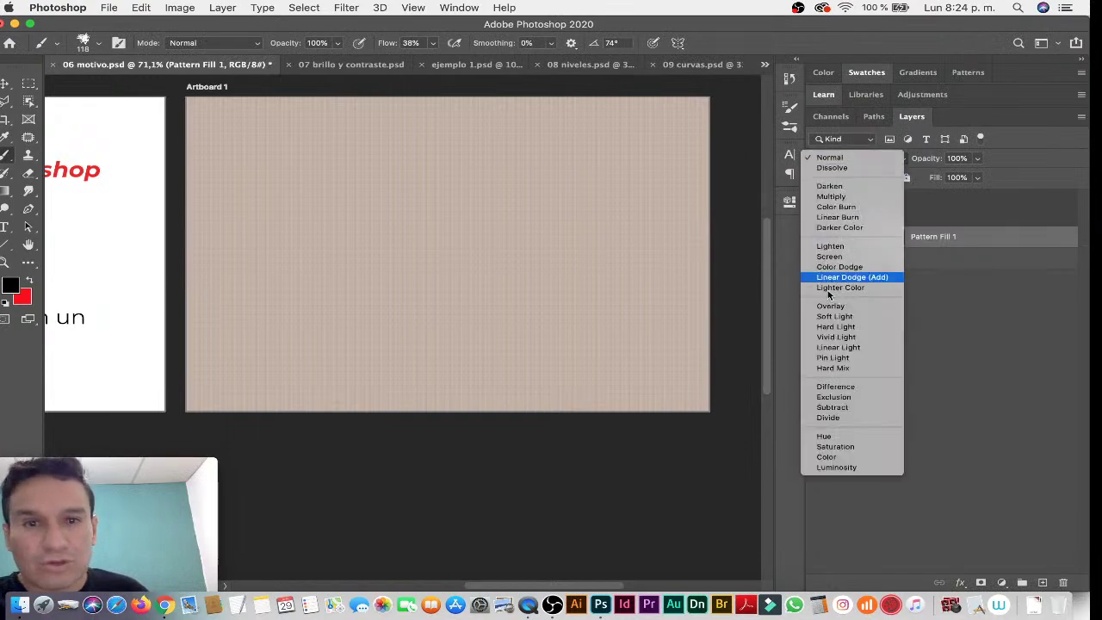
left_click(831, 157)
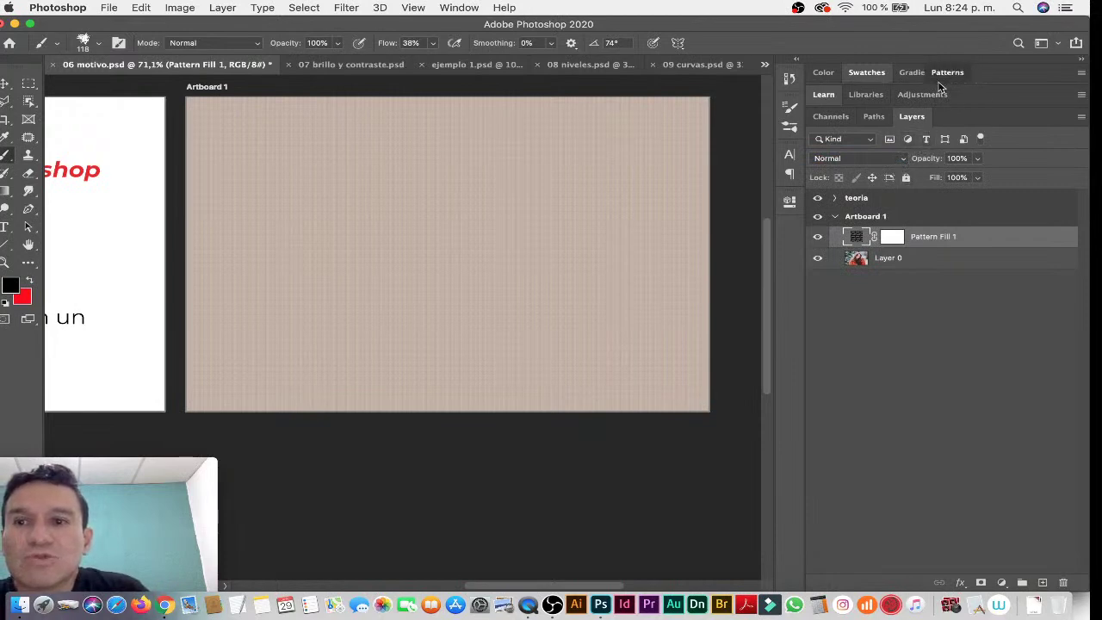
Float the Patterns panel, apply the first dark pattern, and set its scale to 122%.
mouse_move(968, 72)
left_mouse_down()
mouse_move(444, 155)
mouse_move(504, 169)
mouse_move(904, 359)
left_mouse_up()
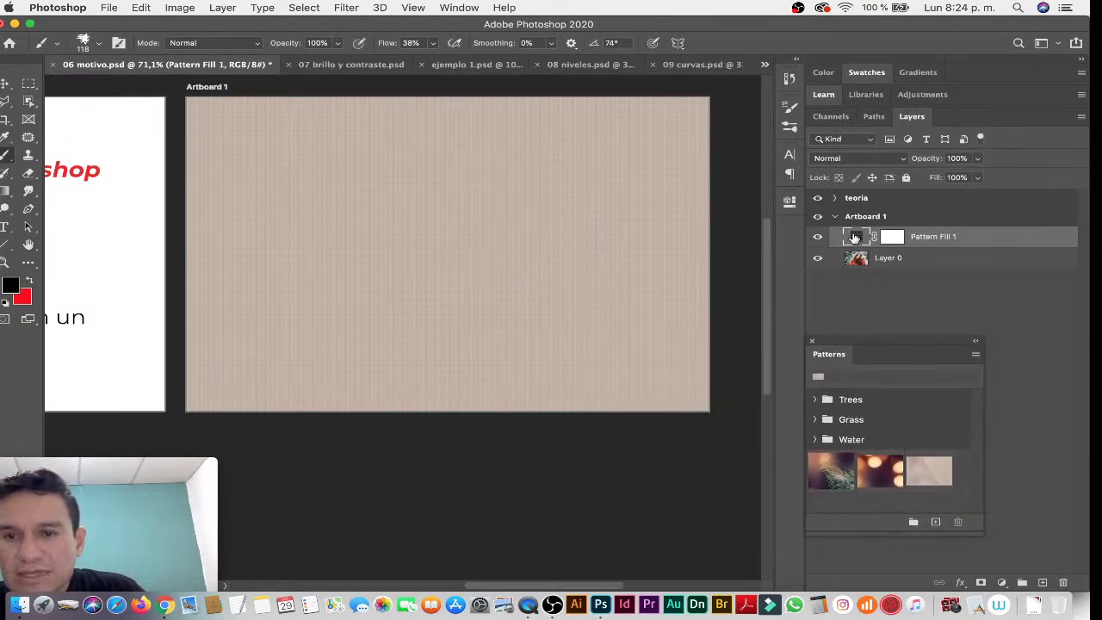
left_click(829, 476)
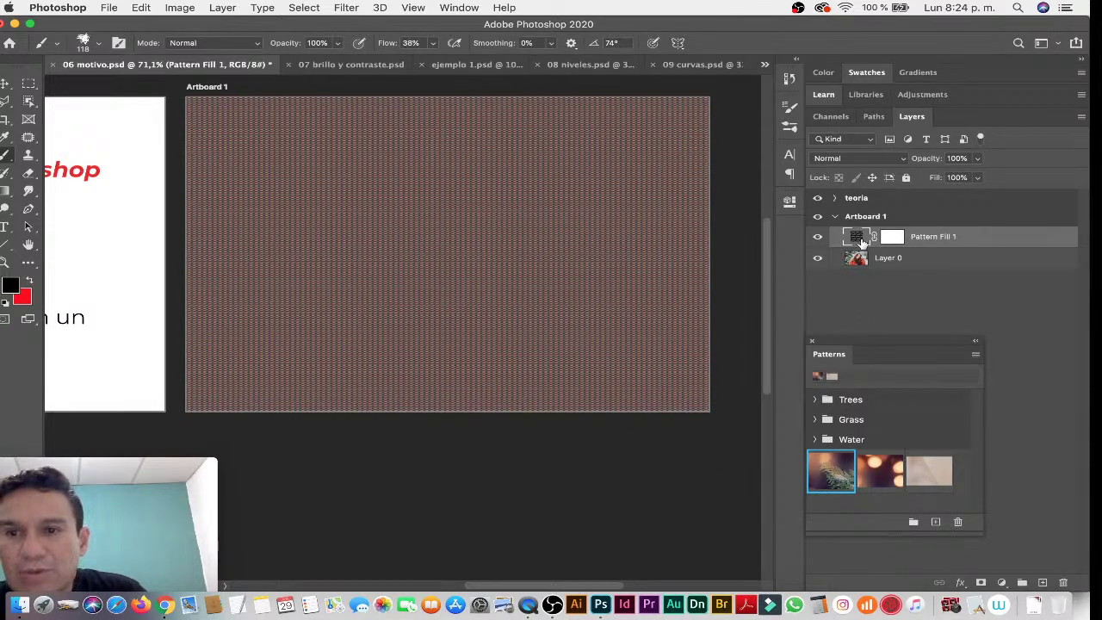
double_click(858, 238)
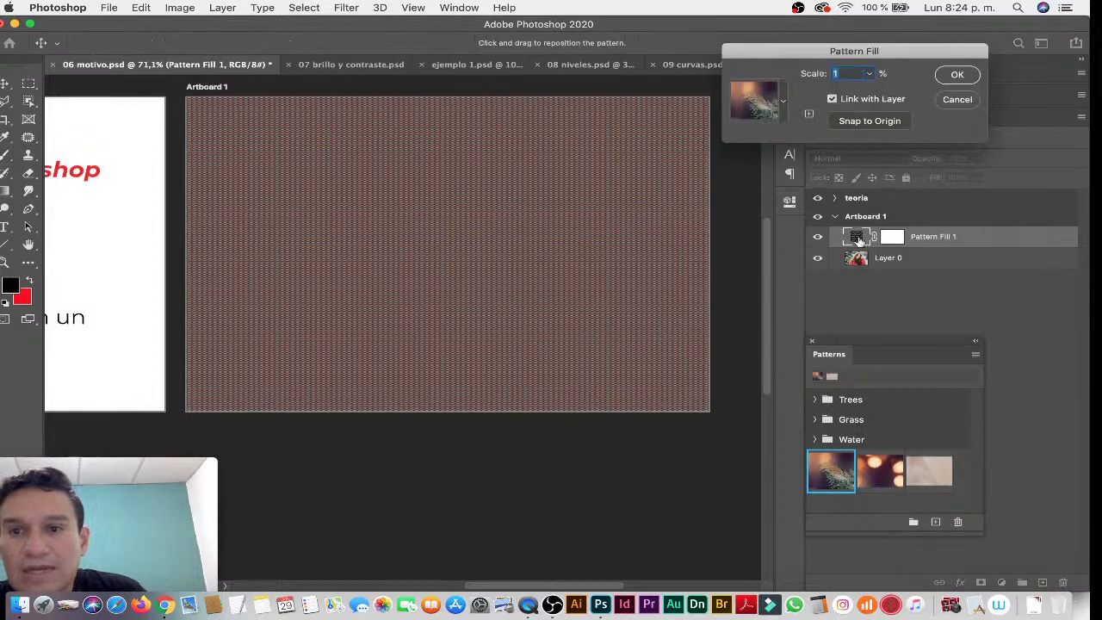
left_click(871, 76)
left_click_drag(865, 91, 877, 91)
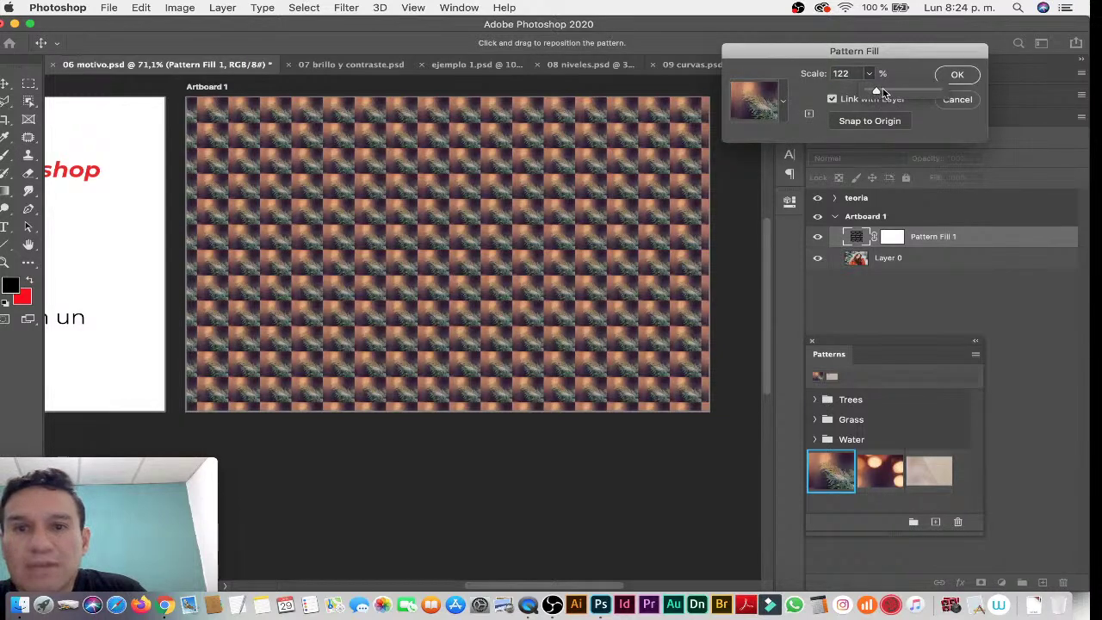
left_click(955, 74)
key("b")
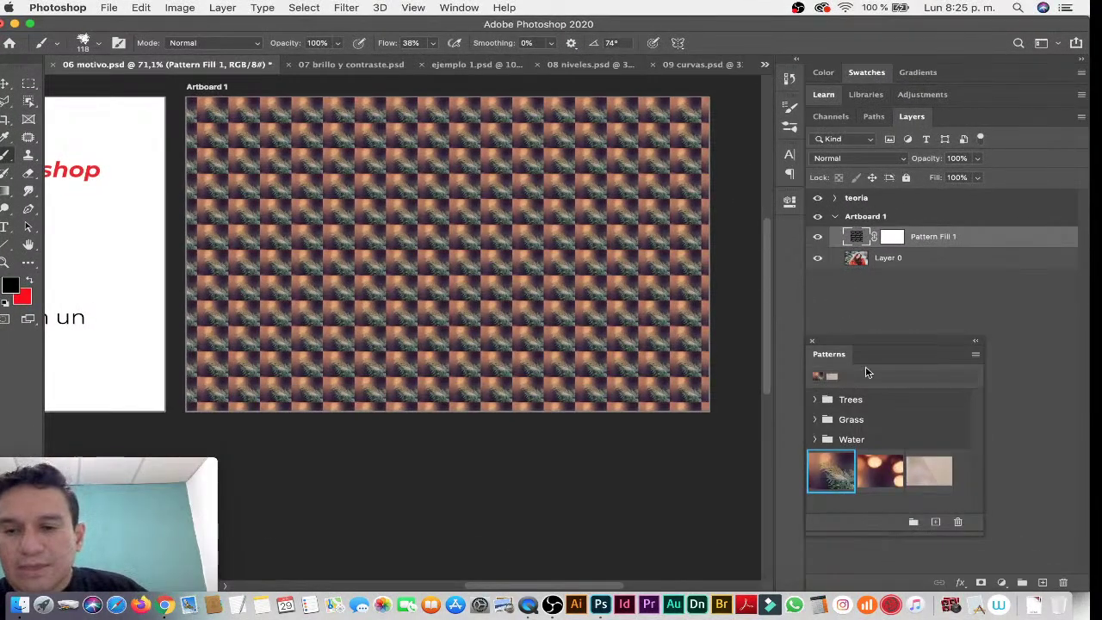
Fill the layer with the golden autumn Trees pattern blended in Lighter Color.
left_click_drag(871, 345, 877, 289)
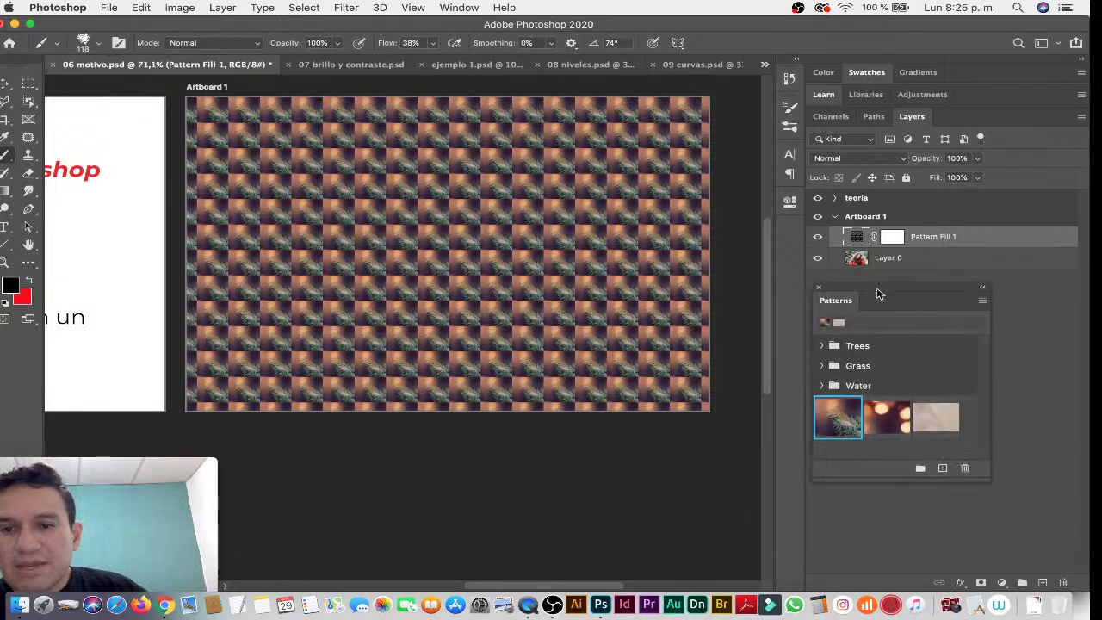
left_click(820, 369)
left_click(822, 345)
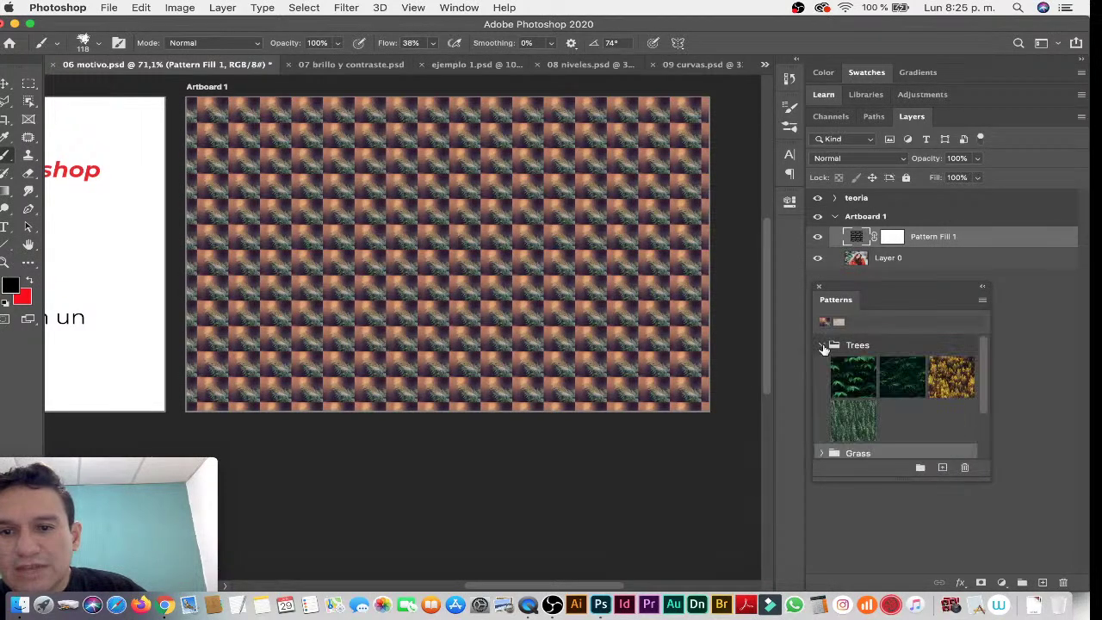
left_click(851, 433)
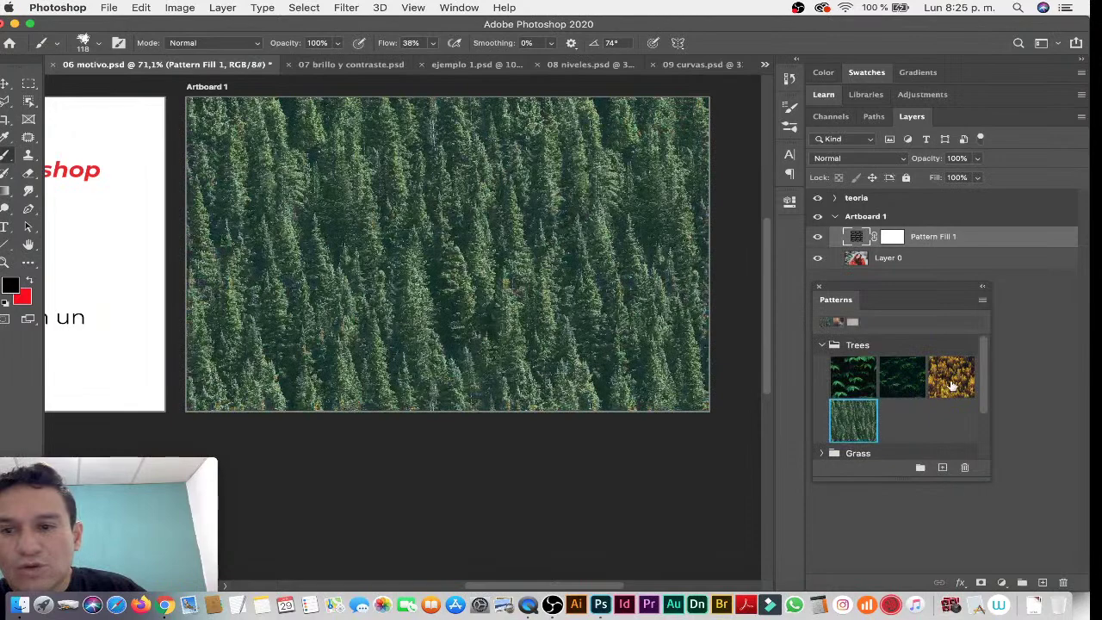
left_click(951, 387)
left_click(868, 160)
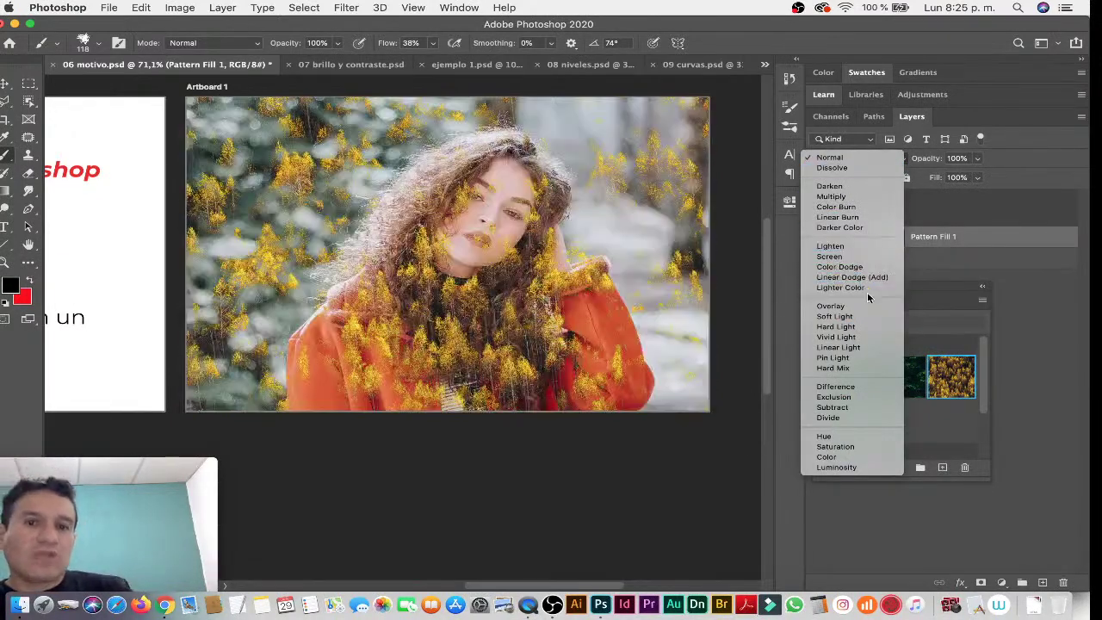
left_click(866, 287)
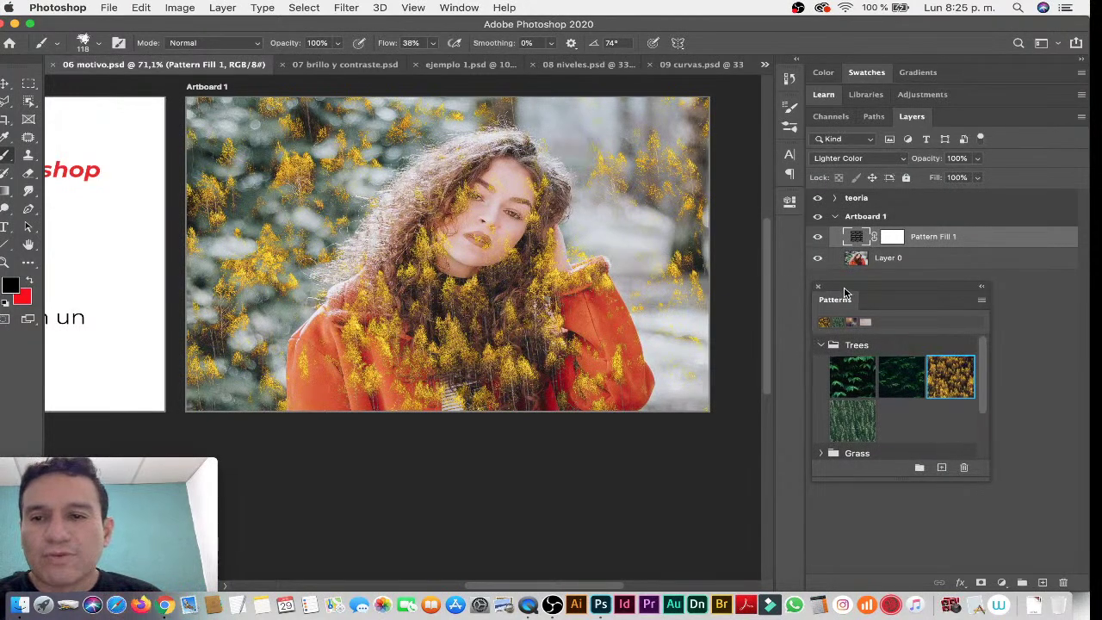
Redock the pattern panel, compare the pattern layer on and off, and leave it hidden.
left_click_drag(845, 293, 870, 84)
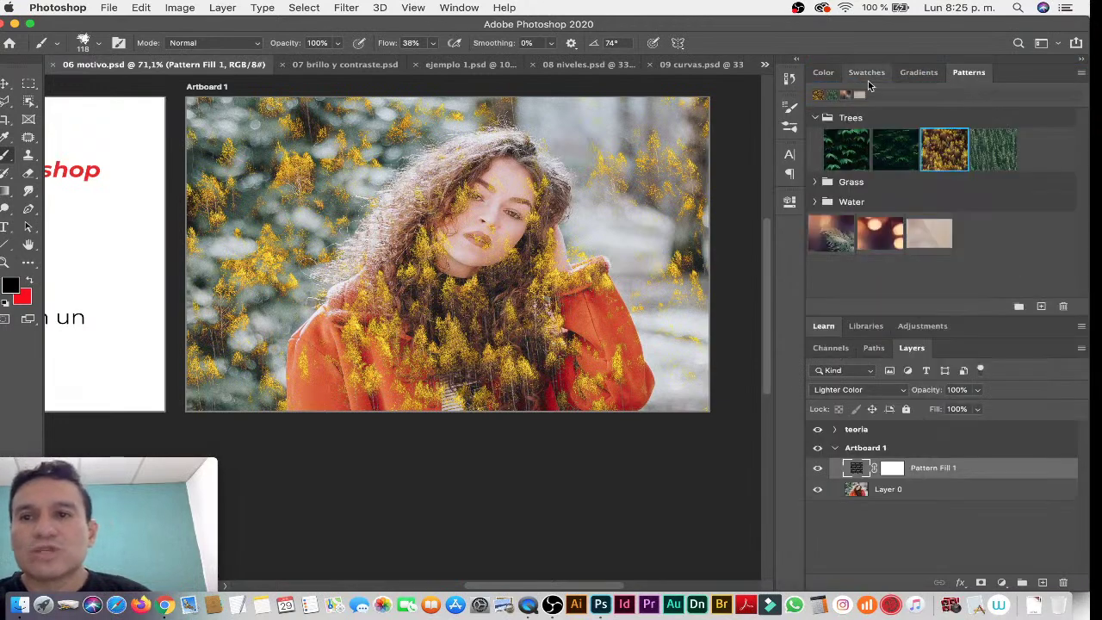
left_click(823, 72)
left_click(824, 76)
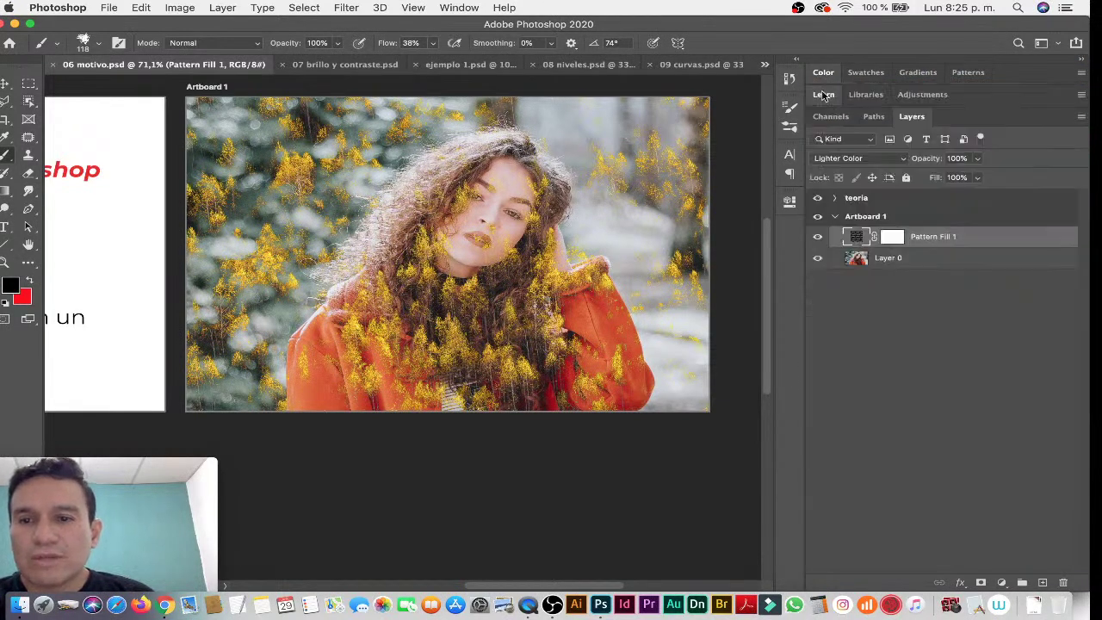
left_click(817, 239)
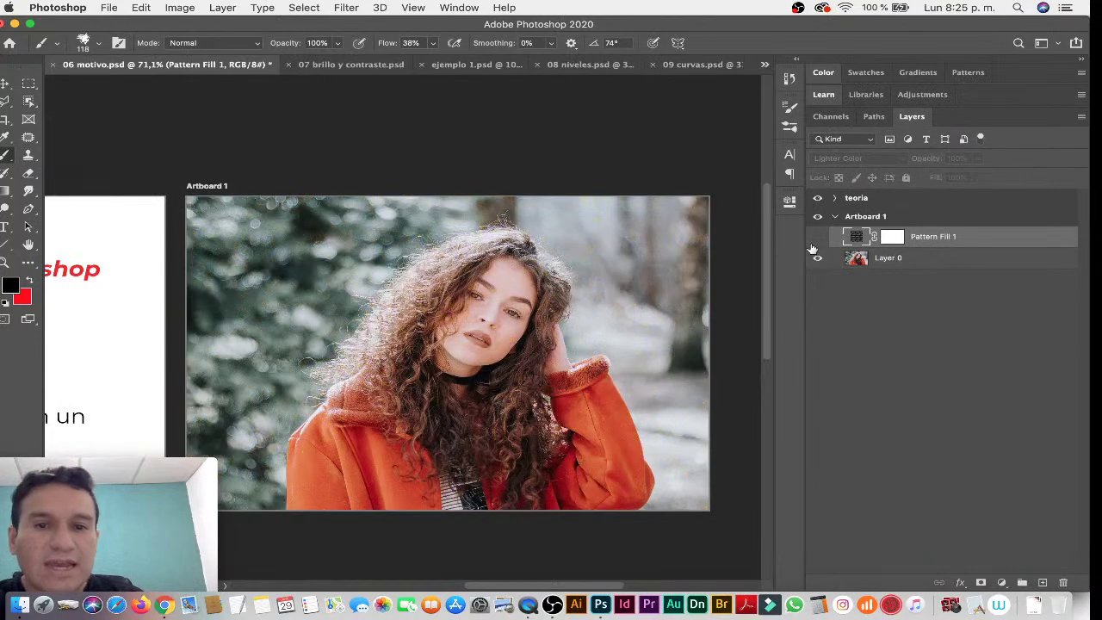
left_click_drag(592, 319, 607, 241)
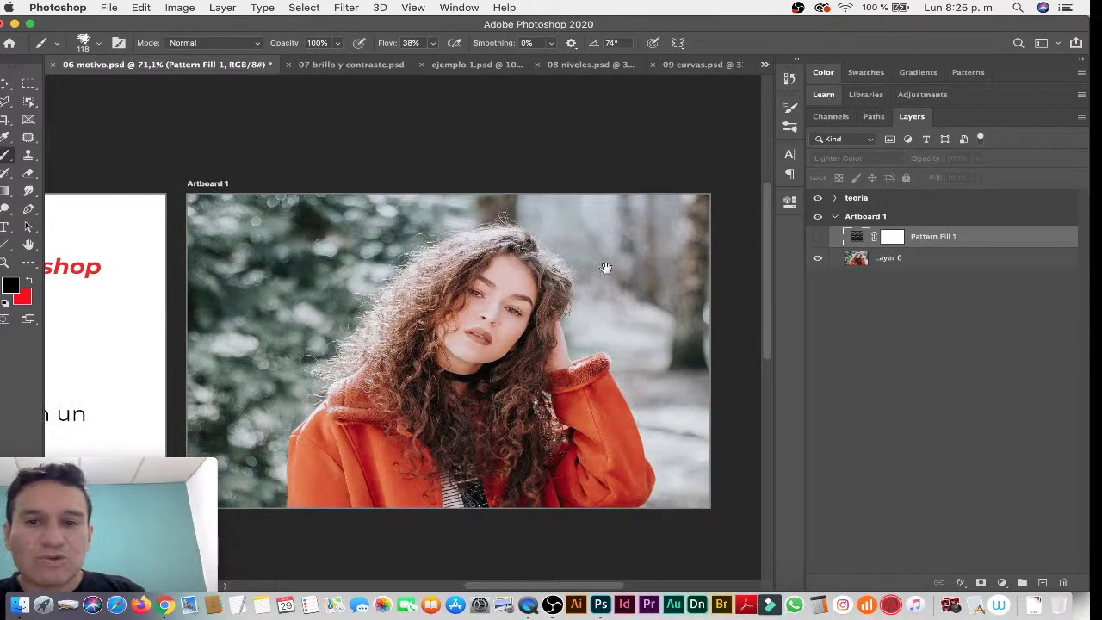
left_click(817, 237)
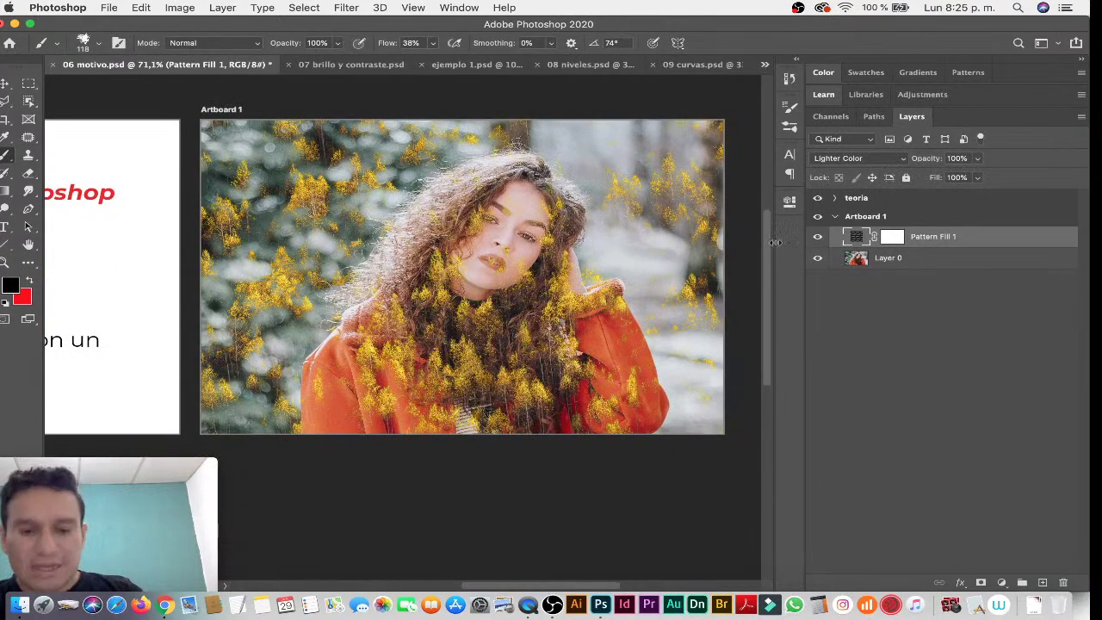
key("v")
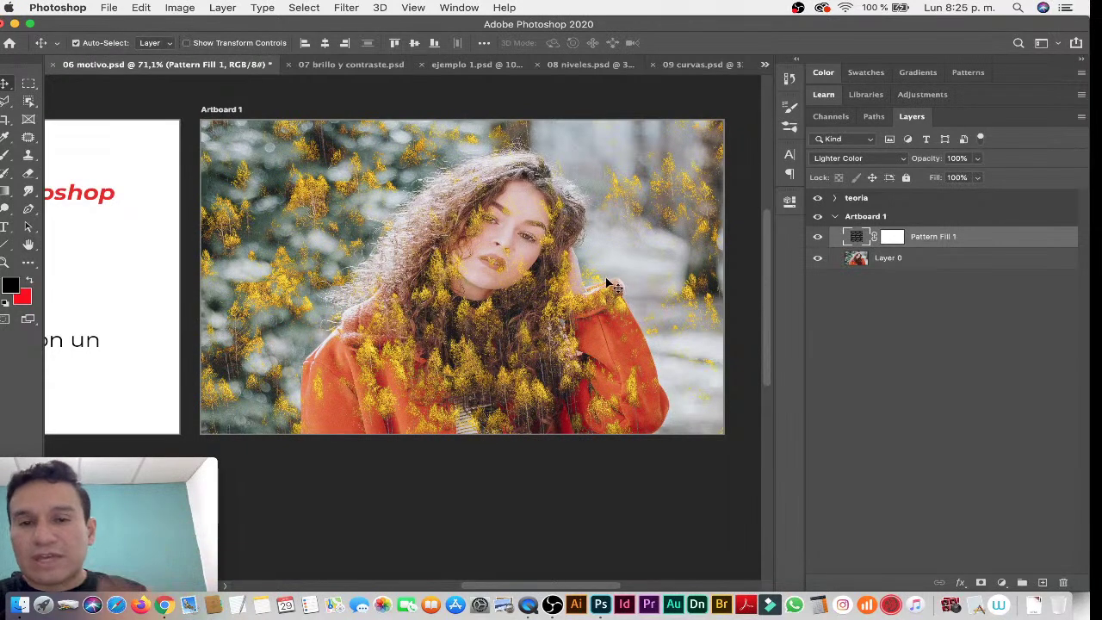
left_click(817, 237)
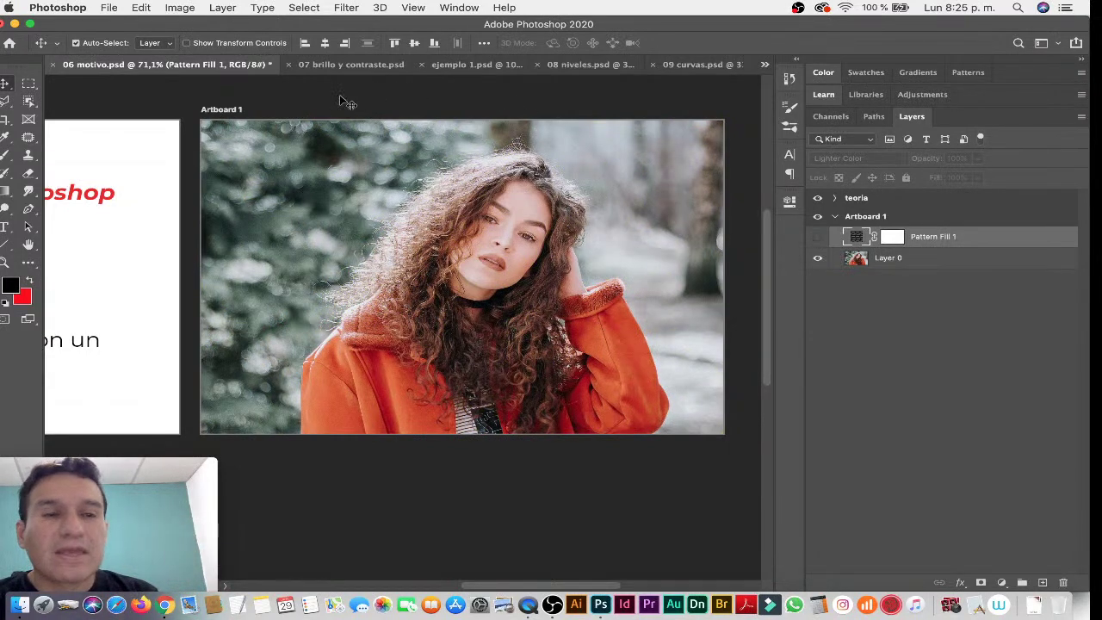
Close 06 motivo.psd without saving and switch to 07 brillo y contraste.
left_click(55, 66)
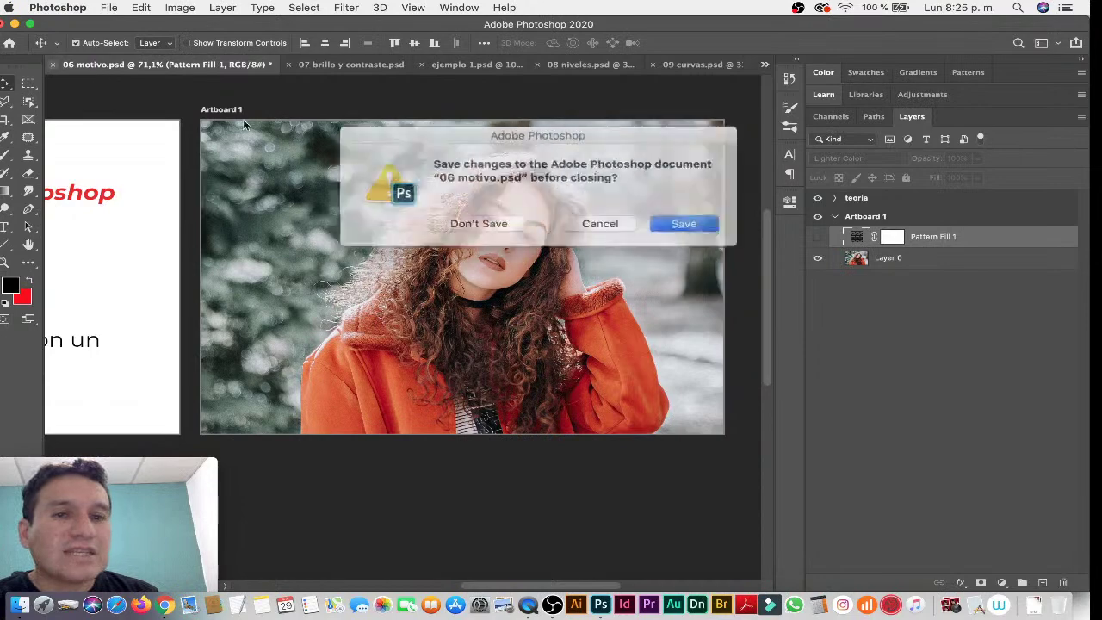
left_click(500, 222)
left_click(764, 65)
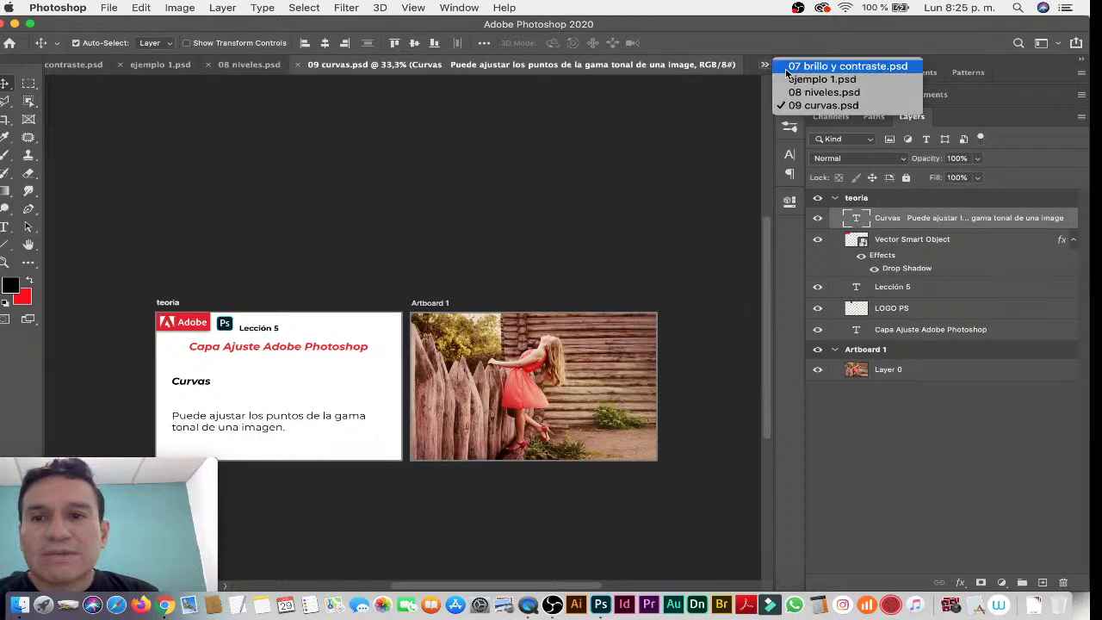
key("Return")
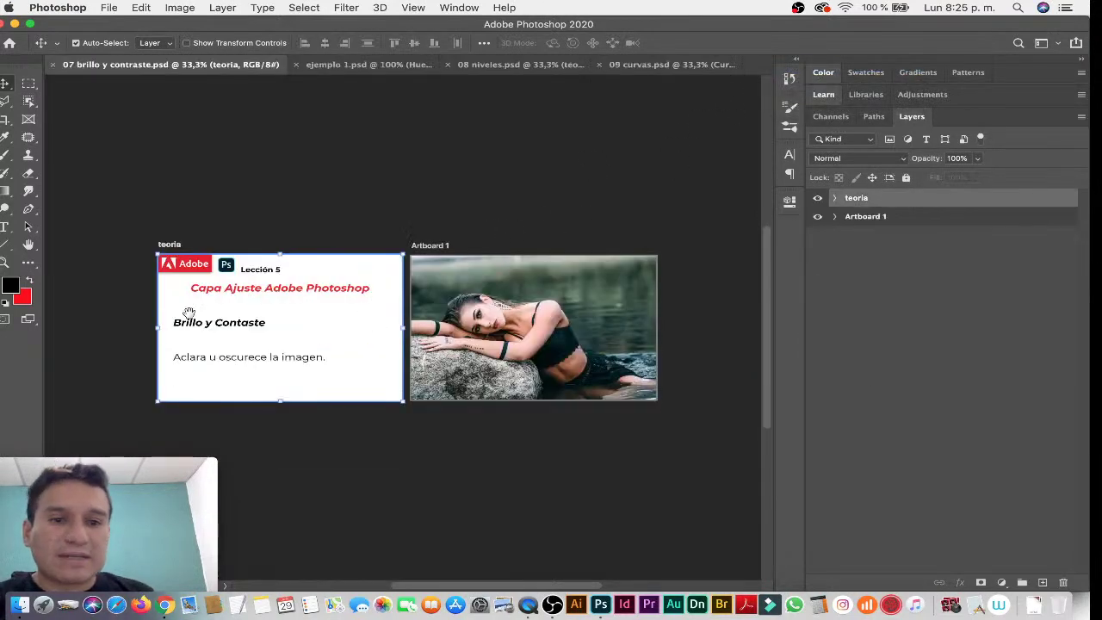
Deselect the teoria artboard and pan Artboard 1's photo fully into view.
scroll(206, 331, "up", 5)
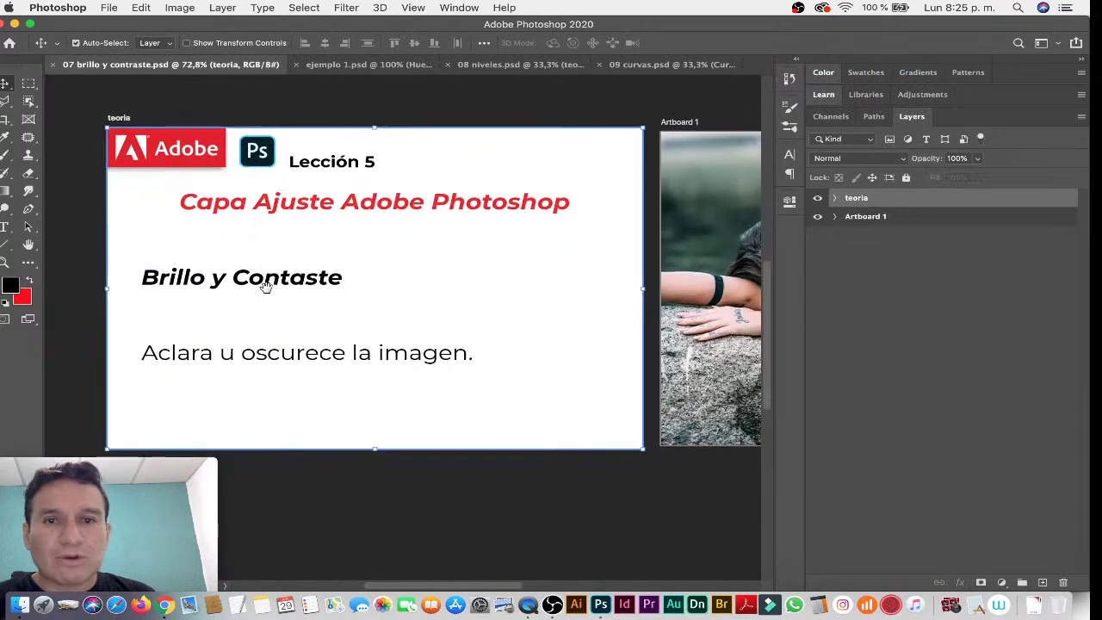
scroll(490, 247, "down", 1)
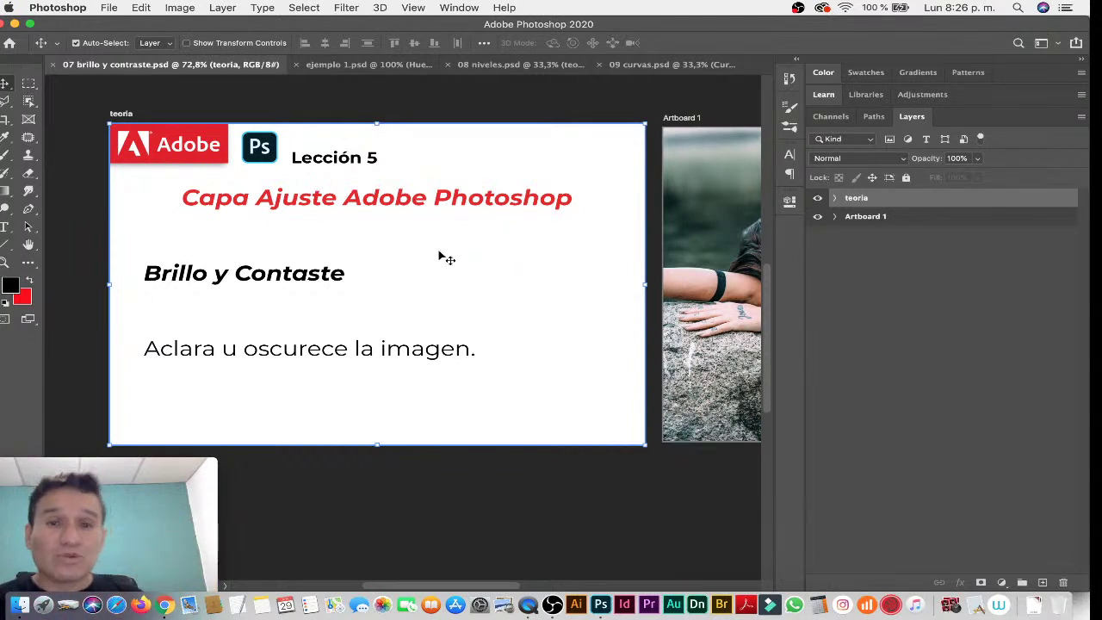
left_click(855, 313)
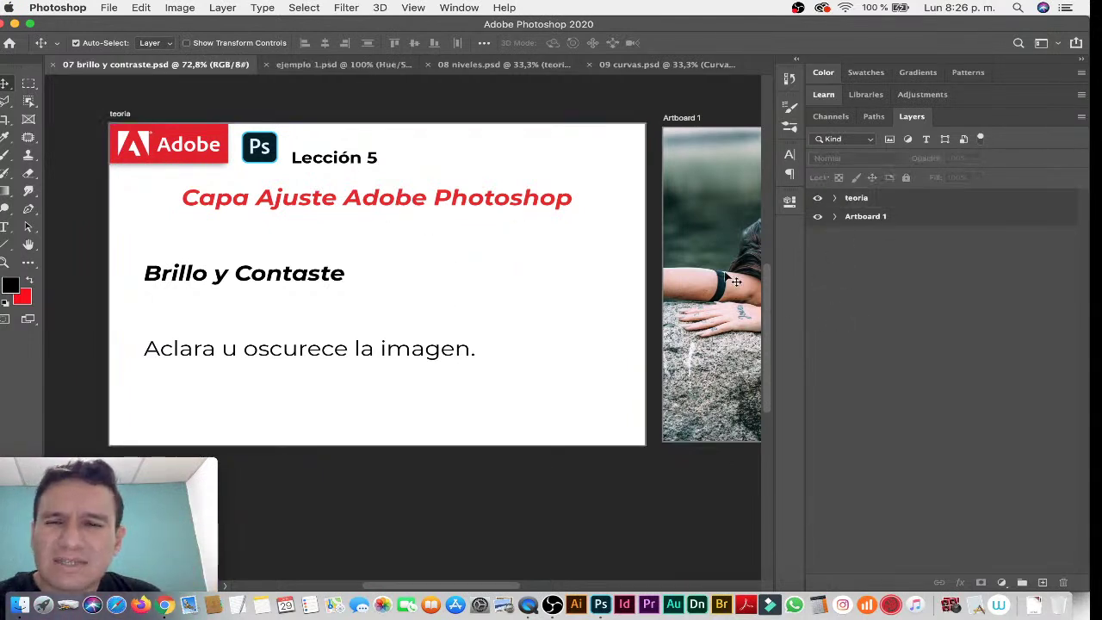
left_click_drag(681, 251, 224, 250)
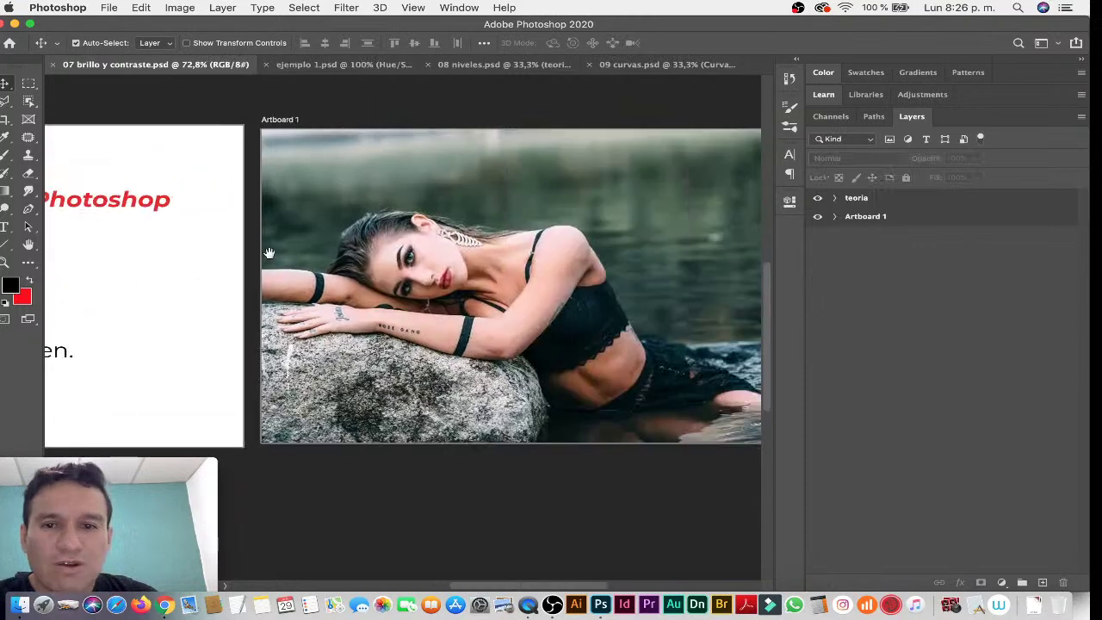
scroll(306, 218, "down", 2)
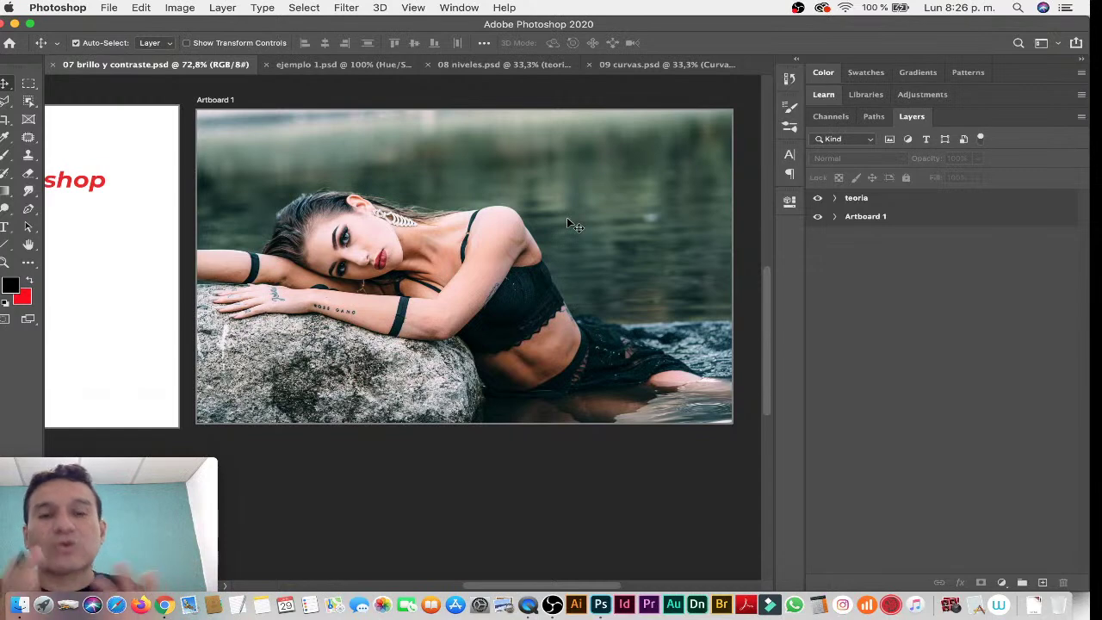
left_click(901, 221)
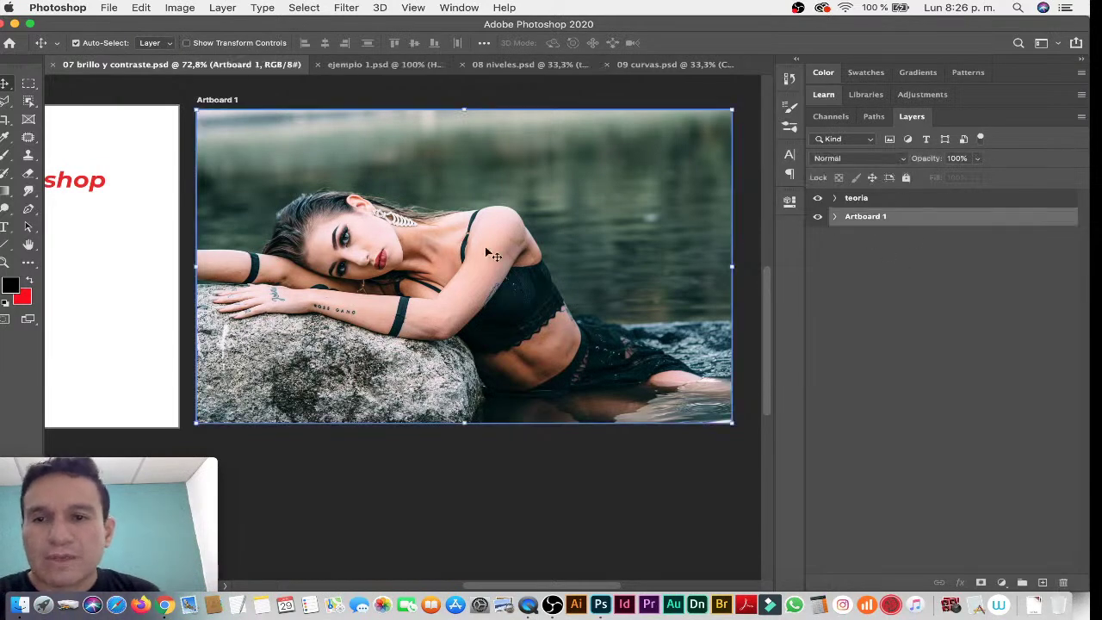
left_click_drag(280, 256, 447, 258)
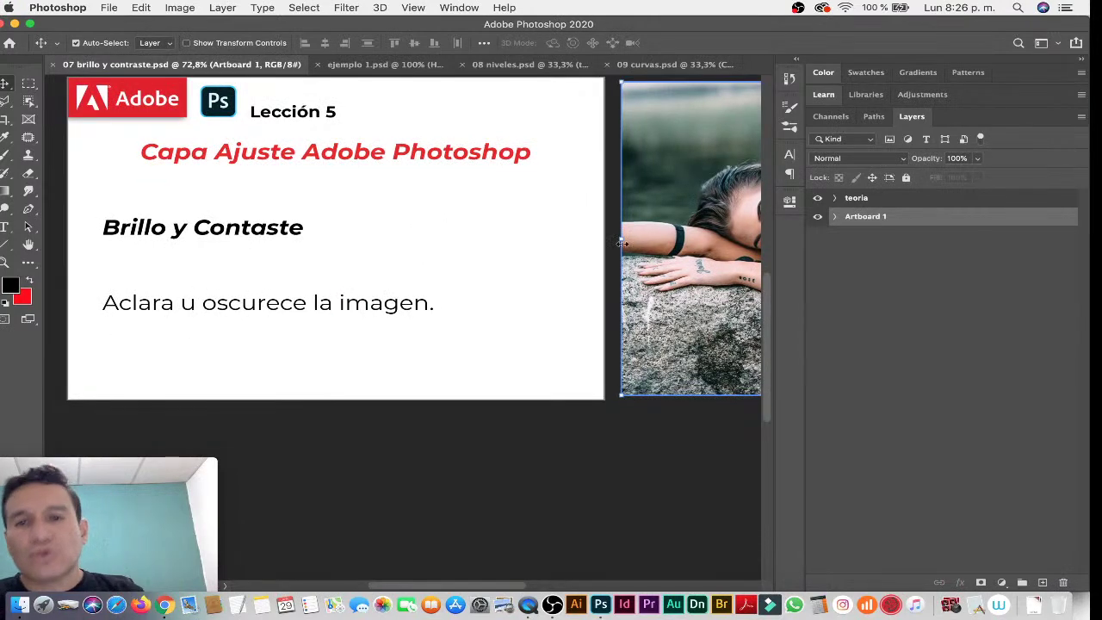
left_click_drag(630, 223, 215, 227)
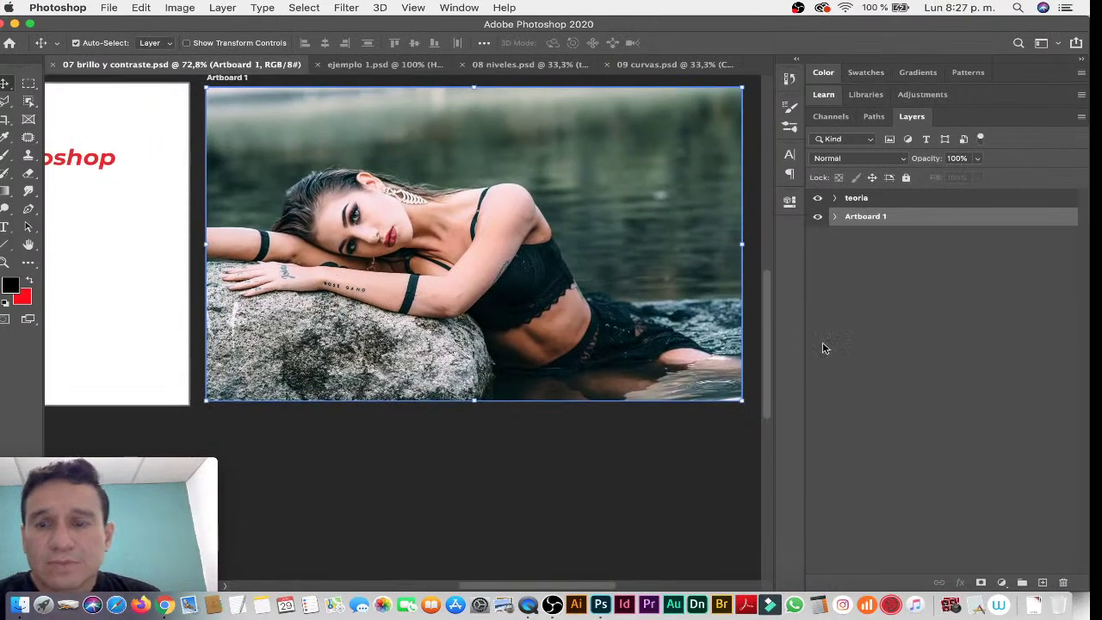
left_click(1002, 584)
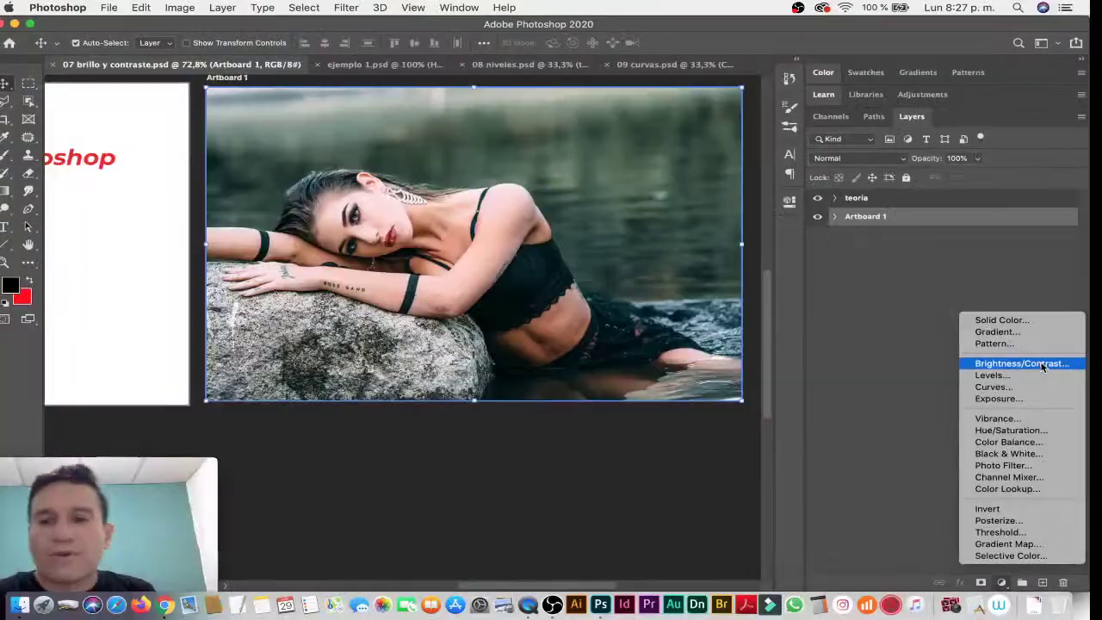
left_click(319, 495)
Open a blank TextEdit note and type '2 grupo' at 64 pt.
left_click(237, 605)
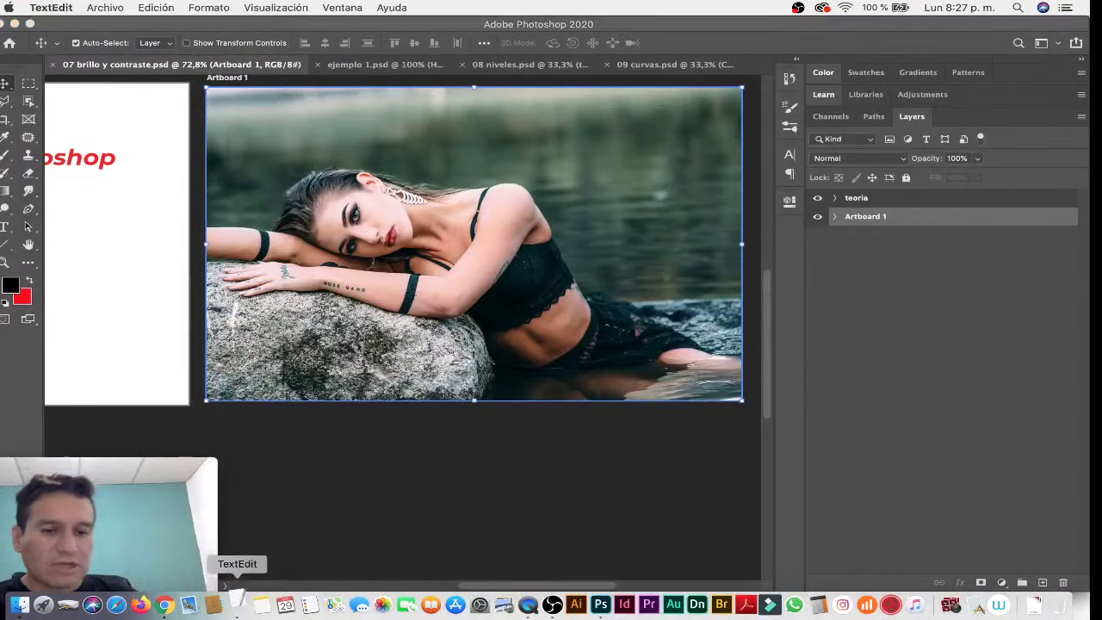
type("asdas")
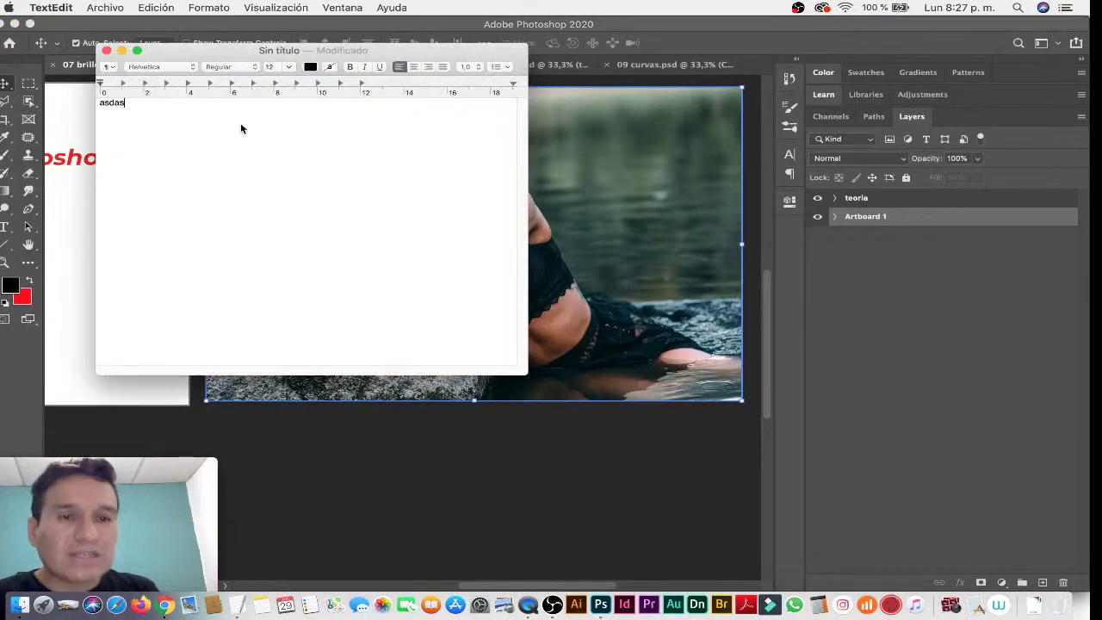
left_click(289, 69)
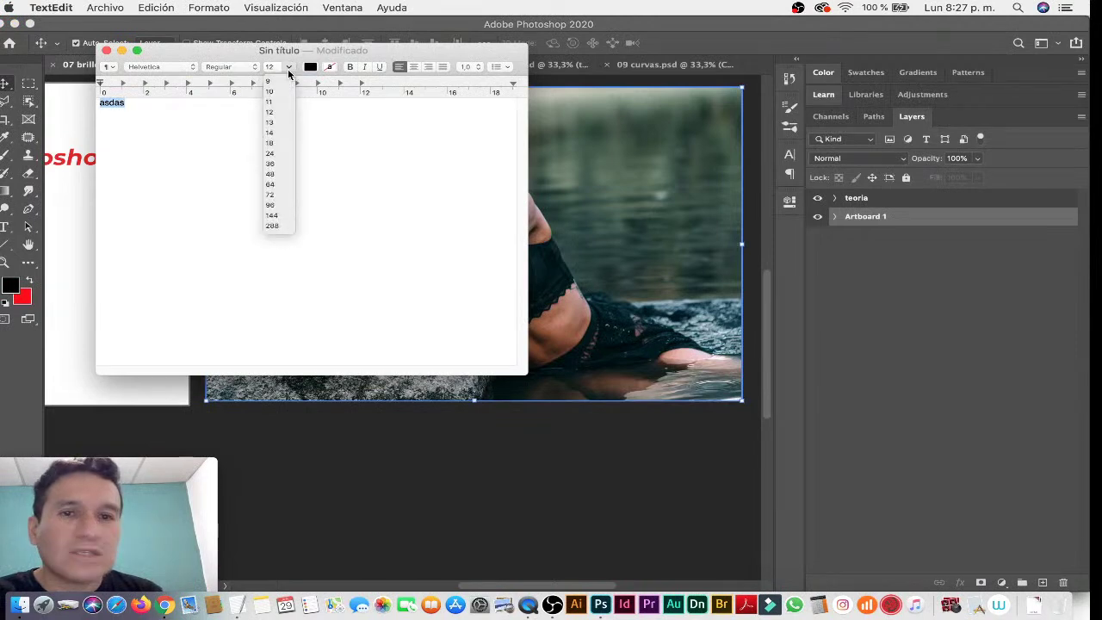
left_click(272, 185)
type("2")
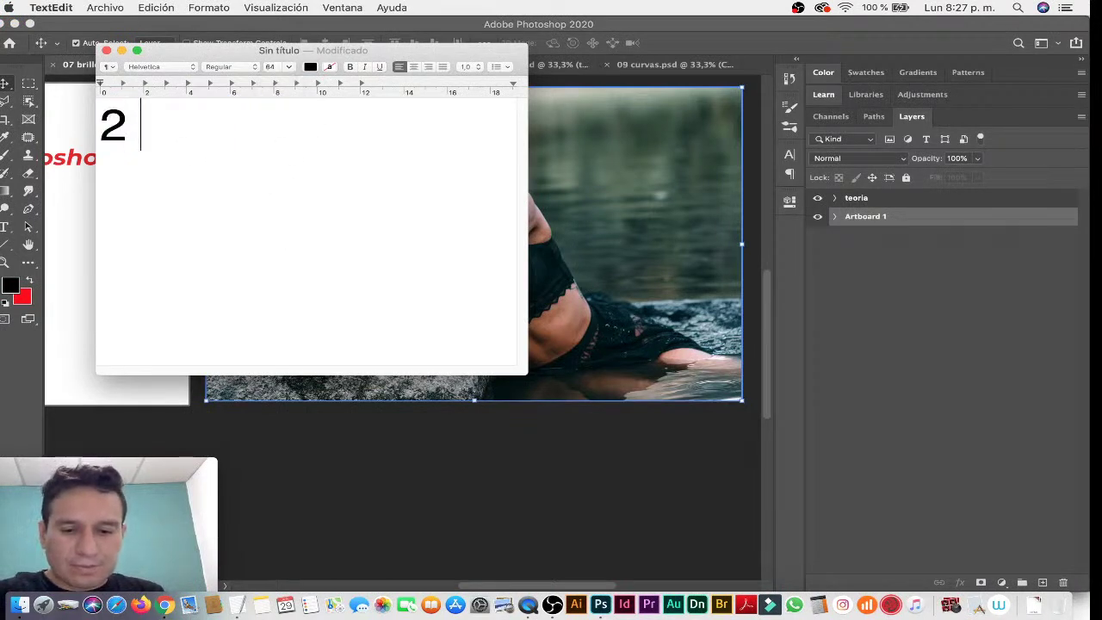
type(" grupo")
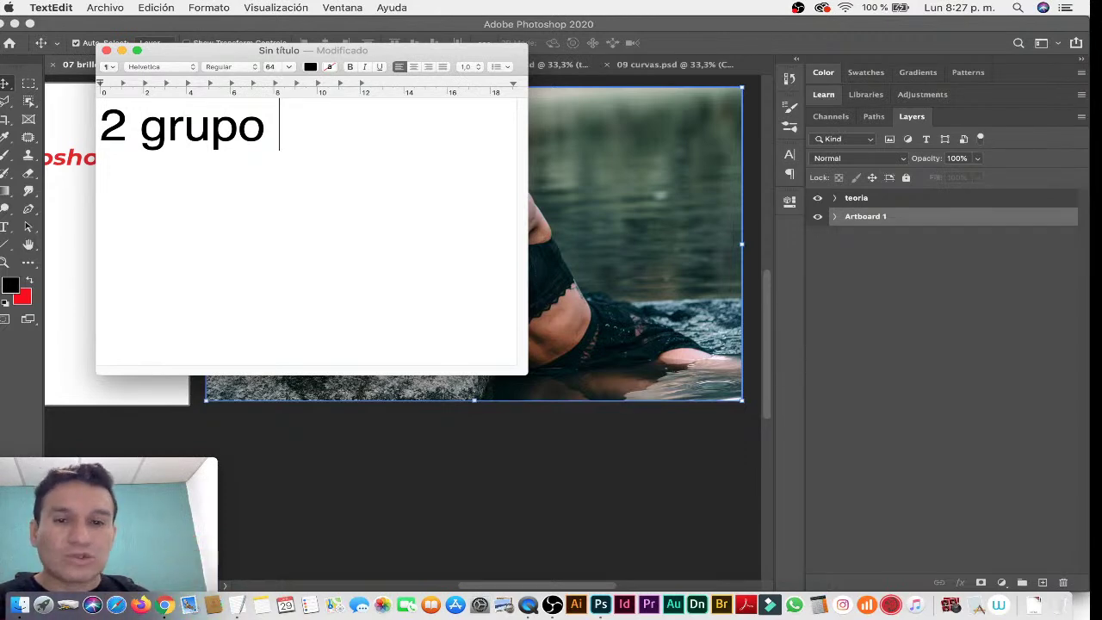
Enlarge and reposition the notes window, add a new line, and return to Photoshop.
left_click_drag(528, 370, 747, 419)
left_click_drag(554, 60, 539, 33)
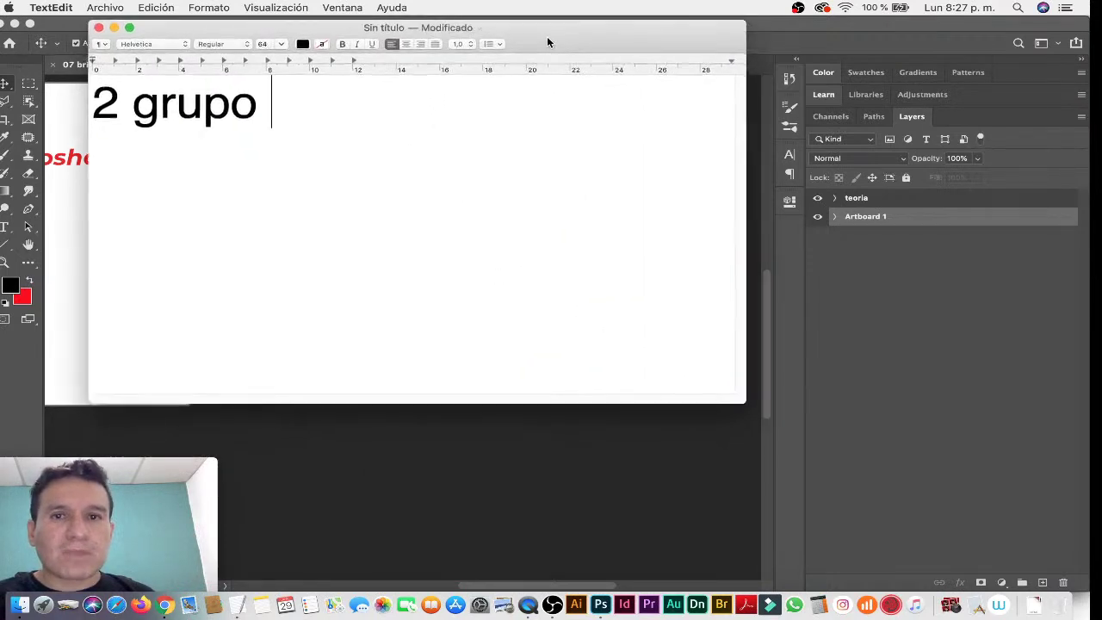
right_click(430, 140)
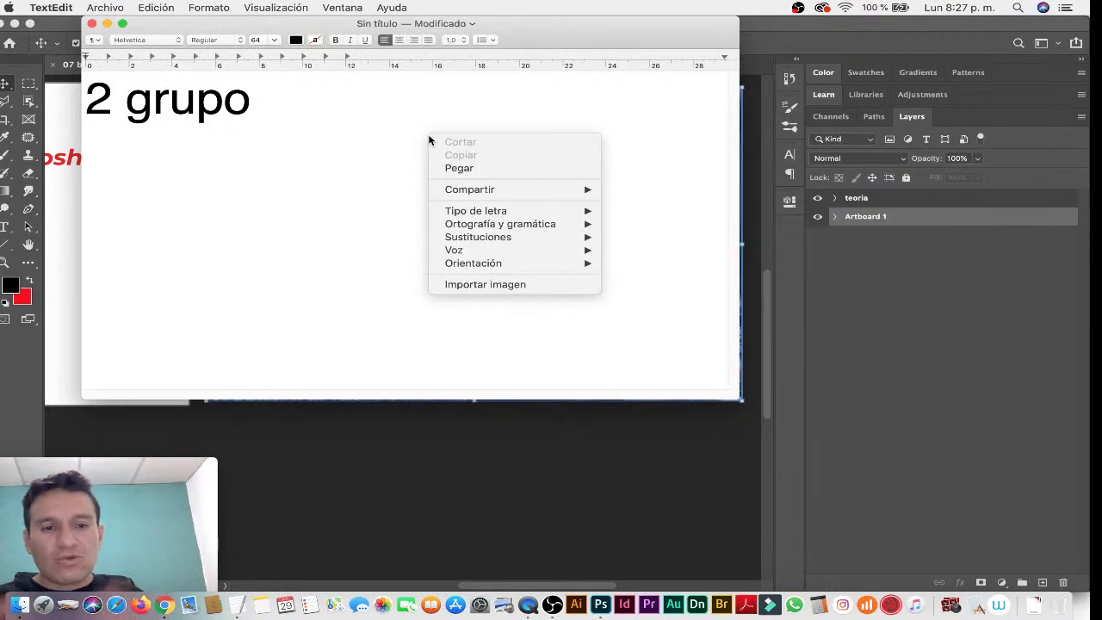
left_click(345, 135)
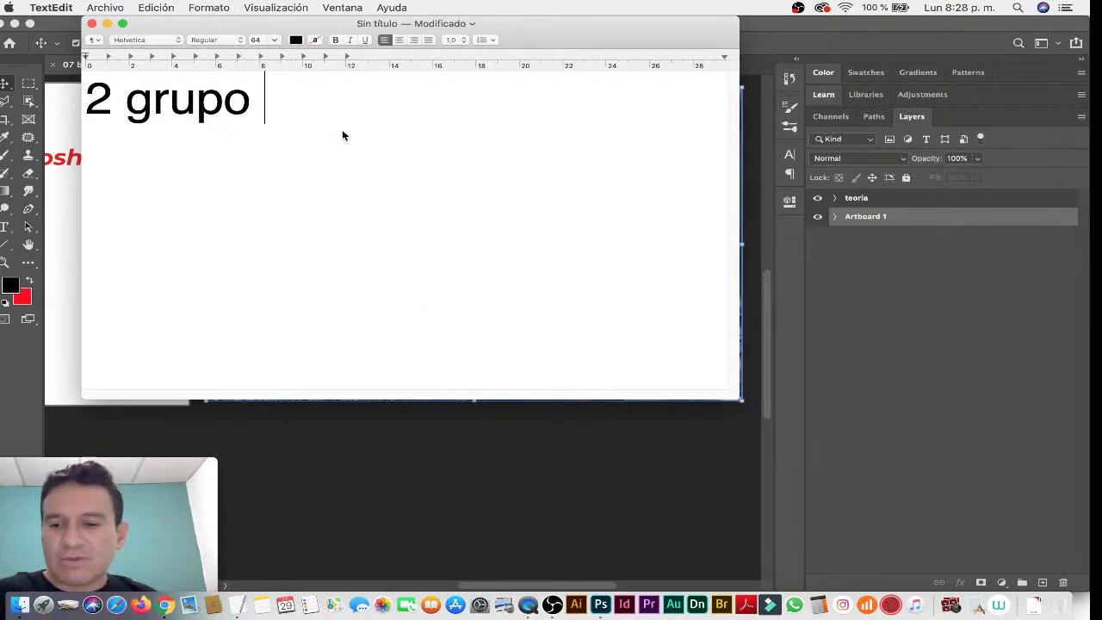
key("Return")
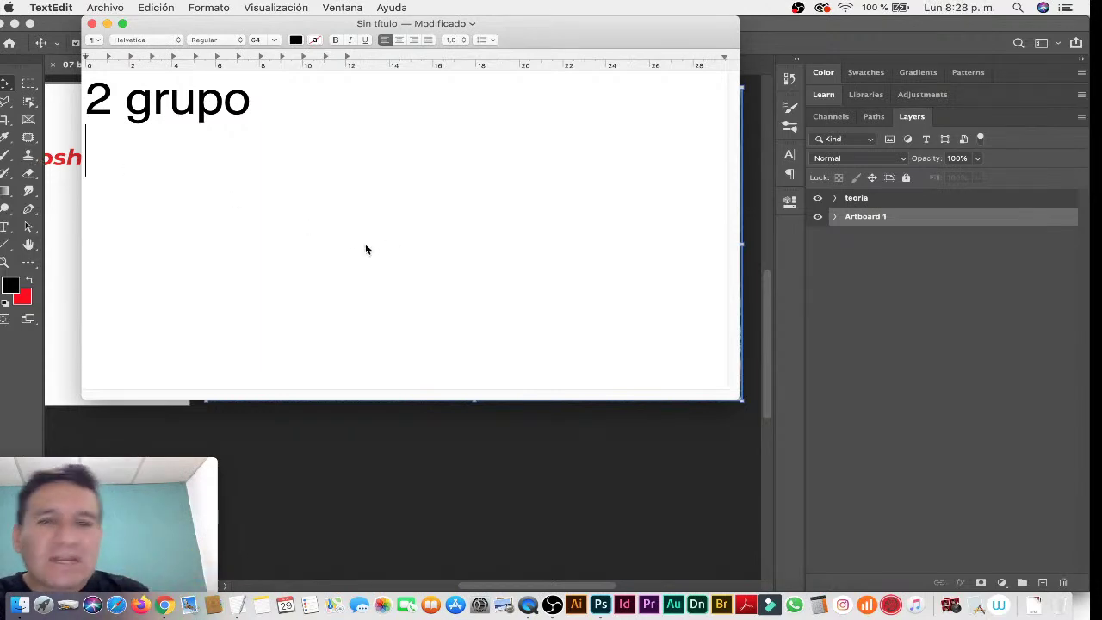
left_click(392, 478)
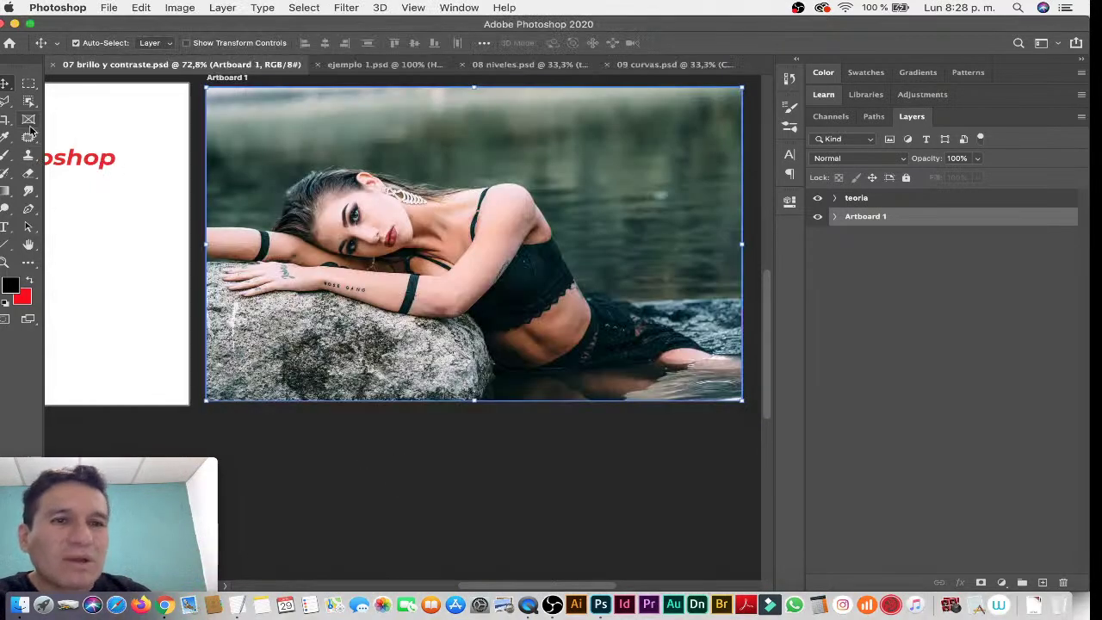
Switch to the Brush tool from the toolbar flyout.
left_click(28, 158)
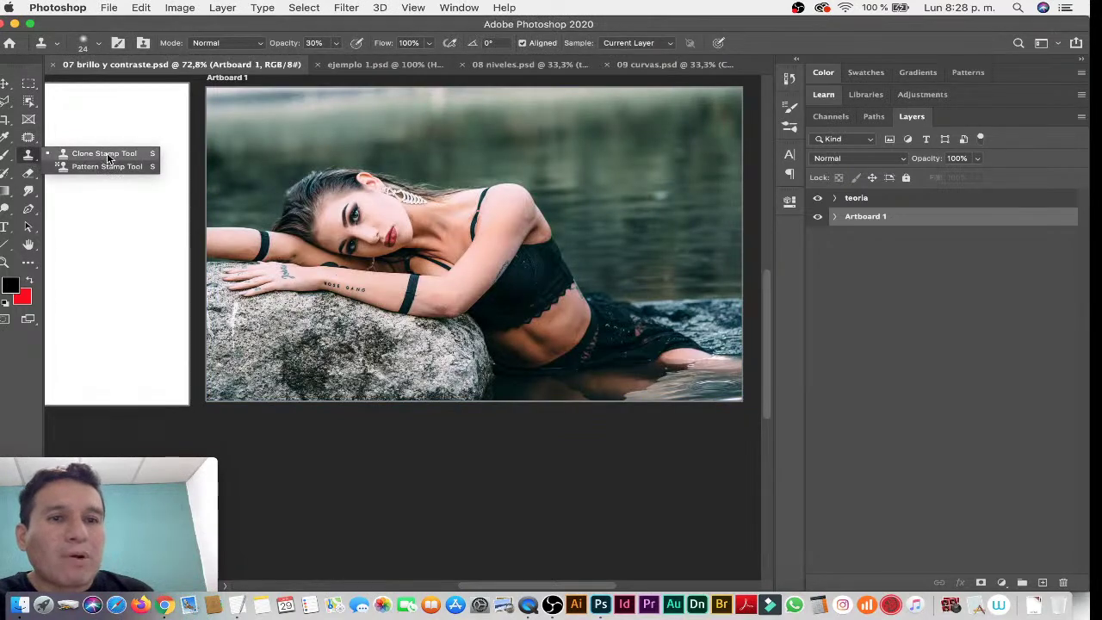
left_click(5, 155)
left_click(64, 154)
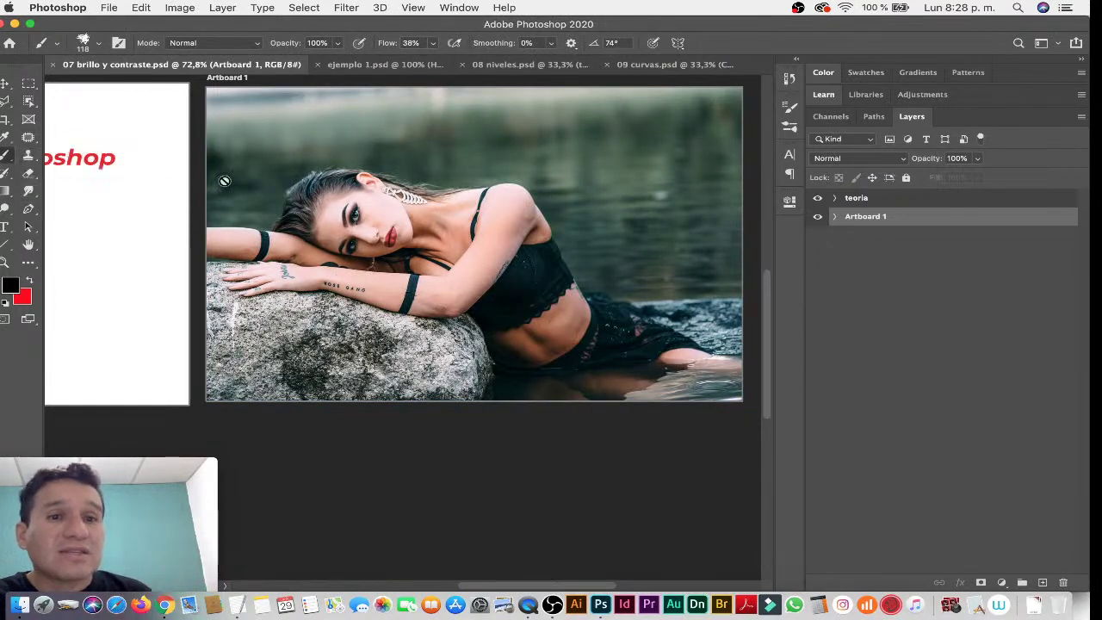
Expand Artboard 1, select Layer 0, then bring the TextEdit notes forward.
left_click(833, 217)
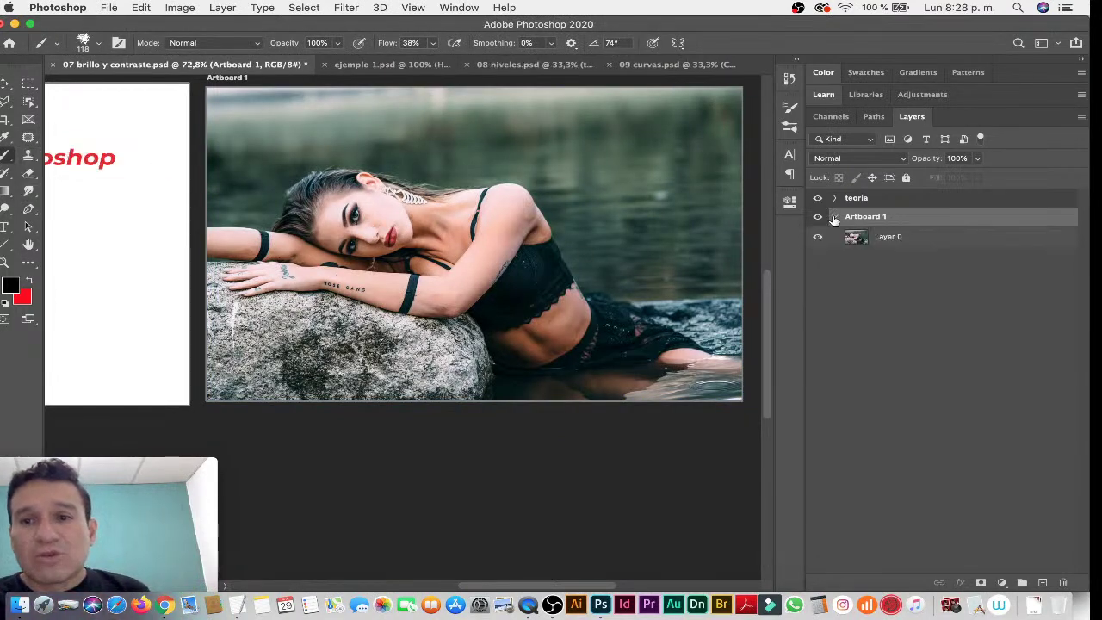
left_click(856, 239)
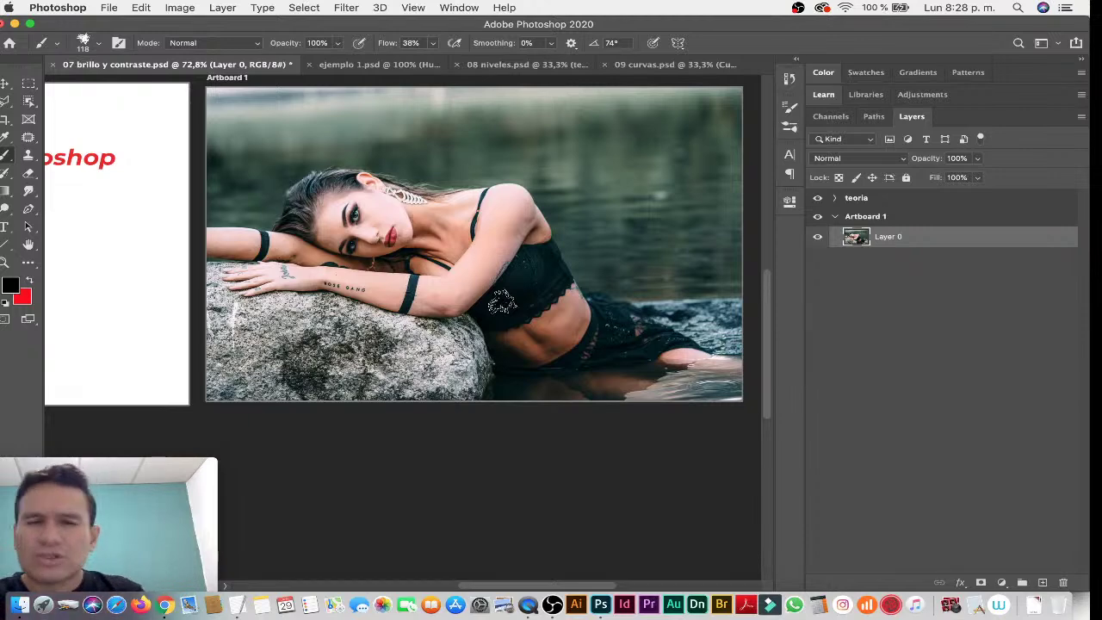
key("super+Tab")
left_click_drag(346, 38, 377, 38)
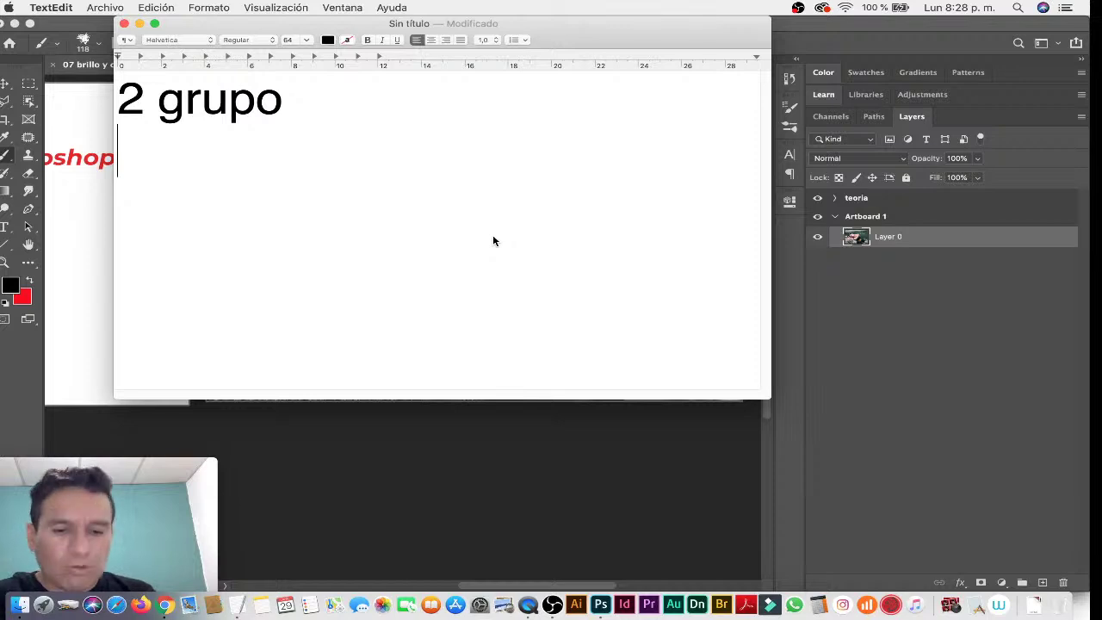
Add the line 'Corrección de Color', then a '3 grupo' heading with its typo corrected.
key("Return")
type("Correcc")
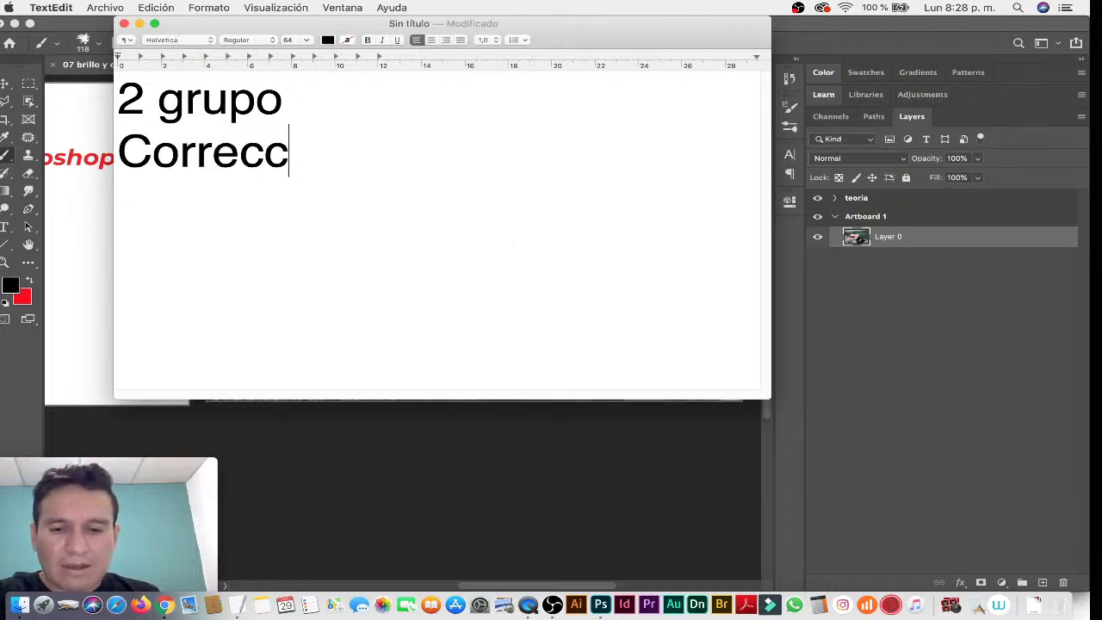
type("ión de Color")
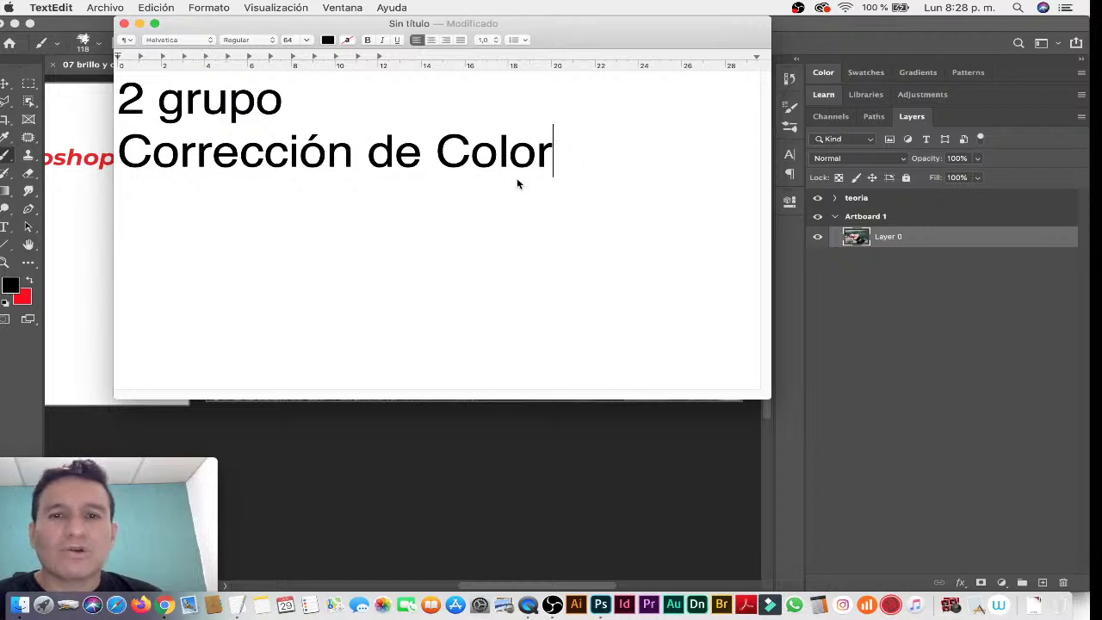
key("Return")
type("3 frupo")
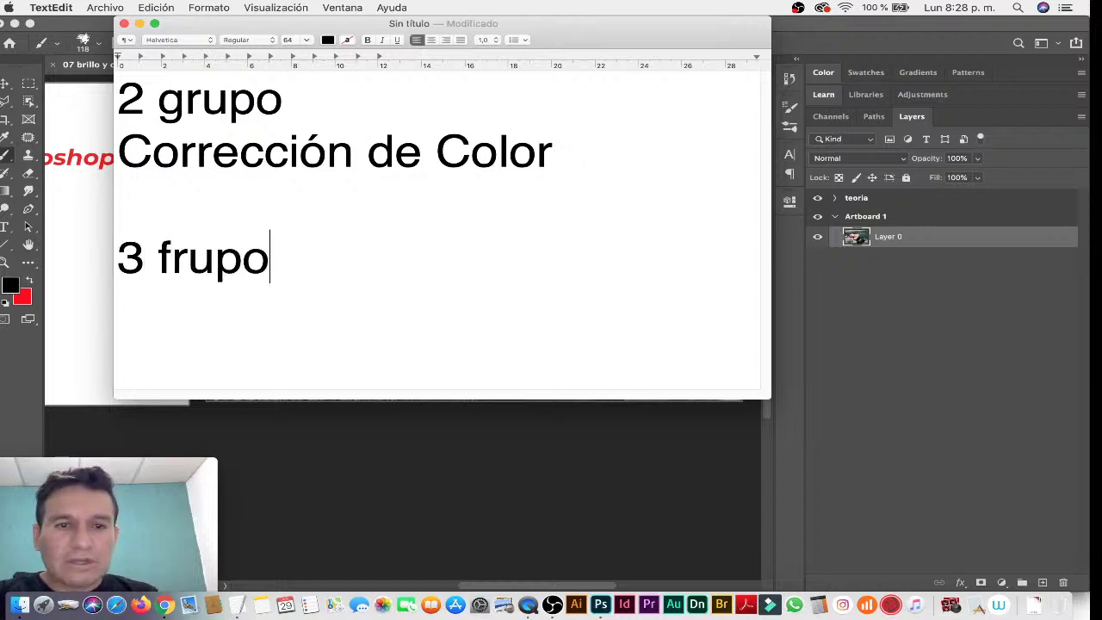
key("Left")
key("shift+Left")
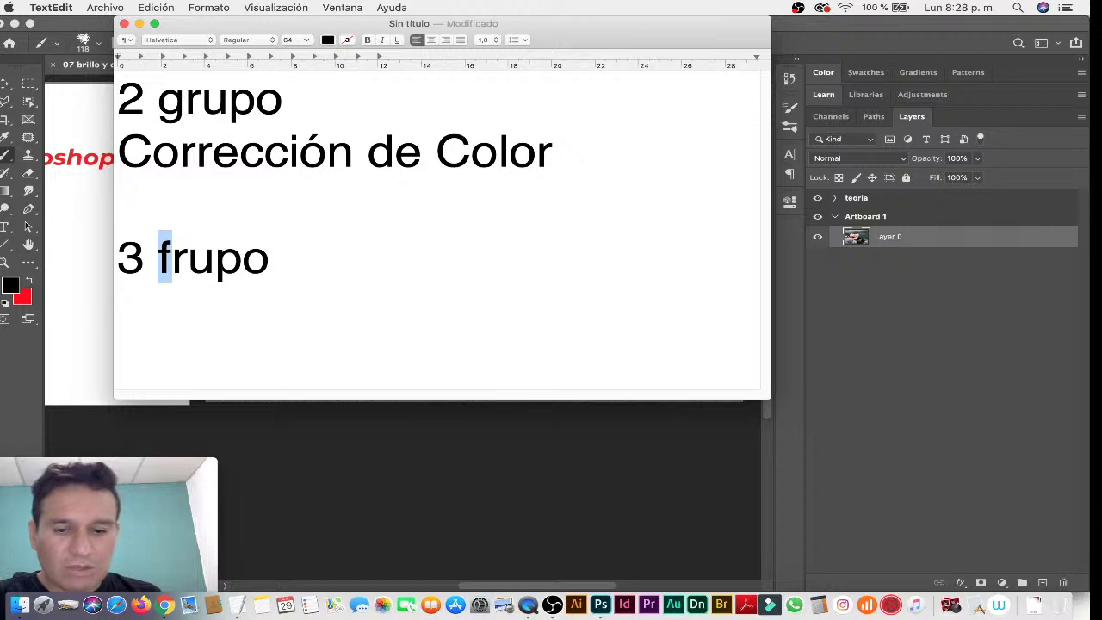
type("G")
key("BackSpace")
type("g")
key("super+Right")
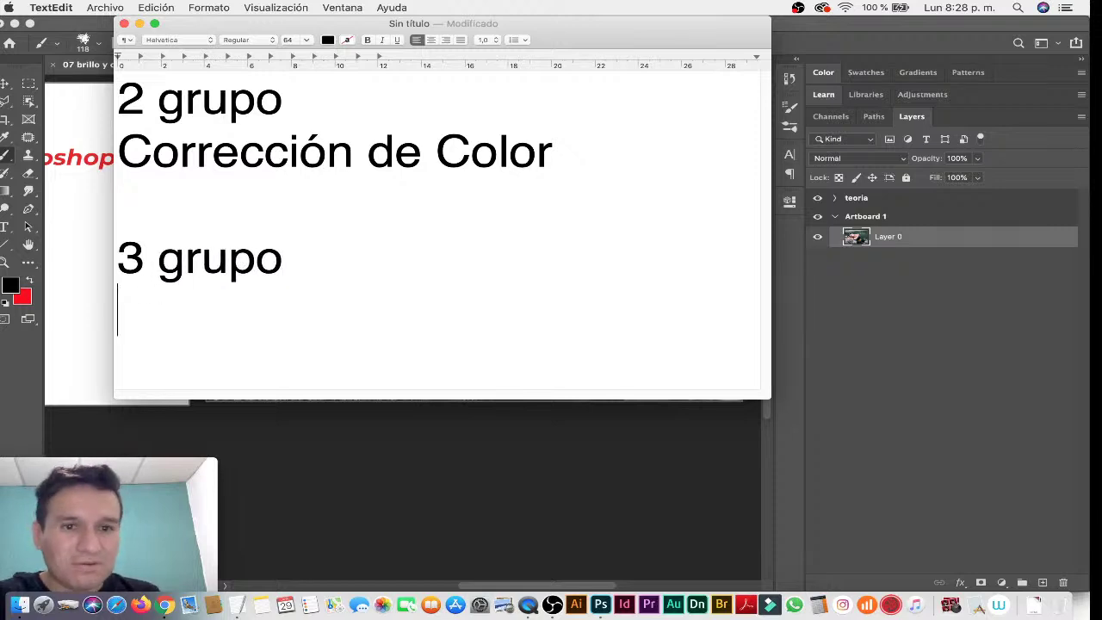
Type 'Mejorar el Color' under 3 grupo, correcting the misspellings.
key("Return")
type("Mejroar")
key("Left")
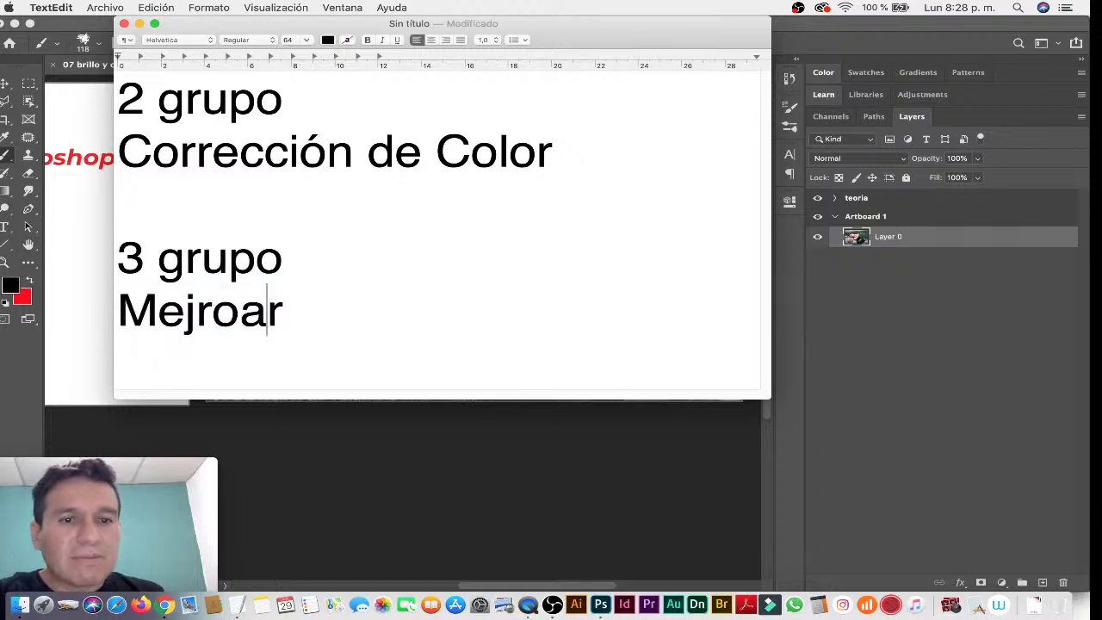
key("BackSpace")
type("r")
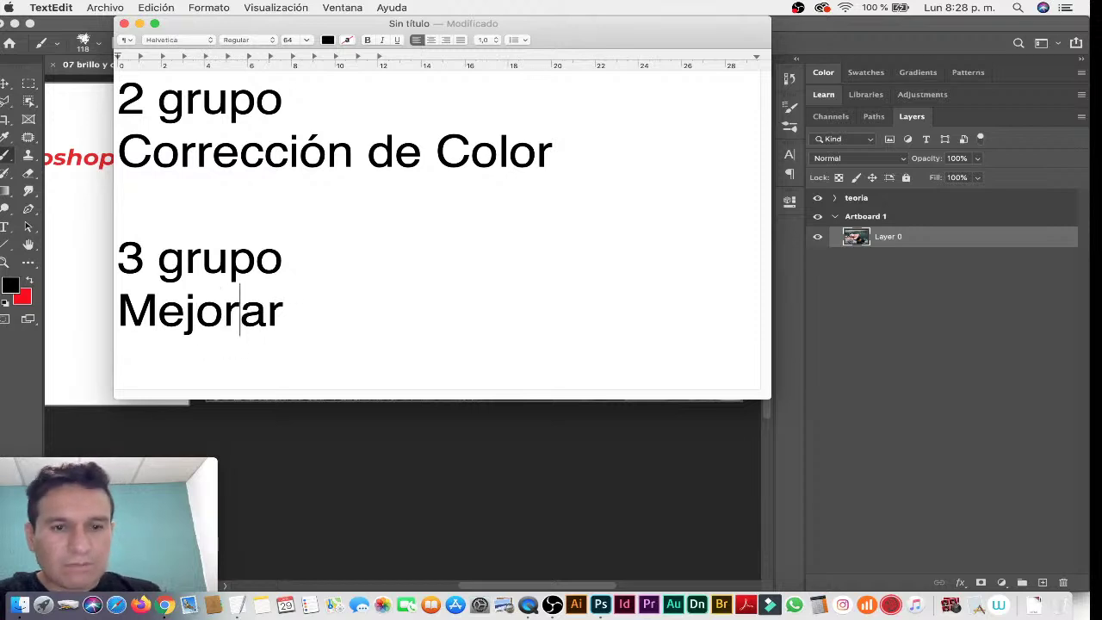
type(" el ")
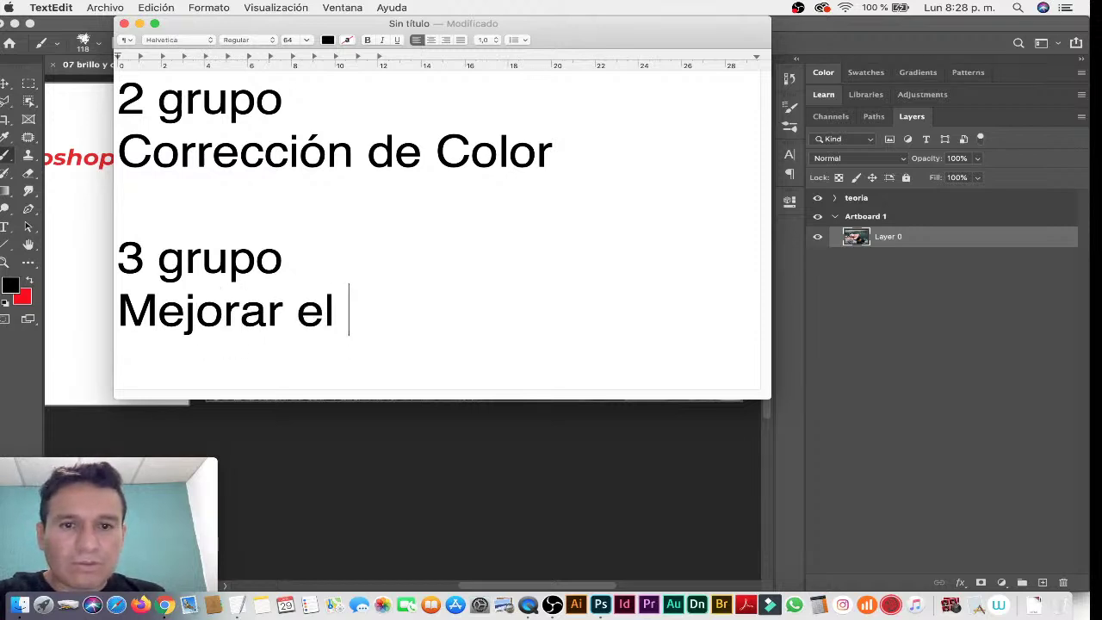
type("Ro")
key("BackSpace")
key("BackSpace")
type("Co")
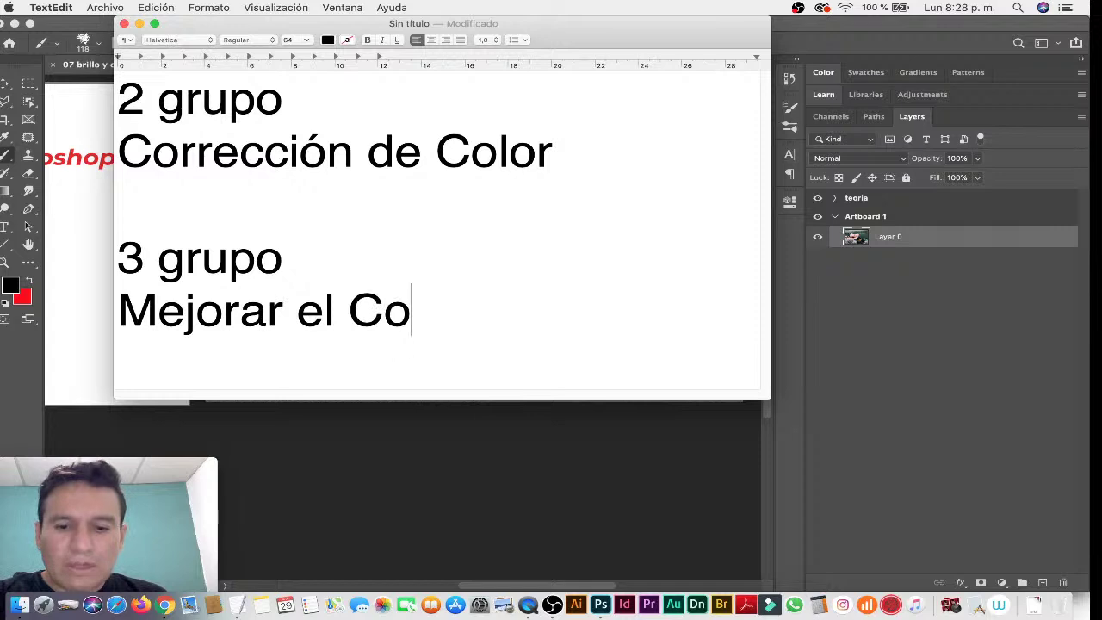
type("lor")
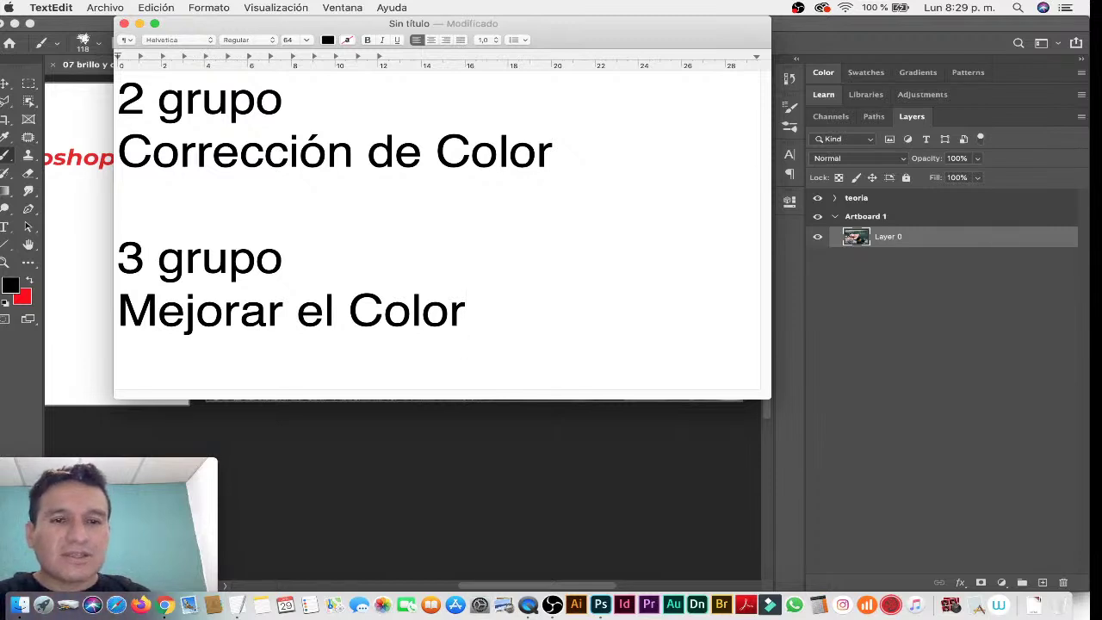
Make the '2 grupo' and '3 grupo' headings bold.
left_click_drag(297, 102, 127, 103)
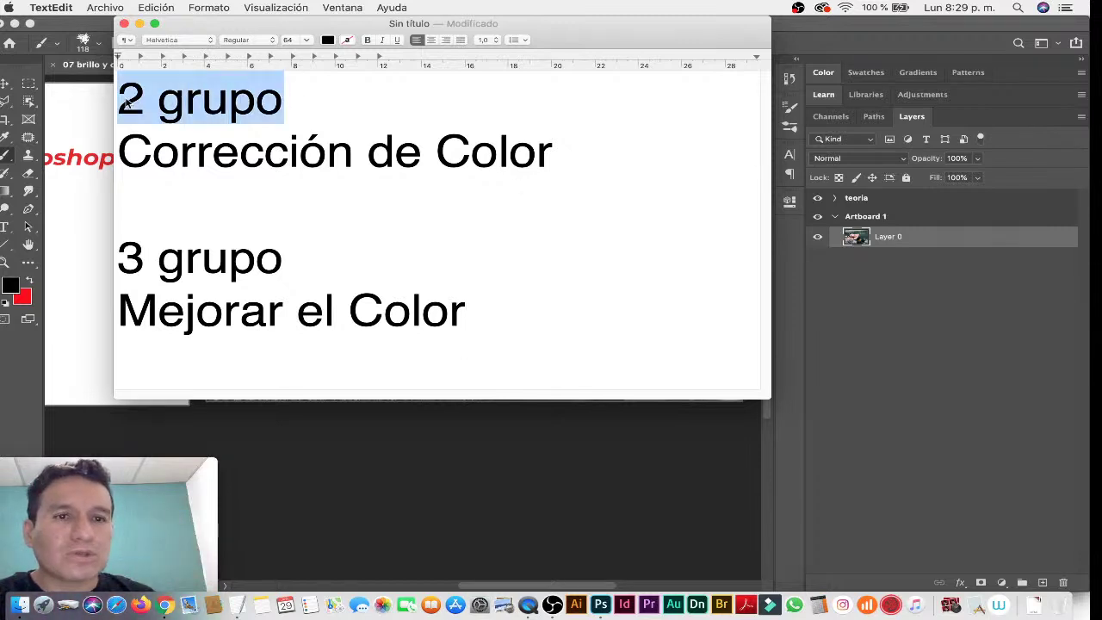
left_click(367, 40)
left_click_drag(288, 264, 61, 250)
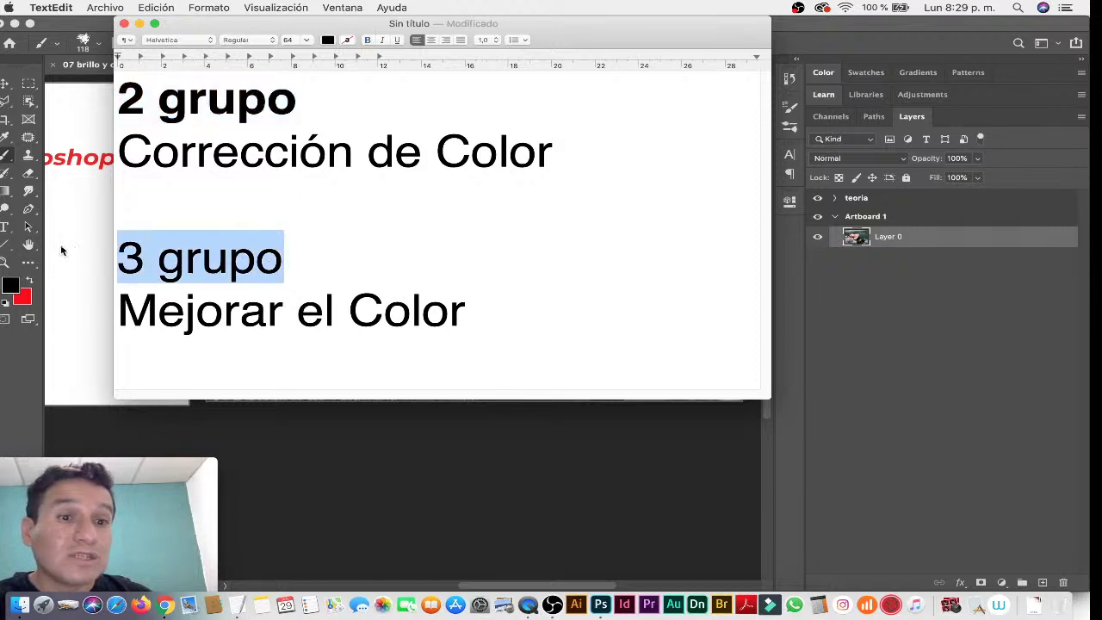
left_click(367, 40)
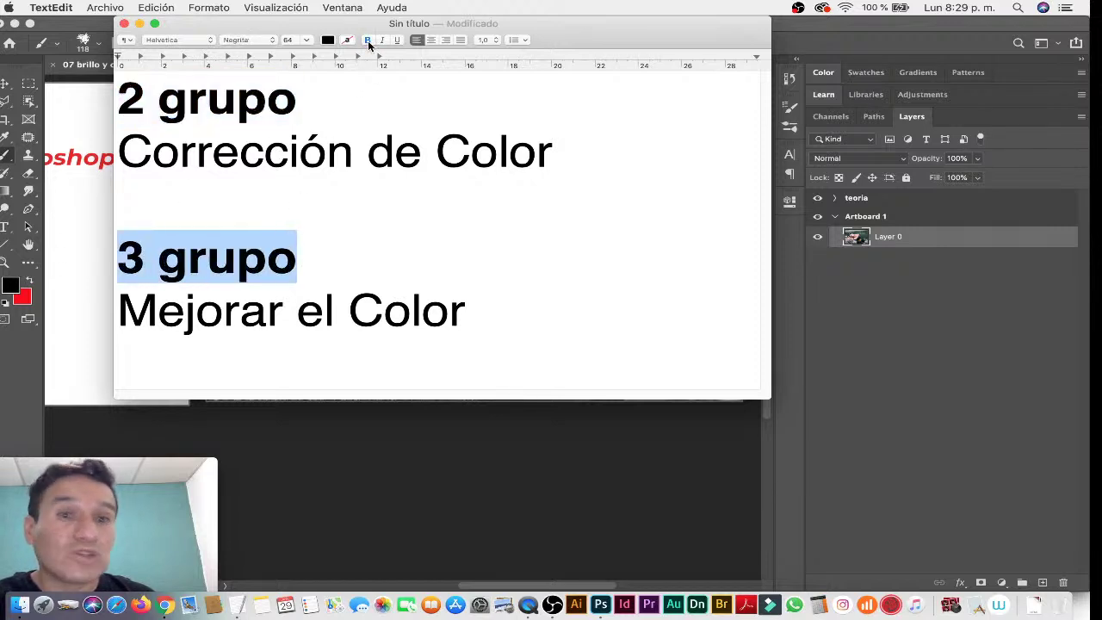
left_click(270, 265)
left_click(315, 260)
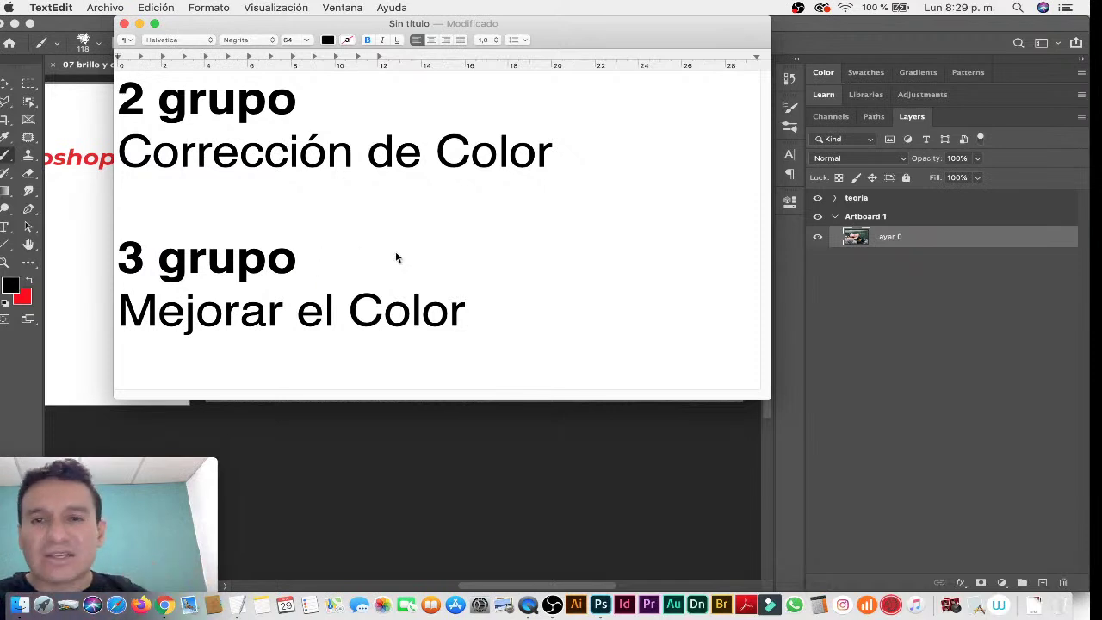
Move and resize the notes window so it no longer covers the photo.
left_click_drag(609, 26, 638, 26)
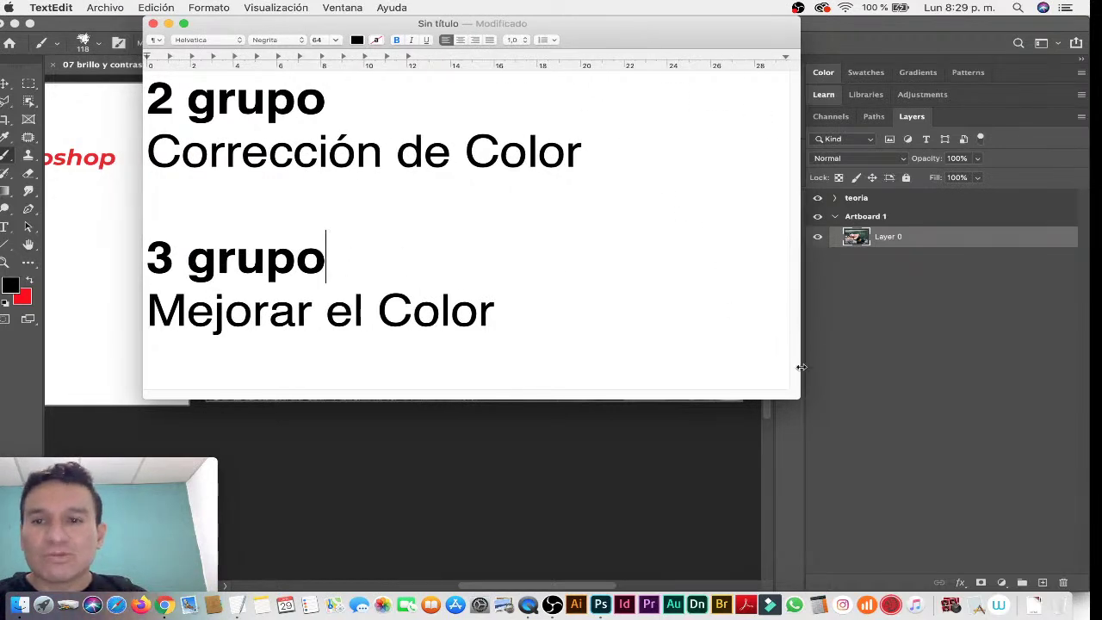
left_click_drag(791, 405, 637, 371)
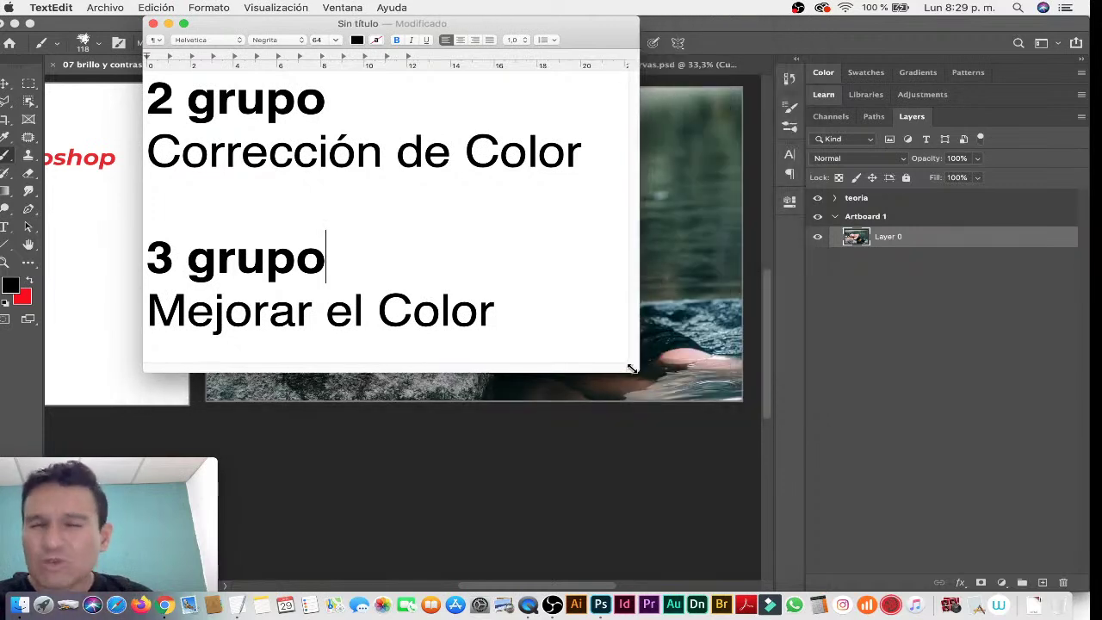
scroll(545, 251, "up", 2)
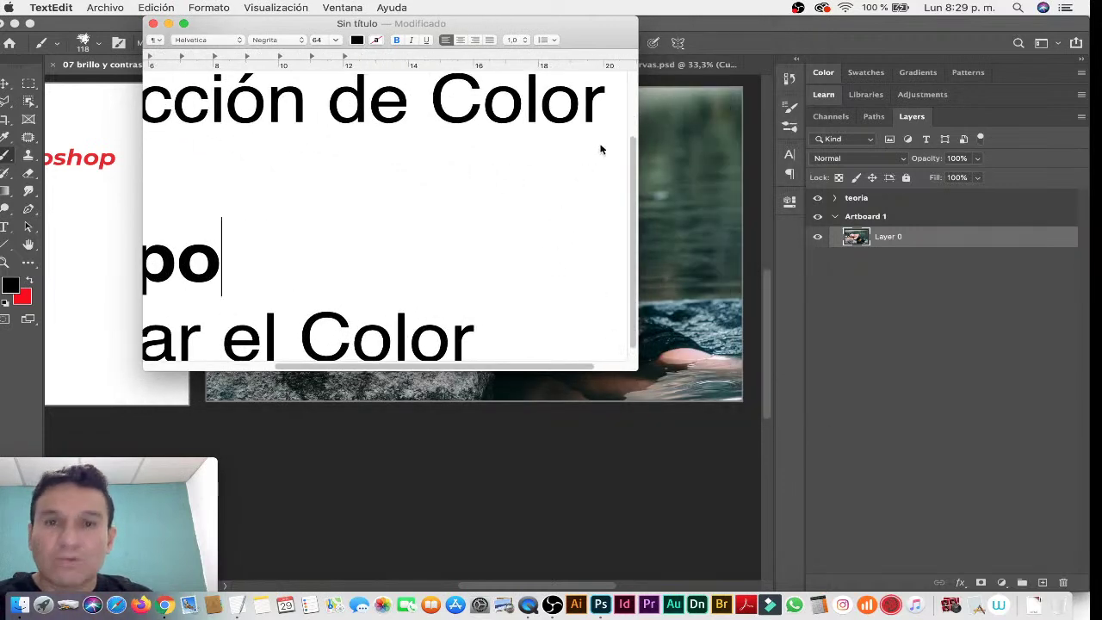
mouse_move(630, 368)
left_mouse_down()
mouse_move(923, 476)
mouse_move(864, 488)
left_mouse_up()
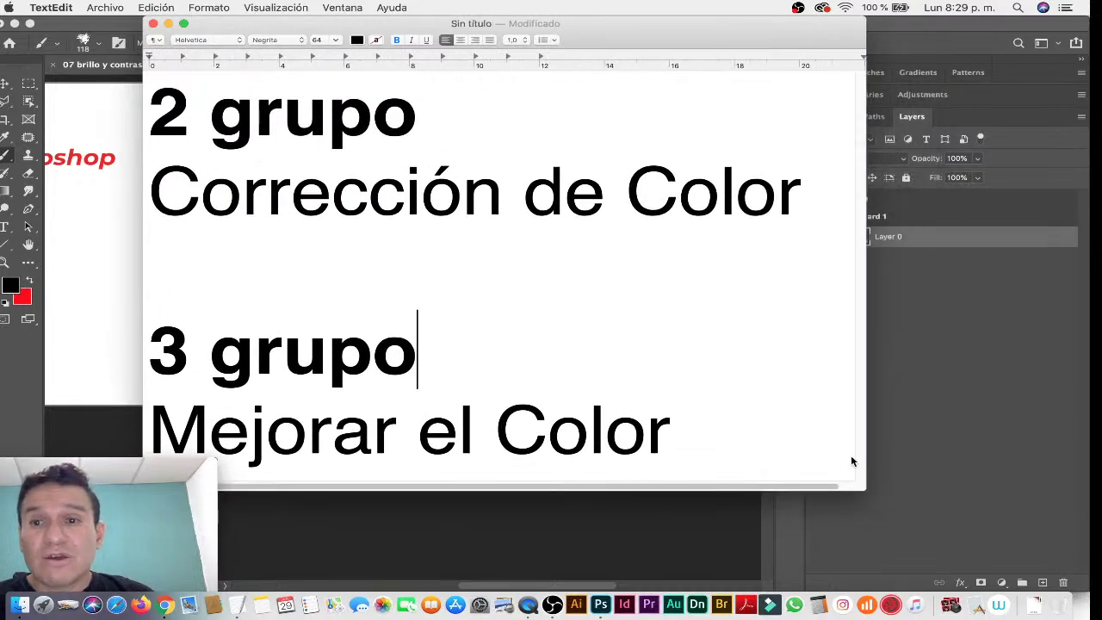
left_click_drag(626, 26, 692, 26)
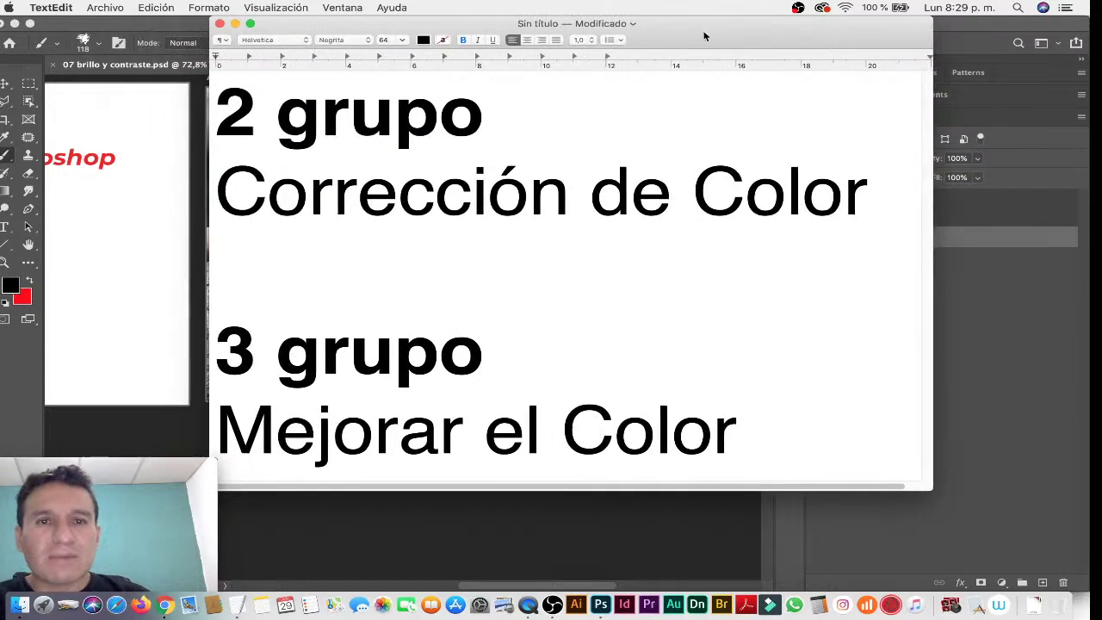
Set all the notes text to size 45, refit the window, and return to Photoshop.
key("super+a")
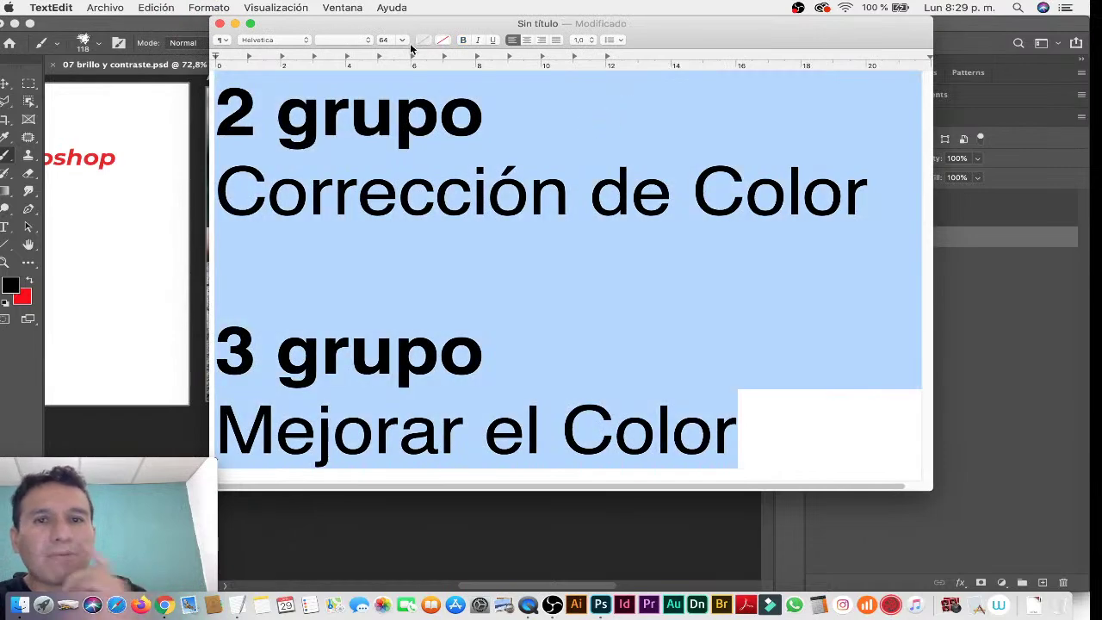
left_click(389, 40)
type("45")
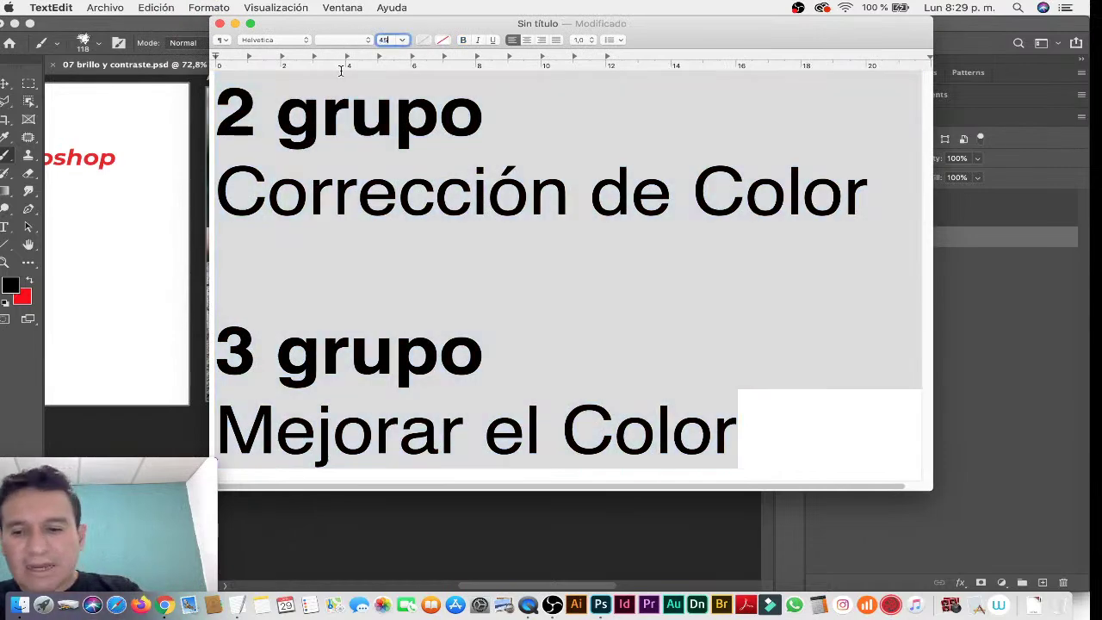
key("Return")
left_click(746, 304)
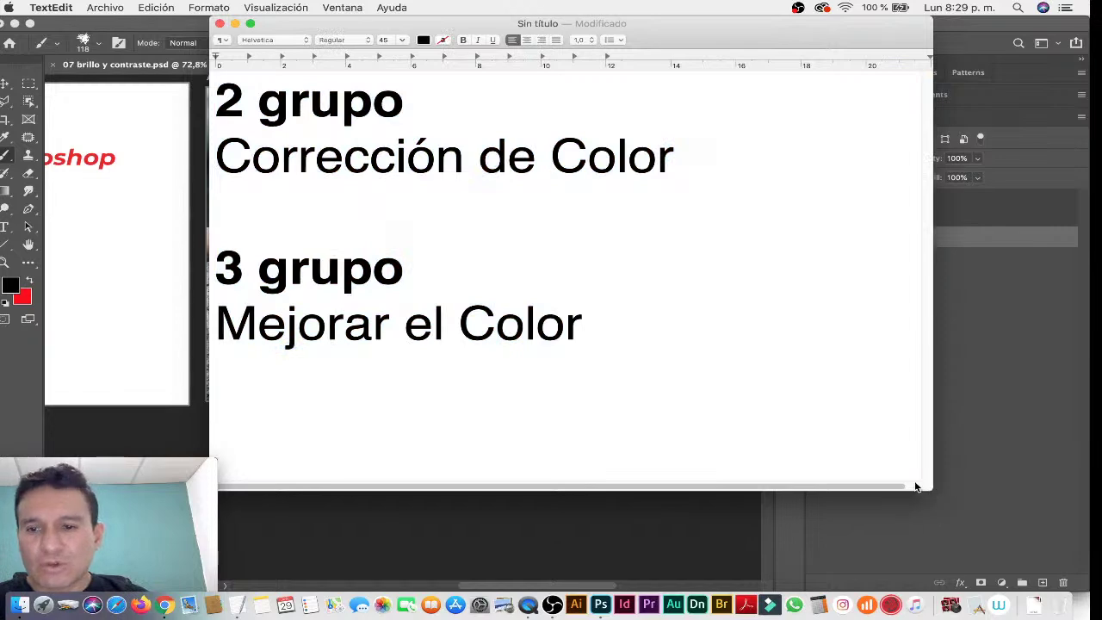
left_click_drag(915, 486, 714, 361)
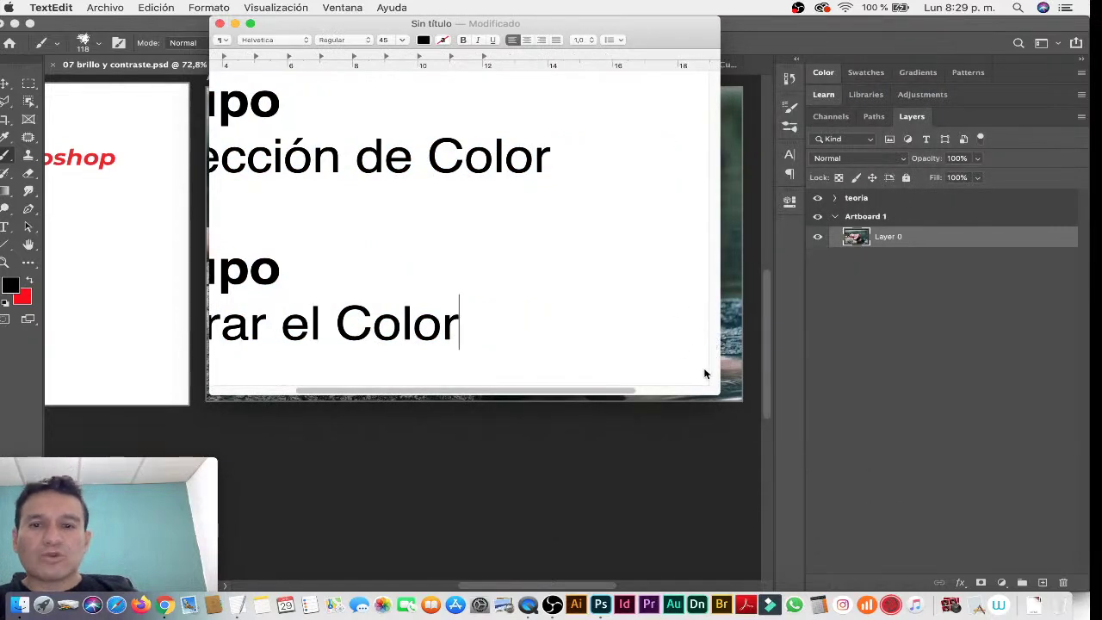
left_click_drag(718, 395, 983, 393)
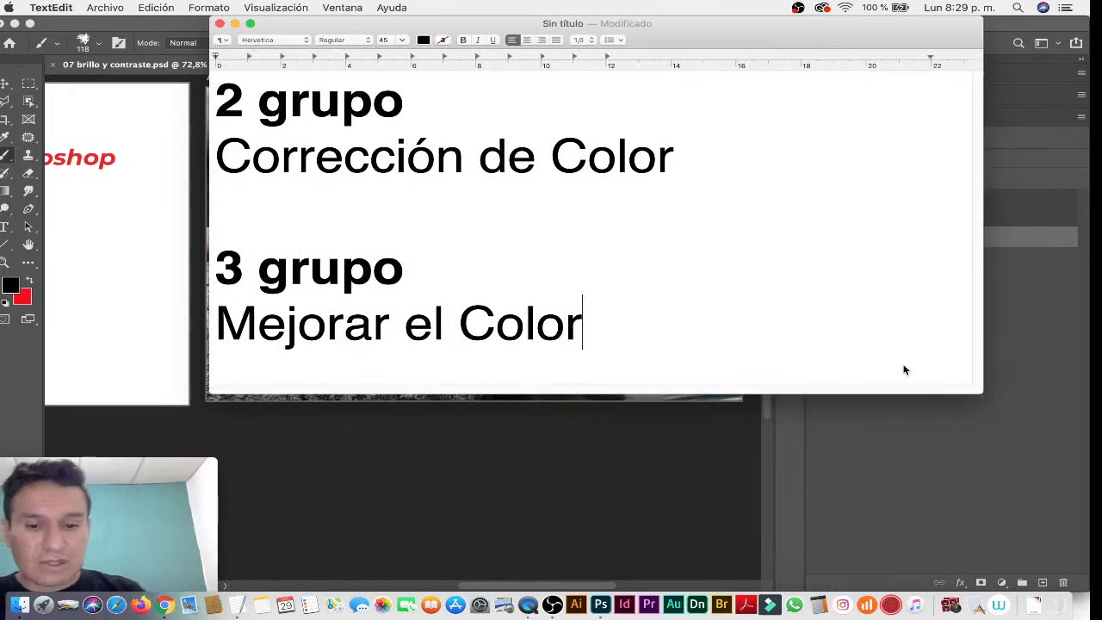
key("super+Tab")
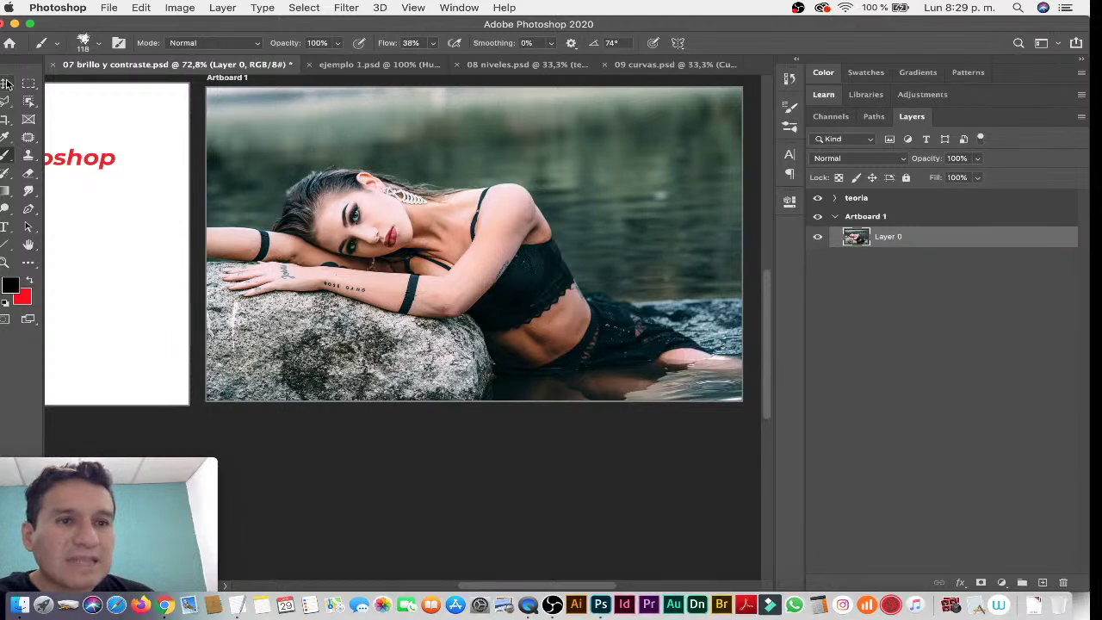
With the Move tool active, add a Brightness/Contrast adjustment layer above Layer 0.
left_click(4, 85)
left_click(60, 82)
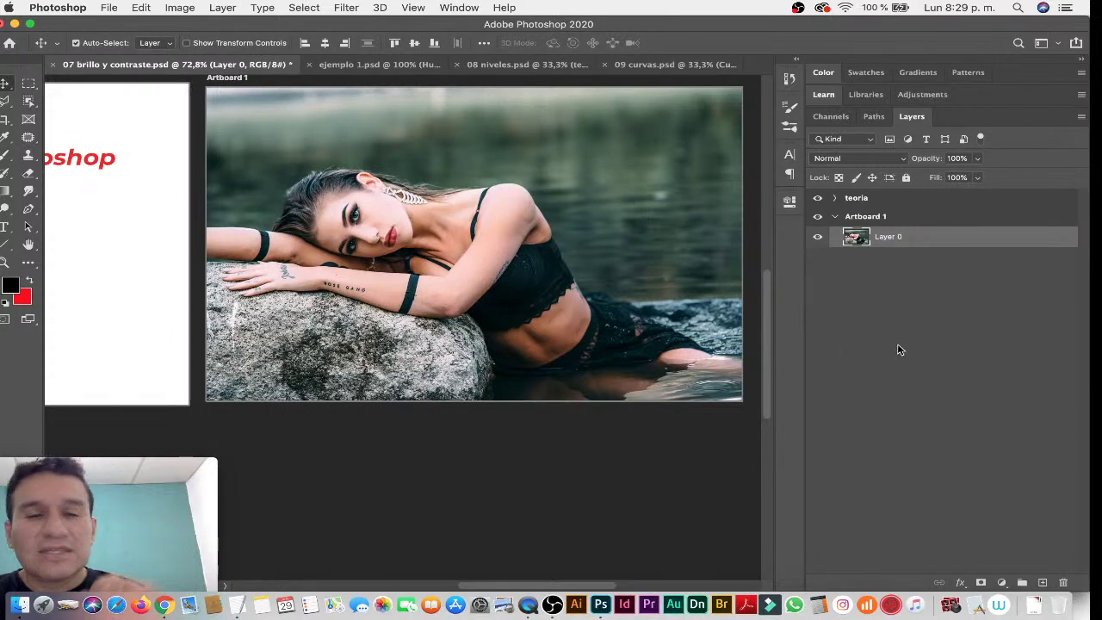
left_click(1001, 584)
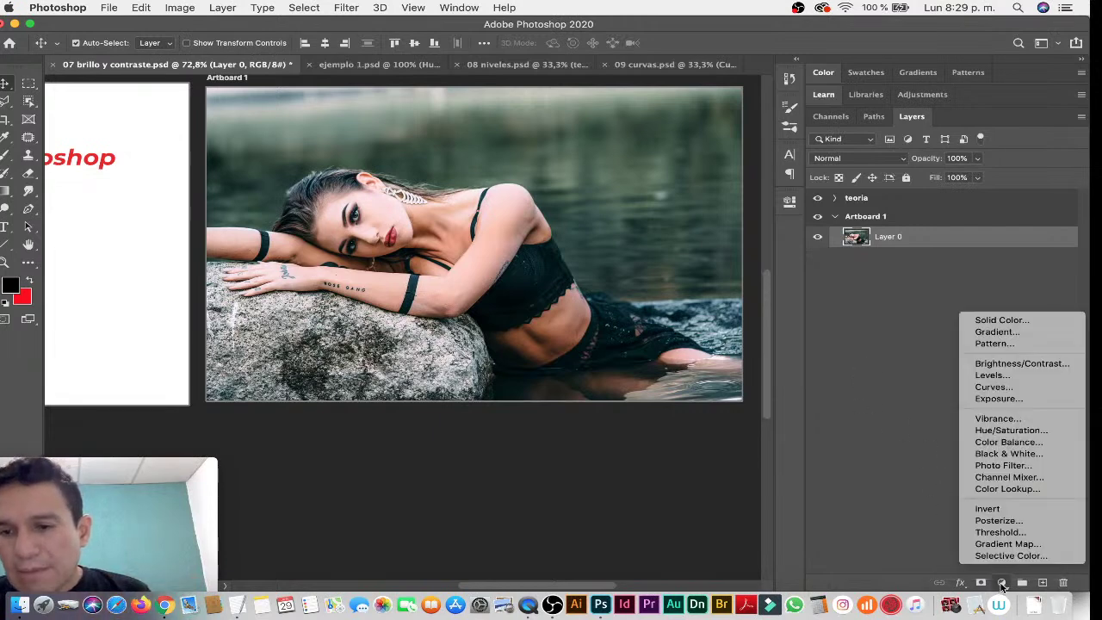
left_click(1030, 364)
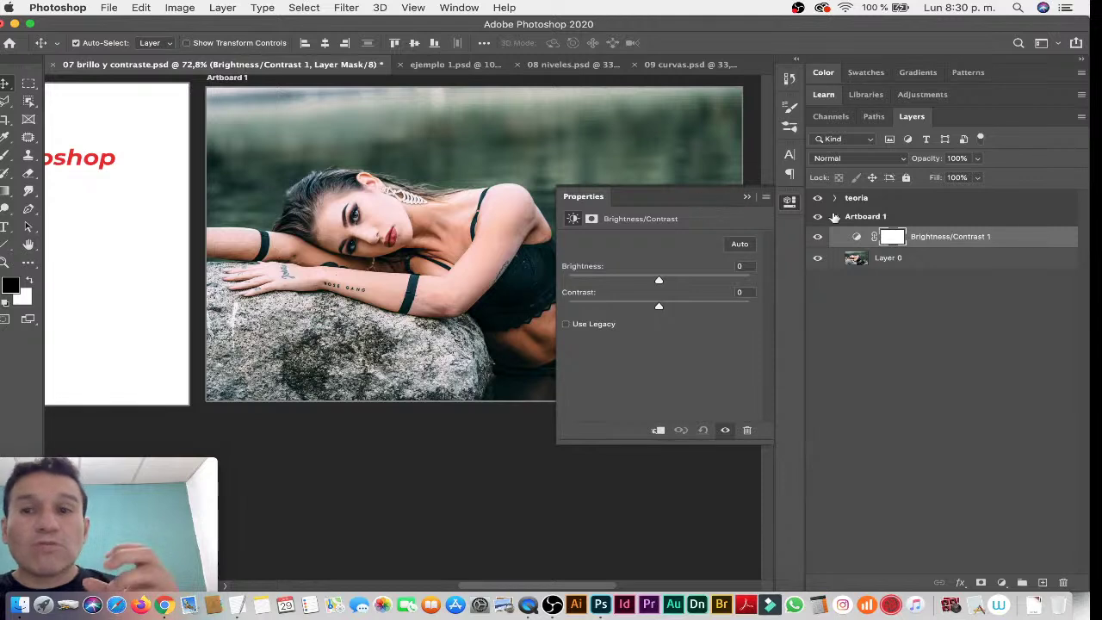
left_click(1001, 582)
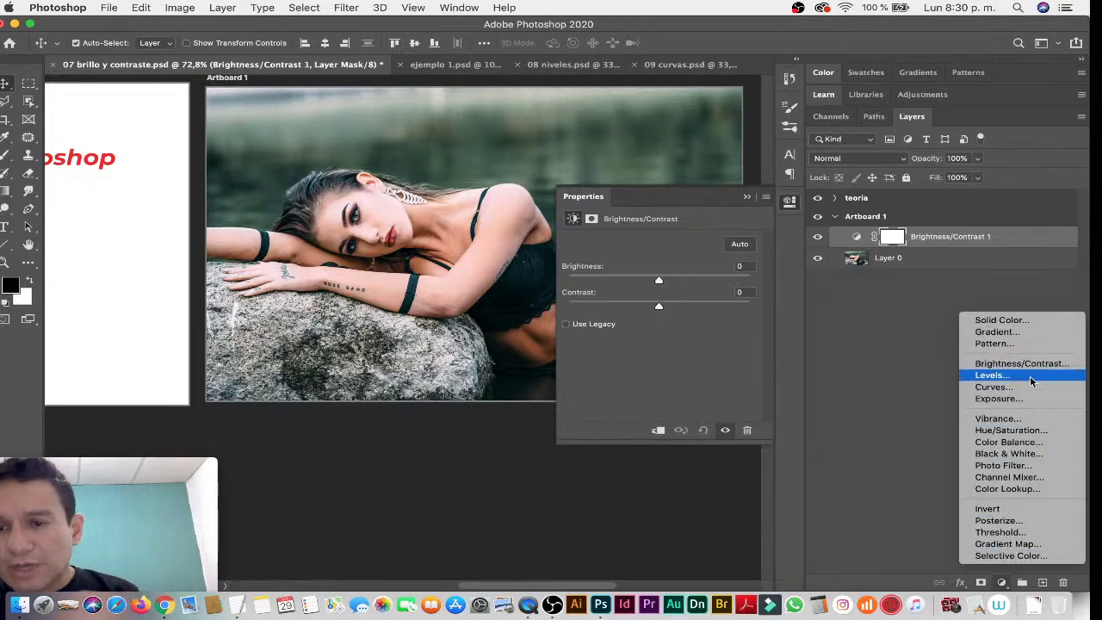
left_click(720, 341)
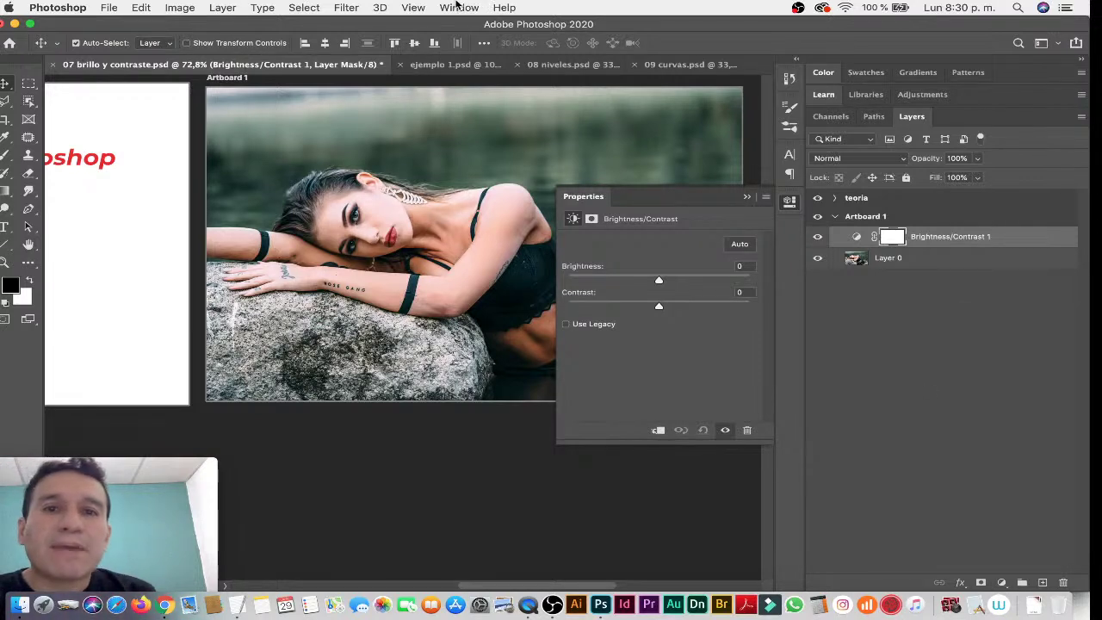
Show the Histogram panel and float it on its own just below the portrait.
left_click(458, 7)
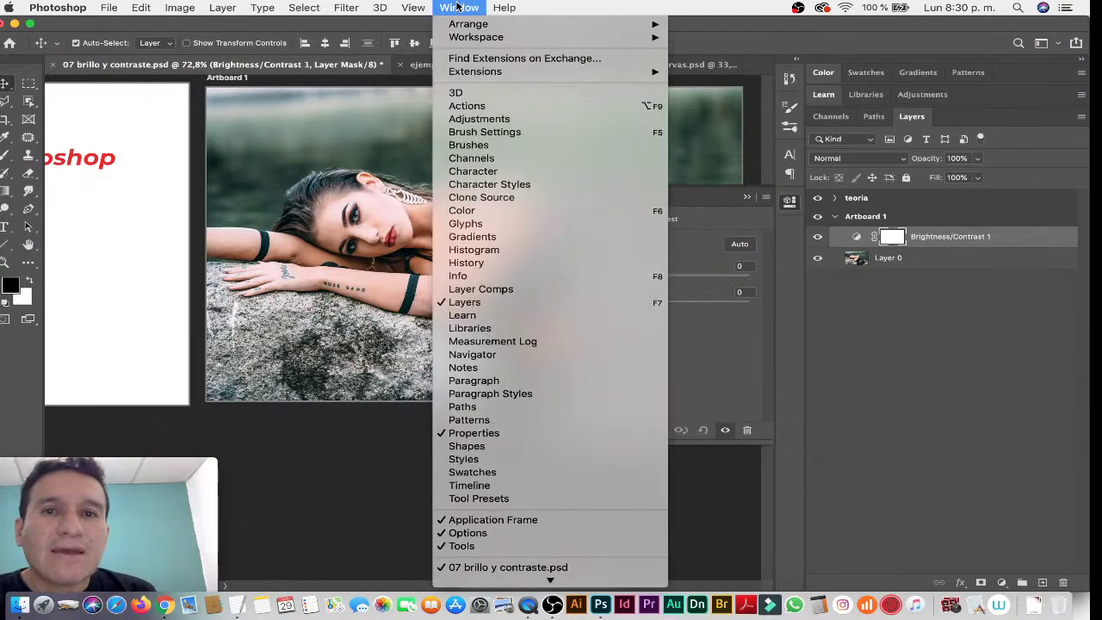
left_click(529, 250)
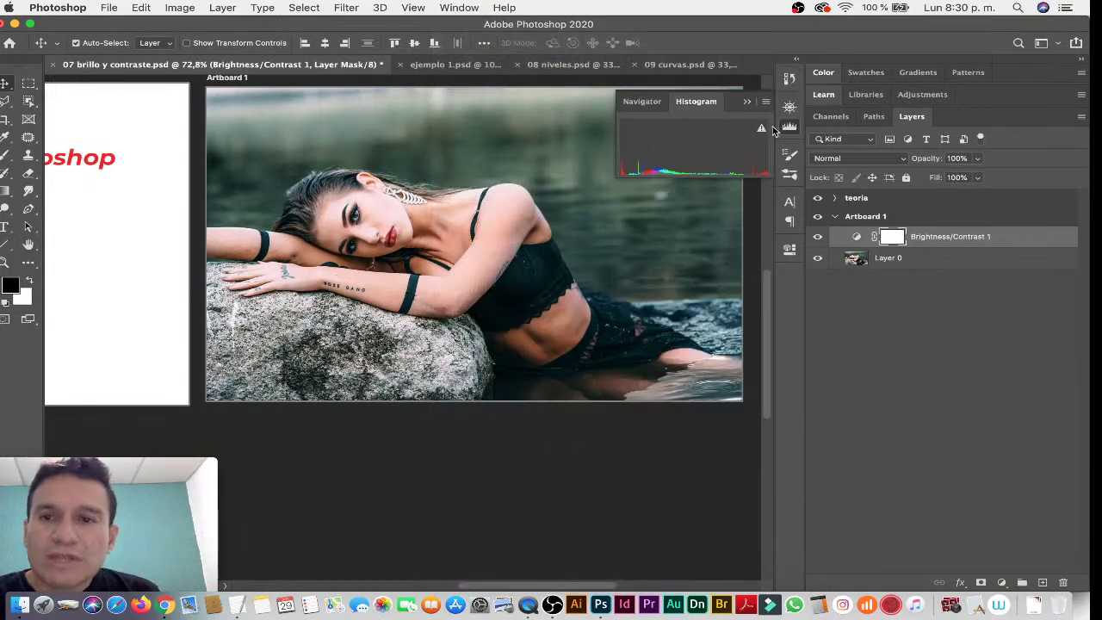
left_click_drag(702, 103, 826, 346)
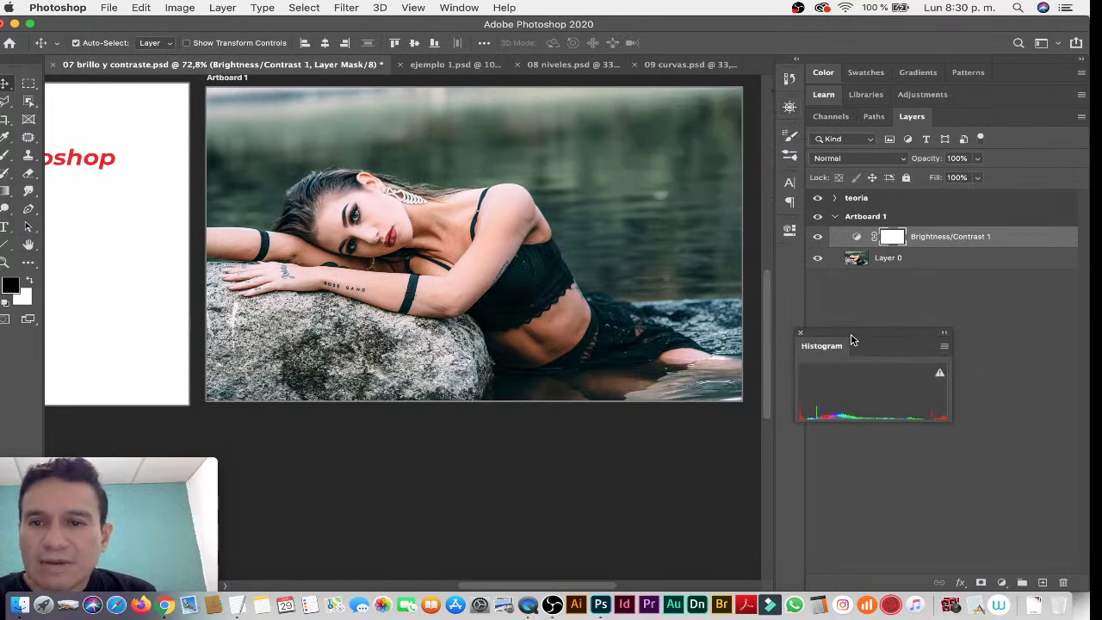
mouse_move(852, 335)
left_mouse_down()
mouse_move(327, 444)
mouse_move(320, 432)
left_mouse_up()
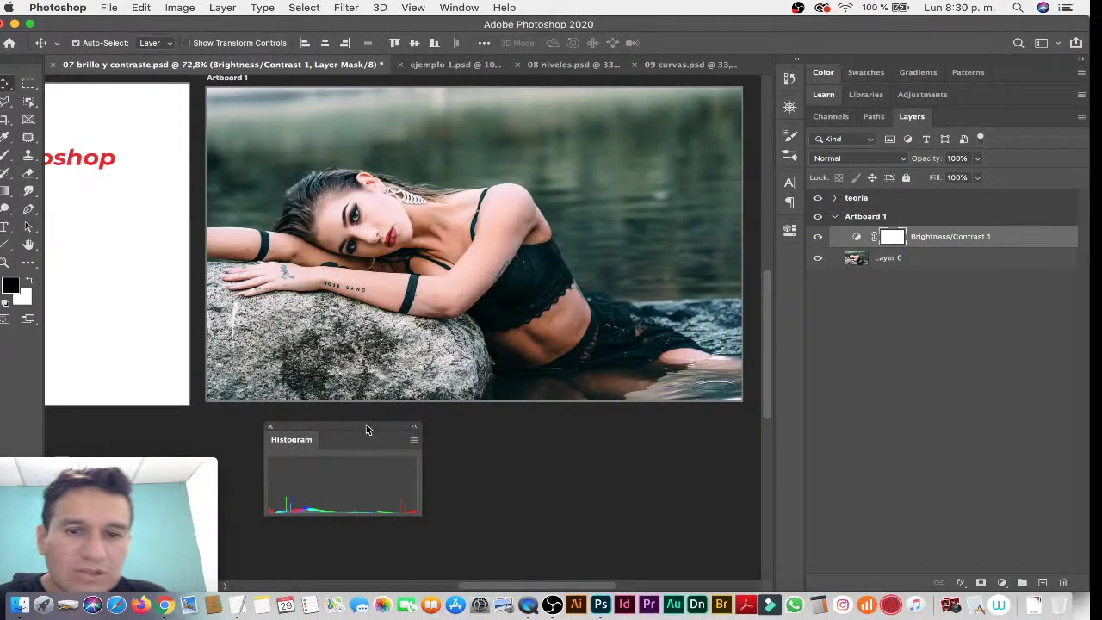
left_click_drag(365, 433, 353, 421)
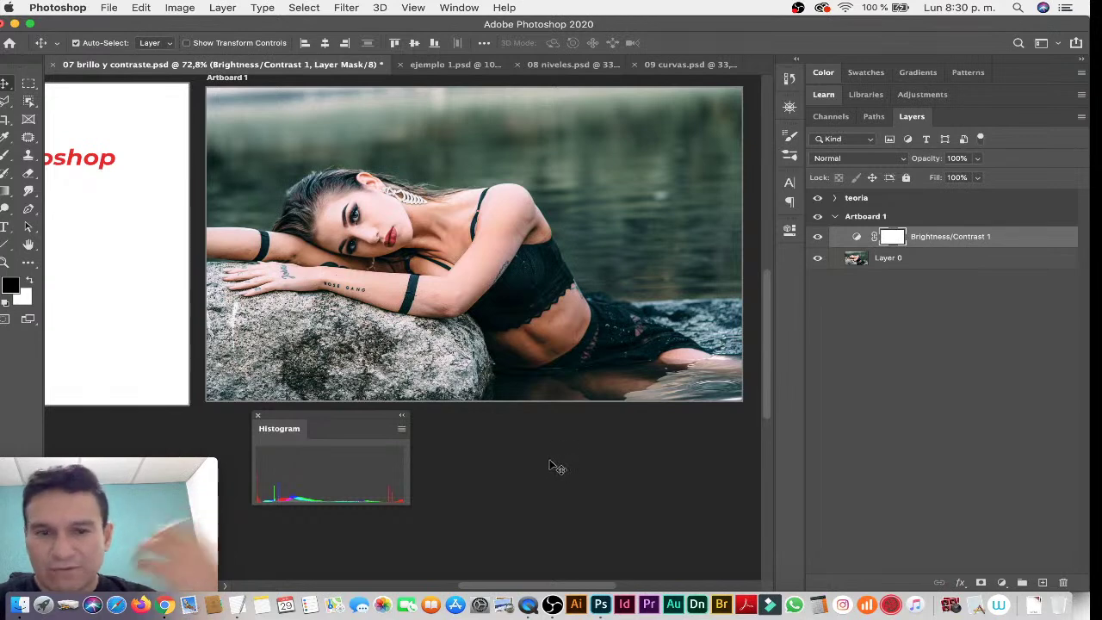
Save the '07 brillo y contraste' document and make Layer 0 the active layer.
key("super+s")
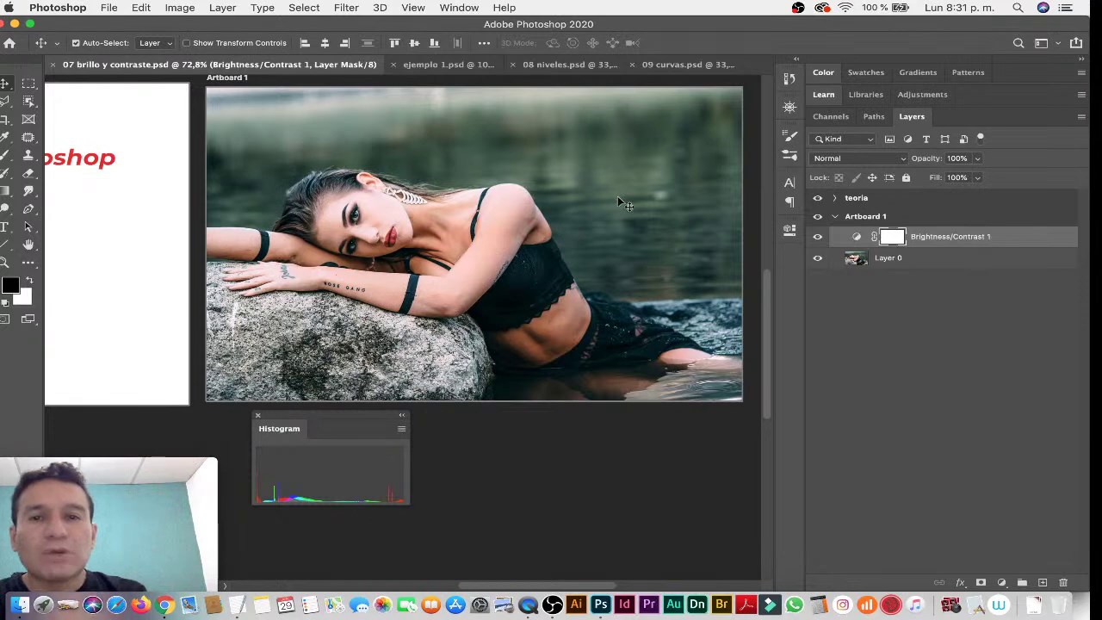
left_click(856, 264)
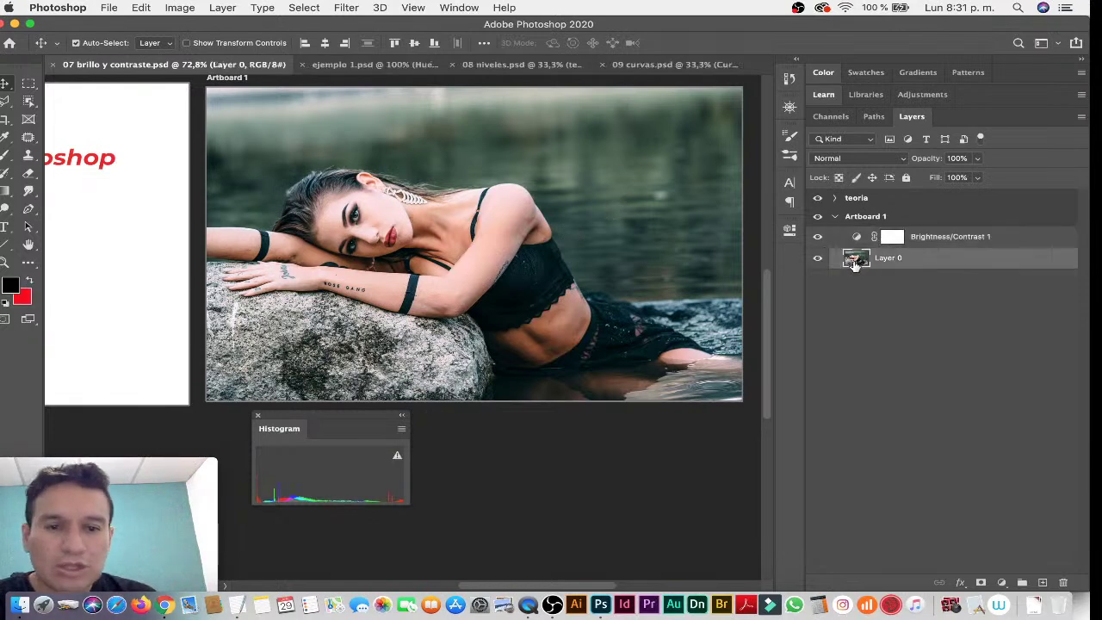
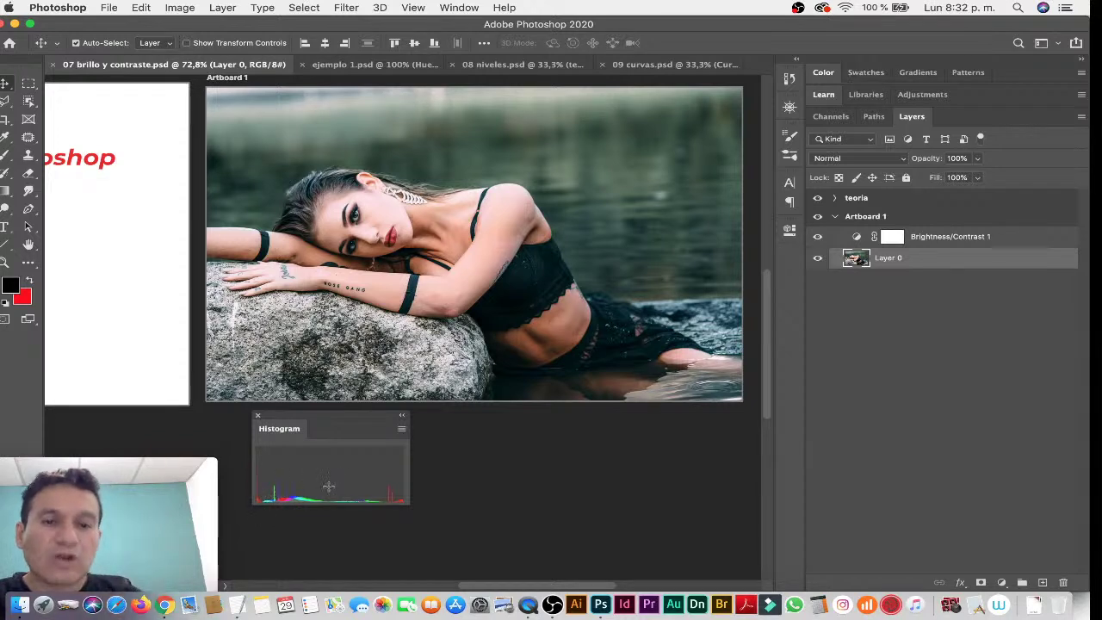
Open the Brightness/Contrast 1 settings and set brightness to 19.
left_click(855, 240)
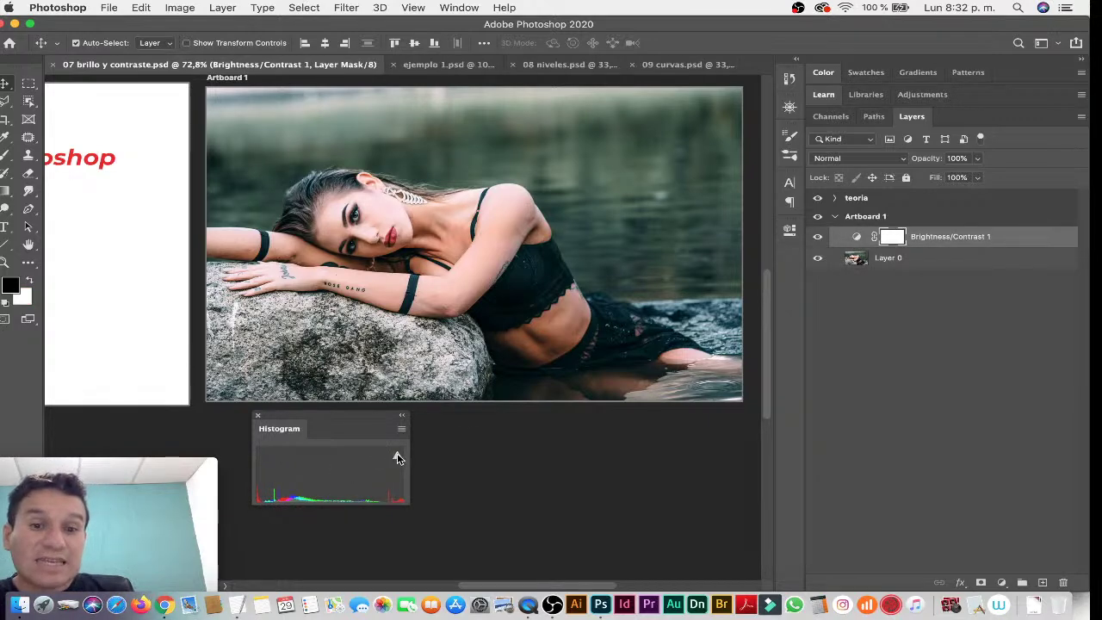
left_click(397, 454)
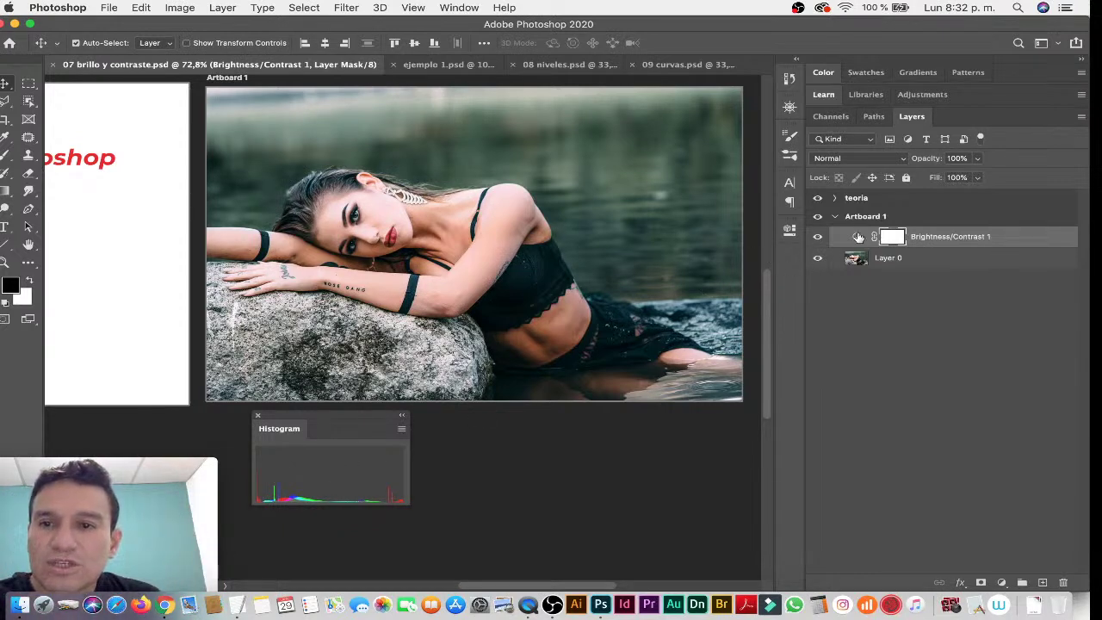
left_click(853, 239)
double_click(855, 239)
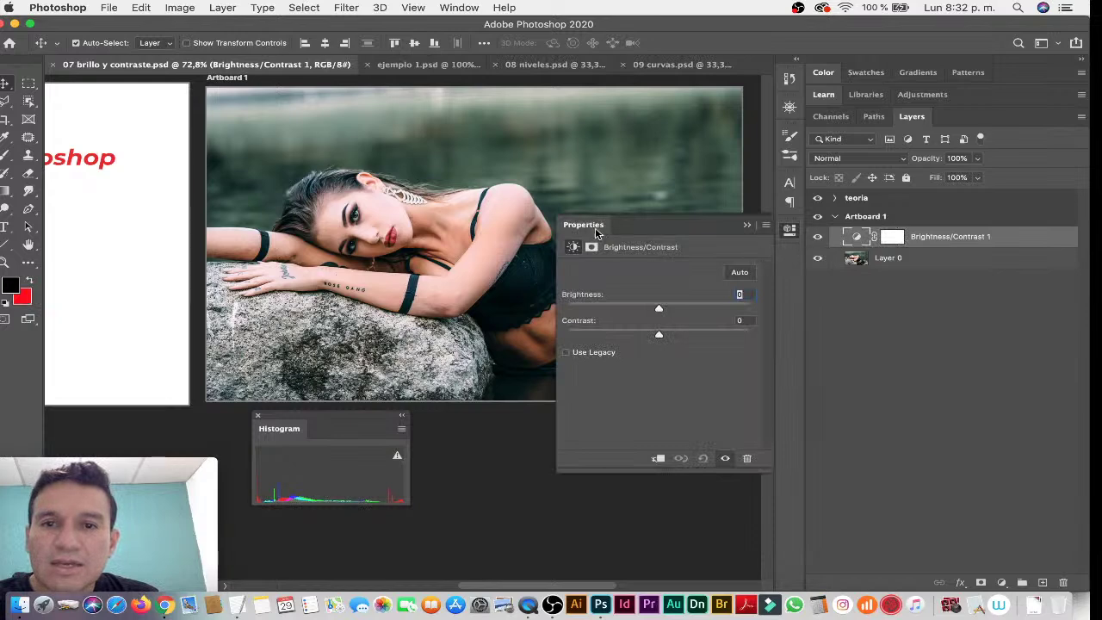
mouse_move(595, 227)
left_mouse_down()
mouse_move(514, 256)
mouse_move(886, 285)
left_mouse_up()
mouse_move(921, 381)
left_mouse_down()
mouse_move(875, 385)
mouse_move(952, 381)
mouse_move(903, 391)
mouse_move(907, 401)
left_mouse_up()
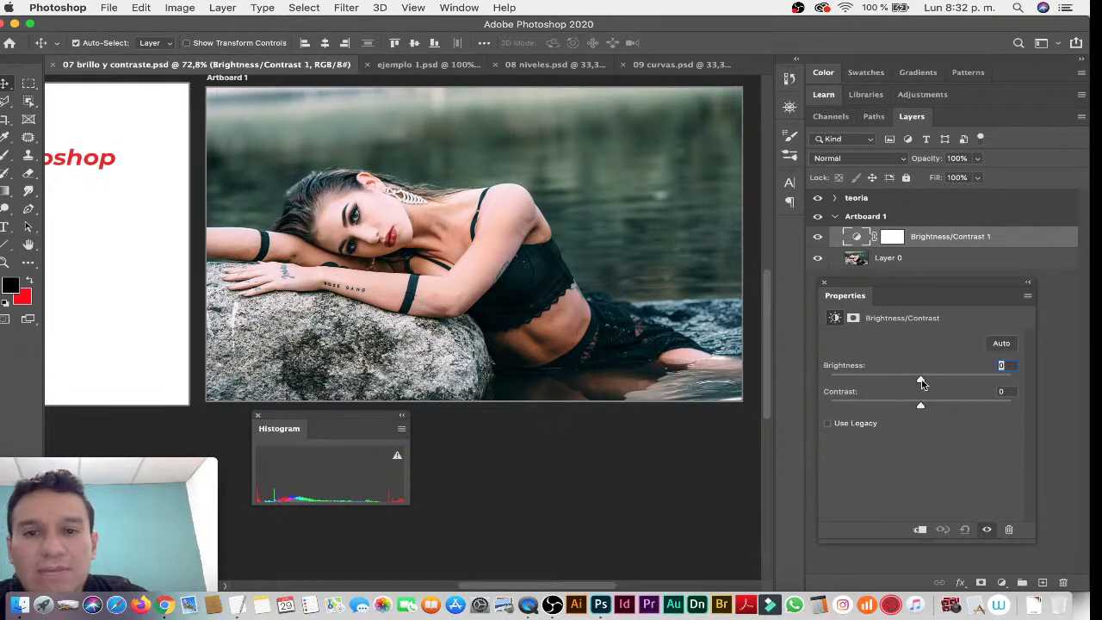
left_click_drag(924, 380, 931, 380)
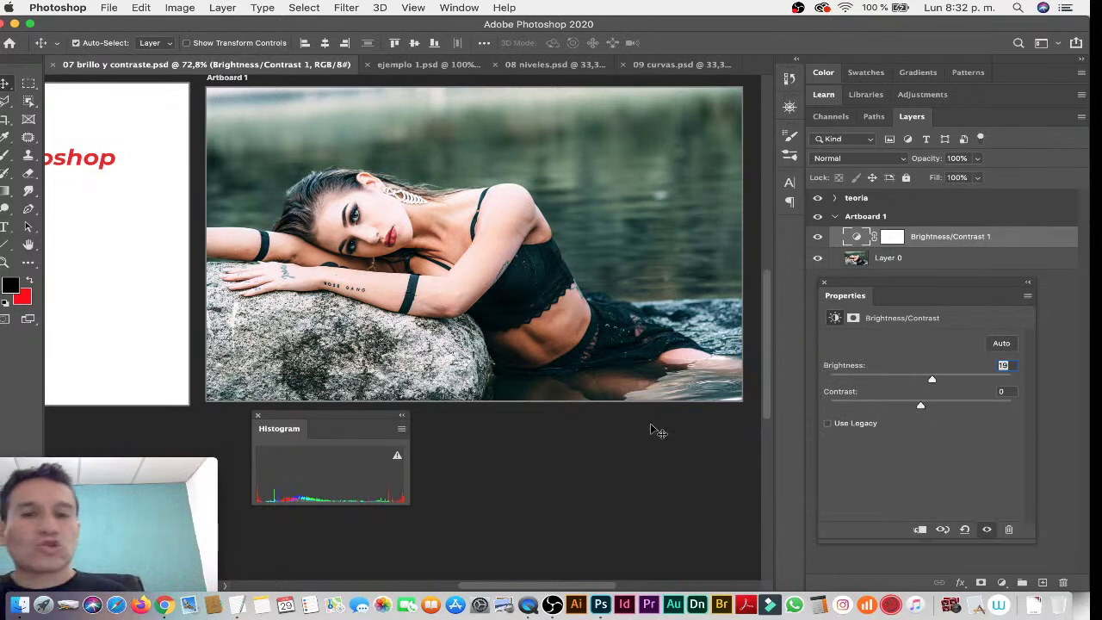
Set the Brightness/Contrast contrast to -5.
key("ctrl+plus")
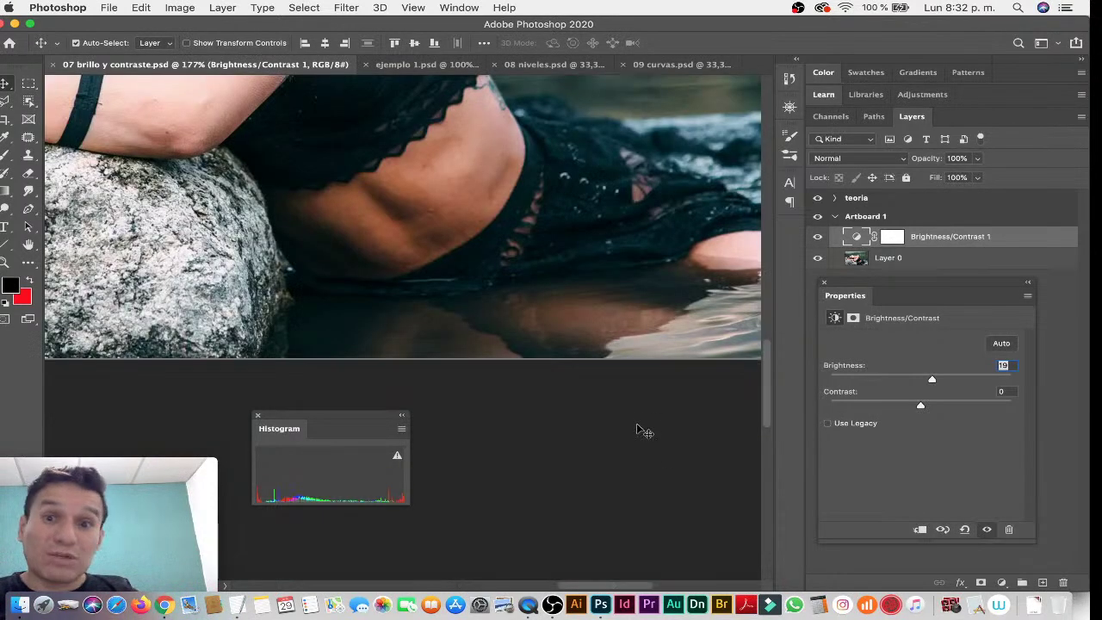
key("ctrl+0")
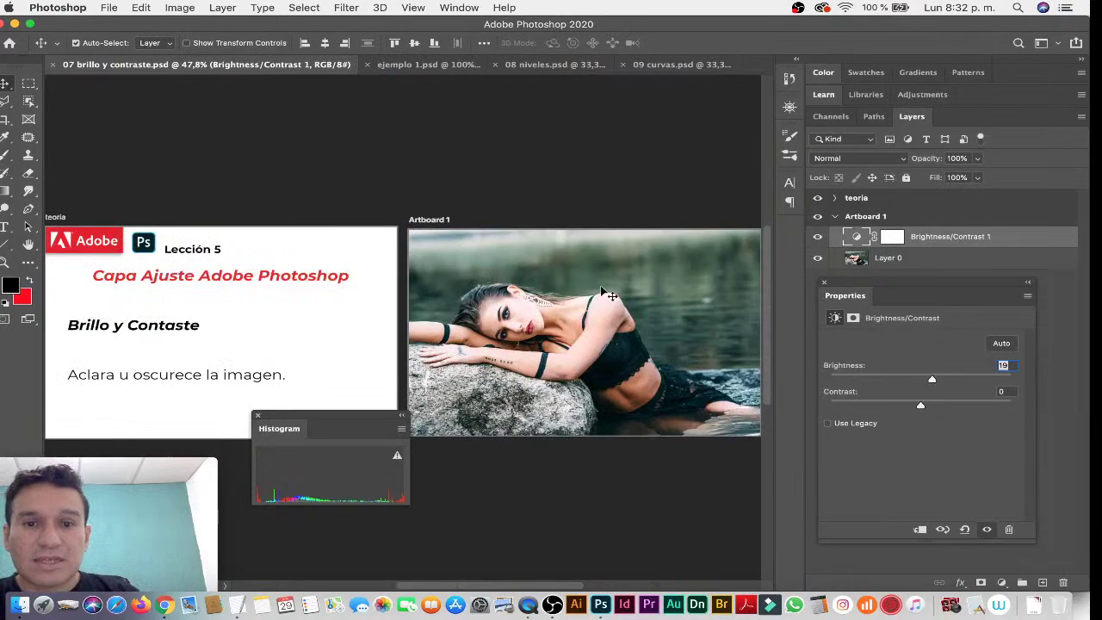
scroll(608, 297, "up", 2, "alt")
scroll(656, 315, "up", 2, "alt")
scroll(602, 275, "up", 2, "alt")
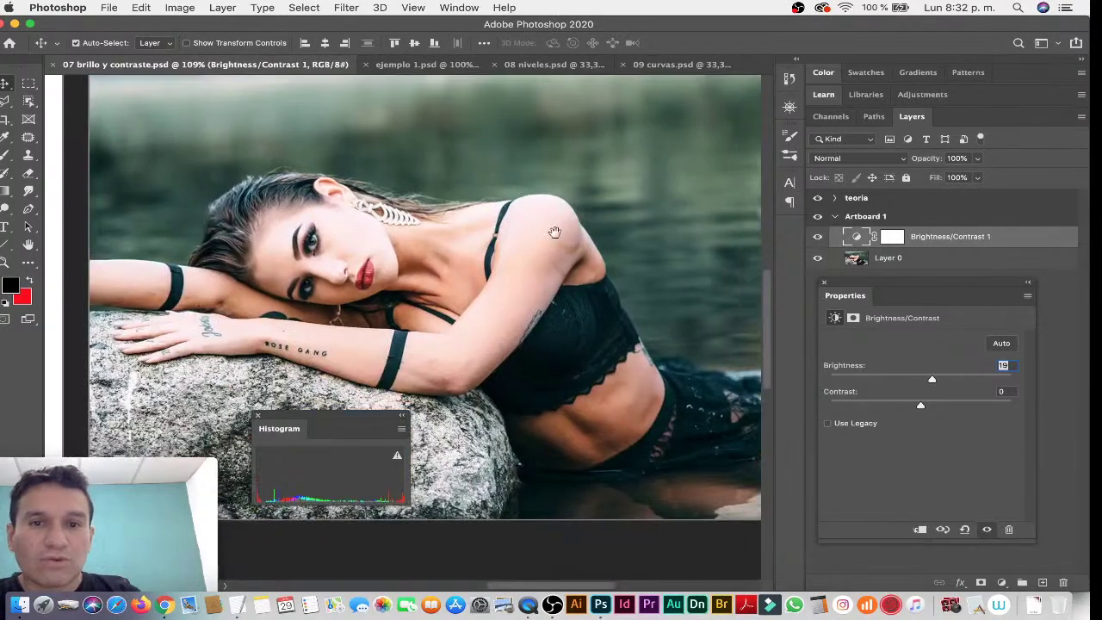
scroll(533, 237, "down", 1, "alt")
mouse_move(541, 233)
left_mouse_down()
mouse_move(460, 222)
mouse_move(504, 229)
left_mouse_up()
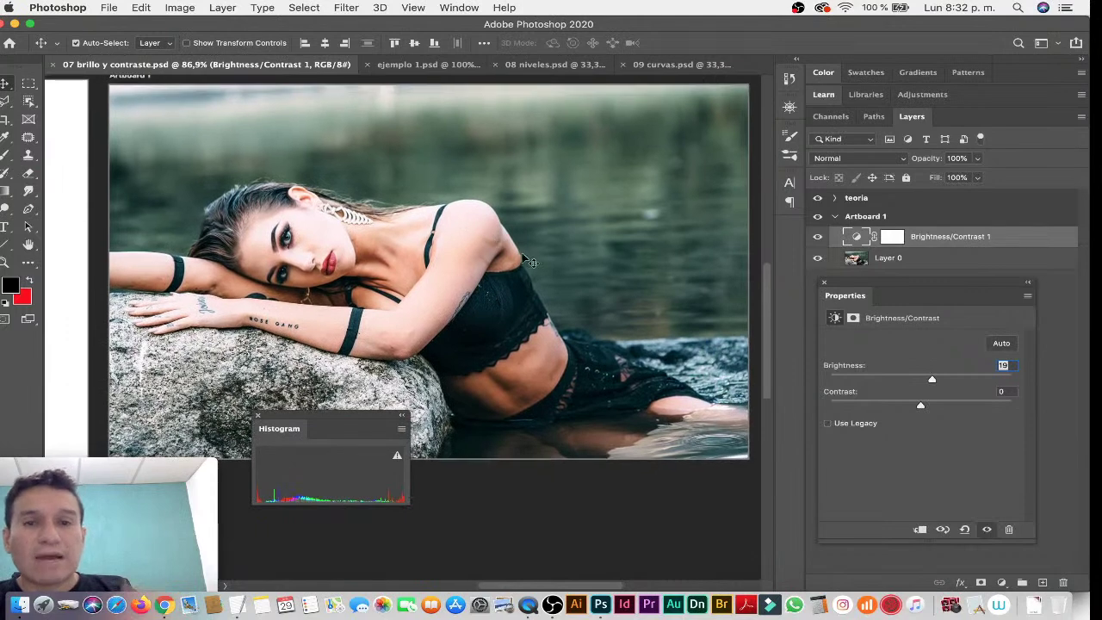
left_click_drag(327, 428, 314, 481)
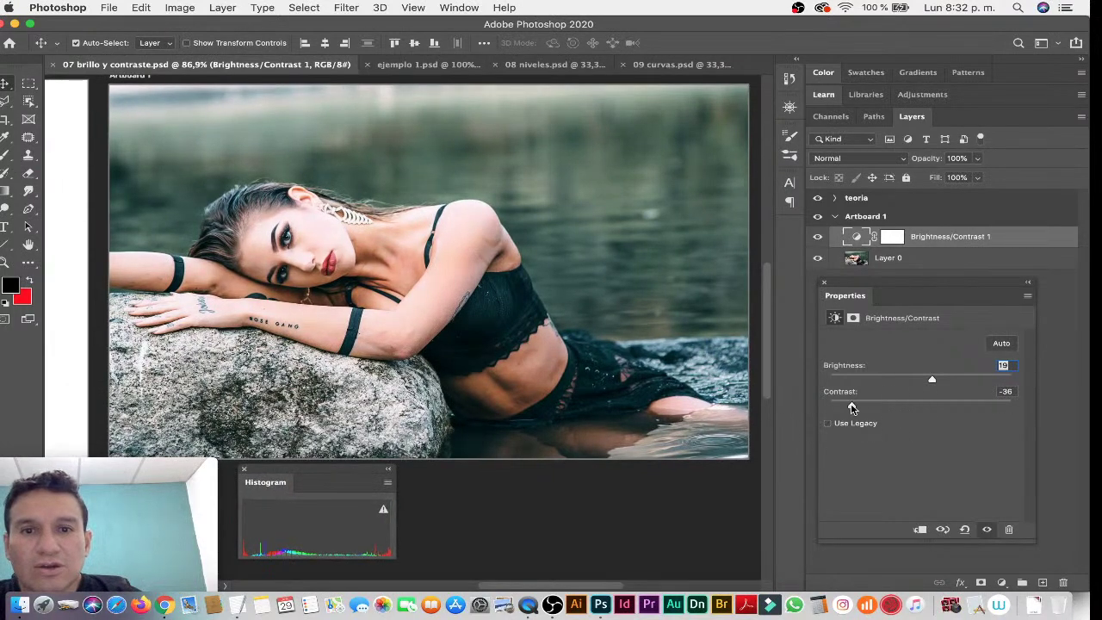
mouse_move(889, 406)
left_mouse_down()
mouse_move(990, 402)
mouse_move(937, 405)
mouse_move(981, 408)
left_mouse_up()
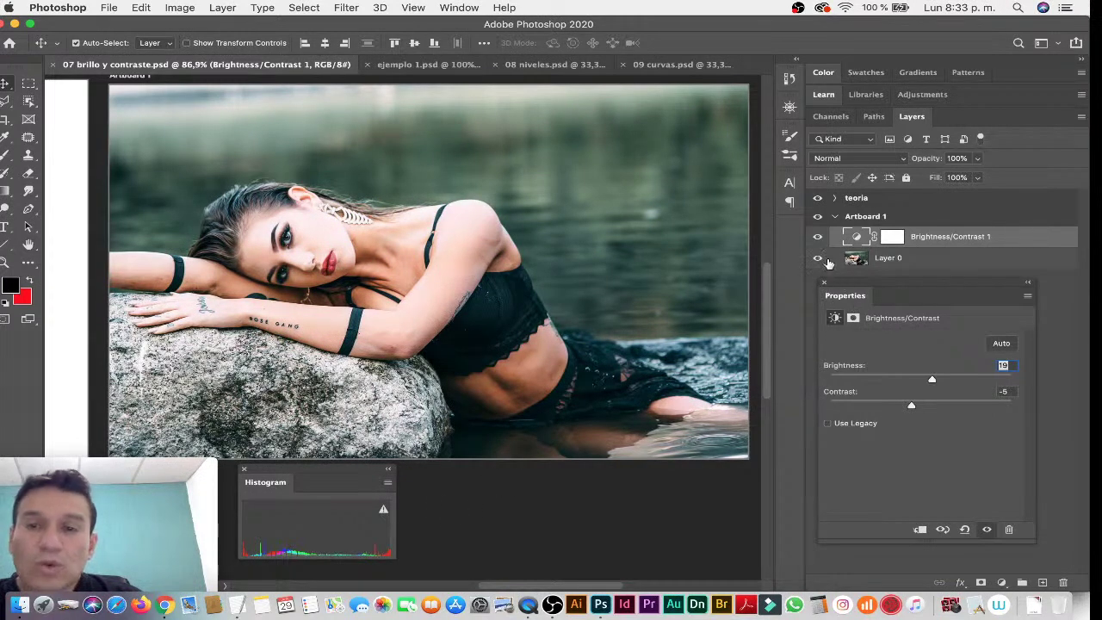
Collapse Properties and toggle Brightness/Contrast 1 visibility several times, ending with it hidden.
left_click(1029, 284)
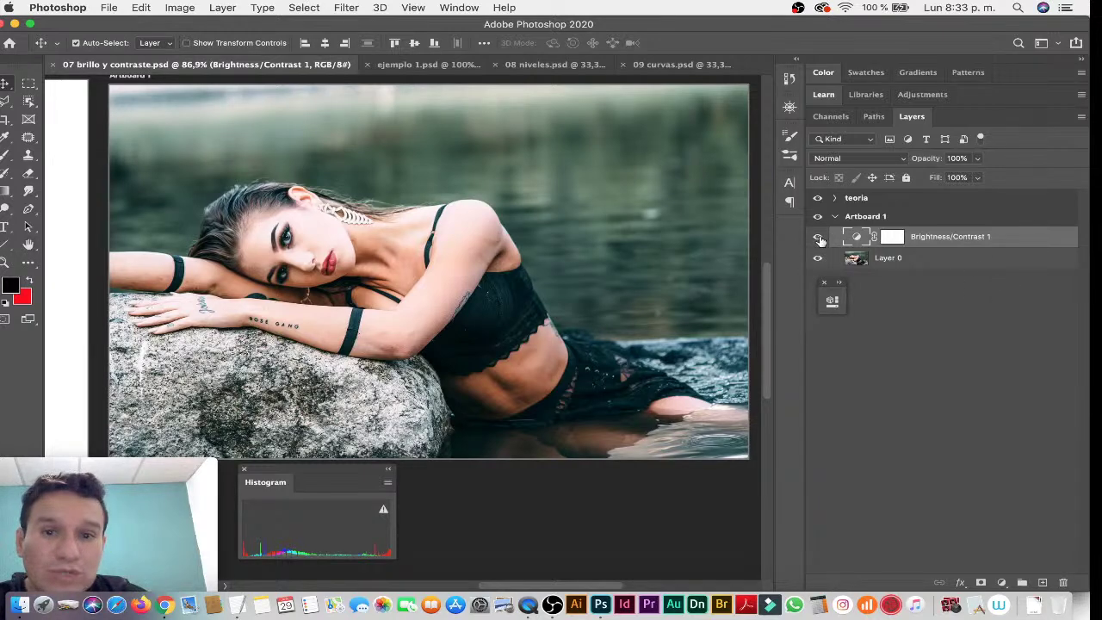
left_click(818, 237)
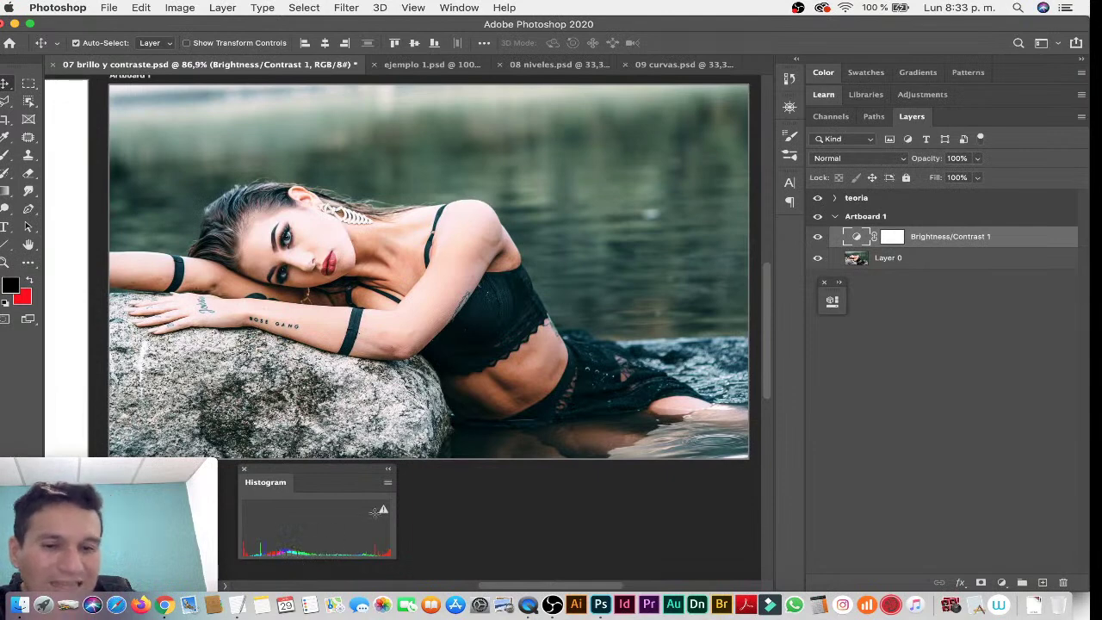
left_click(818, 237)
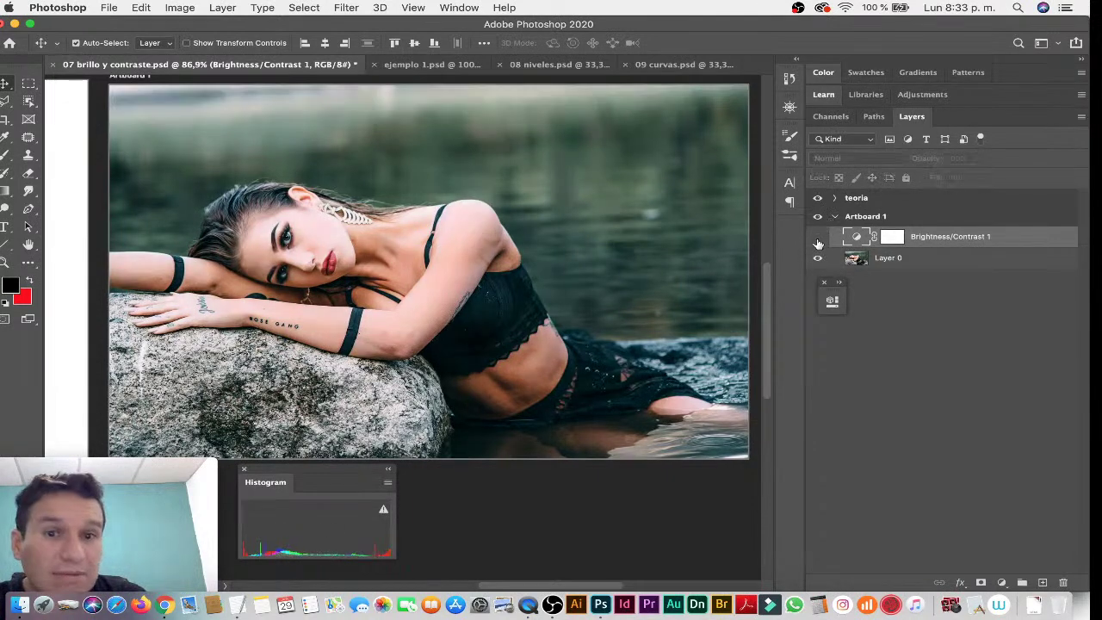
left_click(818, 238)
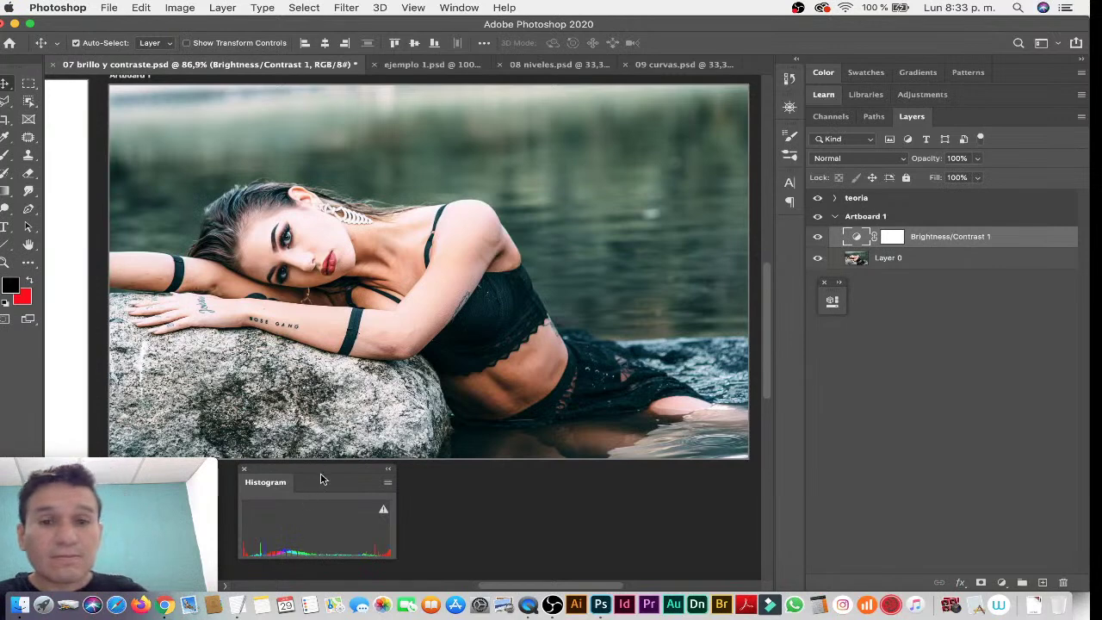
left_click(818, 243)
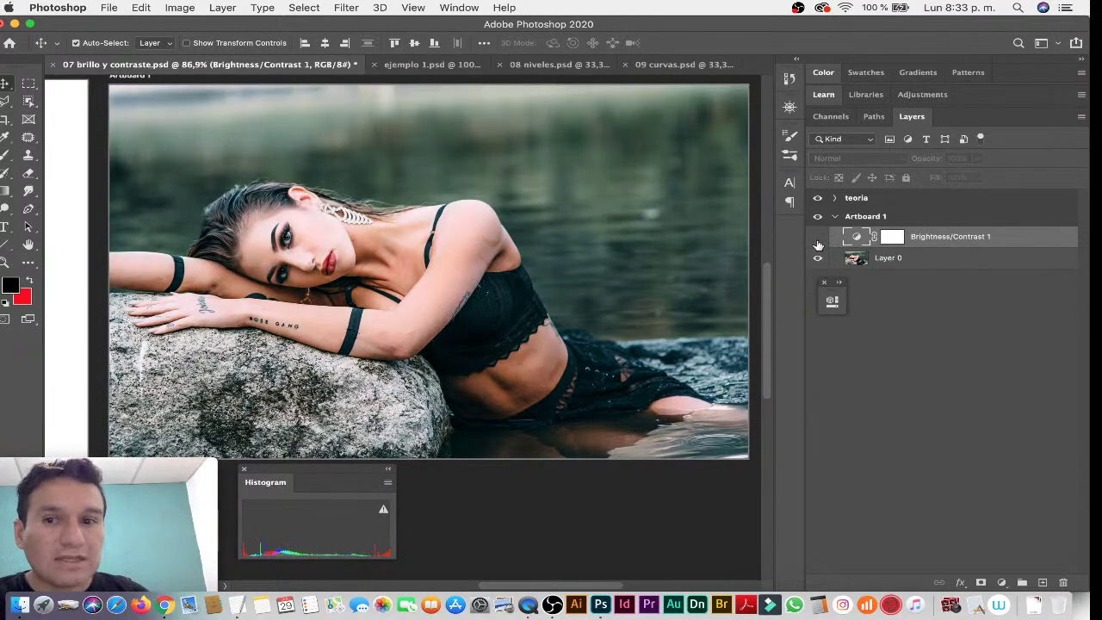
left_click(817, 240)
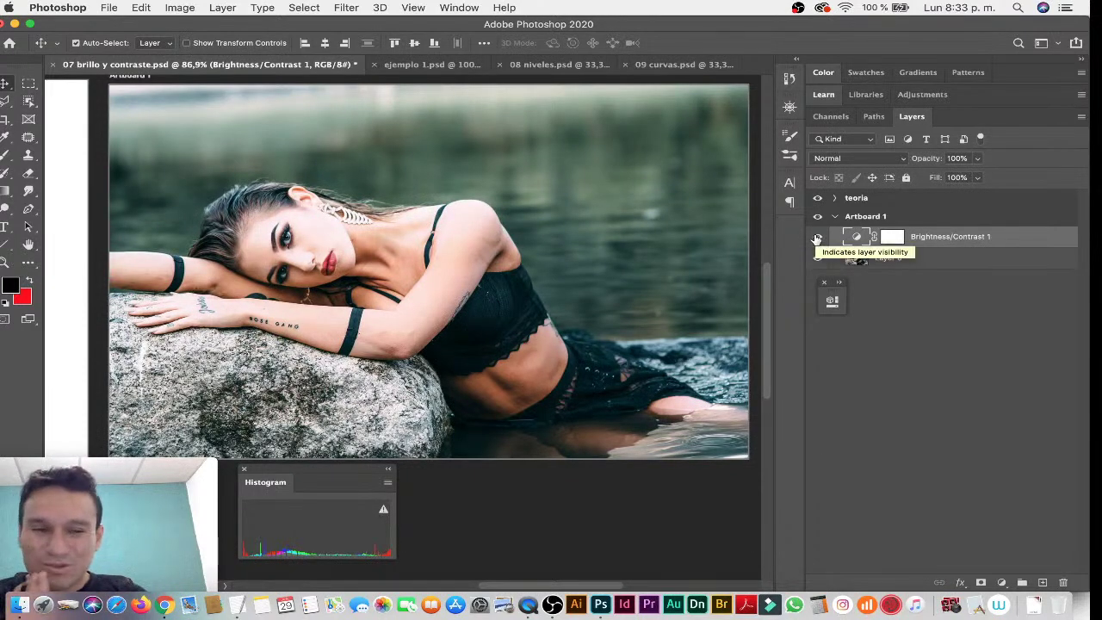
left_click(817, 238)
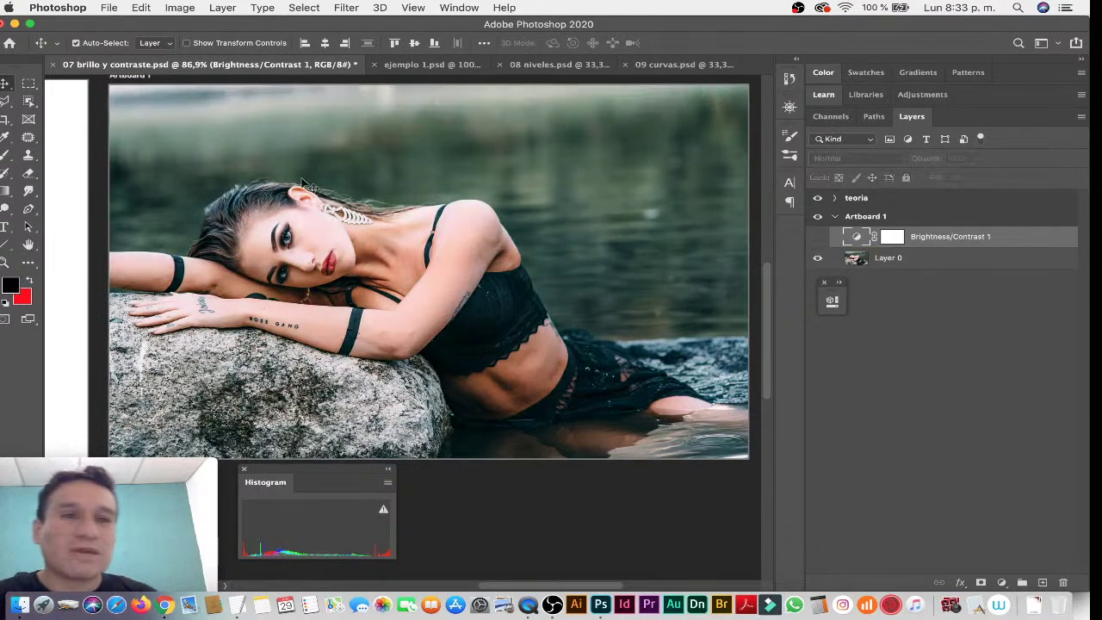
Close 07 brillo y contraste without saving and float ejemplo 1.psd's Hue/Saturation settings.
left_click(54, 65)
left_click(489, 222)
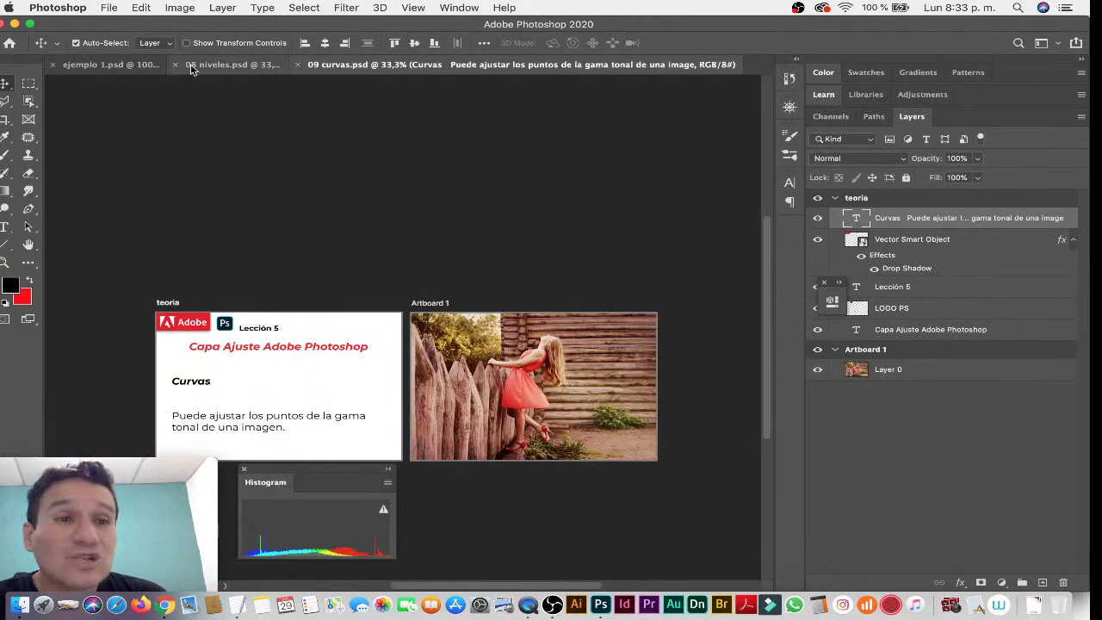
left_click(112, 65)
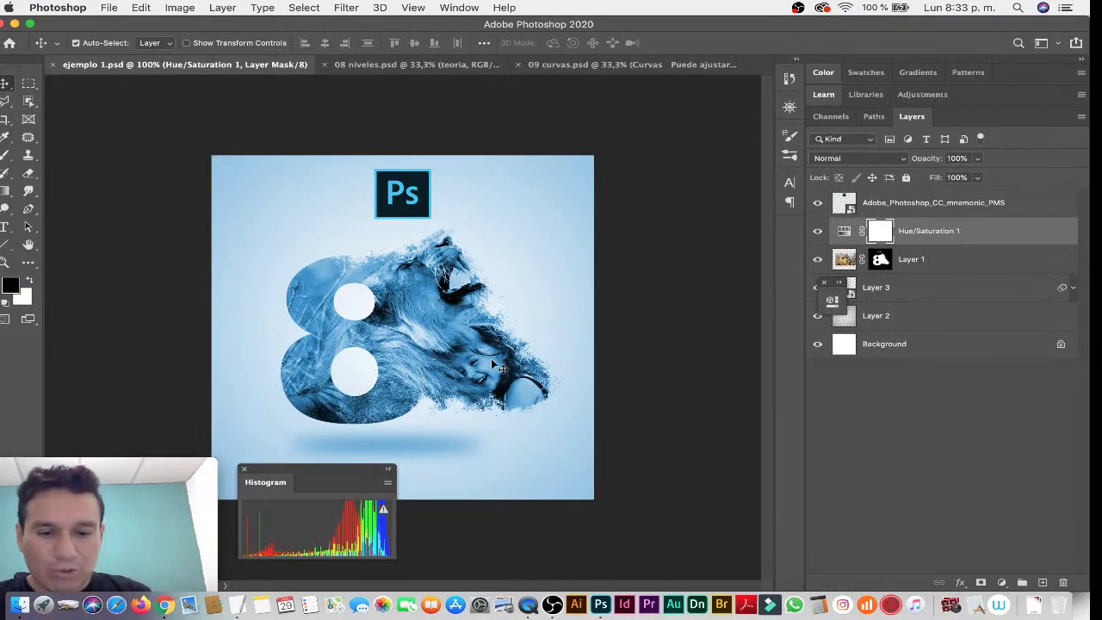
mouse_move(336, 476)
left_mouse_down()
mouse_move(929, 475)
mouse_move(941, 454)
left_mouse_up()
mouse_move(831, 284)
left_mouse_down()
mouse_move(843, 286)
mouse_move(672, 313)
mouse_move(597, 116)
mouse_move(656, 102)
left_mouse_up()
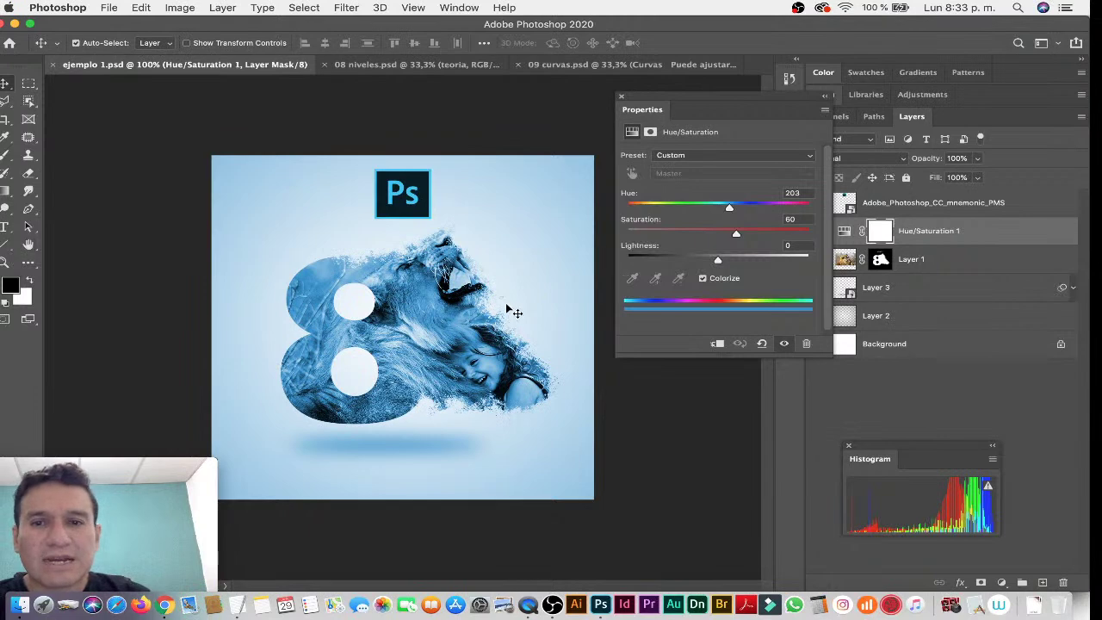
left_click_drag(751, 97, 653, 87)
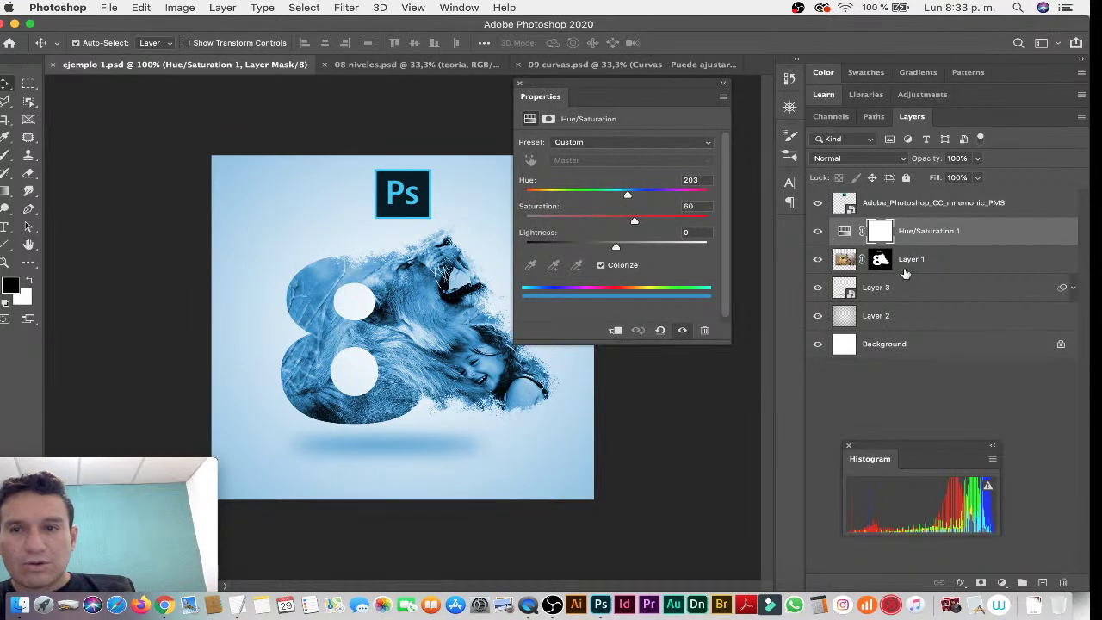
Toggle the Ps logo and blue Hue/Saturation tint visibility, then close ejemplo 1.psd.
left_click(897, 201)
left_click(819, 205)
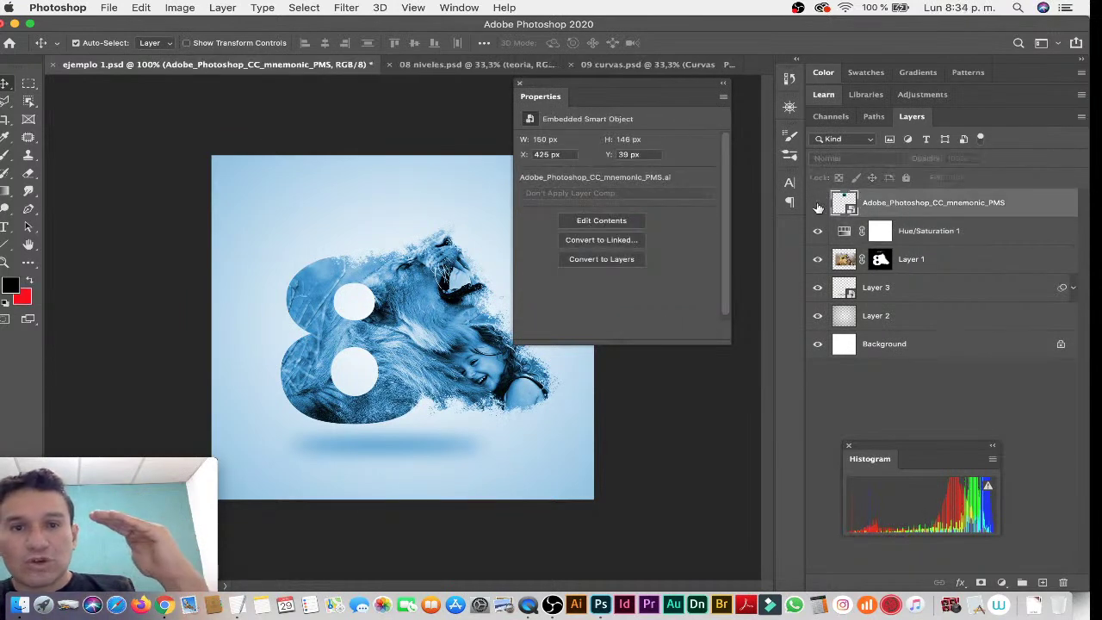
left_click(818, 203)
left_click(817, 230)
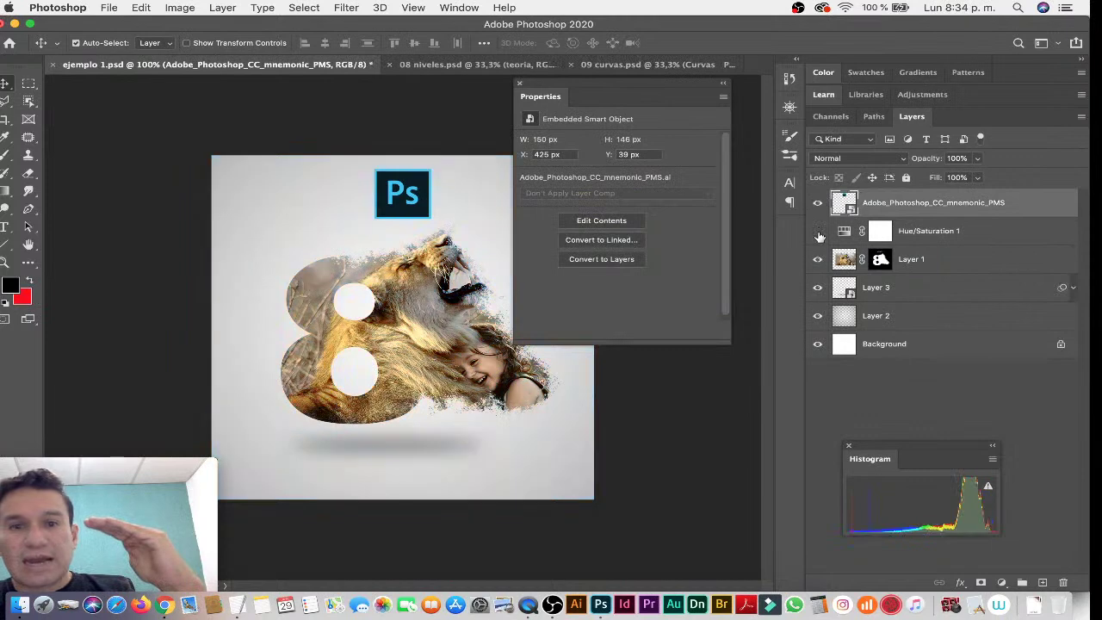
left_click(818, 231)
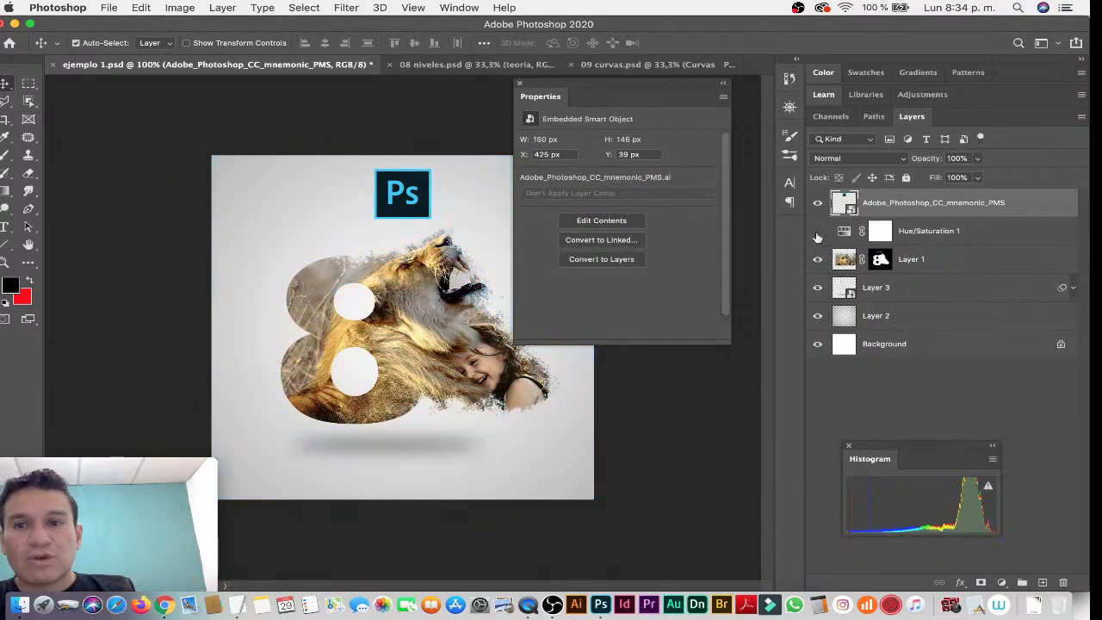
left_click(817, 231)
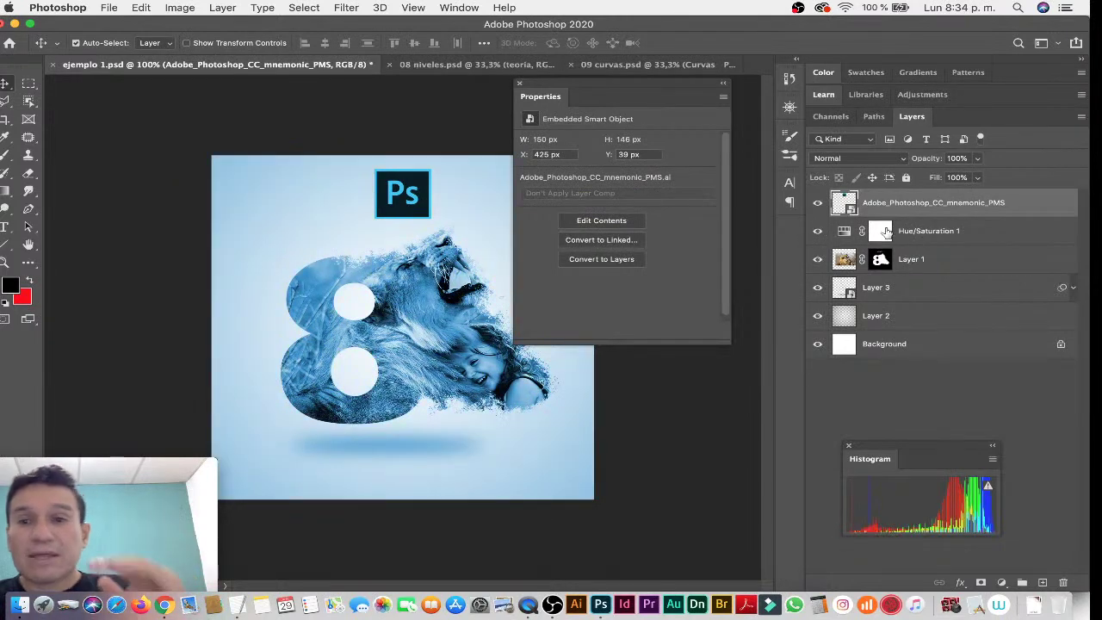
left_click(845, 233)
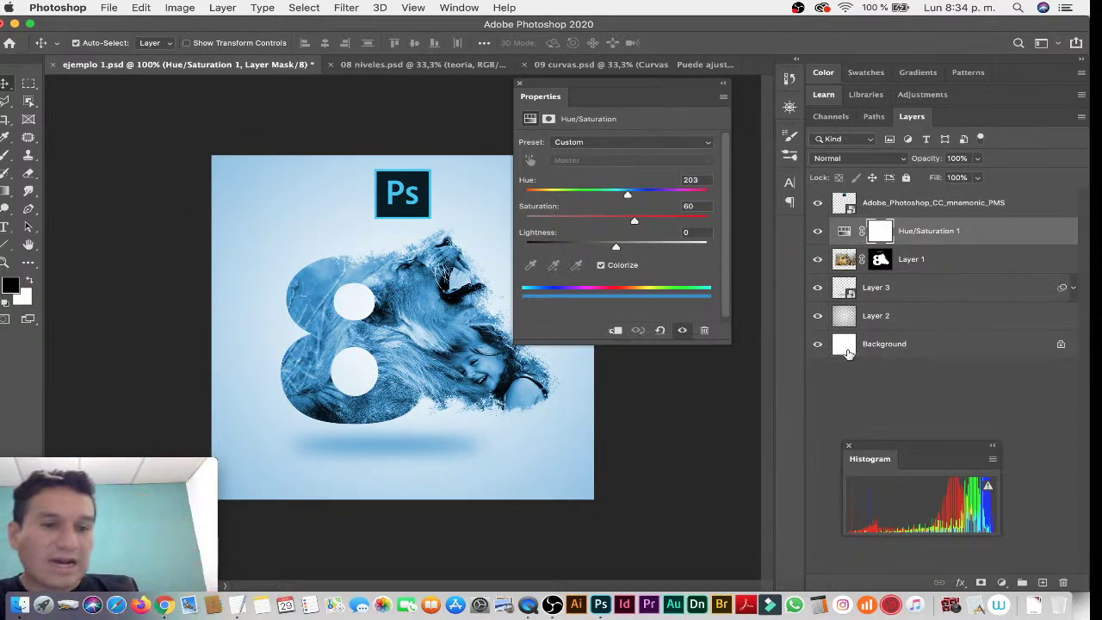
left_click(56, 64)
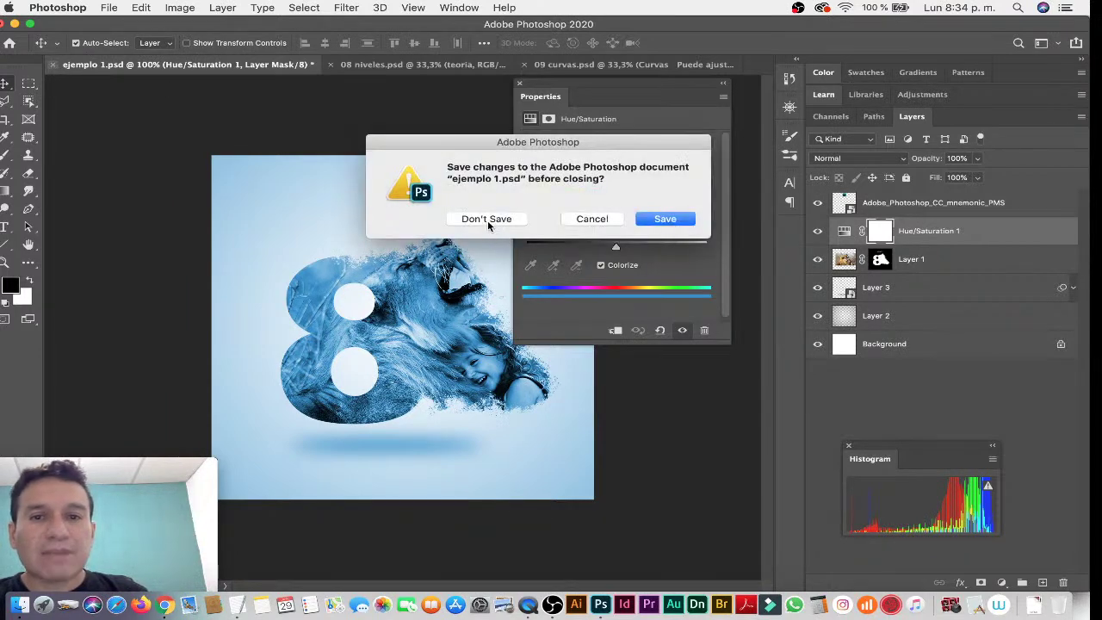
Discard ejemplo 1.psd changes and move panels aside in 08 niveles.
left_click(487, 219)
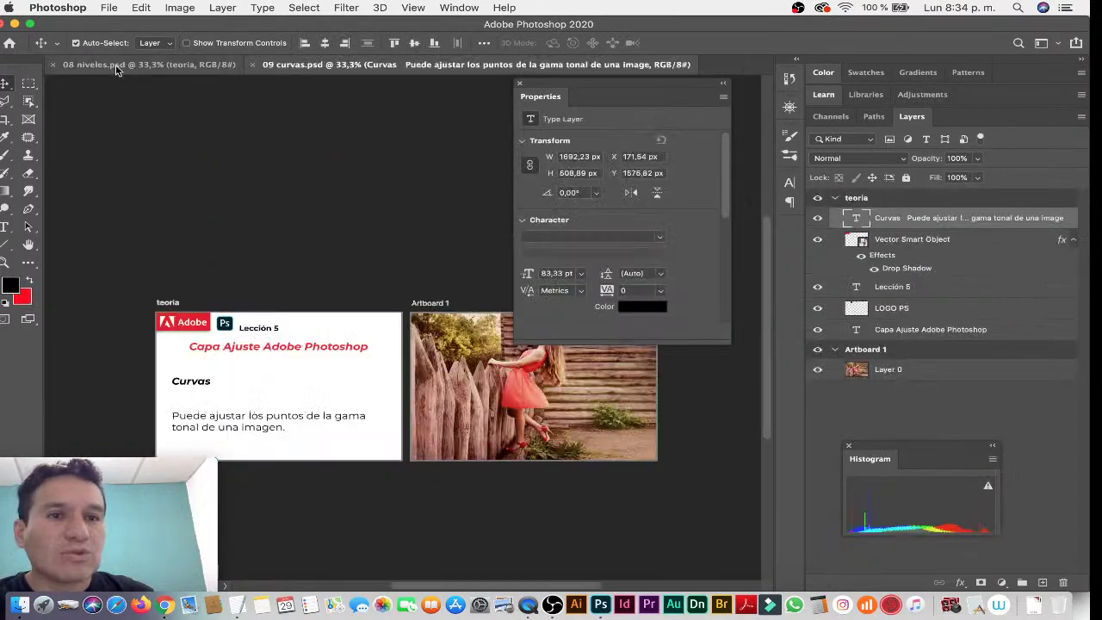
left_click(117, 65)
mouse_move(548, 87)
left_mouse_down()
mouse_move(740, 188)
mouse_move(987, 90)
left_mouse_up()
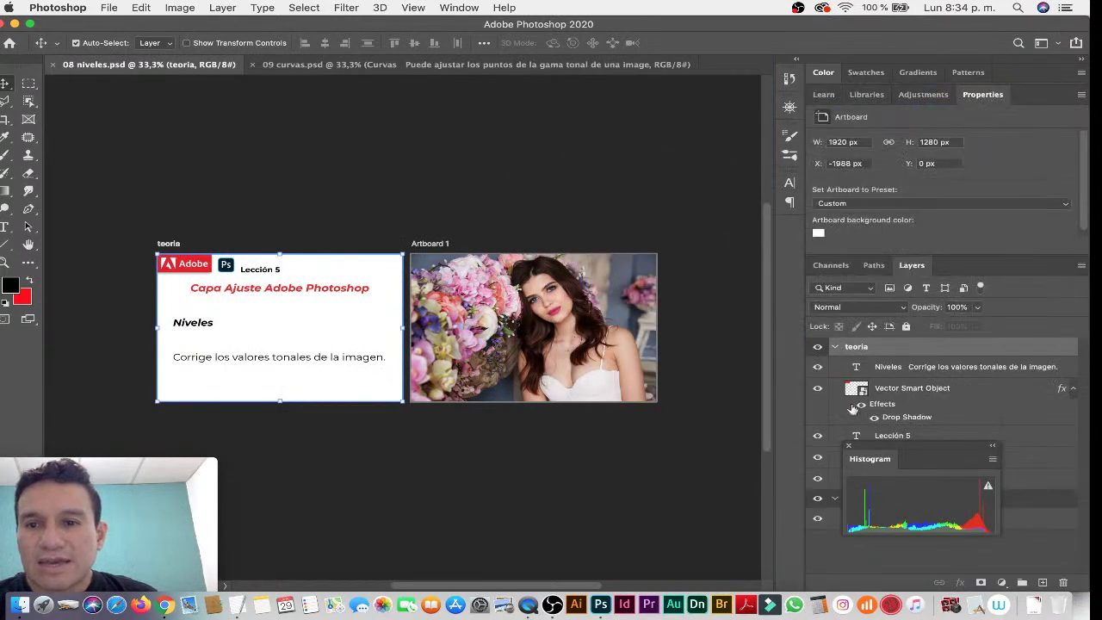
scroll(198, 357, "up", 5)
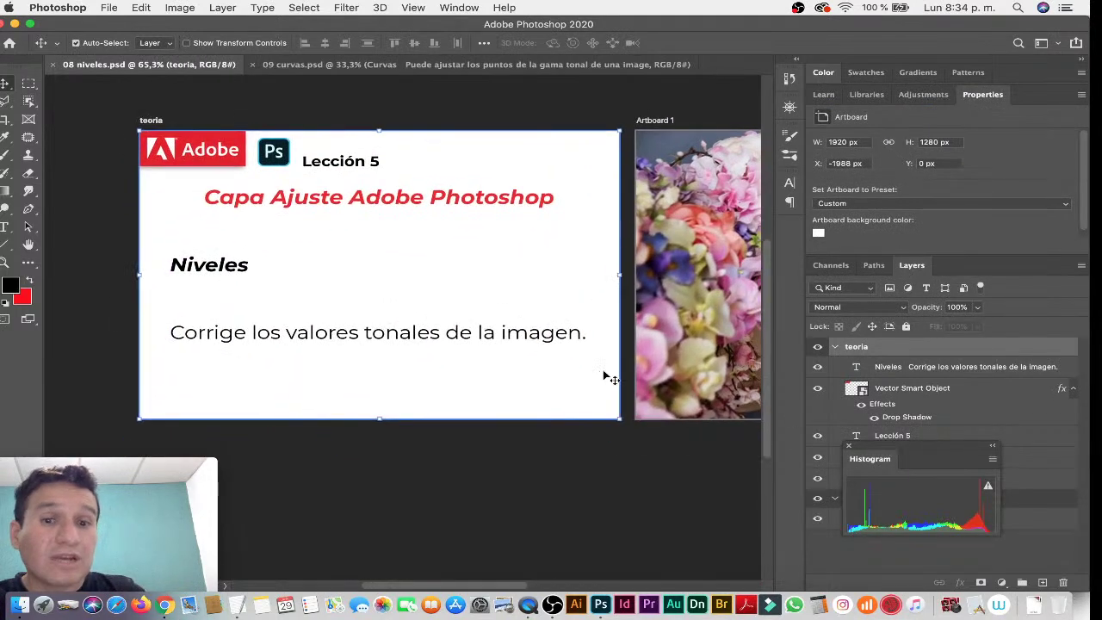
left_click(1040, 556)
left_click_drag(913, 457, 547, 437)
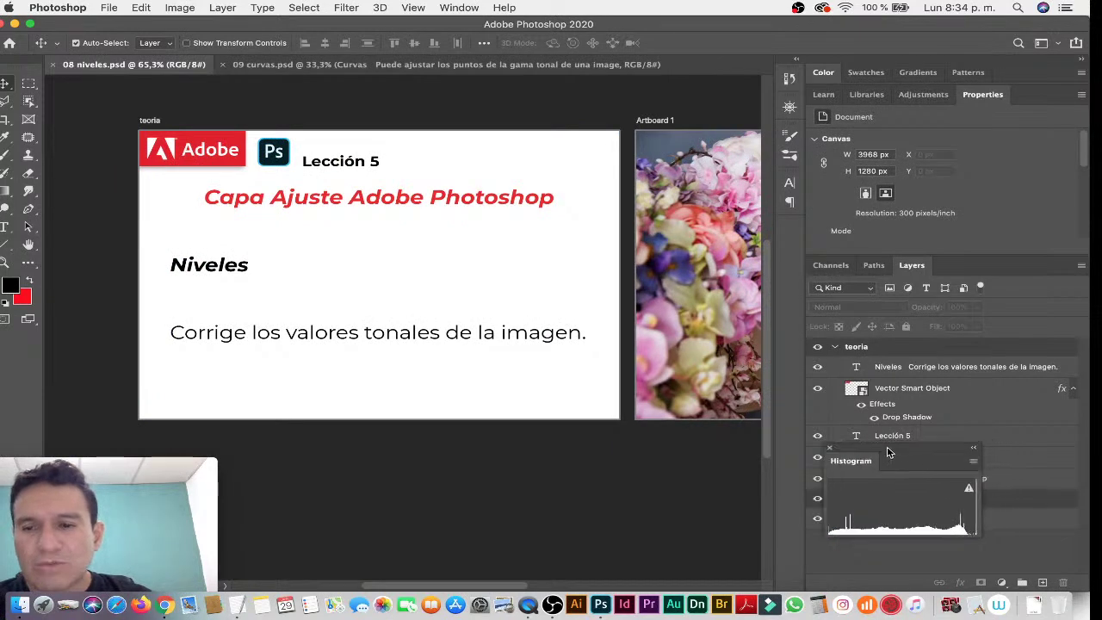
Select Layer 0 and set the Histogram channel to Colors.
left_click(718, 315)
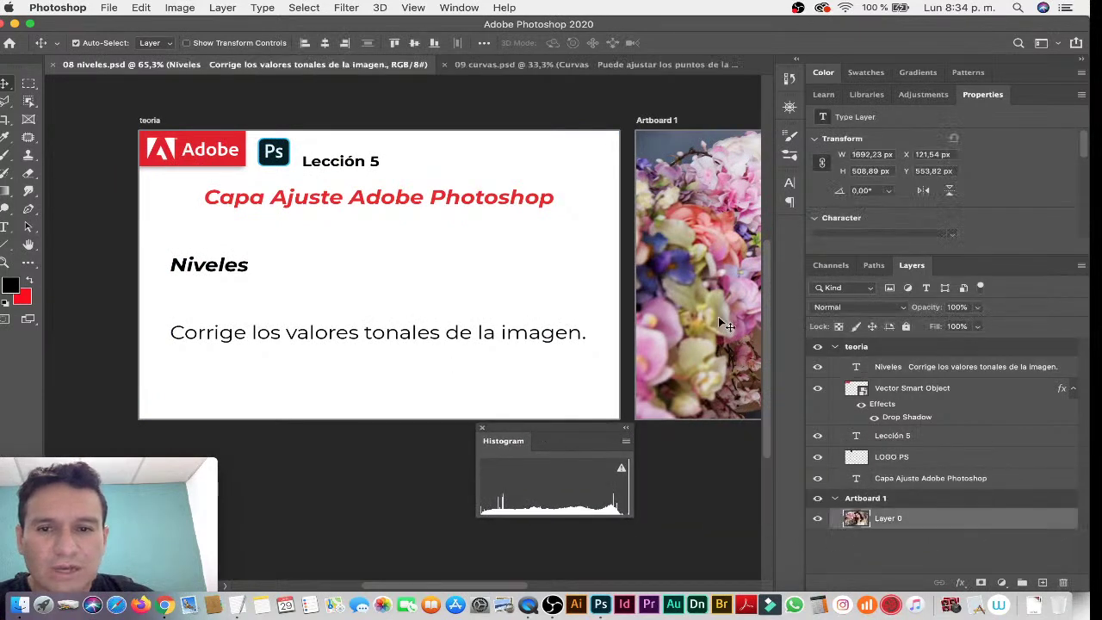
left_click(625, 444)
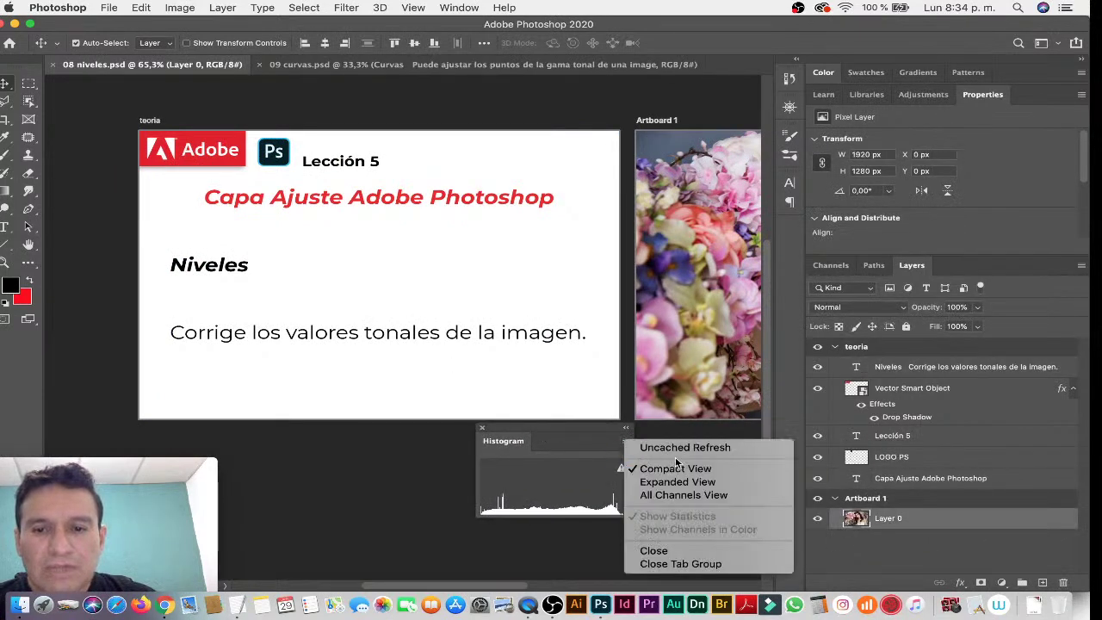
left_click(726, 495)
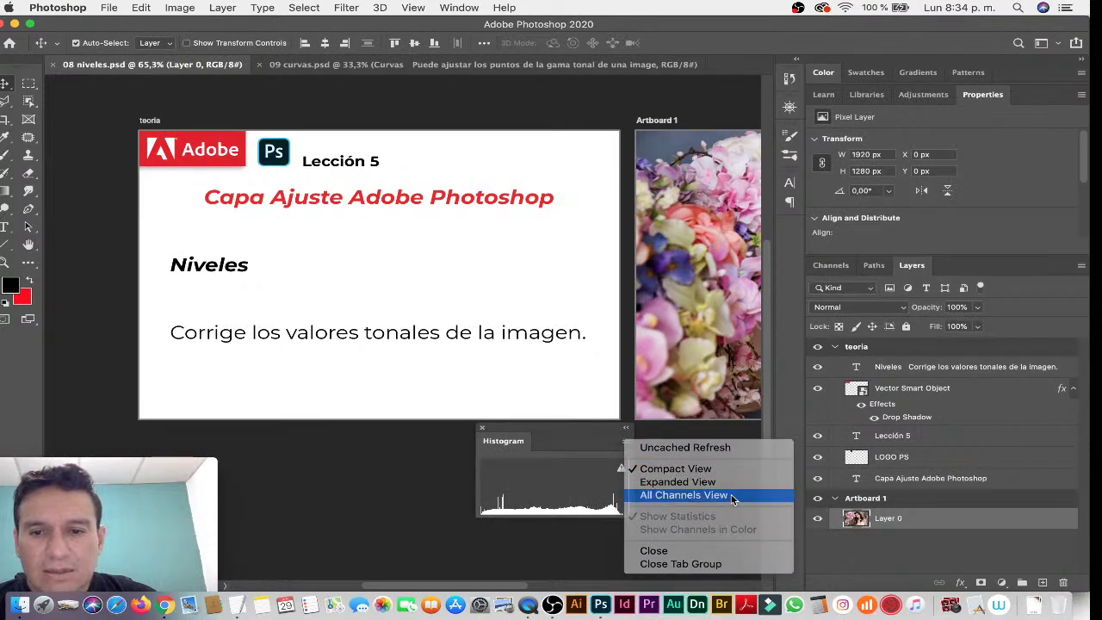
key("ctrl+Down")
left_click(552, 360)
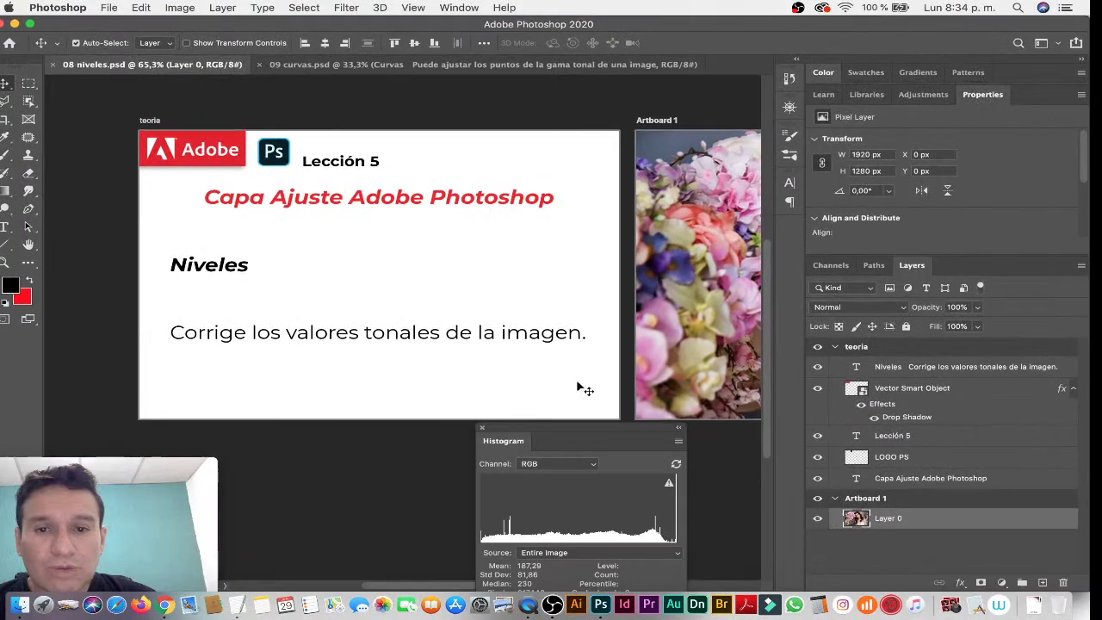
left_click_drag(560, 433, 611, 285)
left_click(615, 313)
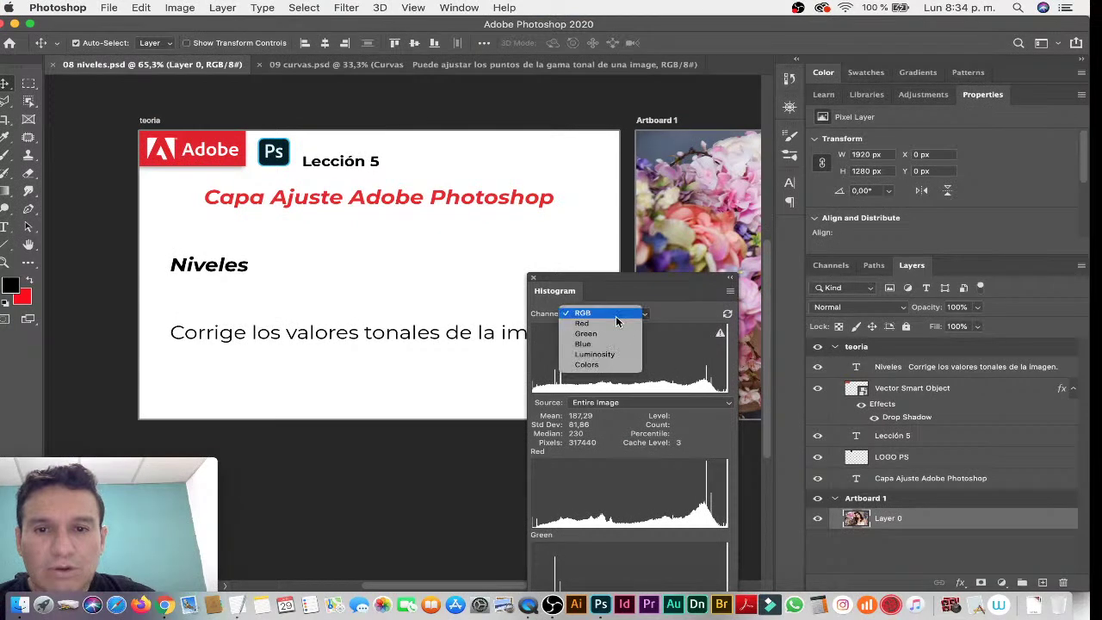
left_click(607, 365)
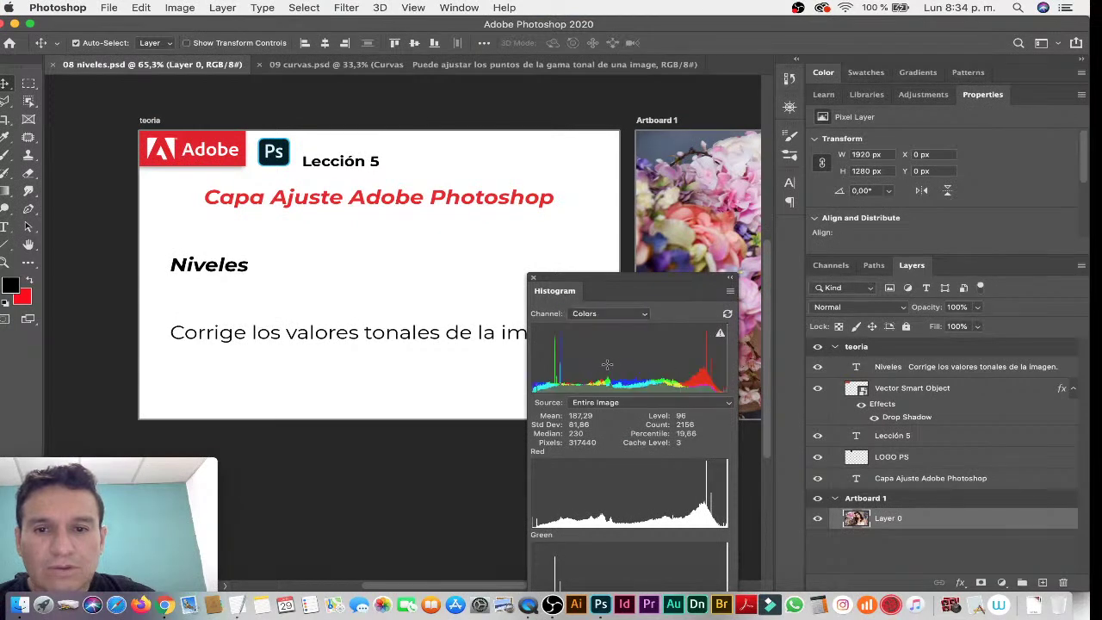
Switch the Histogram to Expanded View, place it below the photo, and refresh it.
left_click(730, 291)
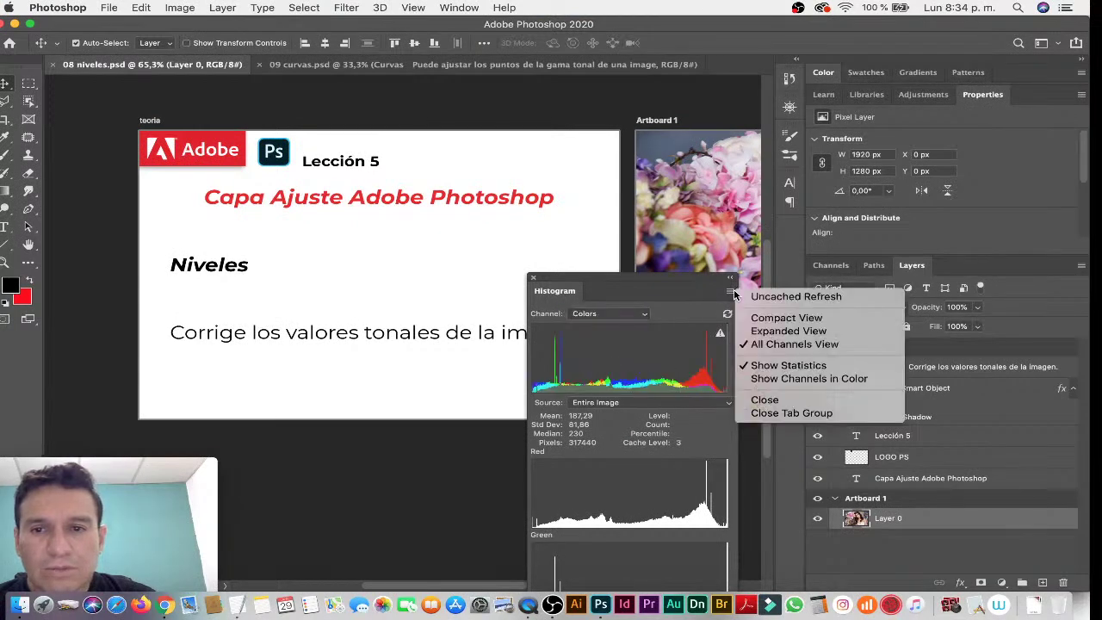
left_click(788, 331)
left_click_drag(641, 282, 455, 384)
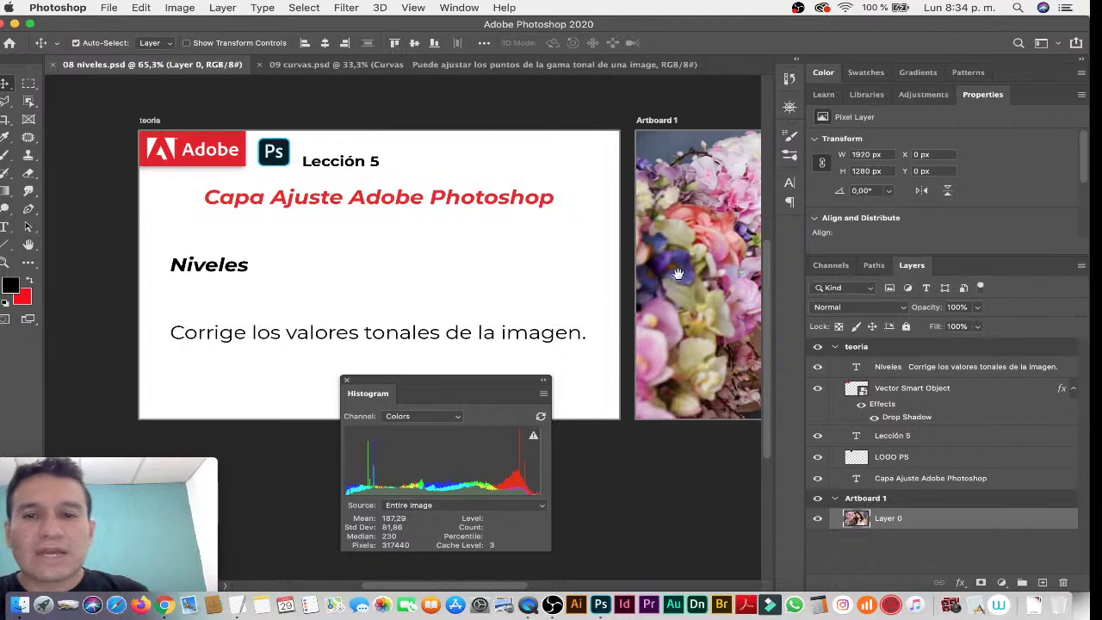
left_click_drag(678, 273, 283, 222)
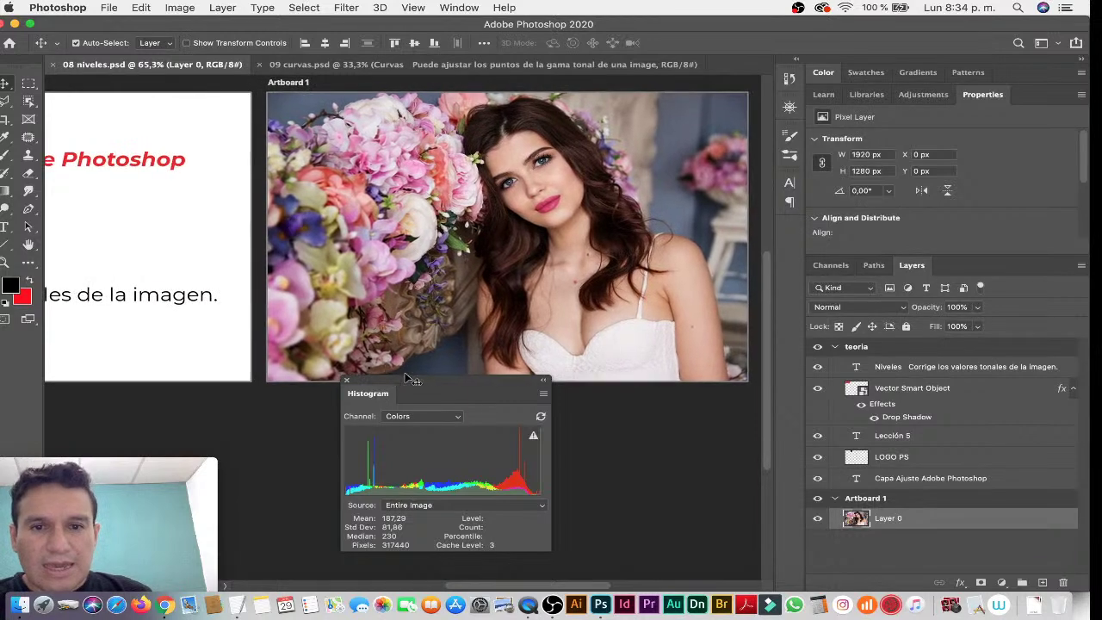
left_click_drag(423, 384, 438, 402)
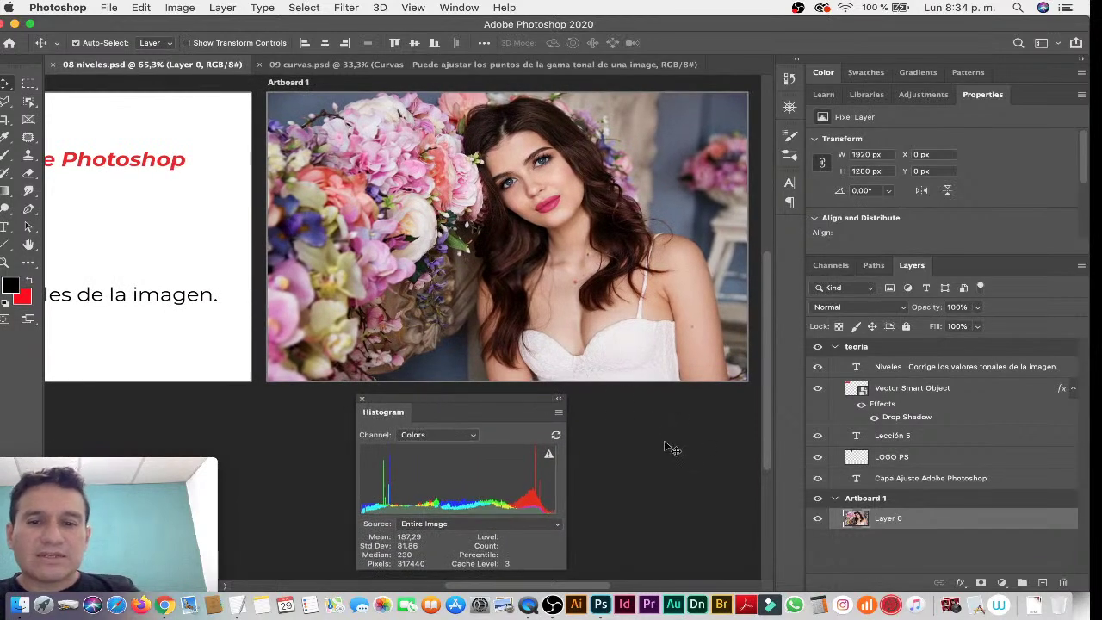
double_click(547, 456)
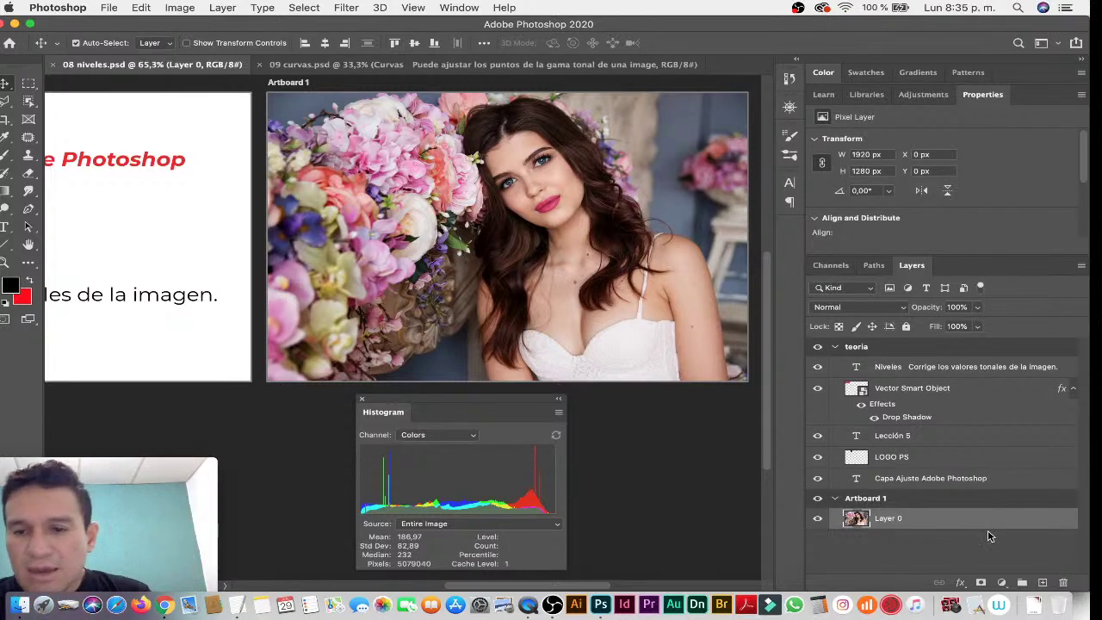
Collapse the teoria group and add a Levels layer, undoing a stray Curves layer.
left_click(833, 347)
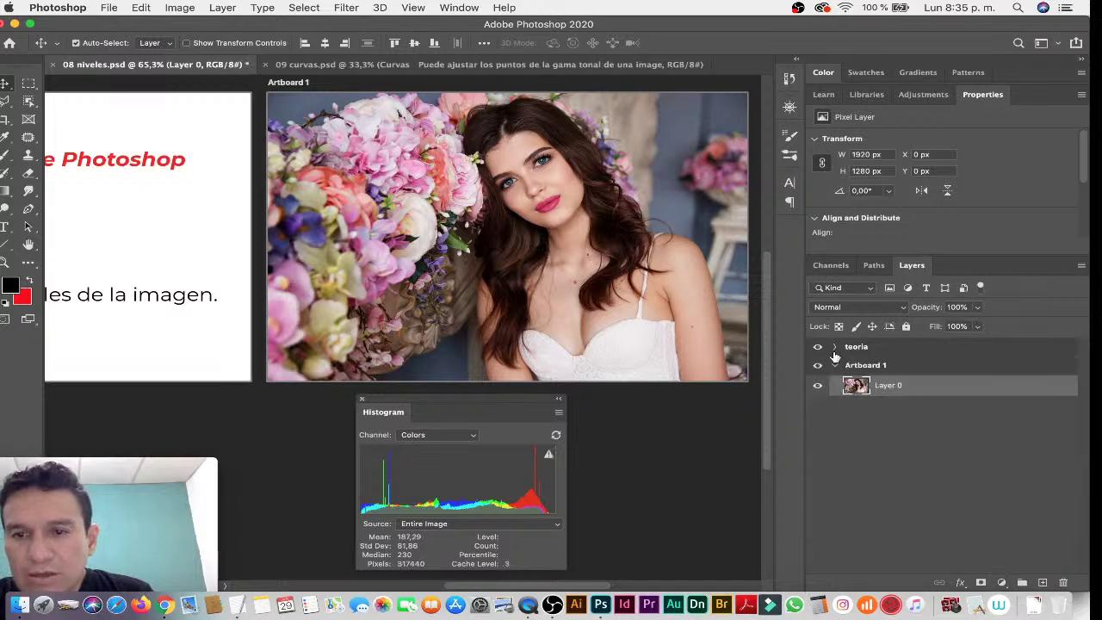
left_click(1002, 583)
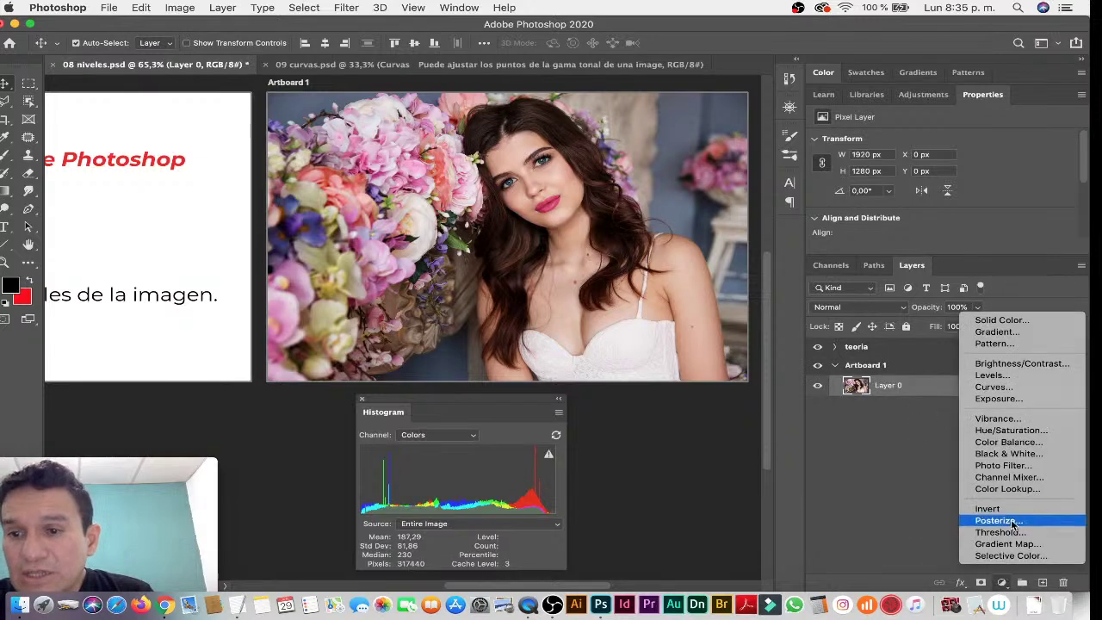
left_click(1011, 387)
key("super+z")
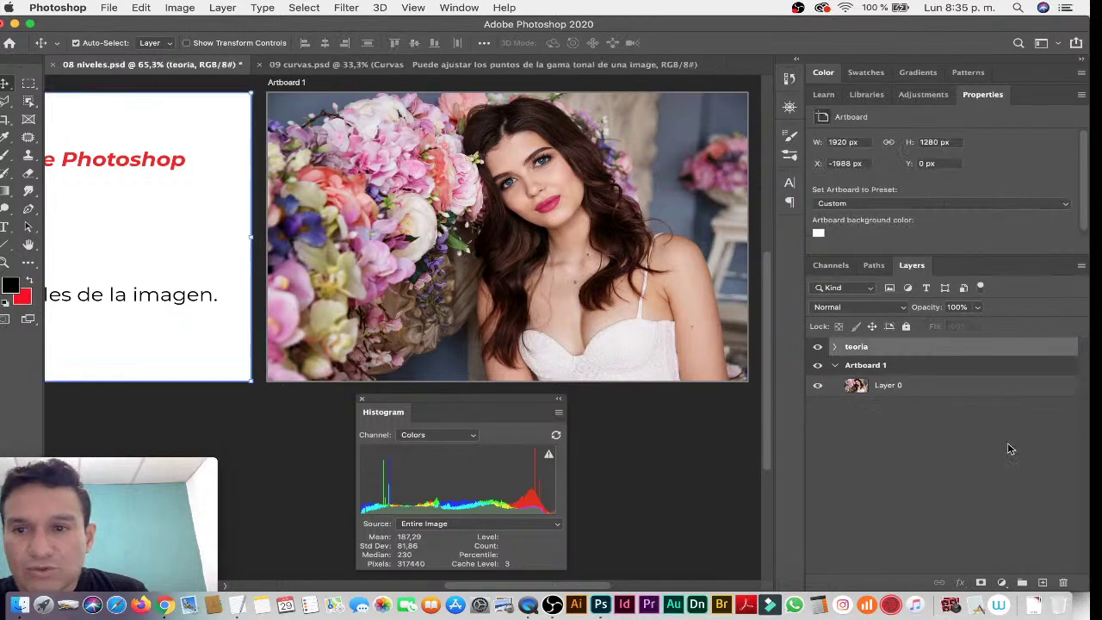
left_click(1001, 583)
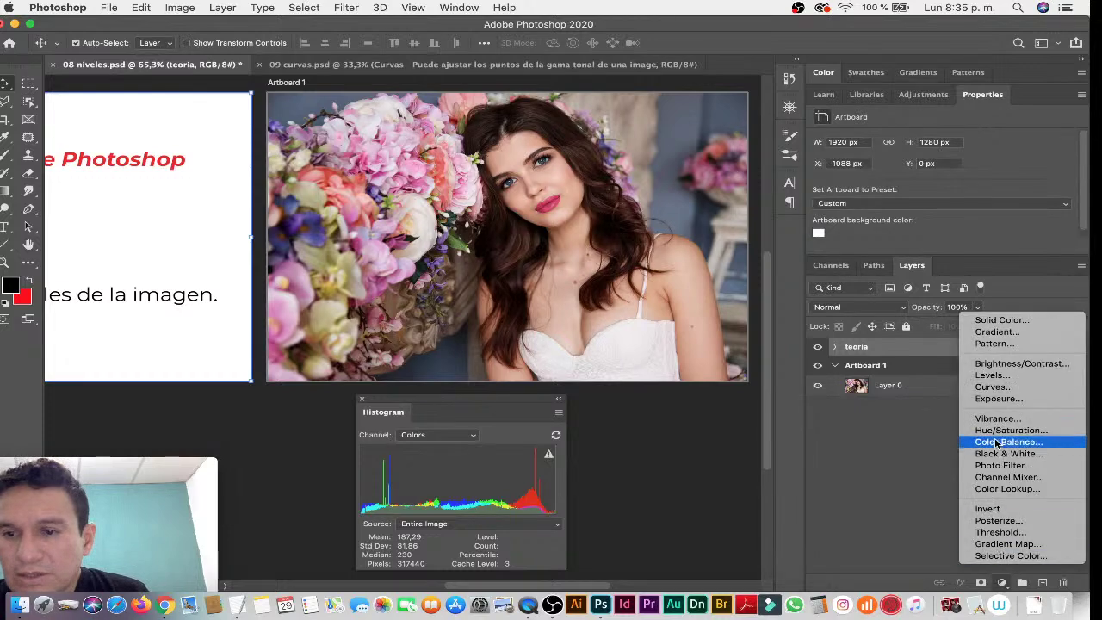
left_click(1016, 375)
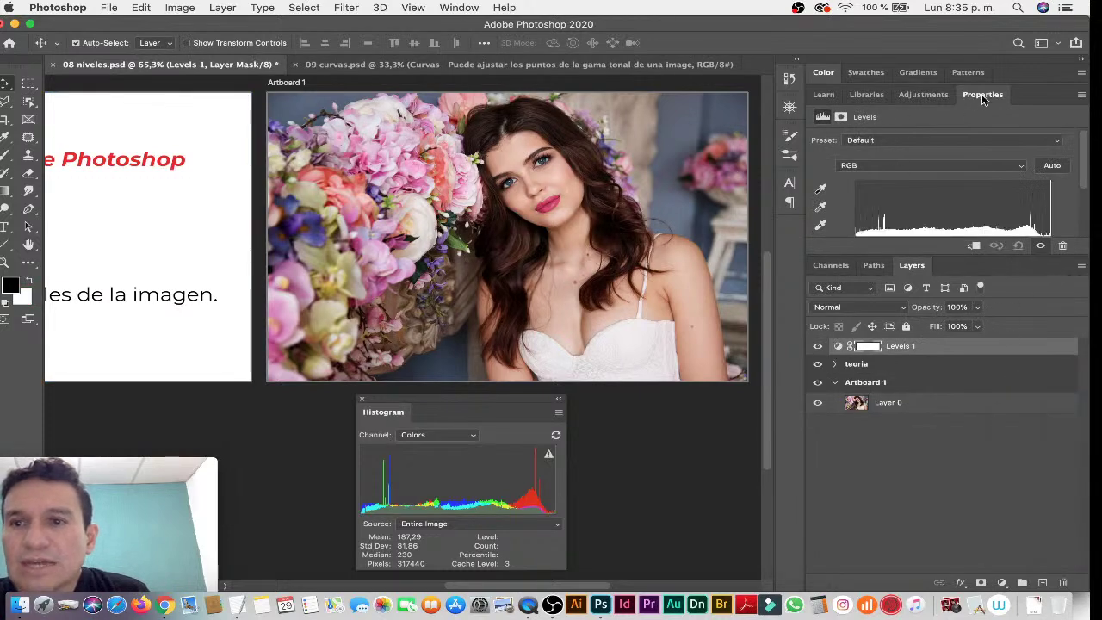
Float the Levels settings panel on the right and refresh the histogram beside it.
mouse_move(983, 95)
left_mouse_down()
mouse_move(624, 411)
mouse_move(612, 354)
mouse_move(627, 344)
left_mouse_up()
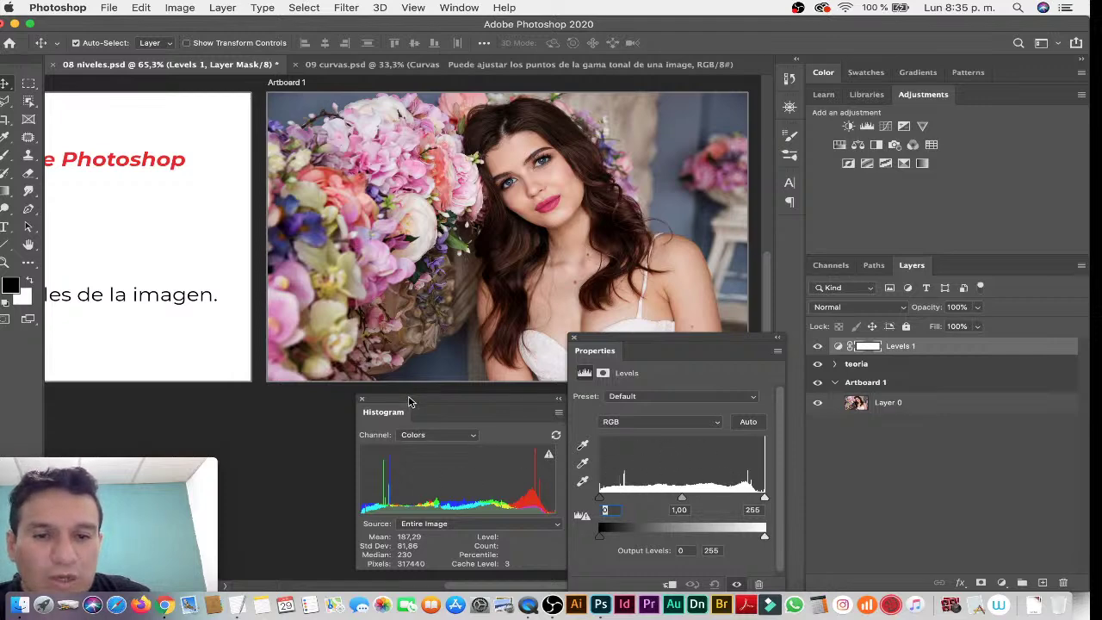
left_click_drag(409, 400, 351, 390)
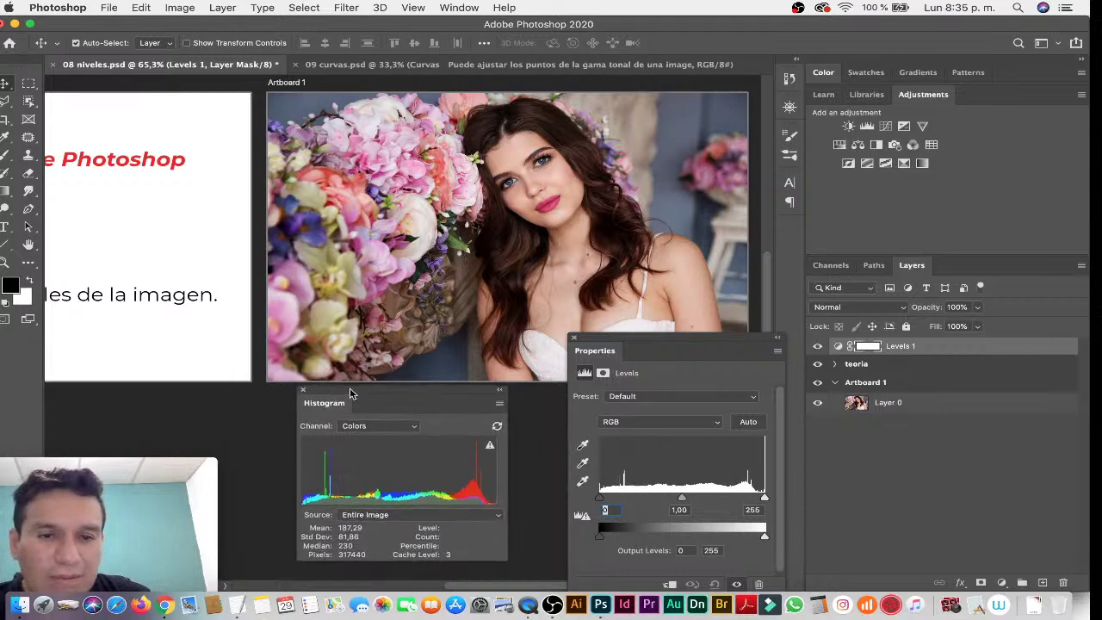
left_click(489, 449)
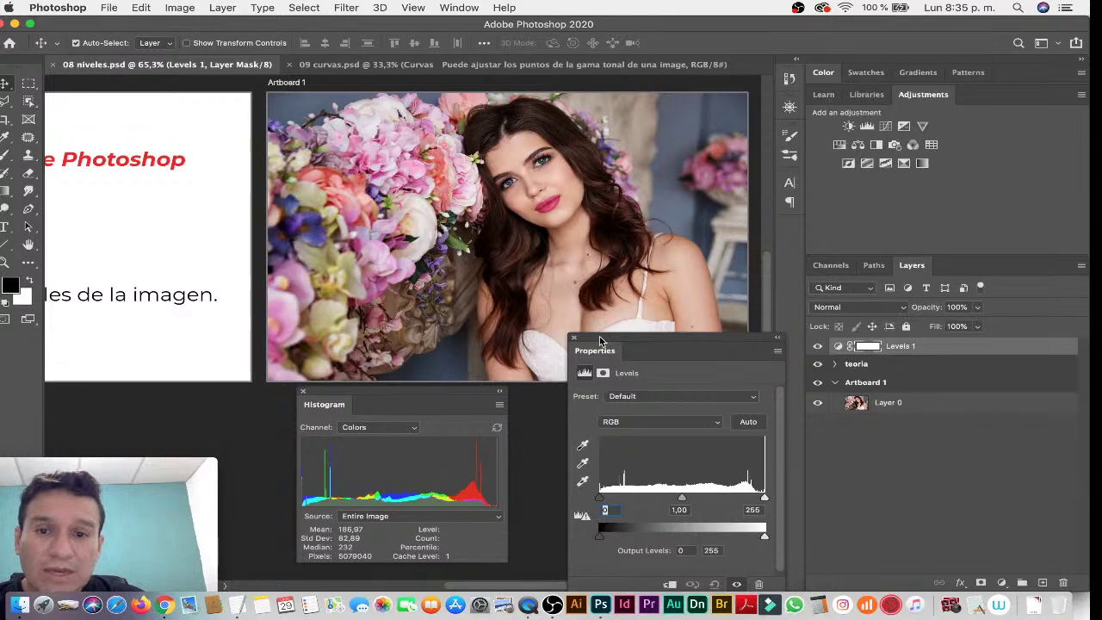
left_click_drag(600, 342, 849, 226)
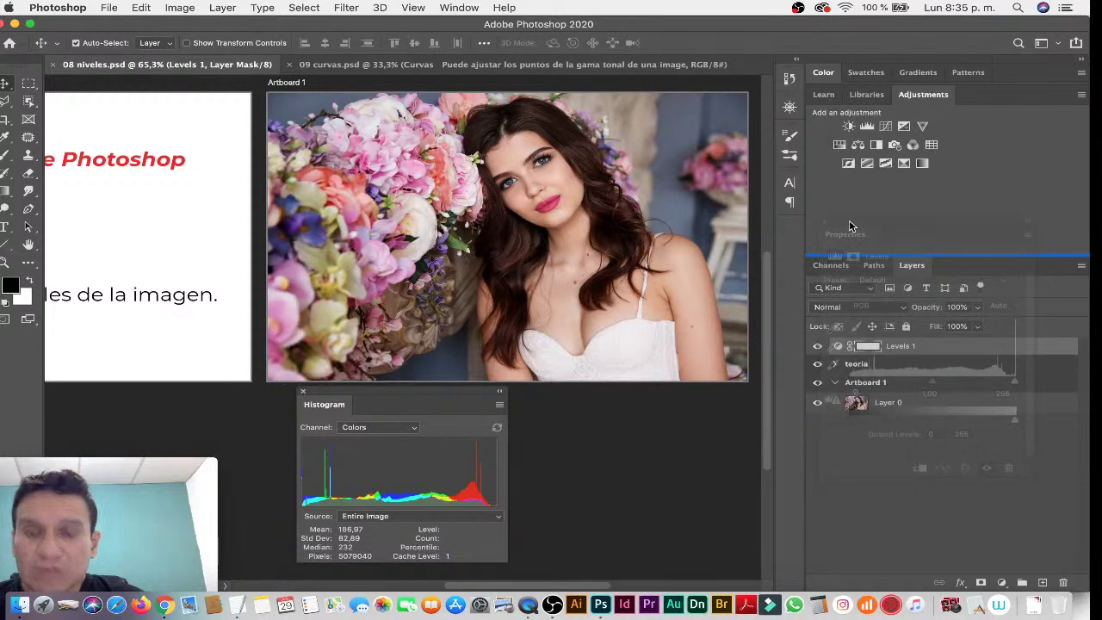
left_click_drag(850, 225, 810, 278)
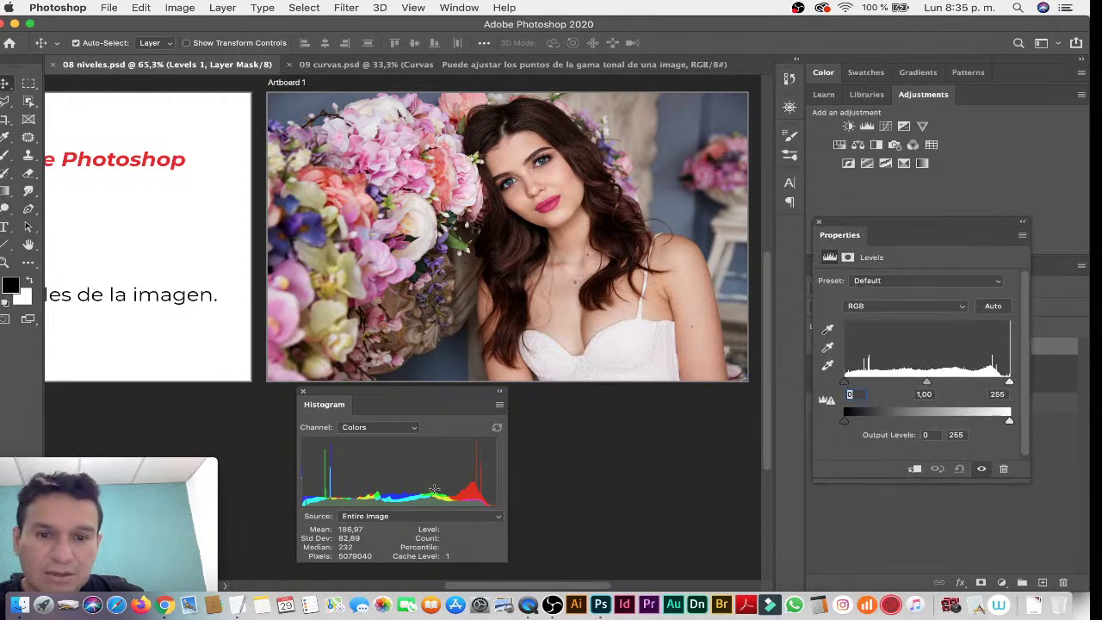
scroll(397, 465, "down", 5)
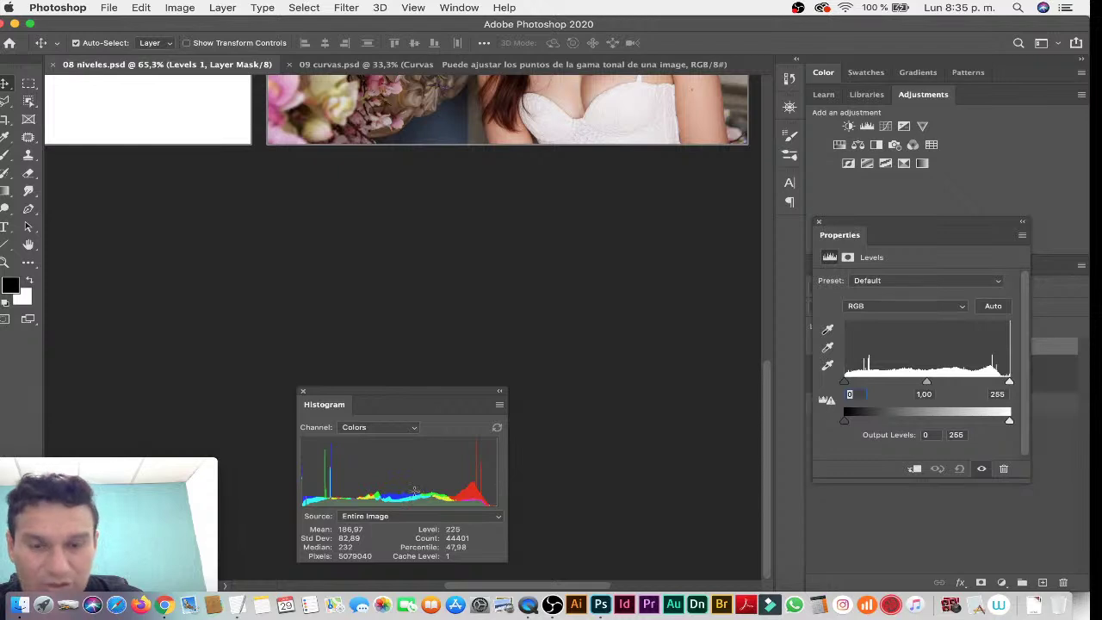
left_click_drag(642, 264, 613, 475)
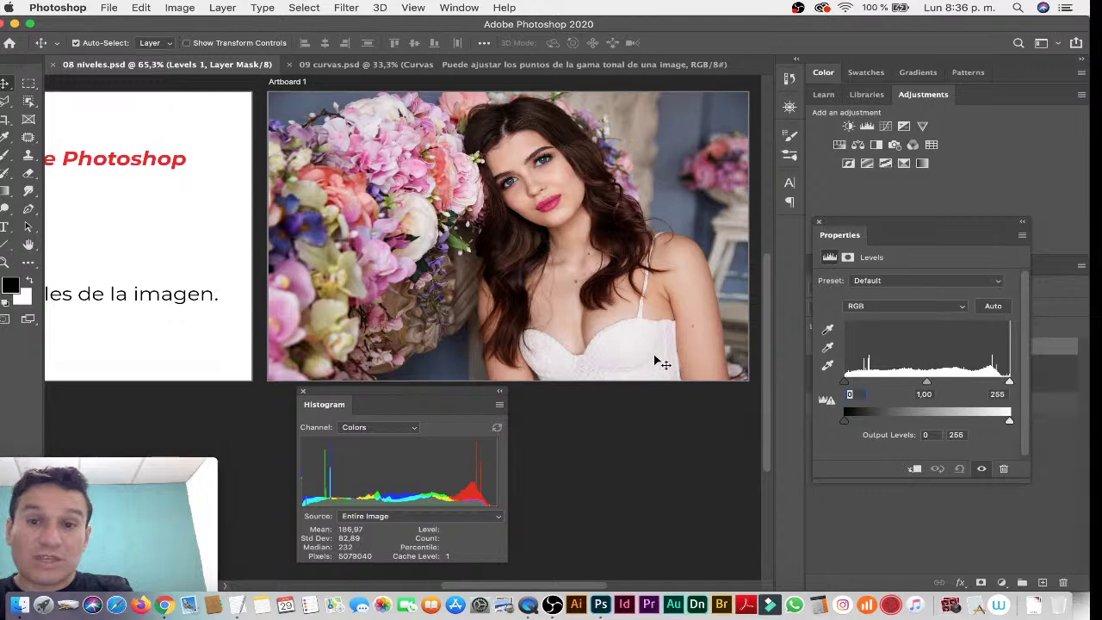
scroll(659, 363, "down", 5)
scroll(633, 293, "up", 3)
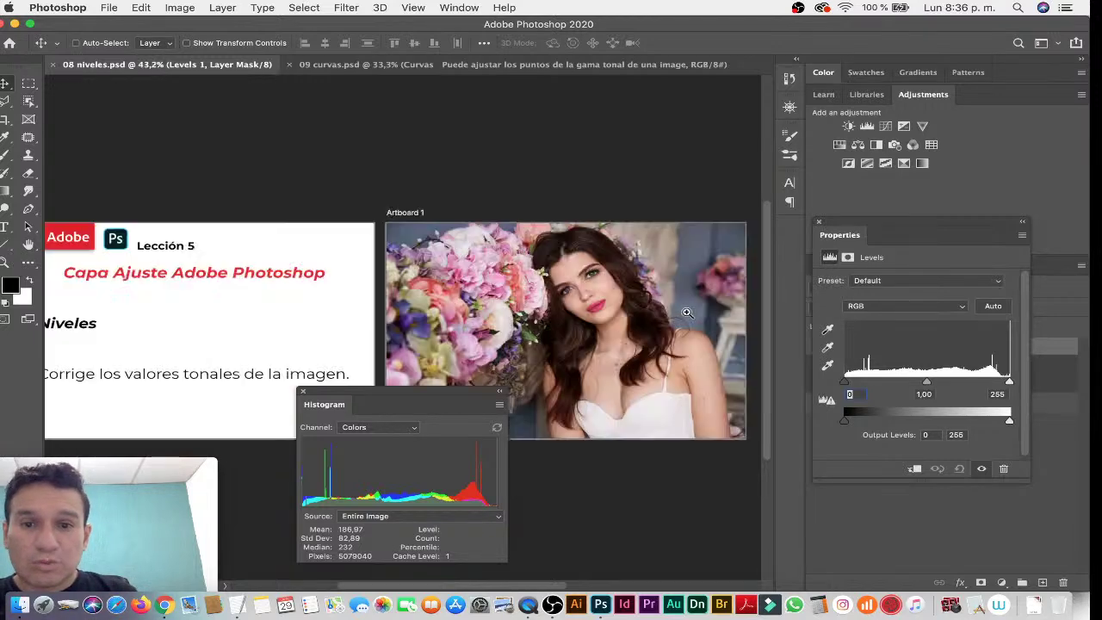
scroll(624, 259, "up", 3)
scroll(624, 254, "up", 2)
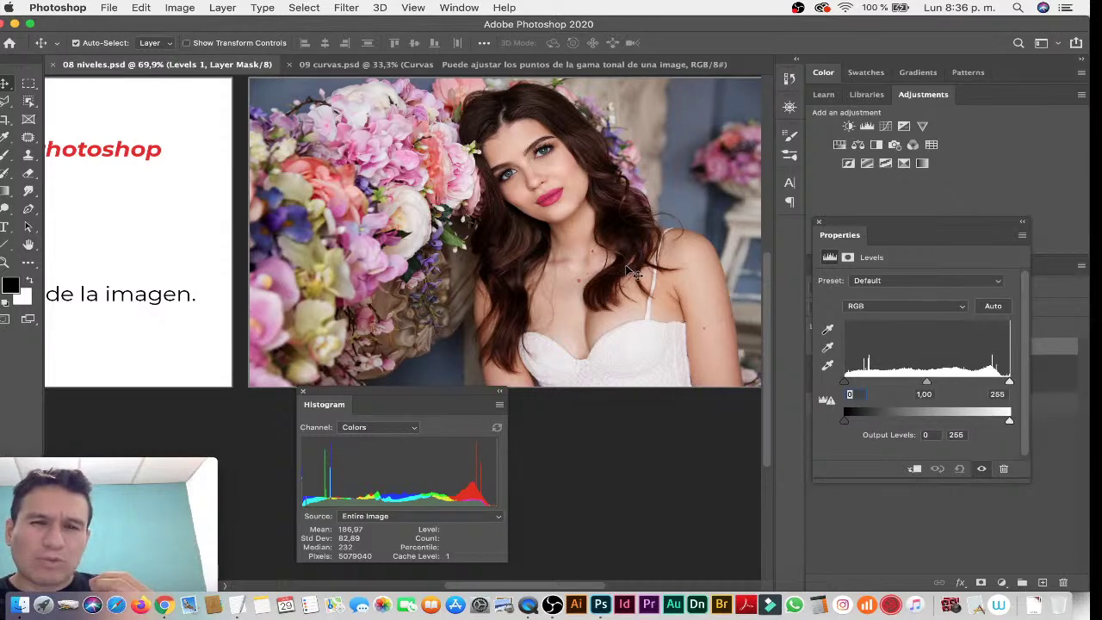
scroll(633, 269, "down", 5)
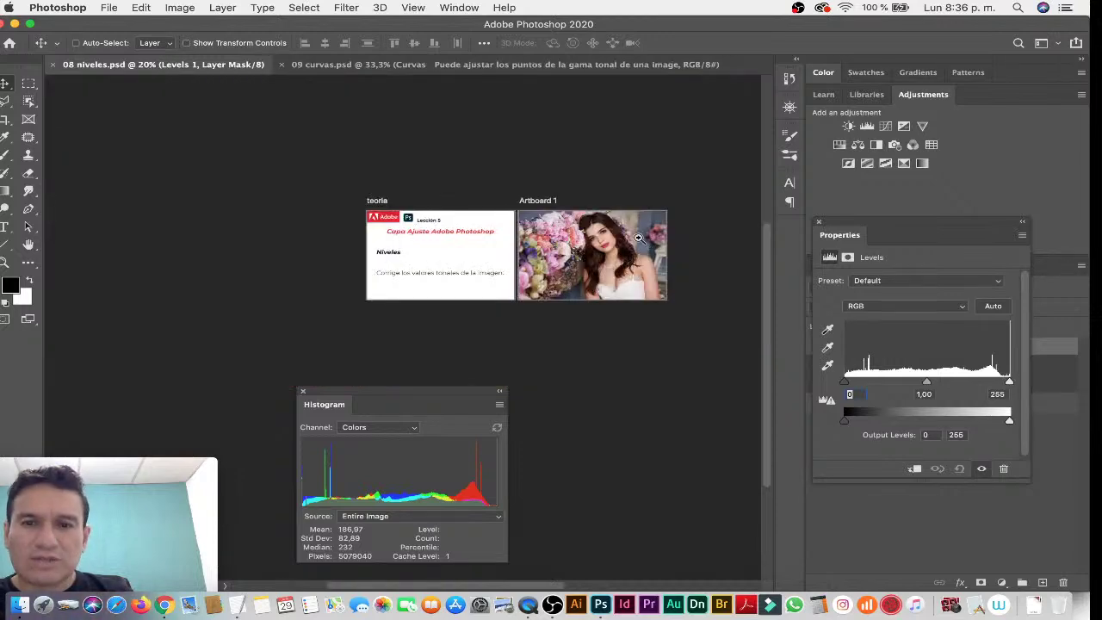
scroll(637, 238, "up", 1)
scroll(635, 239, "up", 1)
scroll(633, 241, "up", 2)
scroll(628, 244, "up", 1)
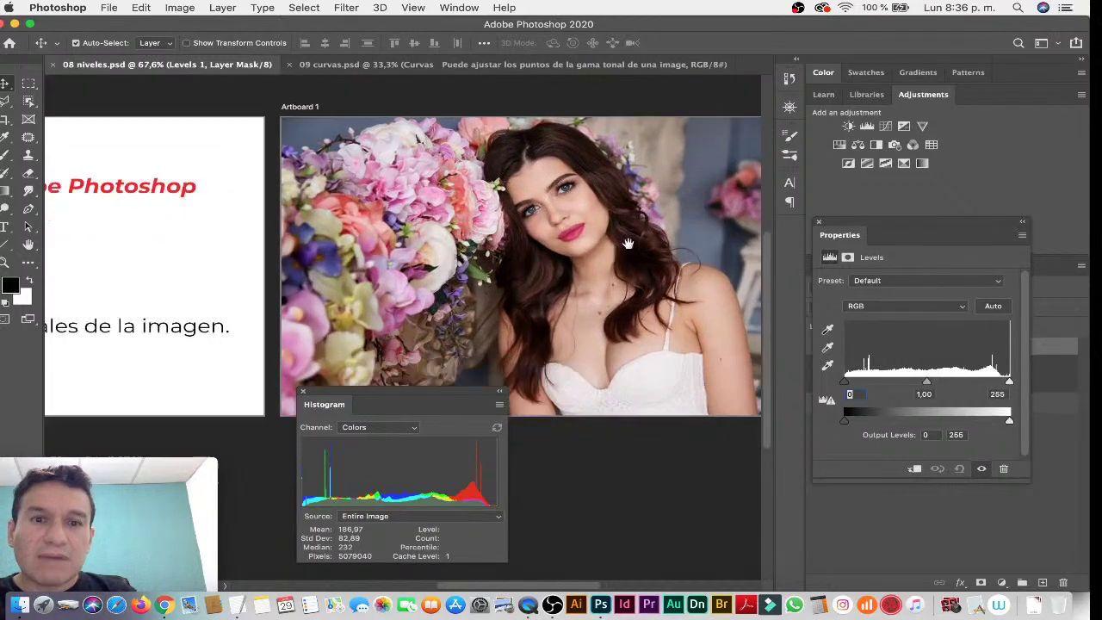
scroll(628, 244, "up", 1)
Try different black-point, white-point and midtone Levels values, then save the document.
scroll(483, 241, "up", 1)
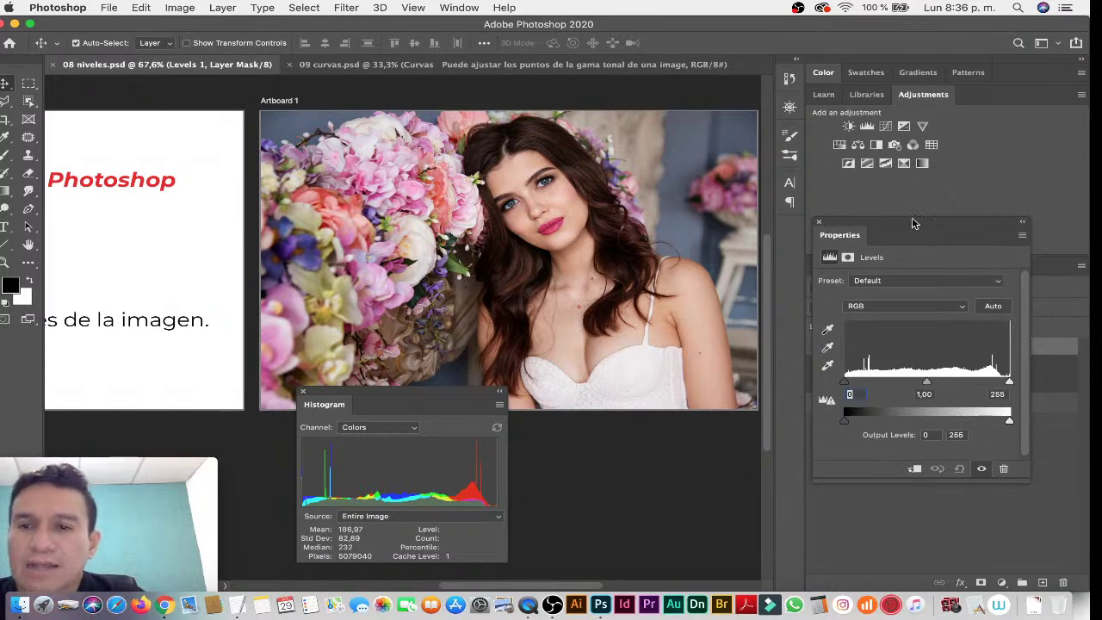
left_click_drag(913, 223, 912, 206)
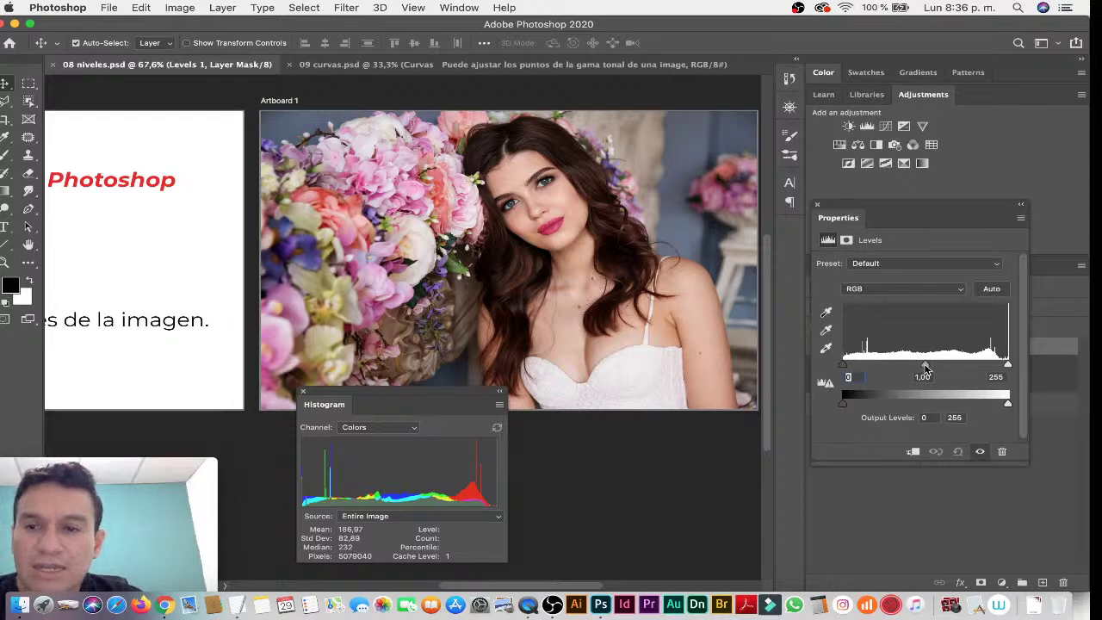
left_click_drag(922, 369, 918, 367)
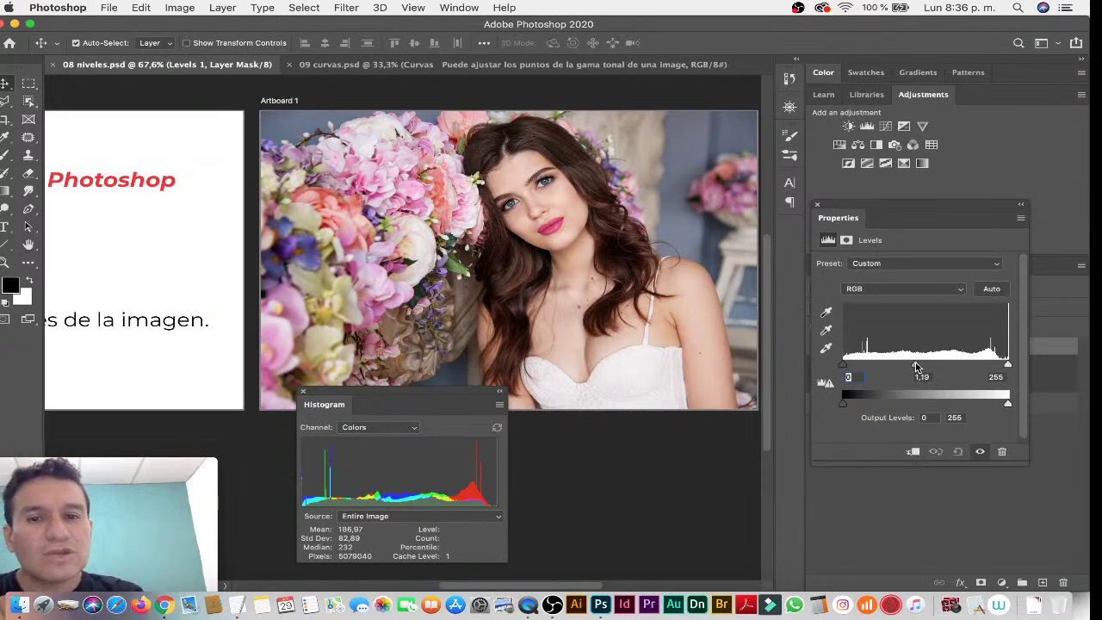
mouse_move(918, 368)
left_mouse_down()
mouse_move(938, 365)
mouse_move(918, 366)
left_mouse_up()
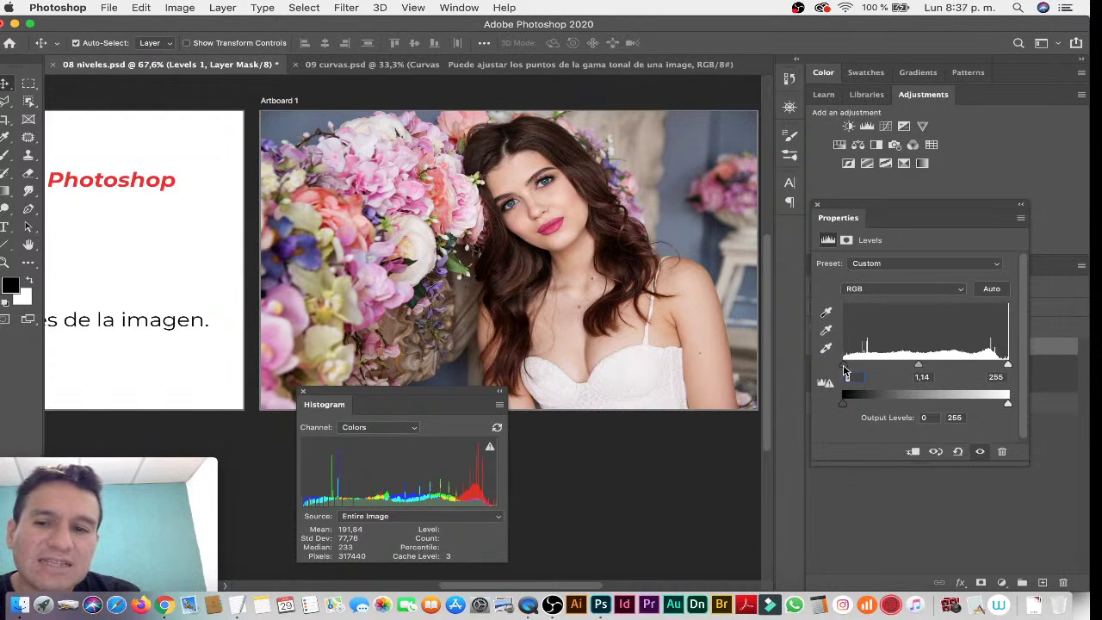
mouse_move(848, 370)
left_mouse_down()
mouse_move(879, 368)
mouse_move(821, 372)
left_mouse_up()
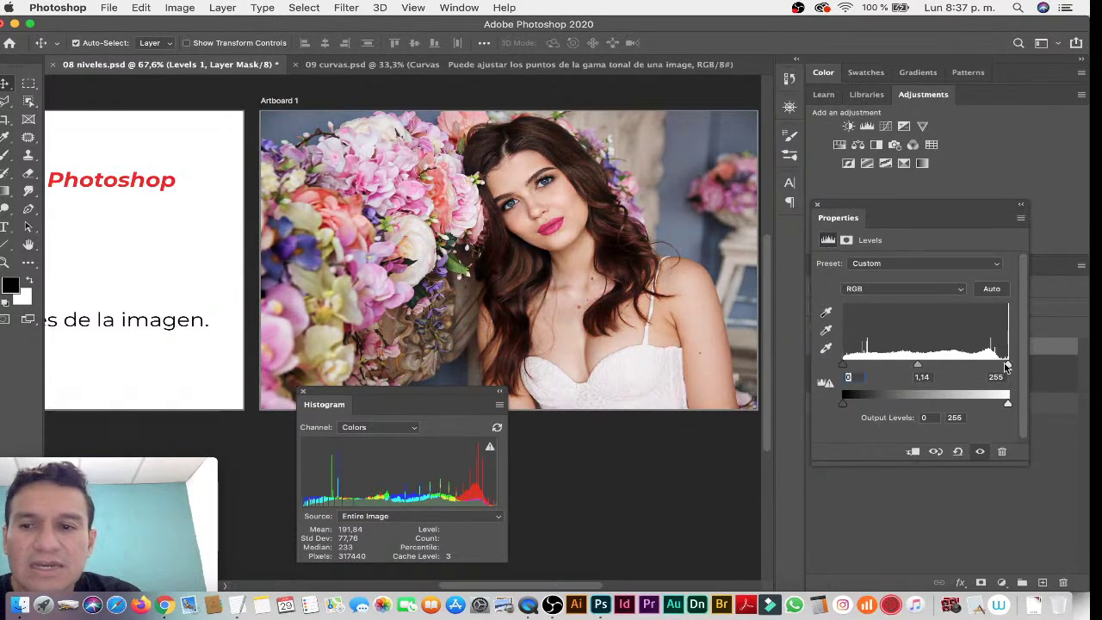
mouse_move(1001, 367)
left_mouse_down()
mouse_move(982, 367)
mouse_move(1009, 368)
left_mouse_up()
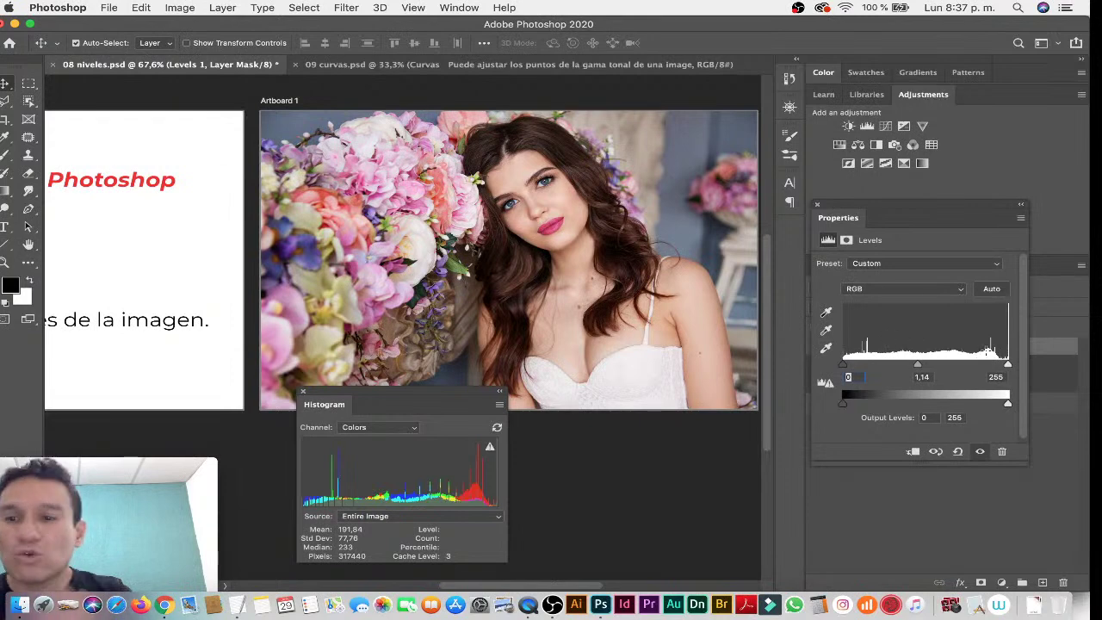
key("super+s")
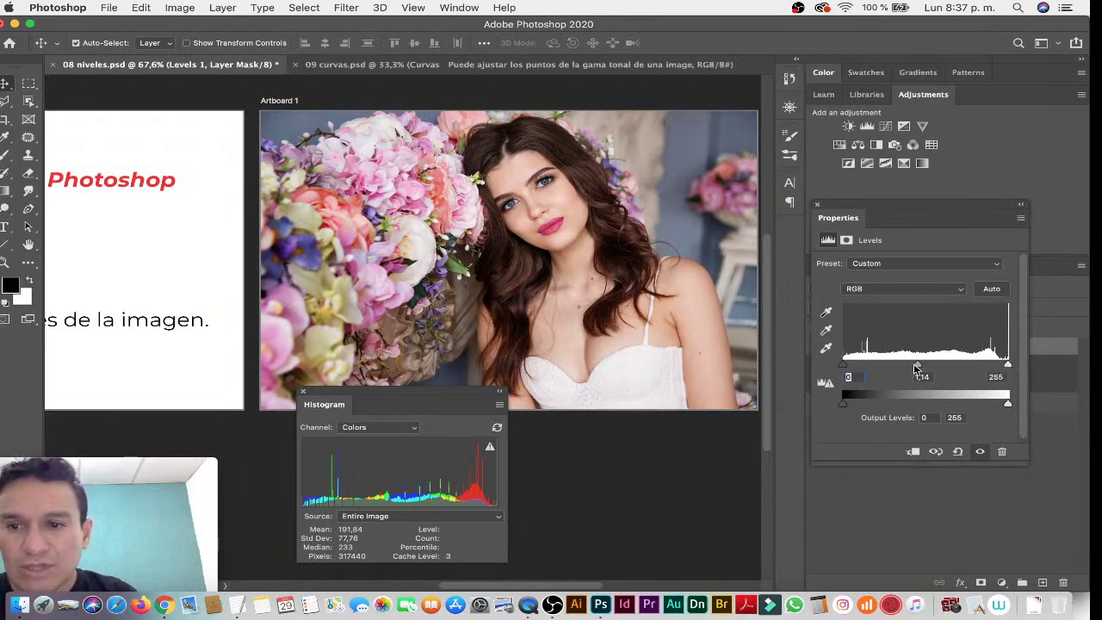
Tweak the midtones again, then reset Levels 1 to Default (0, 1,00, 255).
mouse_move(919, 365)
left_mouse_down()
mouse_move(935, 365)
mouse_move(922, 365)
left_mouse_up()
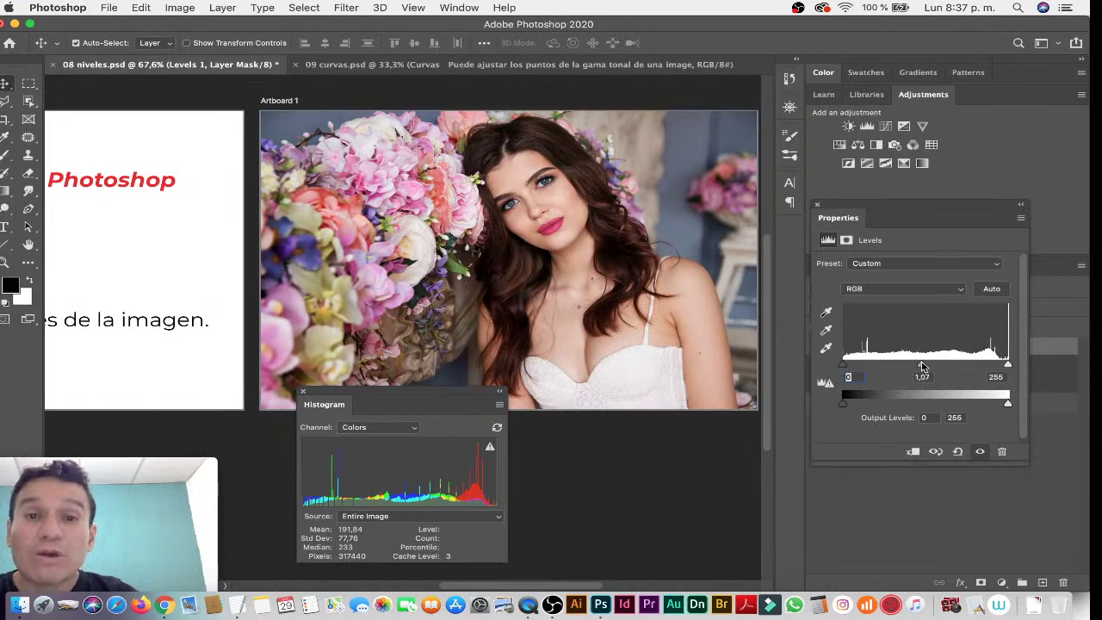
left_click_drag(923, 365, 922, 365)
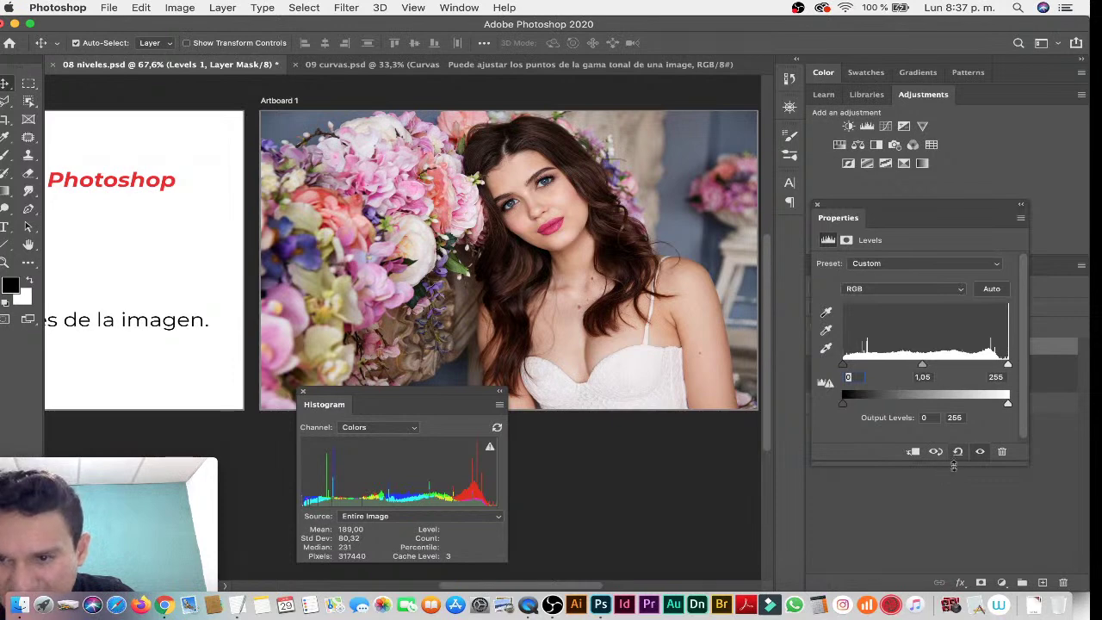
left_click(957, 452)
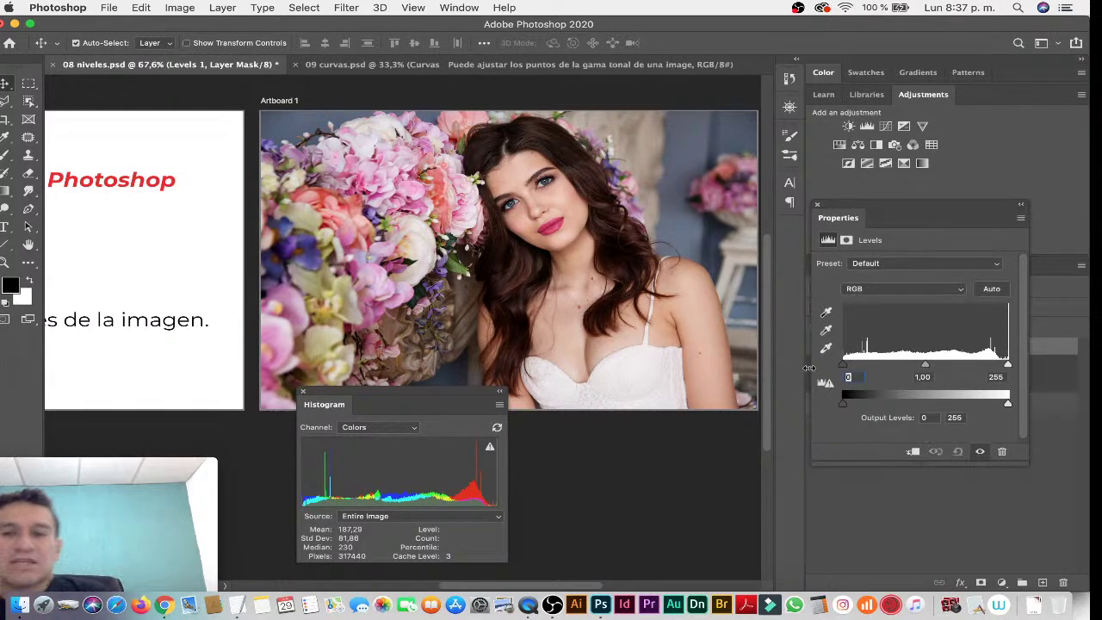
Sample the white dress as white point and dark hair as black point, undoing a grey sample.
scroll(827, 349, "down", 1)
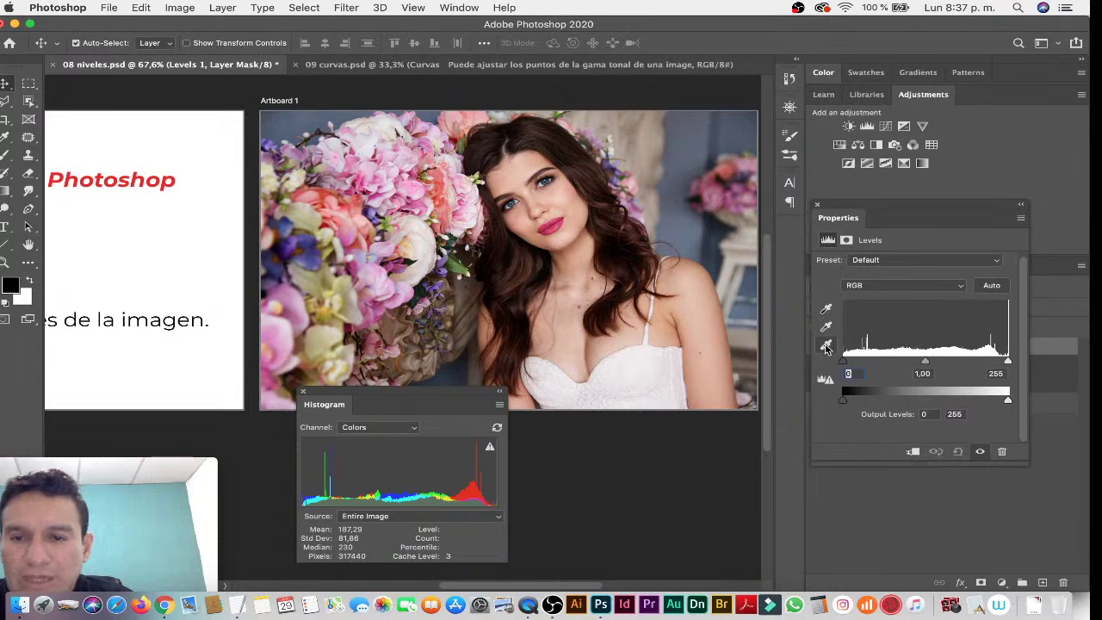
left_click(826, 346)
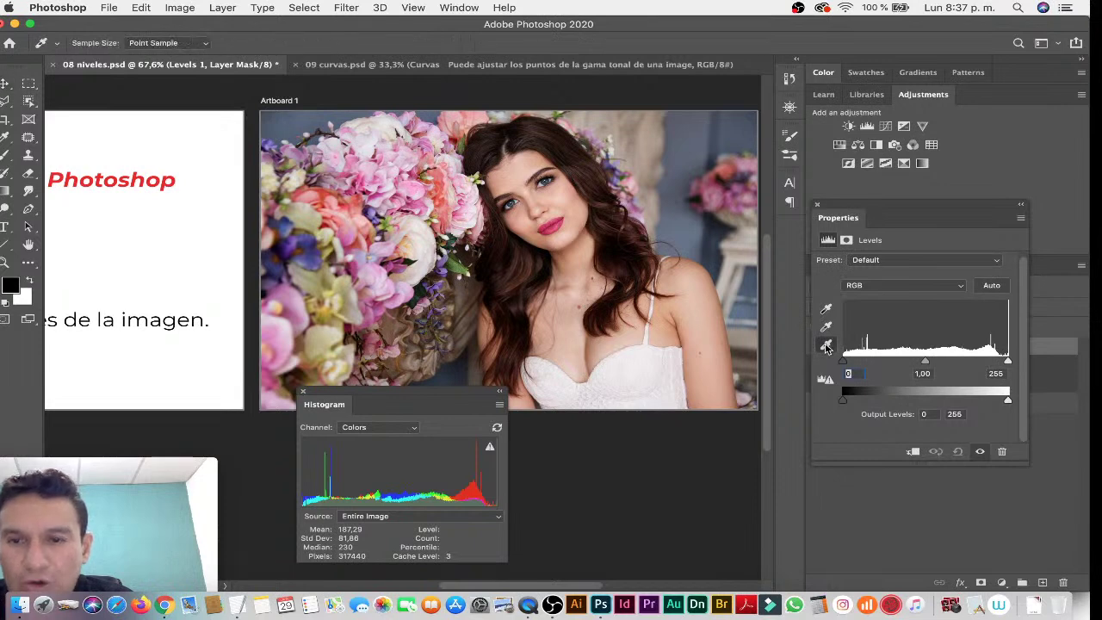
left_click(644, 347)
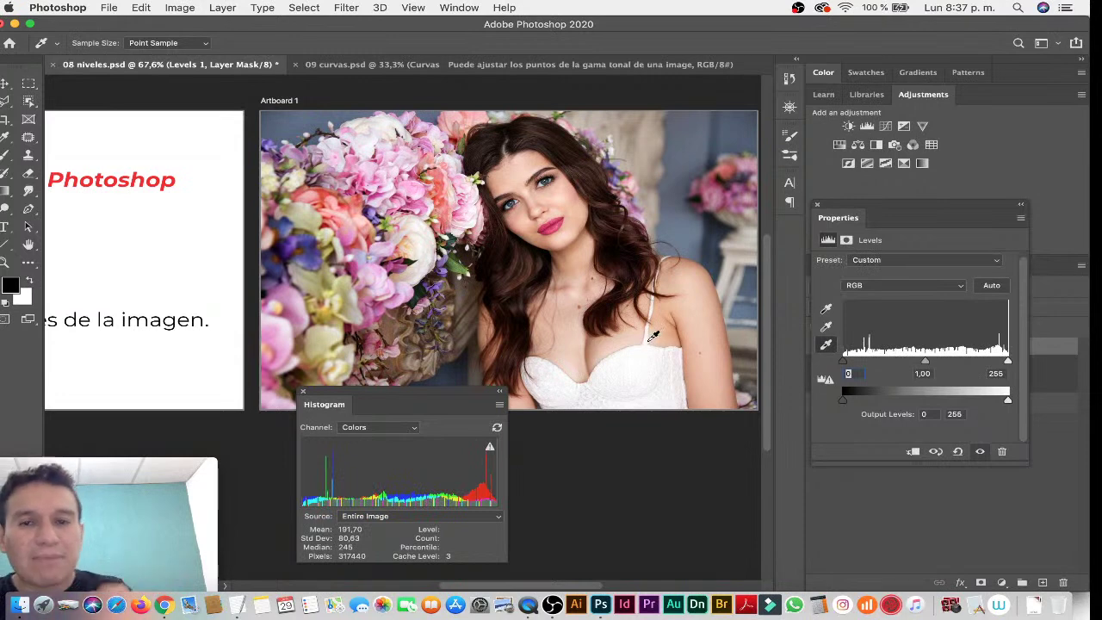
left_click(649, 343)
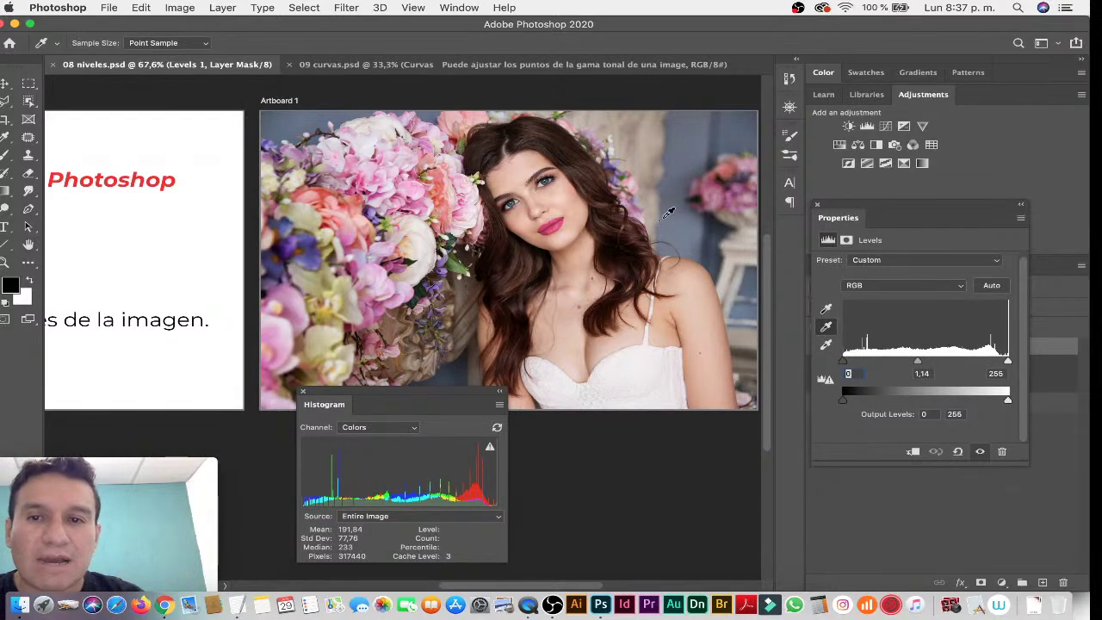
left_click(684, 153)
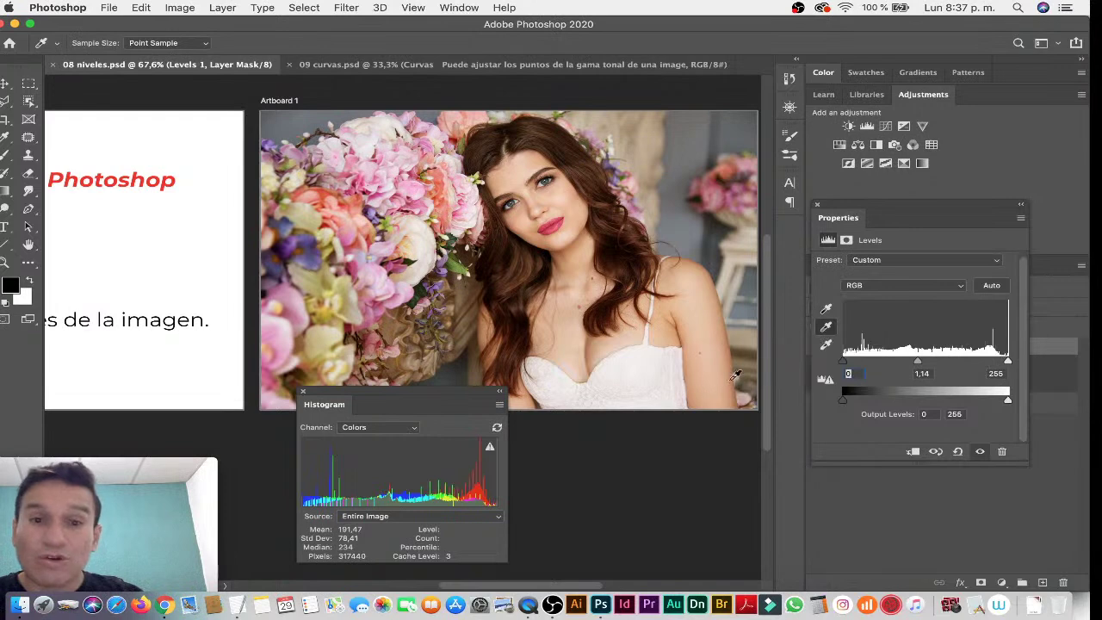
key("super+z")
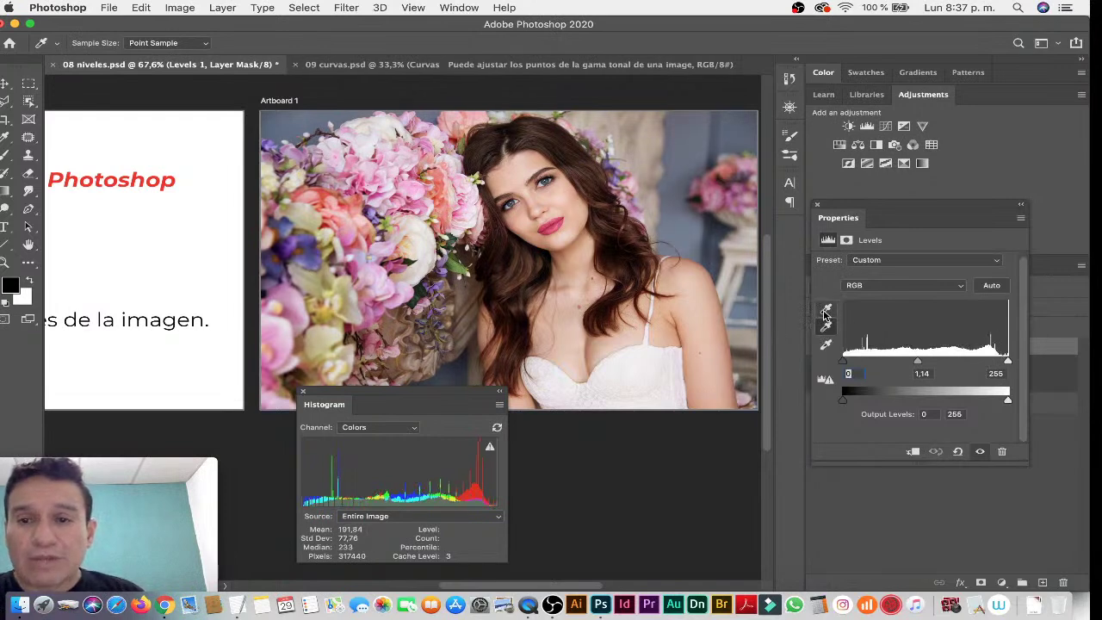
left_click(827, 310)
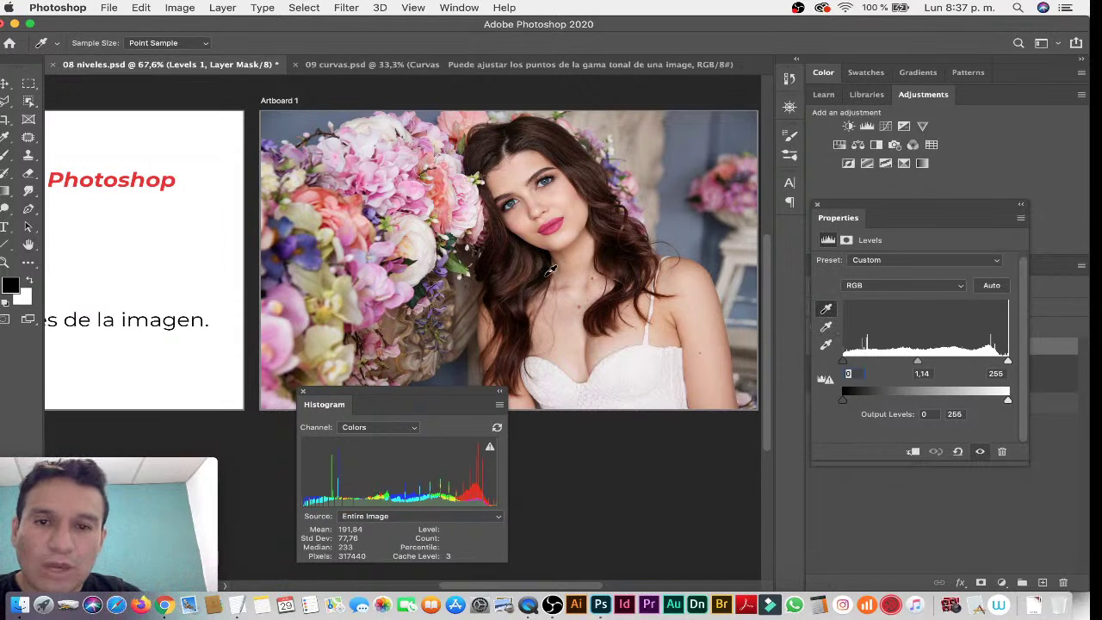
left_click(550, 271)
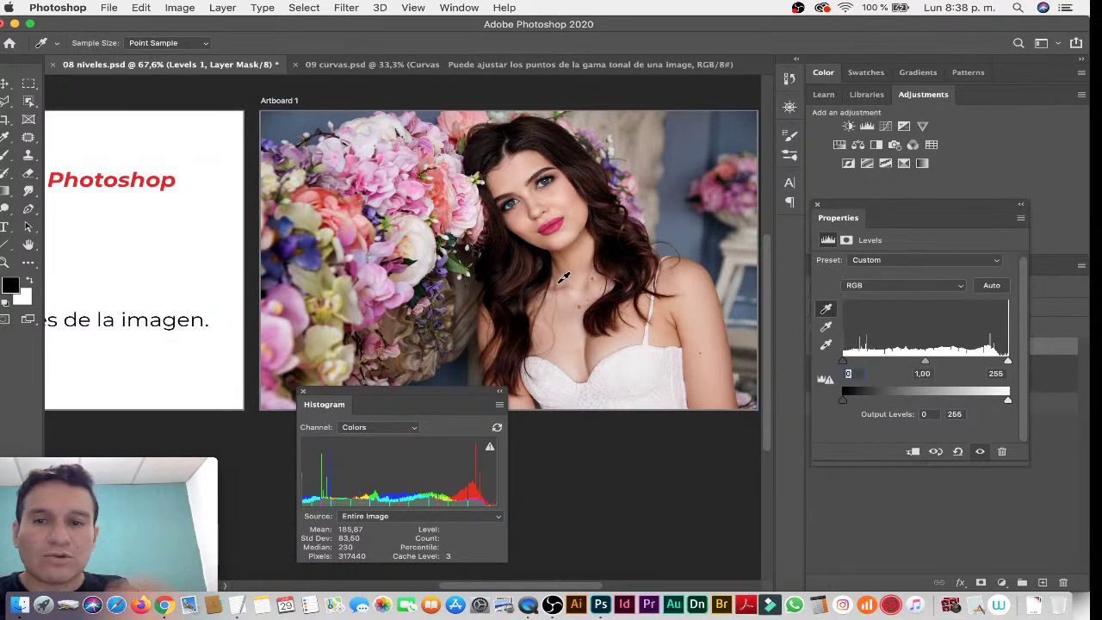
Apply the Increase Contrast 1 preset, then the Lighter preset, to Levels 1.
left_click(873, 262)
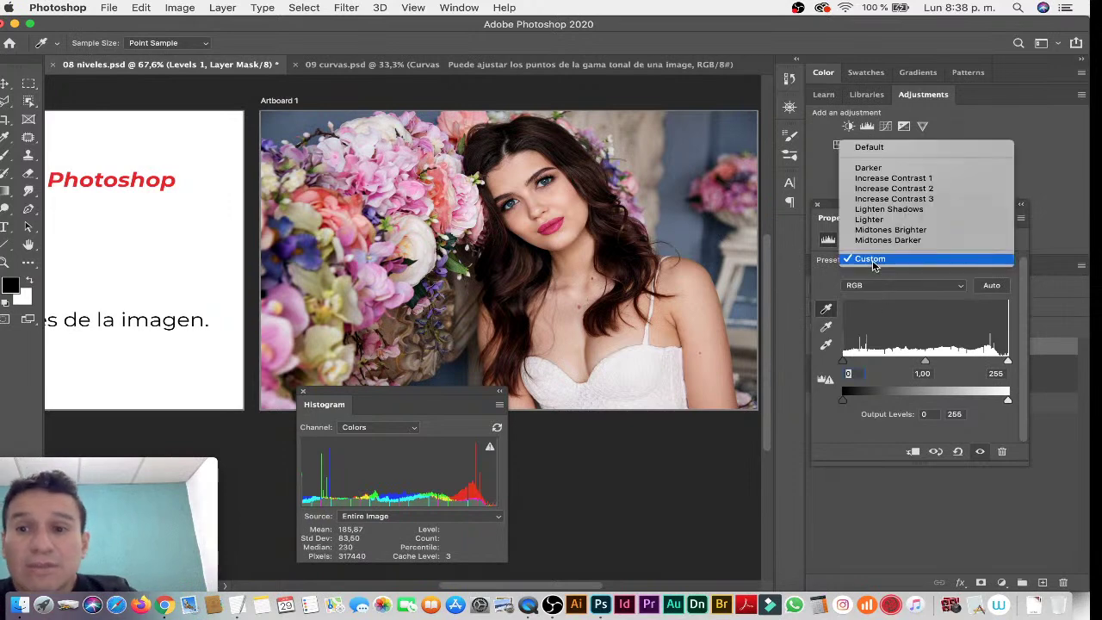
left_click(892, 178)
scroll(671, 258, "left", 10)
scroll(676, 295, "left", 5)
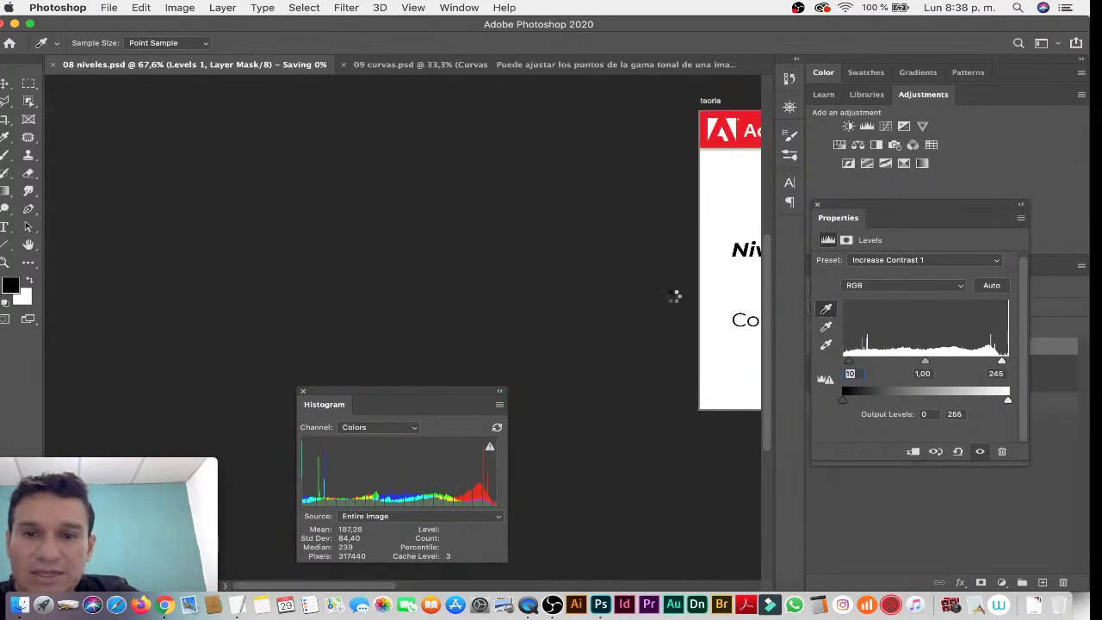
scroll(374, 214, "right", 2)
scroll(388, 219, "right", 10)
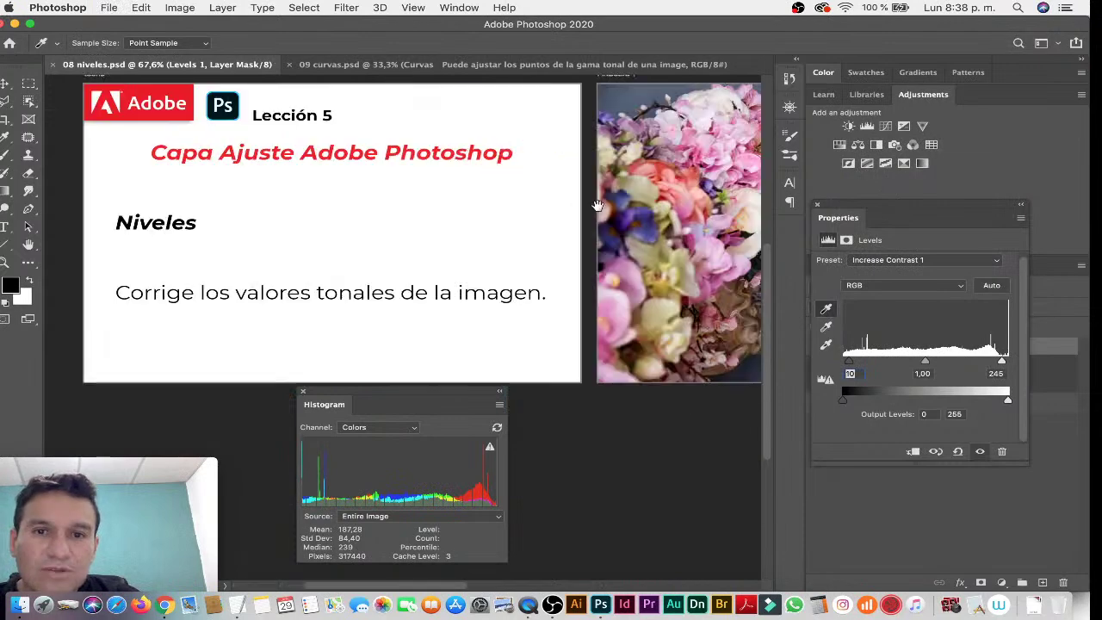
scroll(413, 224, "right", 5)
scroll(430, 226, "right", 5)
scroll(430, 227, "right", 3)
scroll(499, 227, "right", 5)
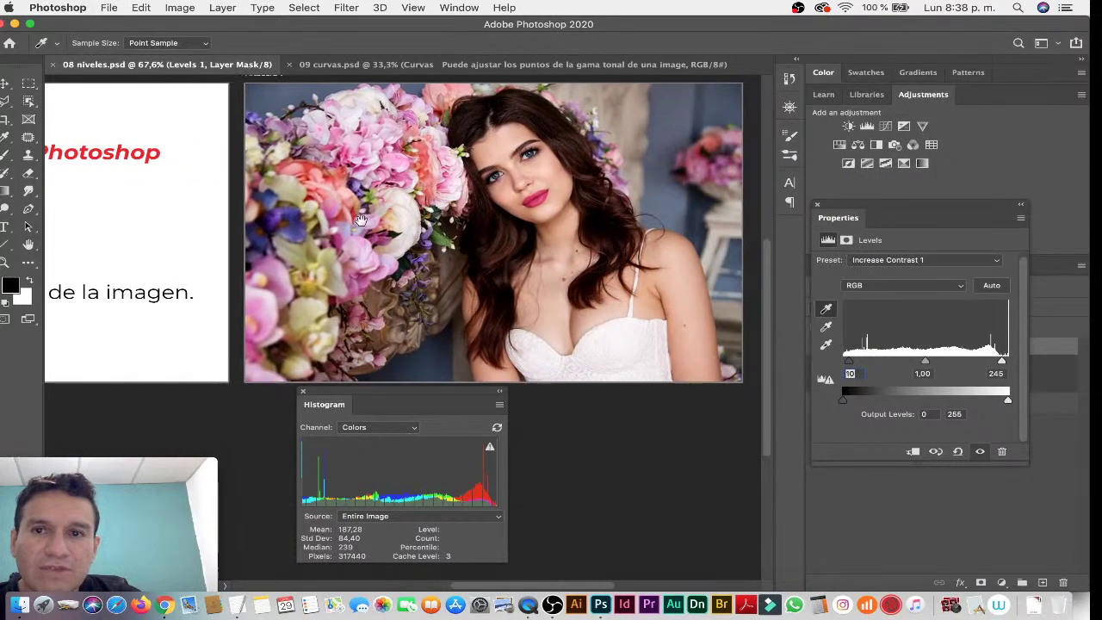
left_click(897, 260)
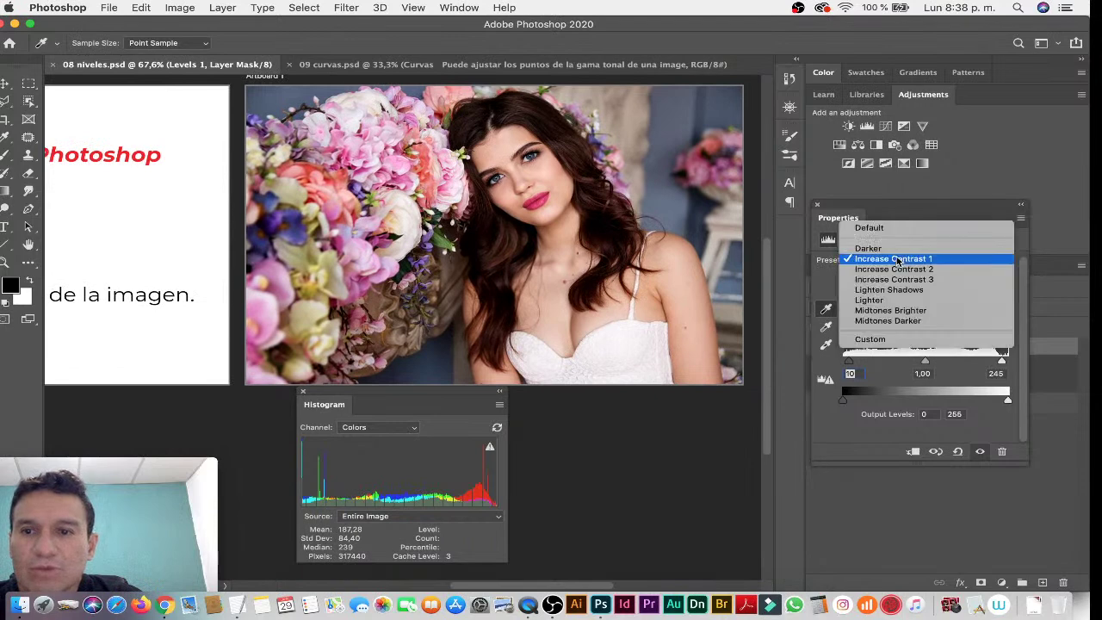
left_click(897, 308)
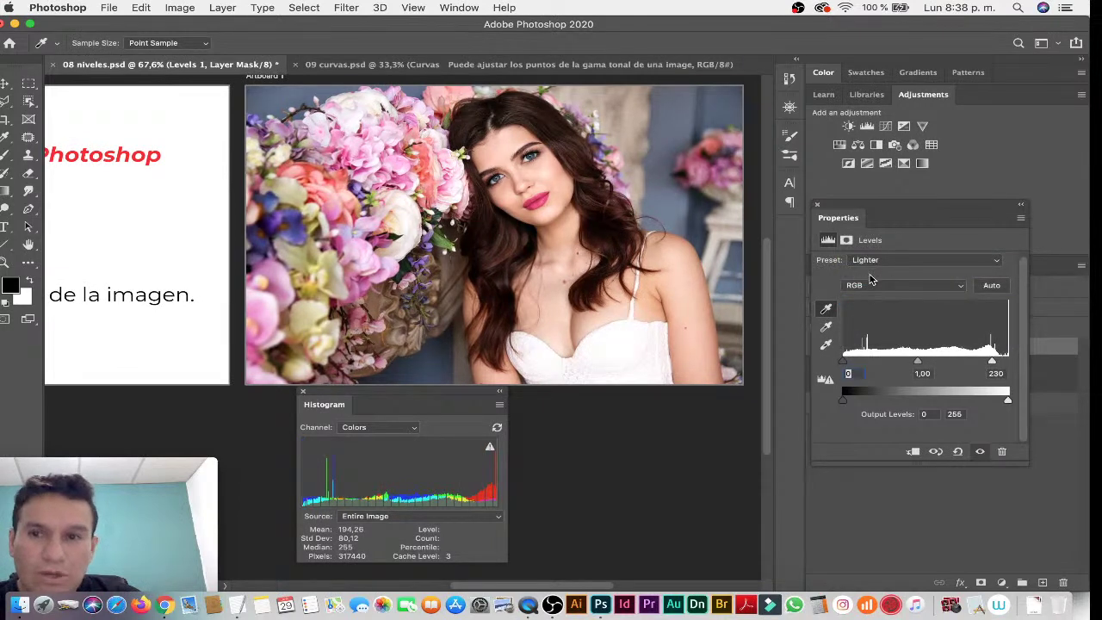
View the Red then Green channel, reset, and apply Auto levels correction.
left_click(867, 289)
left_click(867, 296)
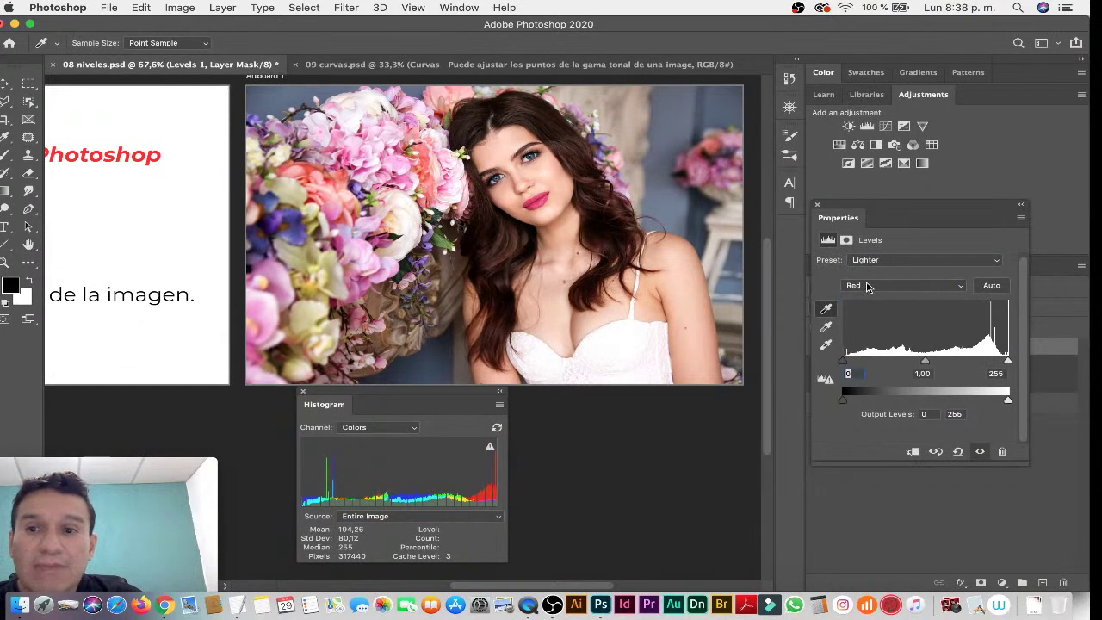
left_click(868, 296)
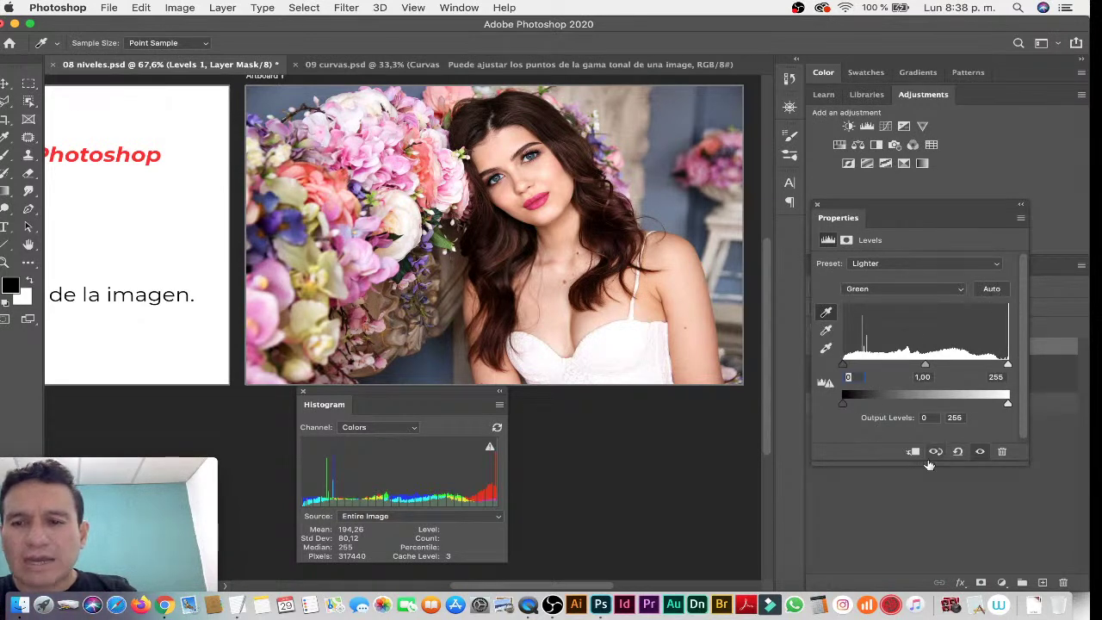
left_click(957, 452)
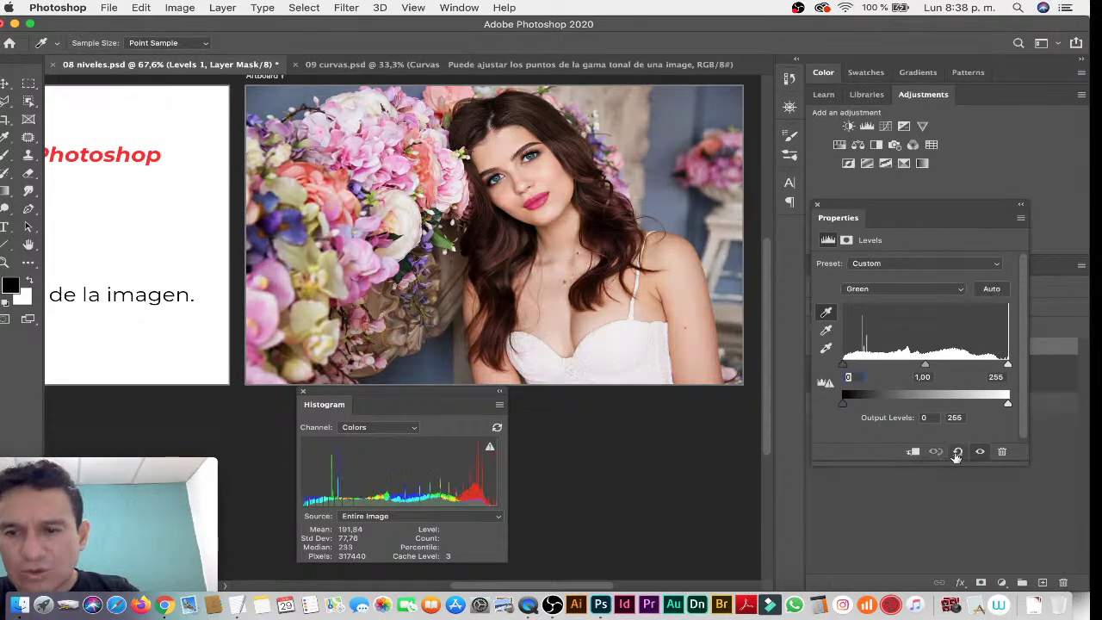
left_click(990, 289)
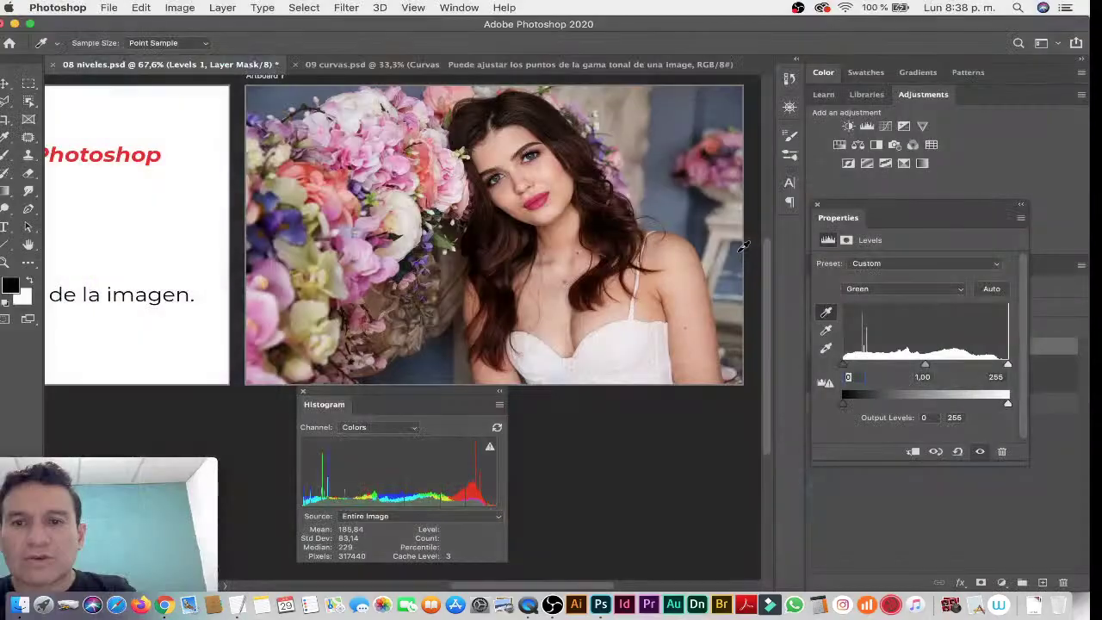
key("super+z")
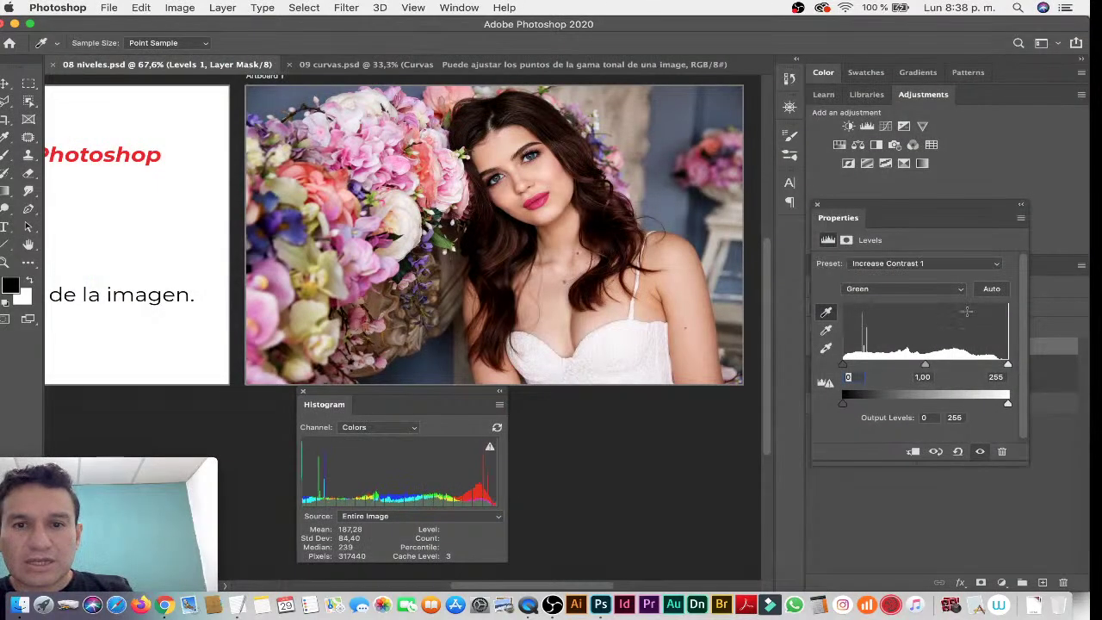
left_click(994, 291)
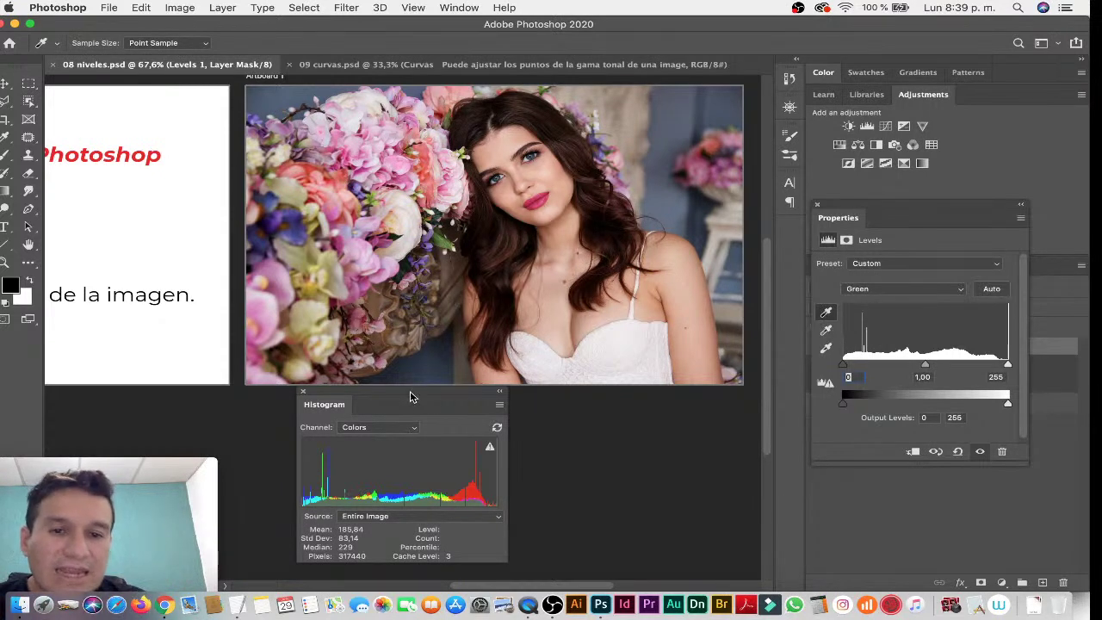
Nudge the Histogram and Levels settings panels slightly.
left_click_drag(410, 393, 387, 397)
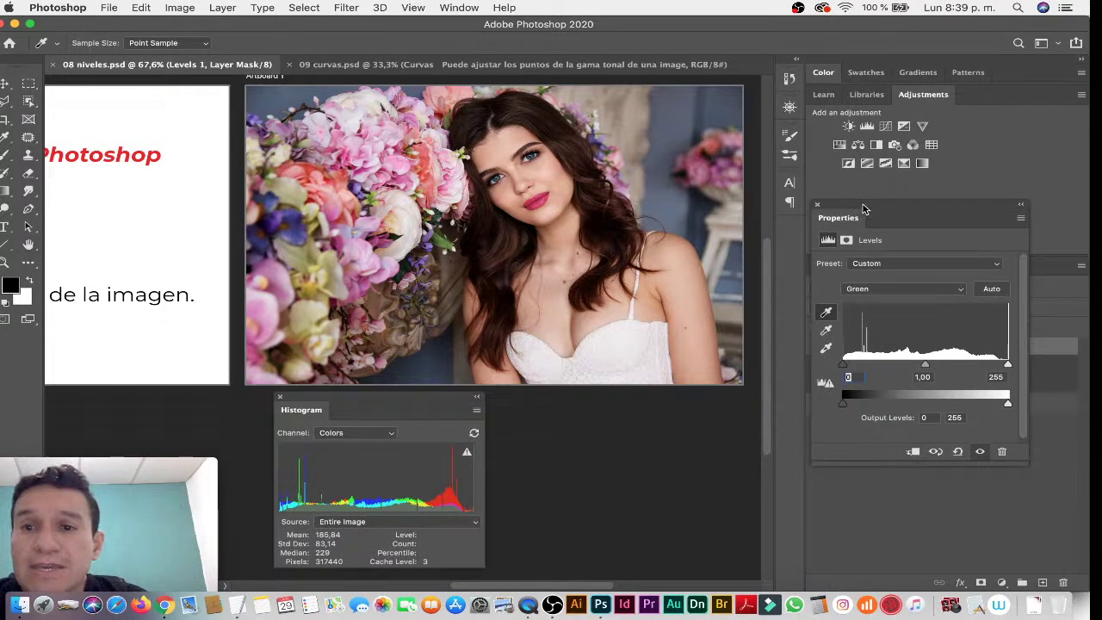
left_click_drag(863, 204, 858, 211)
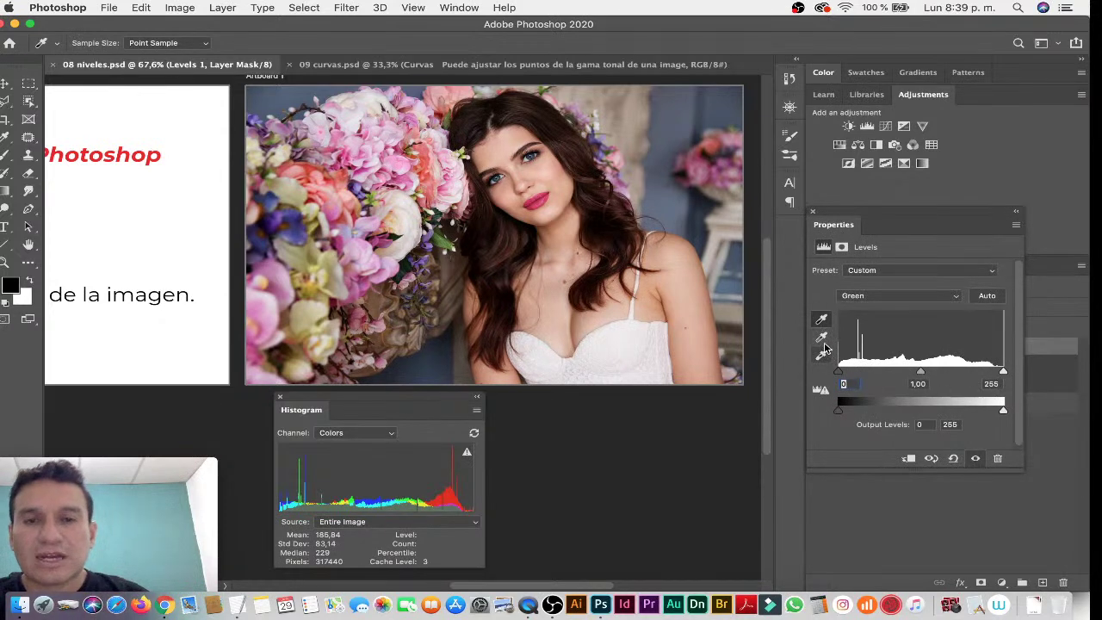
scroll(824, 347, "down", 1)
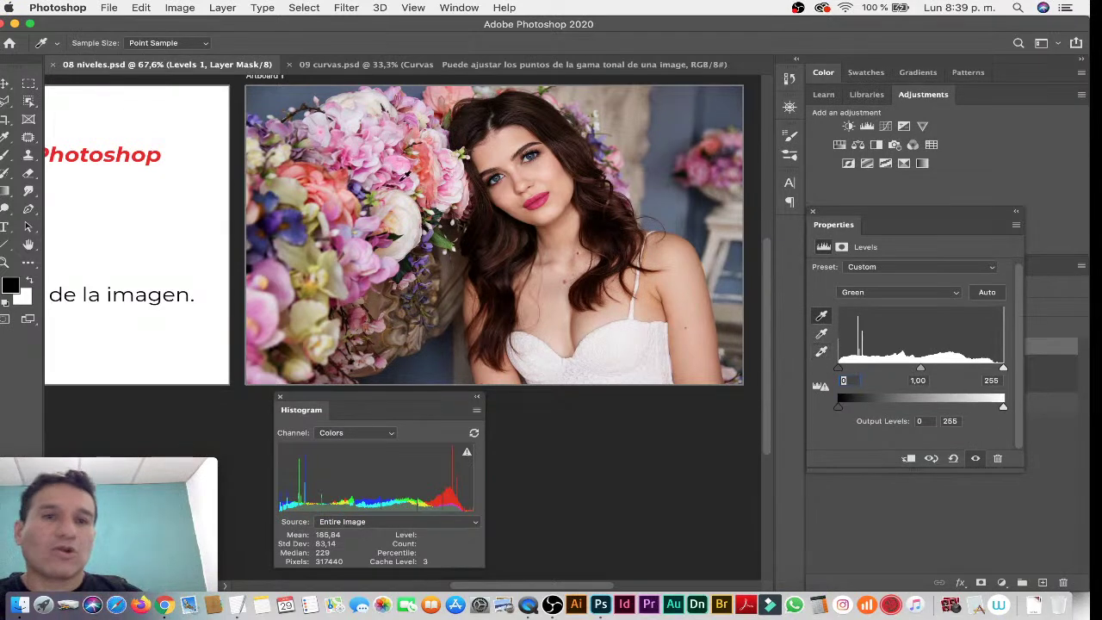
Close the Levels lesson and bring the Curves title artboard into view, dismissing the Filter menu.
left_click(53, 67)
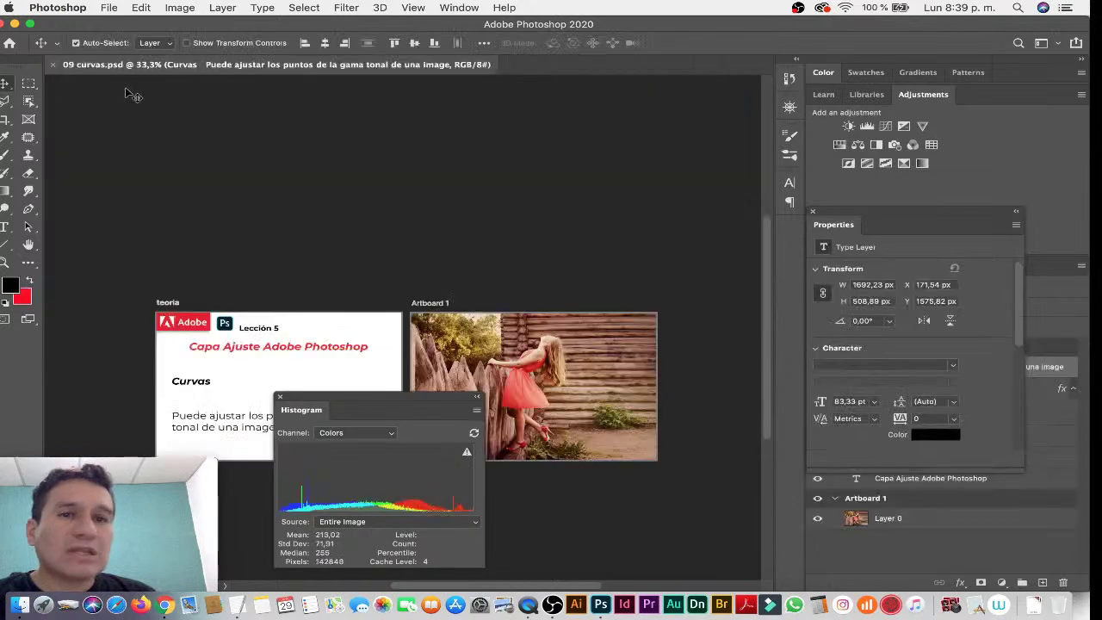
left_click_drag(266, 302, 364, 173)
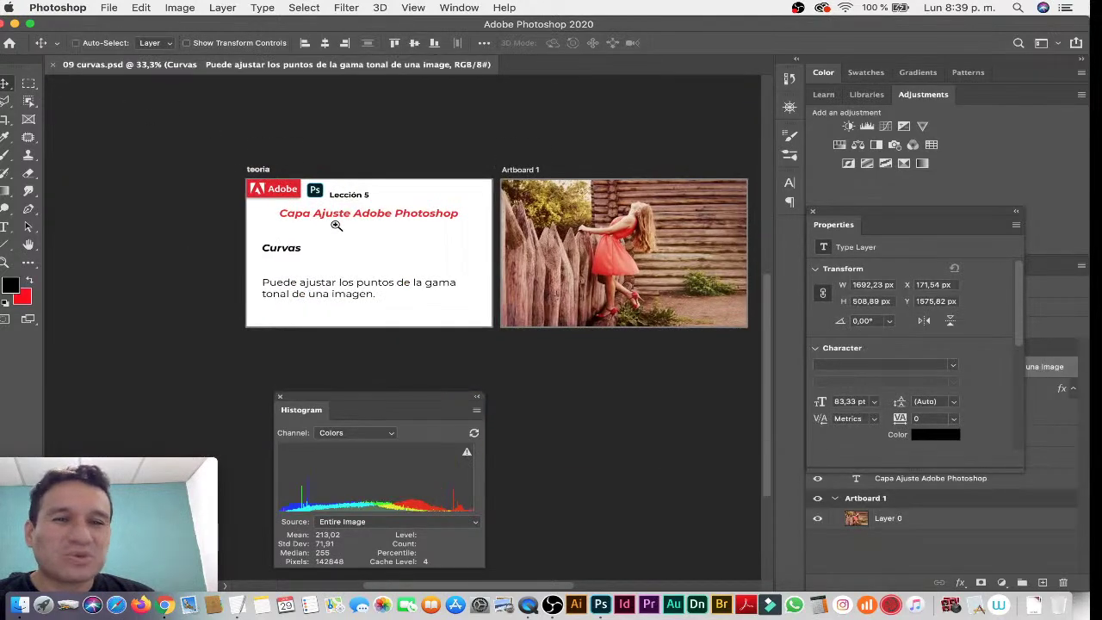
scroll(385, 229, "up", 3)
scroll(386, 229, "up", 3)
left_click_drag(386, 229, 353, 206)
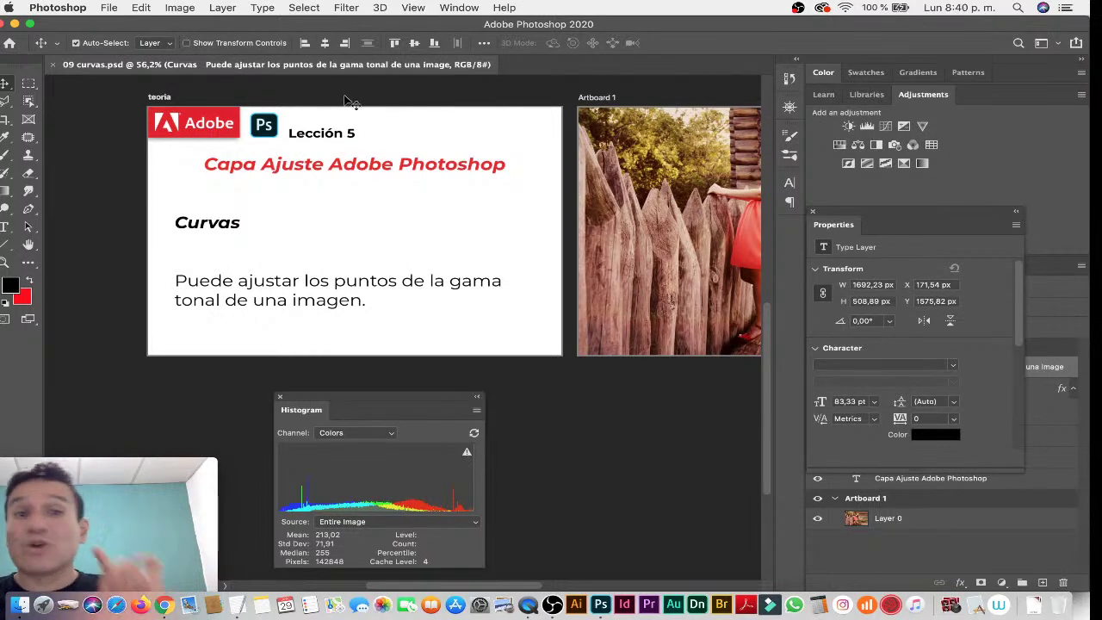
left_click(343, 10)
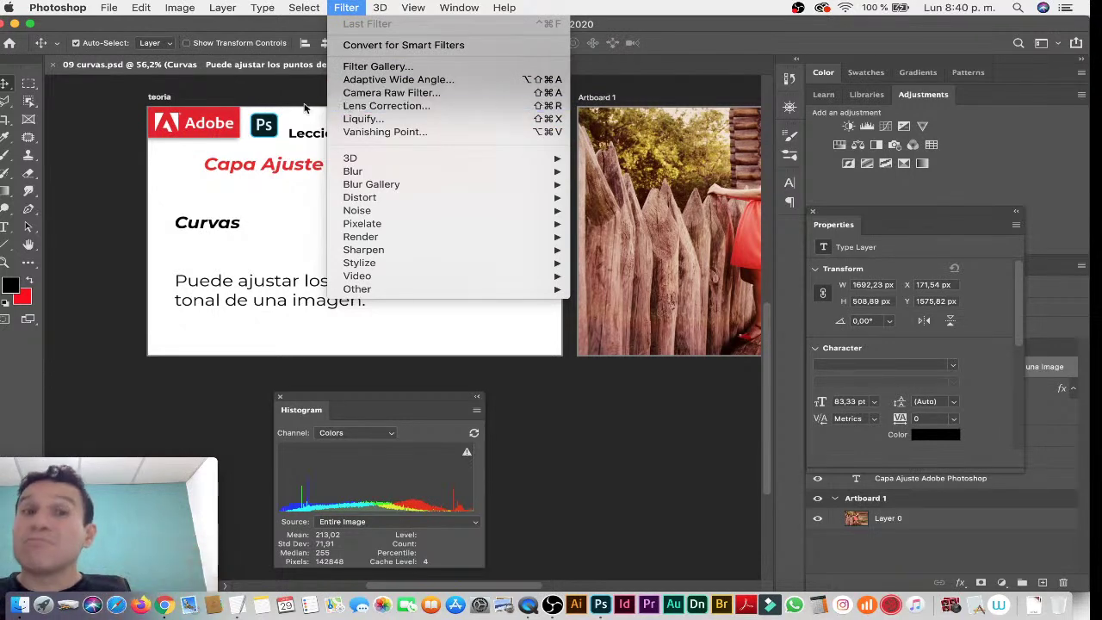
left_click(239, 96)
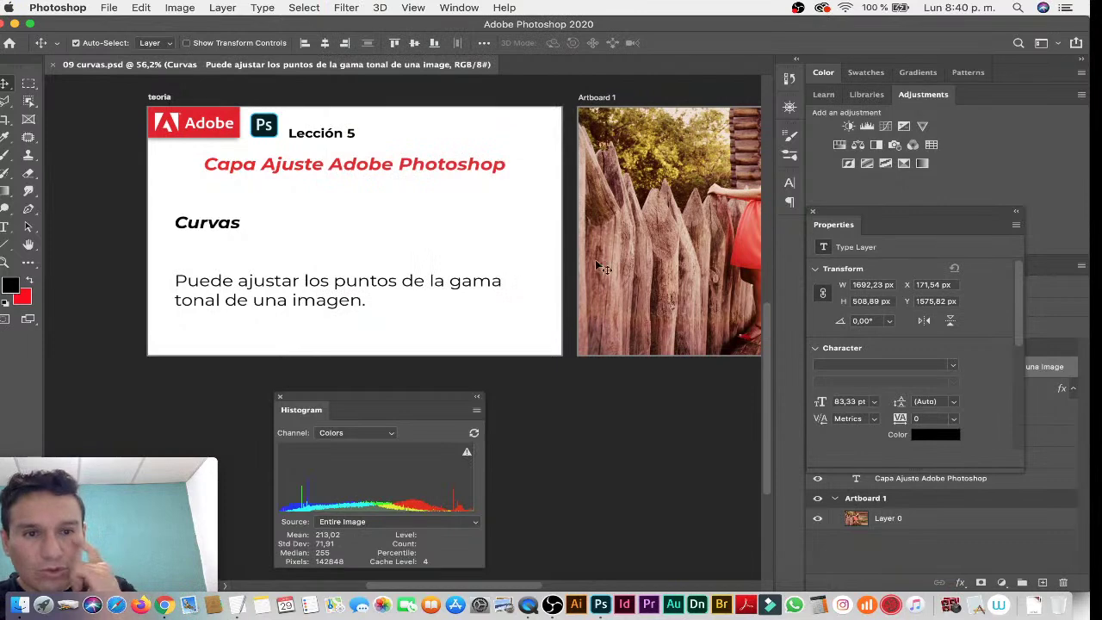
Dock and collapse Properties, collapse the teoria group, and select the girl photo's Layer 0.
scroll(630, 231, "right", 8)
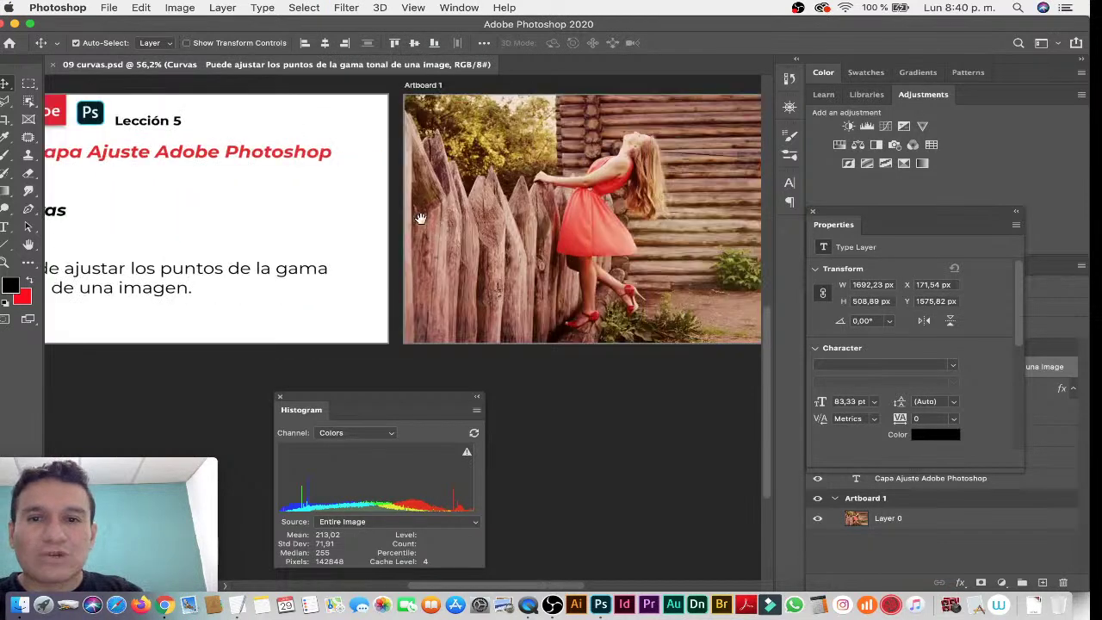
scroll(630, 231, "right", 2)
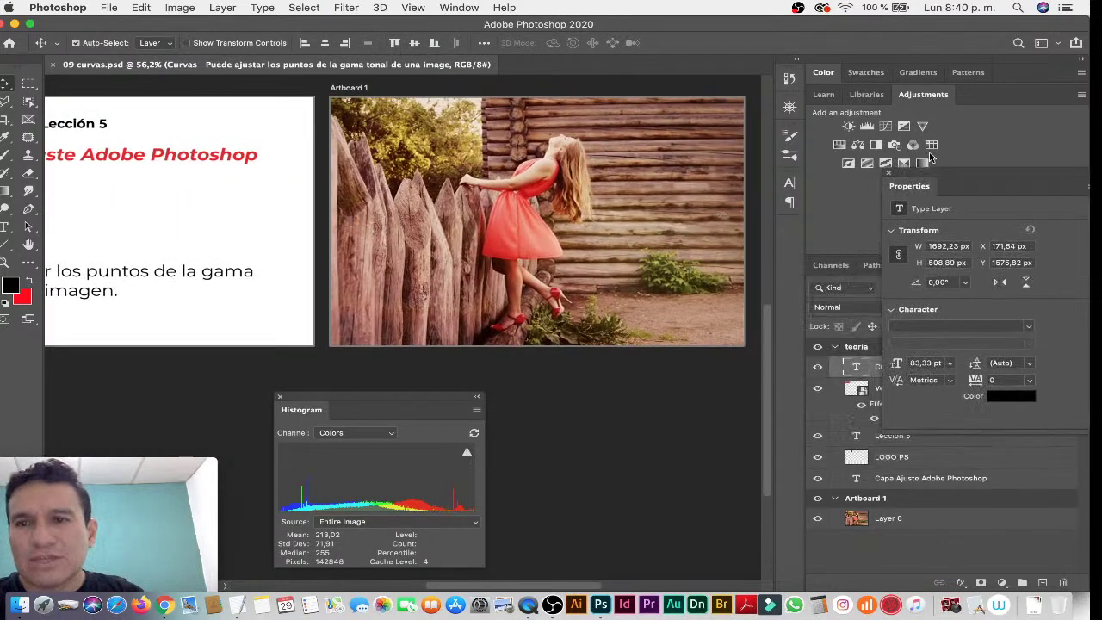
left_click_drag(811, 214, 999, 101)
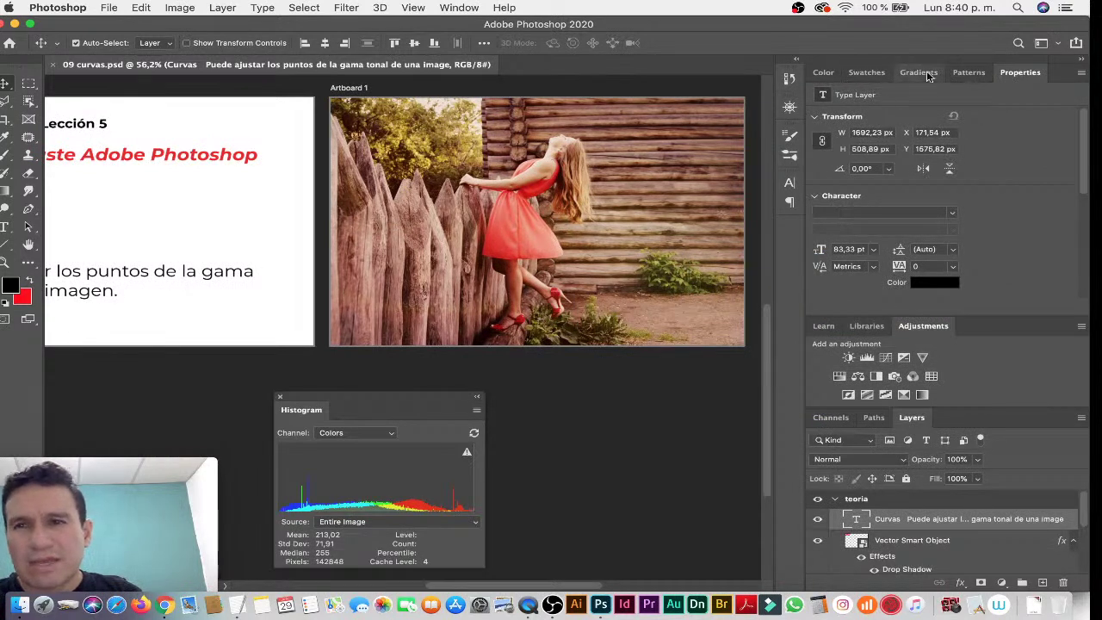
double_click(1020, 72)
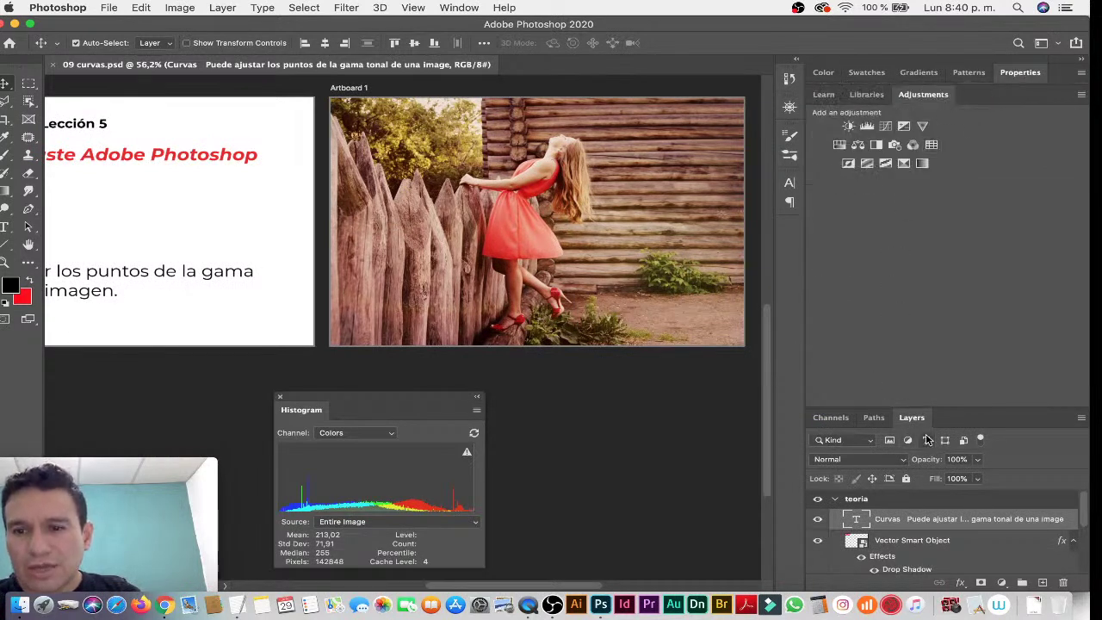
left_click(836, 499)
left_click(897, 537)
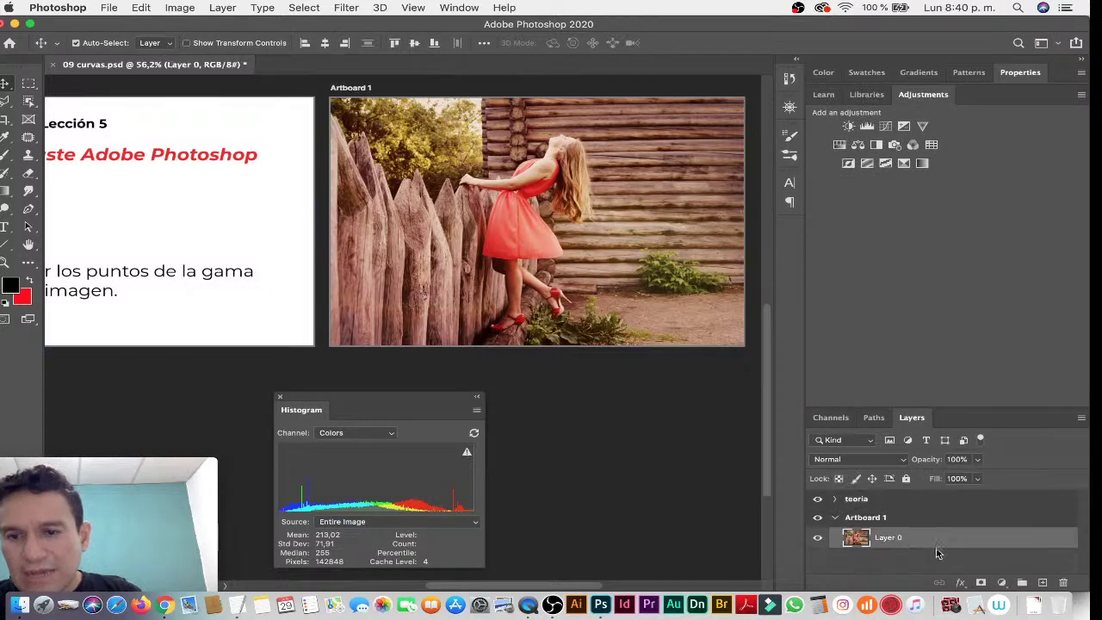
left_click(1002, 583)
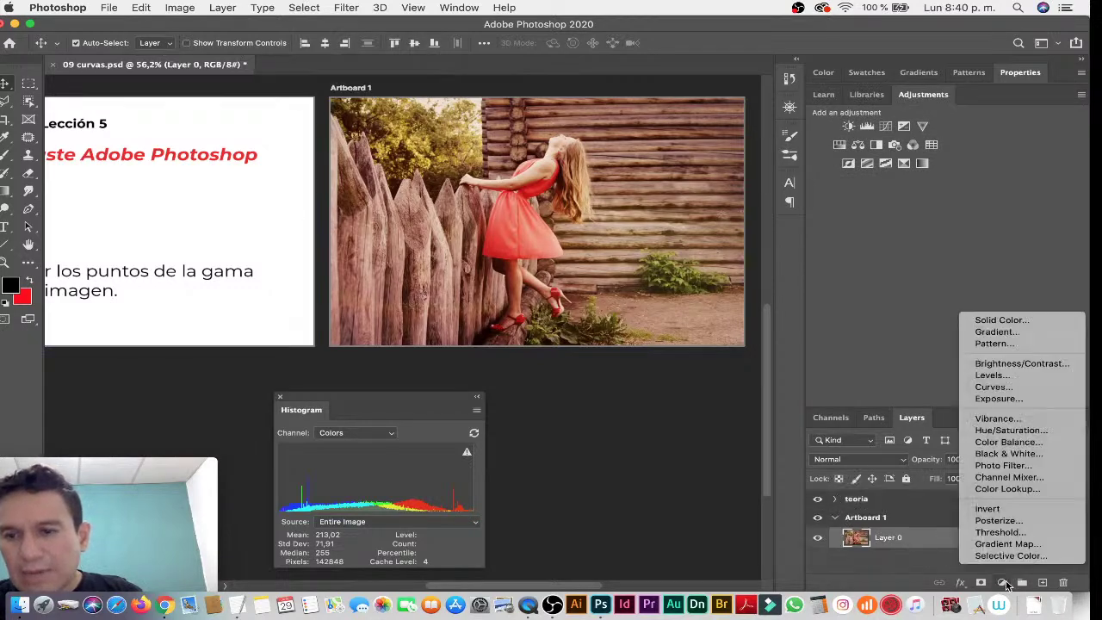
Add a Curves 1 layer above Layer 0, undo a trial brightening, and save the file.
left_click(1002, 387)
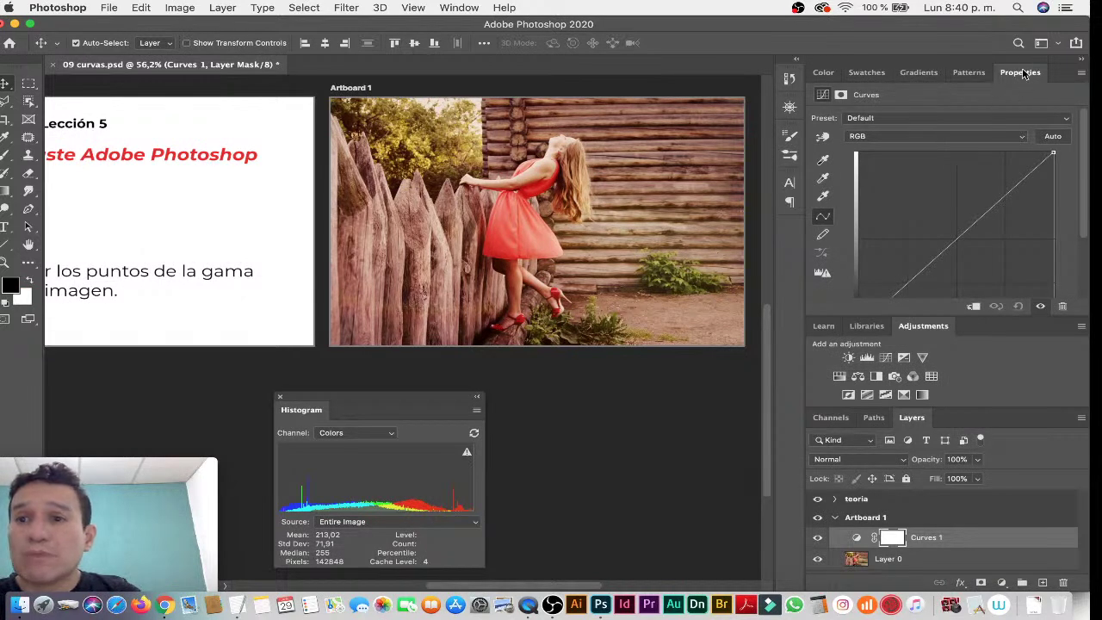
mouse_move(1023, 74)
left_mouse_down()
mouse_move(826, 59)
mouse_move(845, 63)
left_mouse_up()
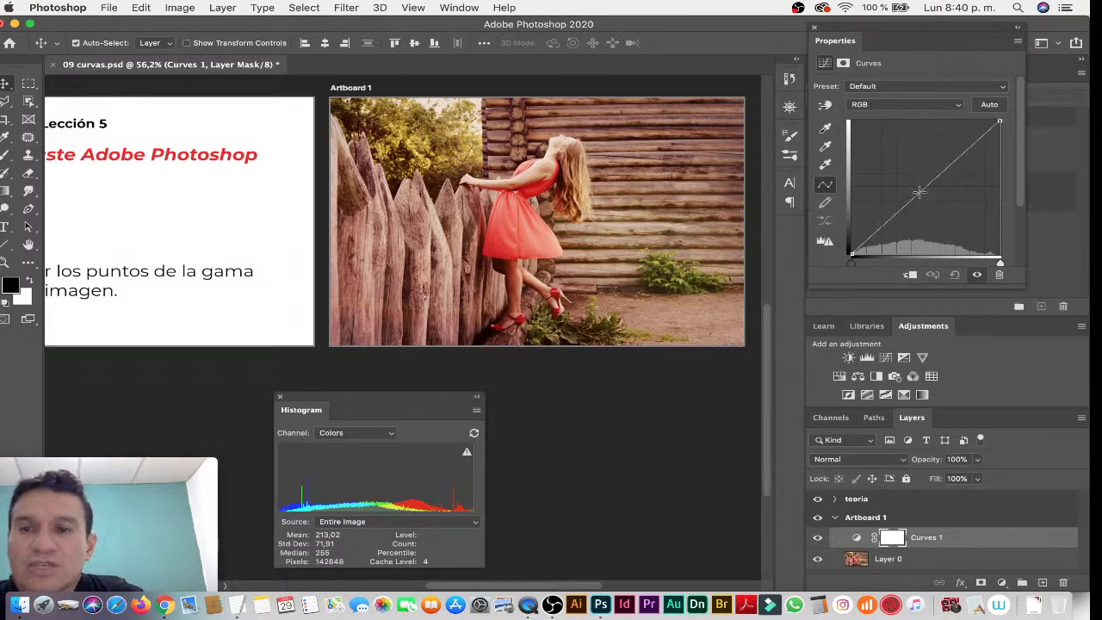
mouse_move(918, 192)
left_mouse_down()
mouse_move(903, 175)
mouse_move(929, 211)
left_mouse_up()
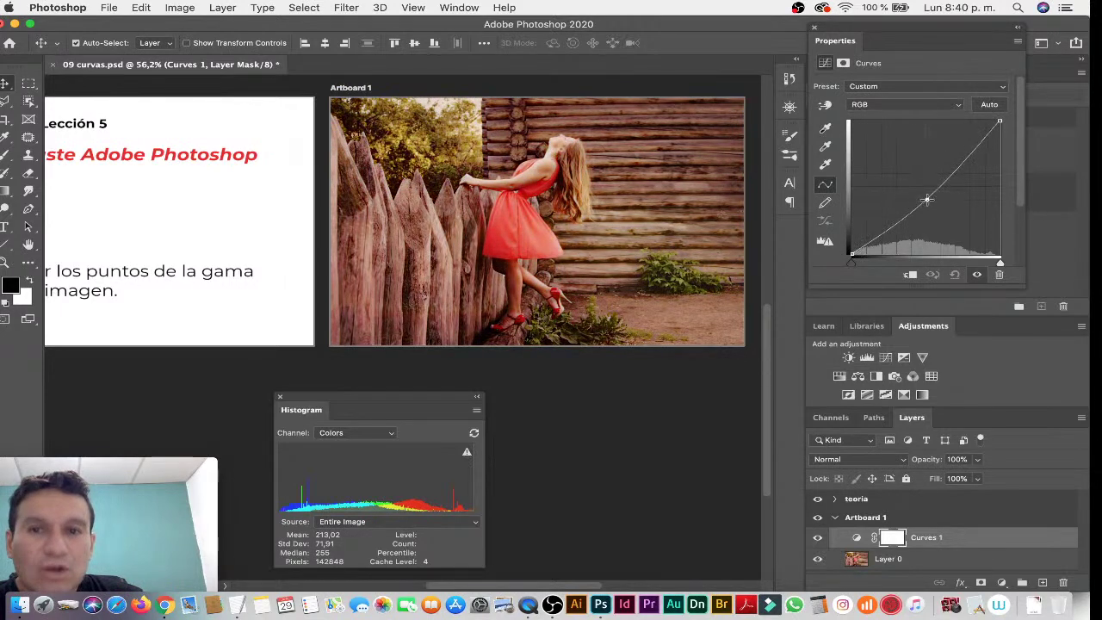
key("super+z")
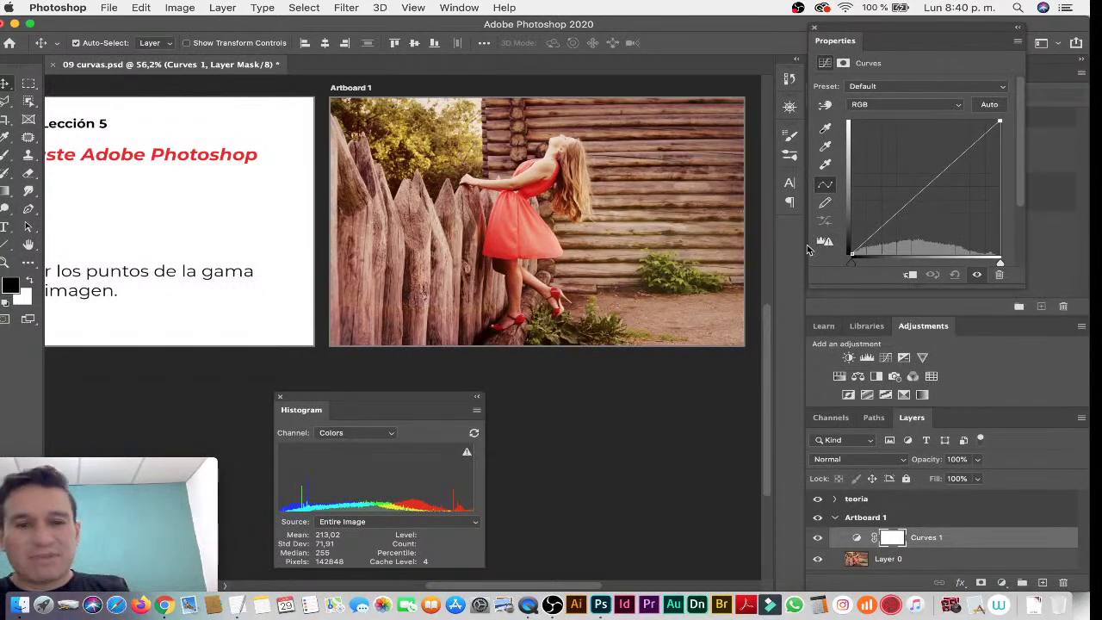
key("super+s")
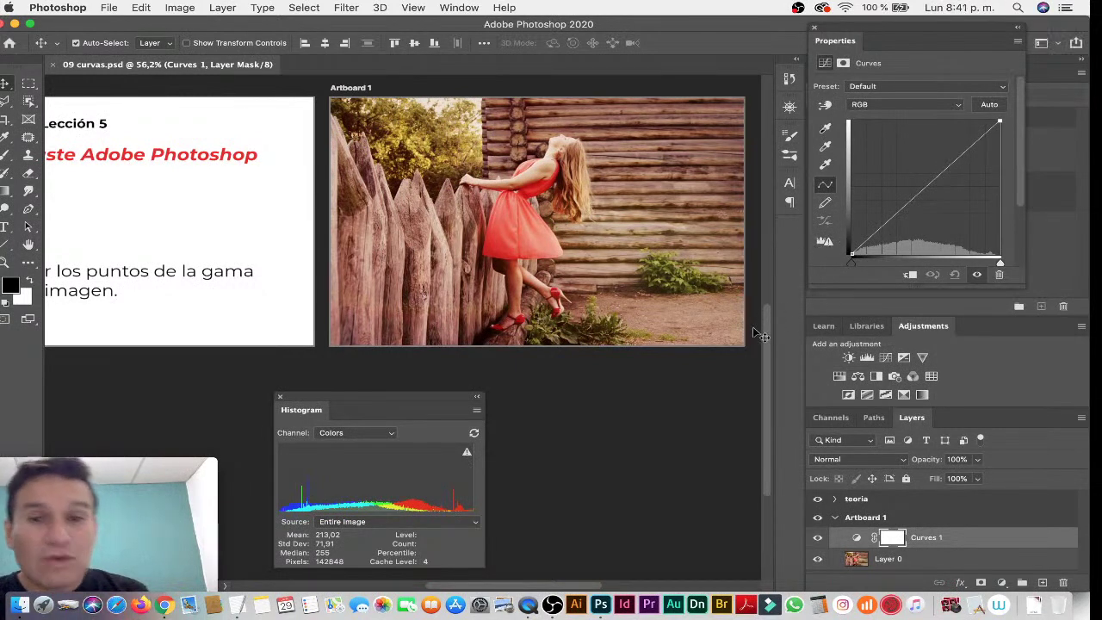
Dock the Histogram panel in the right column, then test and undo a brightening curve.
left_click(603, 201)
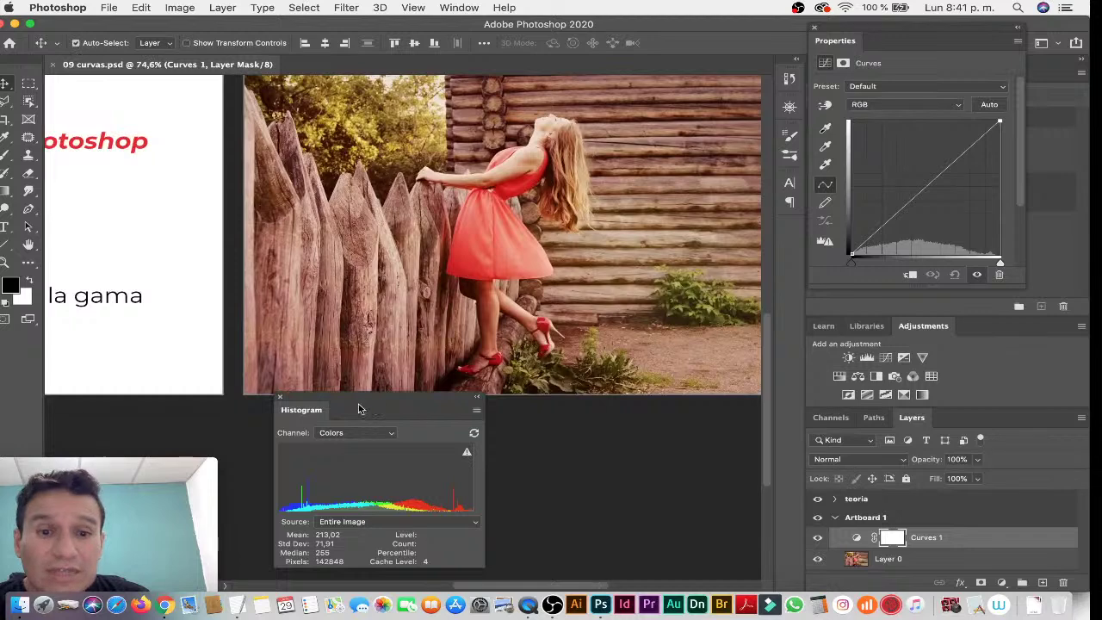
left_click_drag(357, 405, 900, 340)
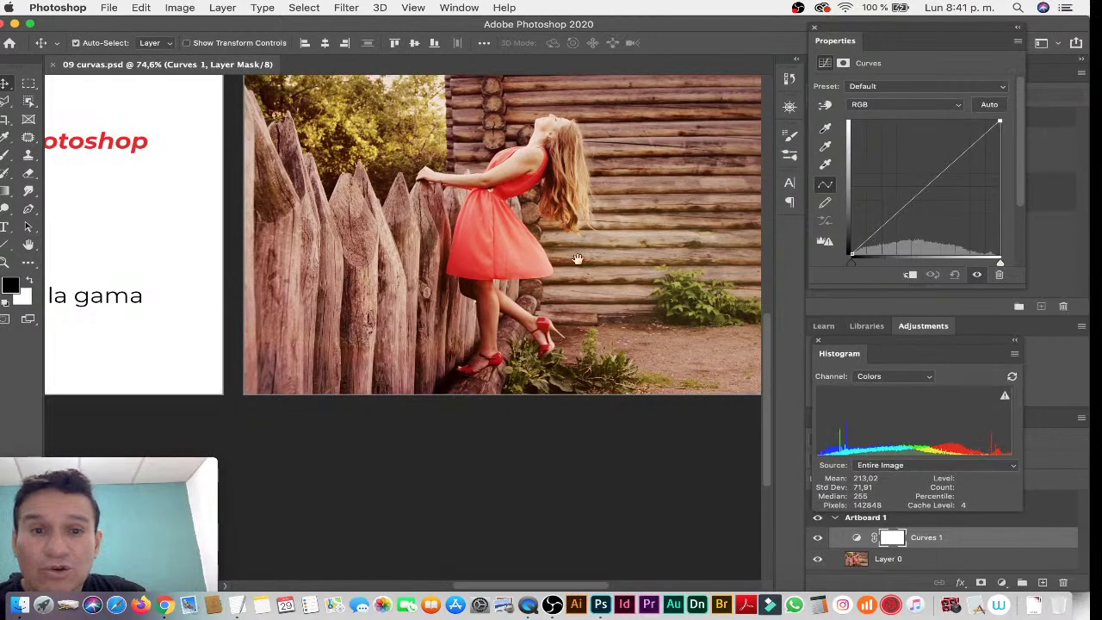
left_click_drag(577, 258, 538, 314)
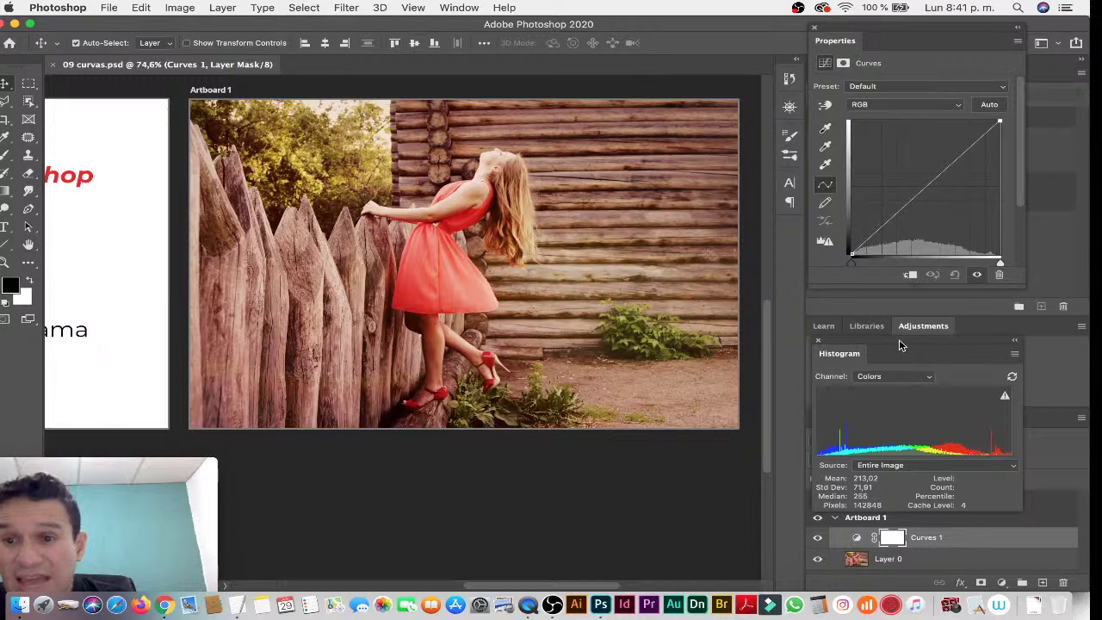
mouse_move(900, 346)
left_mouse_down()
mouse_move(912, 348)
mouse_move(899, 323)
left_mouse_up()
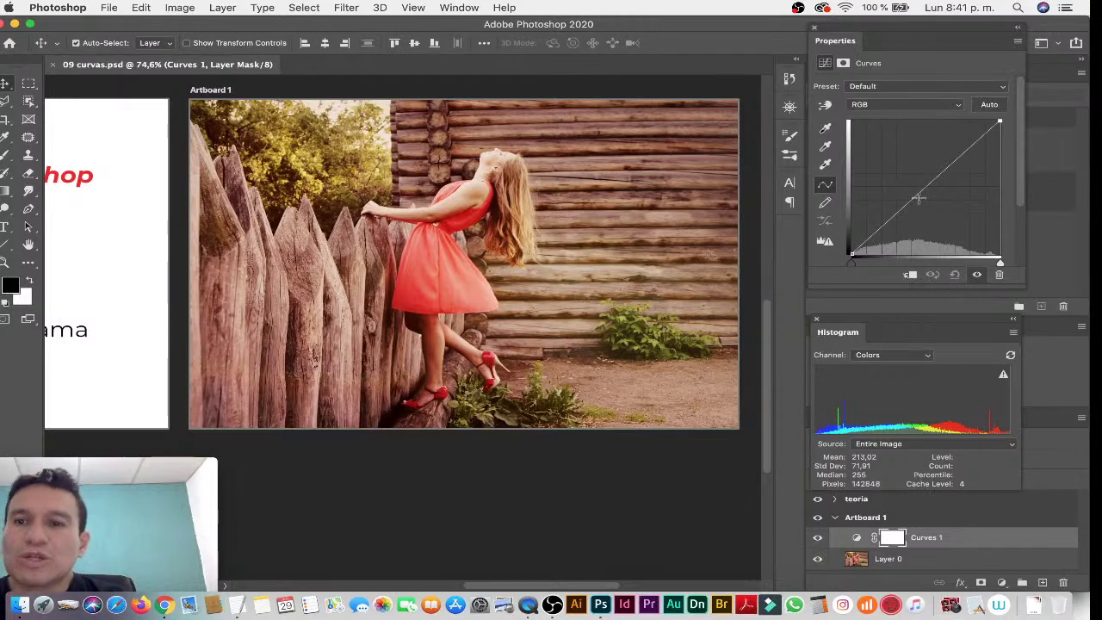
left_click_drag(922, 189, 920, 183)
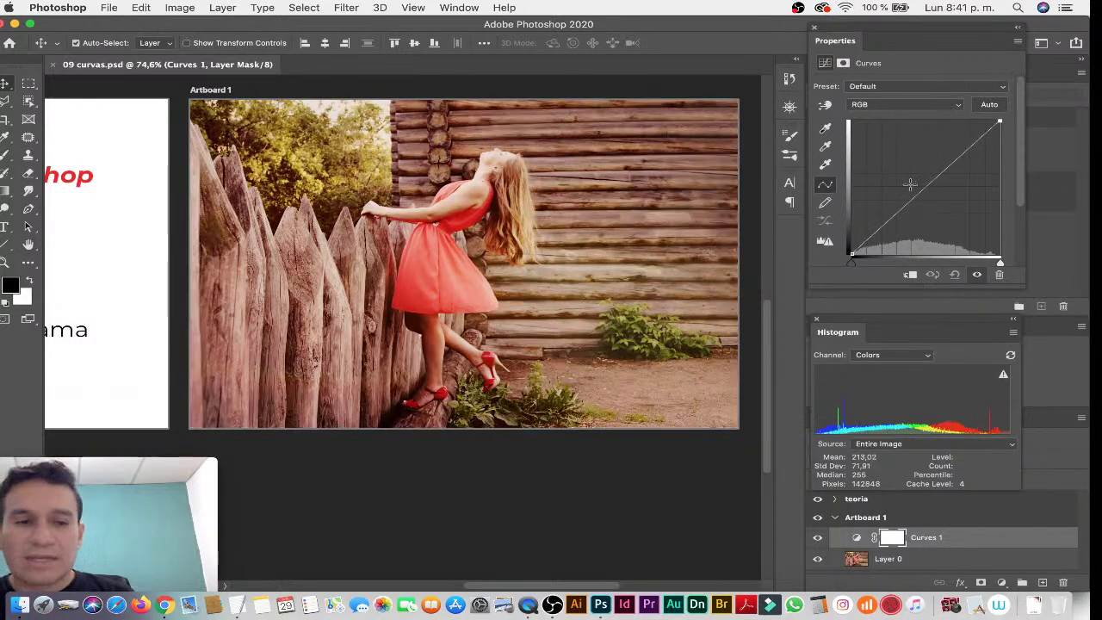
key("super+z")
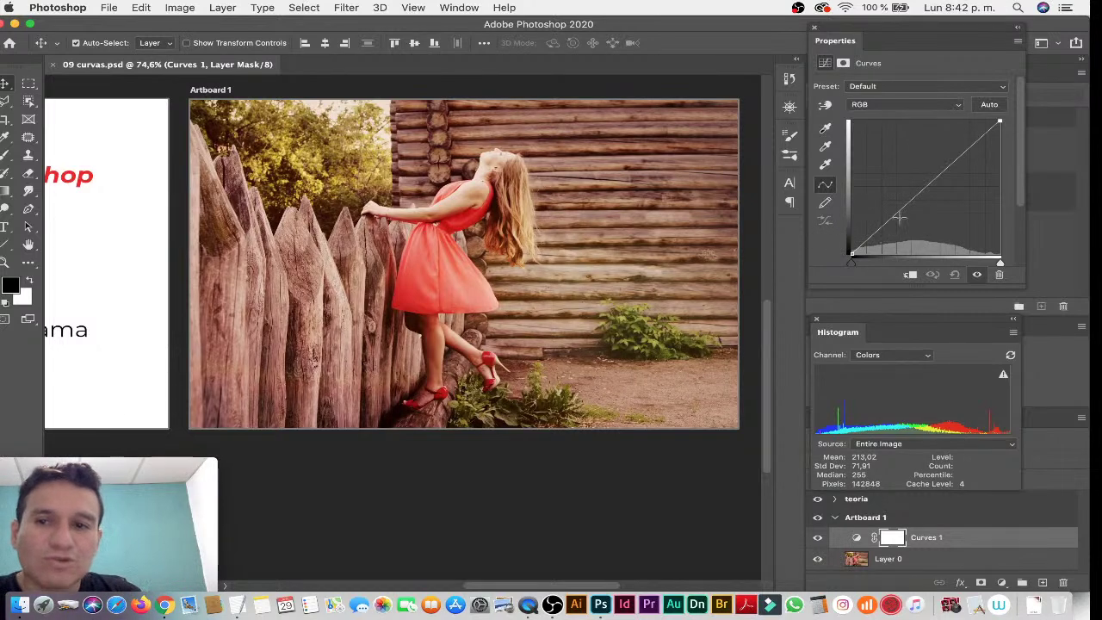
scroll(901, 210, "down", 1)
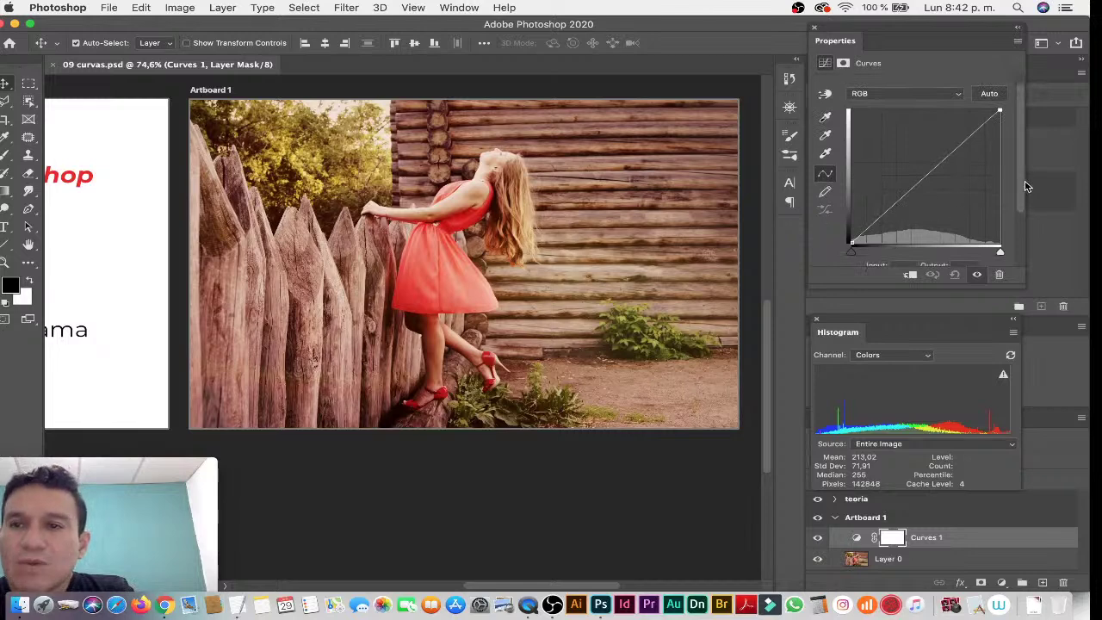
scroll(1024, 177, "up", 1)
left_click(989, 105)
scroll(666, 177, "down", 5)
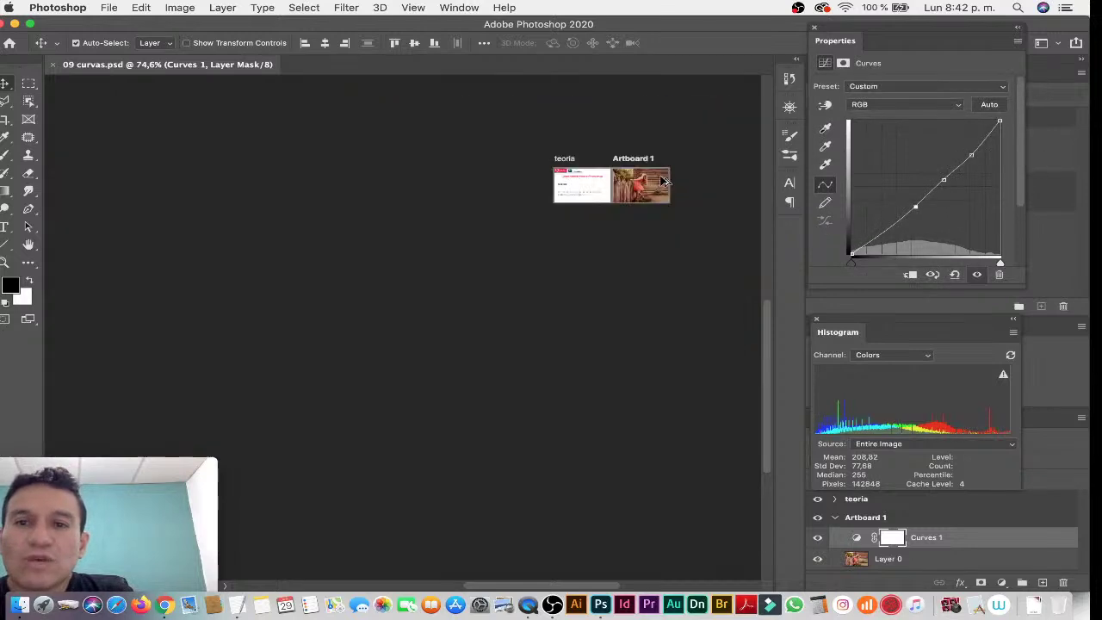
scroll(694, 177, "up", 4)
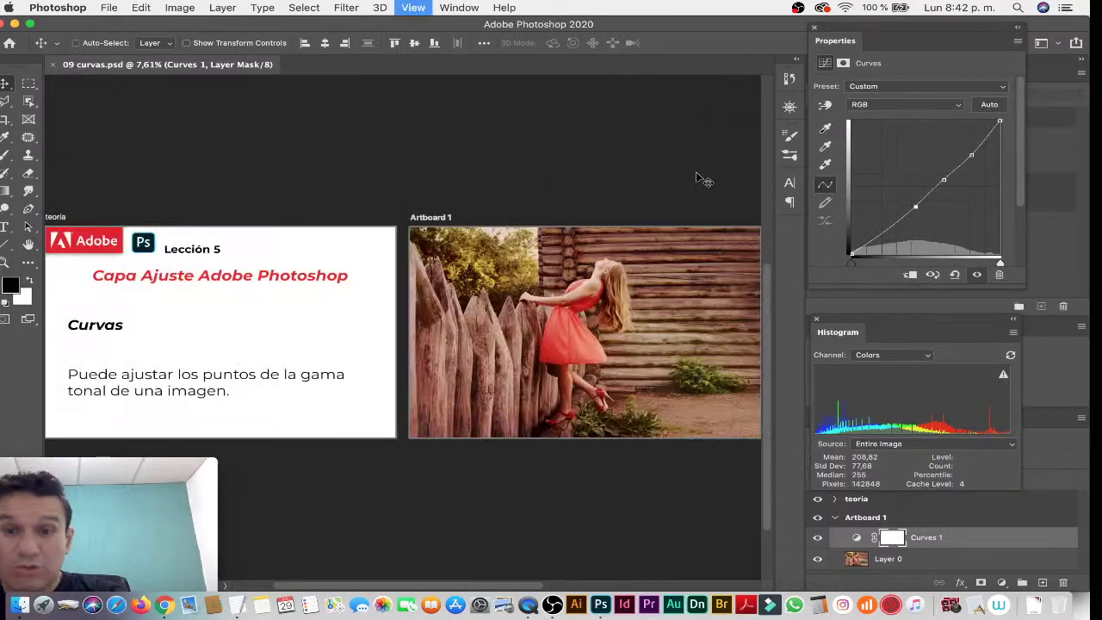
scroll(579, 231, "up", 1)
scroll(578, 230, "up", 1)
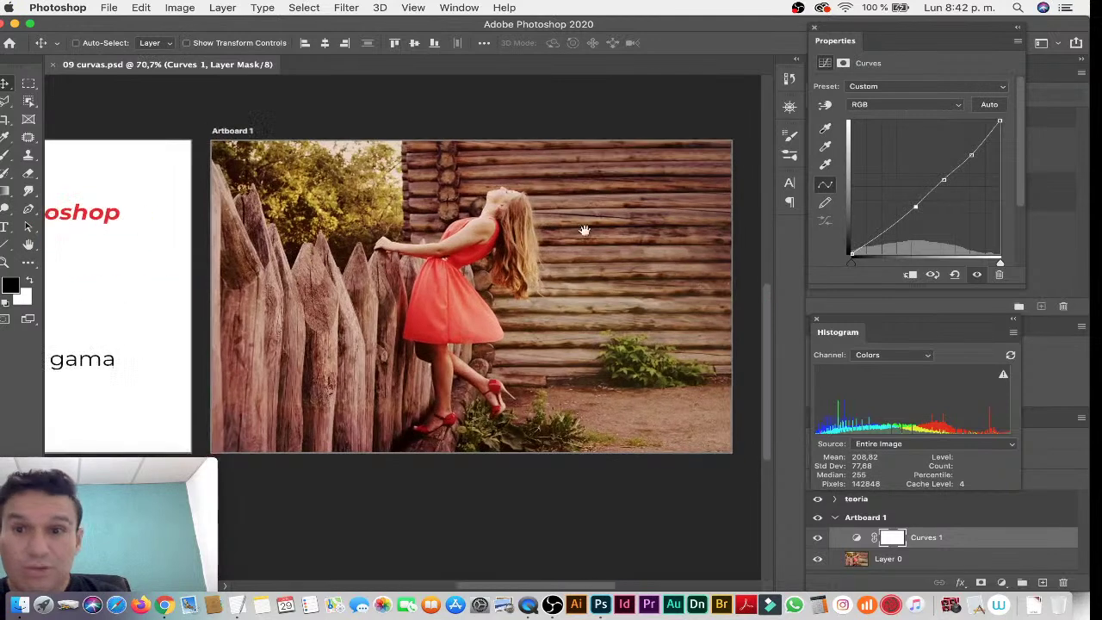
key("ctrl+z")
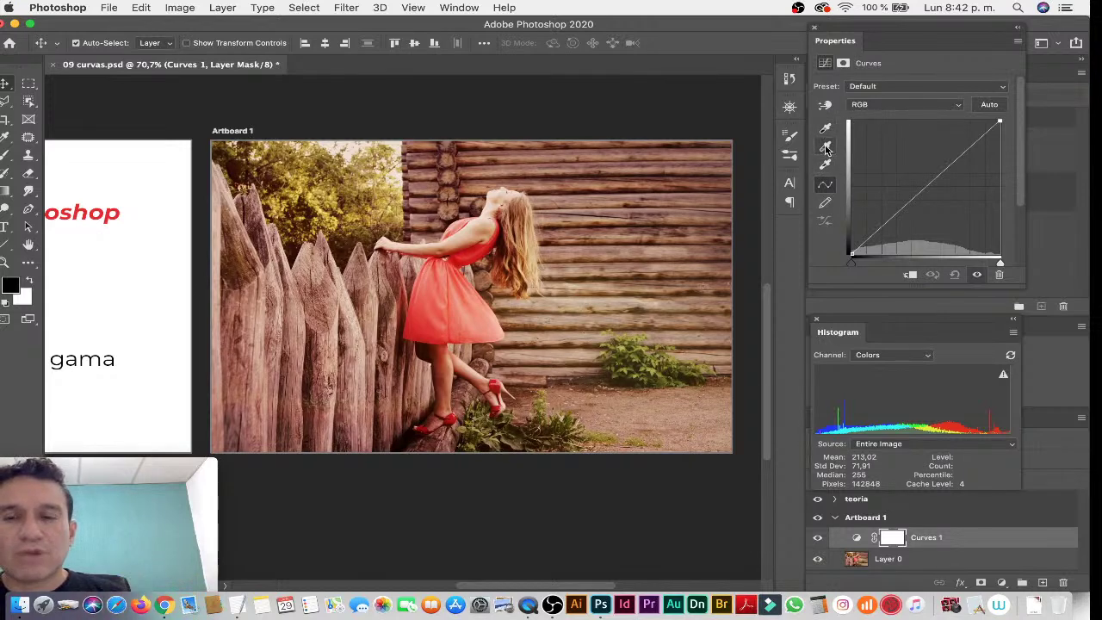
left_click(826, 149)
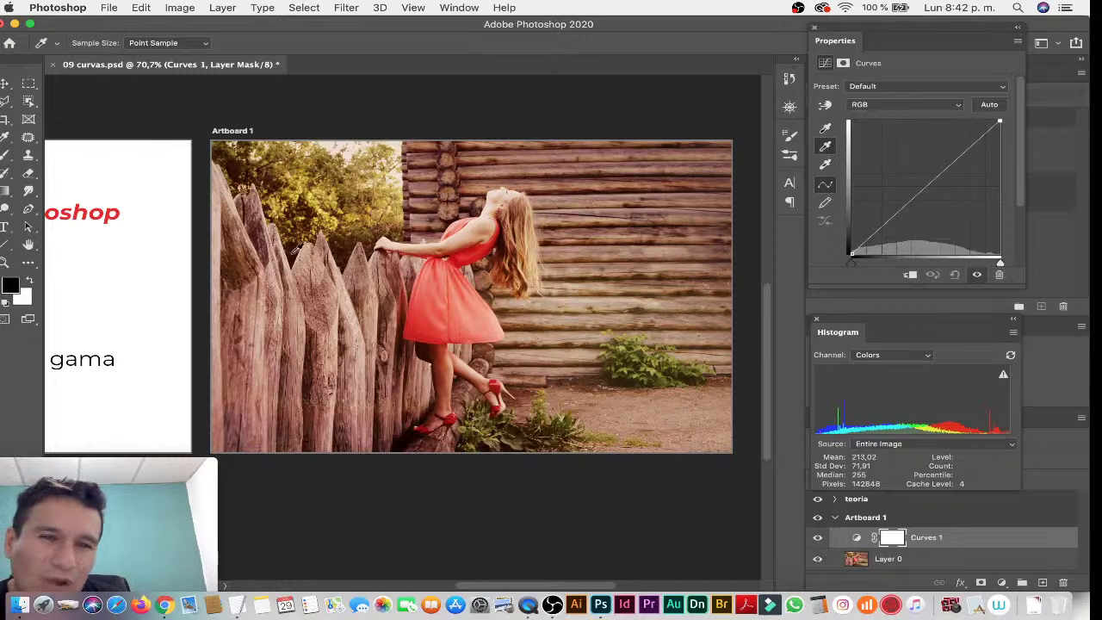
left_click(256, 195)
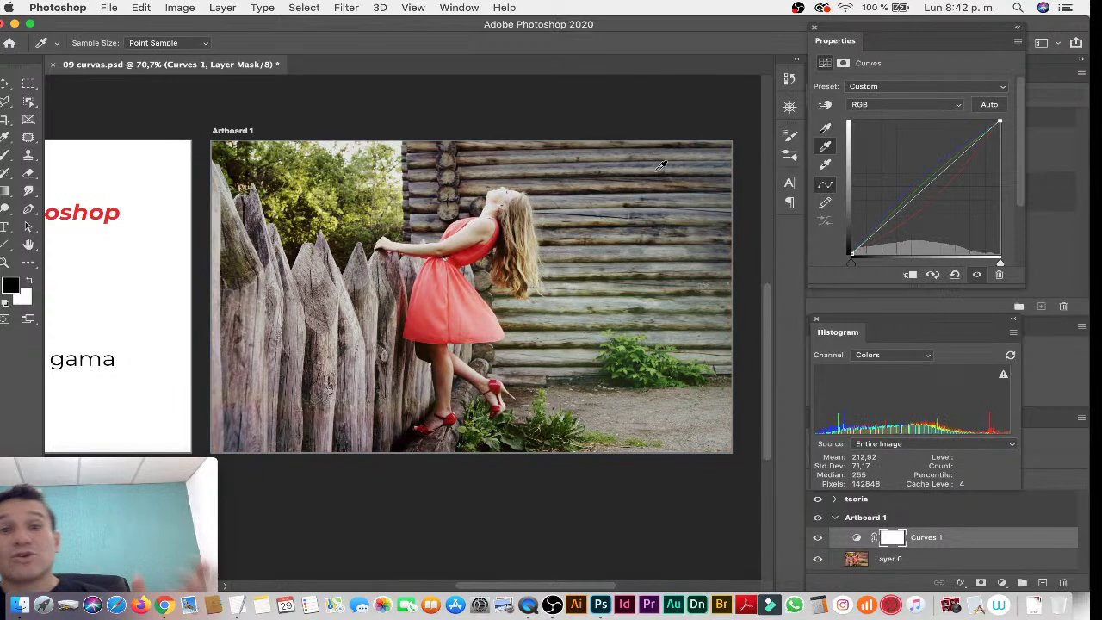
scroll(663, 172, "down", 10)
scroll(636, 177, "up", 10)
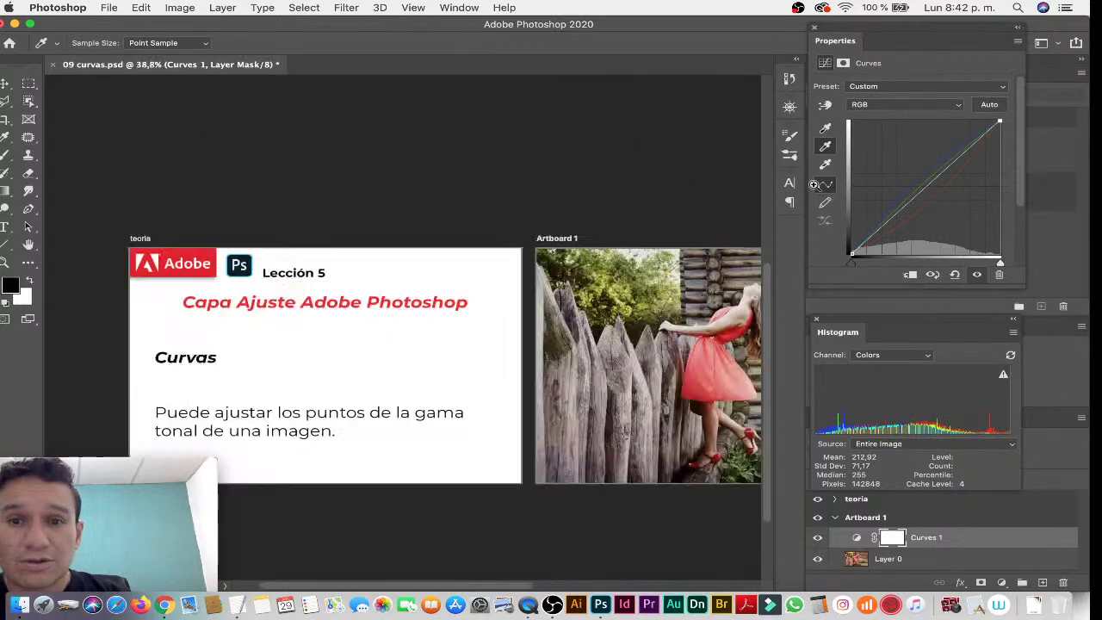
left_click_drag(499, 179, 396, 123)
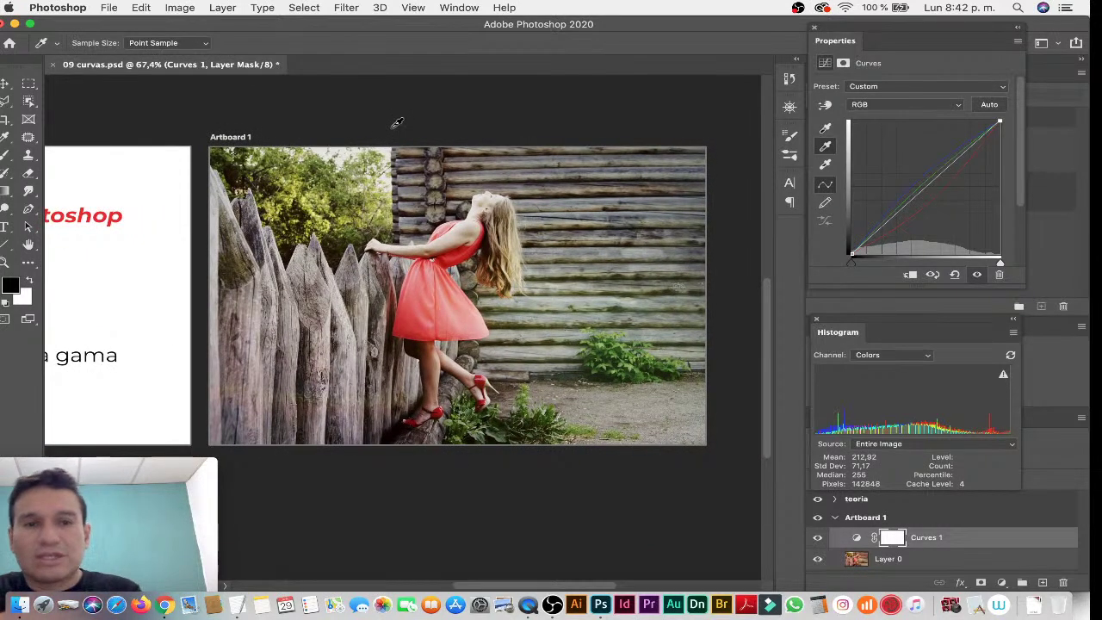
key("super+z")
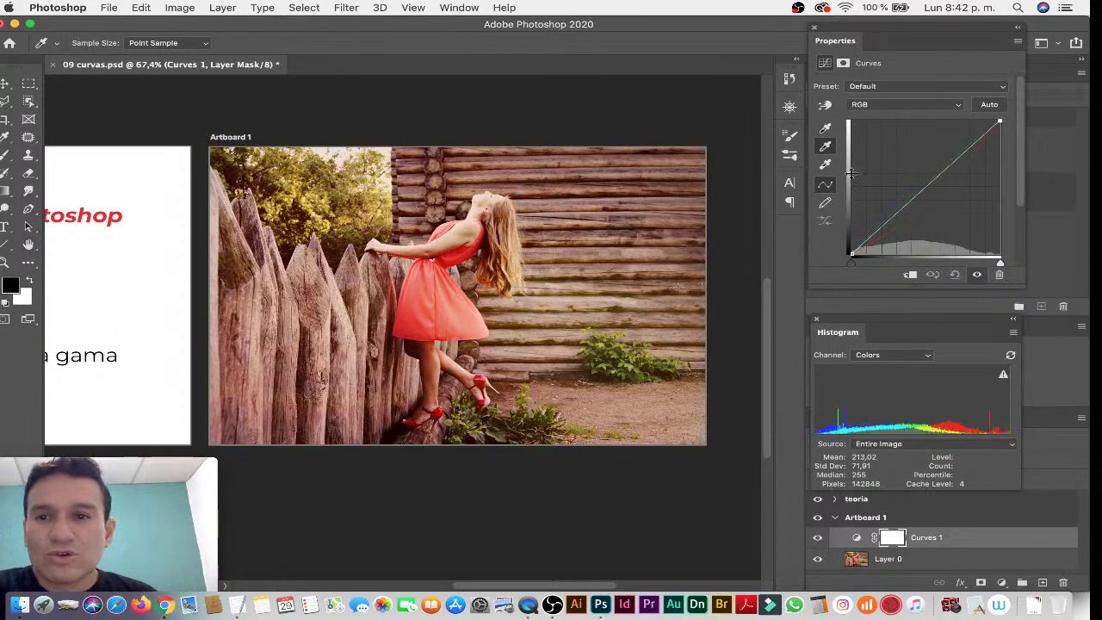
left_click(826, 165)
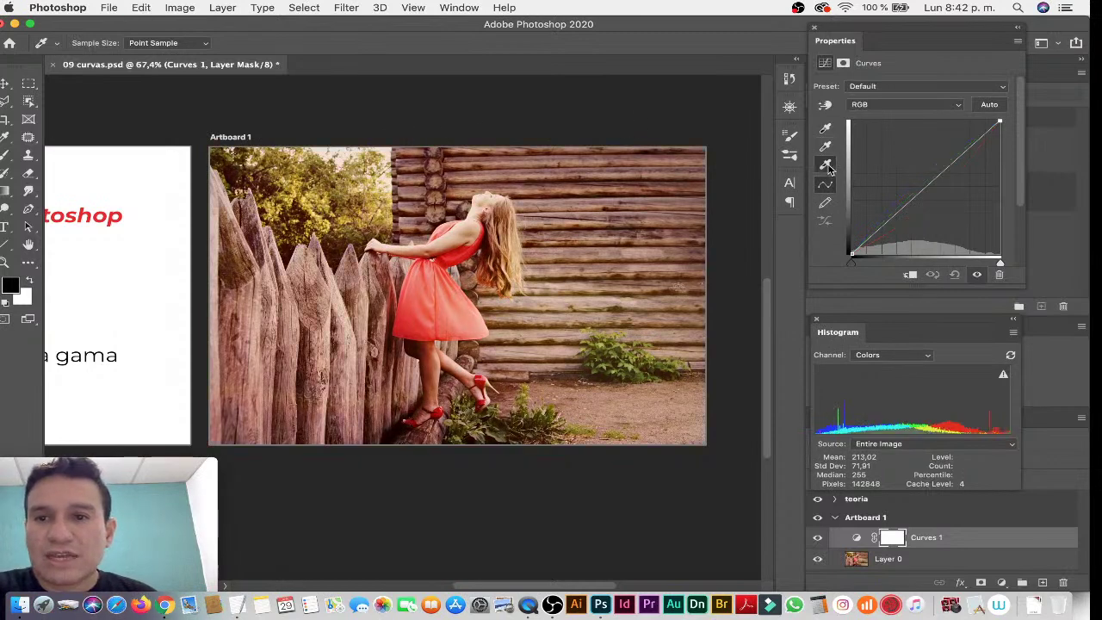
left_click(480, 201)
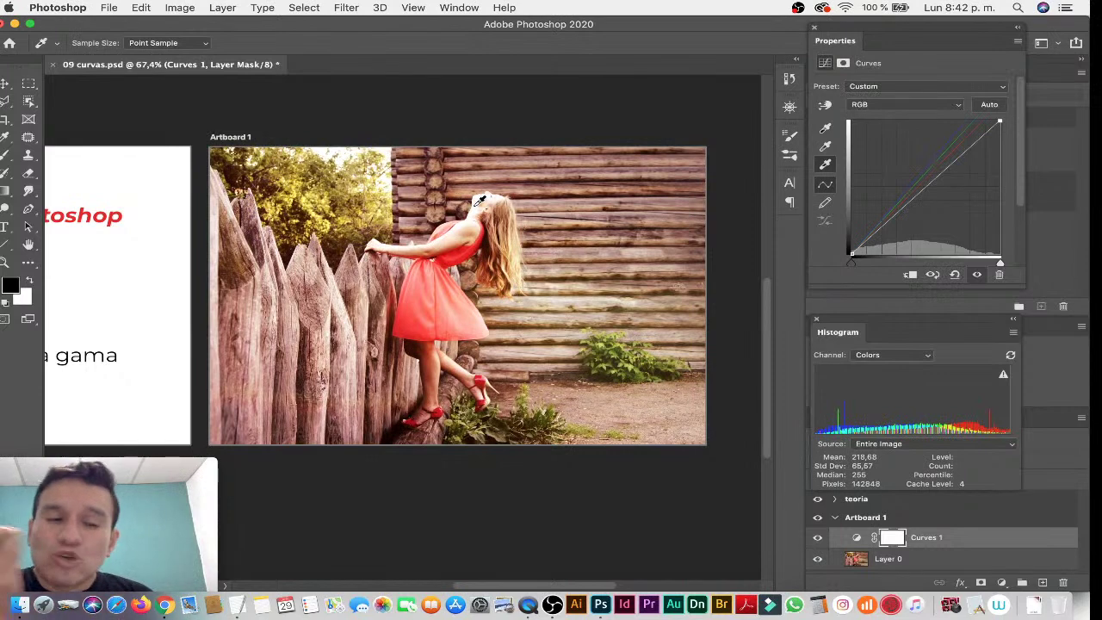
key("super+z")
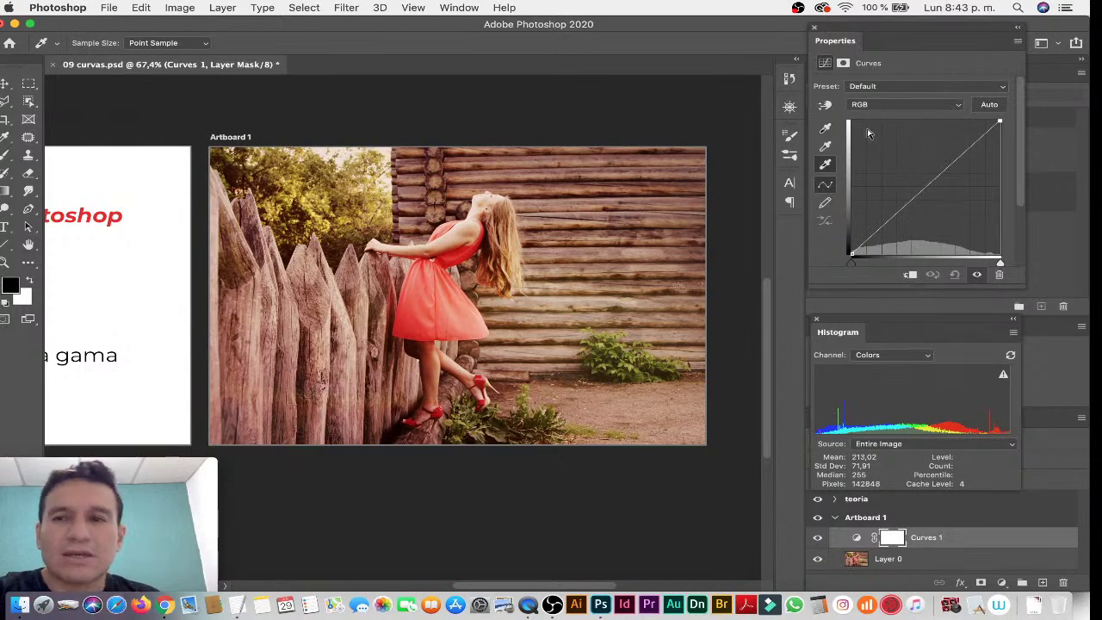
Brighten midtones with the on-image curve tool, undoing one extra lift.
left_click(823, 105)
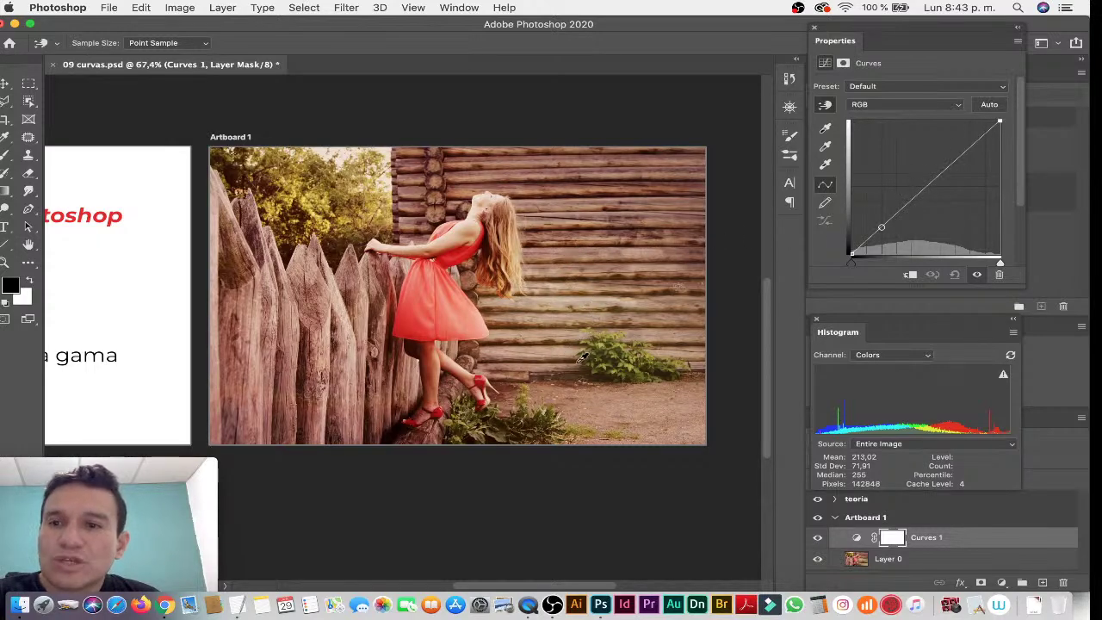
left_click_drag(583, 357, 600, 342)
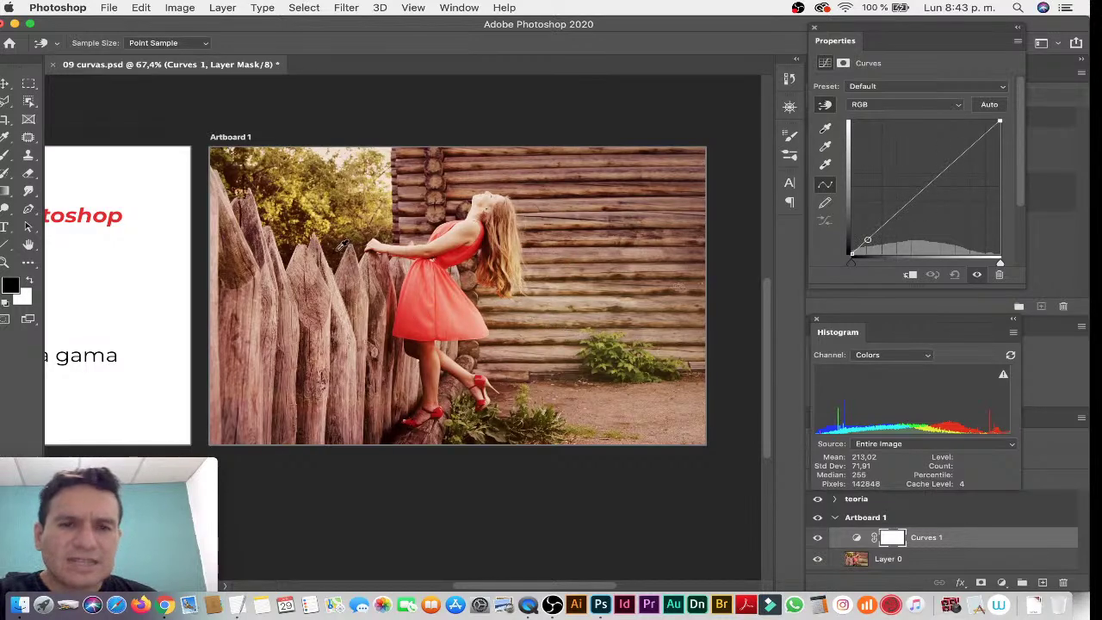
left_click_drag(342, 247, 342, 244)
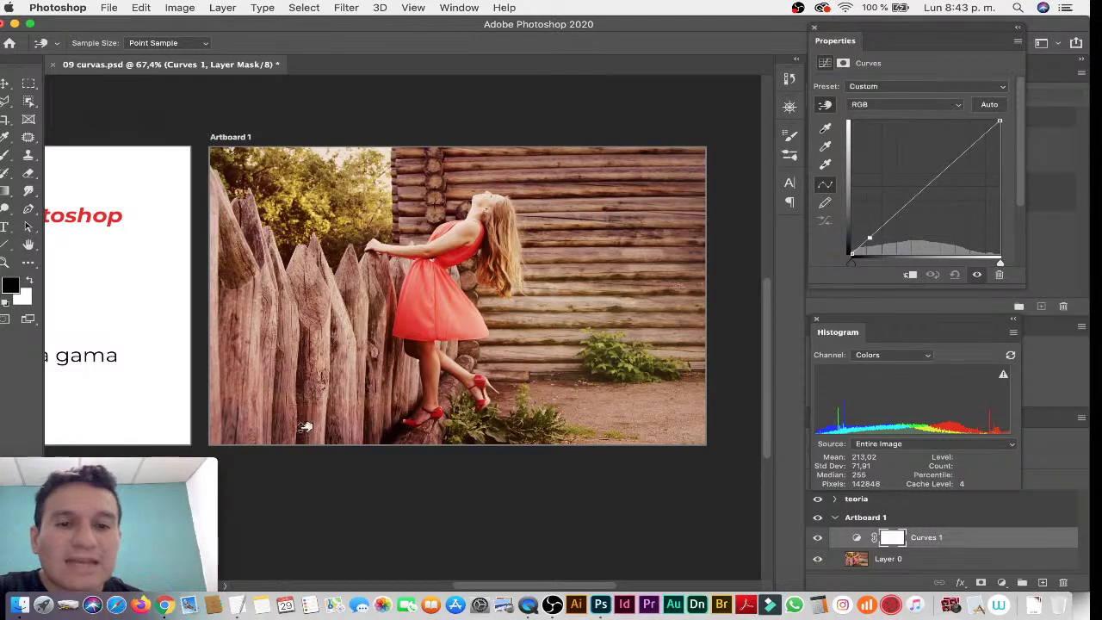
left_click_drag(306, 422, 307, 419)
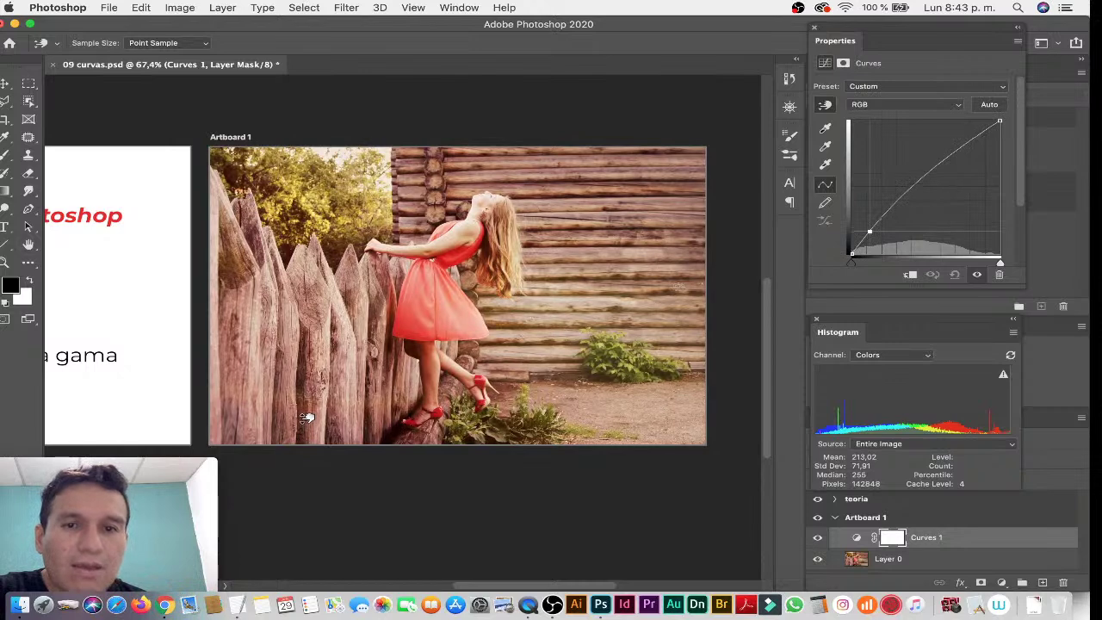
left_click_drag(307, 418, 308, 414)
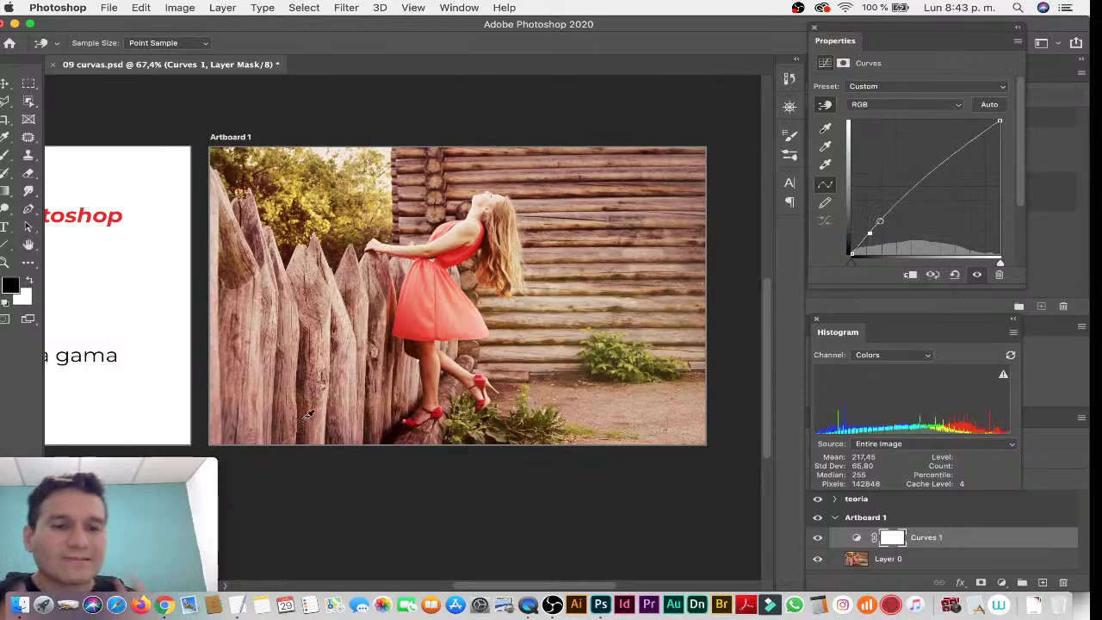
key("ctrl+z")
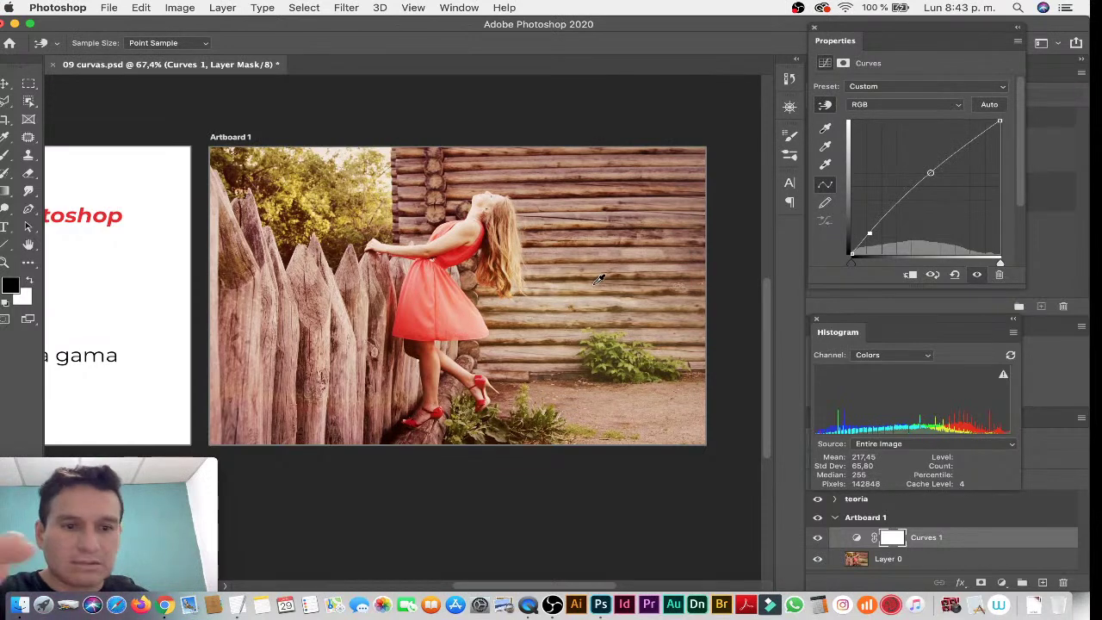
Add a curve point from the hair tone and lower it very slightly.
left_click(515, 238)
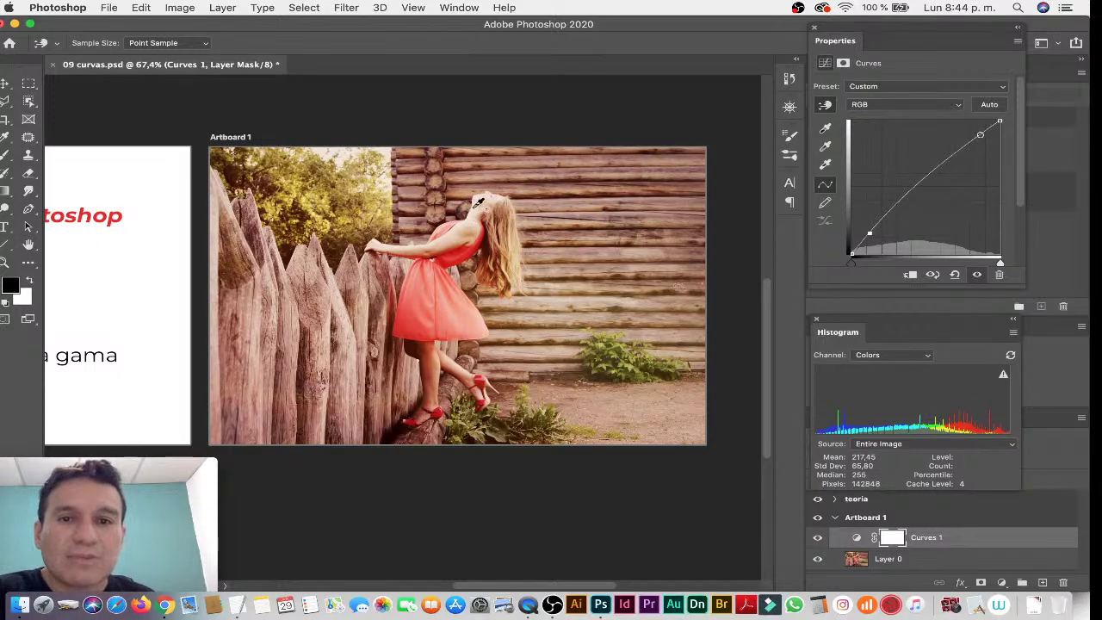
left_click(479, 195)
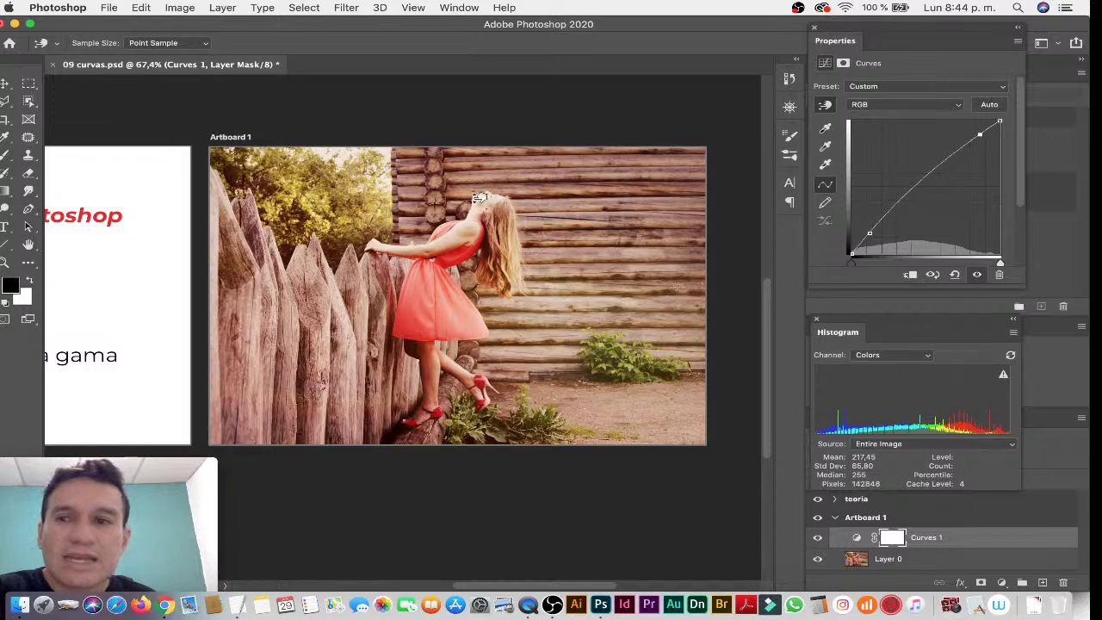
left_click_drag(480, 198, 477, 201)
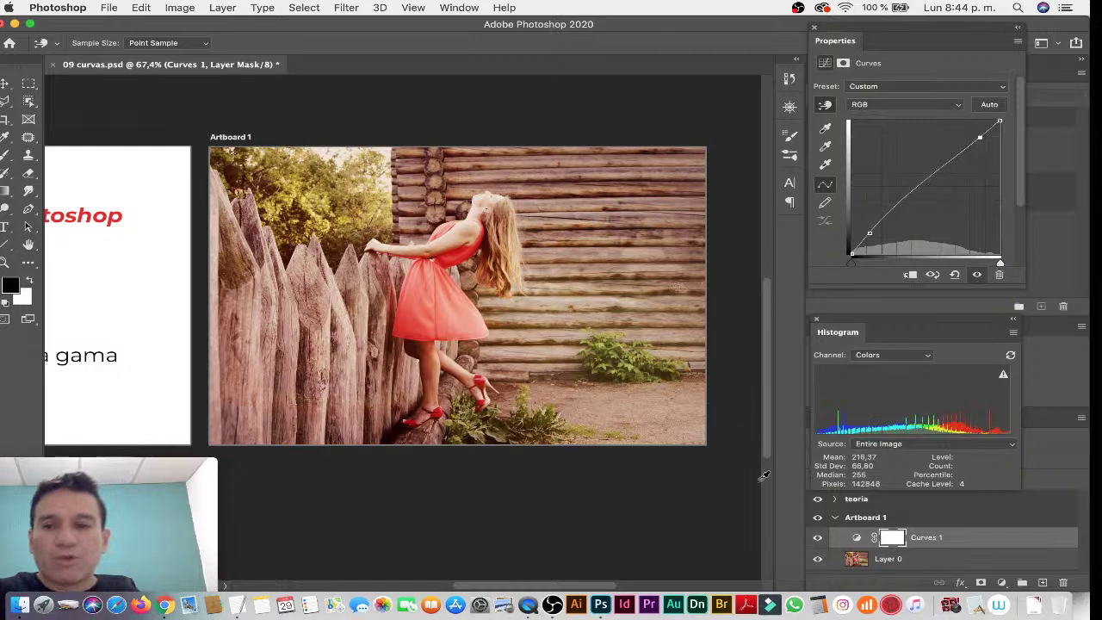
left_click_drag(835, 318, 831, 246)
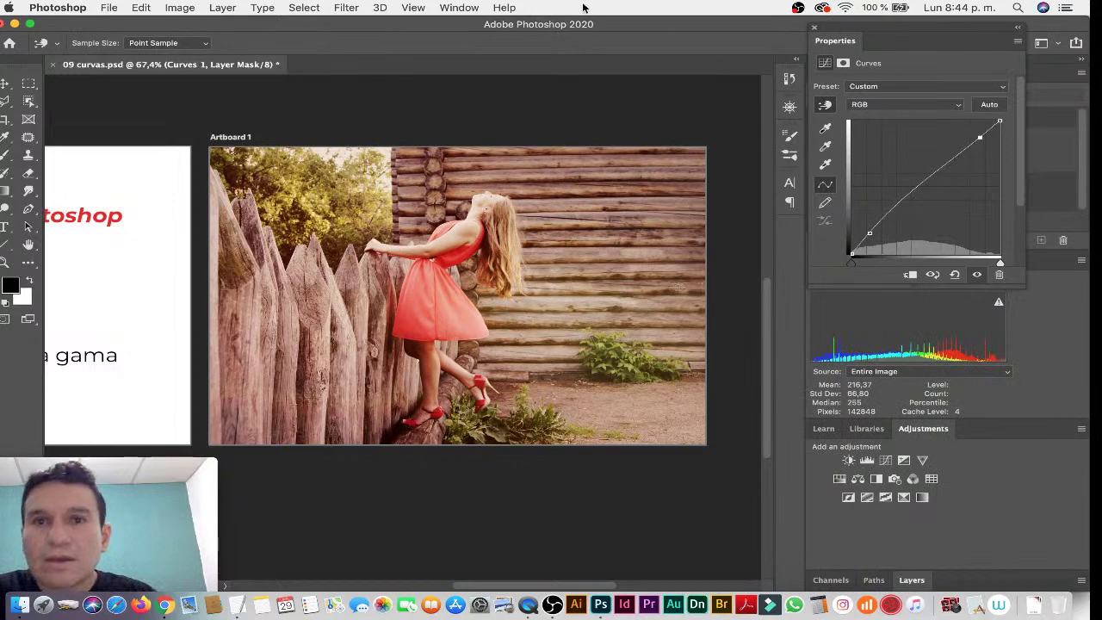
Move the Curves properties panel aside and close the Histogram panel.
left_click_drag(886, 31, 641, 24)
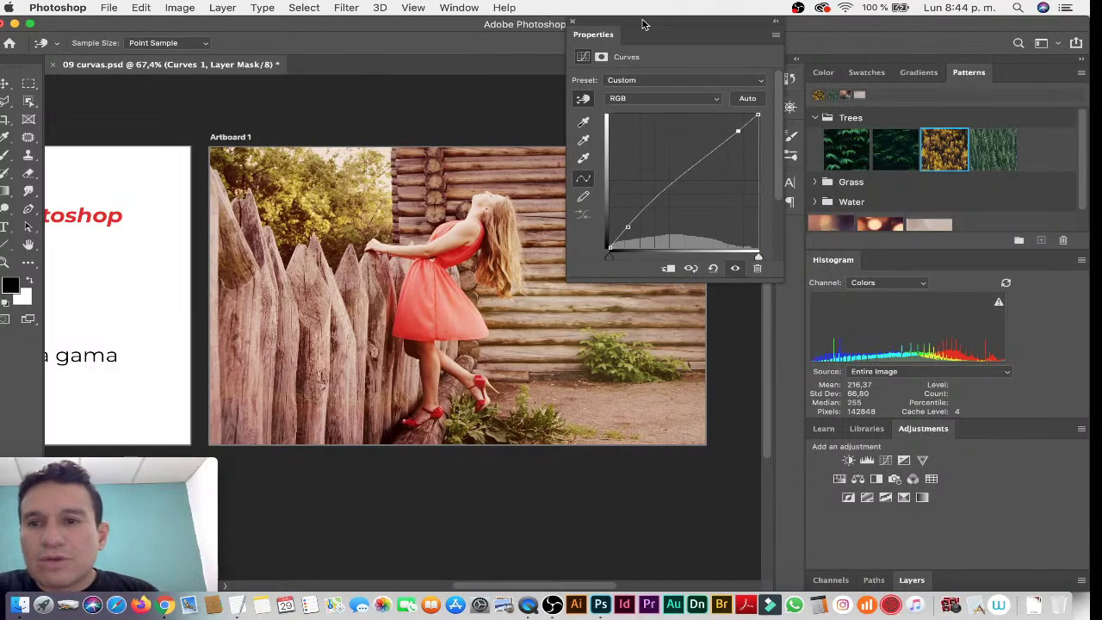
left_click_drag(831, 262, 536, 327)
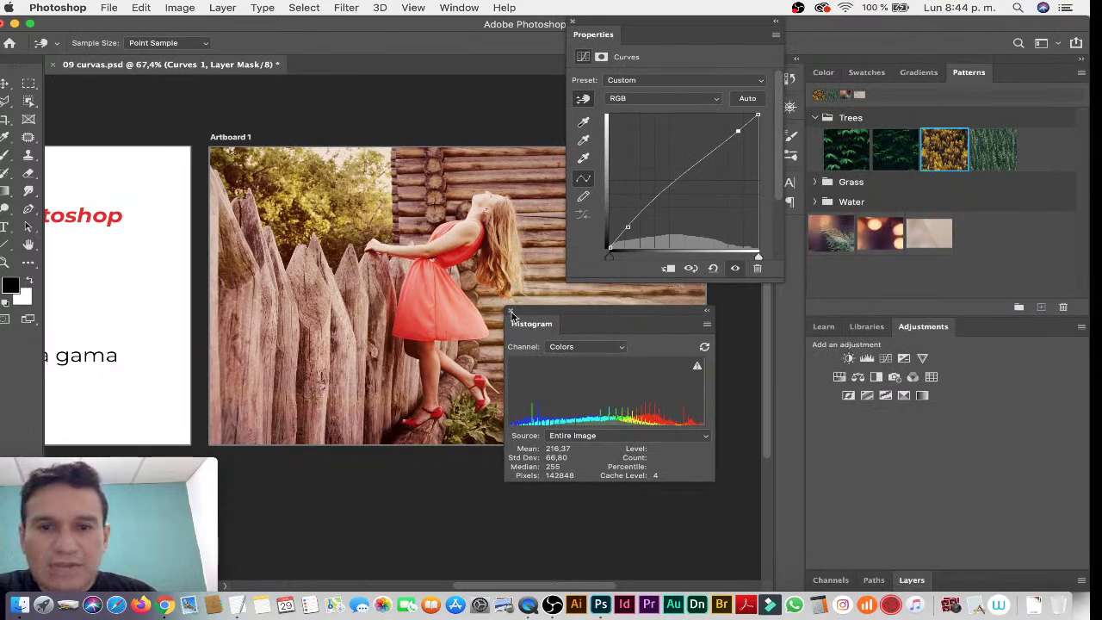
left_click(511, 313)
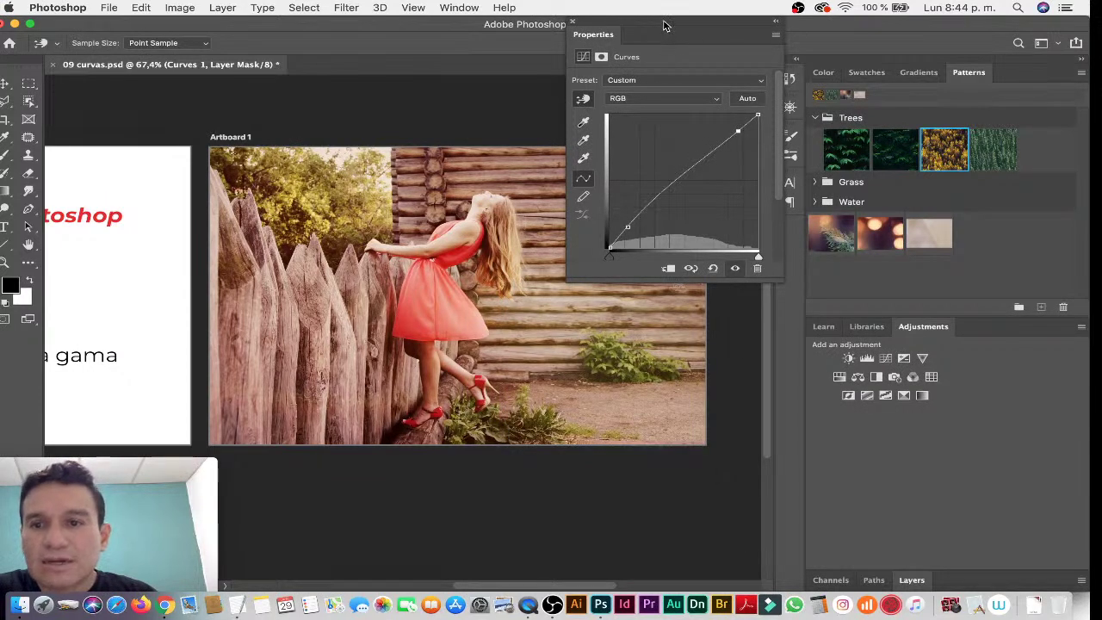
left_click_drag(663, 25, 745, 24)
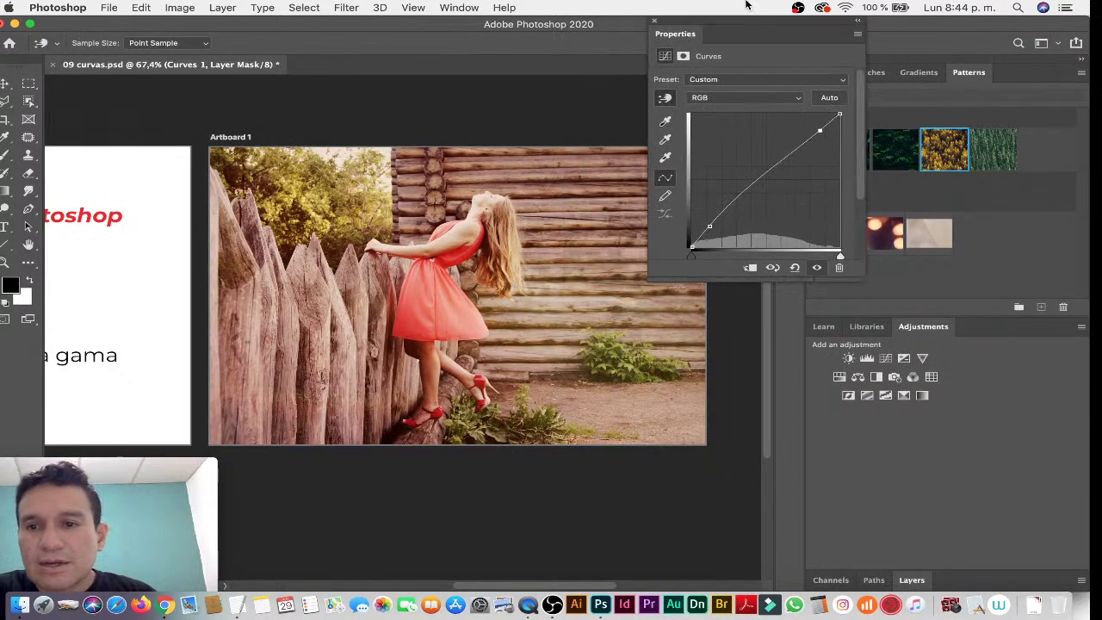
Expand the Layers list and toggle Curves 1 off and on to compare.
left_click(909, 580)
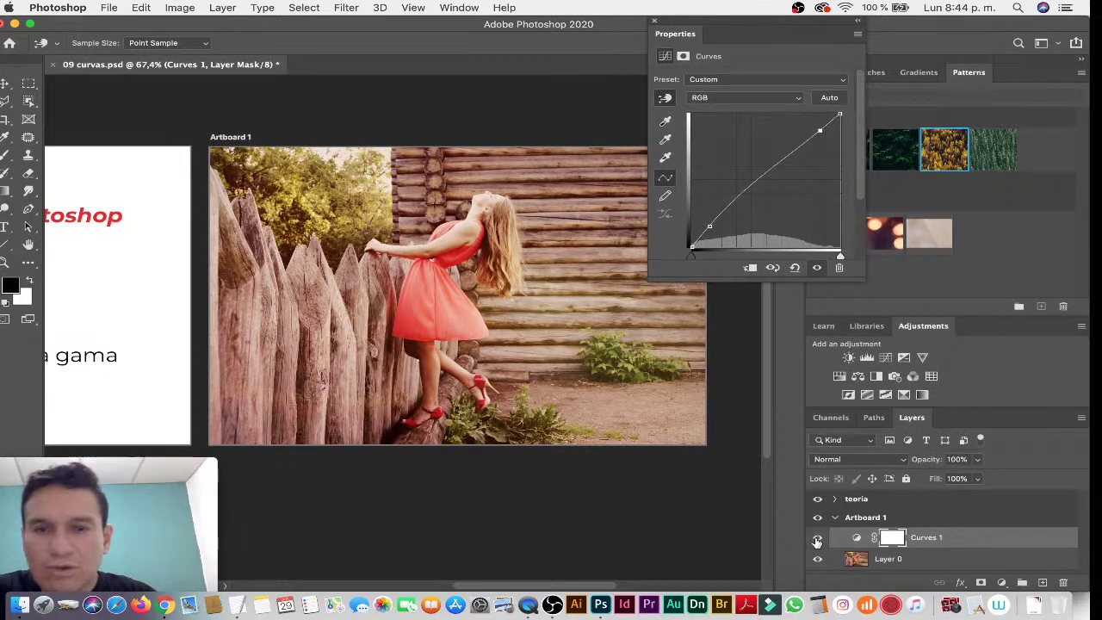
left_click(817, 539)
left_click(816, 539)
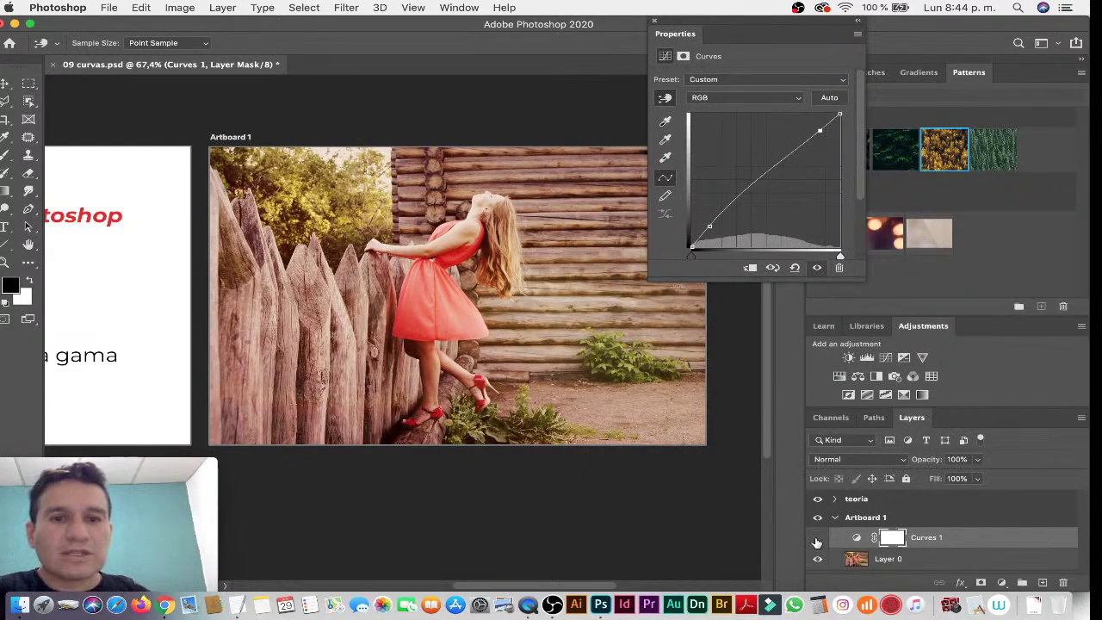
left_click(817, 539)
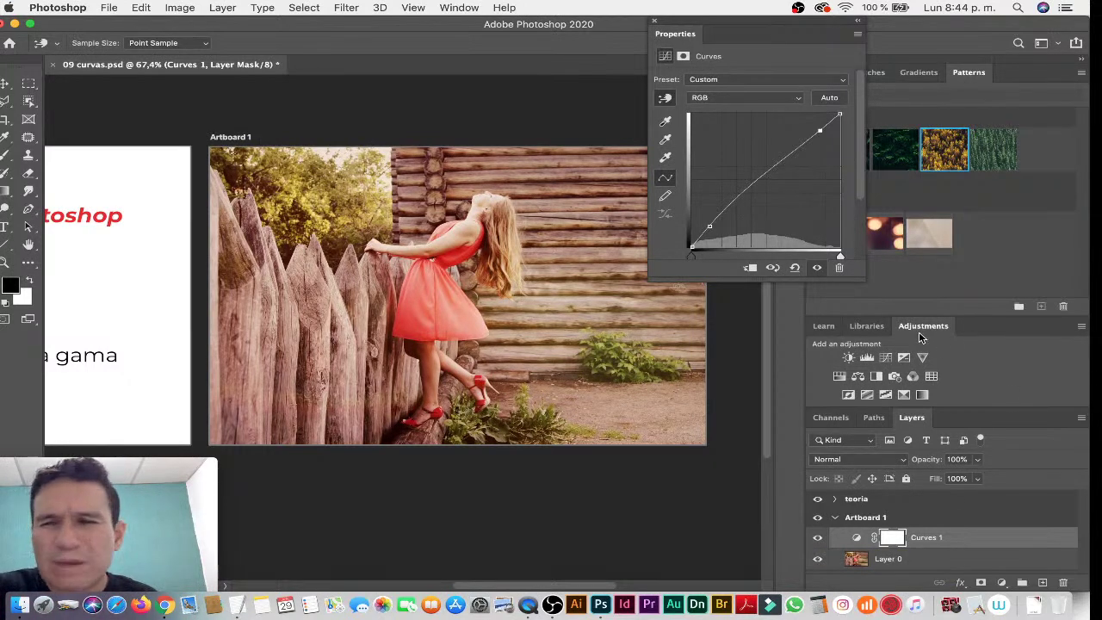
Collapse the Patterns and Adjustments groups and dock Curves properties below the Layers list.
double_click(969, 74)
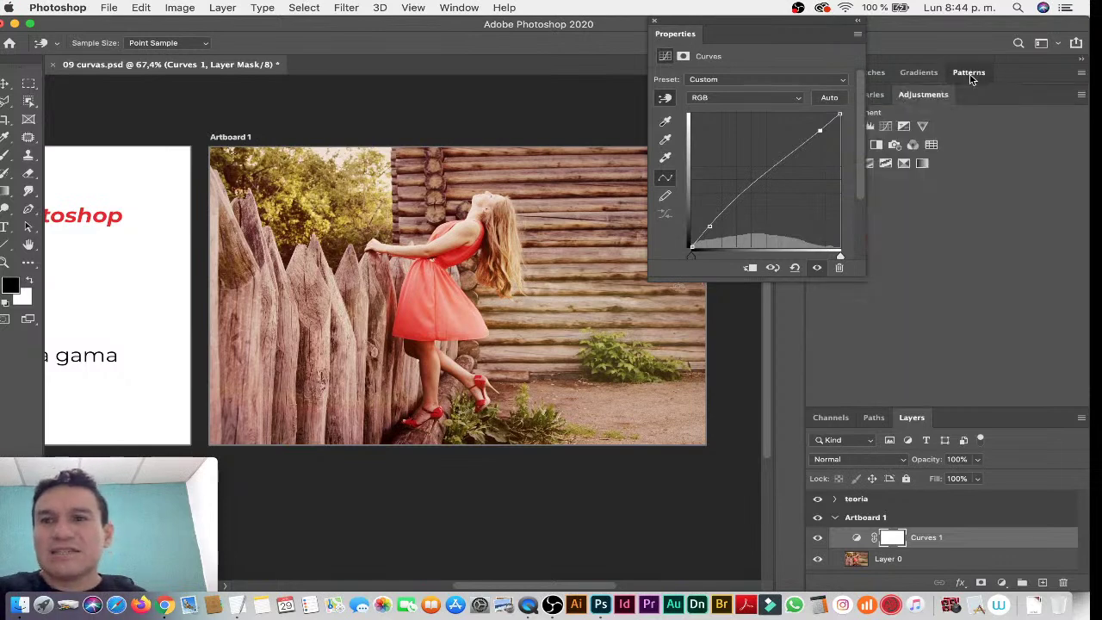
double_click(969, 74)
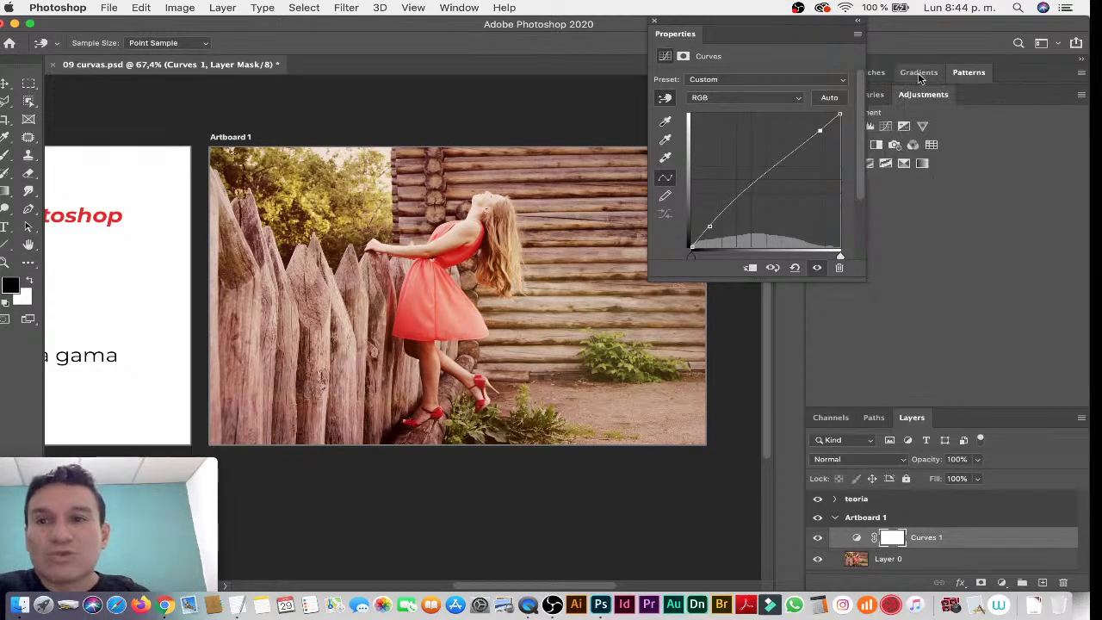
double_click(914, 100)
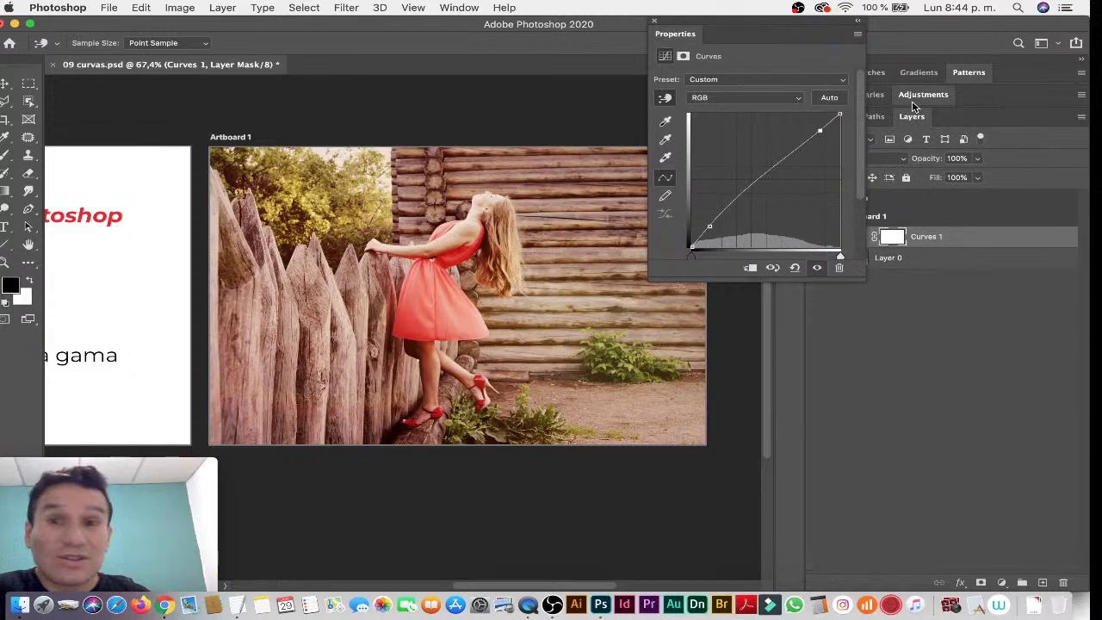
mouse_move(728, 24)
left_mouse_down()
mouse_move(623, 23)
mouse_move(889, 290)
left_mouse_up()
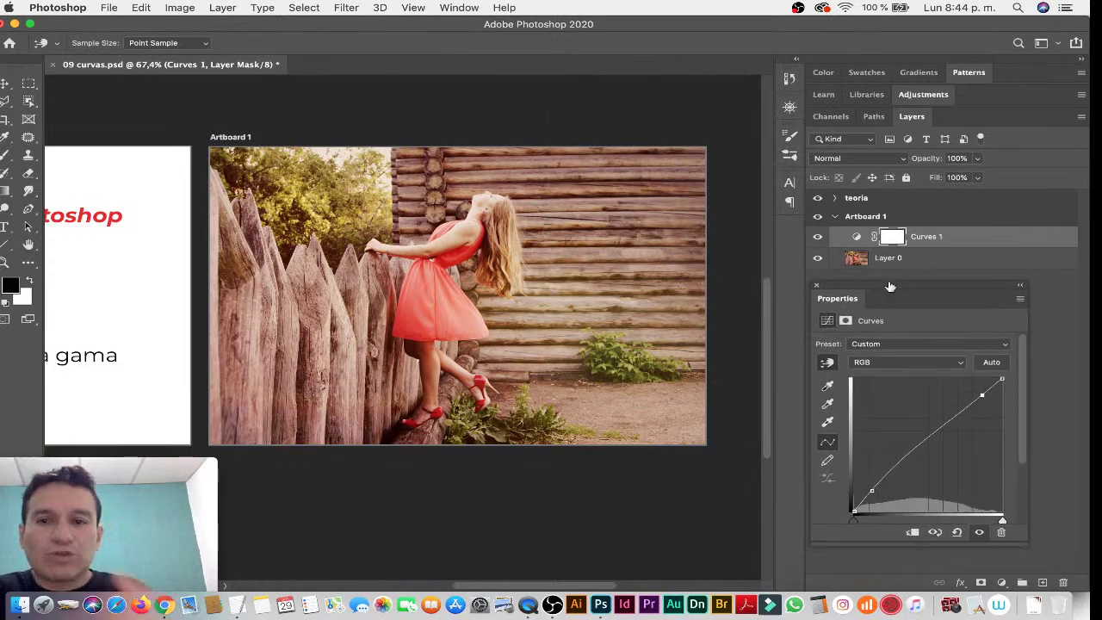
key("ctrl+z")
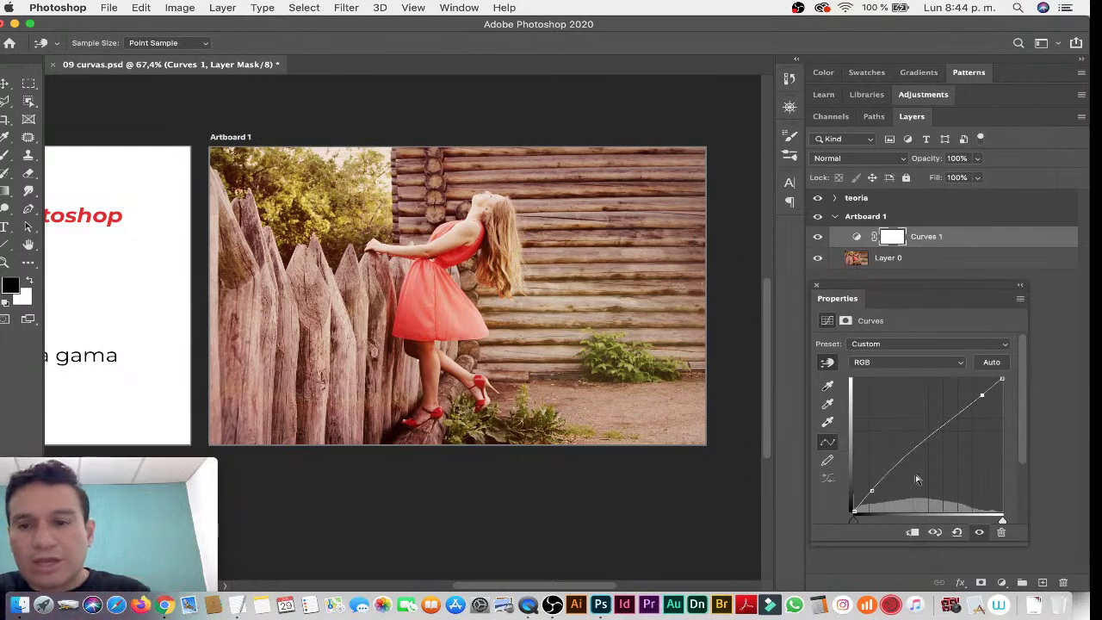
Add a Curves 2 layer and set its grey point by sampling a neutral area.
left_click(1001, 582)
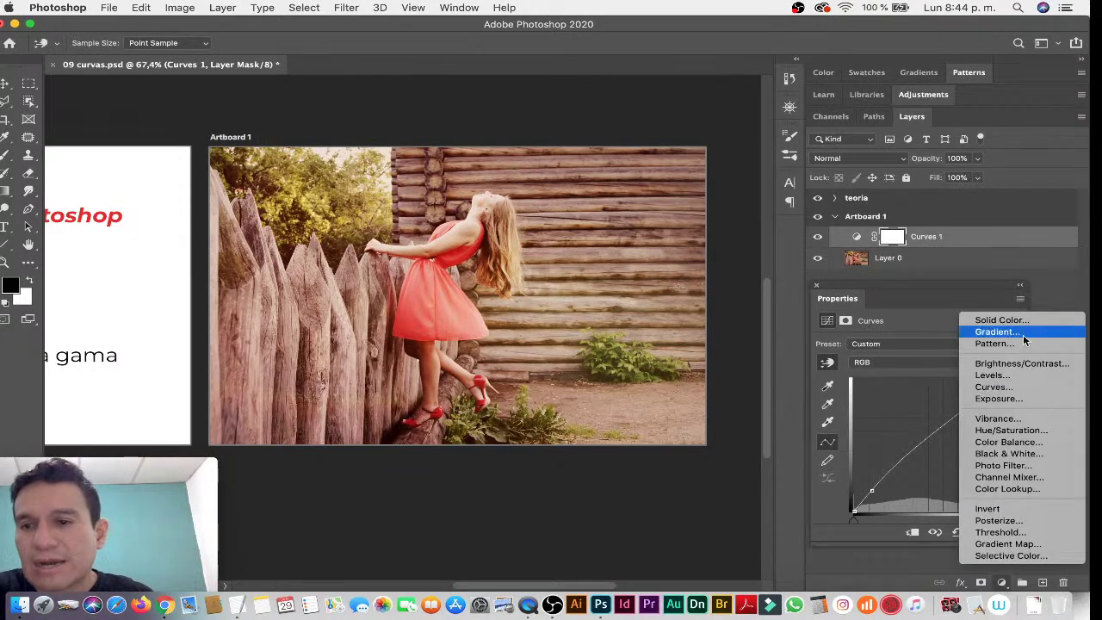
left_click(1013, 392)
key("v")
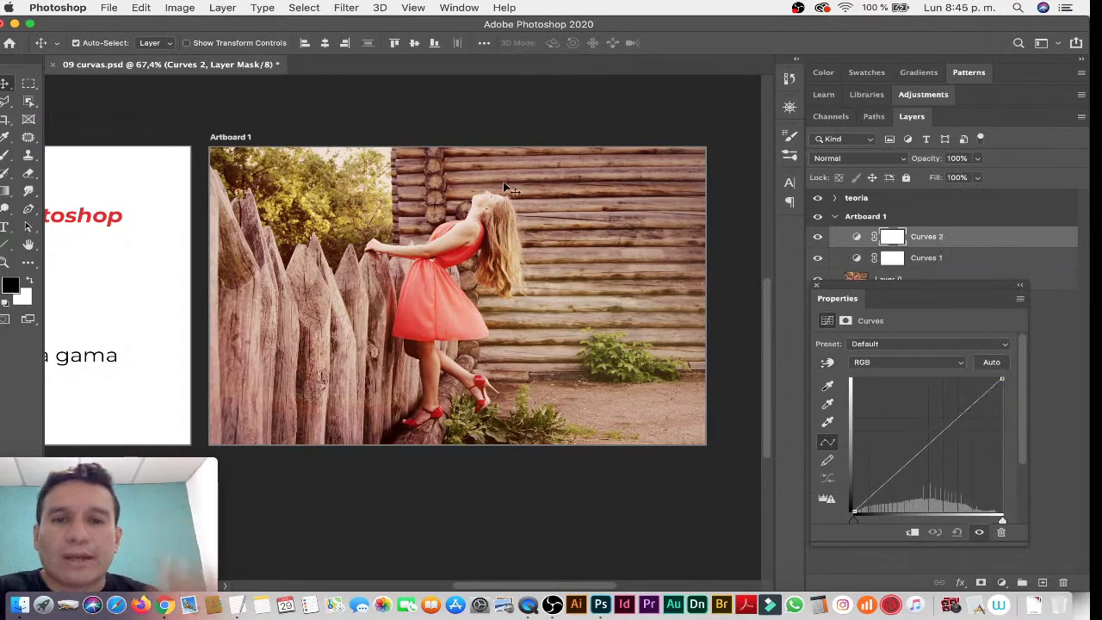
left_click(827, 403)
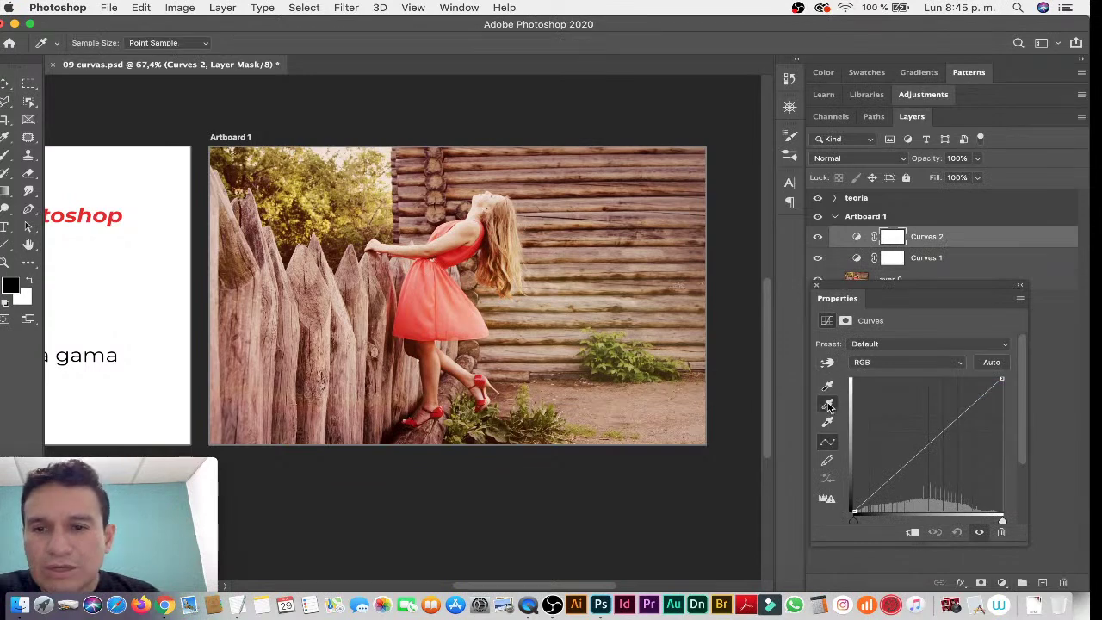
left_click(255, 205)
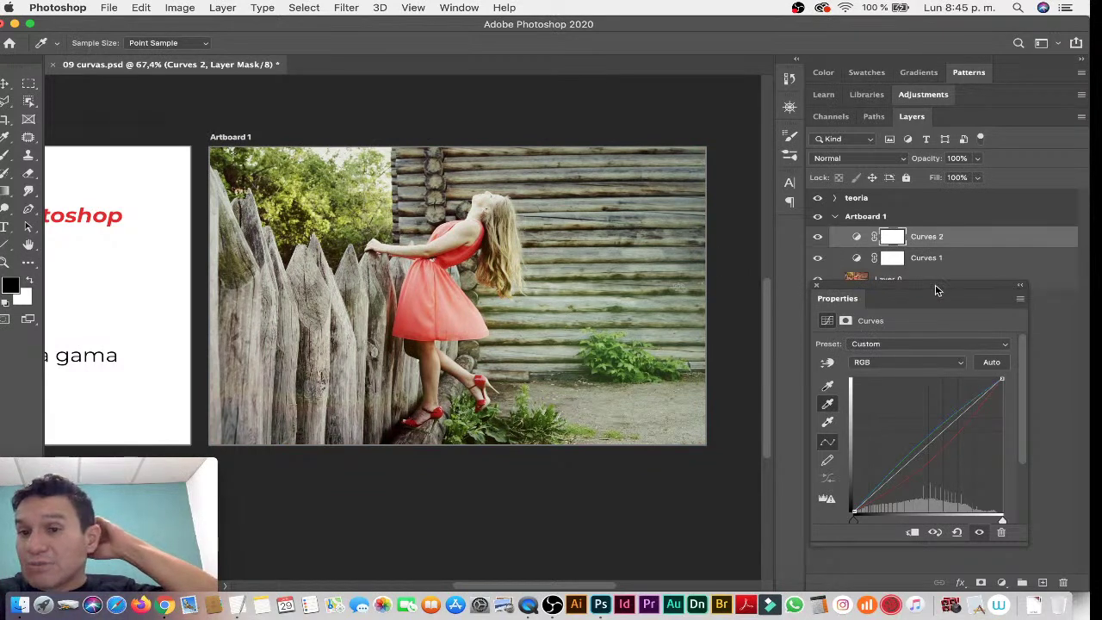
left_click_drag(938, 290, 938, 279)
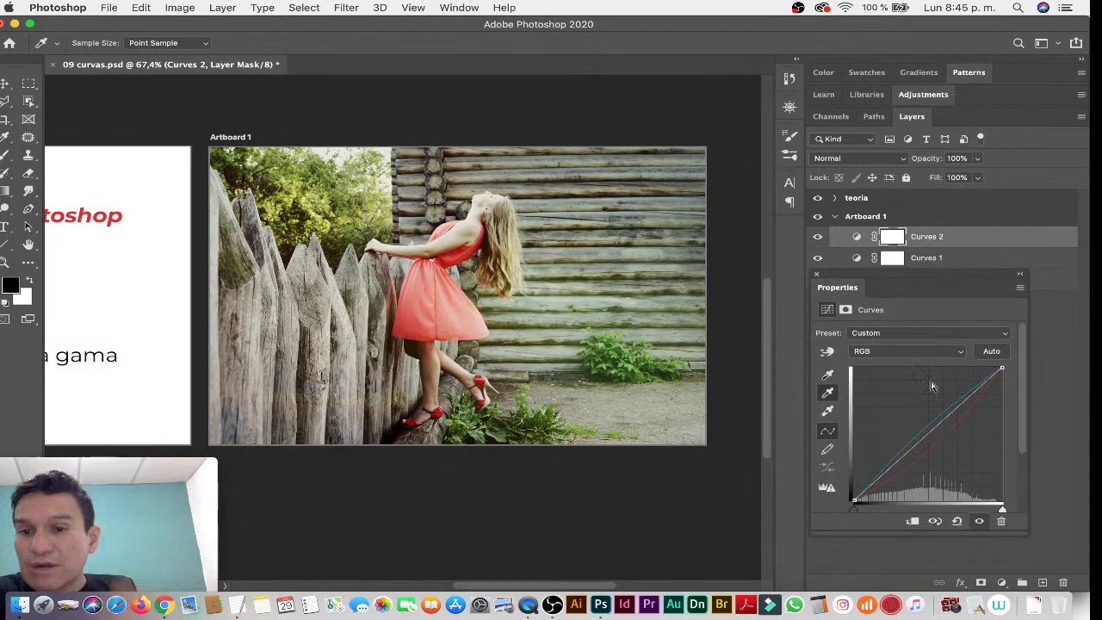
left_click(902, 350)
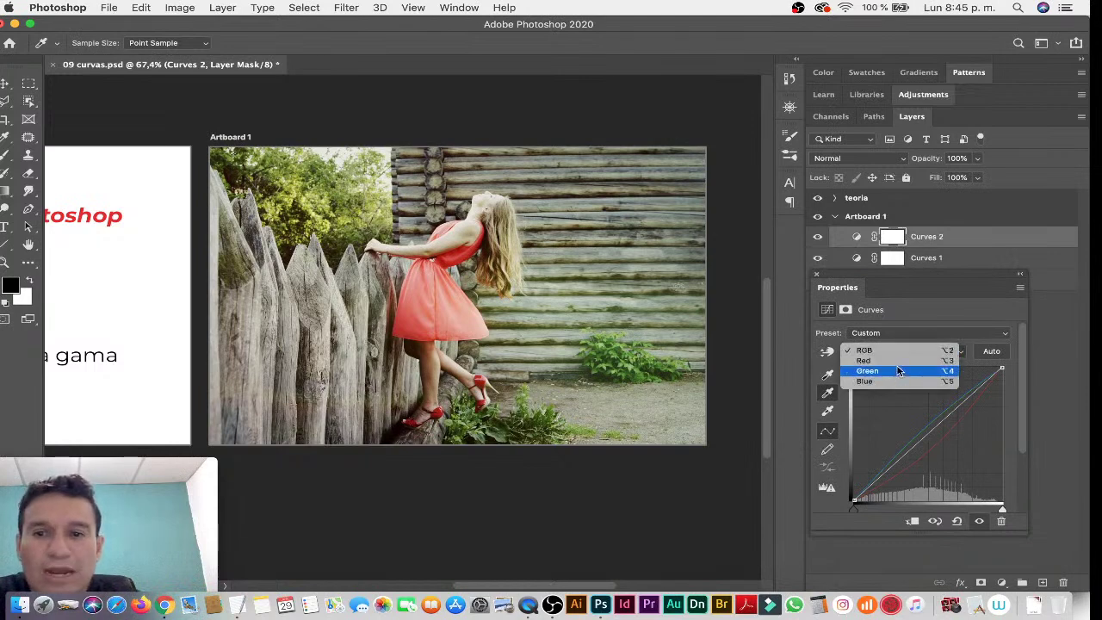
Reshape the Red curve of Curves 2, trying and undoing a Green channel edit.
left_click(898, 361)
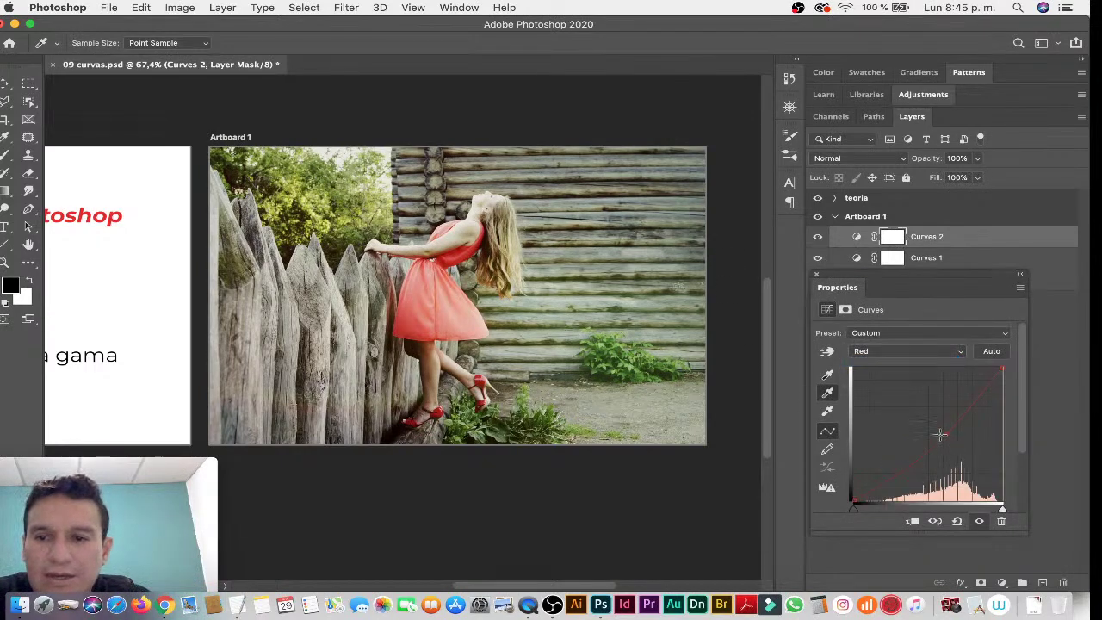
left_click_drag(943, 432, 949, 437)
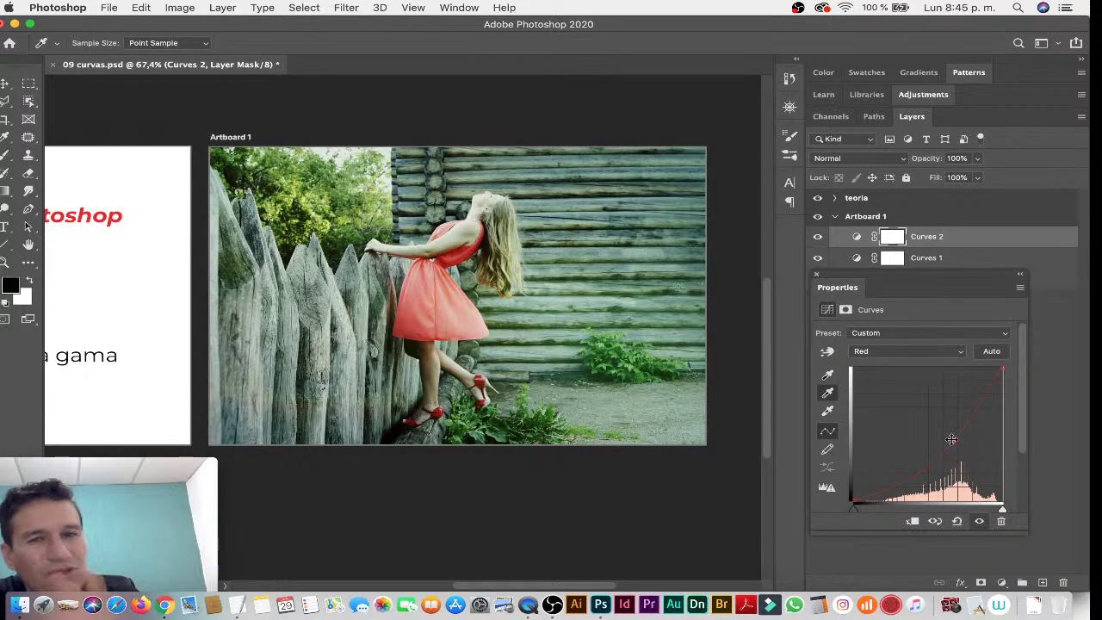
left_click(906, 351)
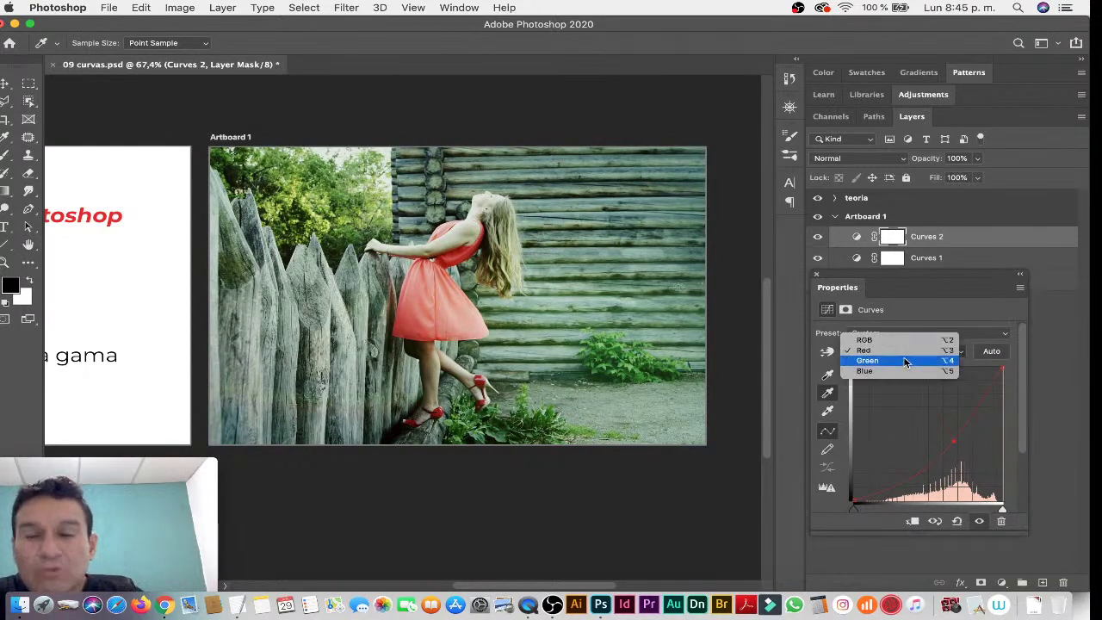
left_click(903, 360)
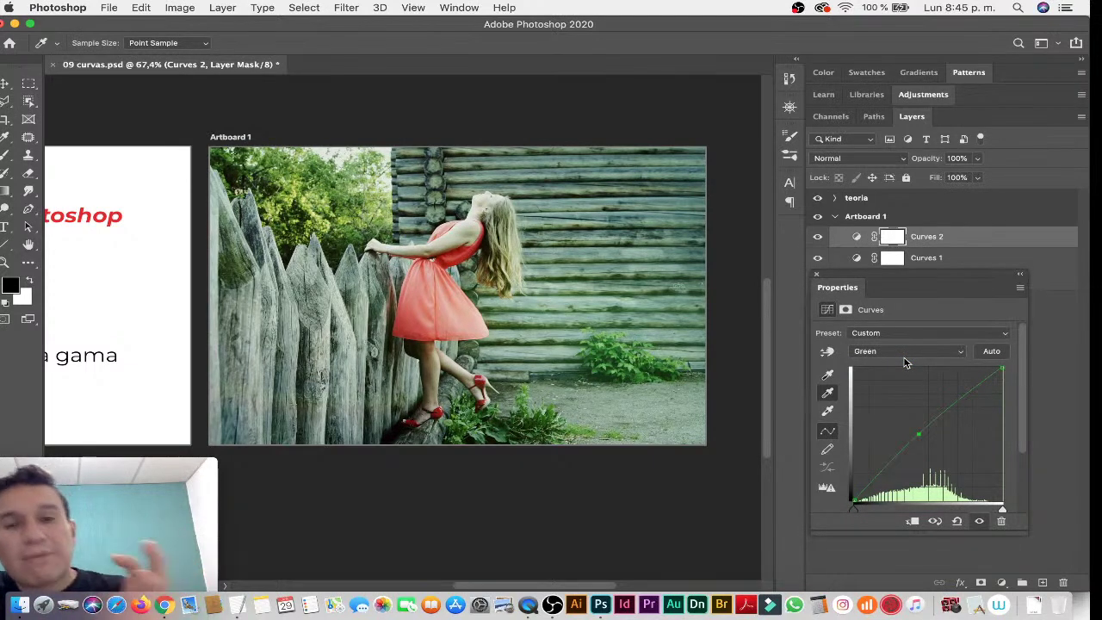
mouse_move(918, 436)
left_mouse_down()
mouse_move(937, 437)
mouse_move(909, 427)
left_mouse_up()
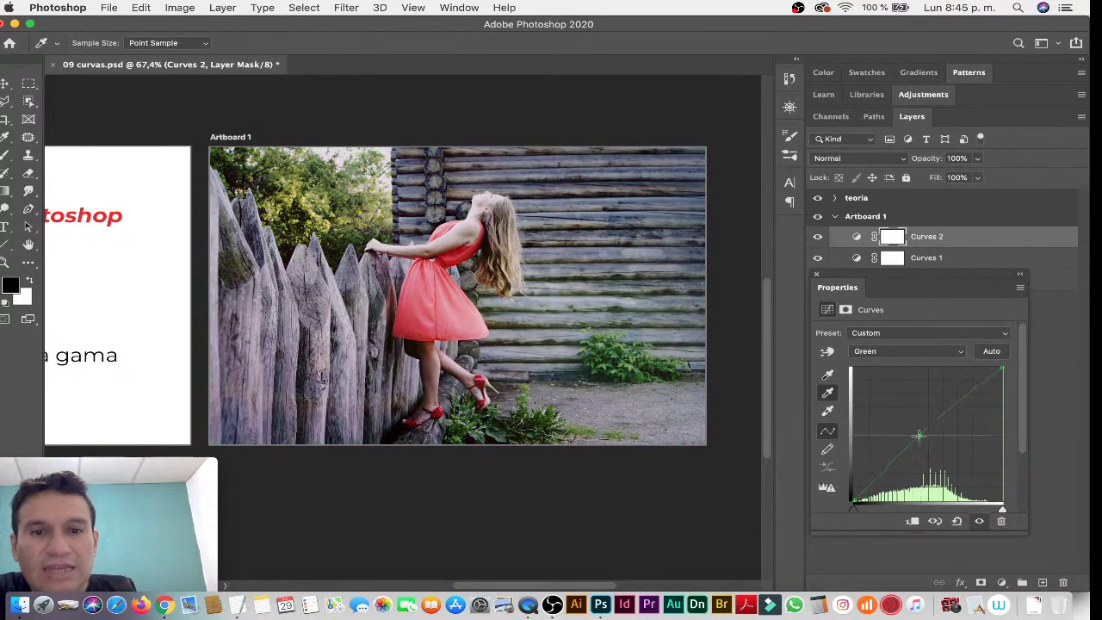
key("ctrl+z")
left_click(892, 349)
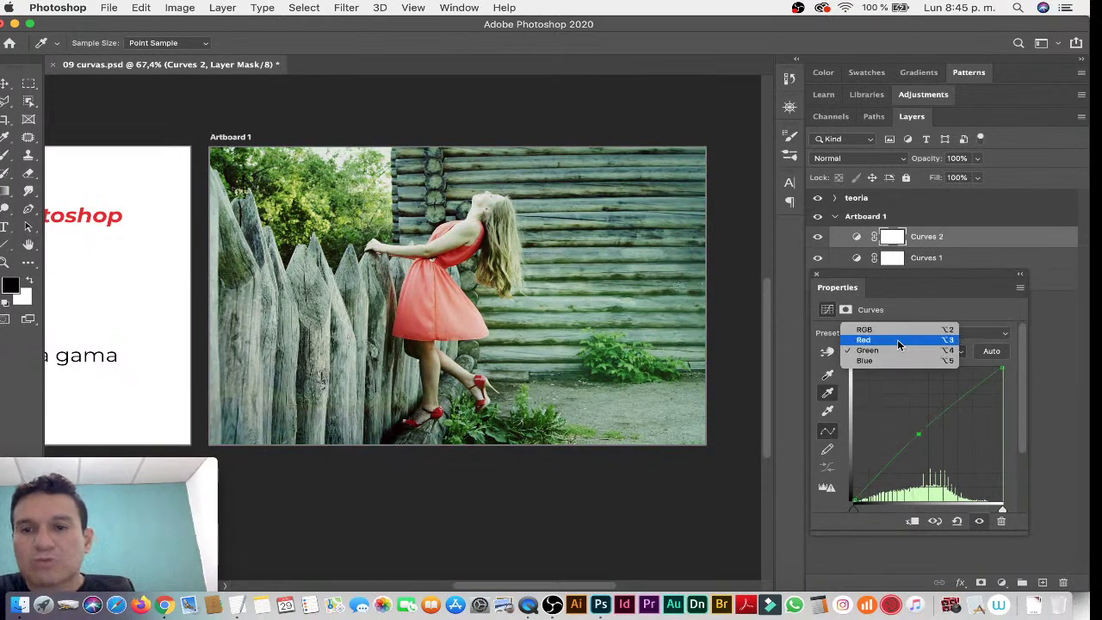
left_click(897, 339)
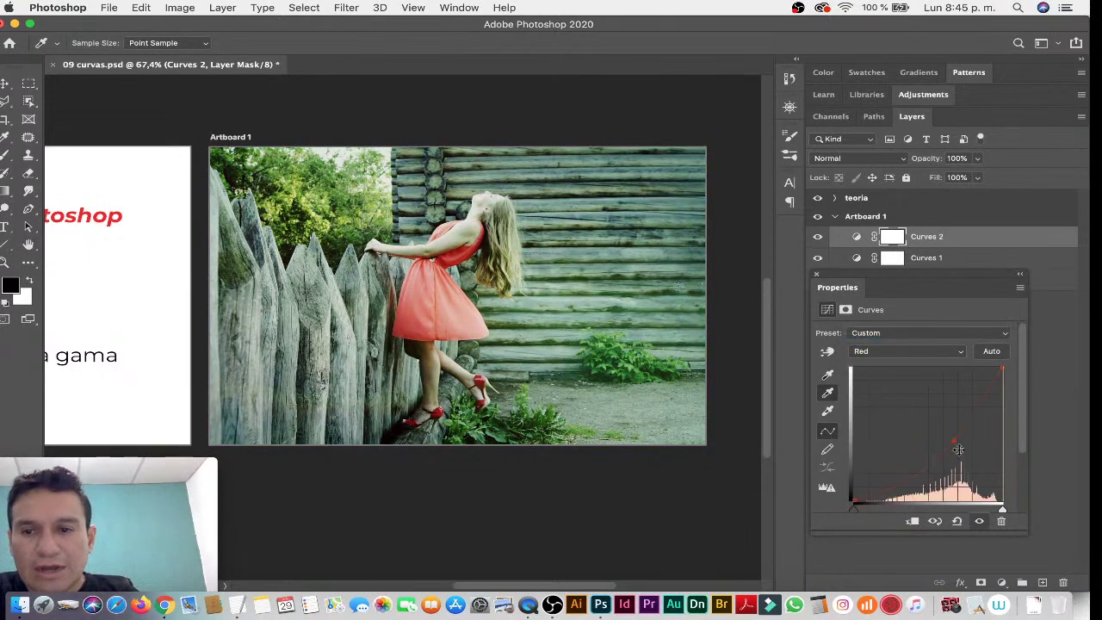
mouse_move(954, 439)
left_mouse_down()
mouse_move(904, 406)
mouse_move(954, 439)
left_mouse_up()
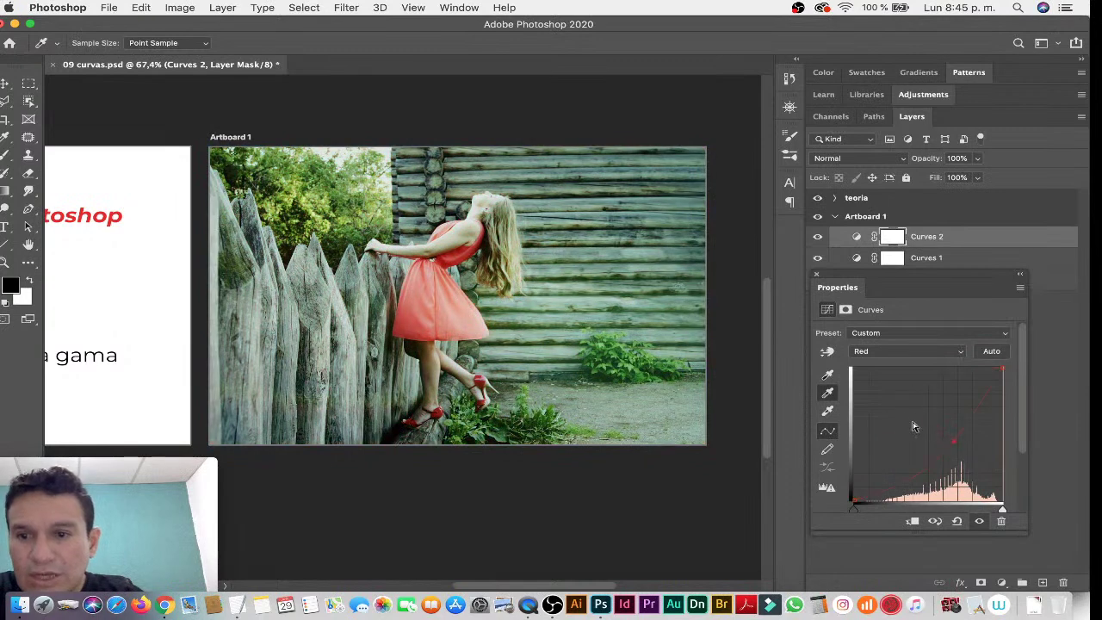
Bend the Green curve up and pull the Blue curve down to warm the photo.
left_click(881, 358)
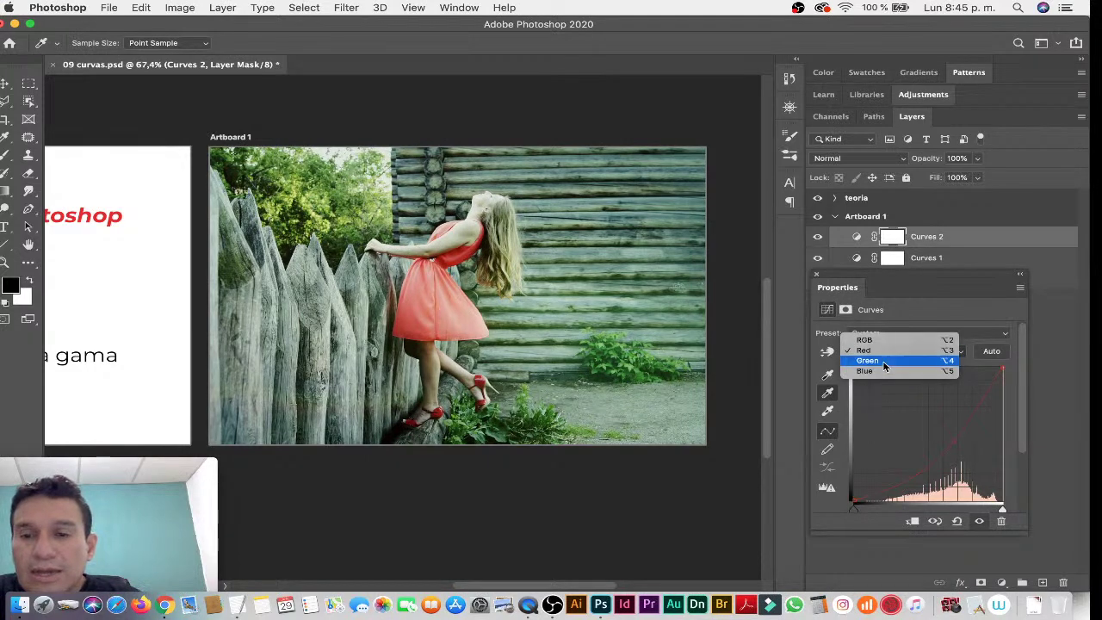
left_click(884, 361)
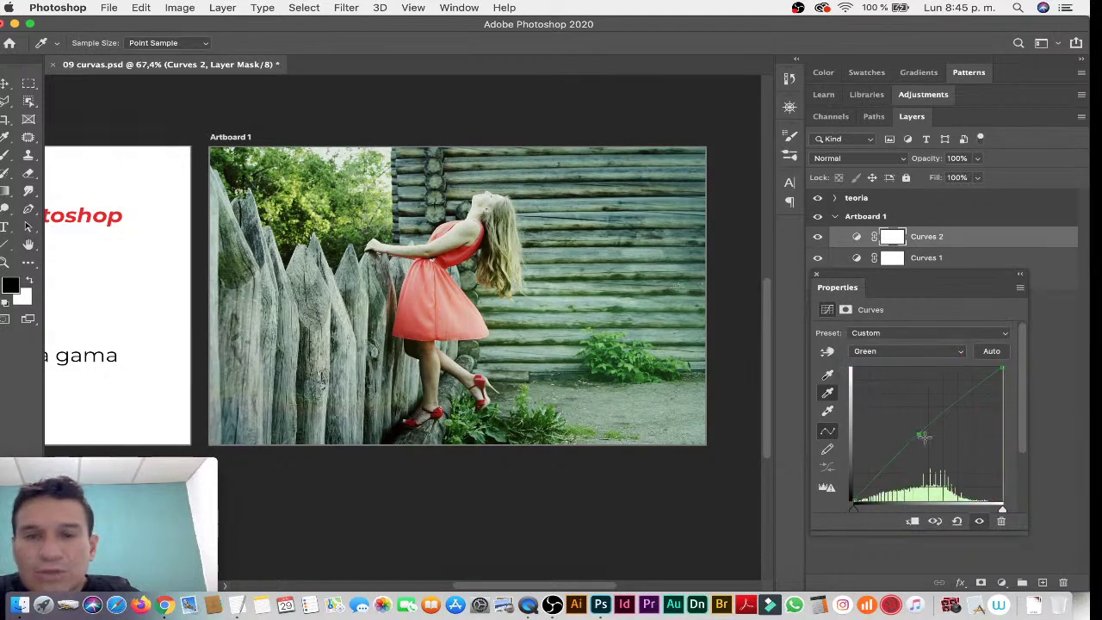
mouse_move(919, 437)
left_mouse_down()
mouse_move(910, 427)
mouse_move(933, 436)
left_mouse_up()
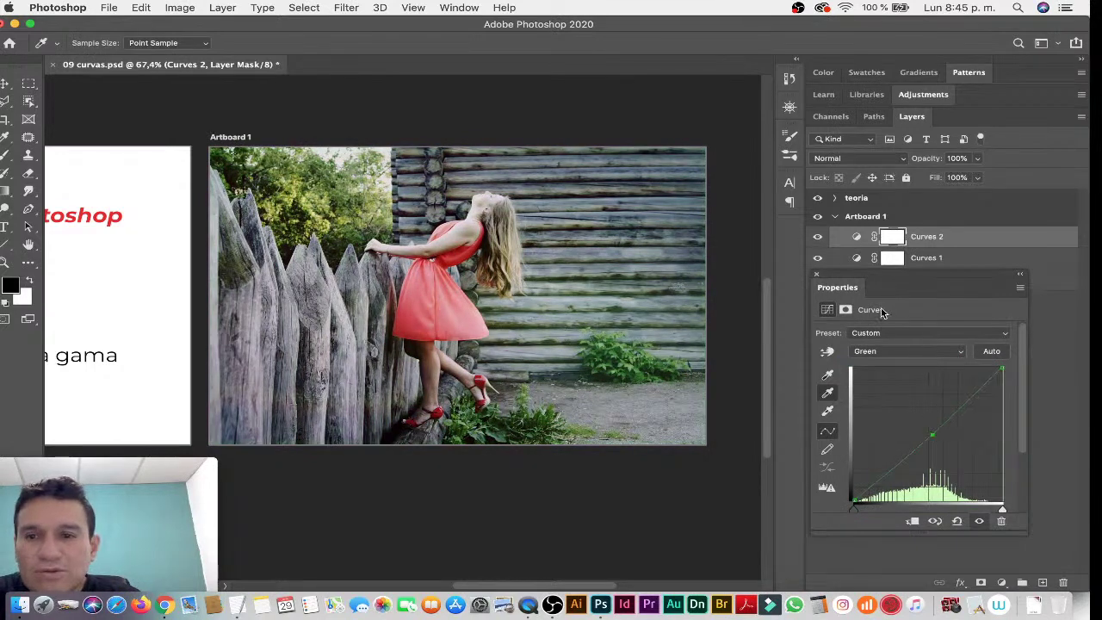
left_click(879, 351)
left_click(880, 361)
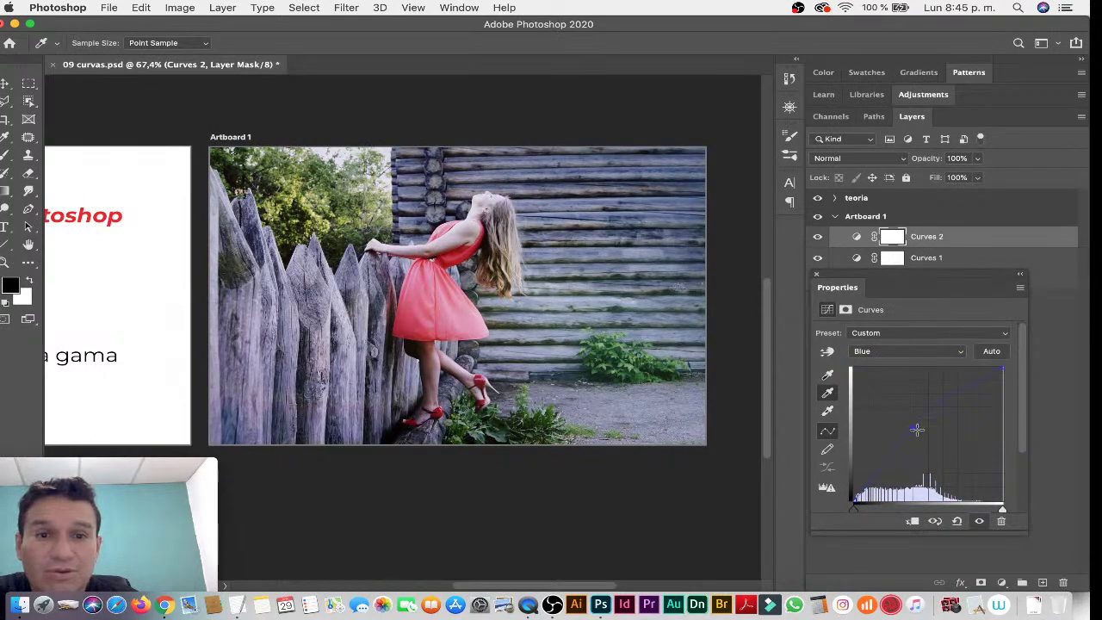
left_click_drag(915, 429, 950, 426)
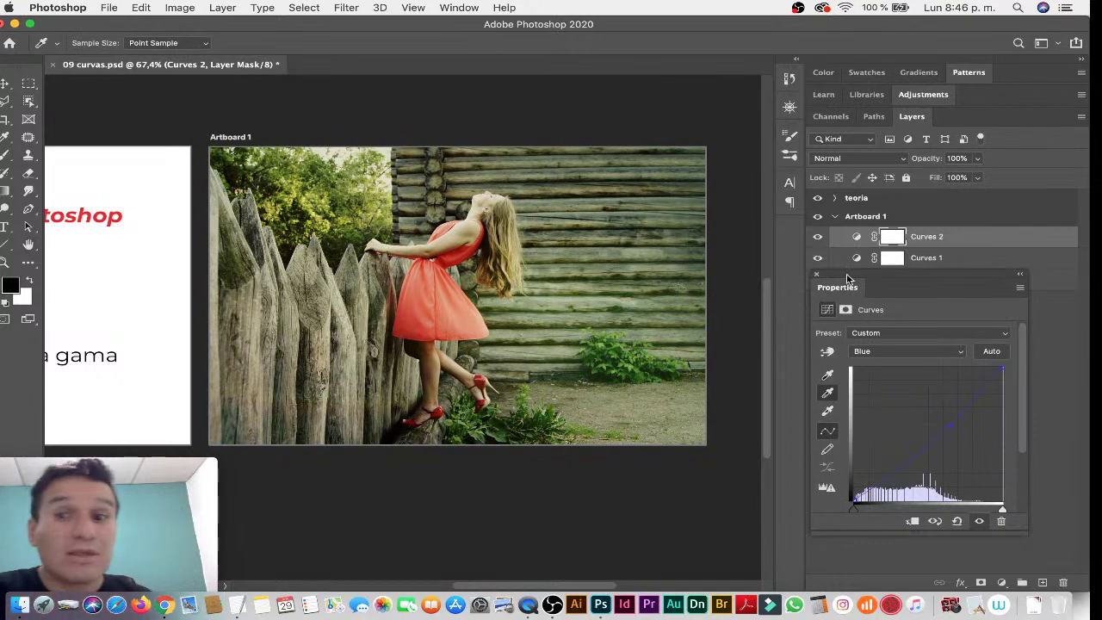
Close the Curves properties and toggle Curves 2 off and on for a before/after comparison.
left_click(816, 273)
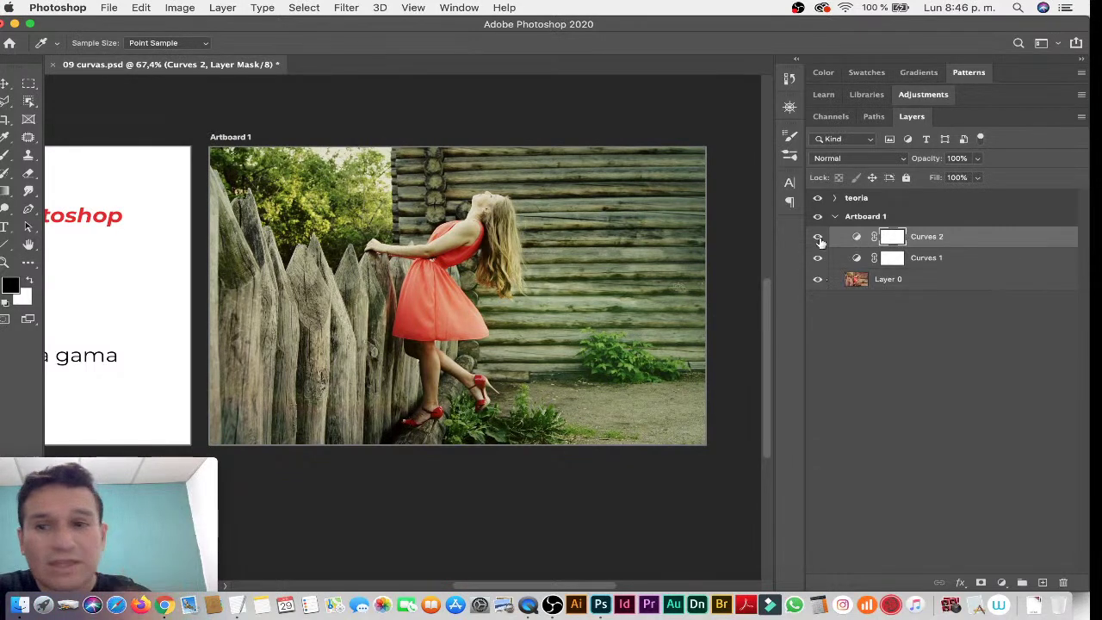
left_click(818, 237)
left_click(818, 237)
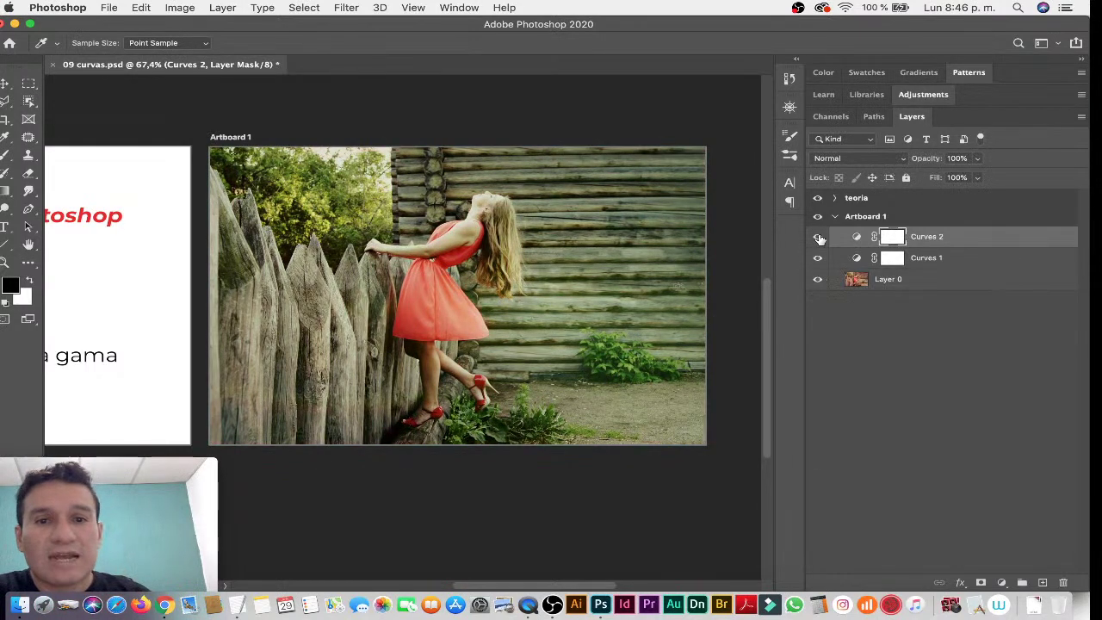
left_click(818, 238)
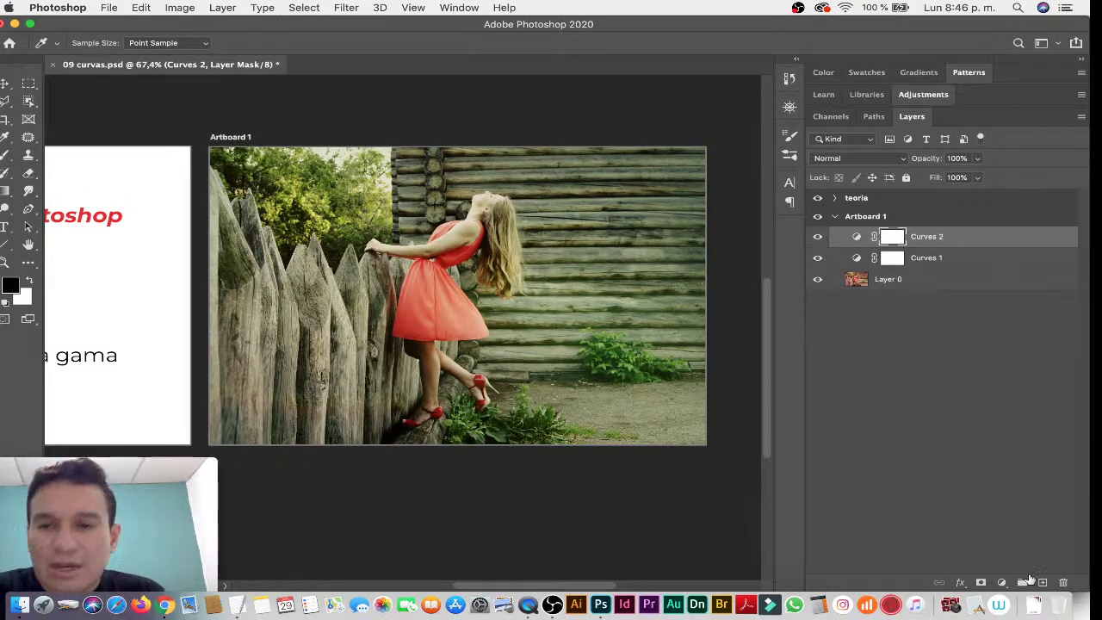
left_click(1002, 582)
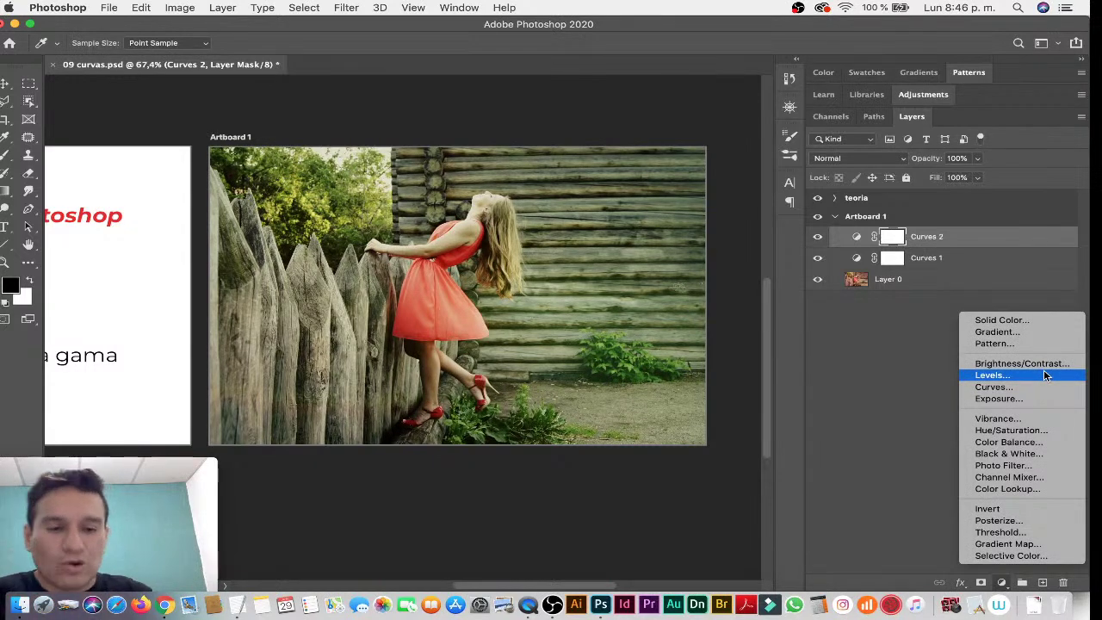
Open 10 exposición.psd from the lecciones > leccion 5 folder in Finder.
key("Escape")
key("super+Tab")
key("super+Tab")
key("super+Tab")
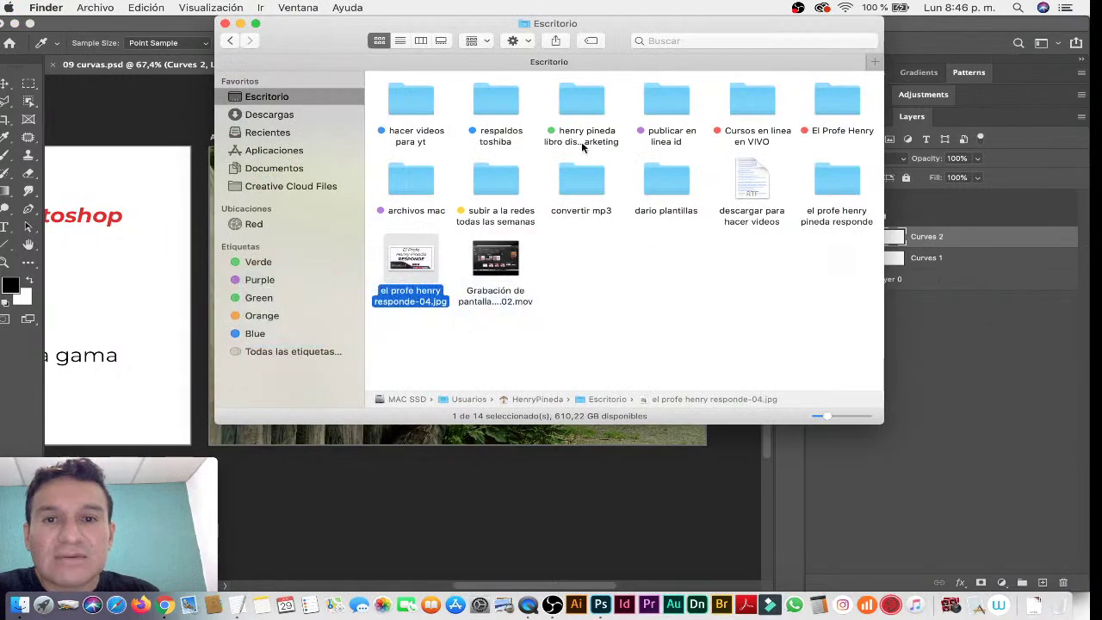
left_click_drag(512, 42, 484, 42)
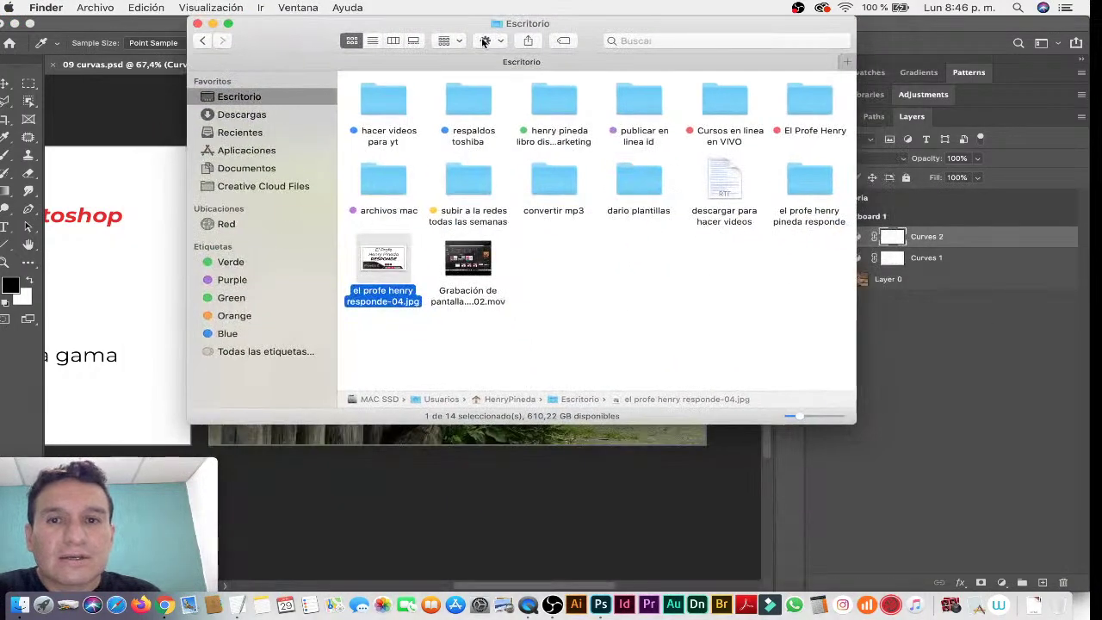
double_click(725, 80)
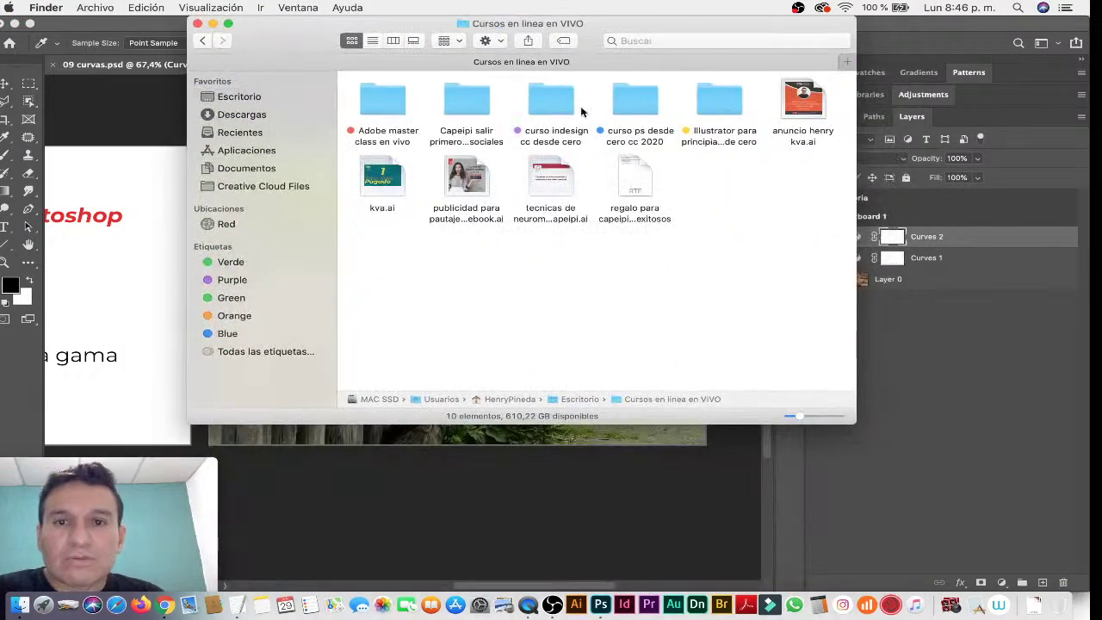
left_click(632, 105)
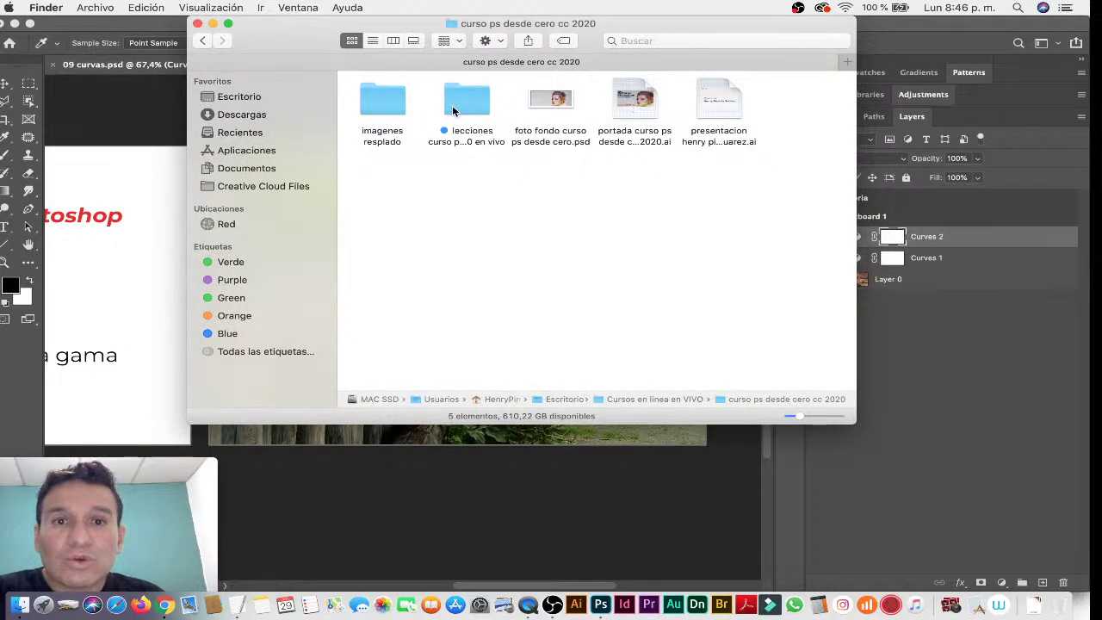
double_click(454, 108)
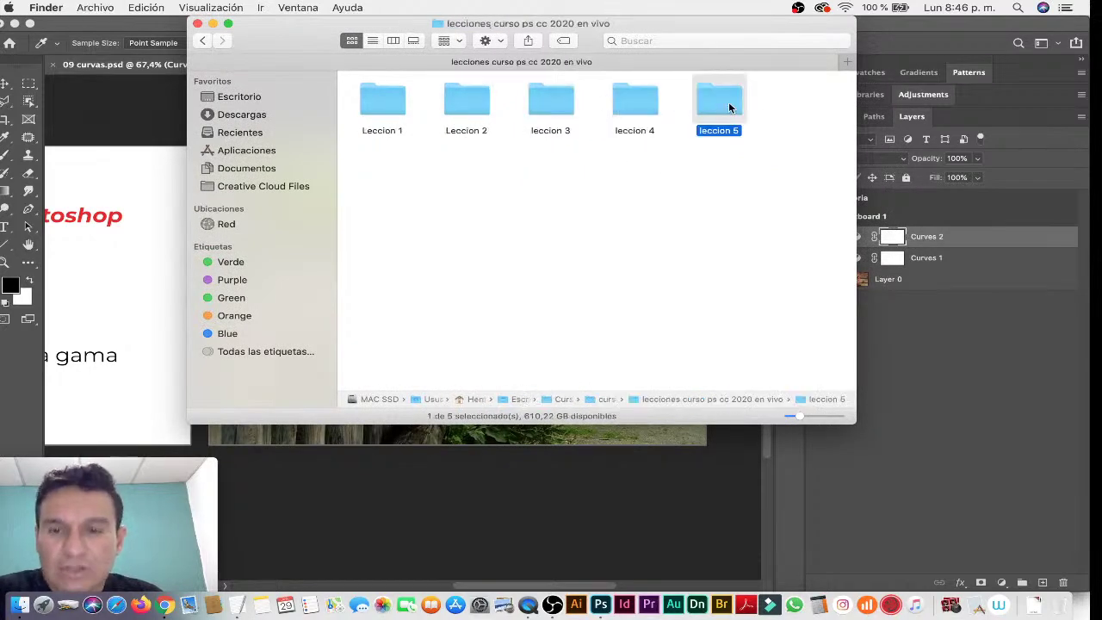
double_click(728, 101)
left_click(637, 181)
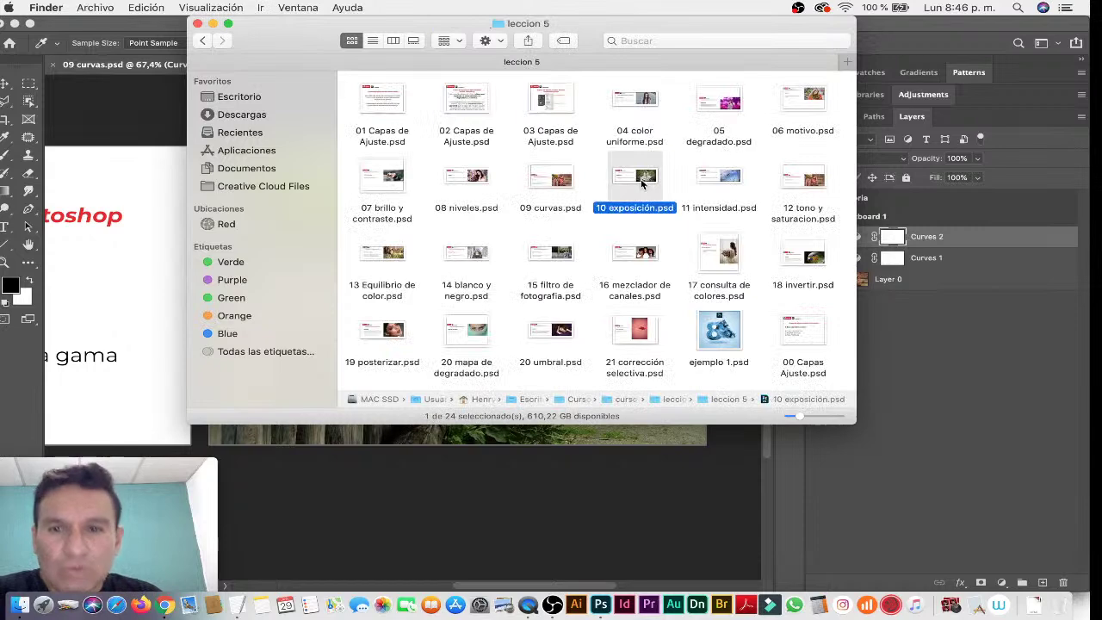
key("super+o")
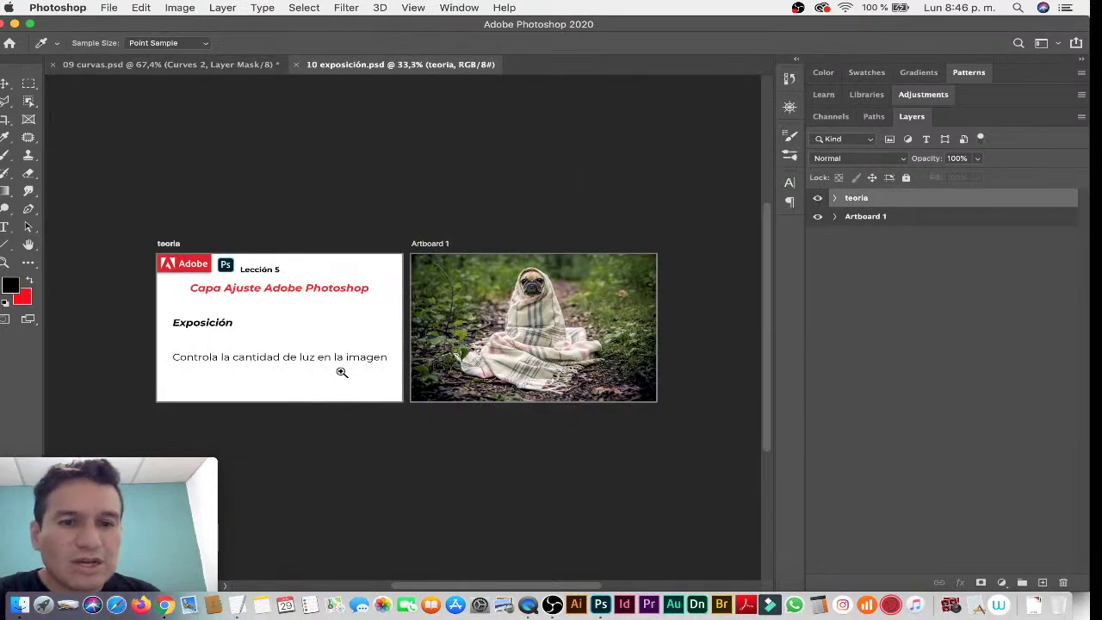
Select the pug photo's Artboard 1 and add an Exposure adjustment layer.
scroll(344, 369, "up", 2)
scroll(497, 324, "right", 5)
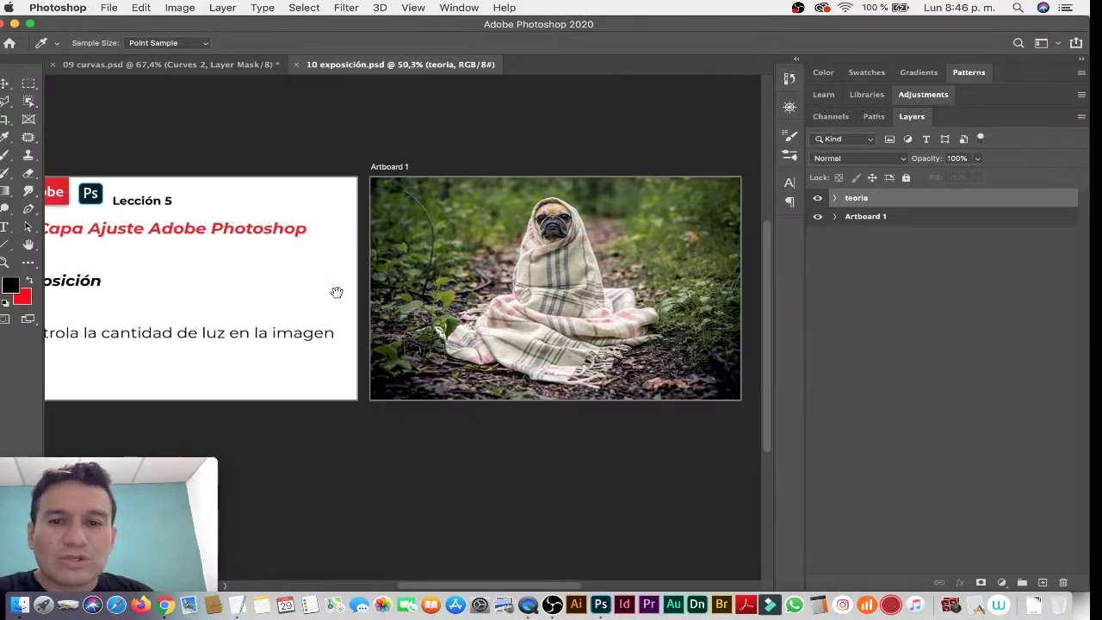
scroll(336, 290, "right", 5)
scroll(424, 258, "up", 2)
key("v")
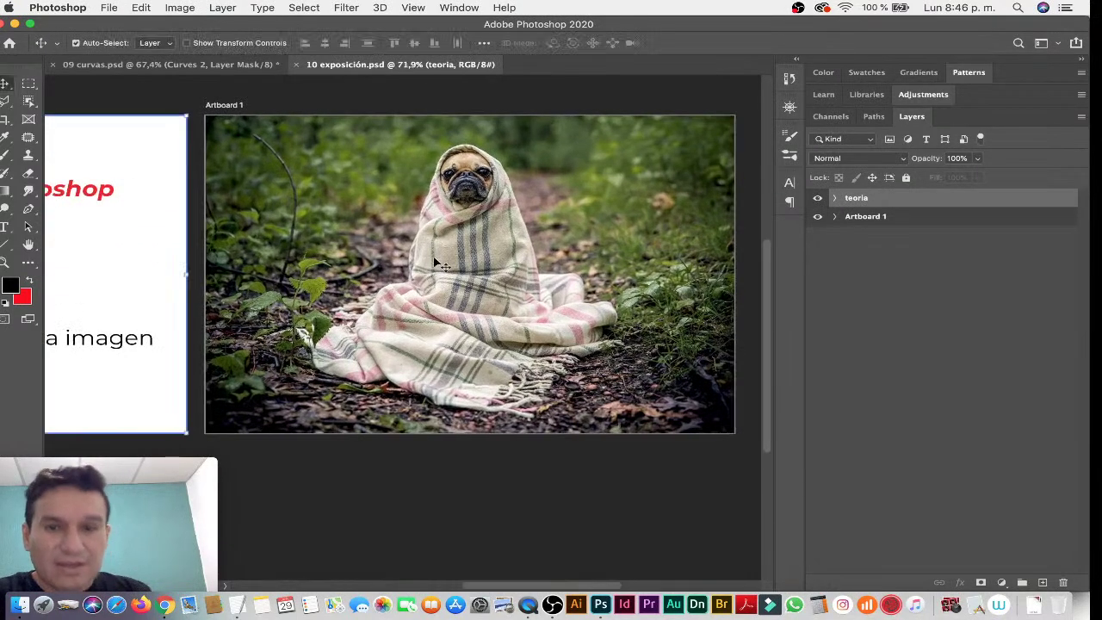
left_click(885, 218)
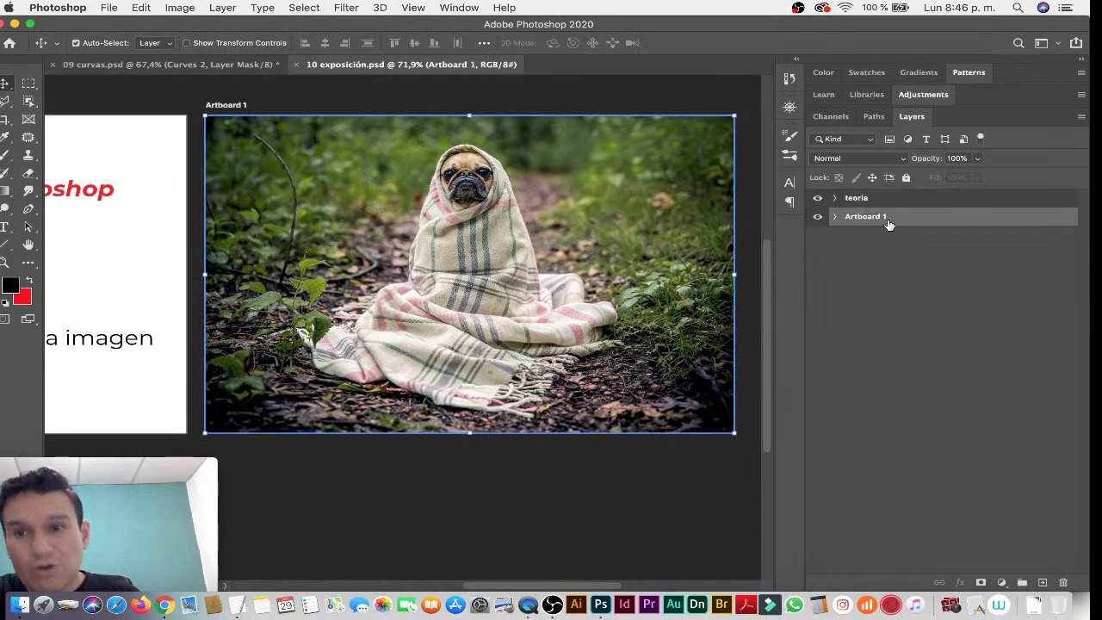
left_click(1001, 581)
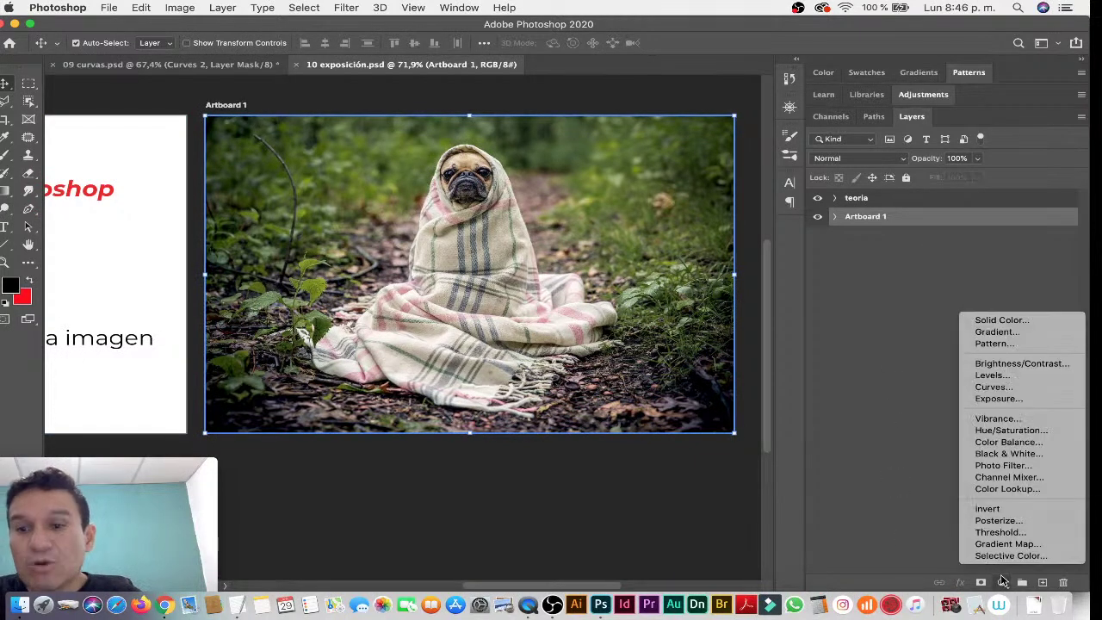
left_click(1047, 401)
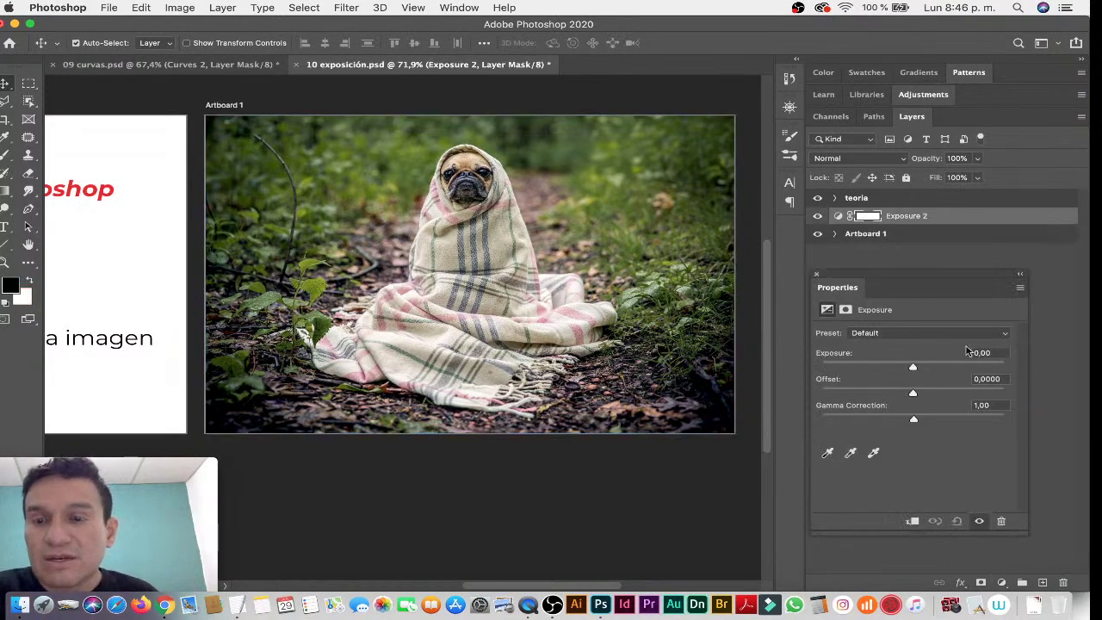
Set the Exposure layer to exposure +0,73 and gamma correction 0,59.
left_click_drag(858, 276, 856, 256)
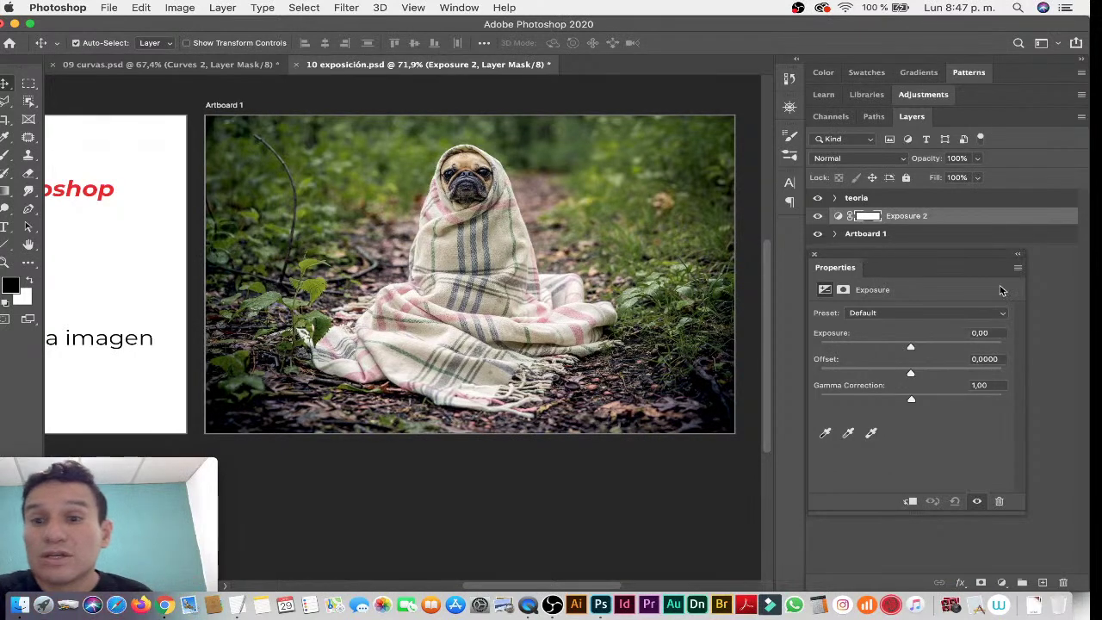
left_click_drag(917, 347, 886, 355)
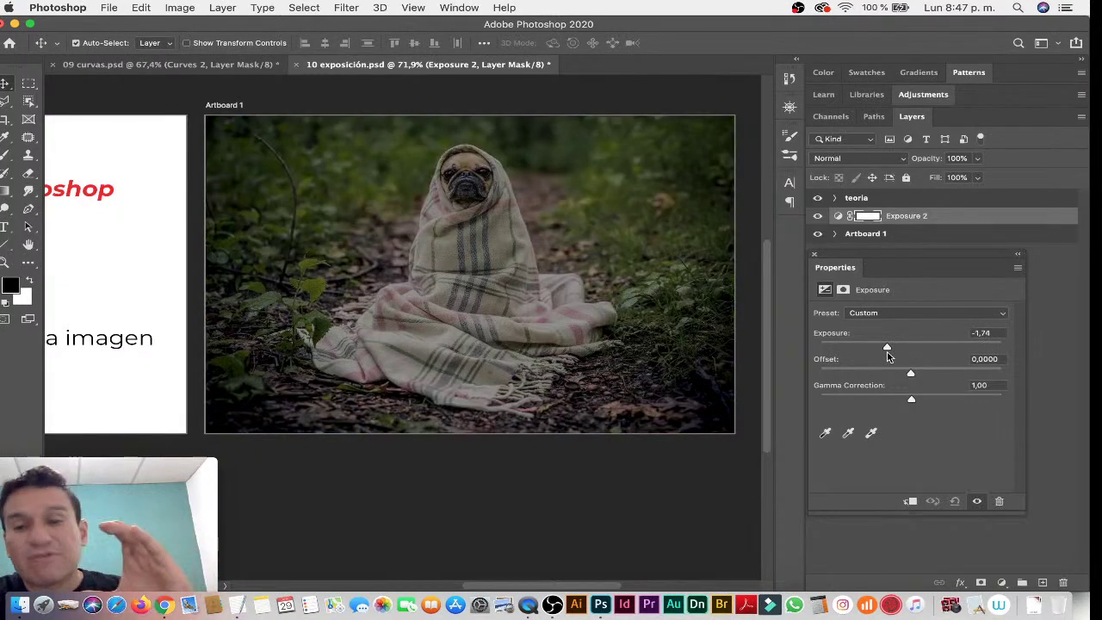
left_click_drag(886, 355, 921, 347)
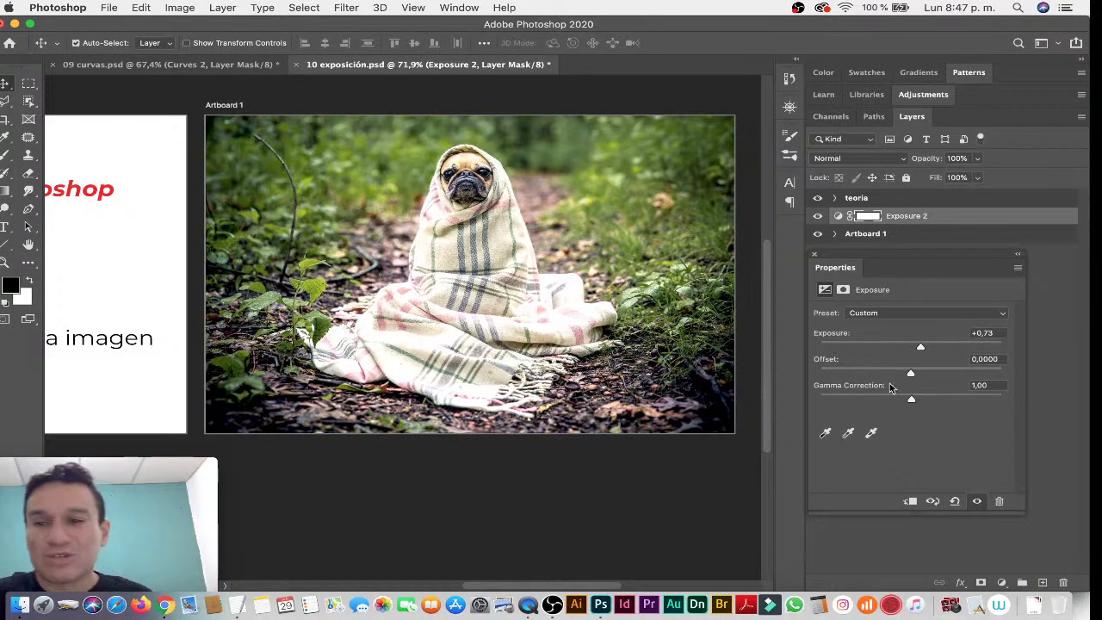
mouse_move(913, 403)
left_mouse_down()
mouse_move(901, 402)
mouse_move(942, 401)
left_mouse_up()
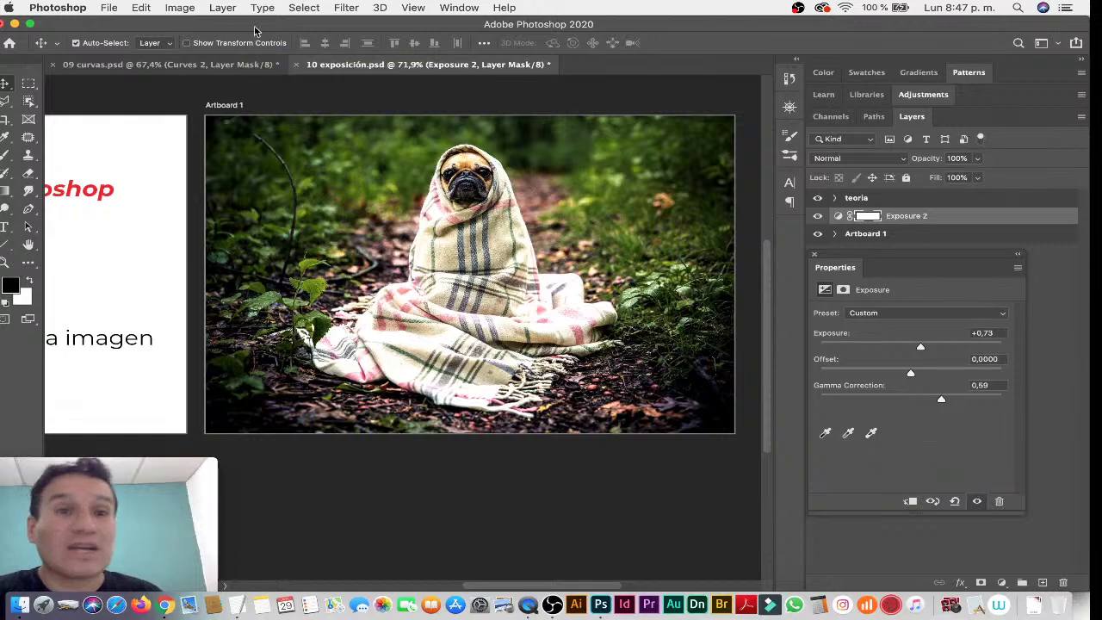
Close 10 exposición.psd and 09 curvas.psd without saving, then select 11 intensidad.psd in Finder.
left_click(297, 65)
left_click(478, 218)
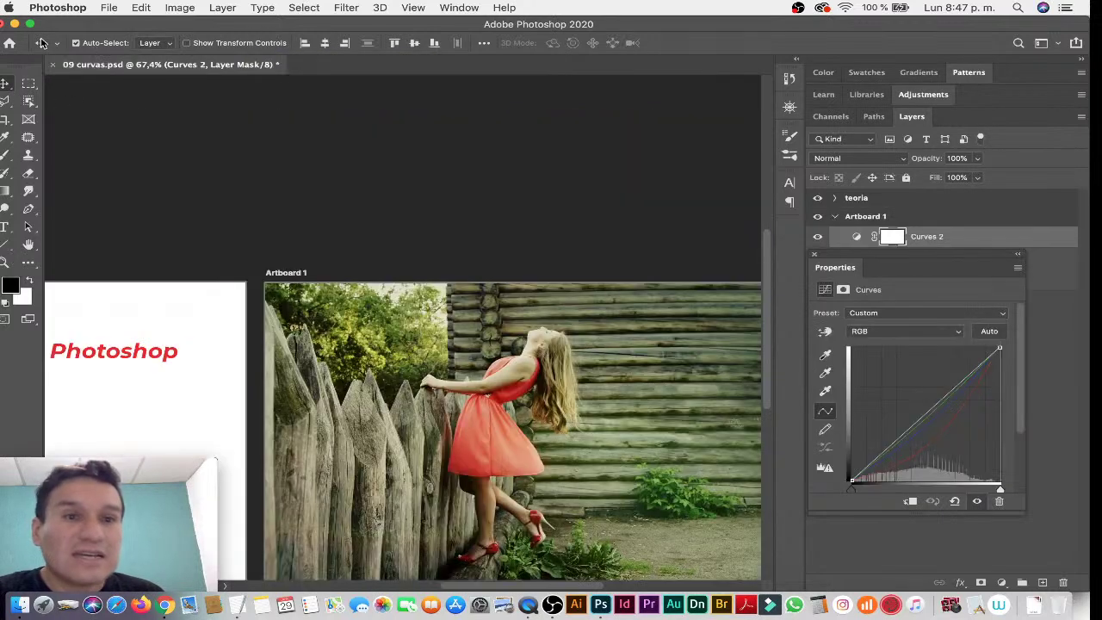
left_click(52, 66)
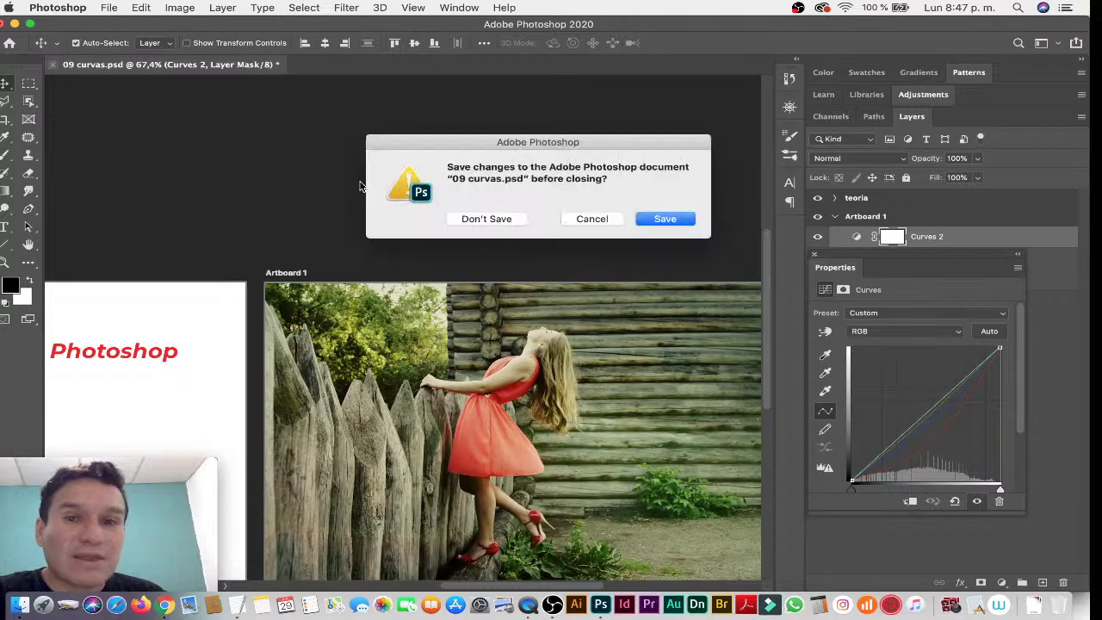
left_click(465, 219)
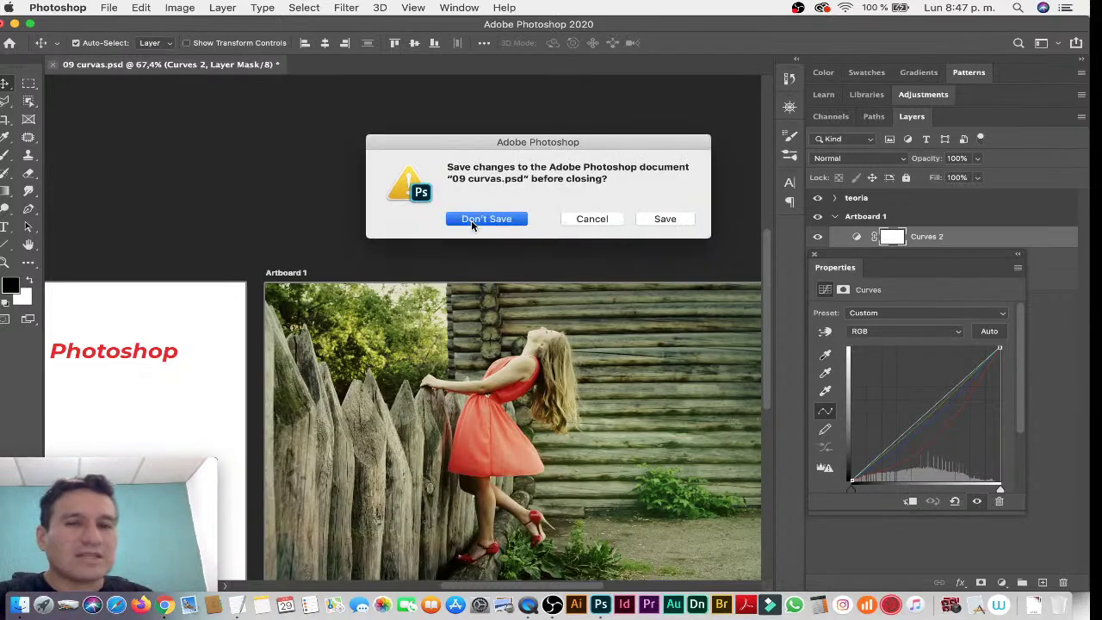
key("super+Tab")
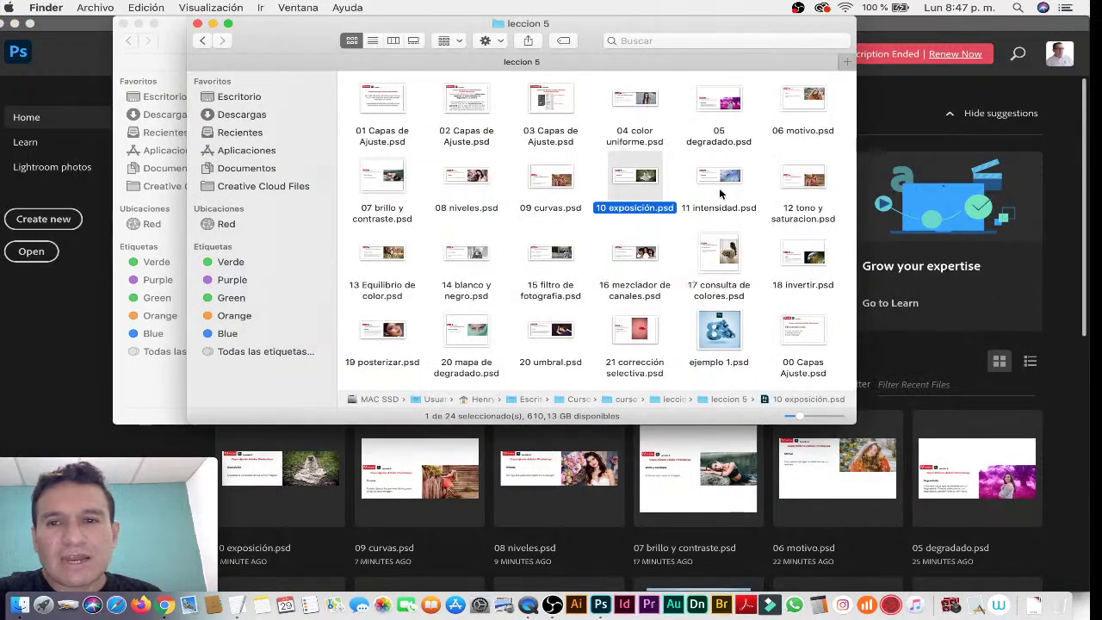
left_click(726, 181)
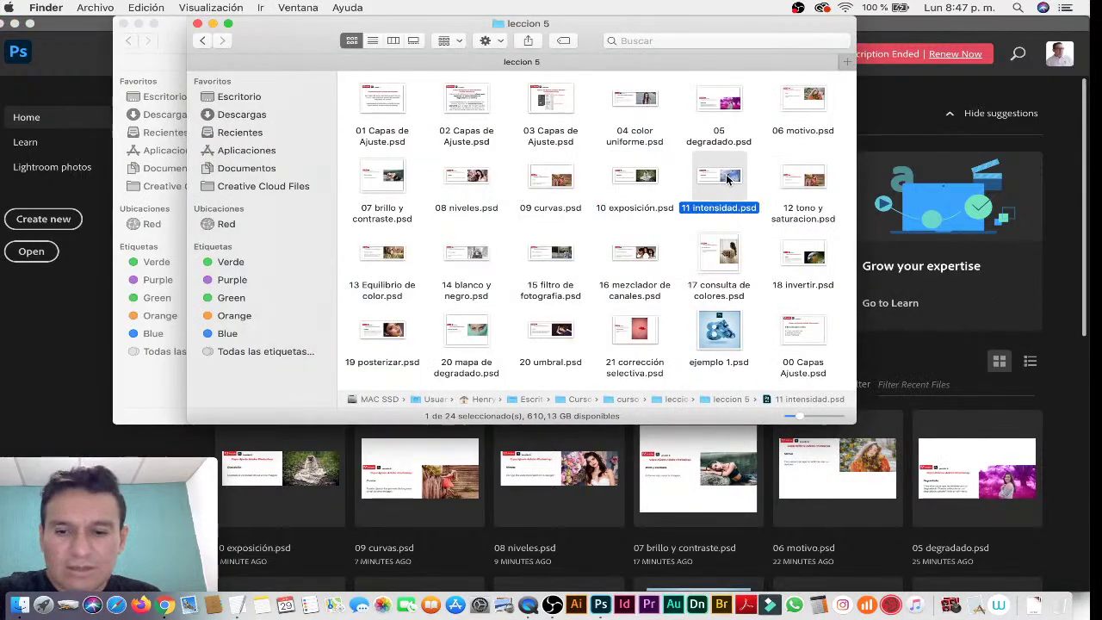
Open 11 intensidad, 12 tono y saturacion and 13 Equilibrio de color from Finder.
double_click(726, 179)
key("super+Tab")
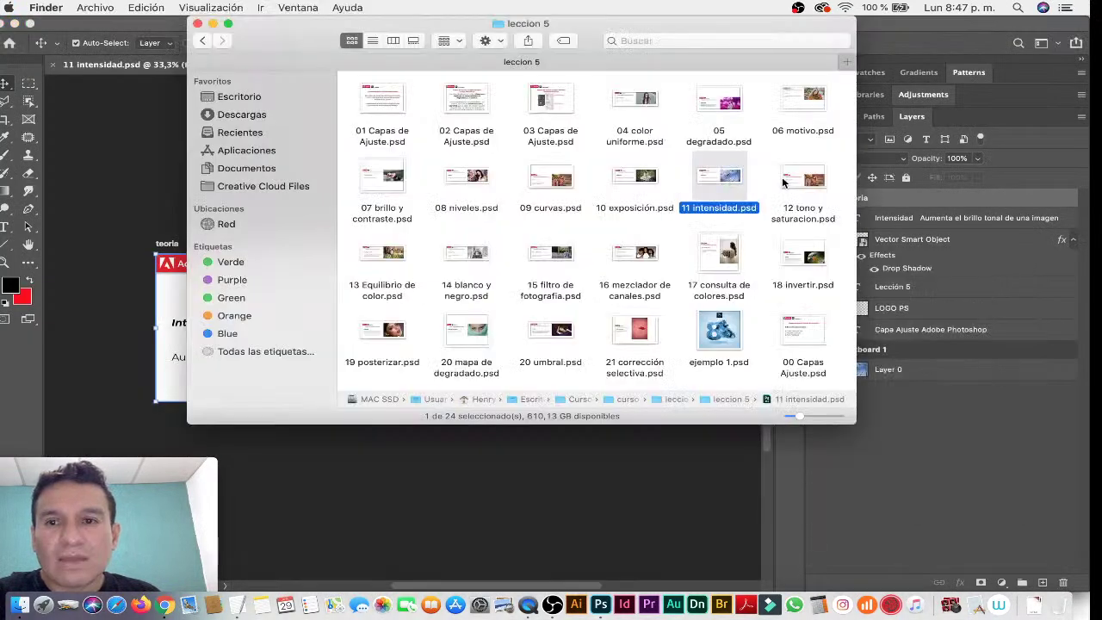
double_click(782, 182)
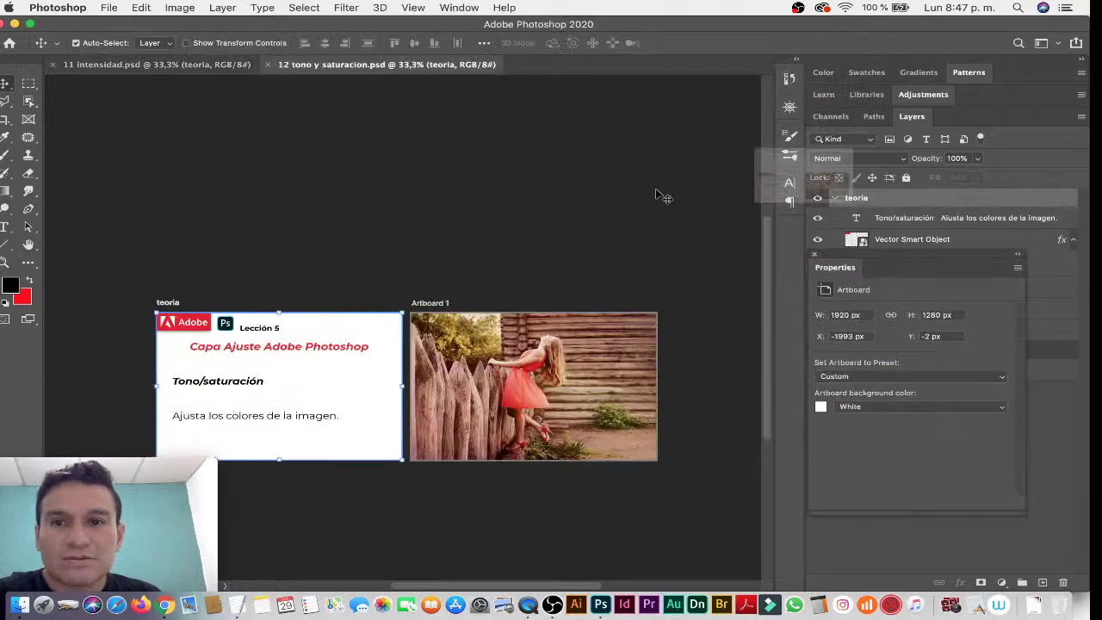
key("super+Tab")
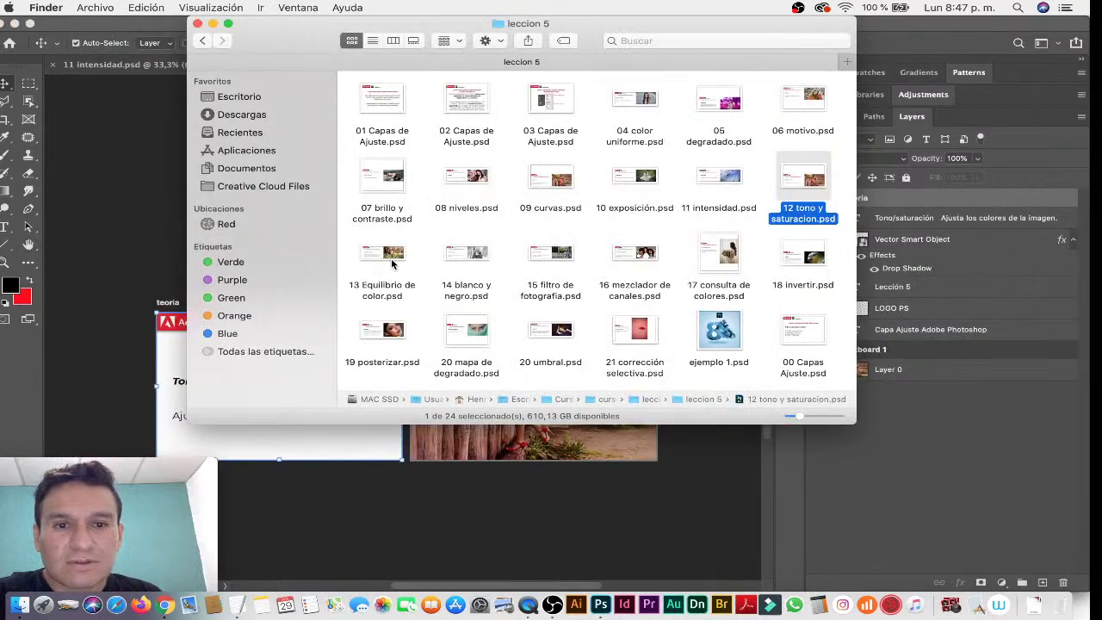
double_click(392, 263)
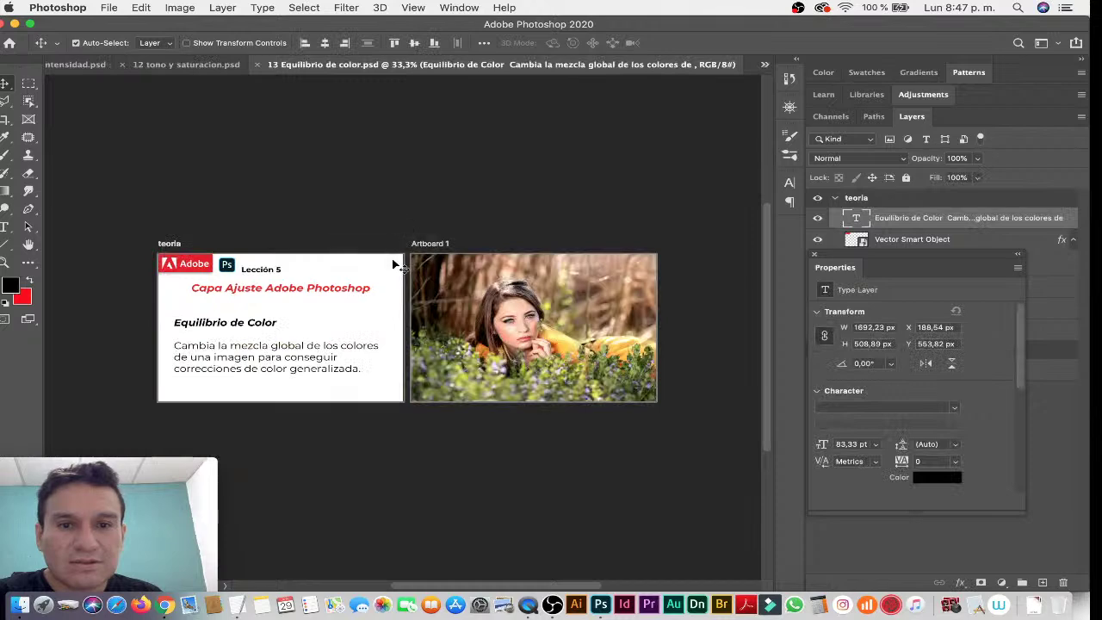
key("super+Tab")
Open 14 blanco y negro, 15 filtro de fotografia and 16 mezclador de canales.
left_click(464, 252)
double_click(465, 251)
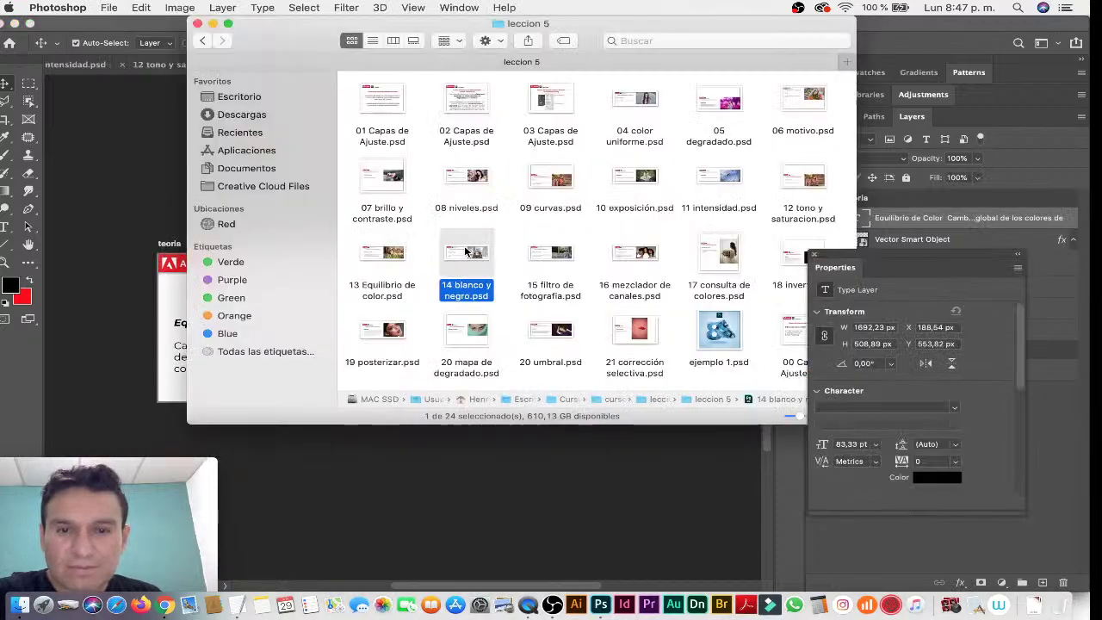
key("super+Tab")
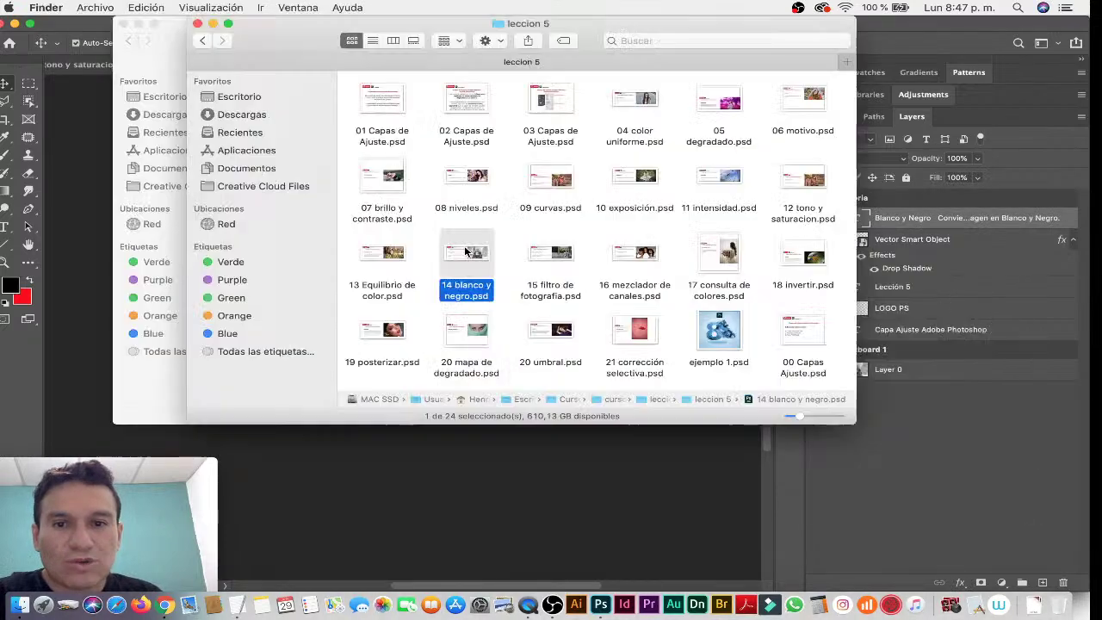
left_click(555, 251)
double_click(554, 251)
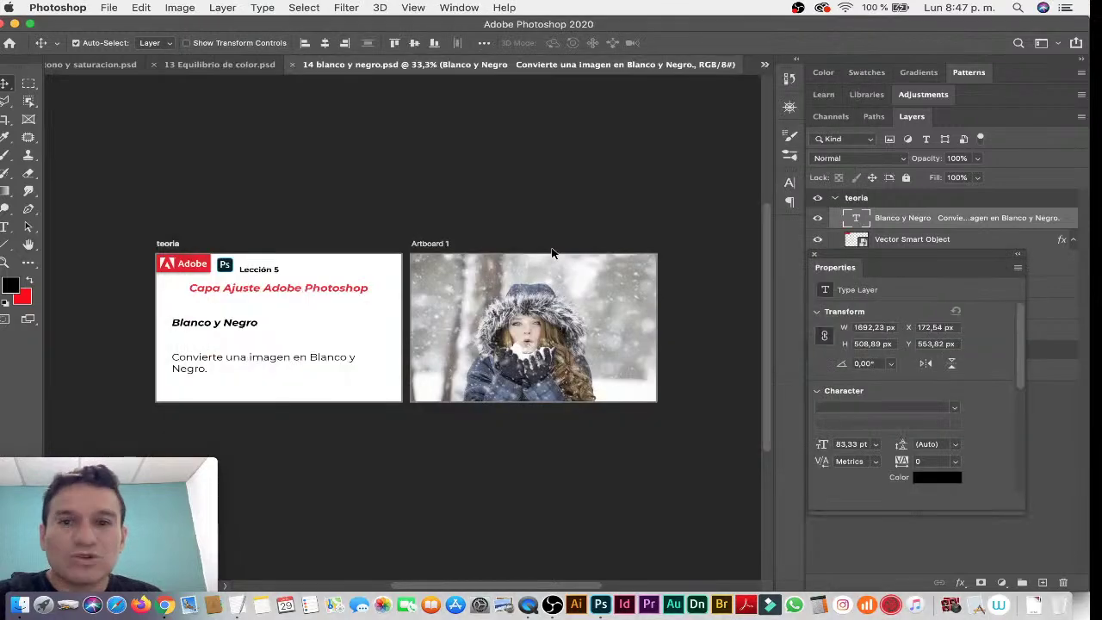
key("super+Tab")
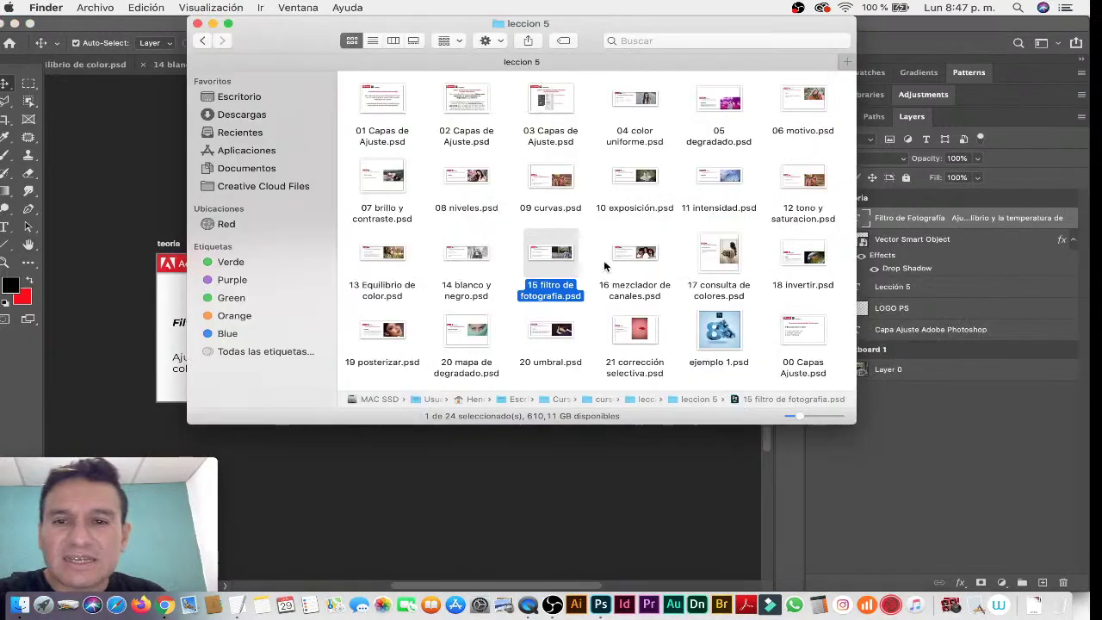
double_click(638, 252)
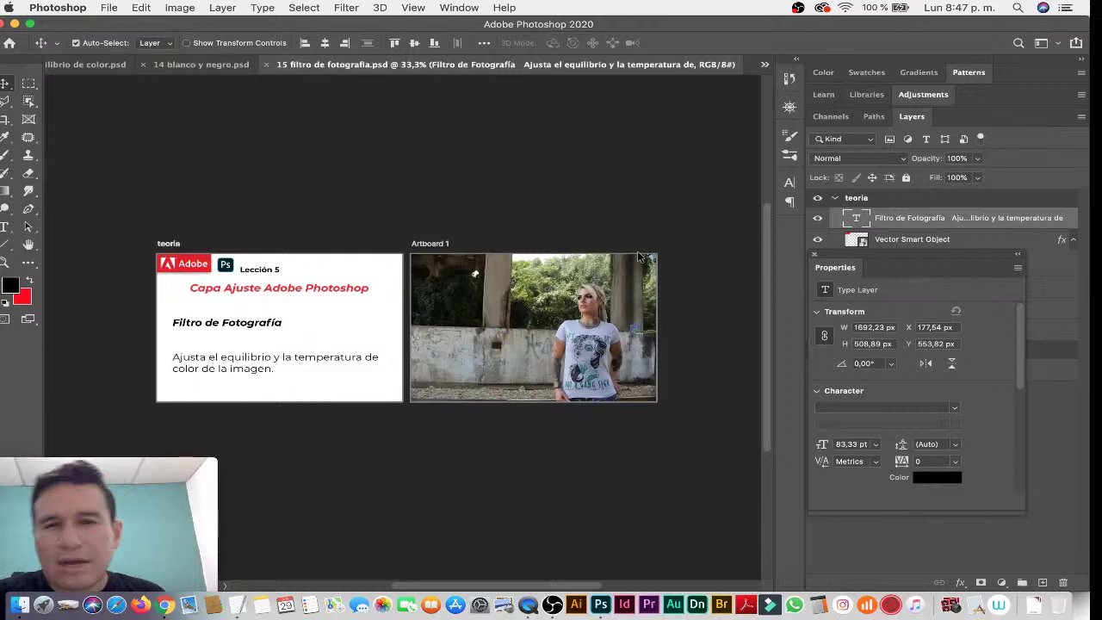
key("super+Tab")
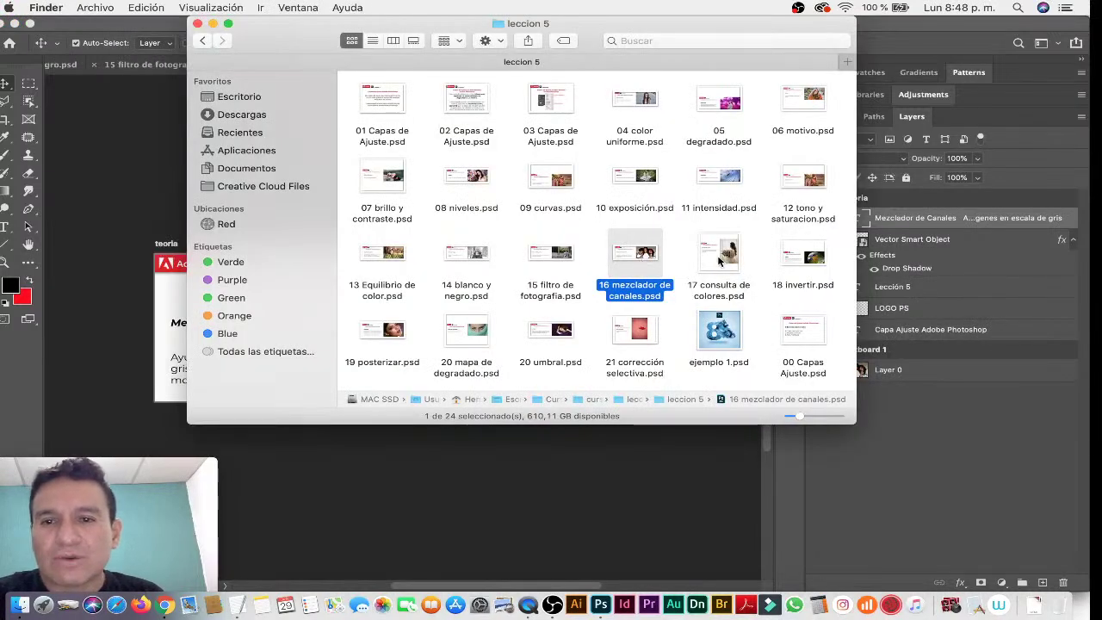
Open 17 consulta de colores, 18 invertir and 19 posterizar.
left_click(718, 254)
double_click(723, 254)
key("super+Tab")
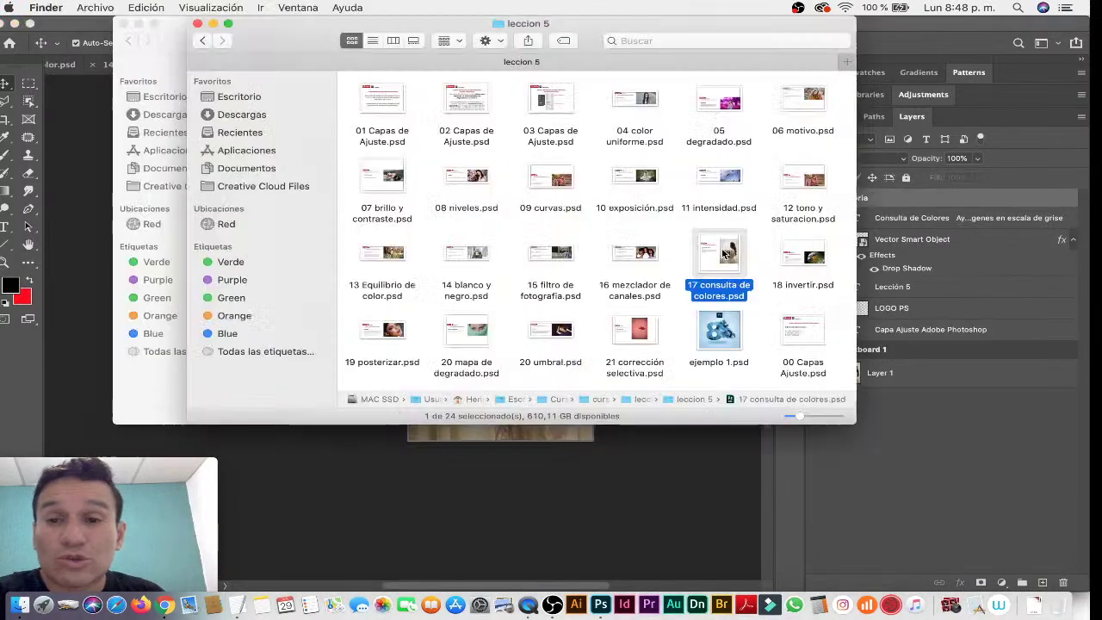
left_click(797, 260)
double_click(797, 261)
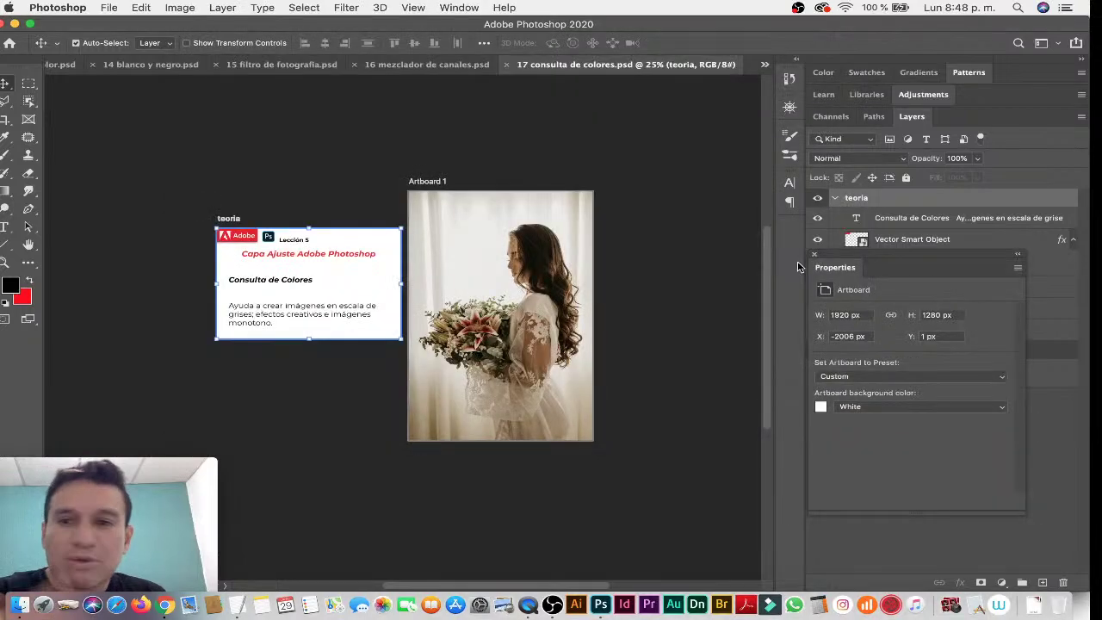
key("super+Tab")
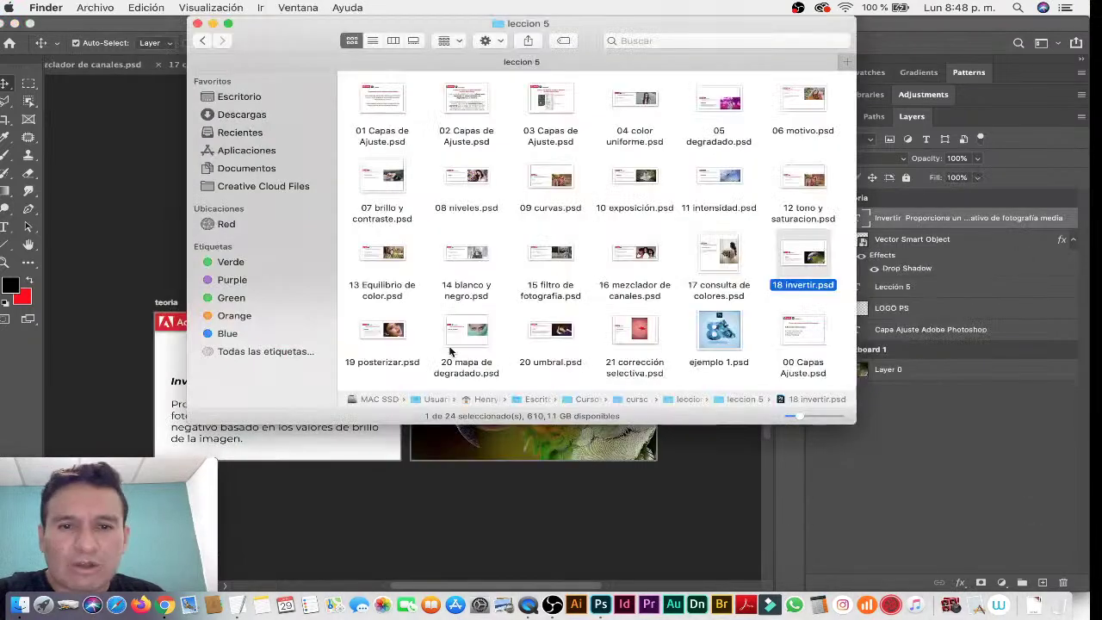
double_click(387, 335)
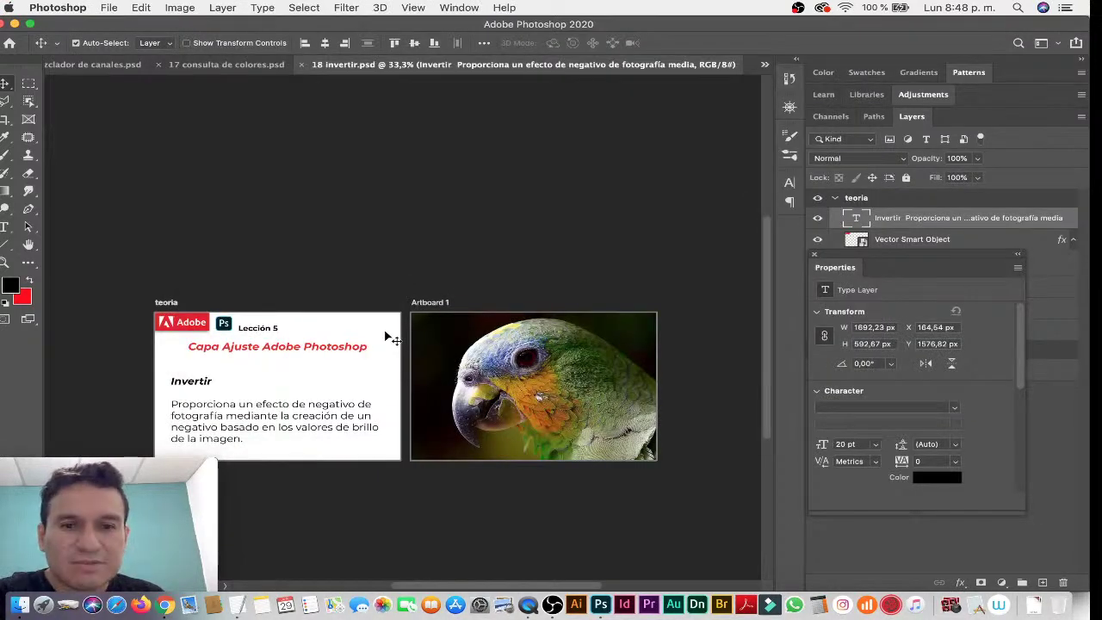
key("super+Tab")
Open 20 mapa de degradado, 20 umbral and 21 corrección selectiva.
left_click(463, 338)
double_click(463, 337)
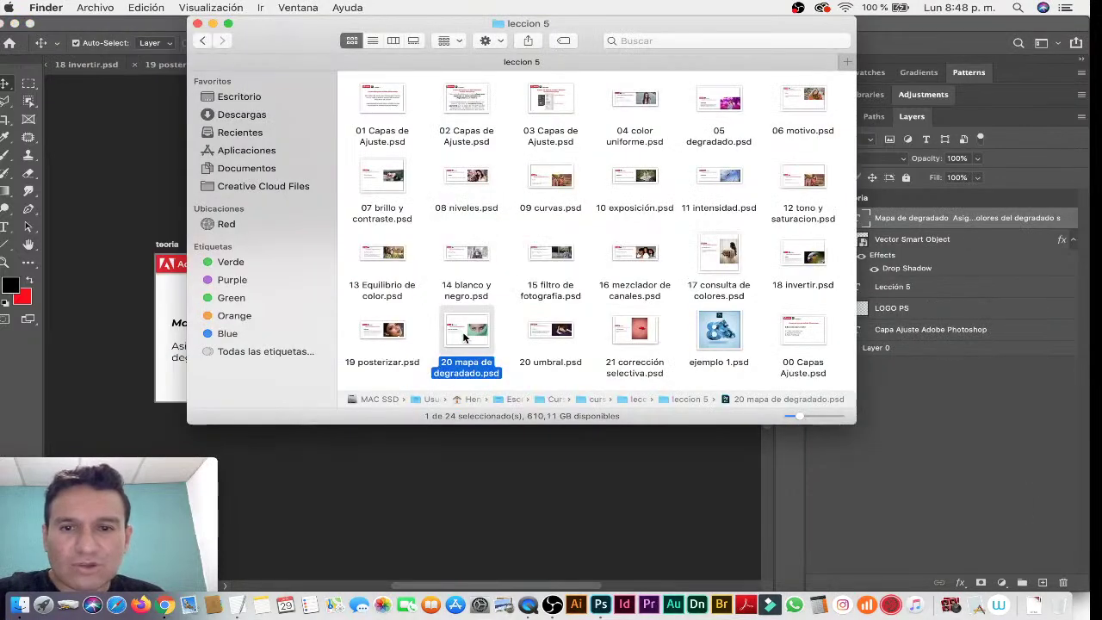
key("super+Tab")
left_click(556, 337)
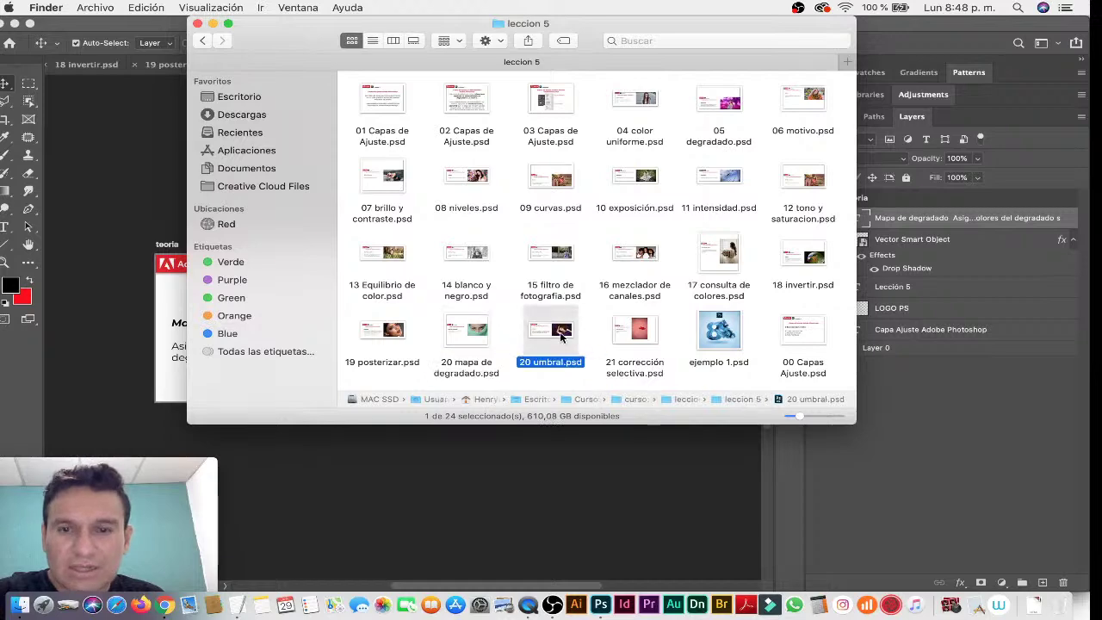
double_click(560, 332)
key("super+Tab")
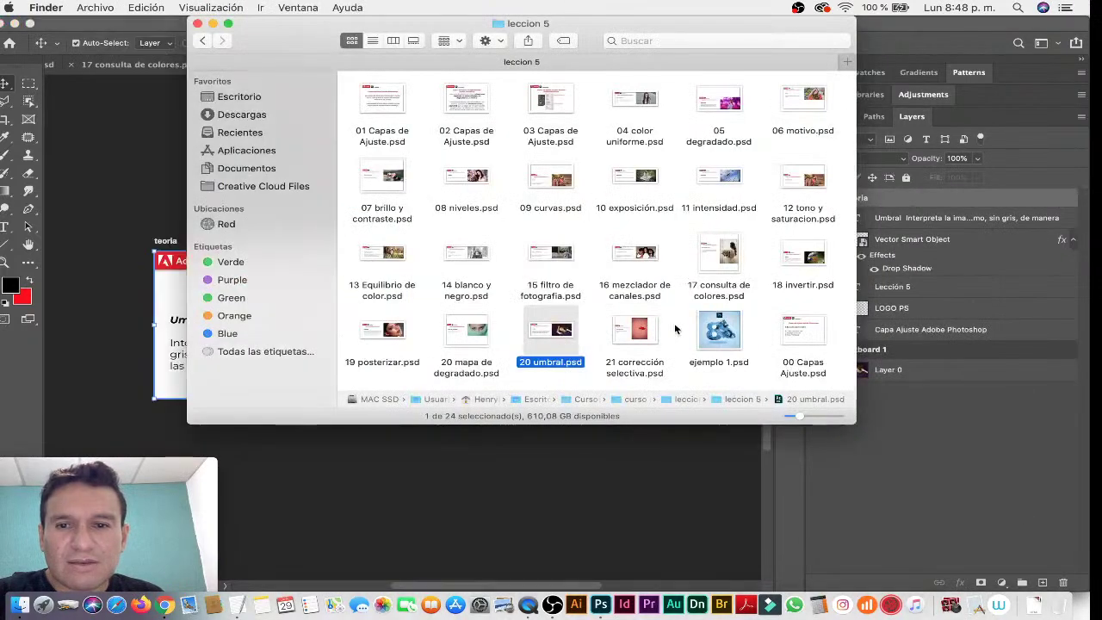
left_click(647, 336)
double_click(647, 337)
key("super+Tab")
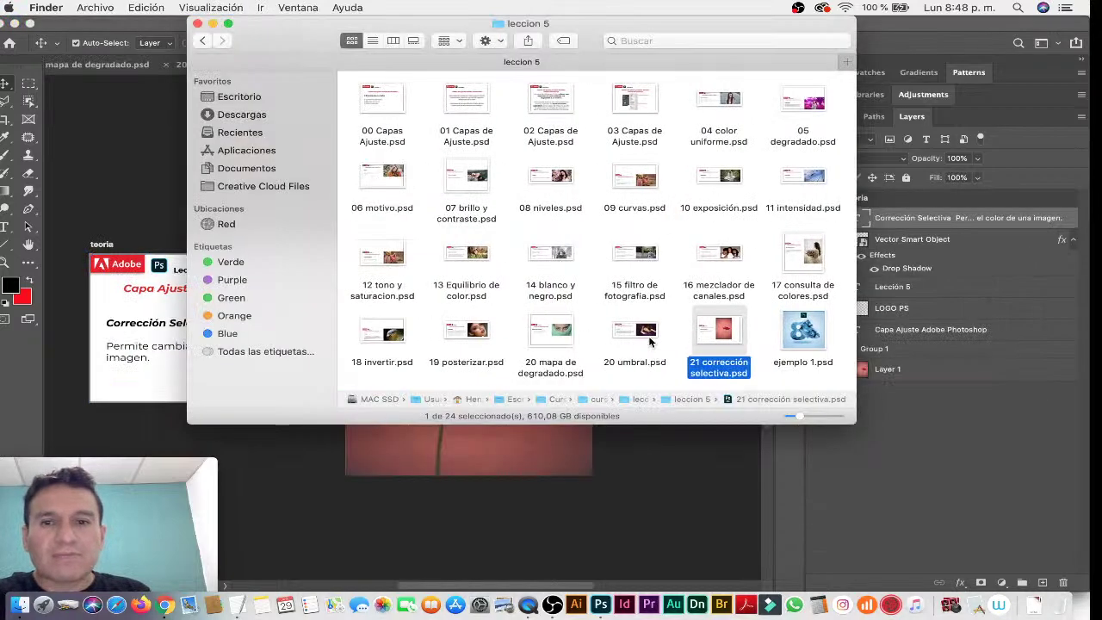
Back in Photoshop, bring 11 intensidad.psd to the front and dismiss the artboard properties.
key("super+Tab")
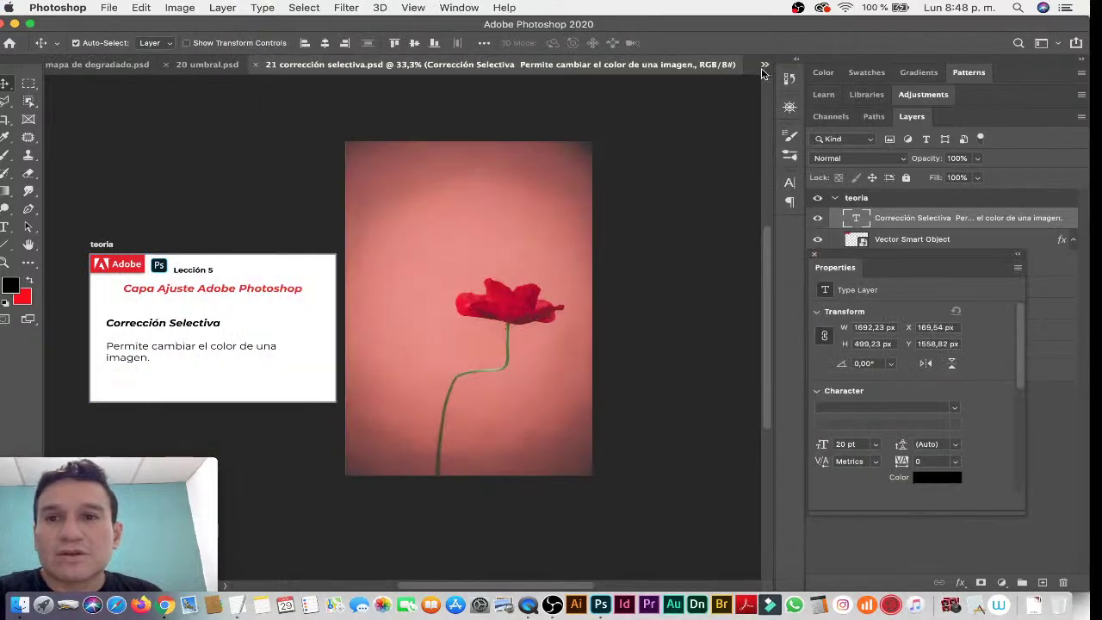
left_click(765, 67)
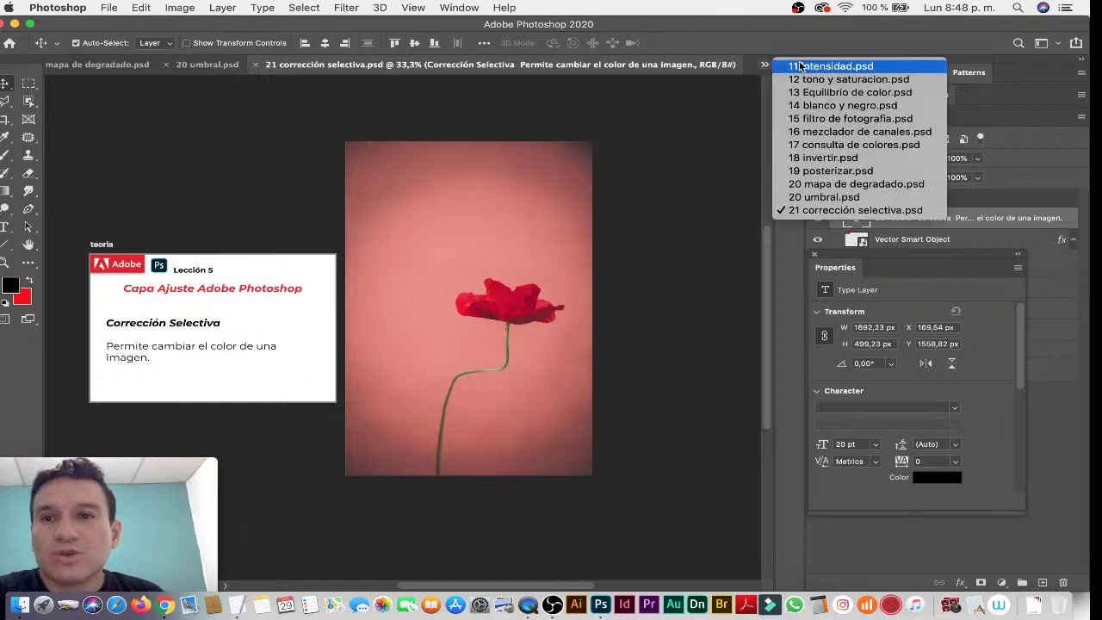
left_click(831, 67)
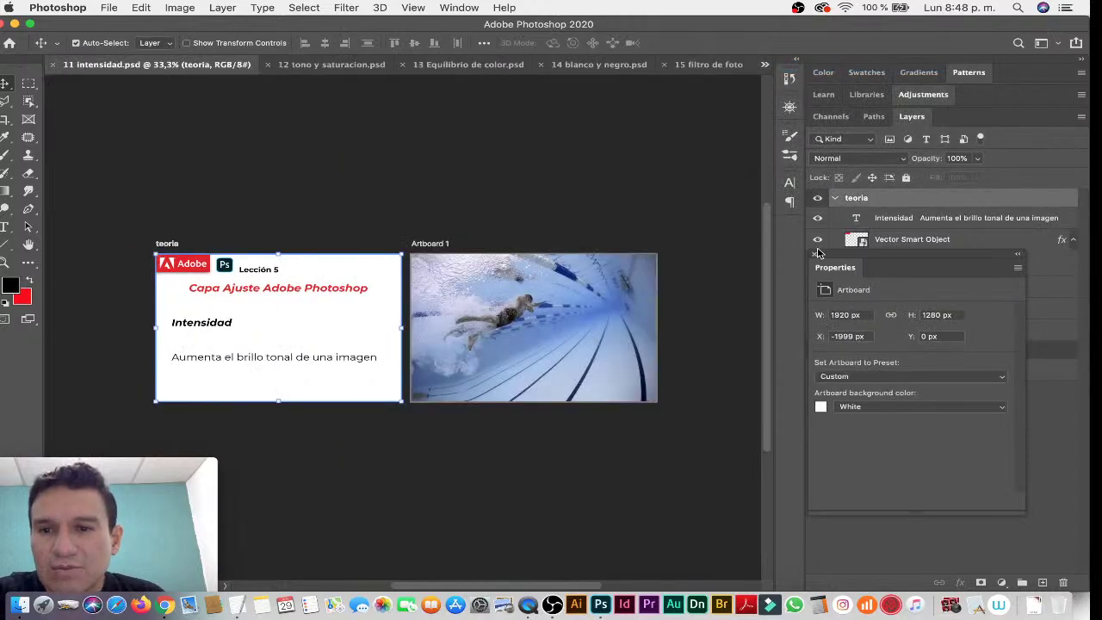
left_click(814, 256)
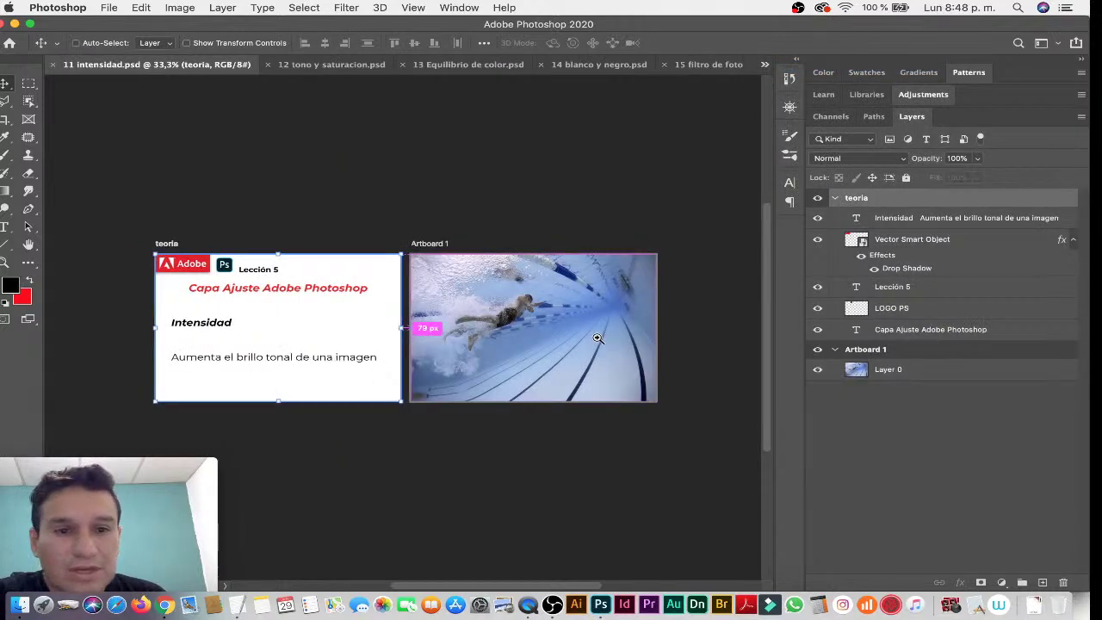
Collapse the teoria group, select the swimmer's Layer 0 and list adjustment layer types.
left_click(597, 338)
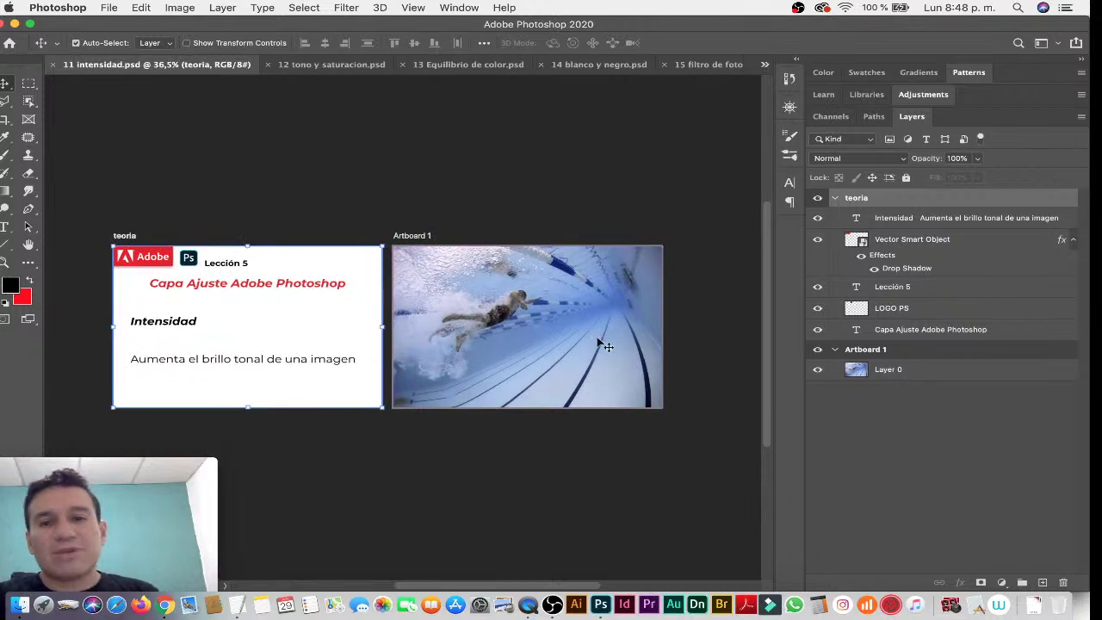
left_click(834, 198)
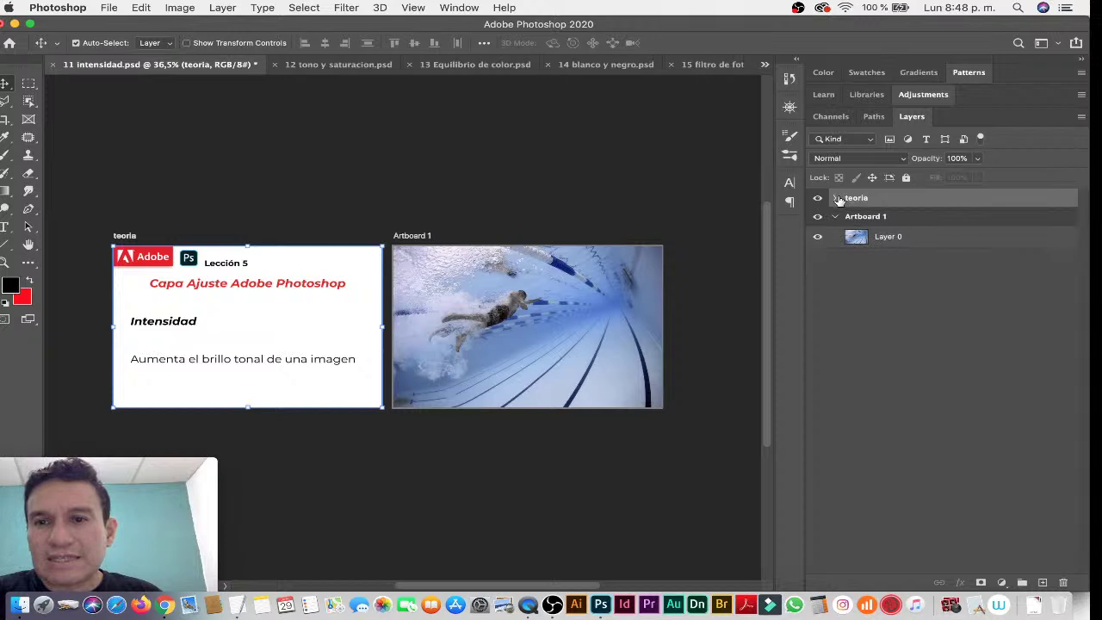
left_click(884, 235)
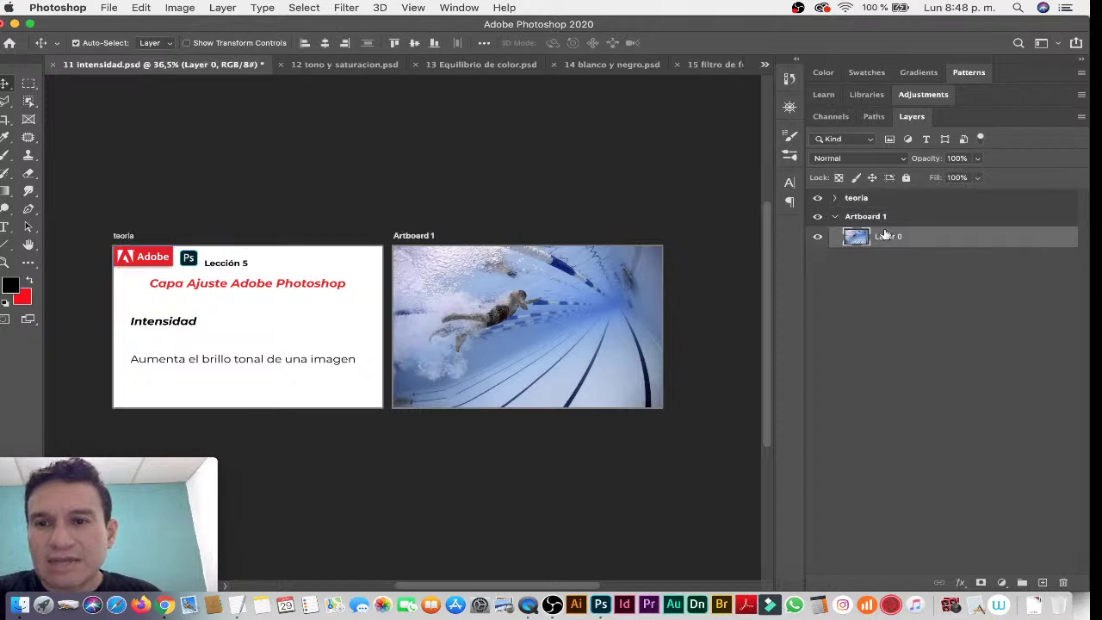
left_click(1000, 582)
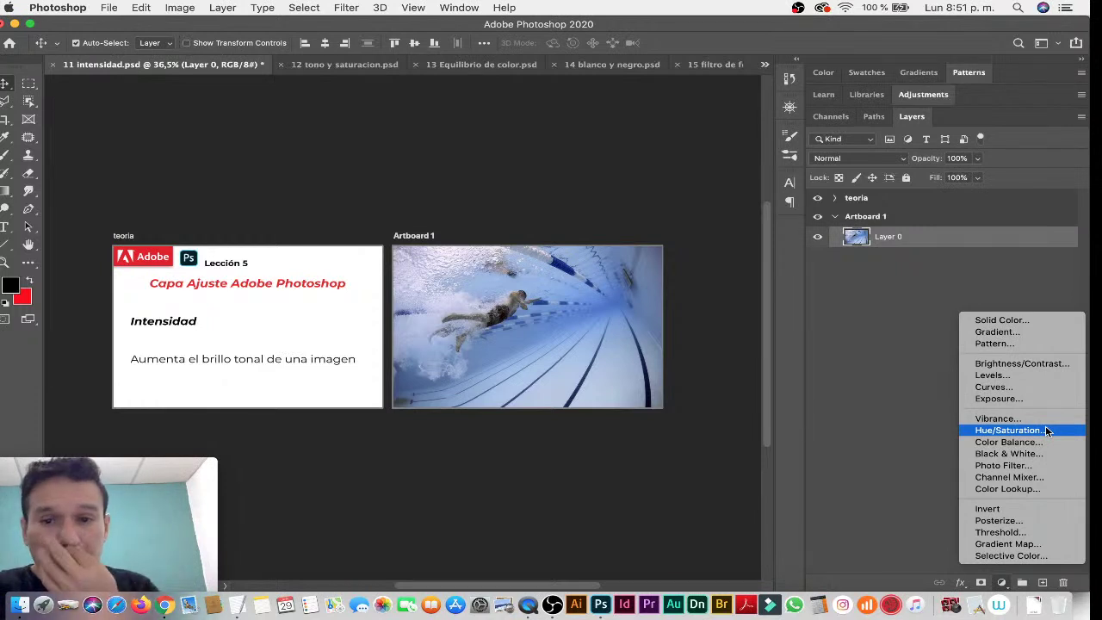
Zoom to about 61.6% on the swimmer photo and reopen the adjustment layer list.
left_click(610, 305)
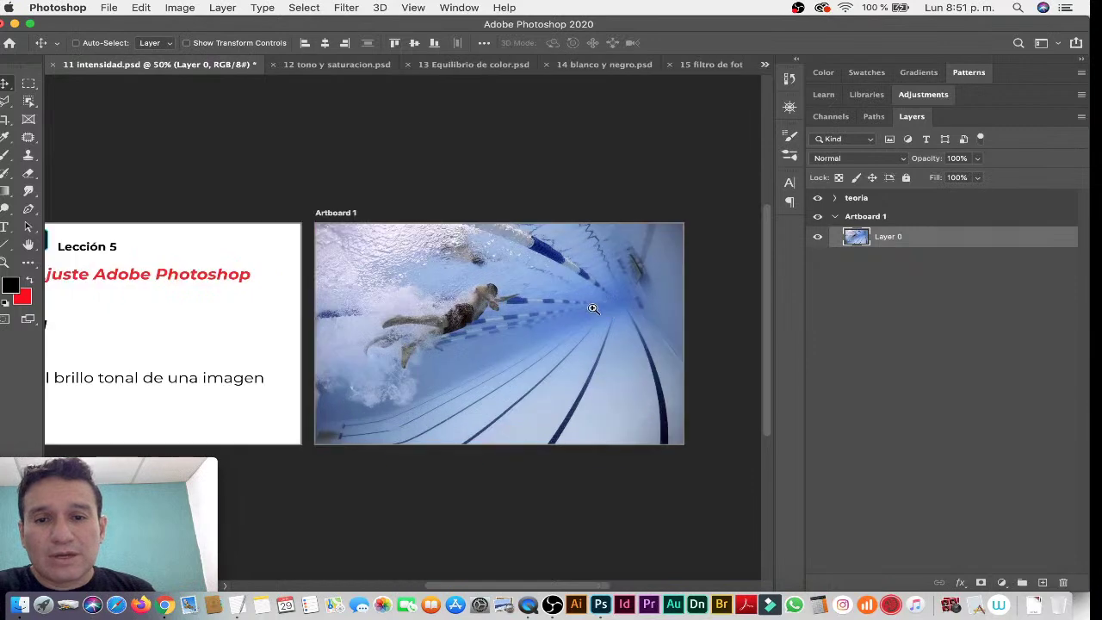
scroll(603, 308, "up", 2)
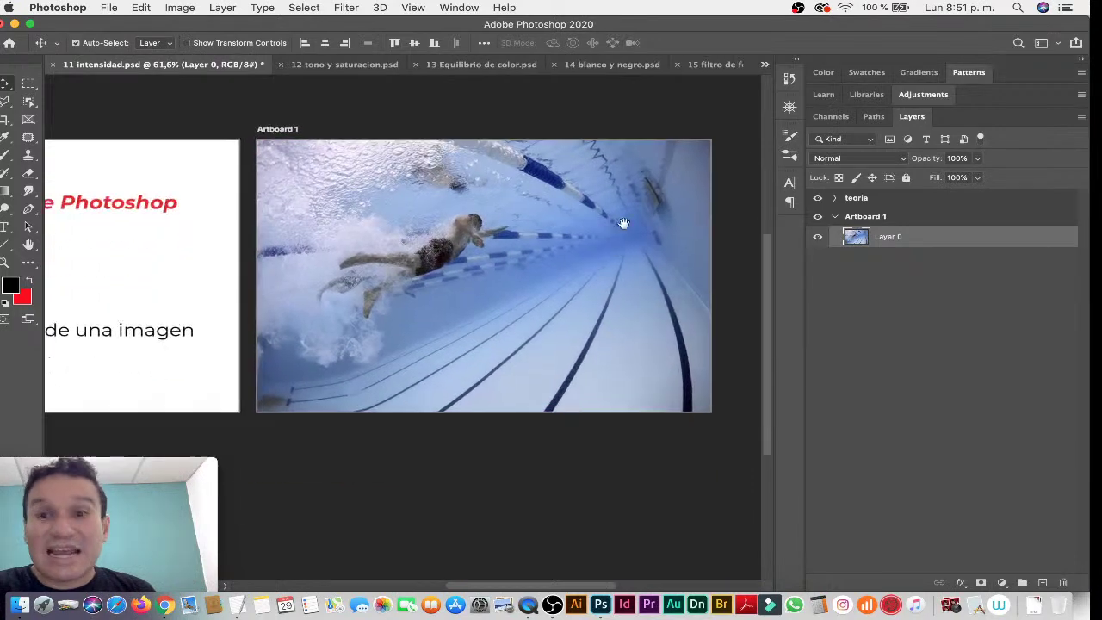
scroll(623, 222, "down", 3)
scroll(623, 224, "up", 1)
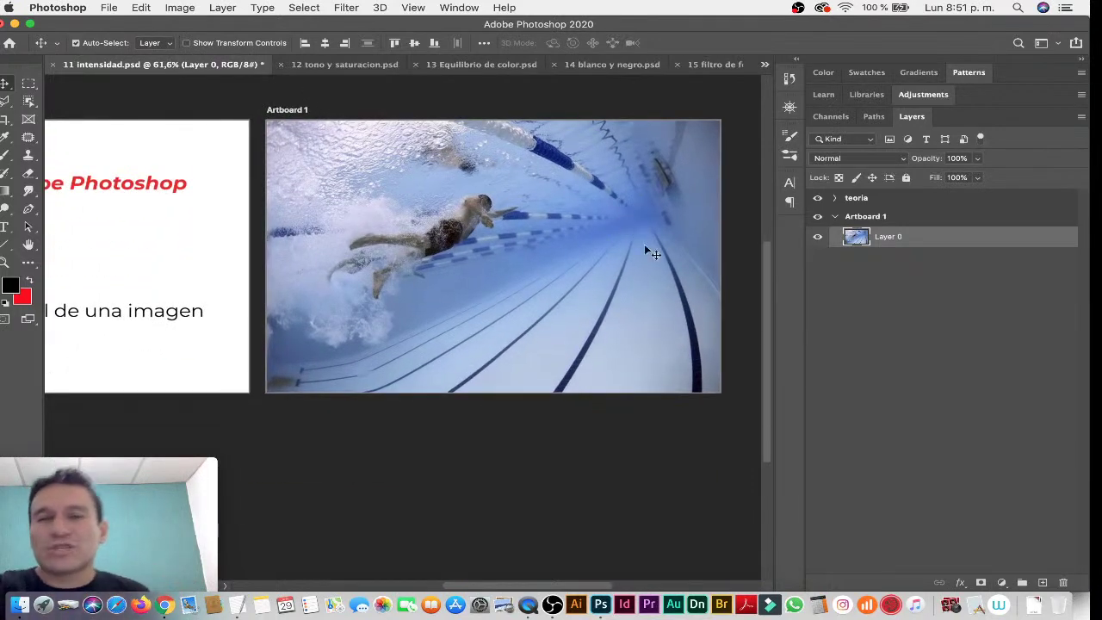
left_click(1001, 583)
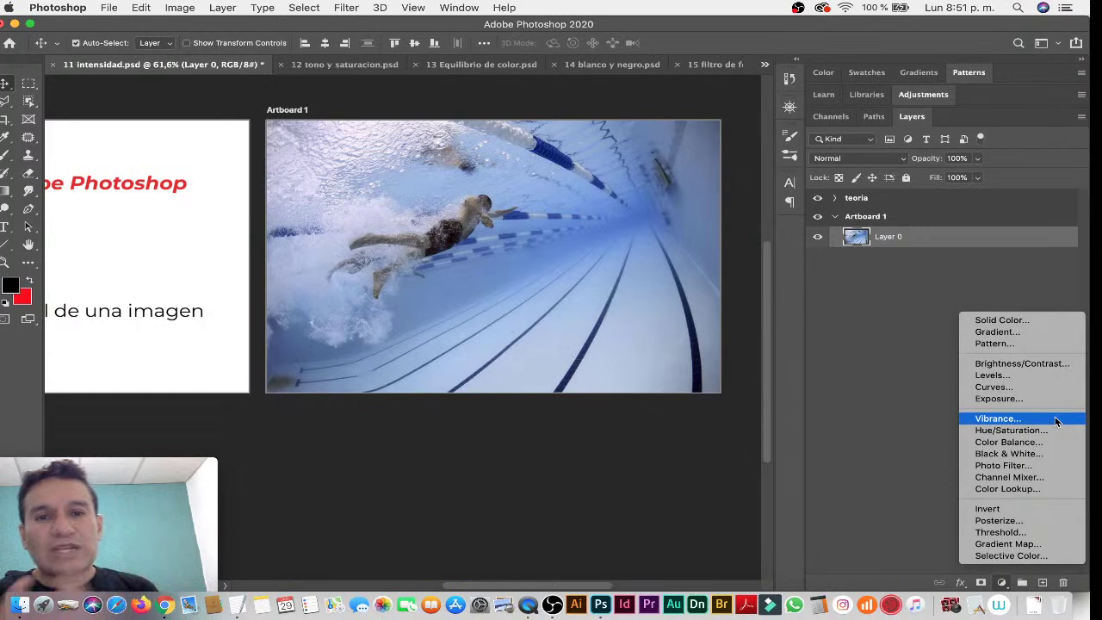
Add a Vibrance adjustment layer with Vibrance +48 and Saturation +62.
left_click(1056, 420)
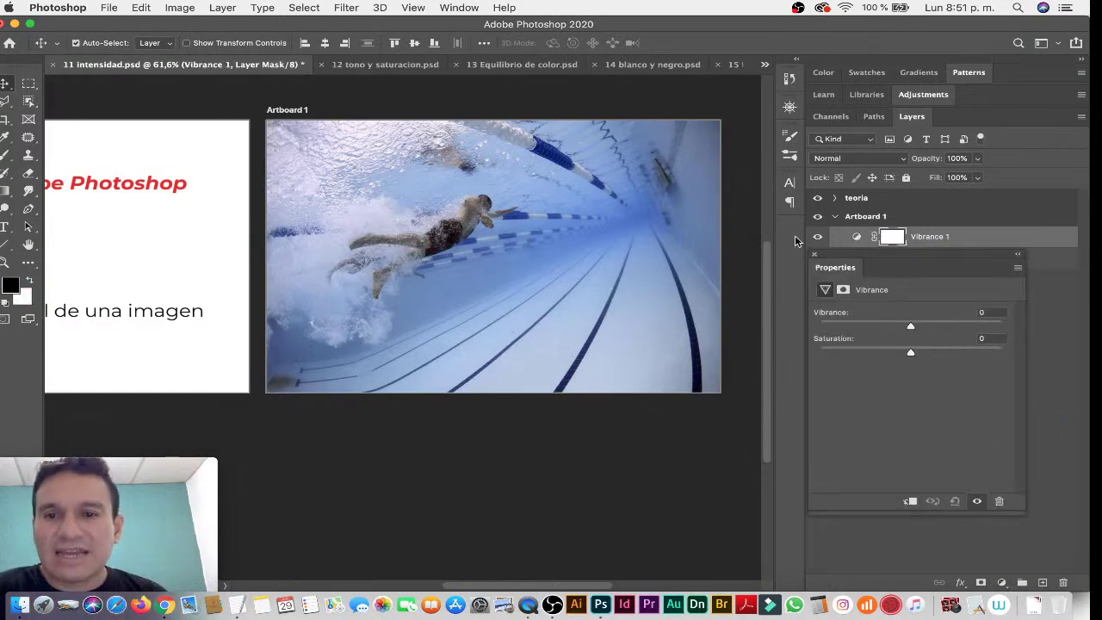
mouse_move(909, 329)
left_mouse_down()
mouse_move(927, 328)
mouse_move(927, 353)
left_mouse_up()
left_click(908, 348)
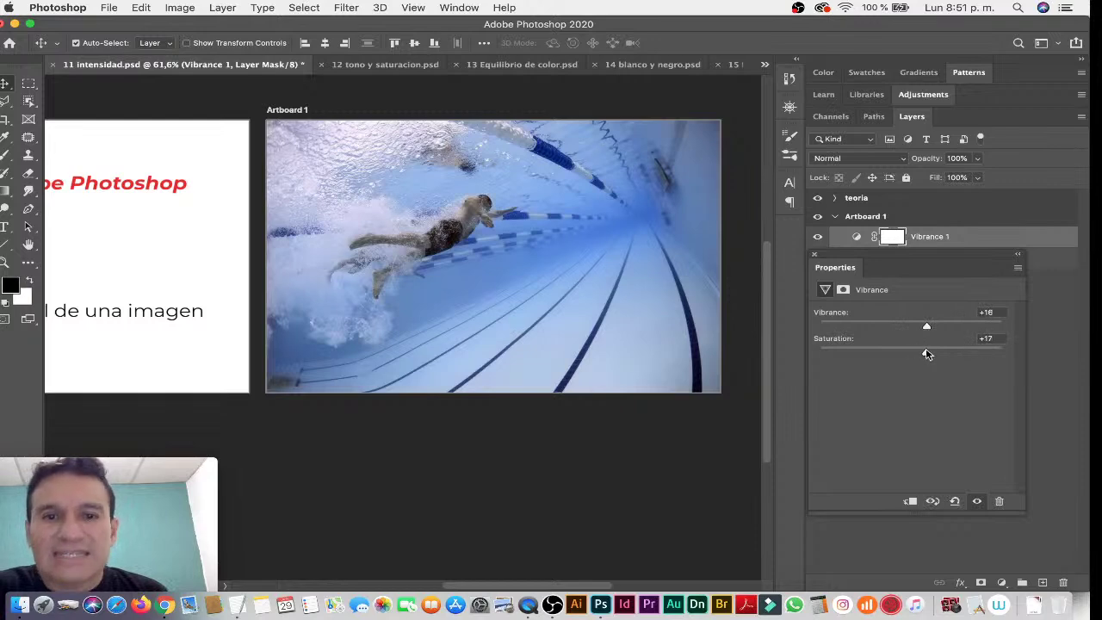
left_click(953, 326)
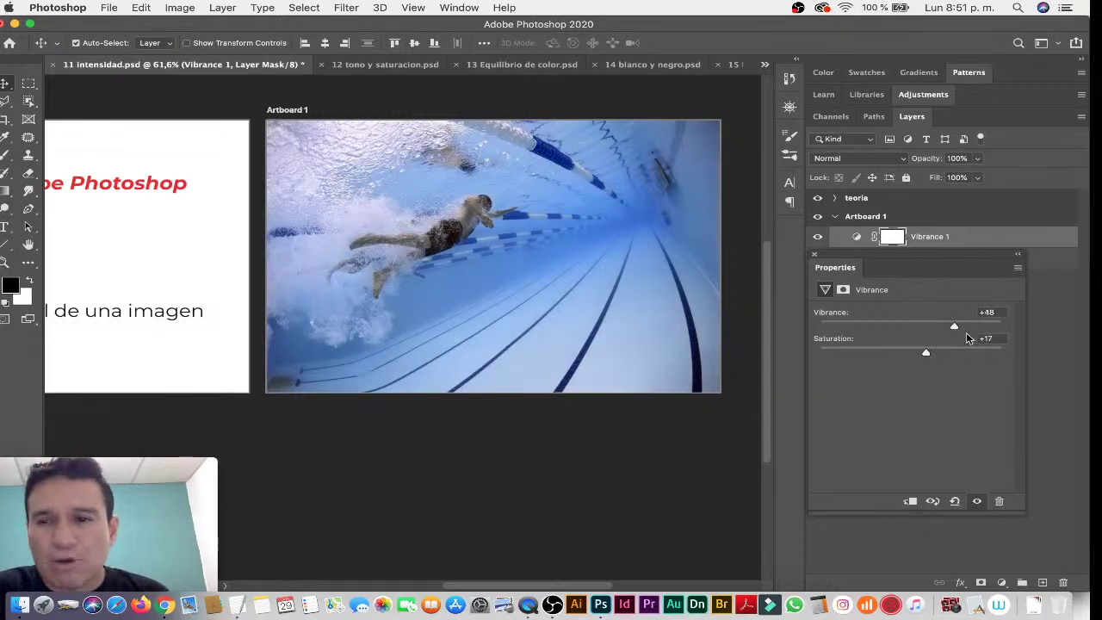
left_click(967, 350)
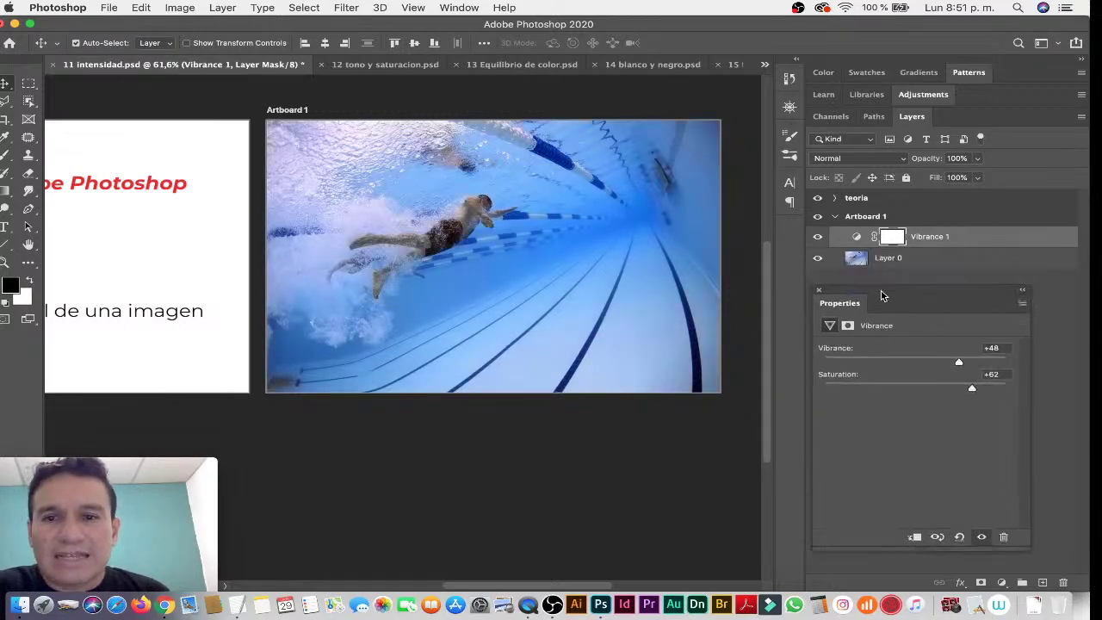
Toggle Vibrance 1 on and off to compare, preview blend modes, then close the document.
left_click(817, 238)
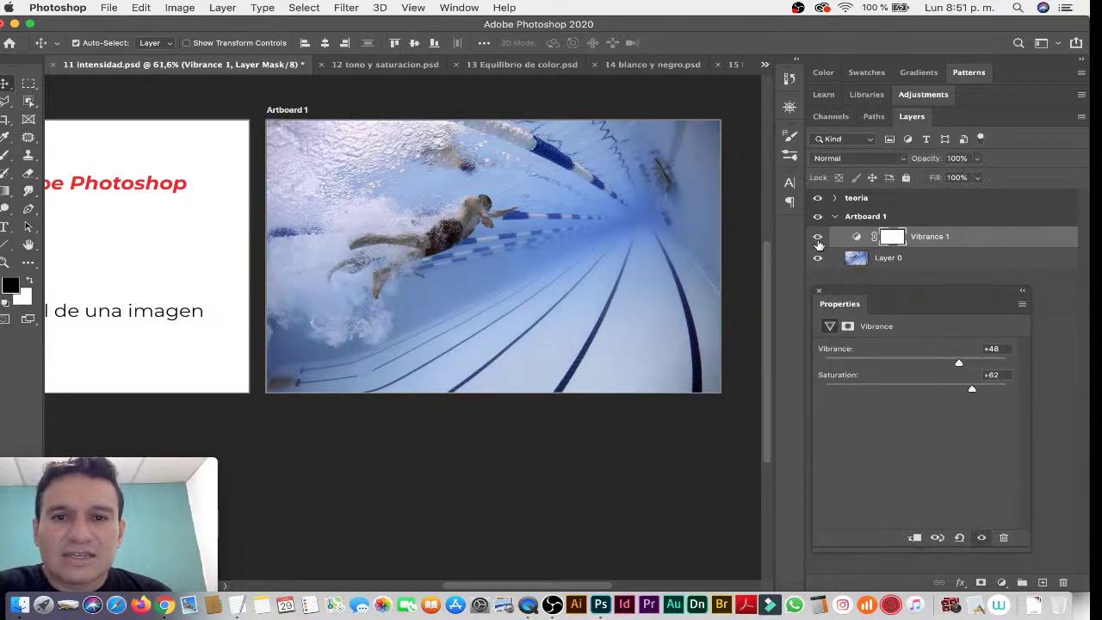
left_click(817, 241)
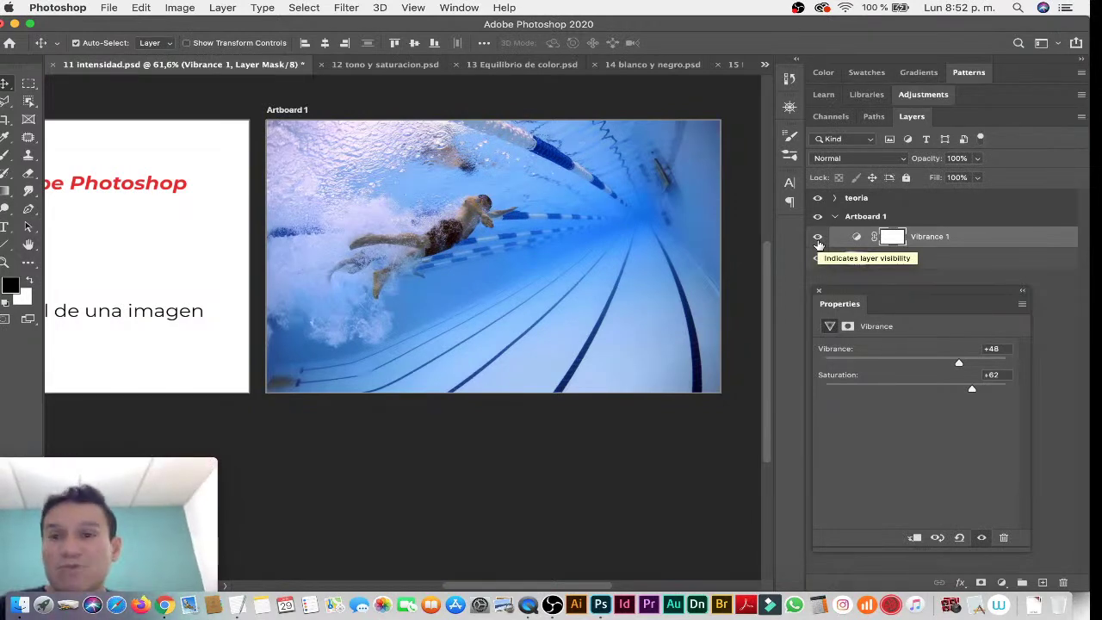
left_click(846, 160)
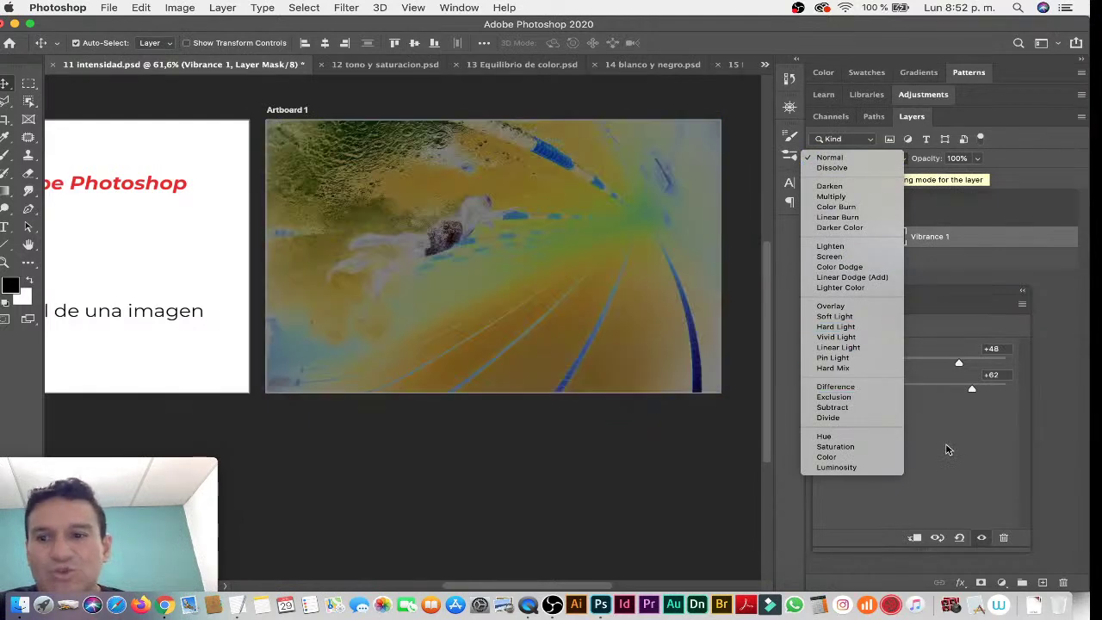
left_click(500, 484)
key("super+w")
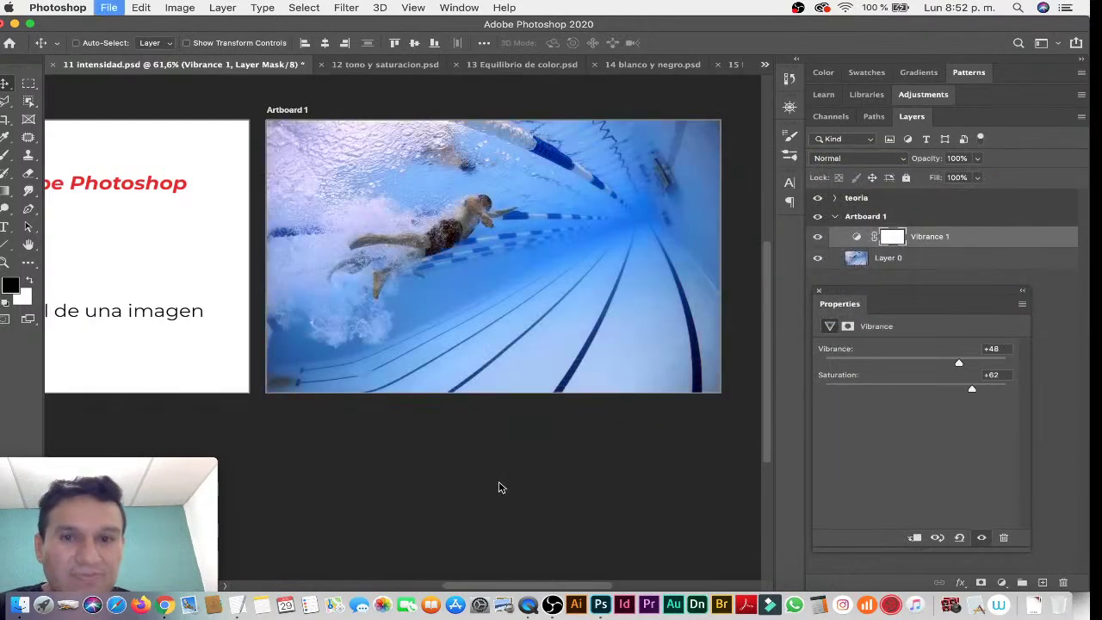
Discard changes to 11 intensidad.psd and bring up 12 tono y saturacion.psd's fence-girl photo.
left_click(482, 218)
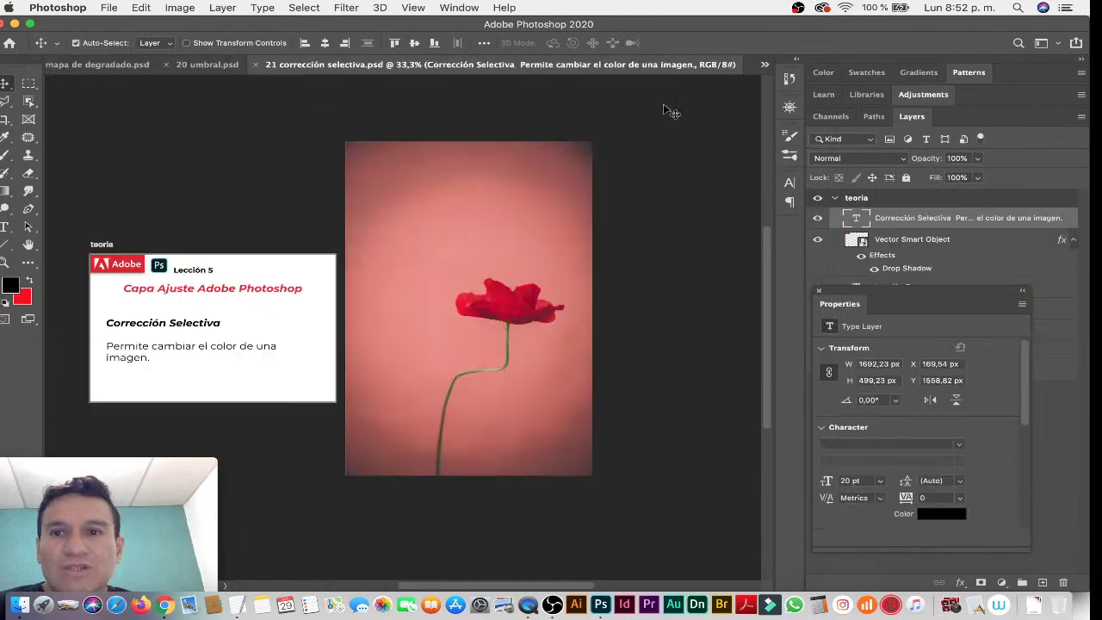
left_click(764, 64)
left_click(790, 66)
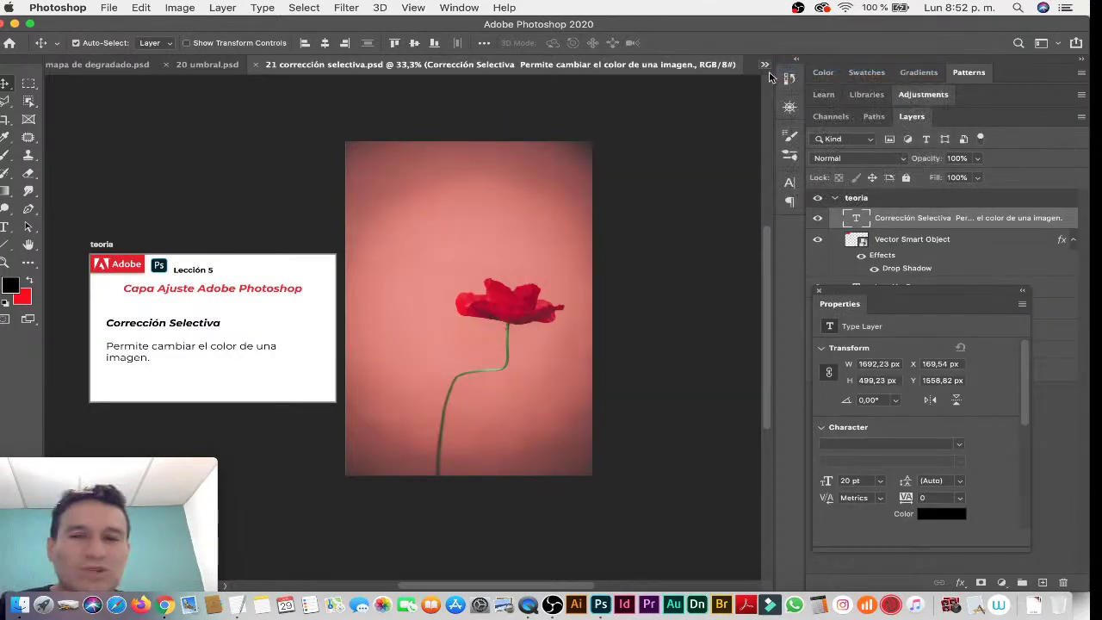
scroll(520, 429, "up", 5)
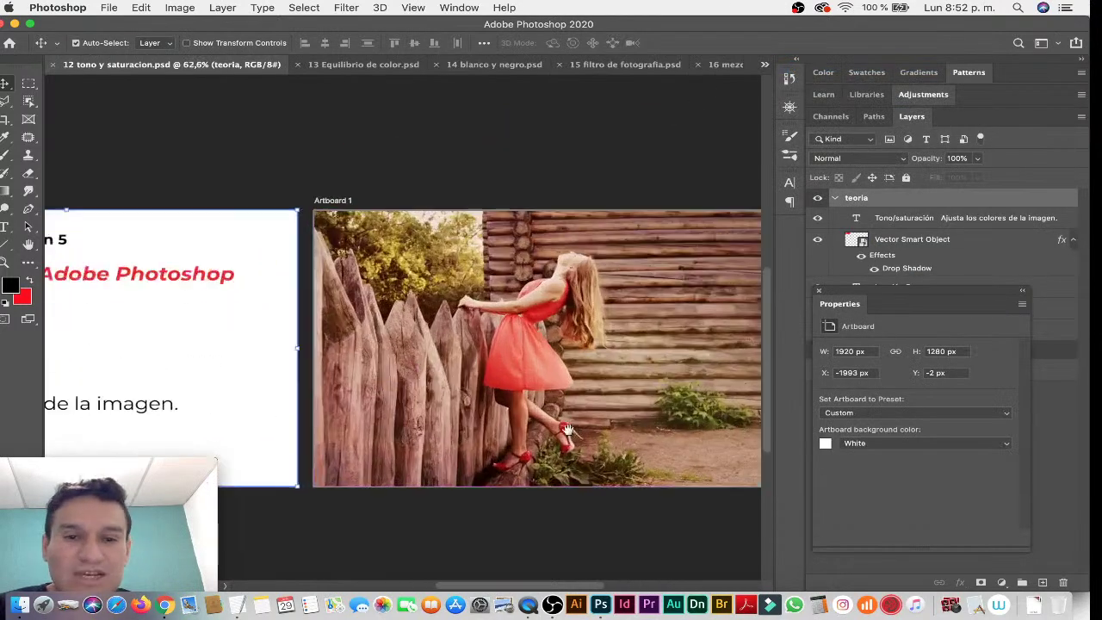
scroll(603, 339, "down", 3)
scroll(603, 339, "down", 3)
scroll(516, 335, "down", 2)
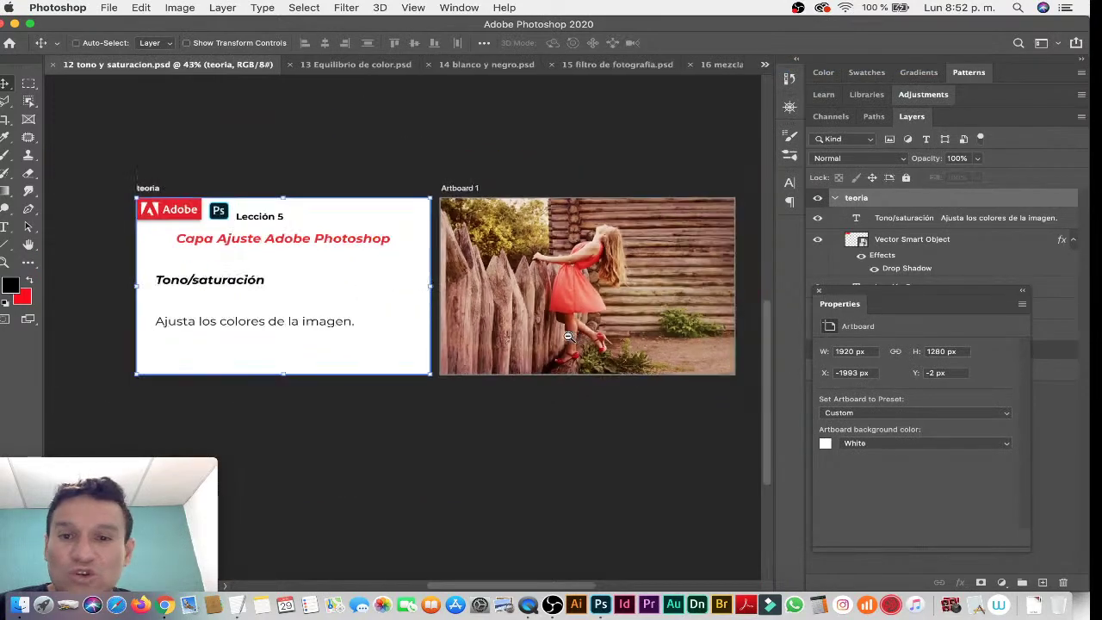
scroll(448, 318, "right", 2)
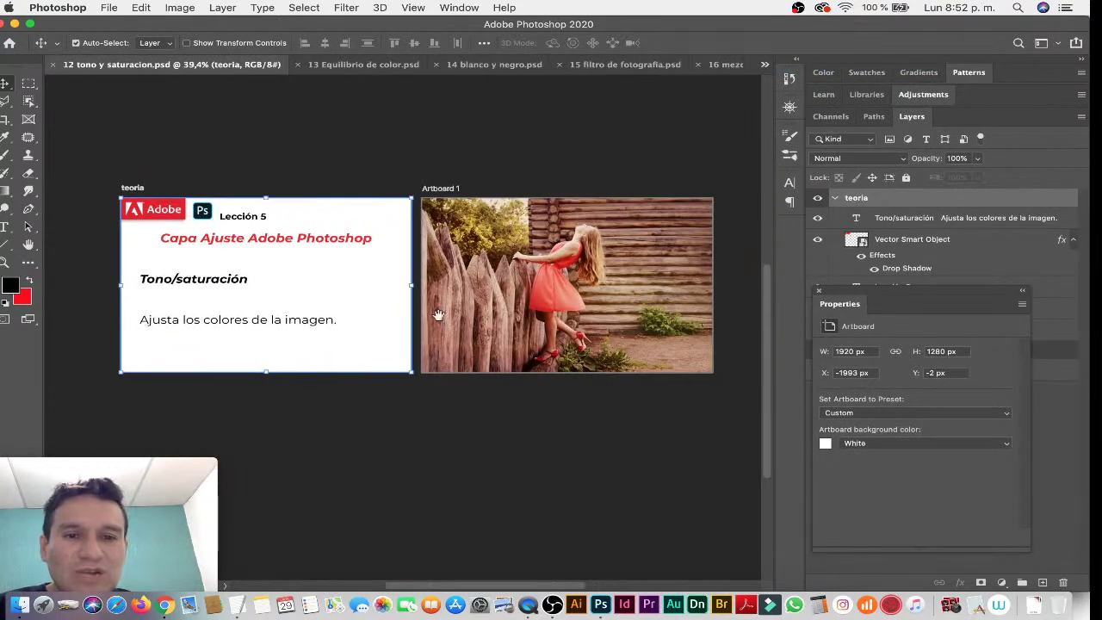
scroll(457, 314, "right", 3)
scroll(479, 310, "up", 2)
scroll(479, 310, "up", 3)
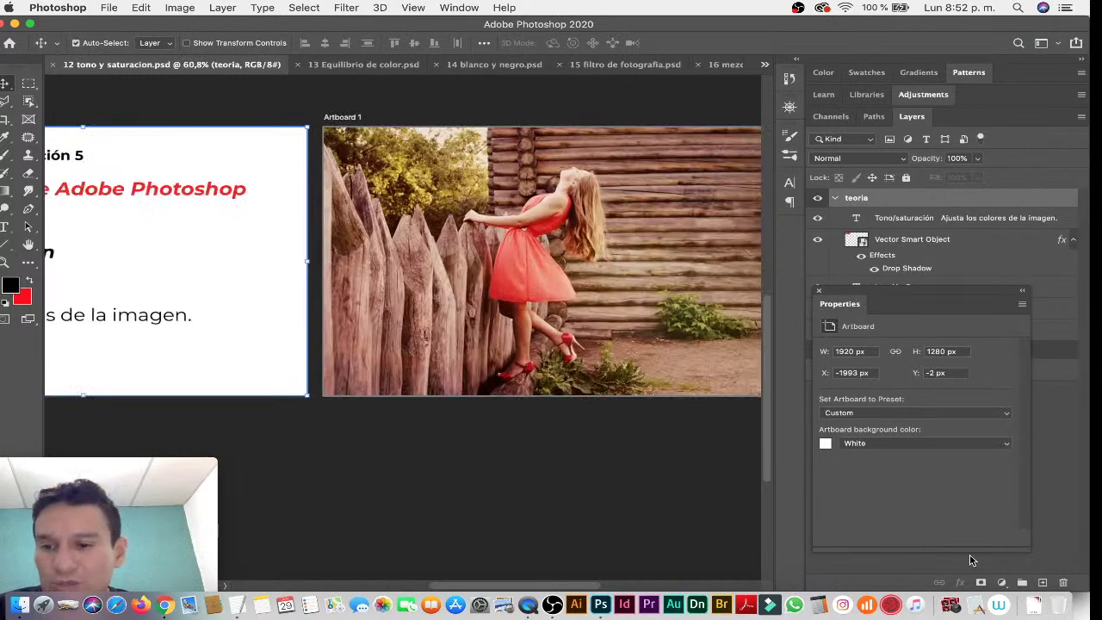
Add a Hue/Saturation adjustment layer above the girl photo's Layer 0.
left_click(833, 198)
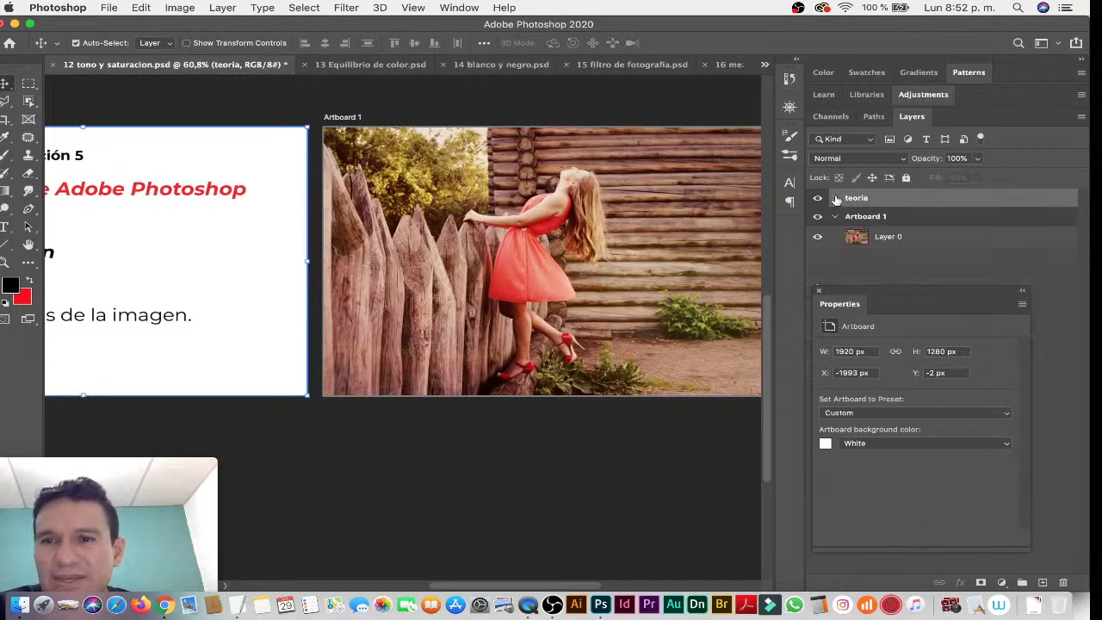
left_click(907, 236)
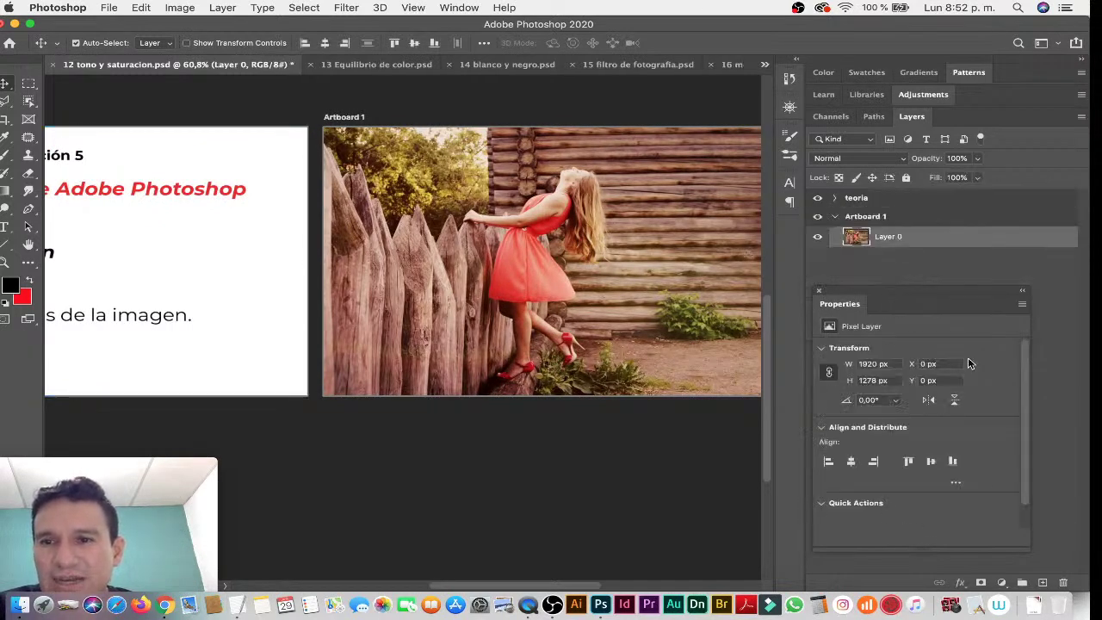
left_click(1001, 583)
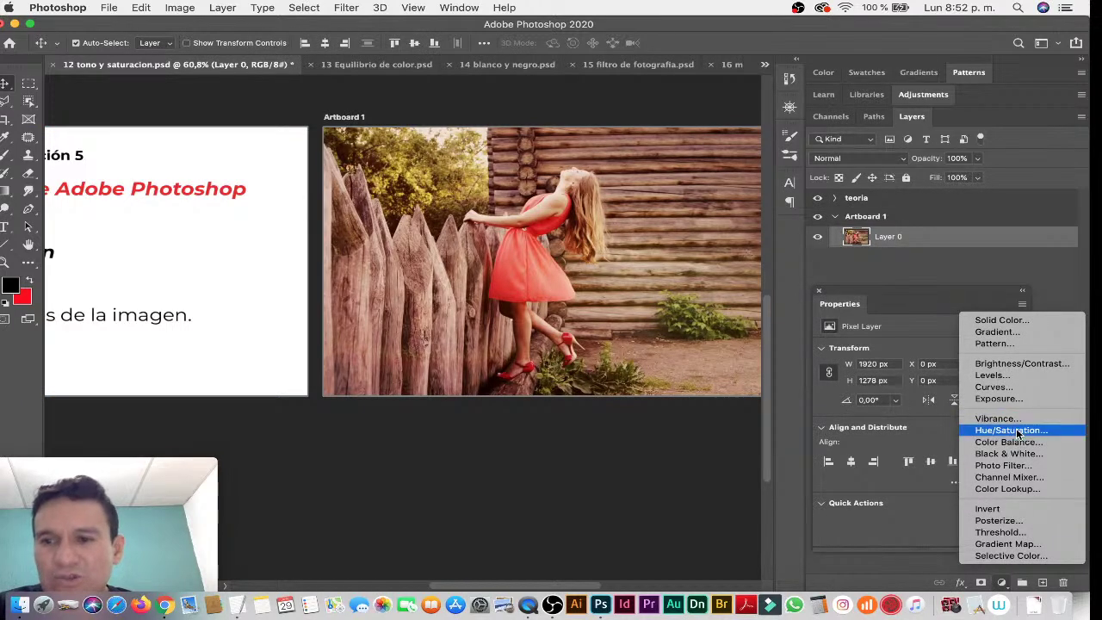
left_click(1012, 429)
Try Hue -34 and Saturation +33 for magenta tones, then reset to defaults.
left_click_drag(495, 203, 421, 179)
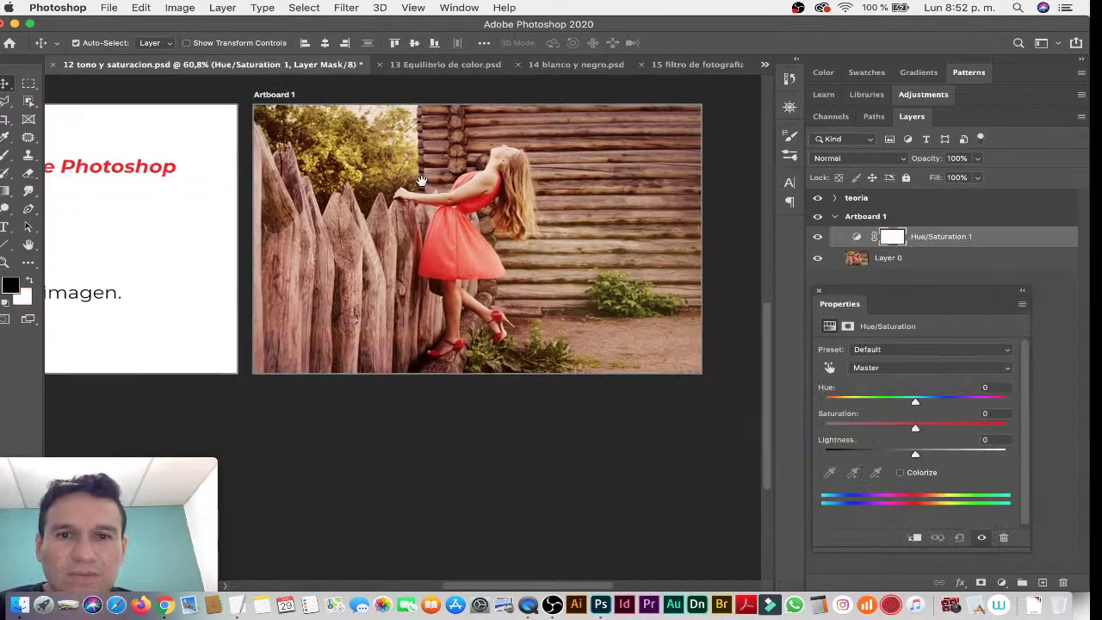
left_click_drag(841, 291, 840, 283)
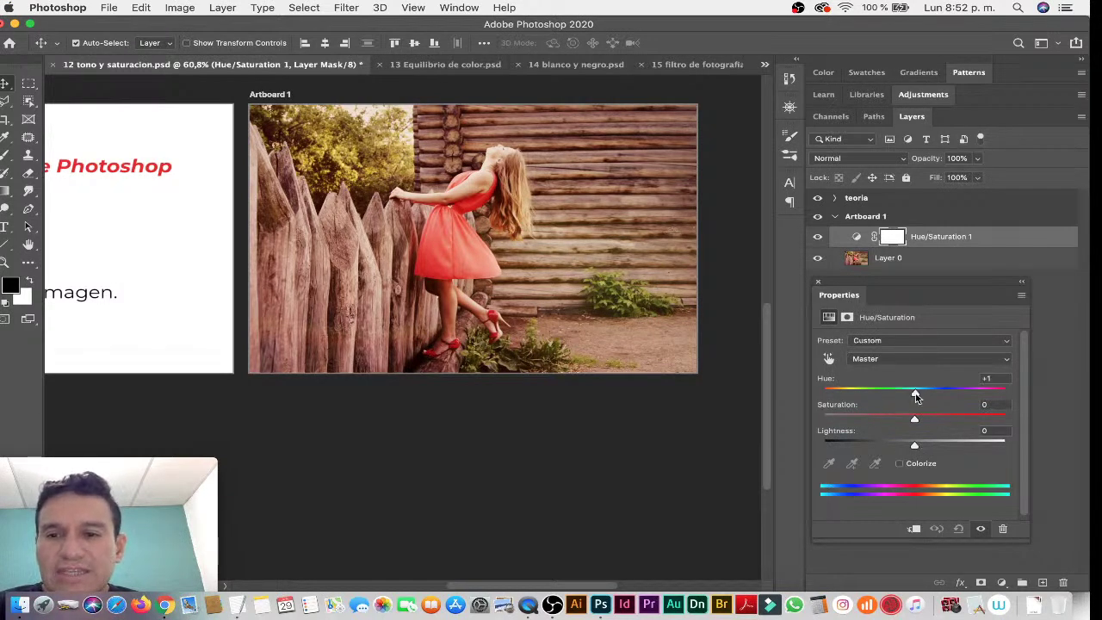
mouse_move(915, 396)
left_mouse_down()
mouse_move(828, 394)
mouse_move(974, 394)
mouse_move(861, 392)
mouse_move(914, 394)
left_mouse_up()
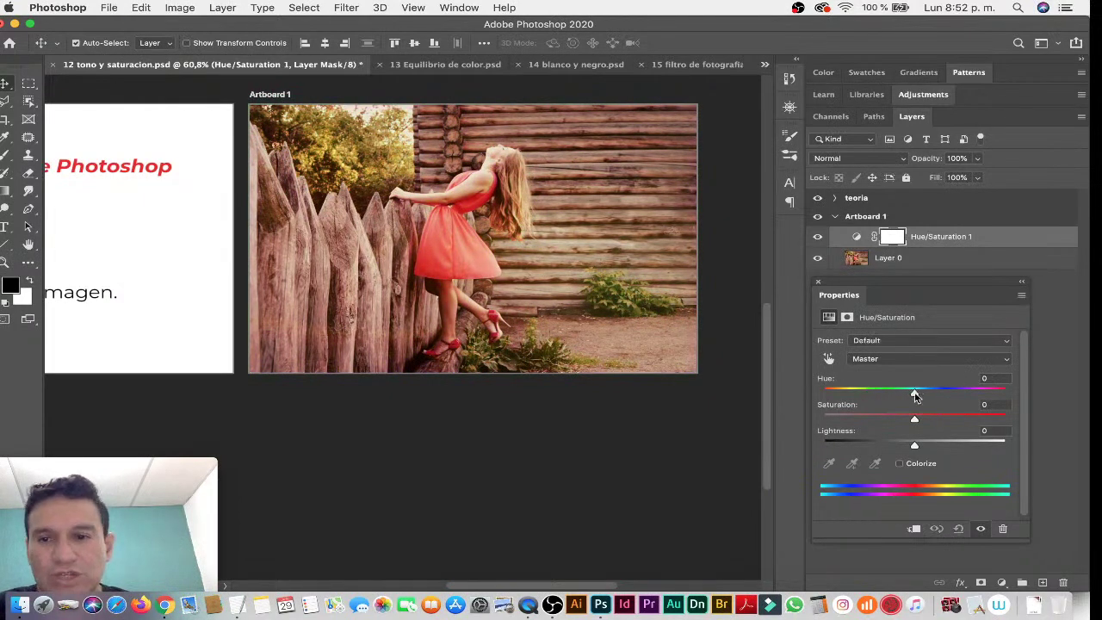
mouse_move(915, 421)
left_mouse_down()
mouse_move(947, 420)
mouse_move(898, 447)
mouse_move(956, 447)
left_mouse_up()
left_click(886, 391)
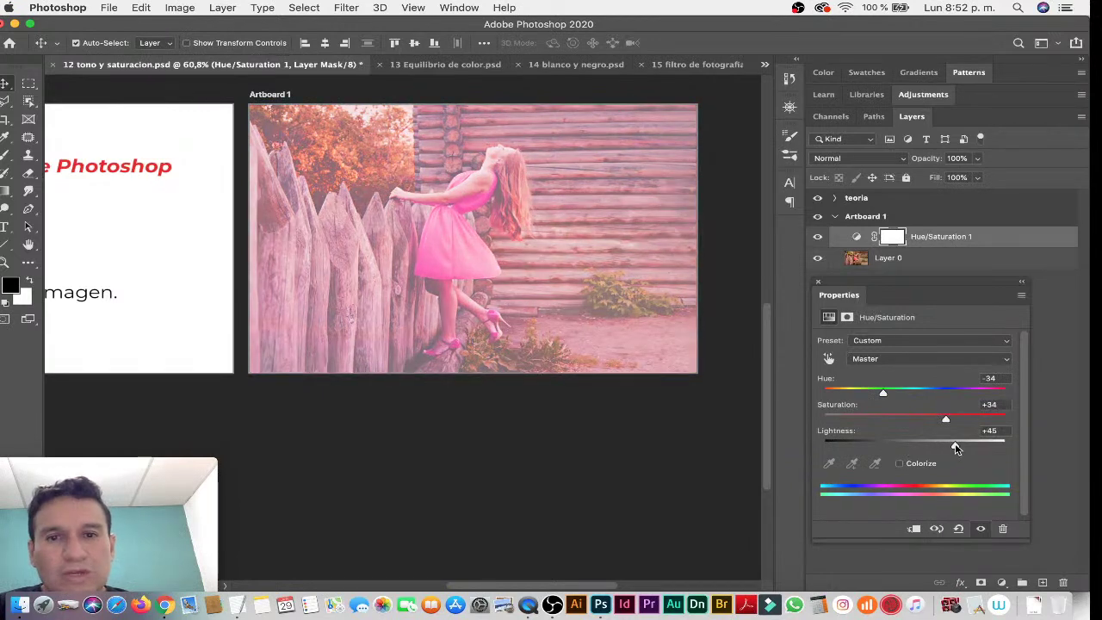
left_click(959, 530)
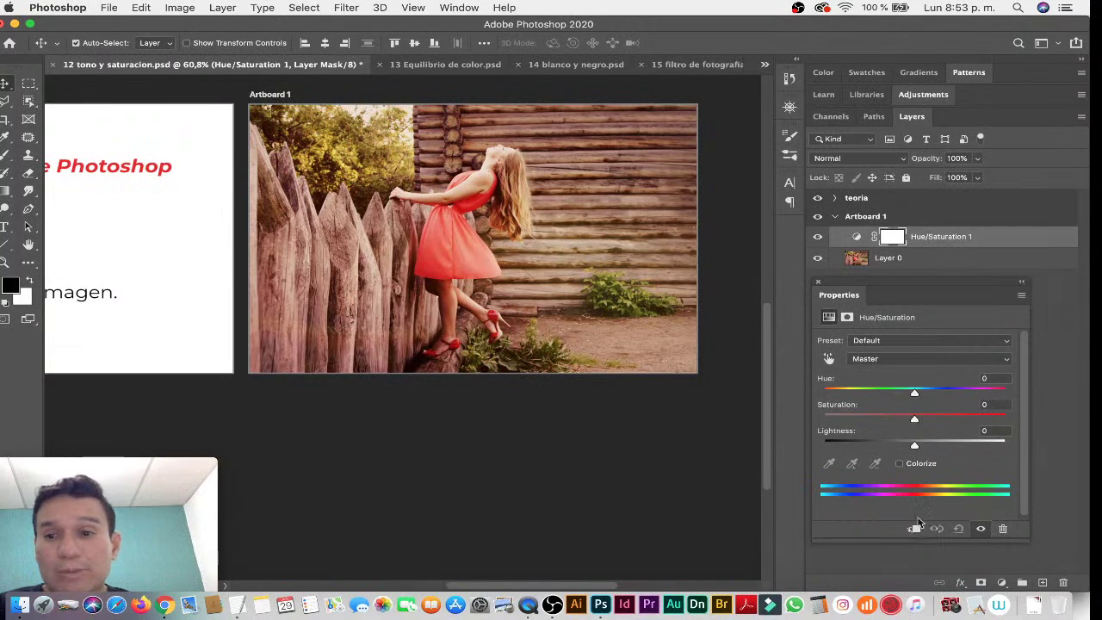
Try Colorize tints from sepia to blue (saturation 36), then reset to defaults.
left_click(898, 465)
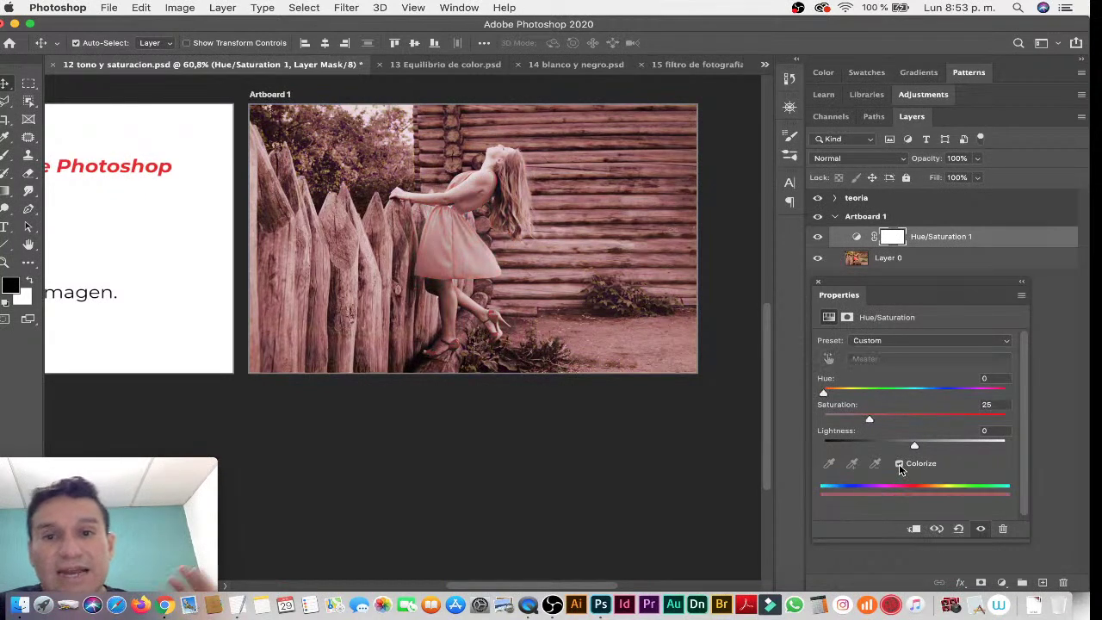
left_click_drag(877, 420, 889, 420)
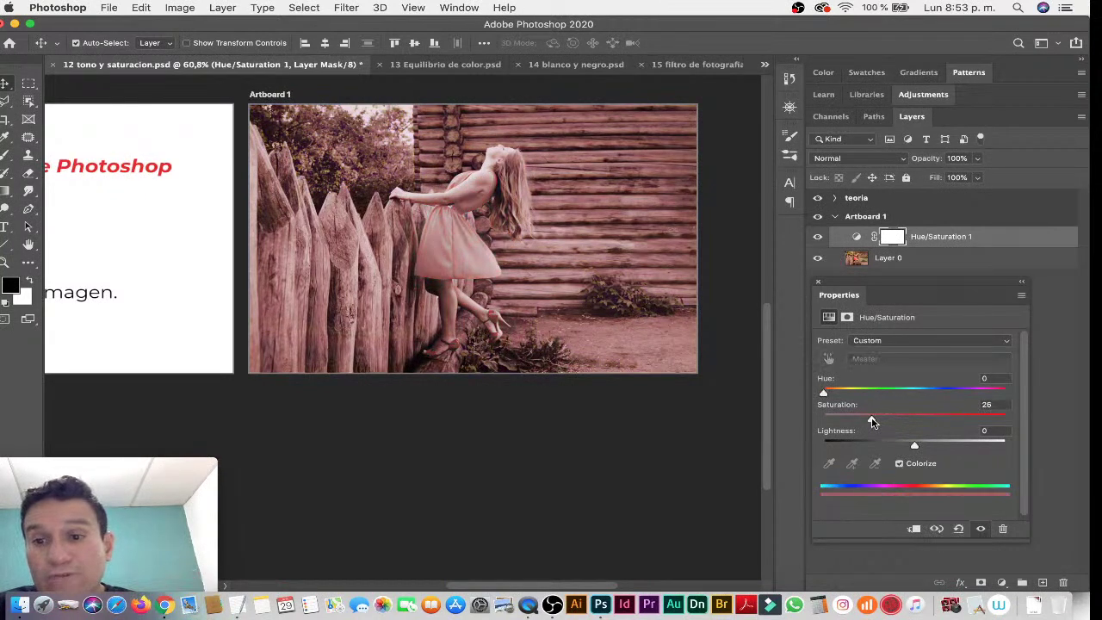
left_click_drag(825, 394, 855, 391)
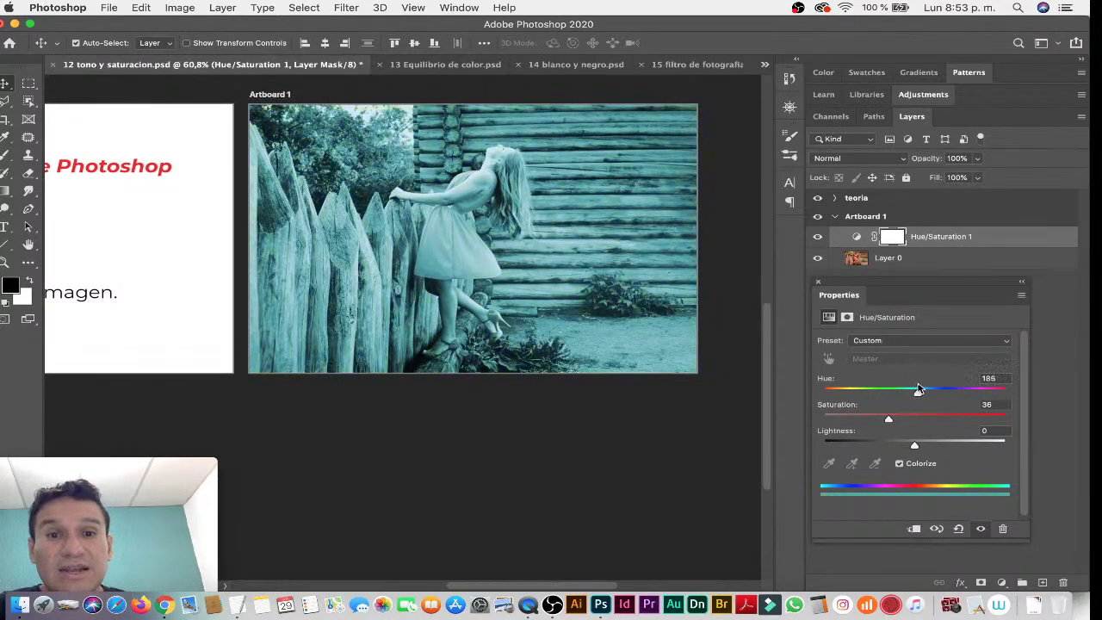
left_click_drag(918, 389, 926, 387)
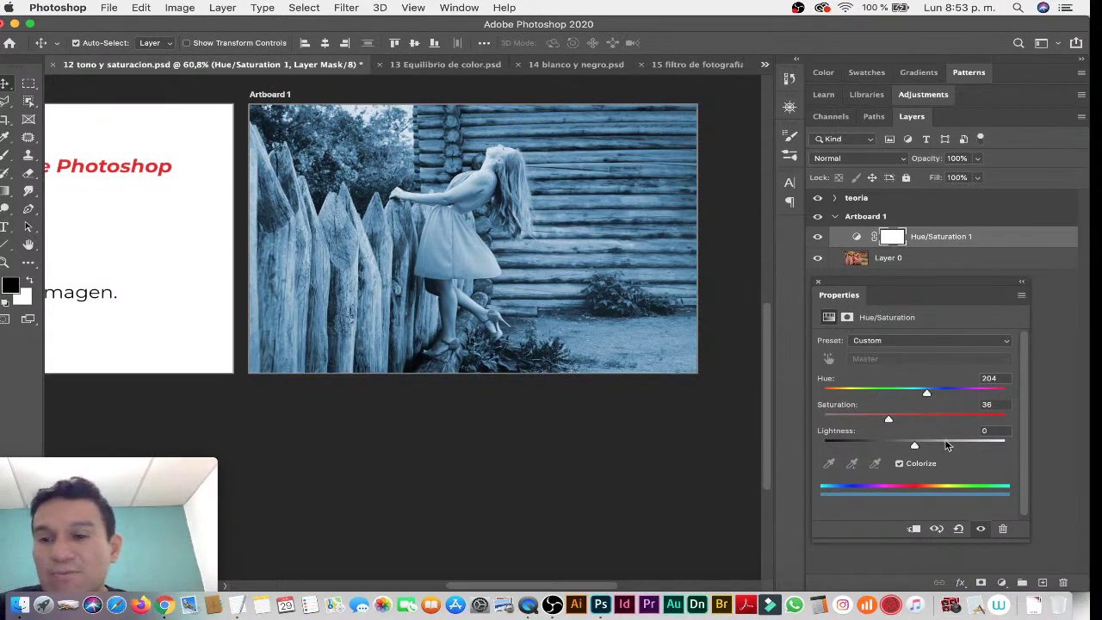
left_click(958, 530)
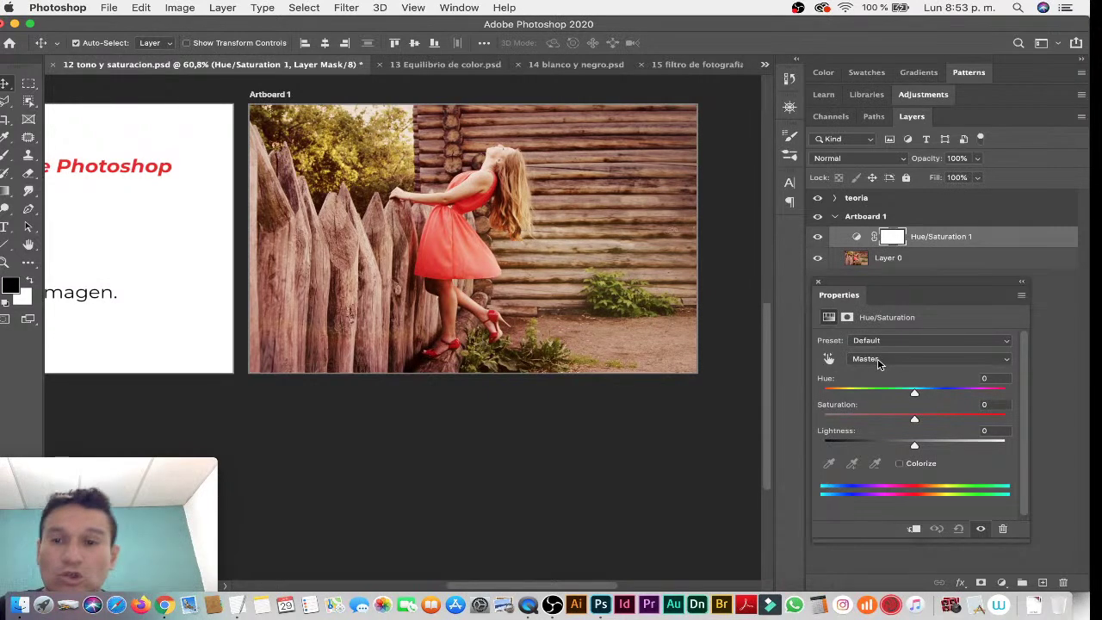
Limit Hue/Saturation to the Reds range, test a +84 saturation boost, then undo it.
left_click(878, 362)
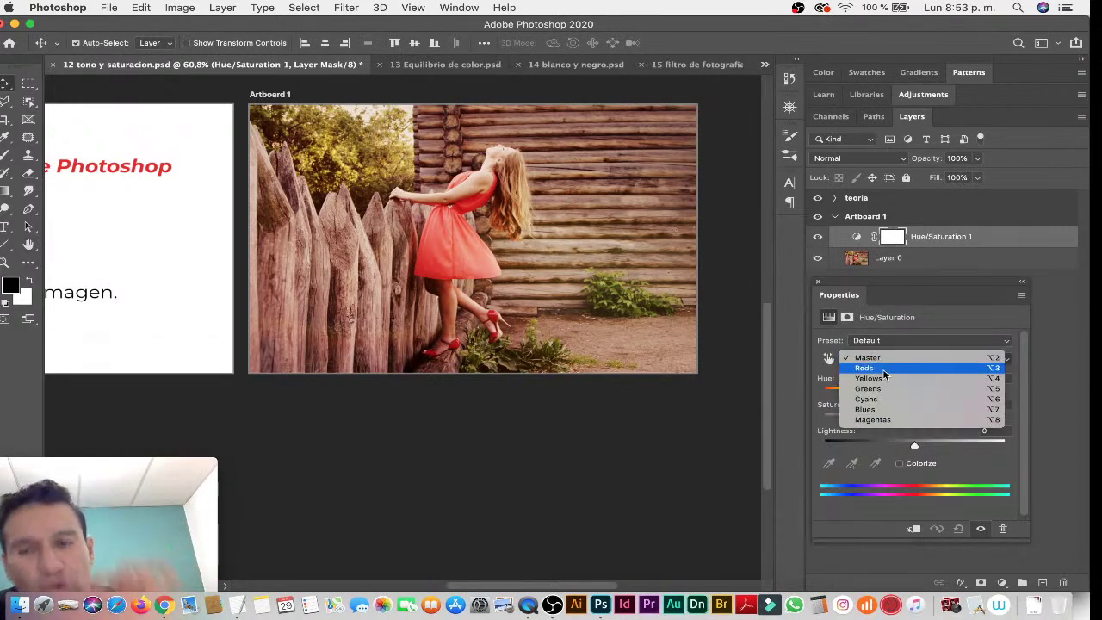
left_click(878, 368)
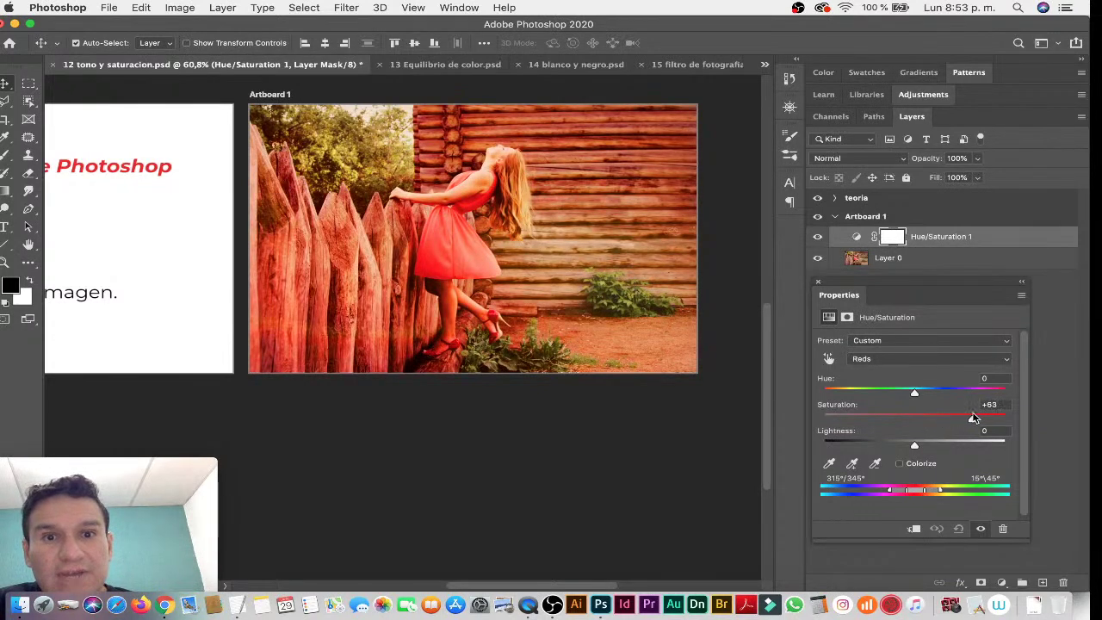
left_click_drag(988, 417, 992, 417)
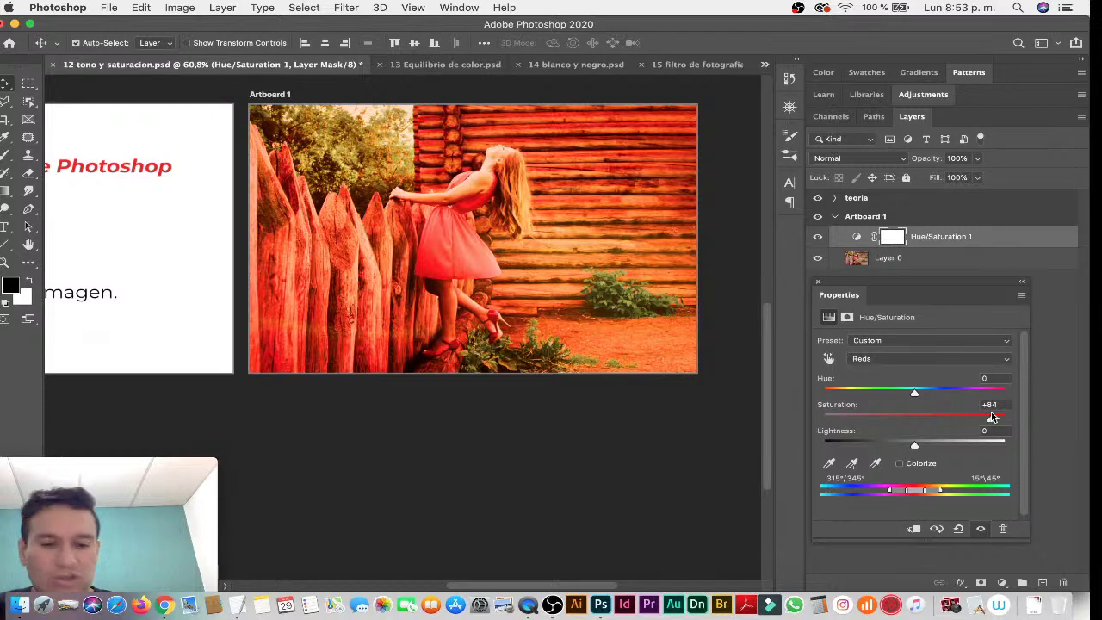
key("super+z")
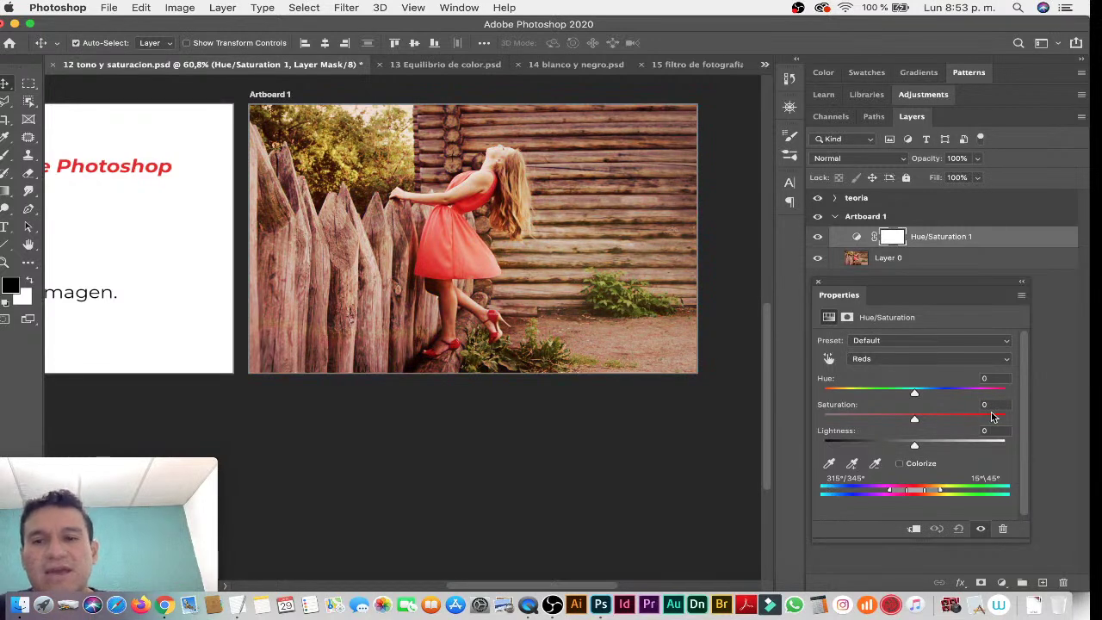
left_click(895, 358)
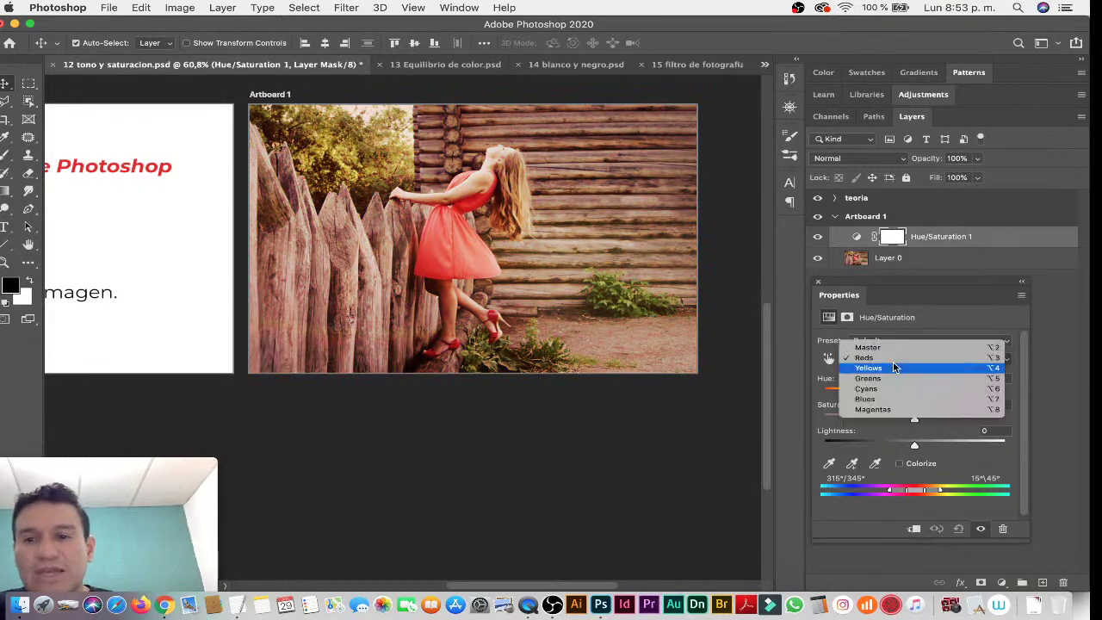
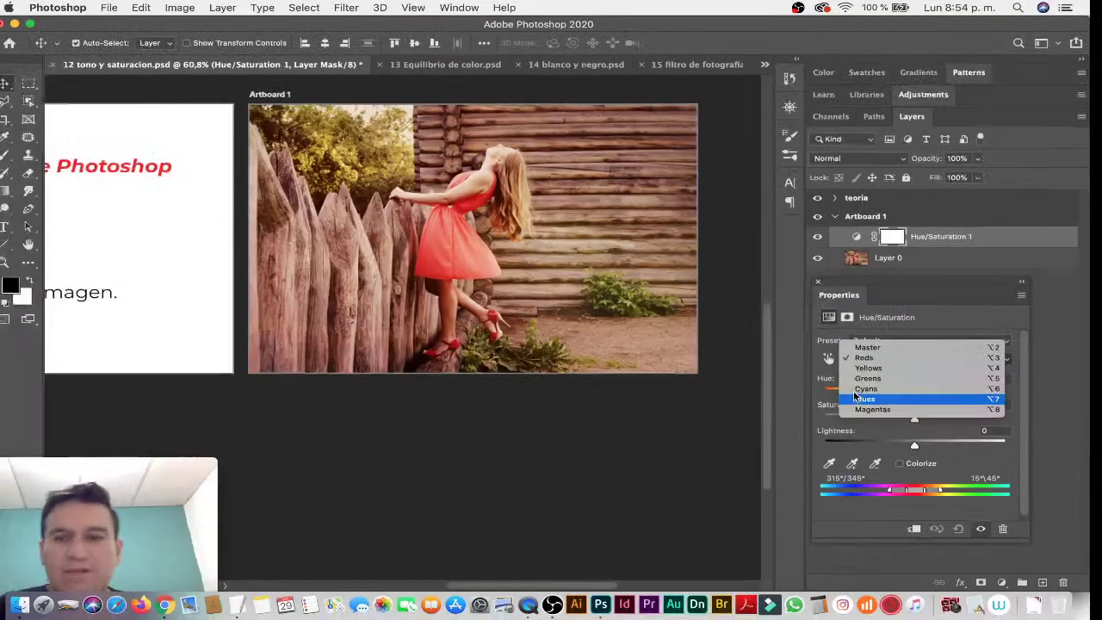
Target the Reds in Hue/Saturation and drag on the girl's hair to raise saturation to +28.
left_click(824, 353)
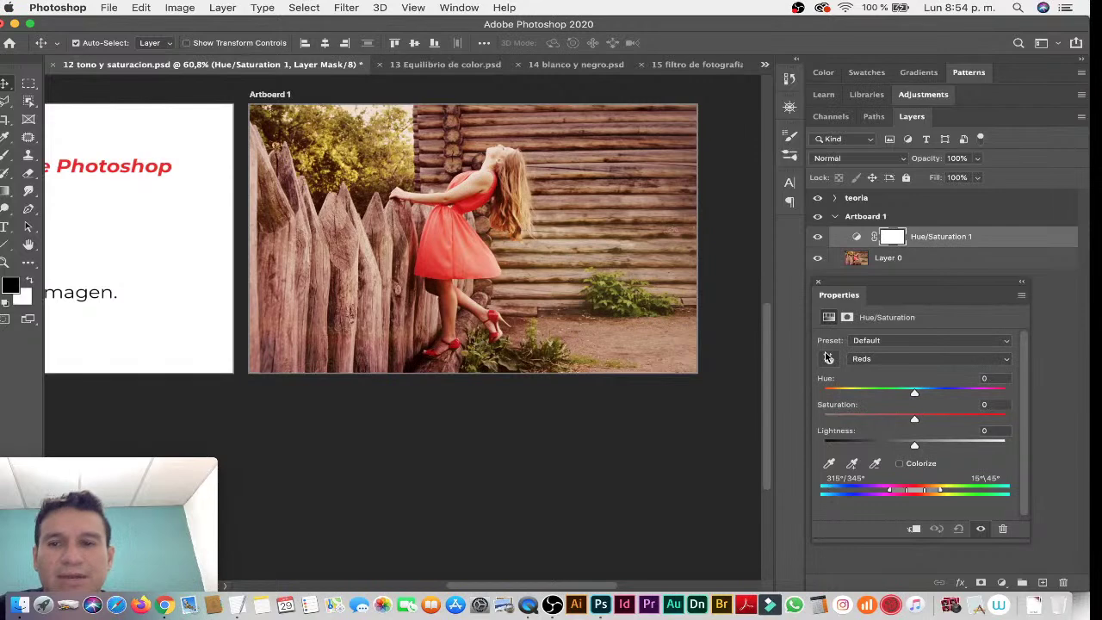
scroll(512, 222, "up", 3)
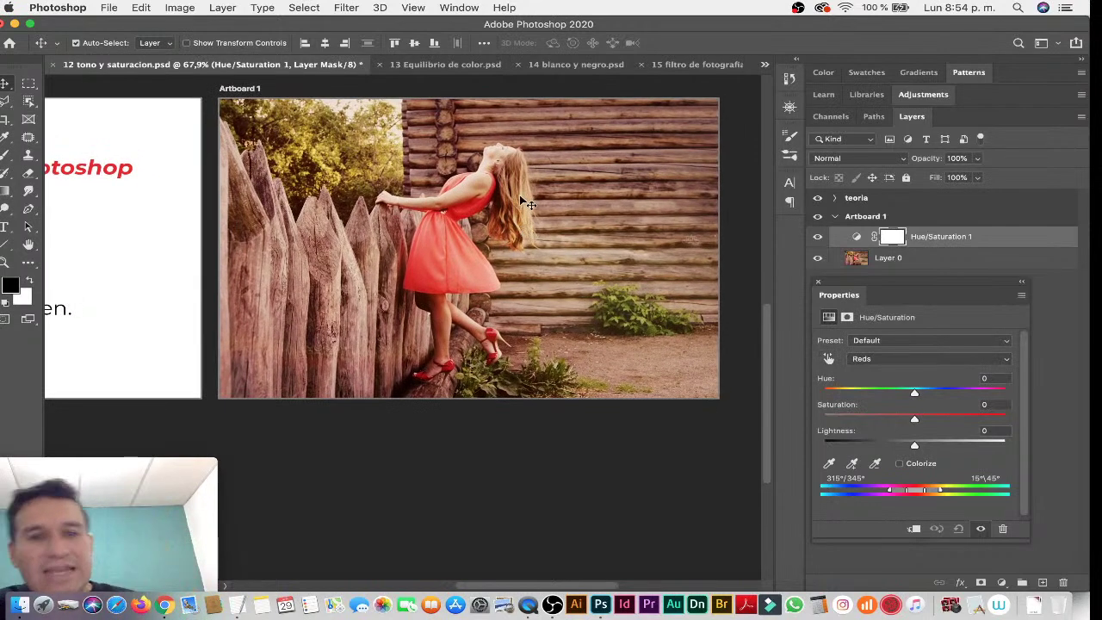
left_click(828, 358)
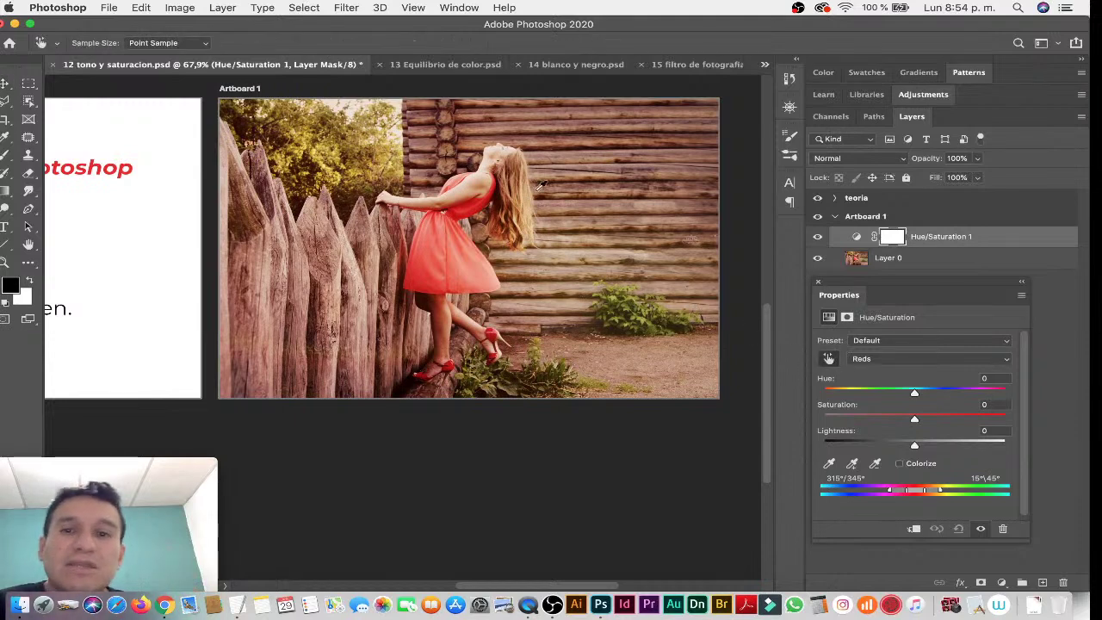
left_click_drag(522, 184, 519, 200)
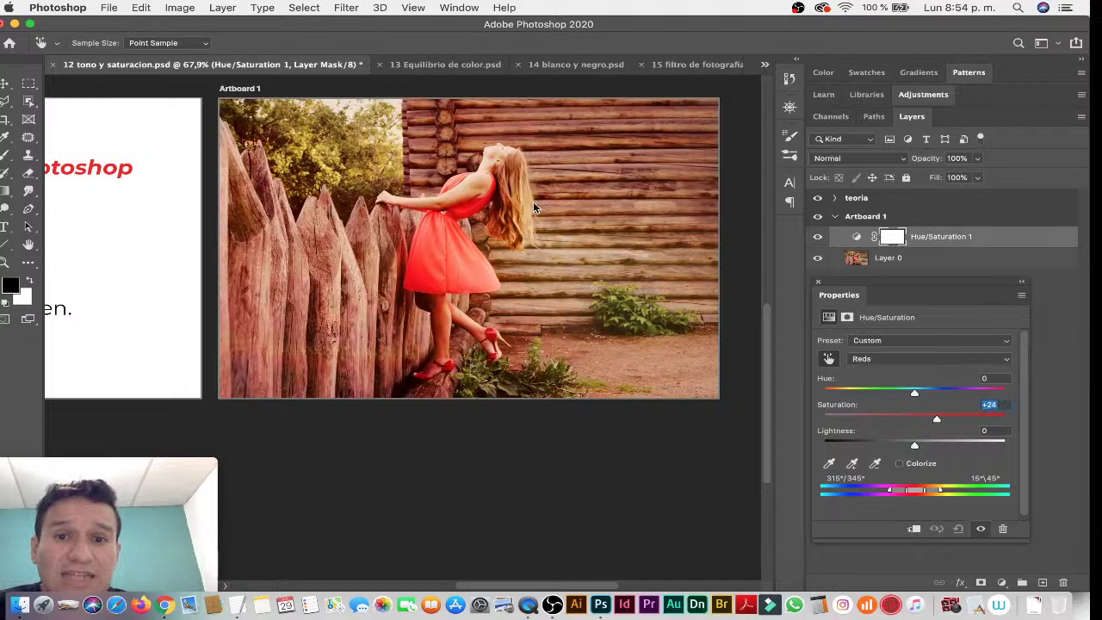
mouse_move(509, 206)
left_mouse_down()
mouse_move(563, 204)
mouse_move(505, 202)
mouse_move(542, 195)
left_mouse_up()
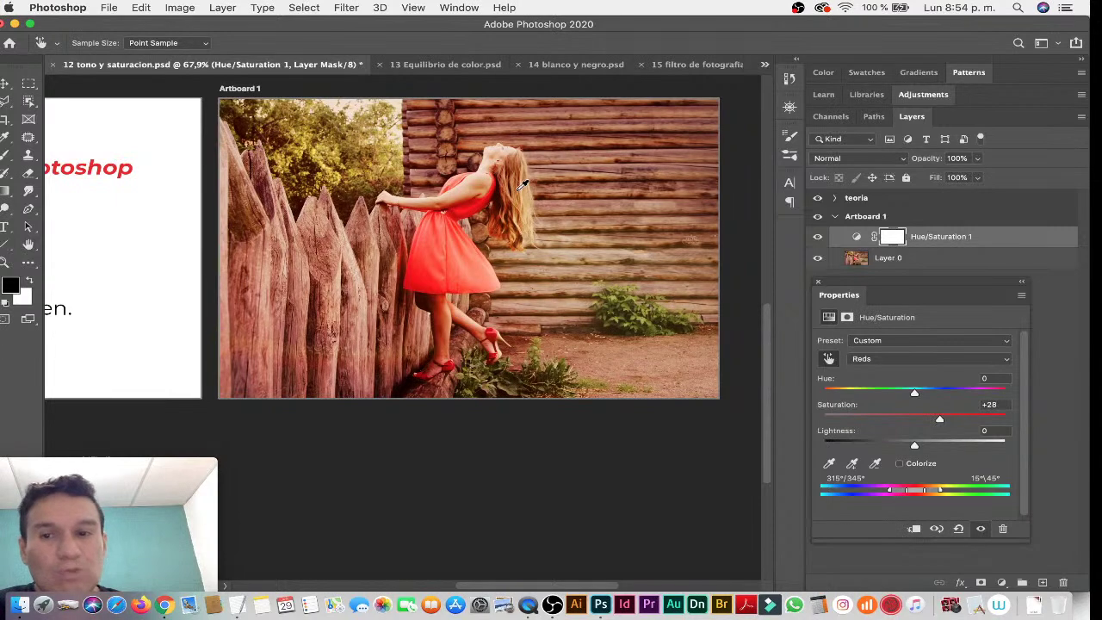
Toggle the Properties panel between the layer mask and Hue/Saturation settings.
left_click(849, 318)
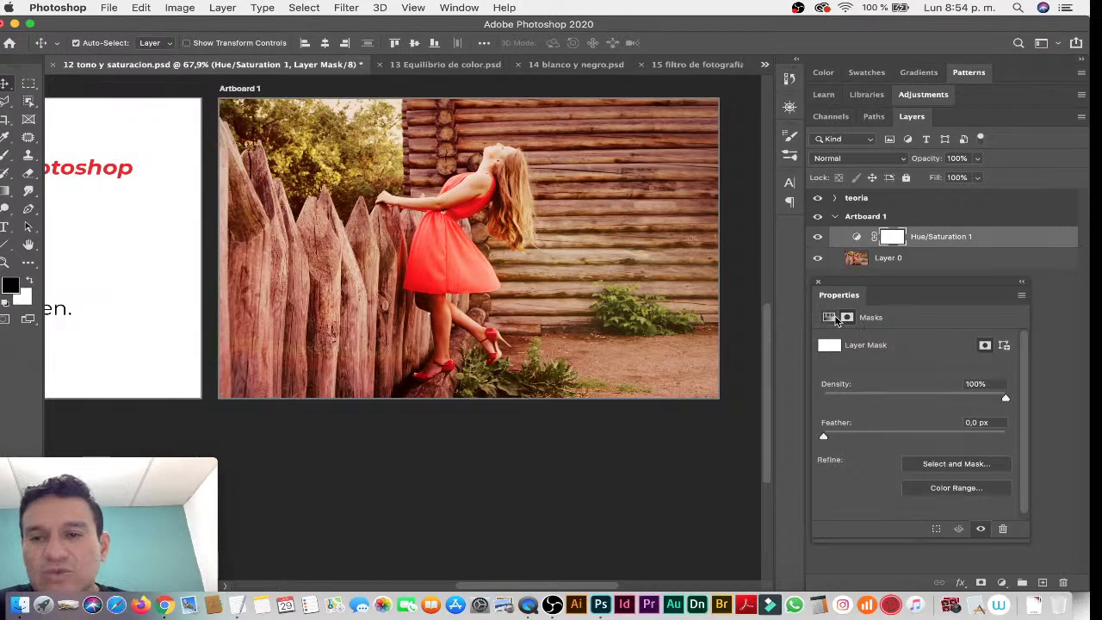
left_click(831, 318)
left_click(847, 318)
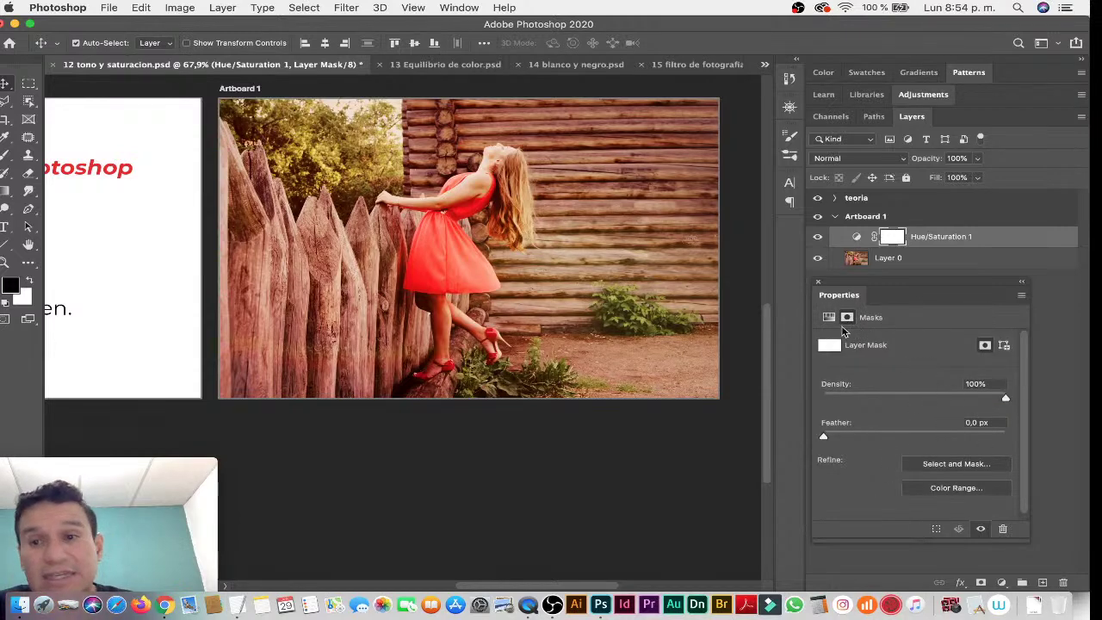
left_click(828, 318)
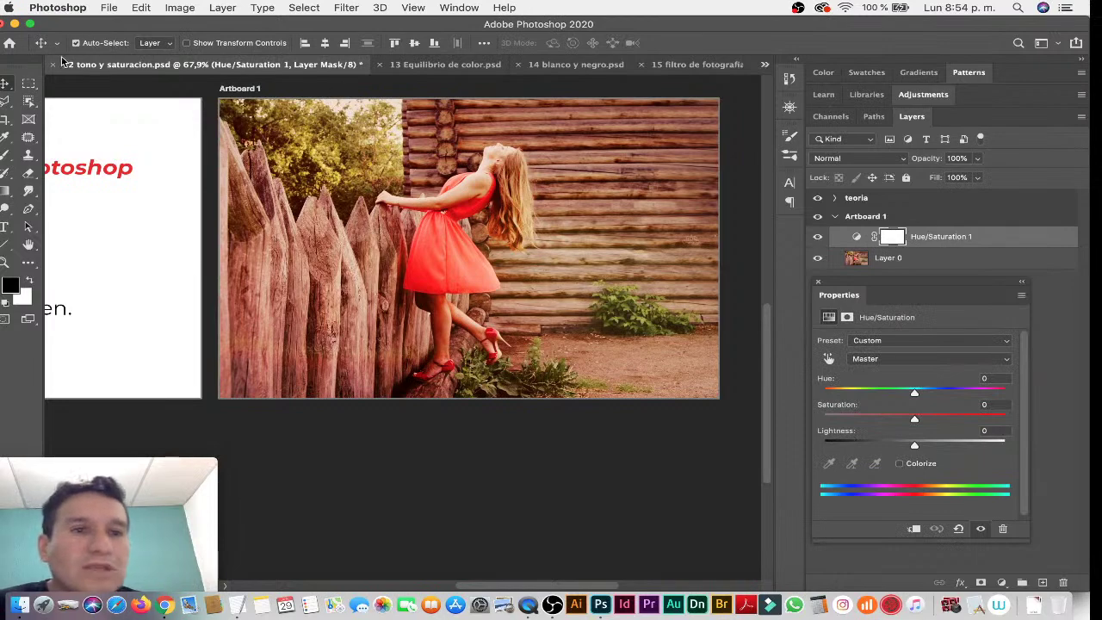
Close the 12 tono y saturacion document without saving and list the remaining open documents.
left_click(52, 65)
left_click(482, 220)
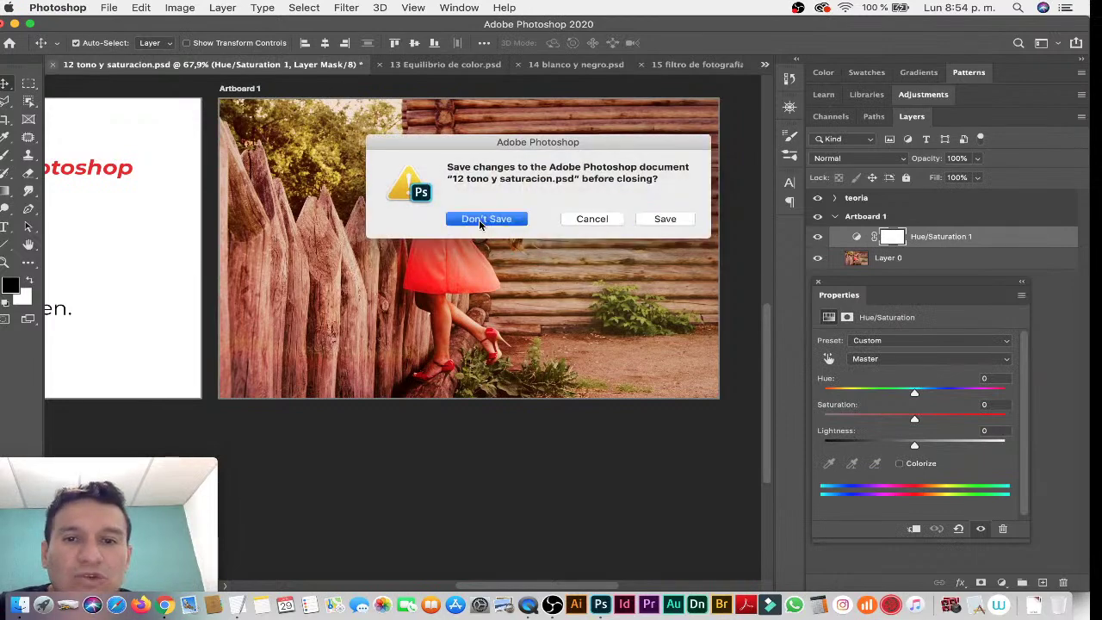
left_click(764, 65)
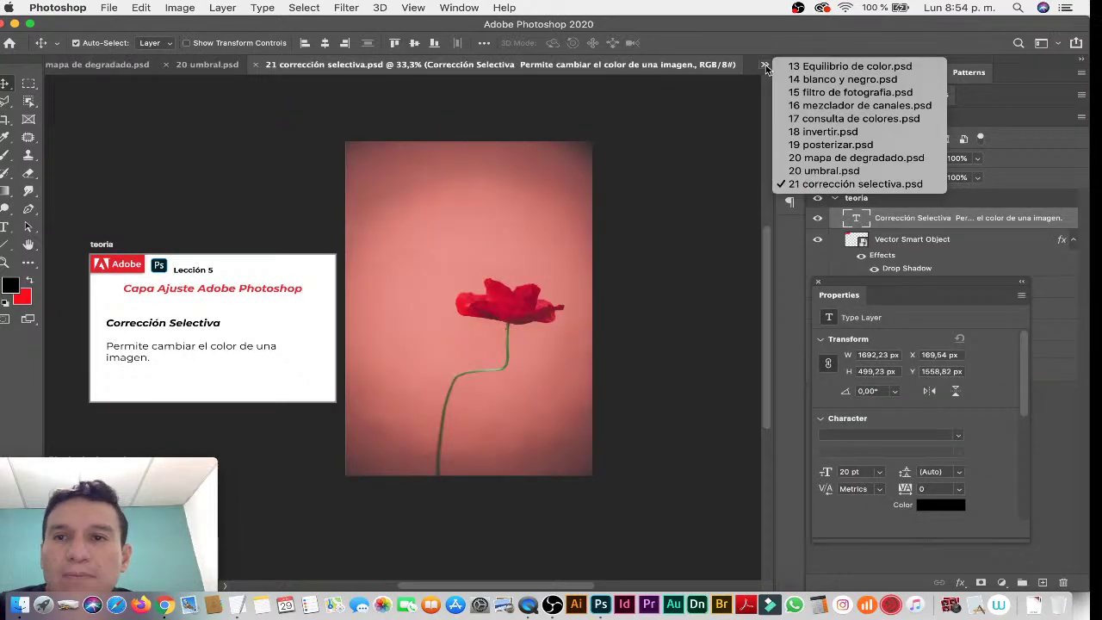
Switch to 13 Equilibrio de color.psd, zoom in on the photo and collapse the teoria group.
left_click(826, 69)
mouse_move(564, 339)
left_mouse_down()
mouse_move(619, 340)
mouse_move(594, 286)
left_mouse_up()
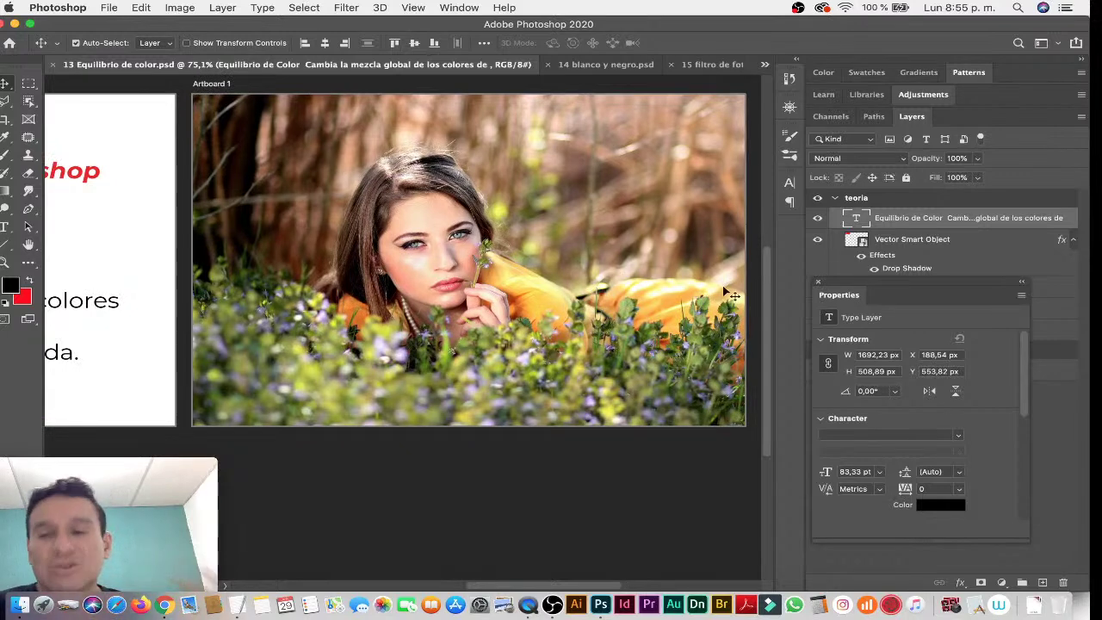
left_click(836, 200)
Select Layer 0 and add a Color Balance adjustment layer above it.
left_click(888, 237)
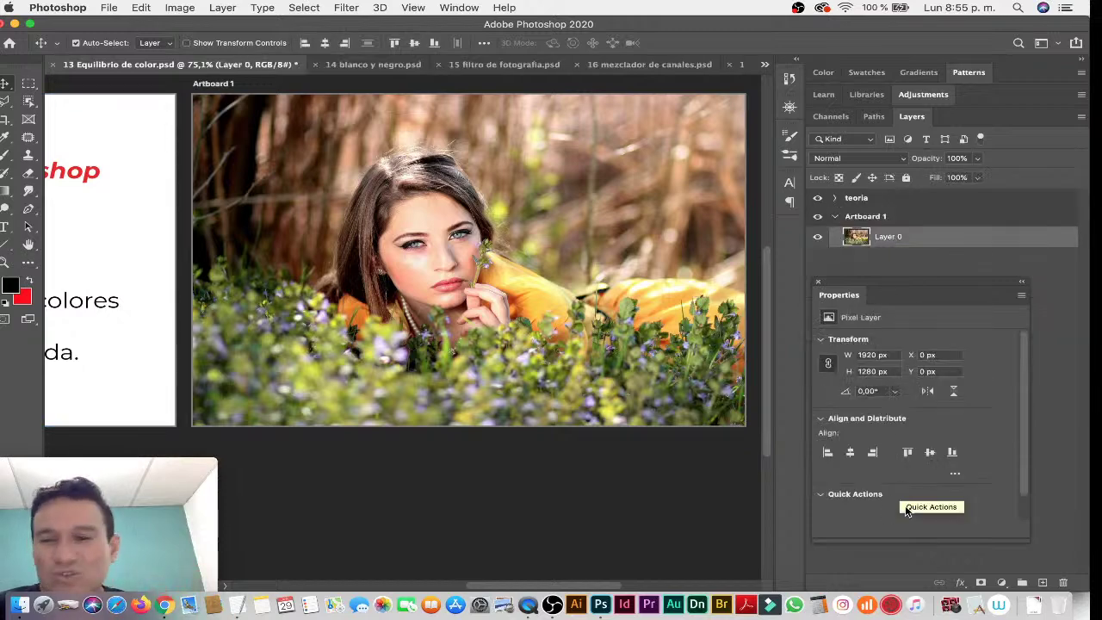
left_click(1004, 582)
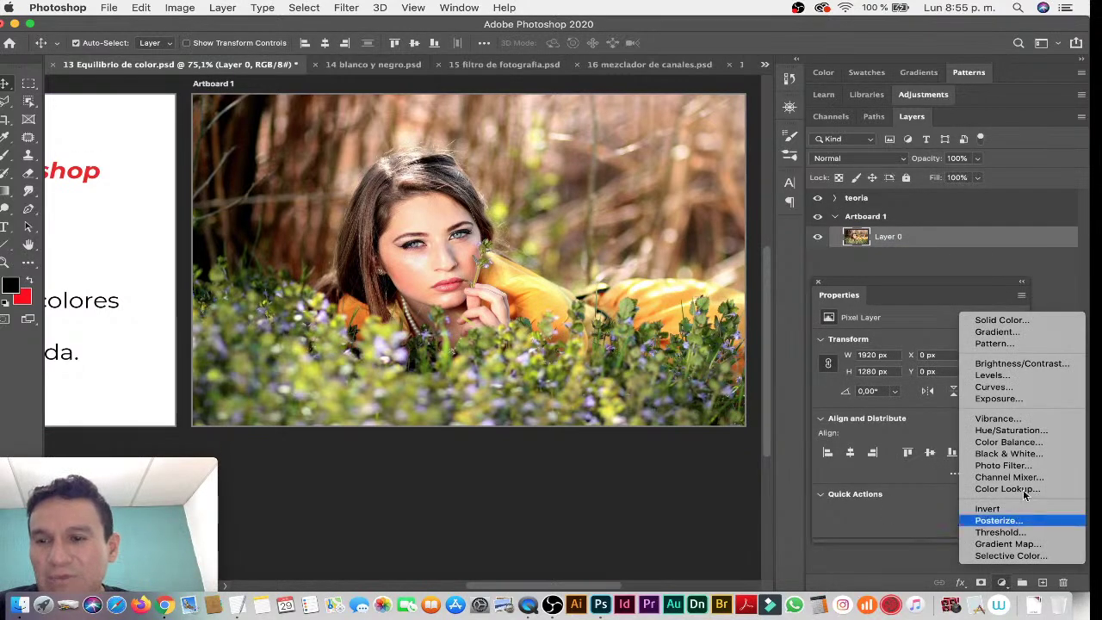
left_click(1032, 444)
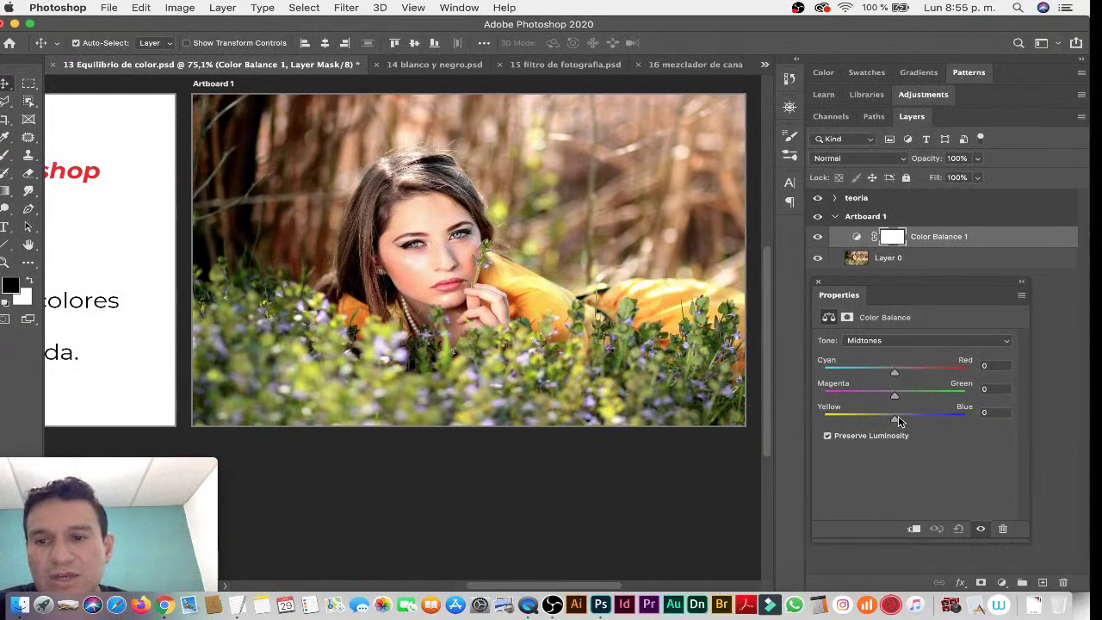
Shift the midtones toward yellow to -43, check the Tone options, then reset Yellow–Blue to 0.
left_click_drag(896, 421, 867, 422)
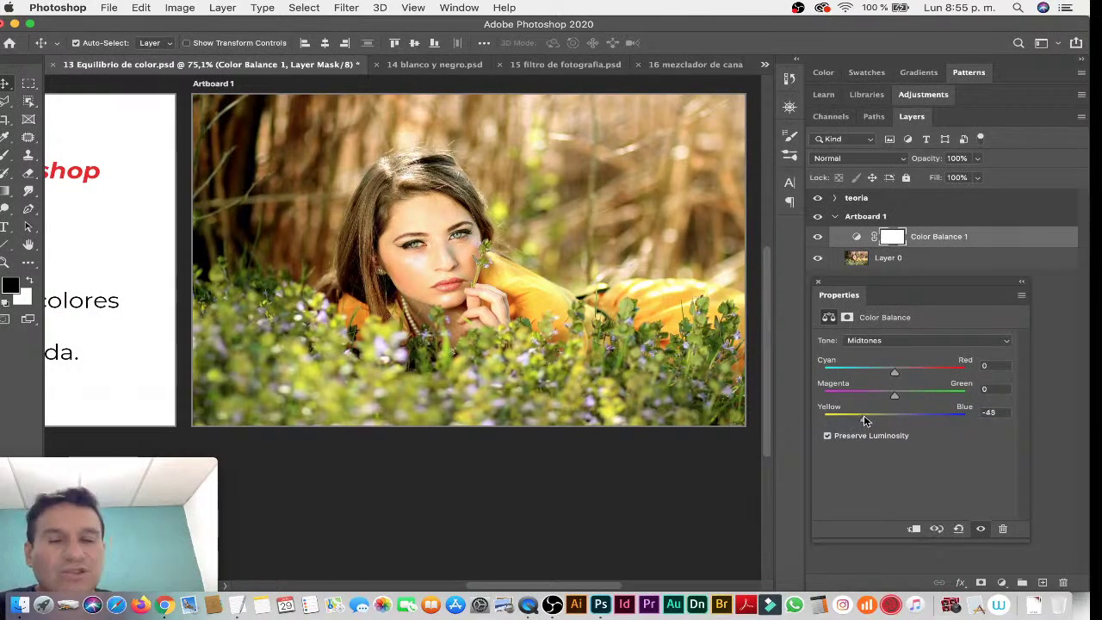
left_click_drag(864, 417, 864, 417)
left_click(910, 341)
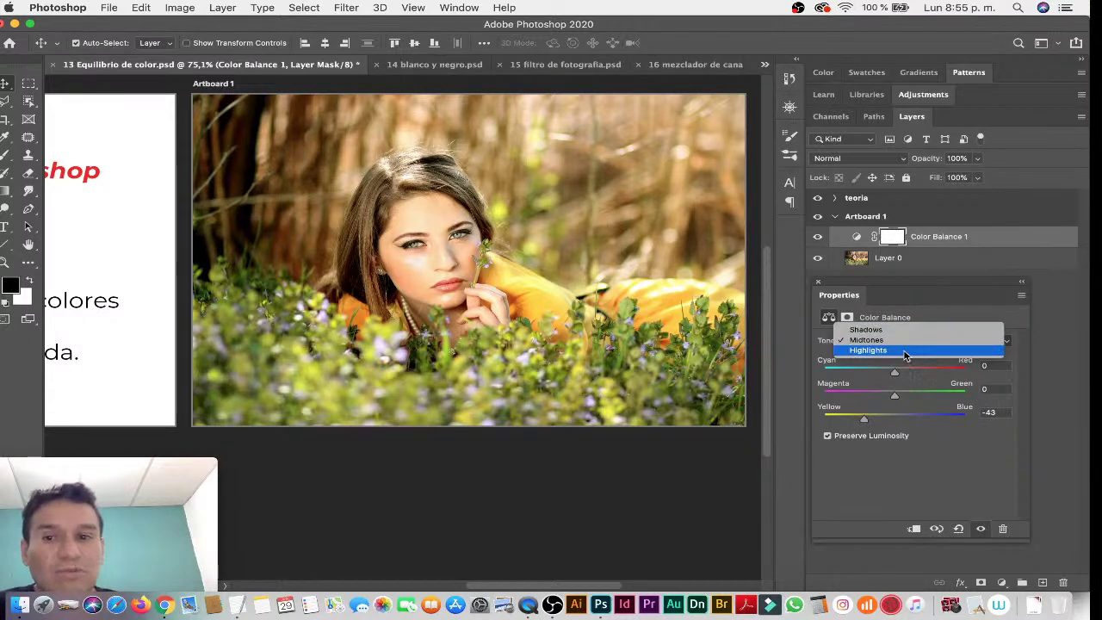
left_click(910, 350)
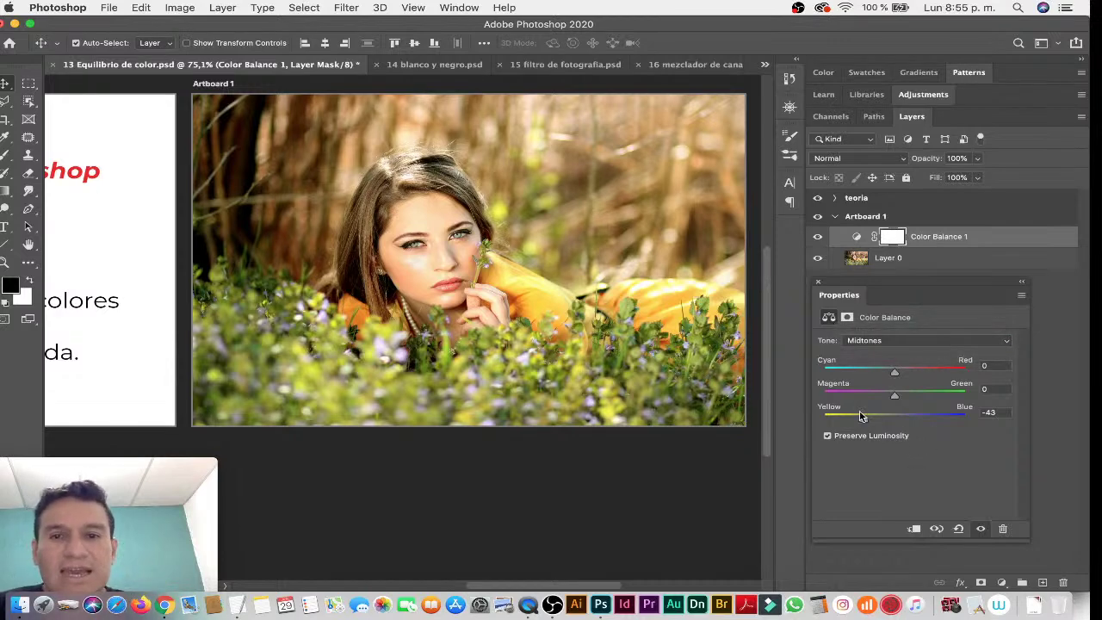
left_click(957, 530)
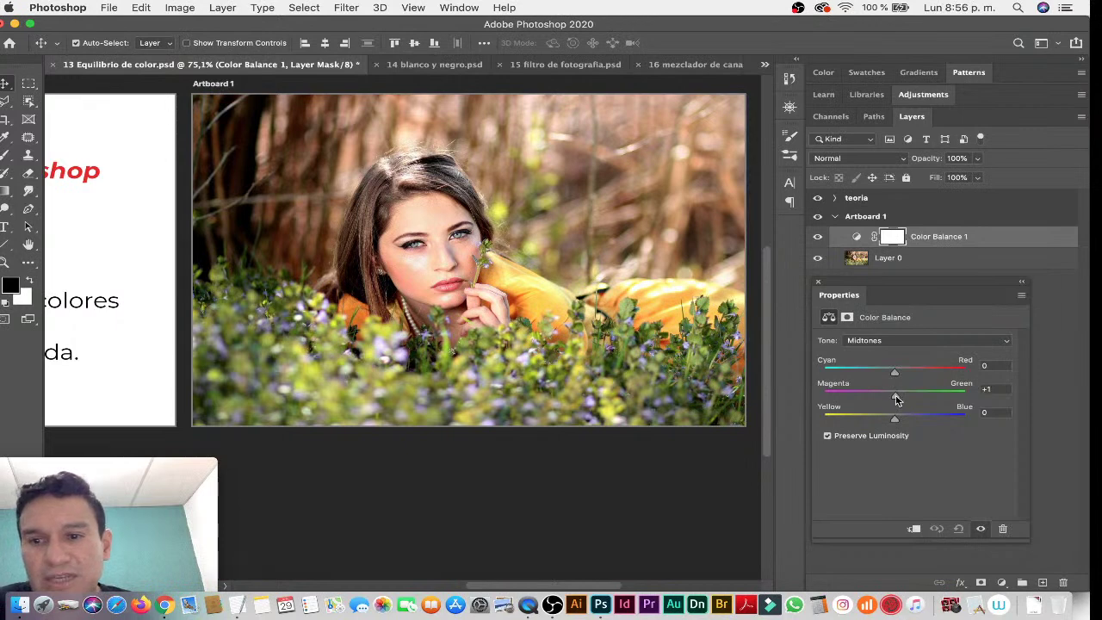
Try Magenta–Green shifts toward green and magenta, settling at -20, then close the document.
left_click_drag(895, 398, 920, 399)
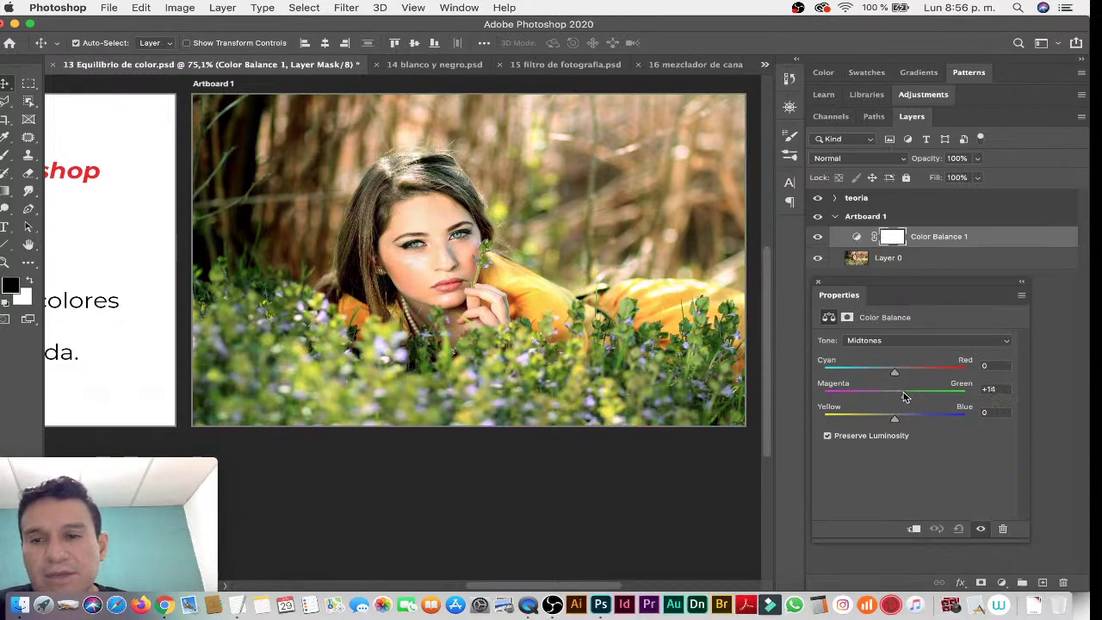
left_click_drag(882, 396, 846, 394)
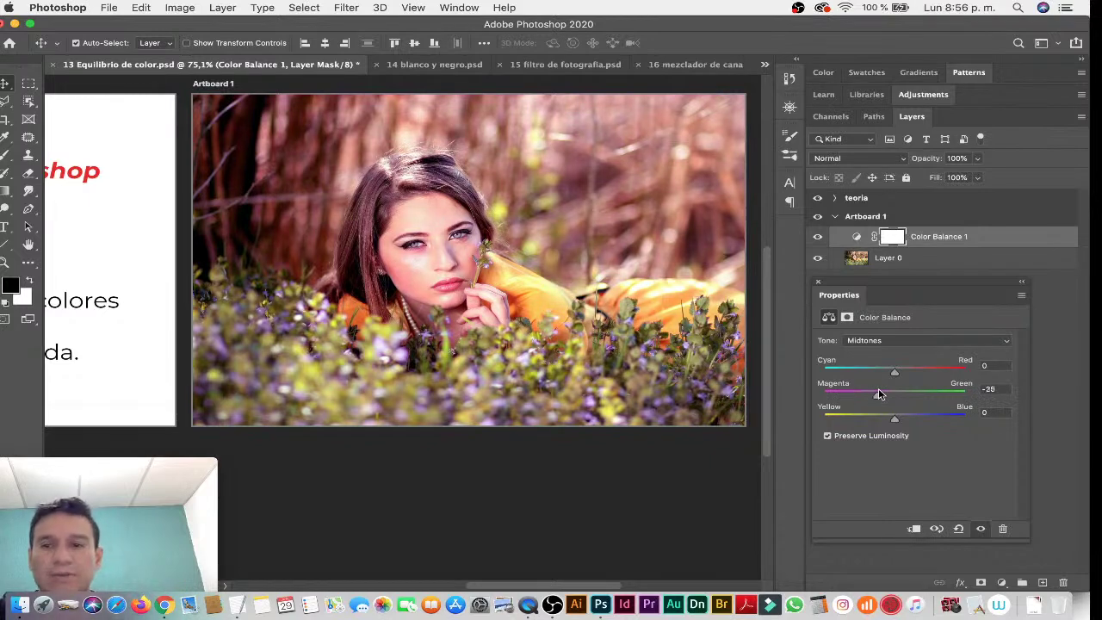
left_click_drag(879, 393, 880, 394)
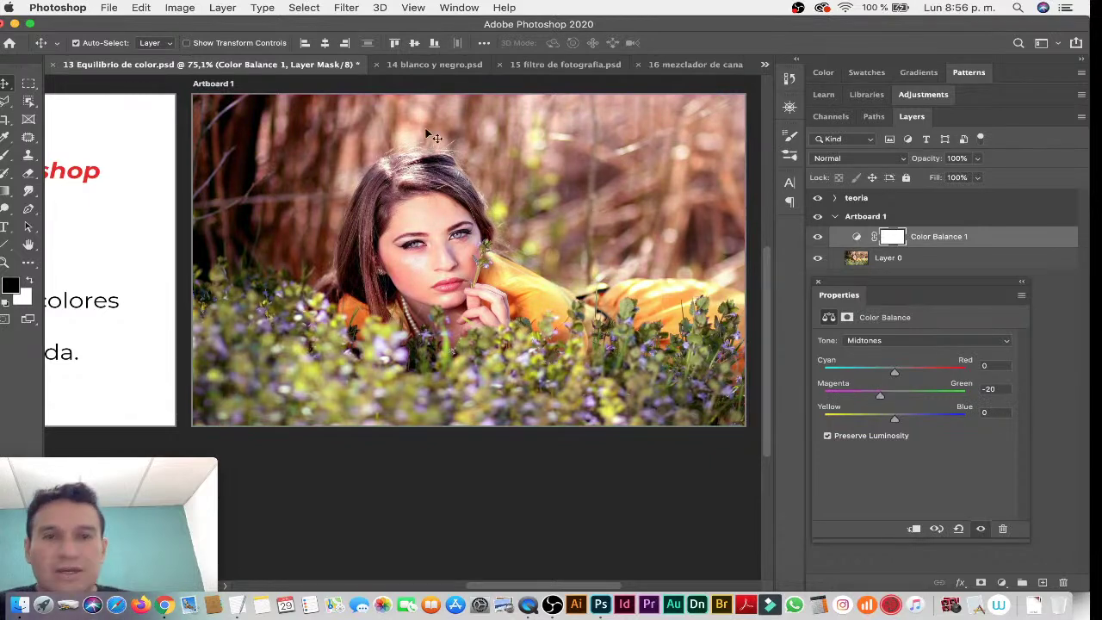
left_click(54, 65)
Discard the Color Balance changes and switch to 14 blanco y negro.psd.
left_click(496, 216)
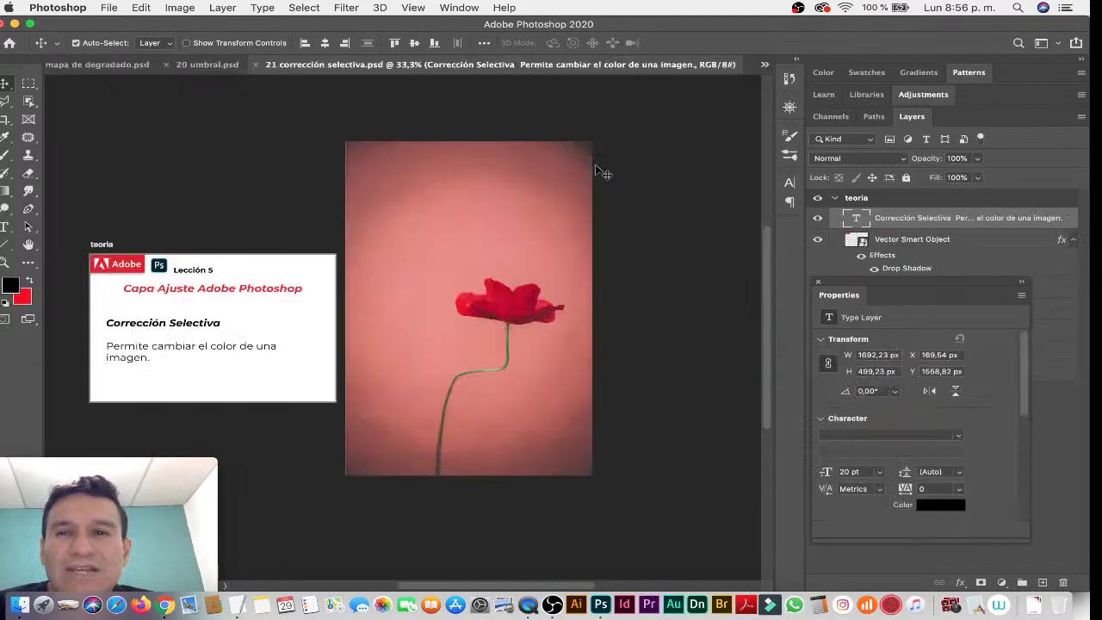
left_click(764, 63)
left_click(826, 65)
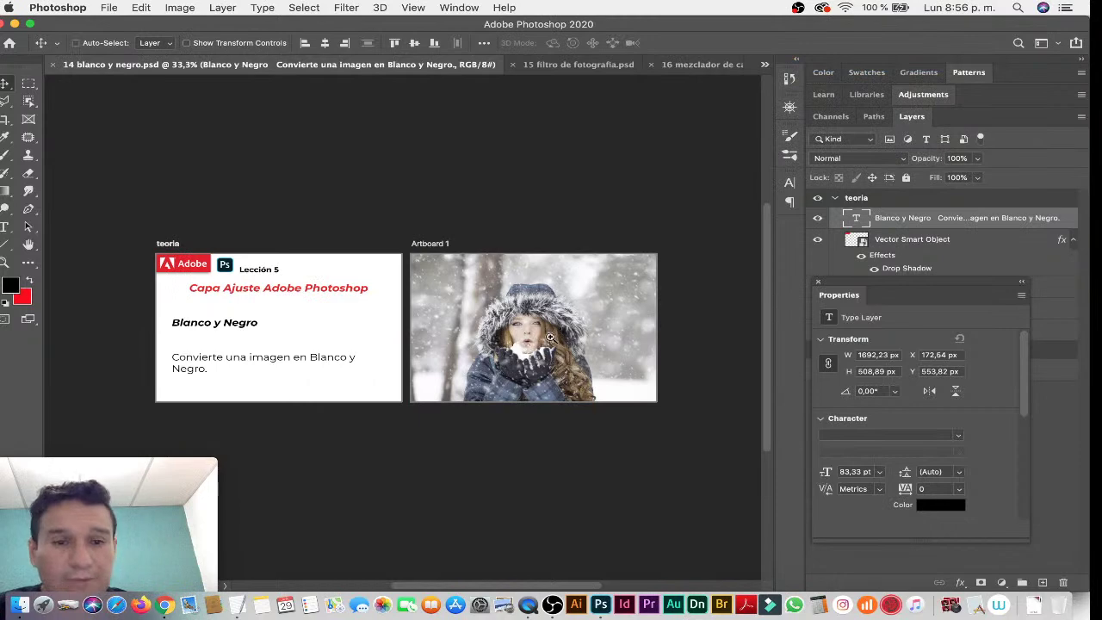
Zoom in and out on the snowy portrait, collapse the teoria group and select Layer 0.
left_click_drag(549, 338, 600, 337)
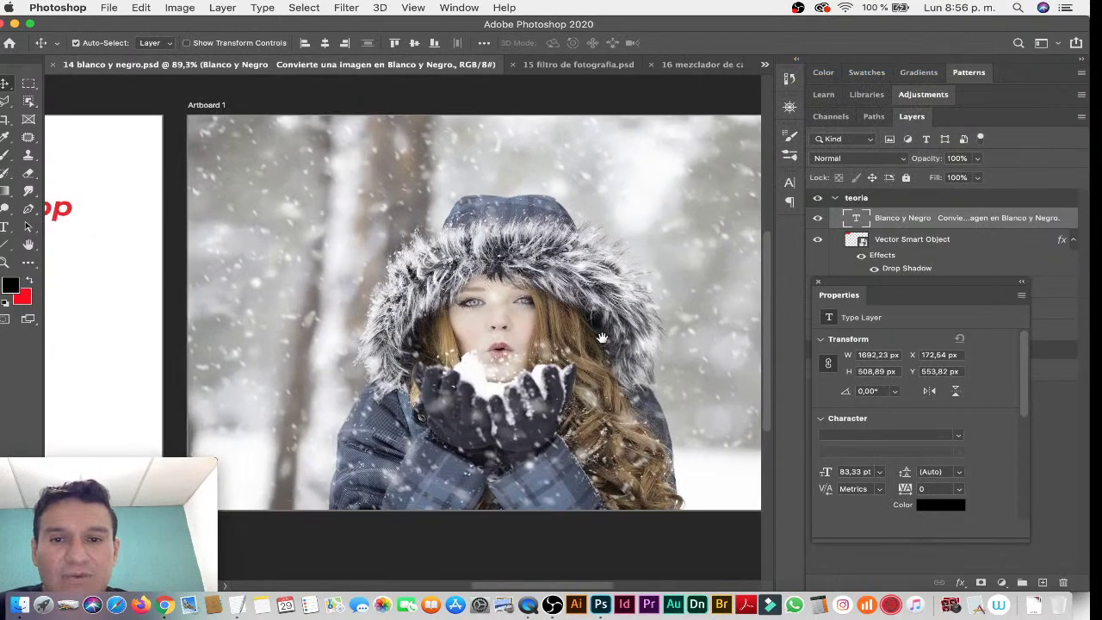
left_click_drag(601, 338, 516, 321)
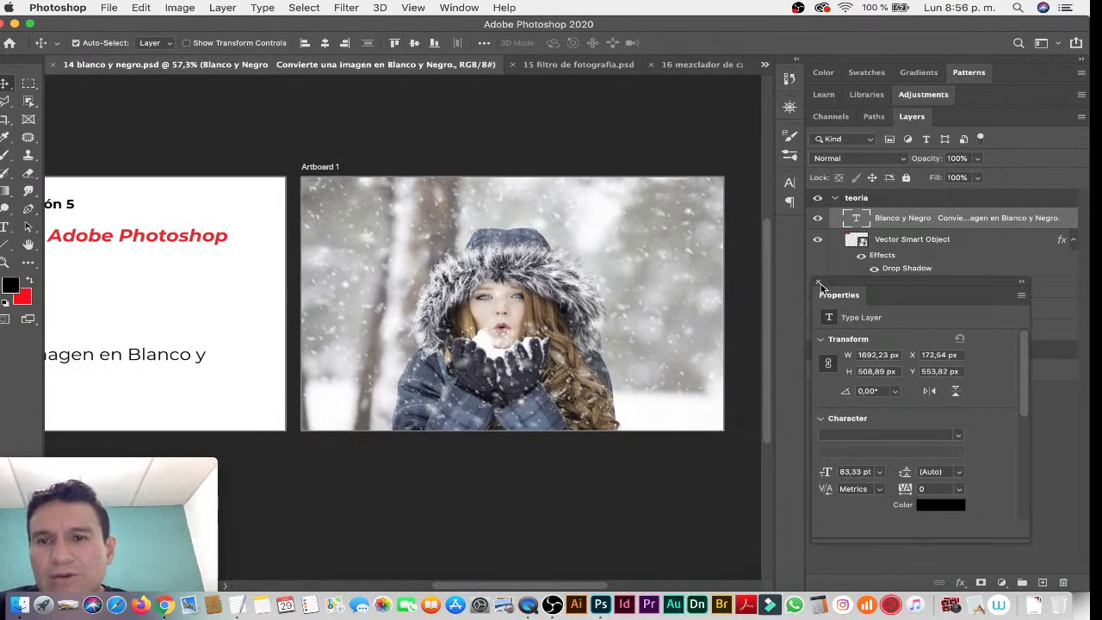
left_click(840, 203)
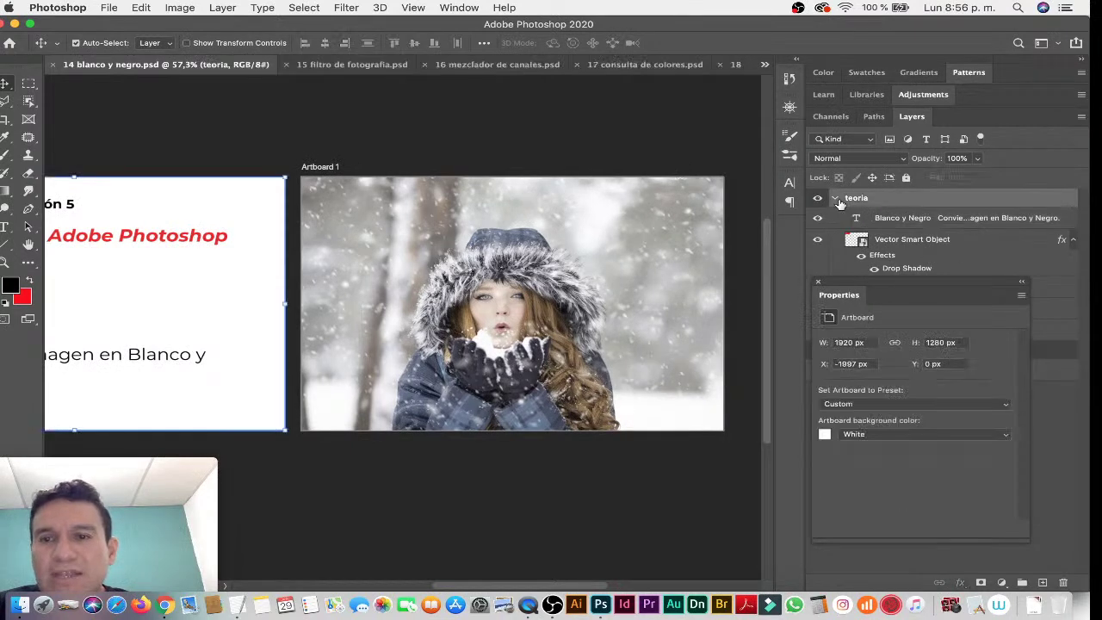
left_click(834, 199)
left_click(884, 236)
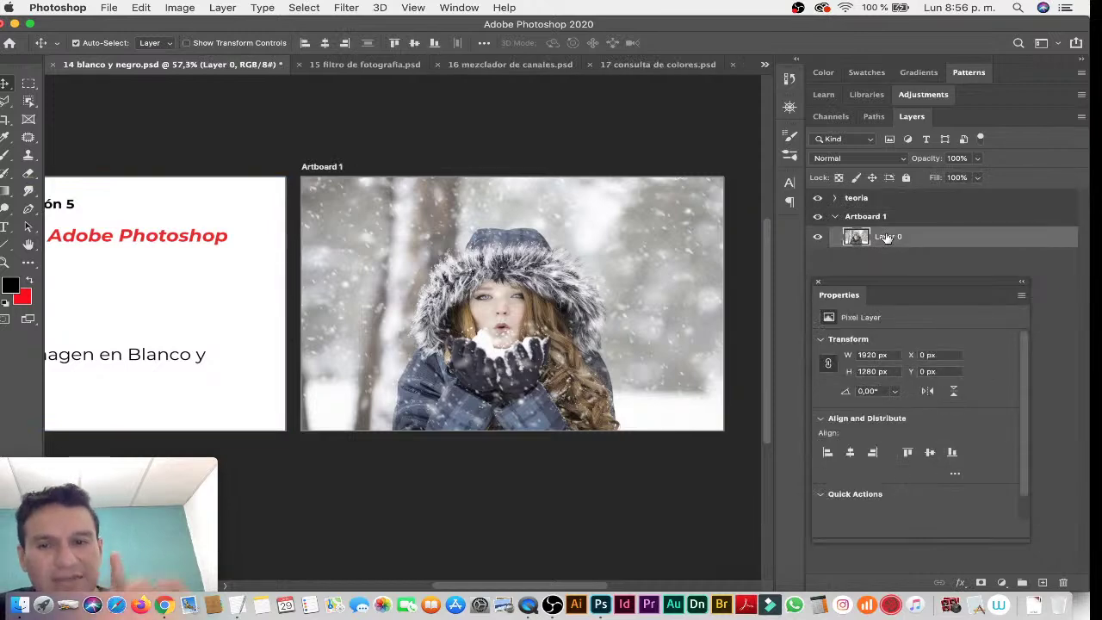
Add a Black & White adjustment layer and hide it to compare with the original.
left_click(1003, 583)
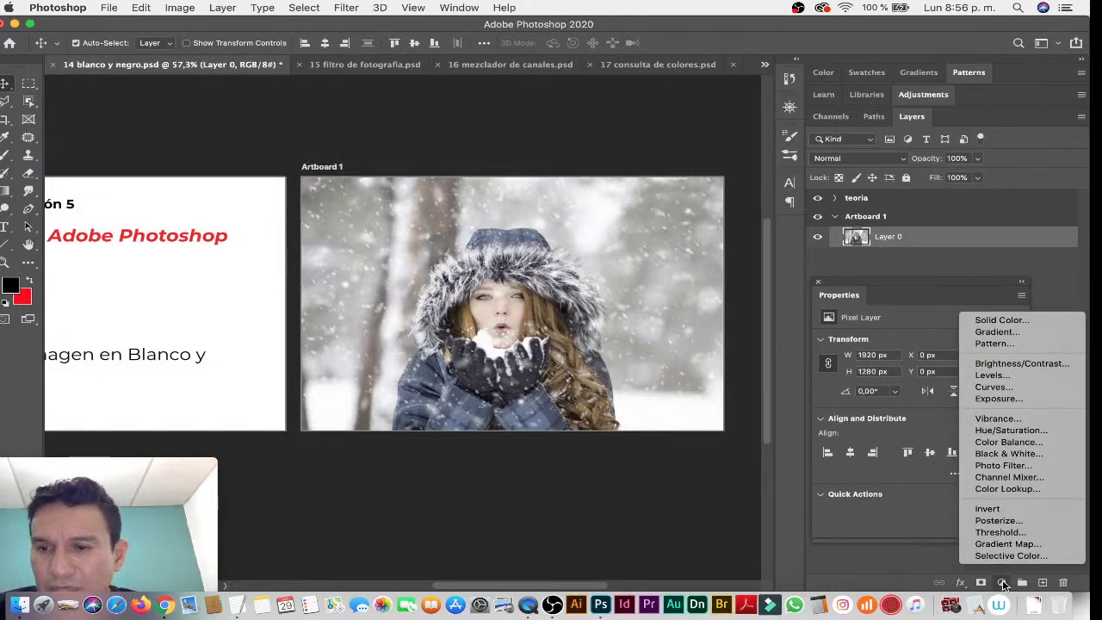
left_click(1007, 453)
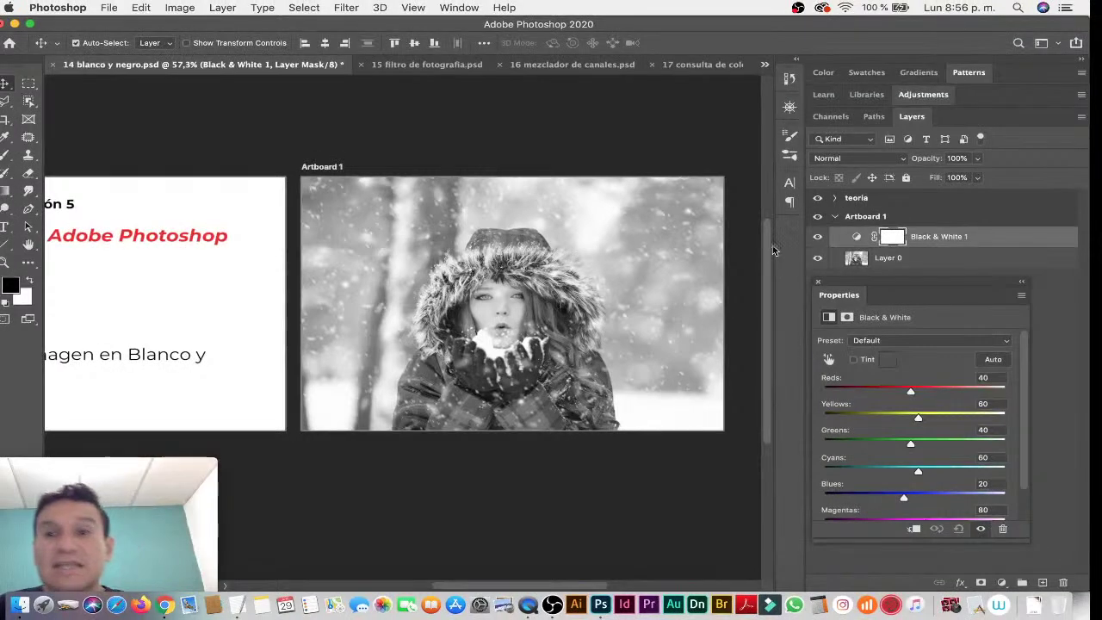
left_click(817, 240)
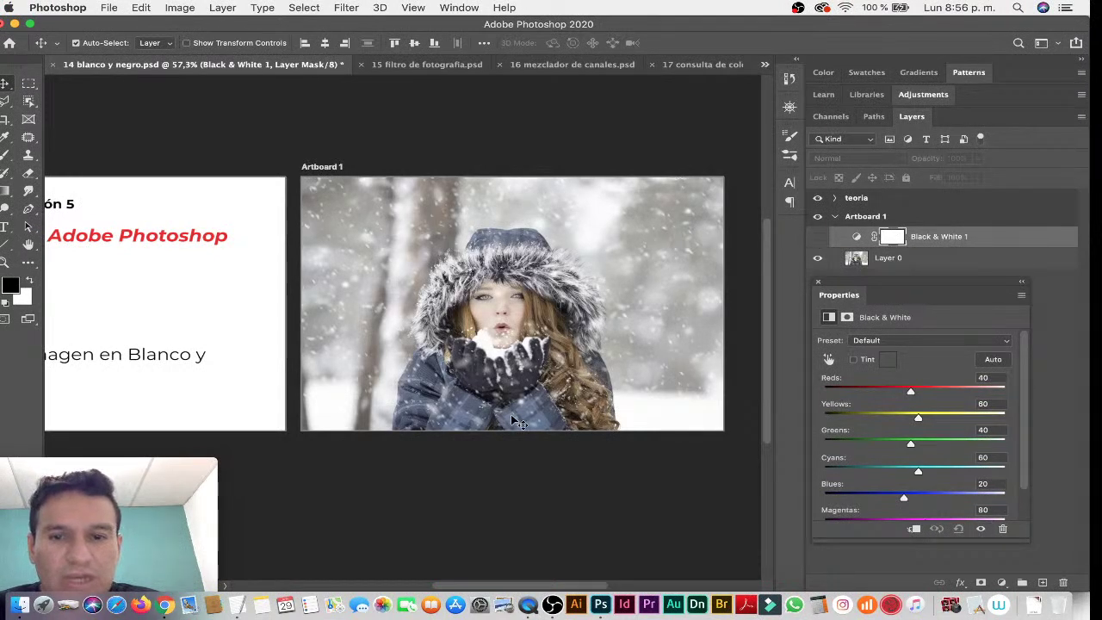
Turn the Black & White layer back on, raise Blues to 149, and close the document.
left_click(817, 240)
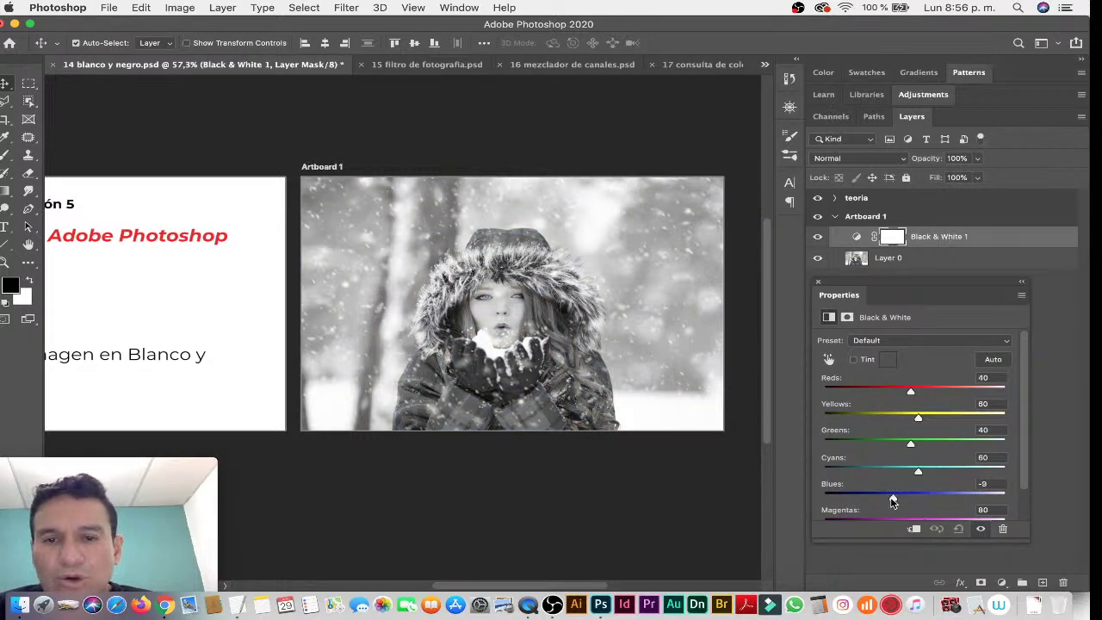
mouse_move(893, 501)
left_mouse_down()
mouse_move(863, 501)
mouse_move(962, 499)
left_mouse_up()
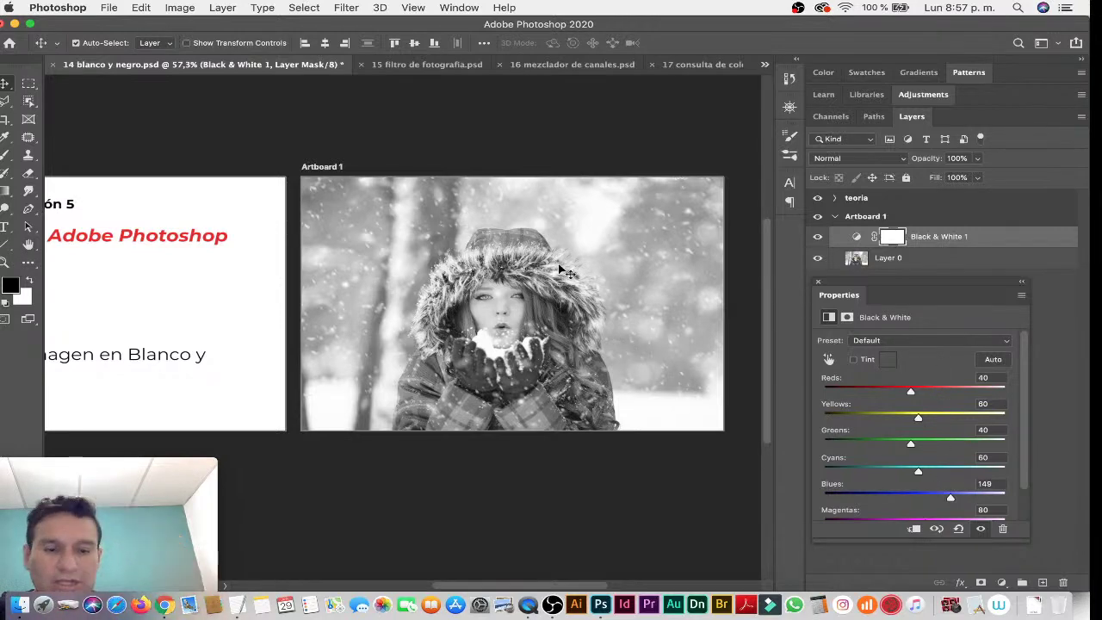
key("super+w")
Discard the black-and-white changes and switch to 15 filtro de fotografía.psd.
left_click(478, 218)
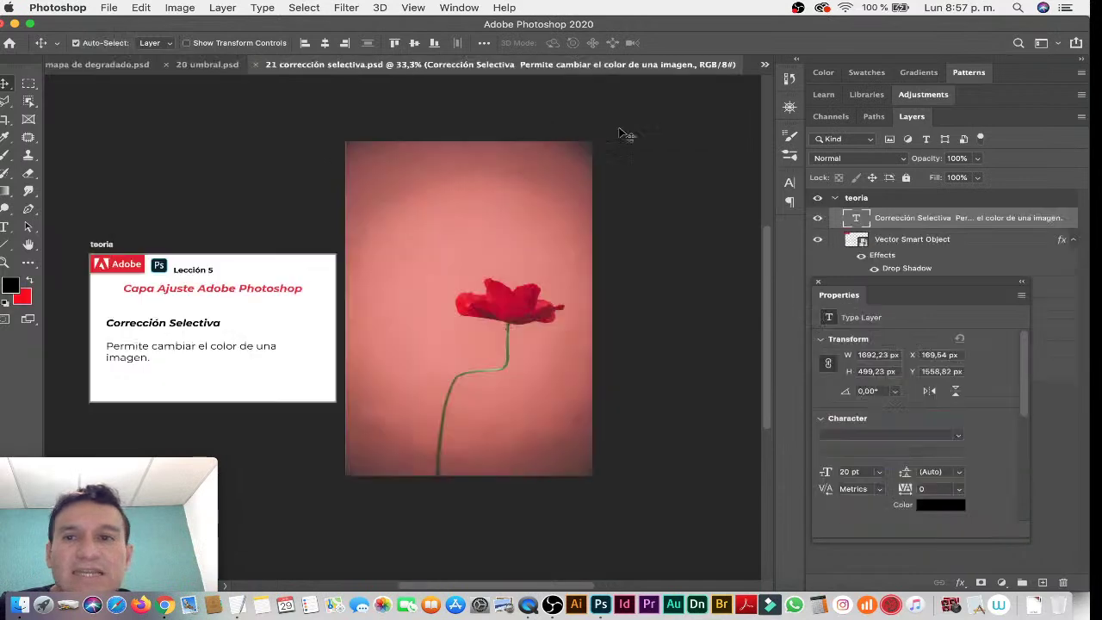
left_click(761, 65)
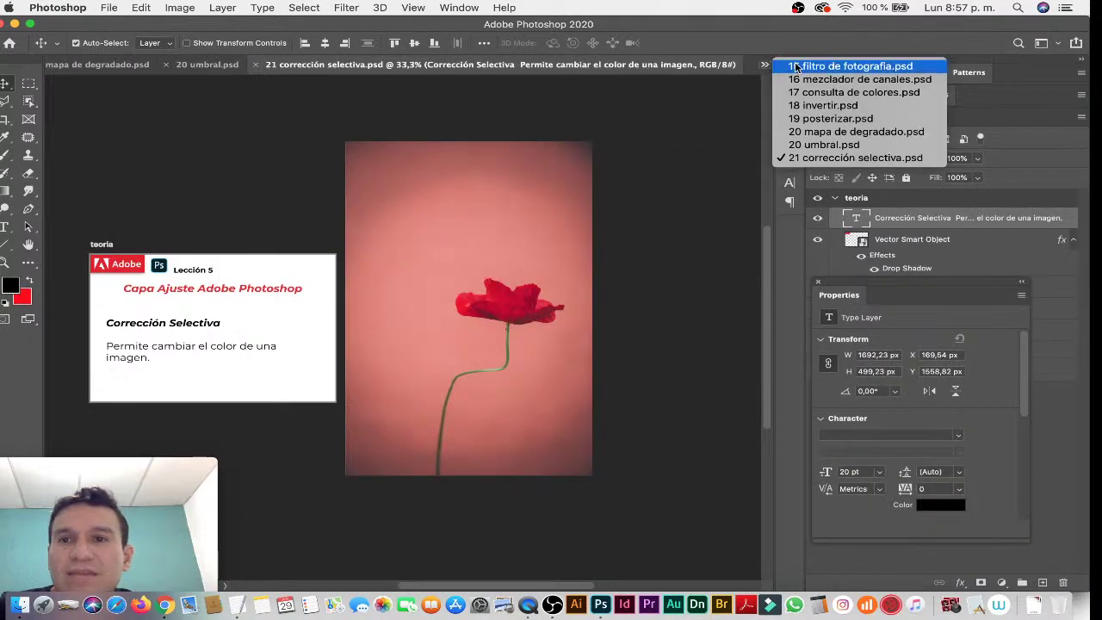
left_click(830, 66)
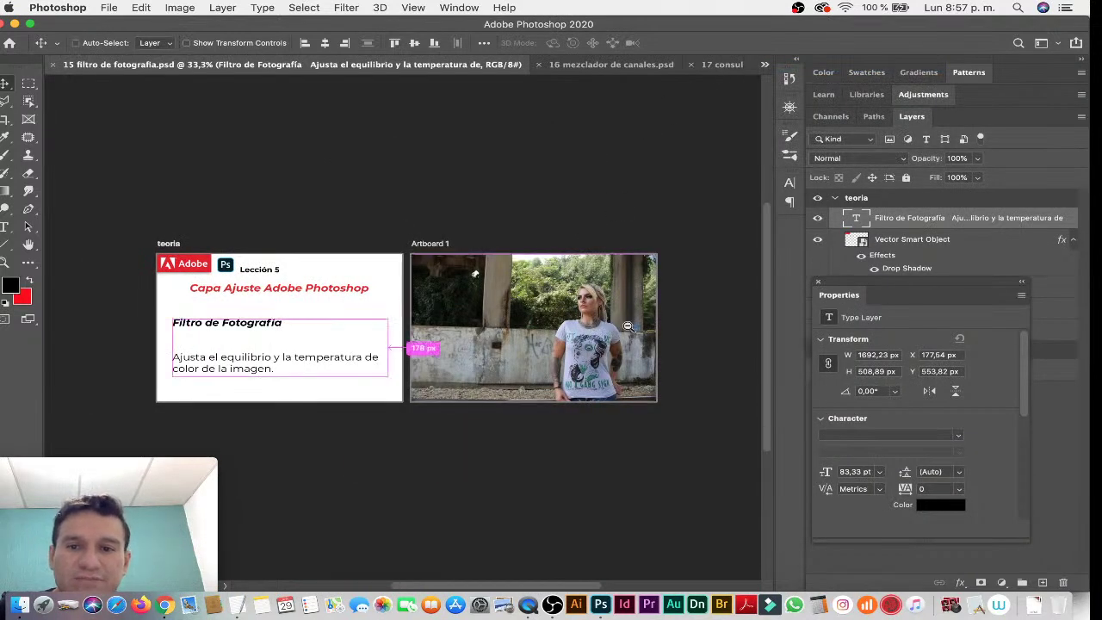
Zoom in on the graffiti-wall photo, collapse the teoria group and select Layer 0.
left_click_drag(613, 324, 654, 331)
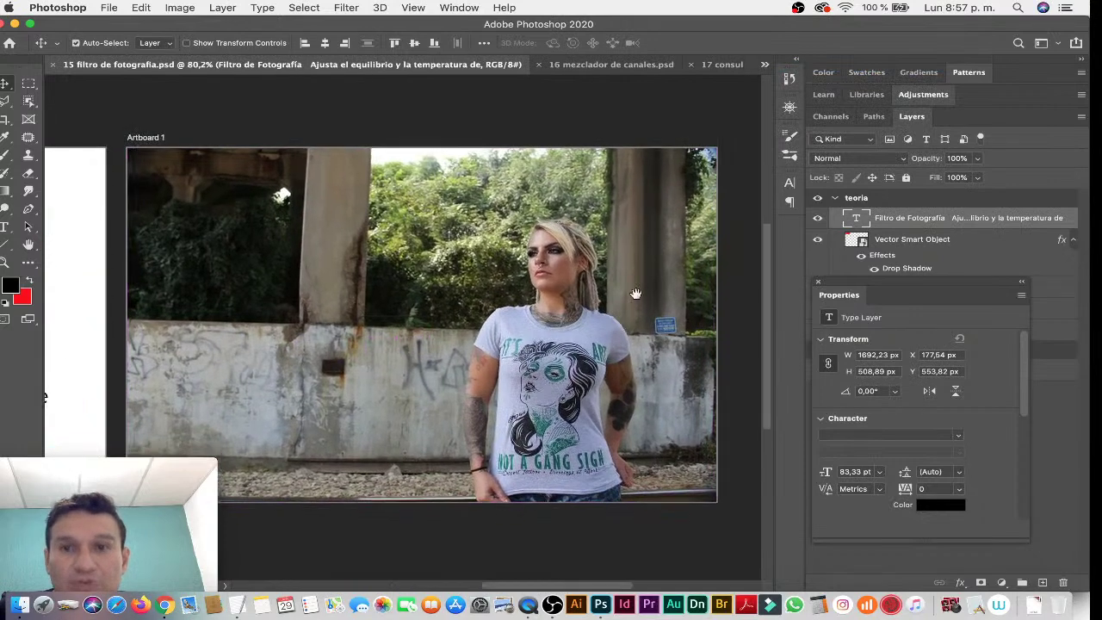
scroll(654, 330, "down", 5)
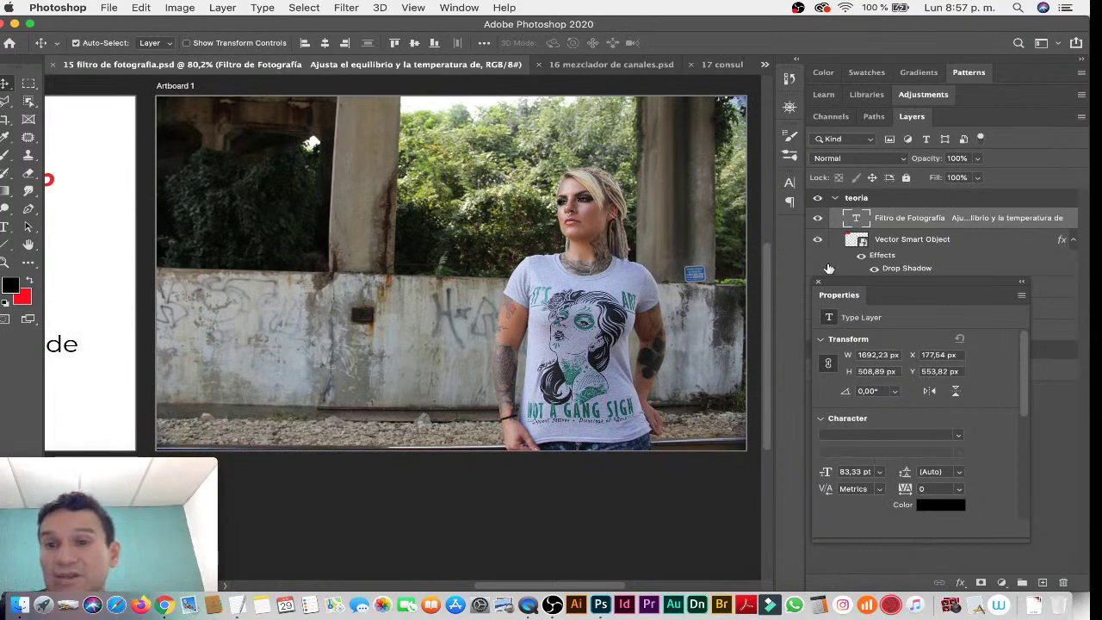
left_click(819, 284)
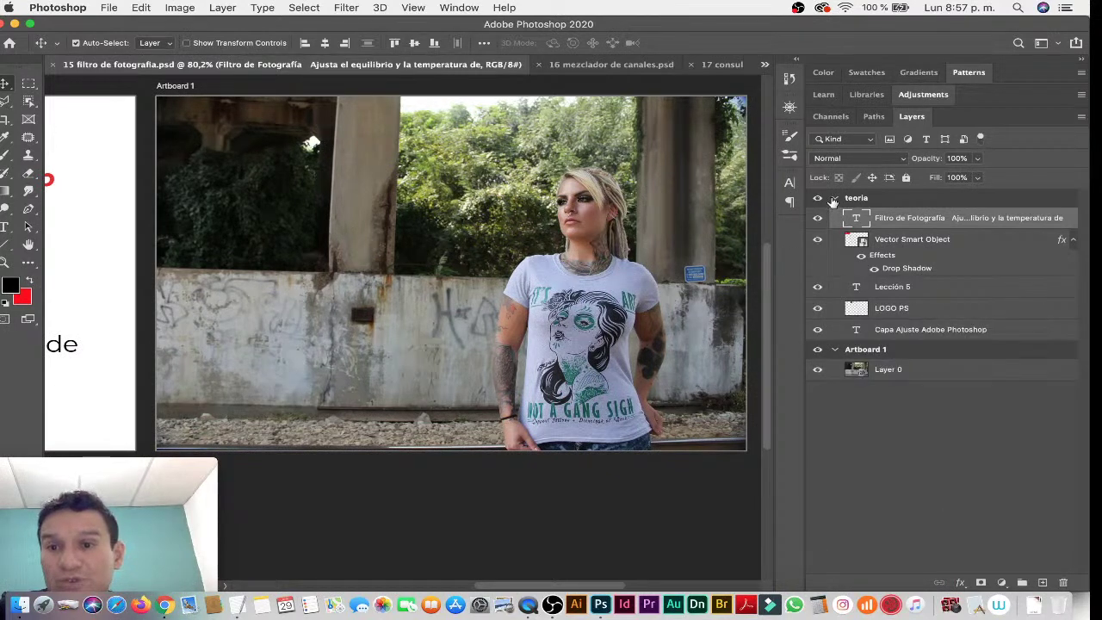
left_click(835, 199)
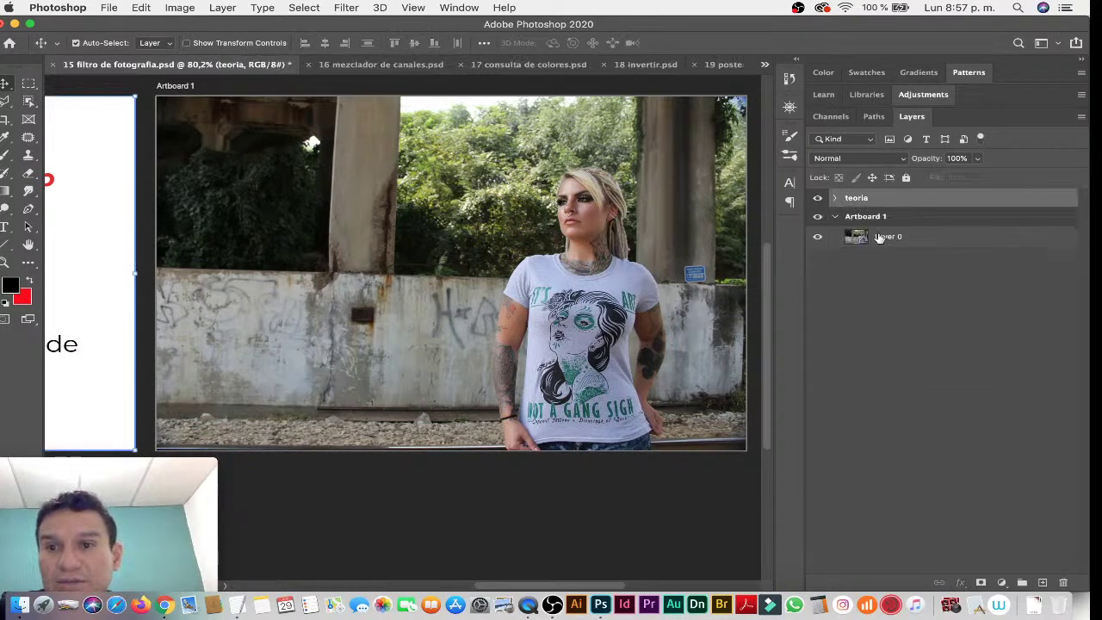
left_click(879, 237)
Add a Photo Filter adjustment layer and apply the Sepia preset.
left_click(1000, 585)
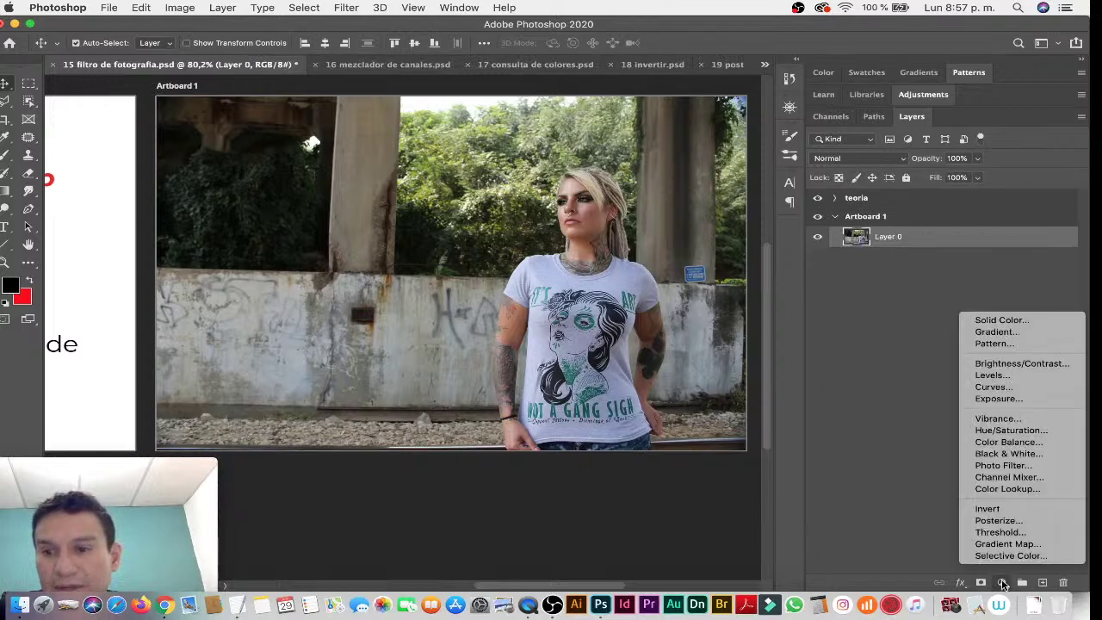
left_click(1031, 464)
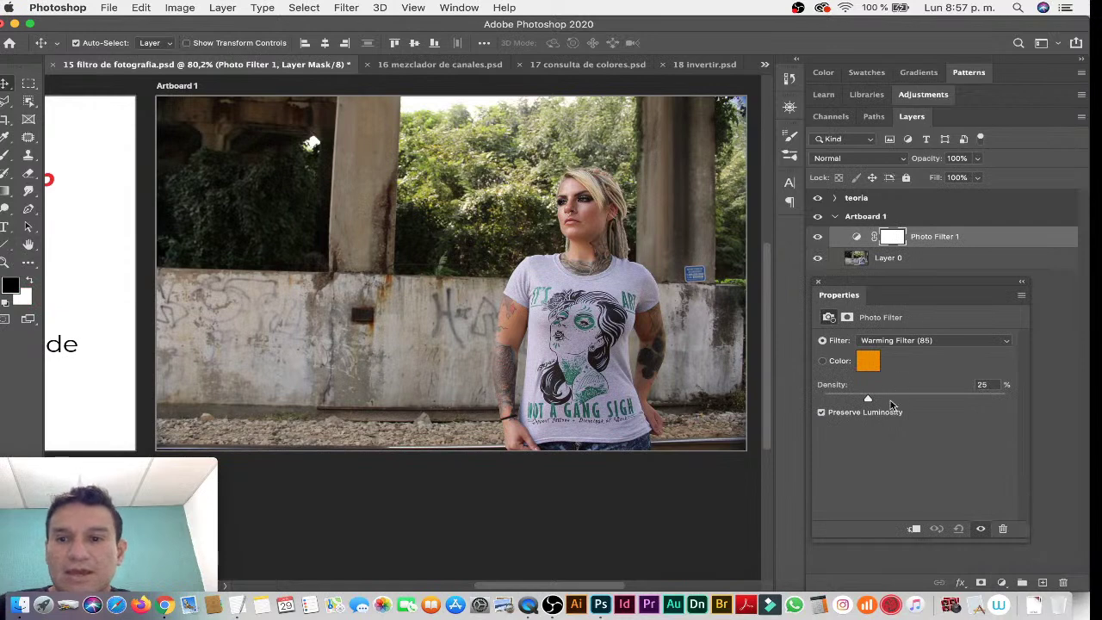
left_click(918, 342)
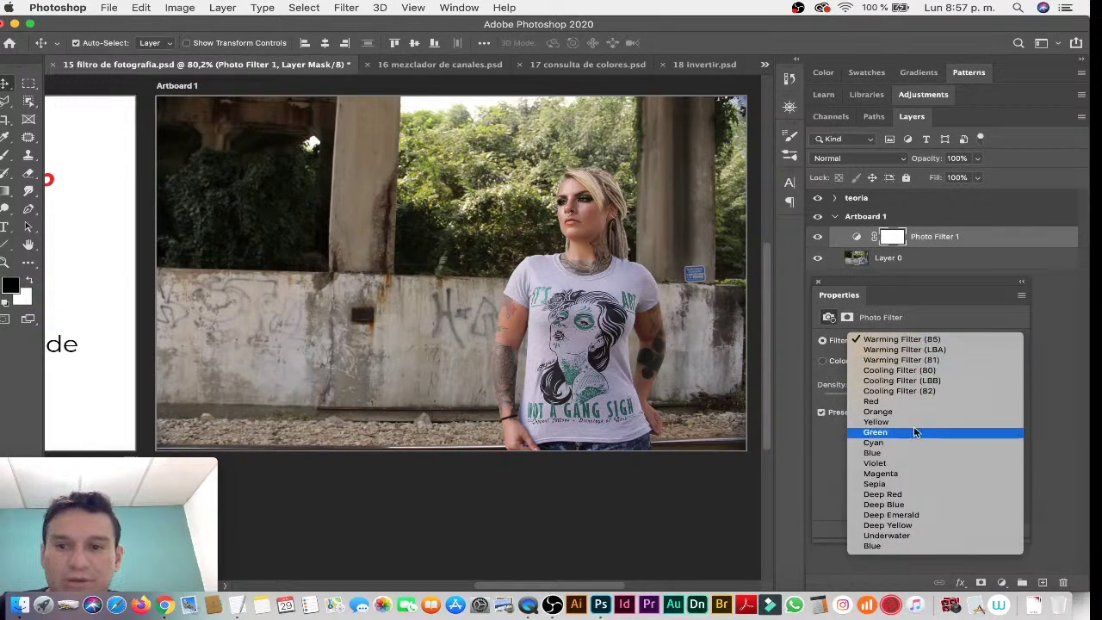
left_click(916, 483)
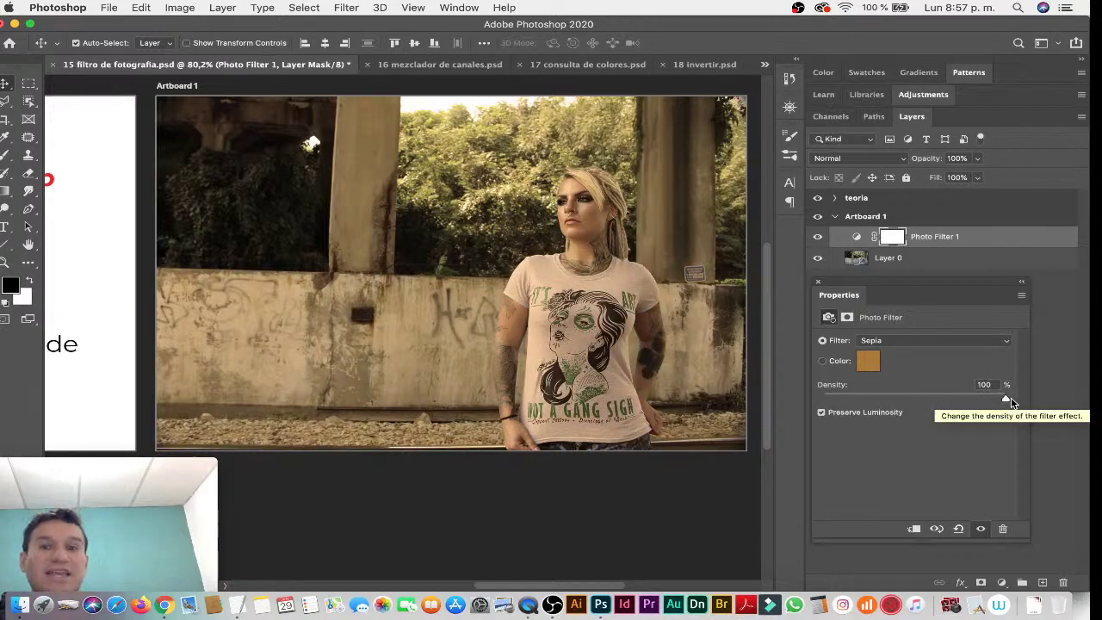
Switch the filter to Yellow, then reset it to Warming Filter (85) at 25% density.
left_click(904, 341)
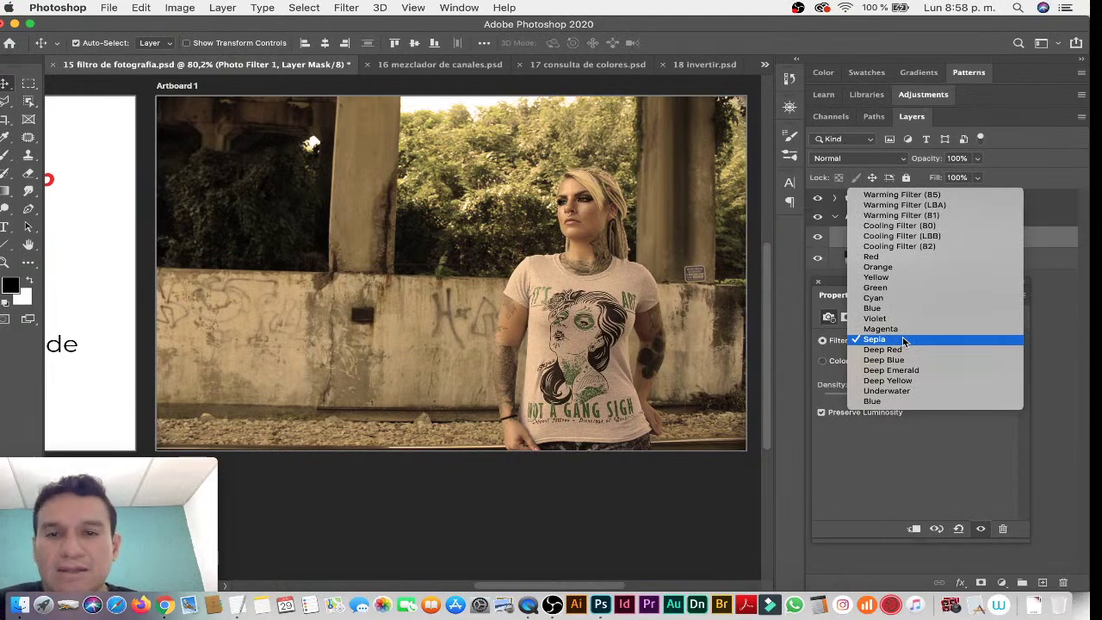
left_click(897, 277)
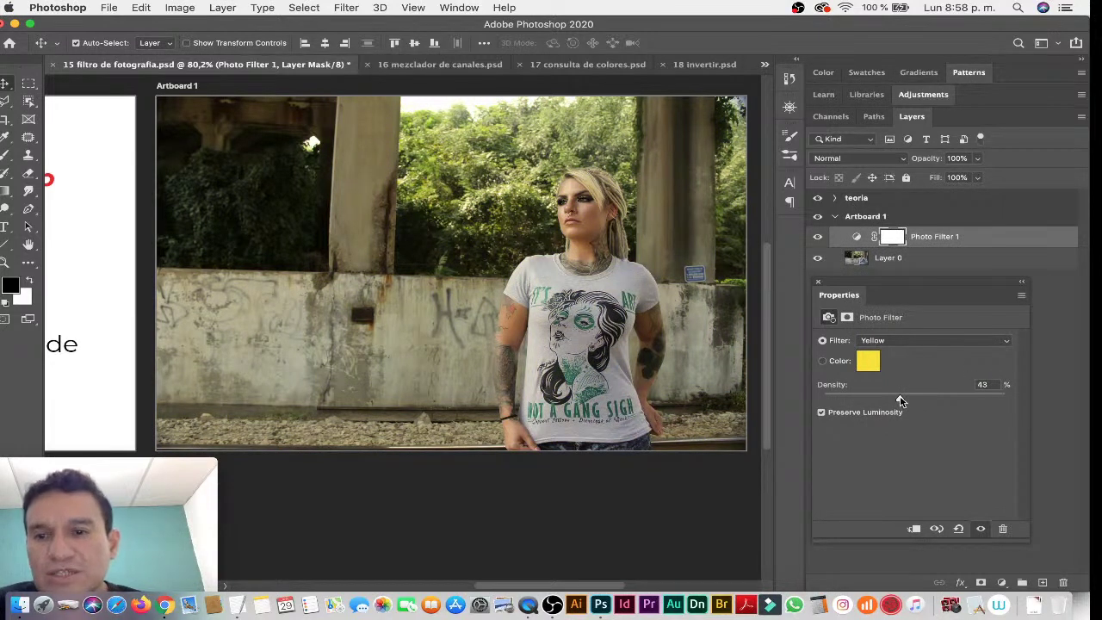
left_click(958, 531)
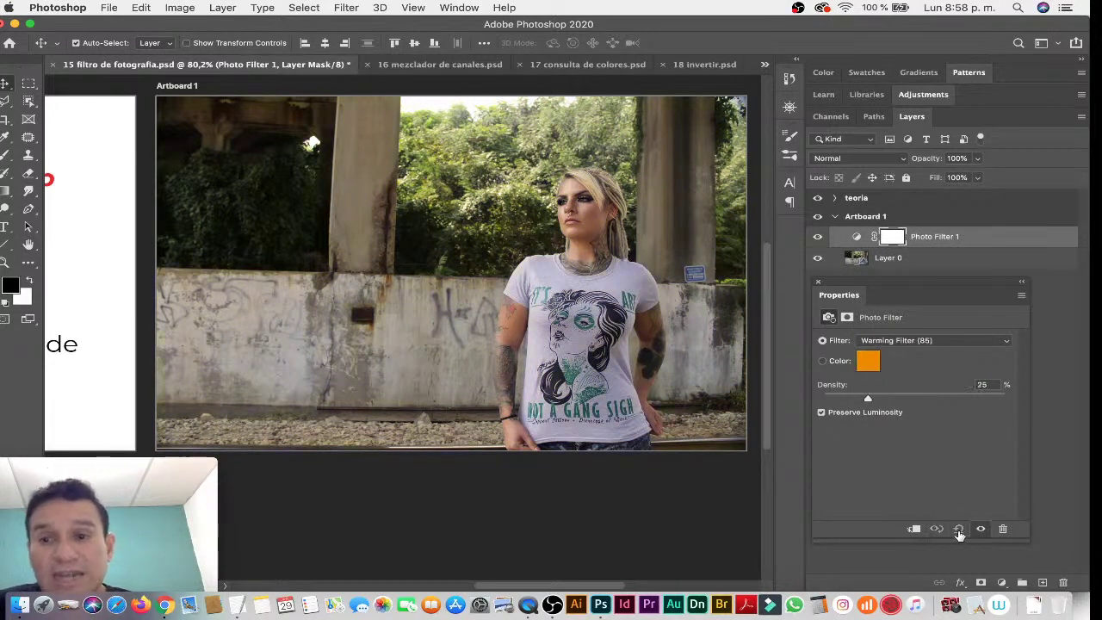
Set the Photo Filter colour to a bright green in the Color Picker.
left_click(866, 362)
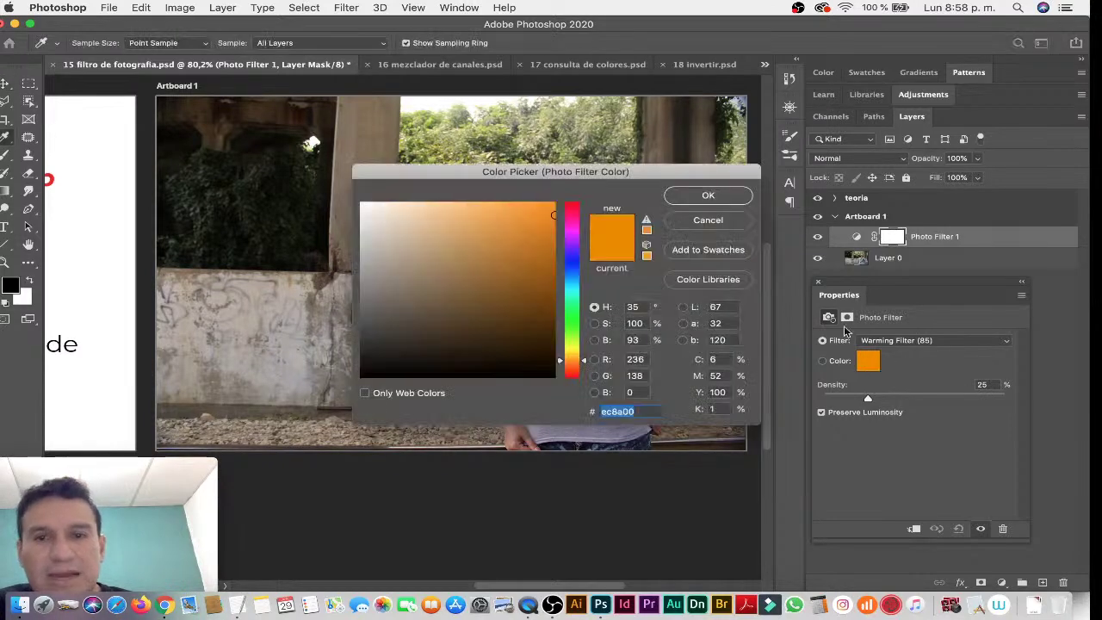
left_click(583, 304)
left_click(528, 226)
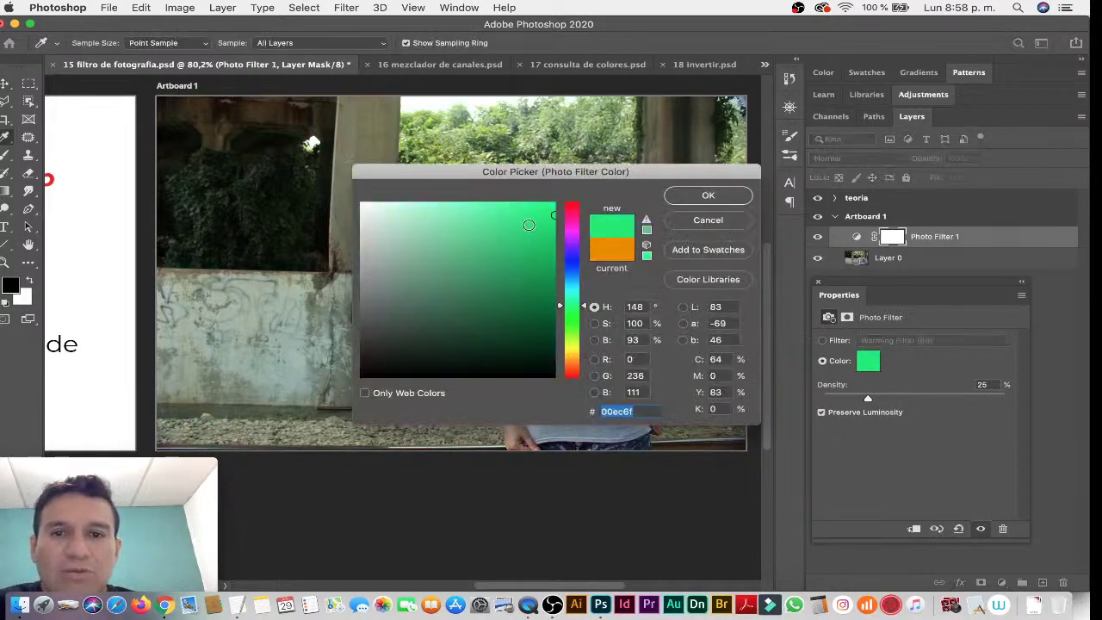
left_click(680, 196)
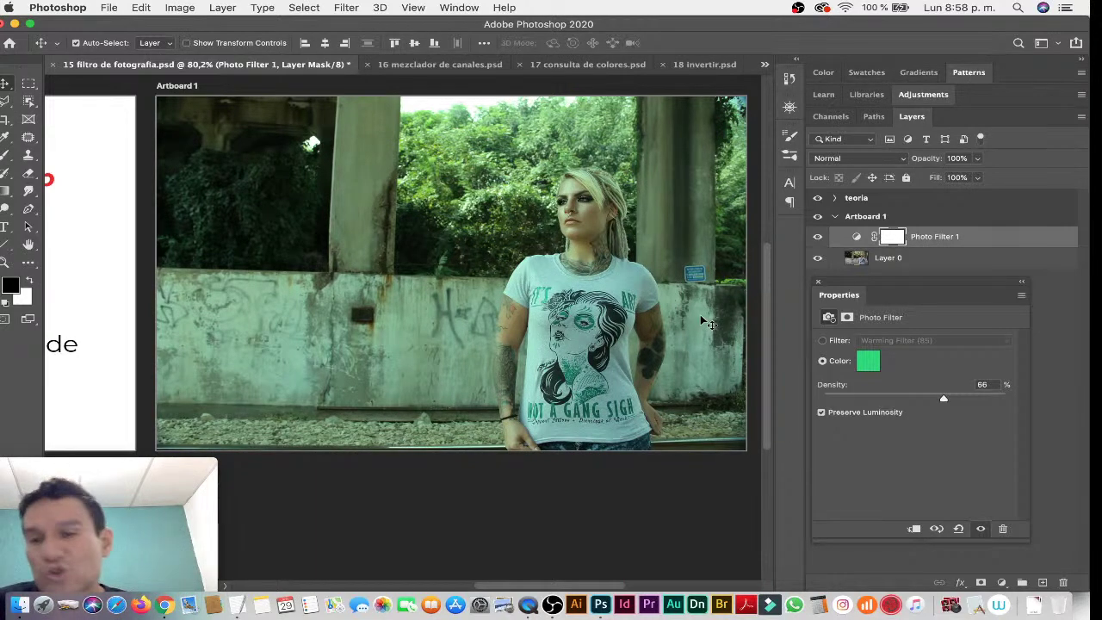
Reopen the Color Picker, preview white (ffffff) and red, then cancel to keep green.
left_click(867, 365)
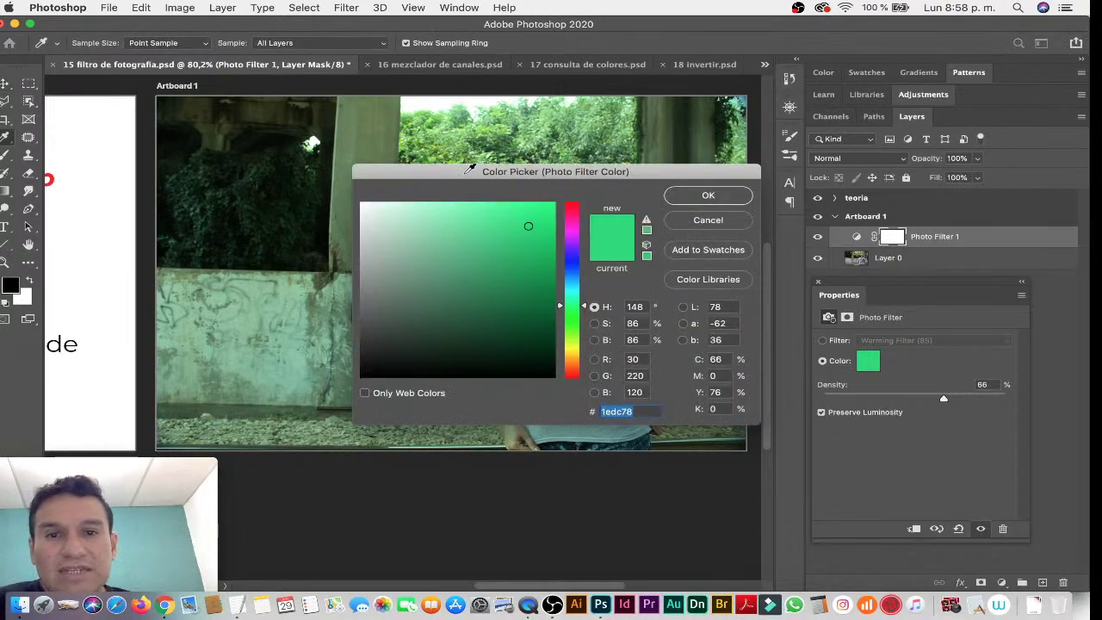
left_click_drag(469, 169, 687, 240)
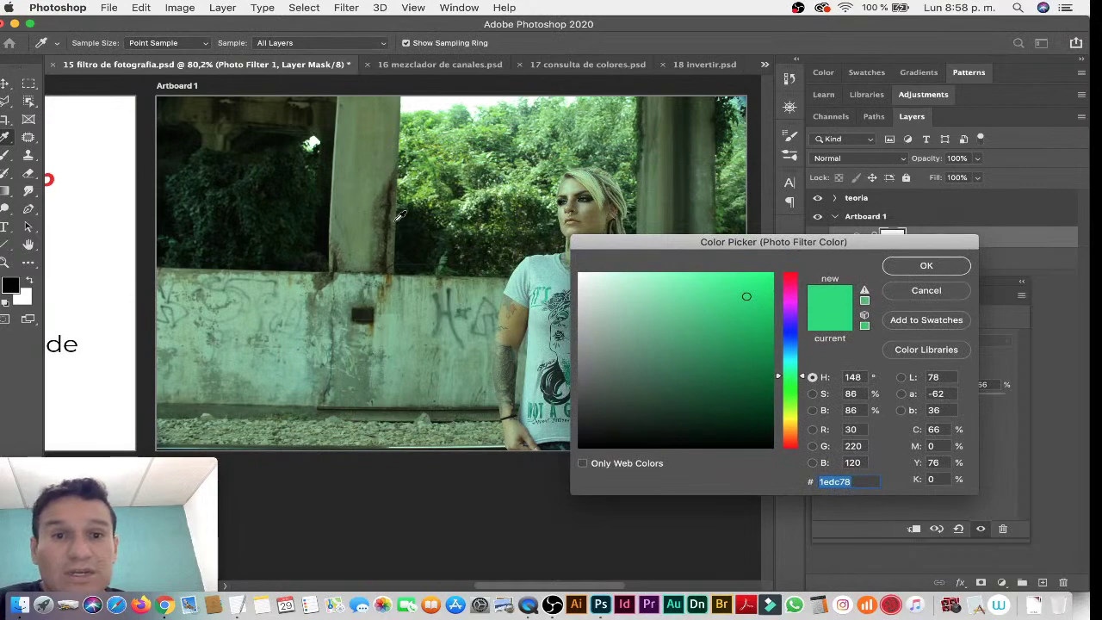
left_click_drag(631, 252, 649, 280)
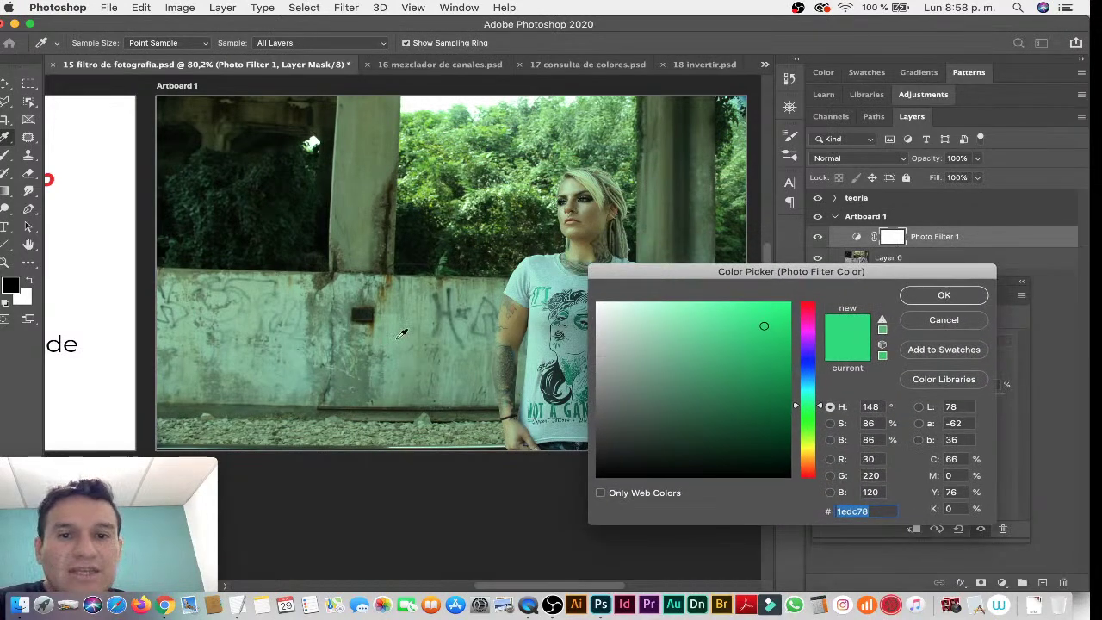
type("ffffff")
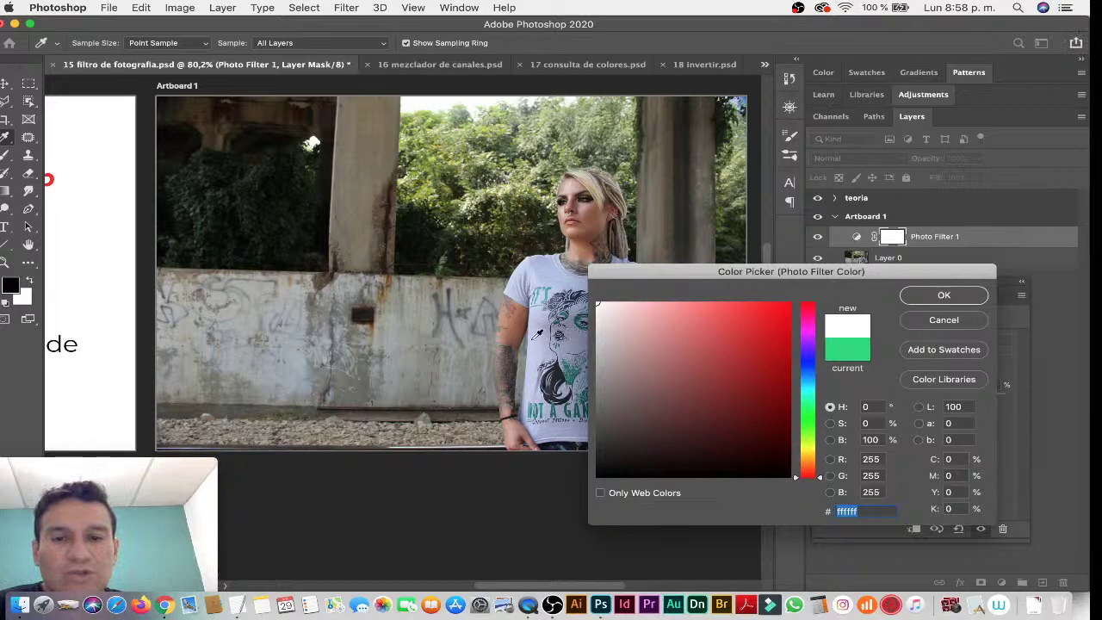
left_click(762, 320)
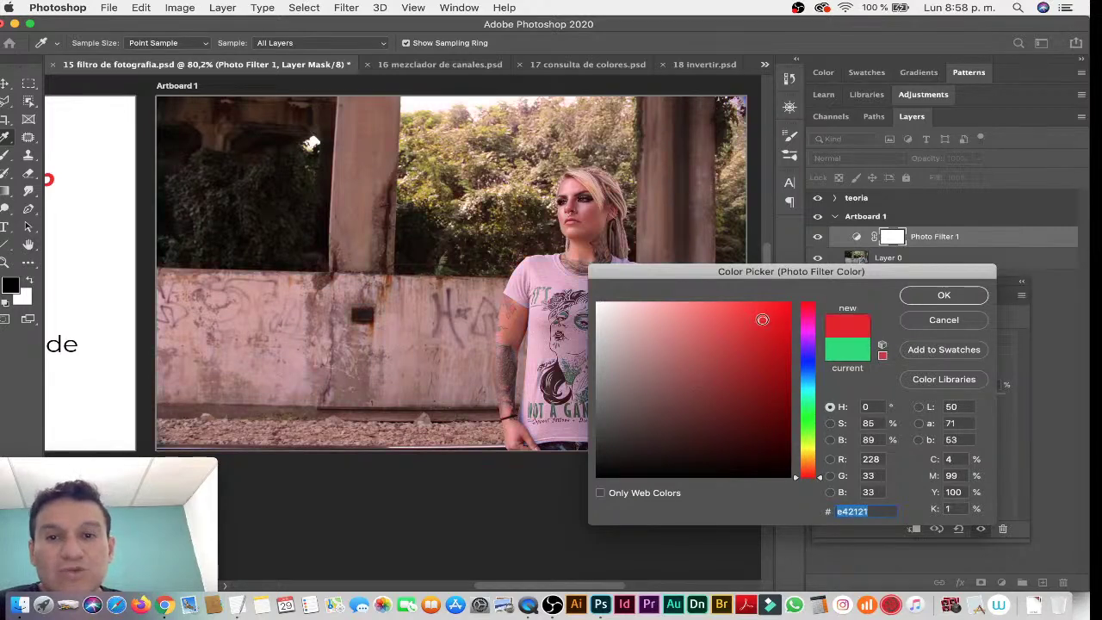
key("super+z")
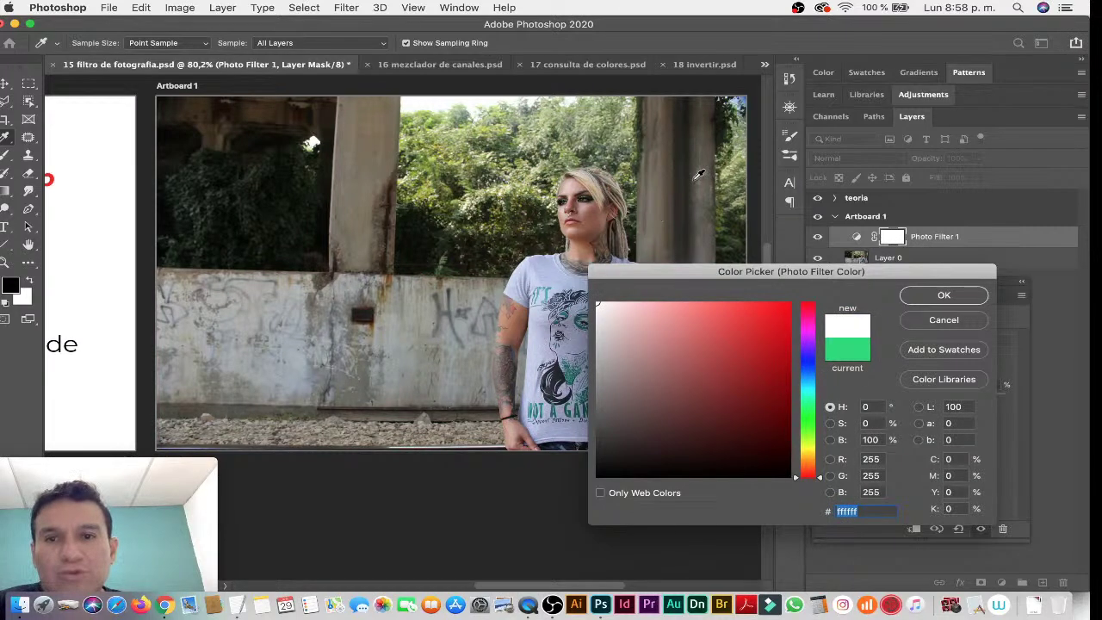
left_click(942, 320)
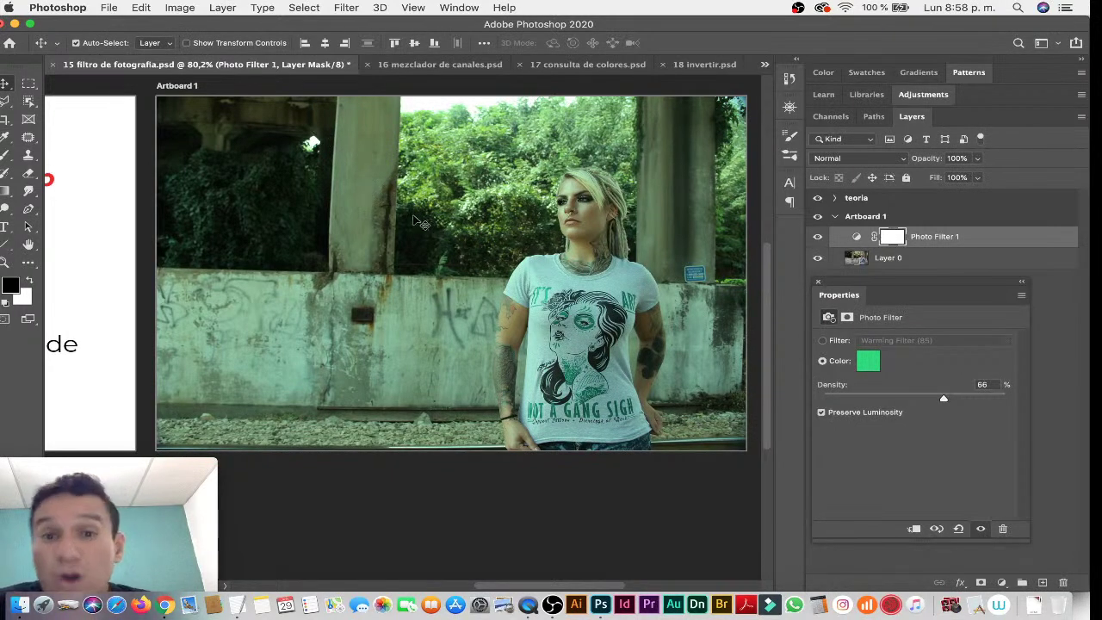
Close the photo filter document without saving its changes.
key("ctrl+s")
key("ctrl+w")
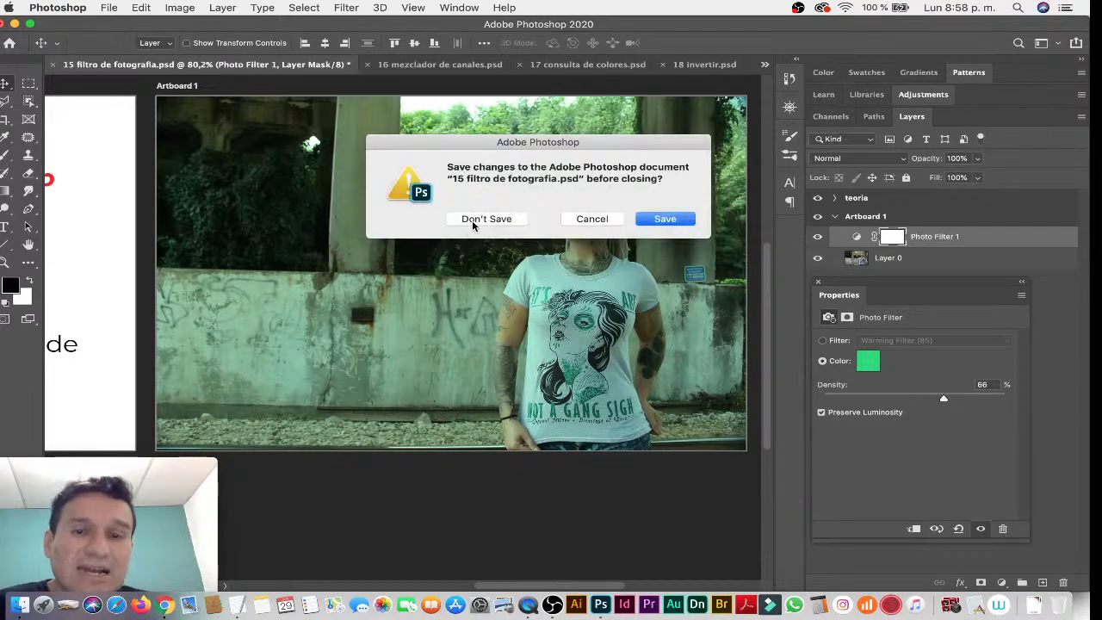
left_click(472, 221)
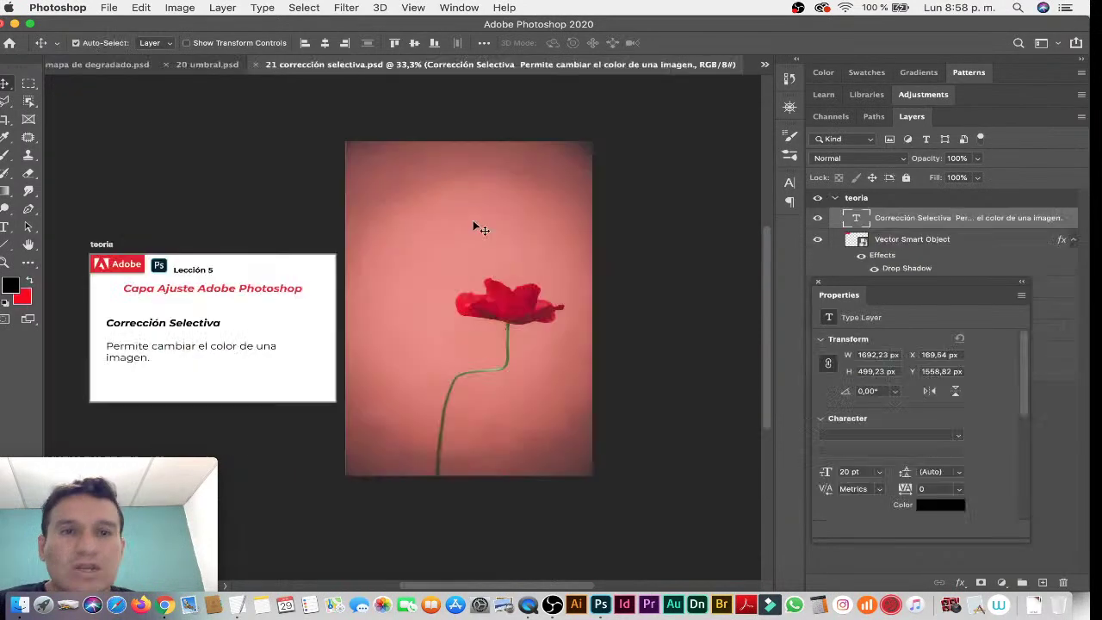
Switch to 16 mezclador de canales.psd, pan to the three-women photo, and collapse teoria.
left_click(765, 64)
left_click(826, 68)
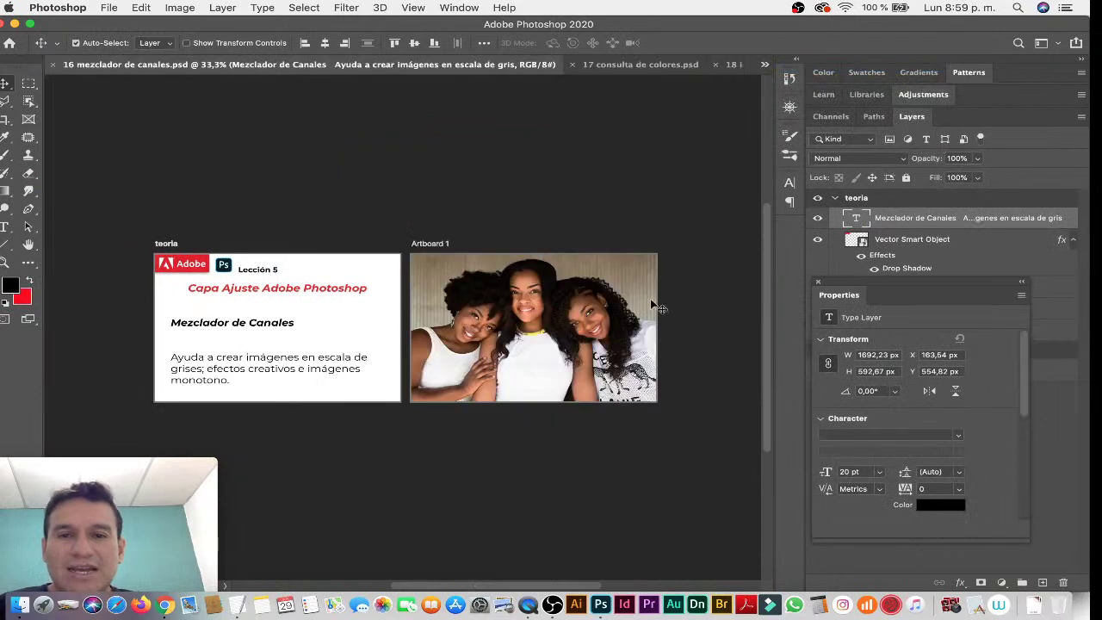
left_click_drag(557, 322, 536, 307)
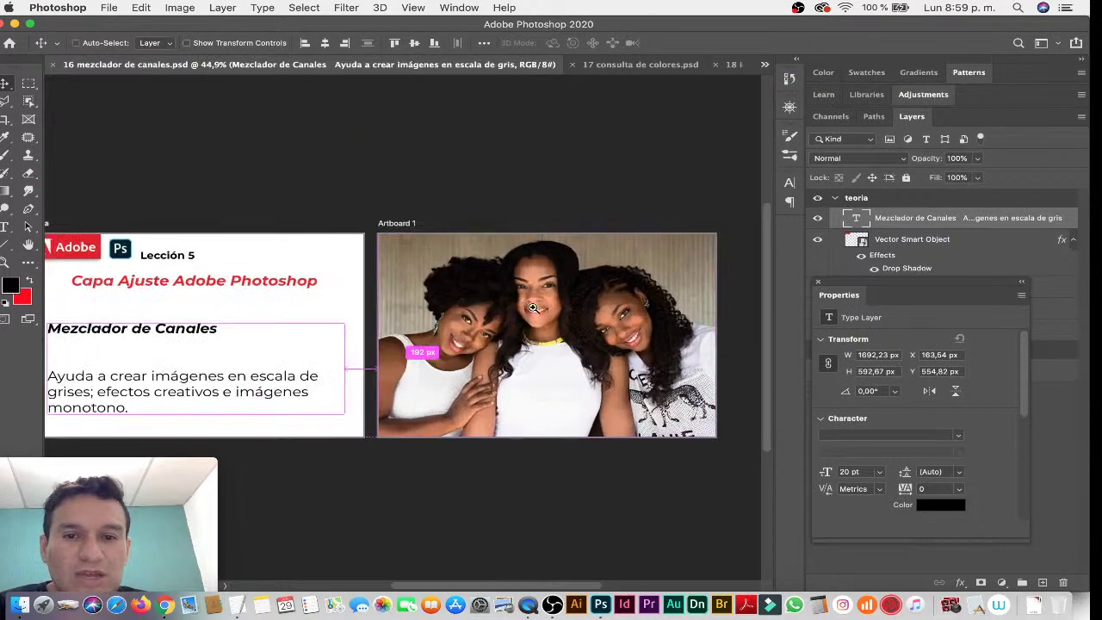
mouse_move(310, 315)
left_mouse_down()
mouse_move(492, 199)
mouse_move(455, 213)
left_mouse_up()
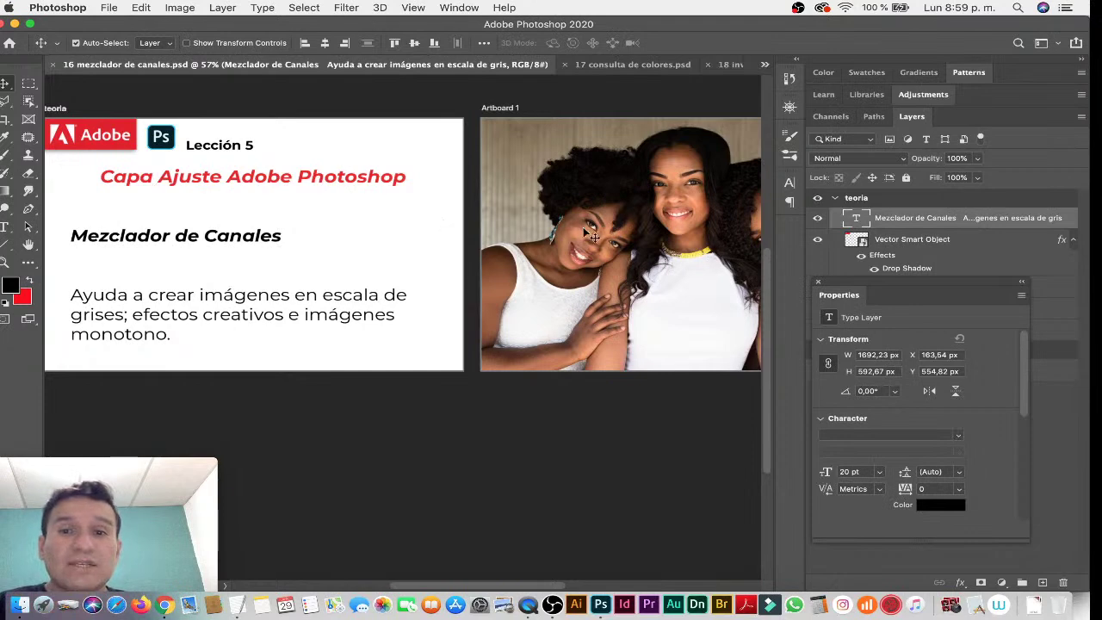
left_click_drag(606, 226, 448, 223)
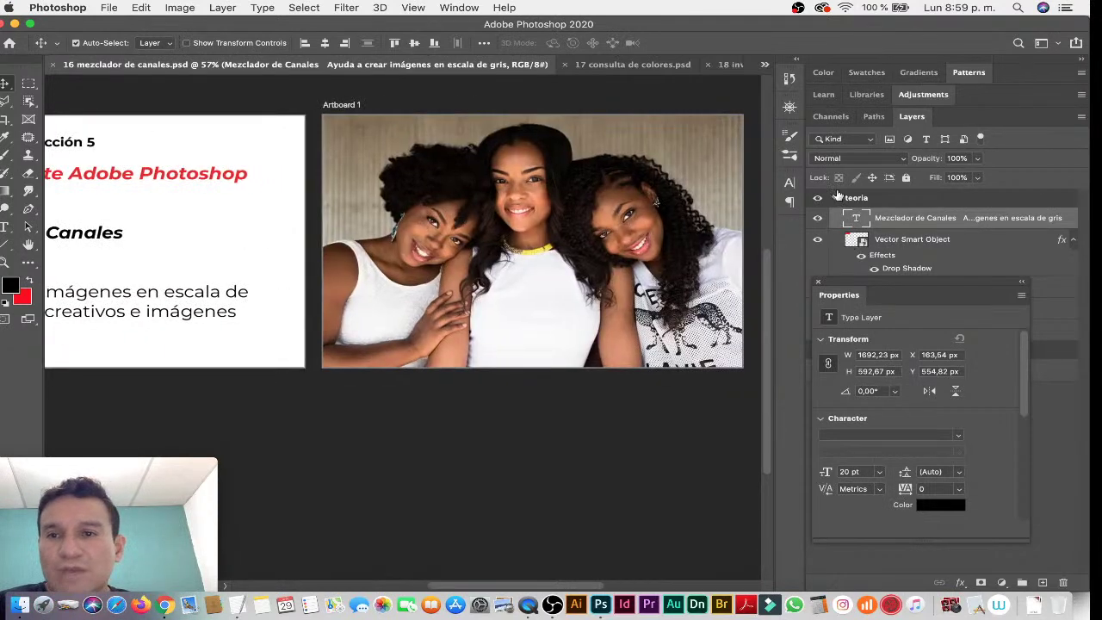
left_click(834, 197)
Add a Channel Mixer adjustment layer above Layer 0 and enlarge its Properties panel.
left_click(893, 240)
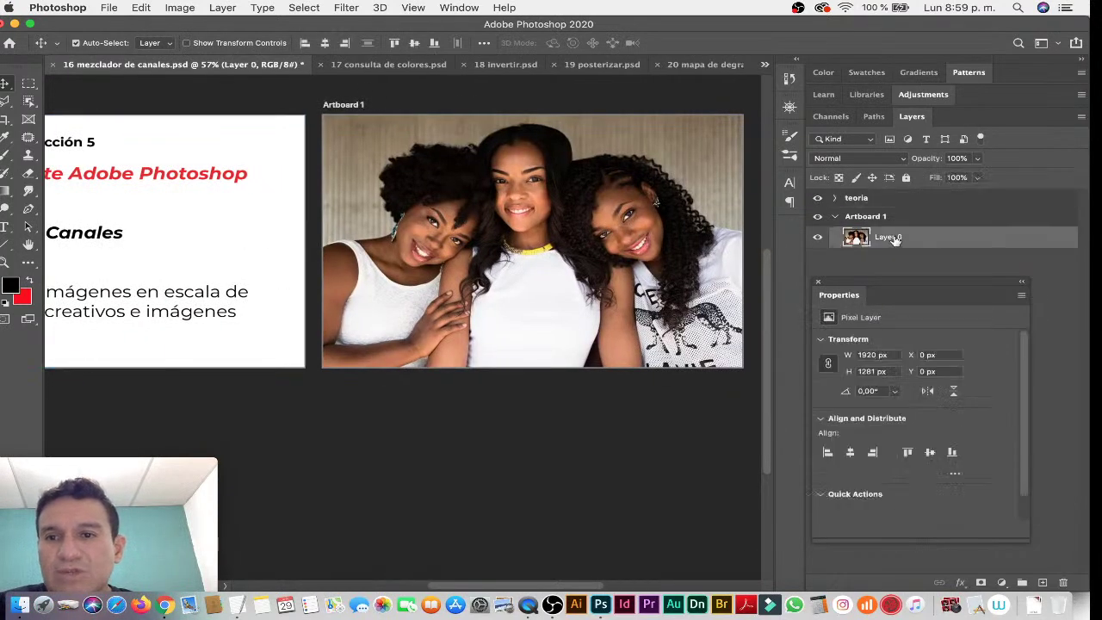
left_click(1002, 582)
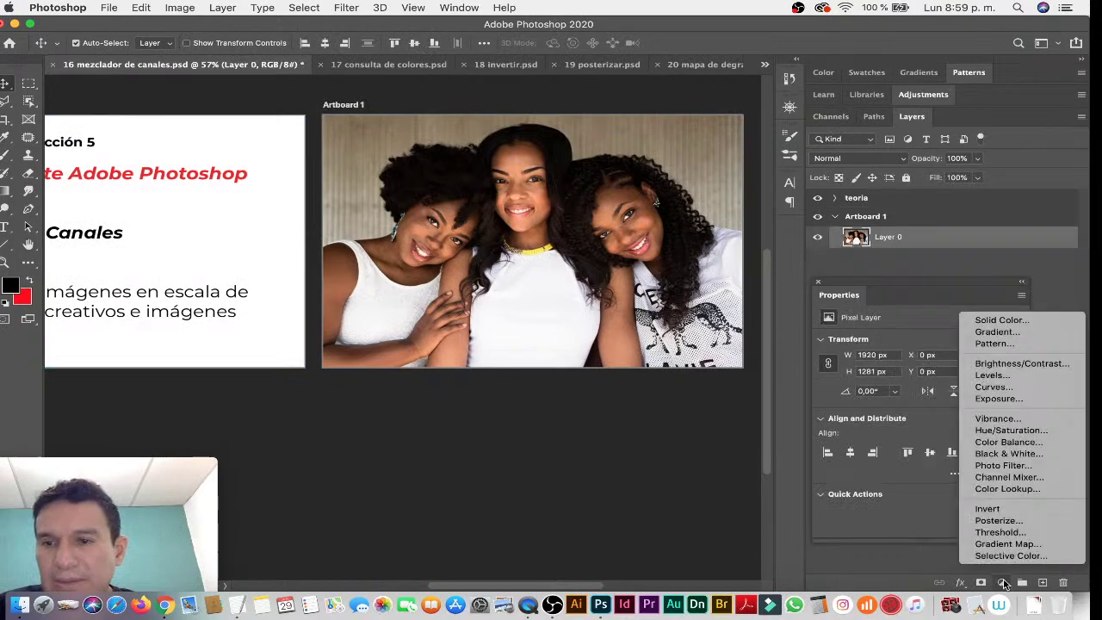
left_click(1033, 476)
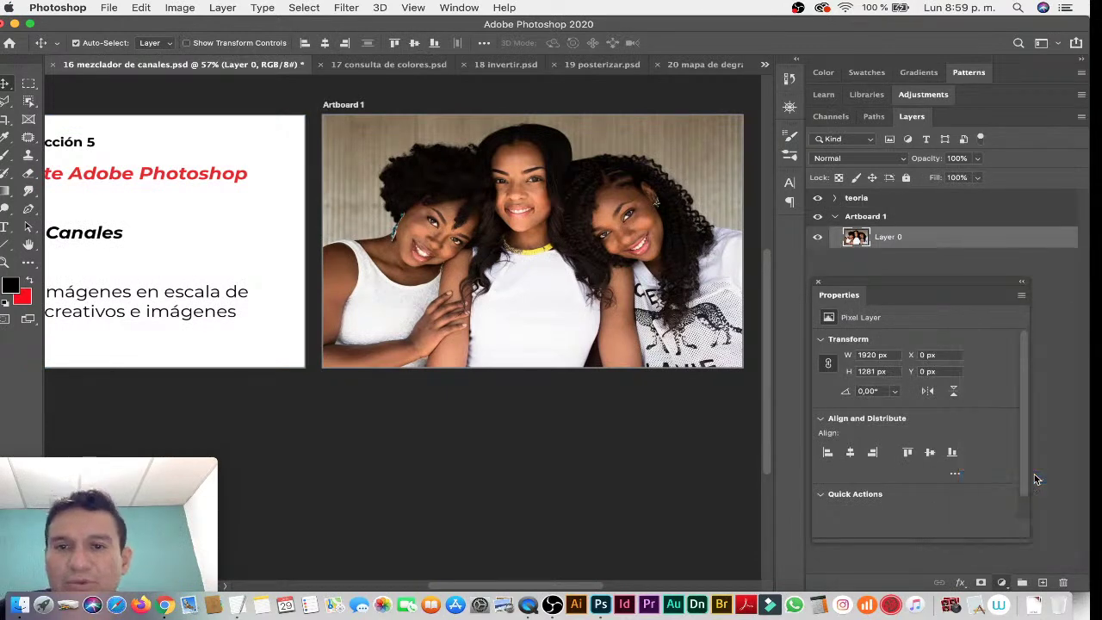
left_click_drag(879, 285, 872, 264)
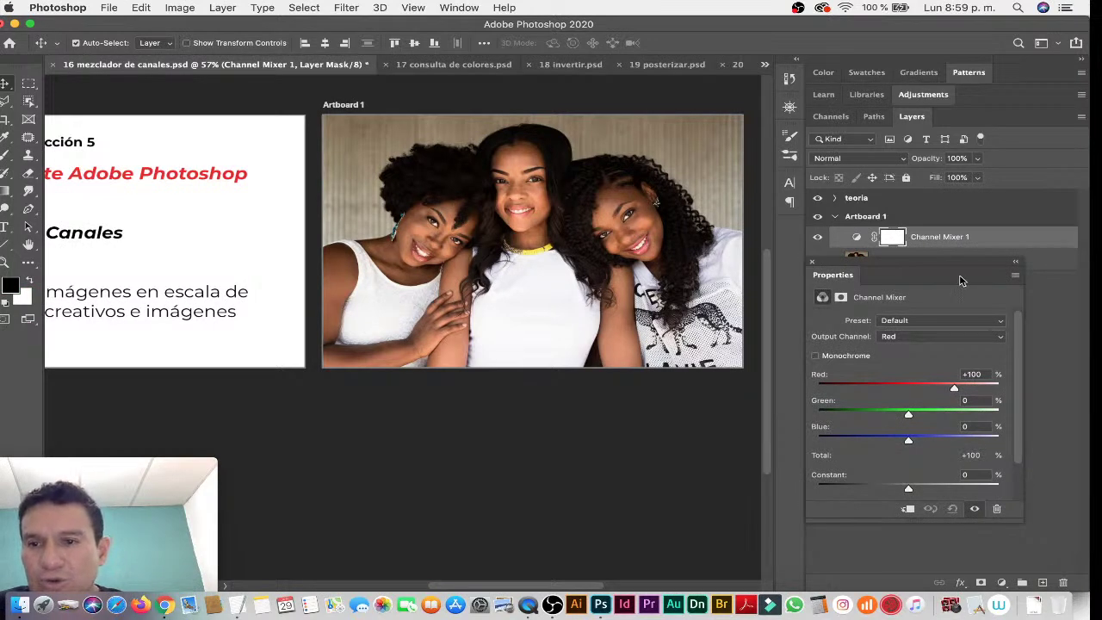
left_click_drag(961, 280, 955, 127)
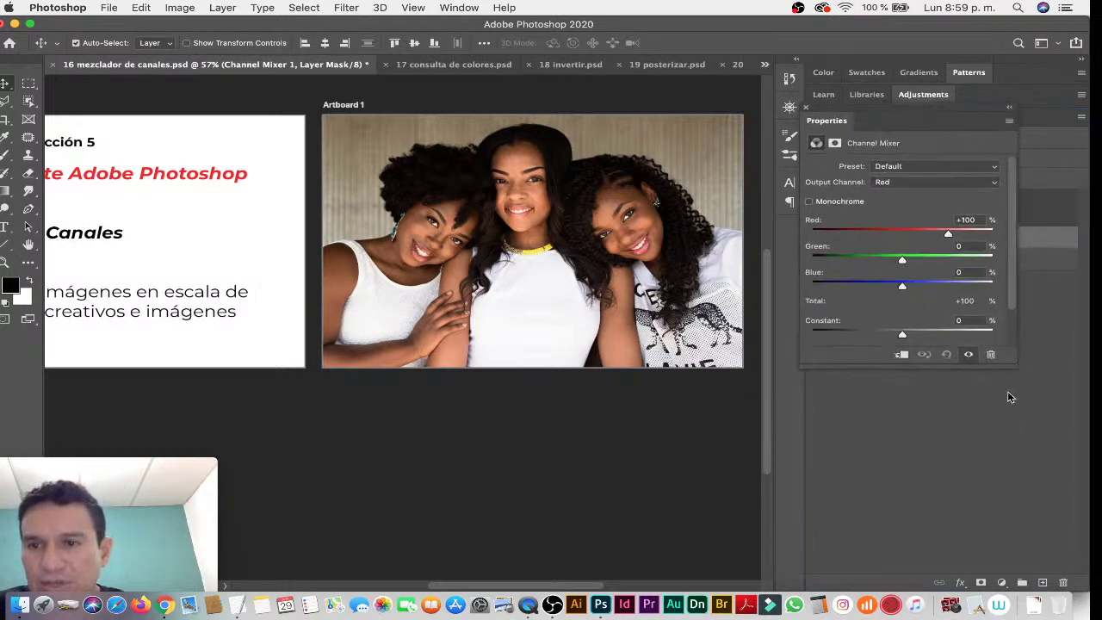
left_click_drag(1009, 366, 1039, 385)
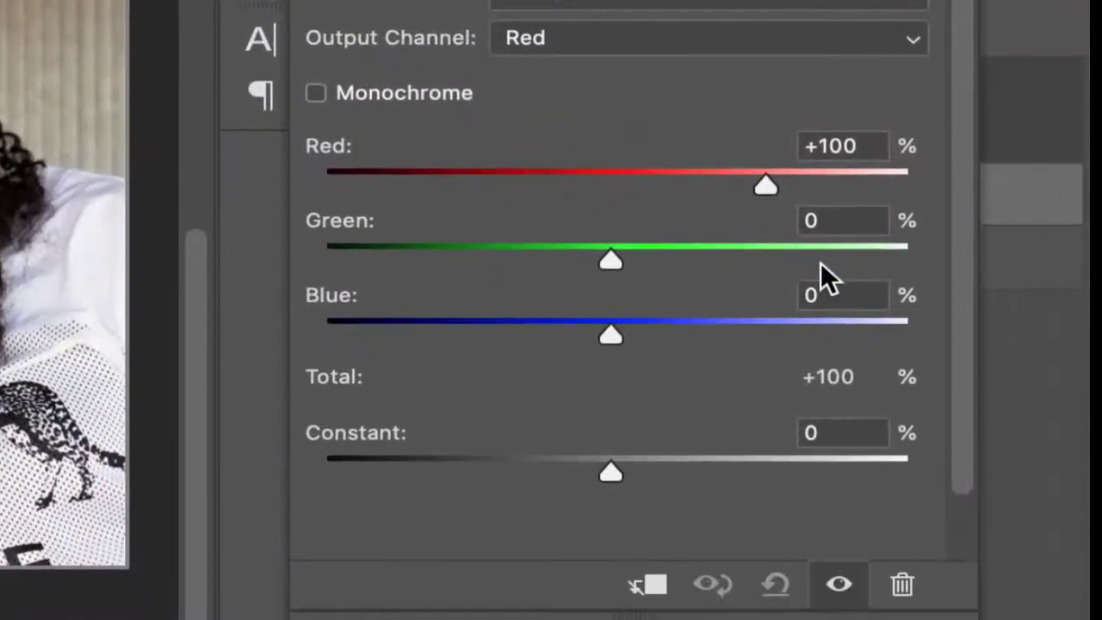
Set the Red output mix to Red +29, Green -5 and Blue +111.
left_click_drag(767, 188, 659, 191)
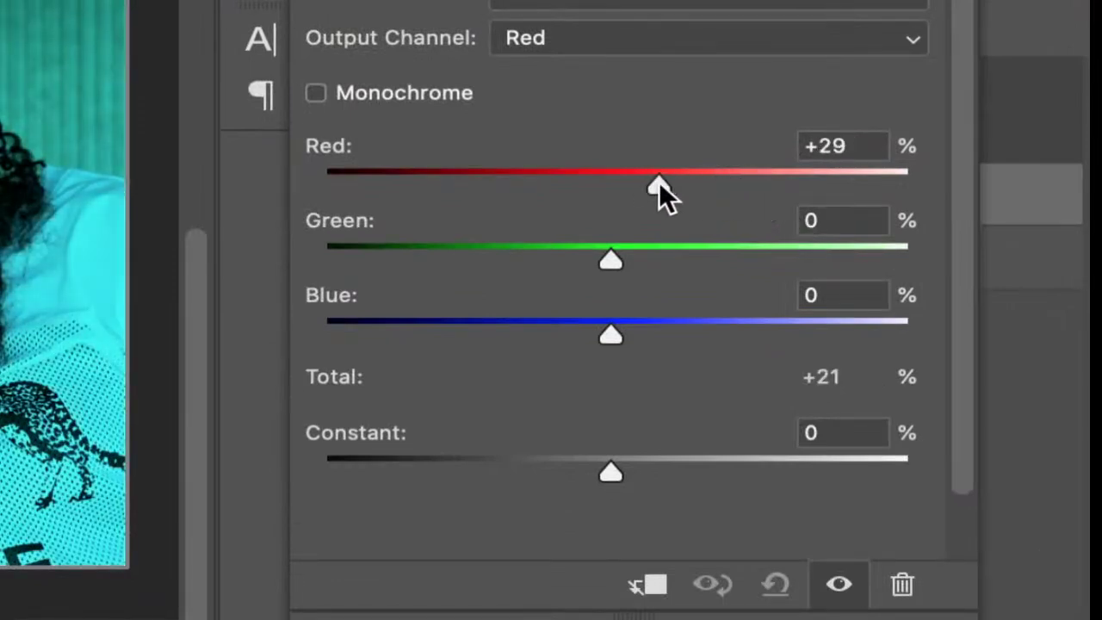
mouse_move(614, 251)
left_mouse_down()
mouse_move(546, 256)
mouse_move(607, 255)
left_mouse_up()
left_click_drag(610, 337, 780, 334)
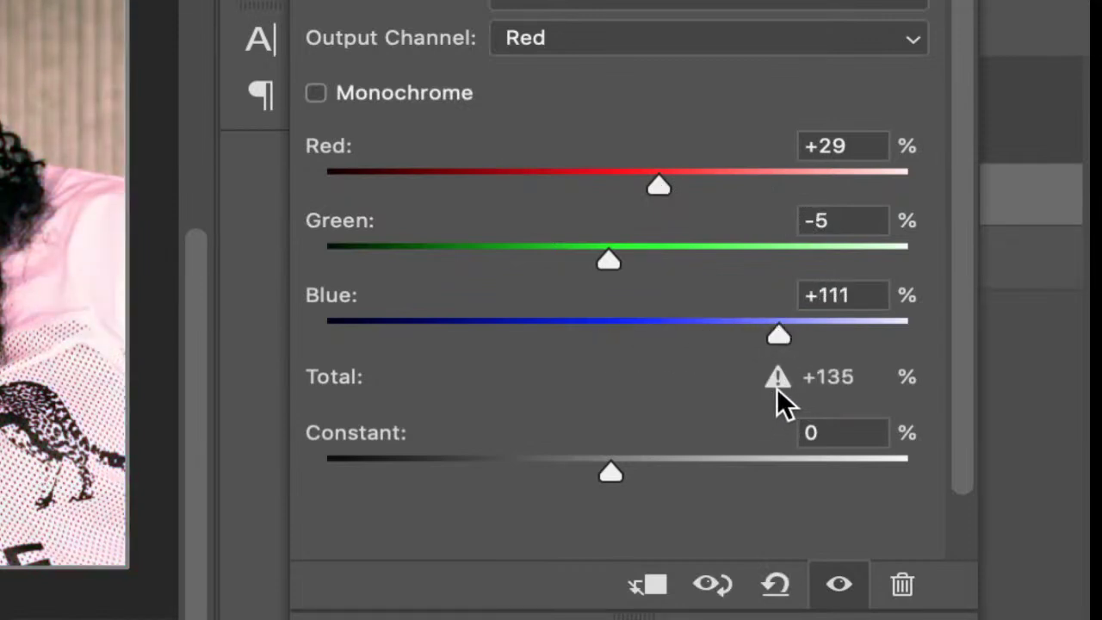
mouse_move(776, 377)
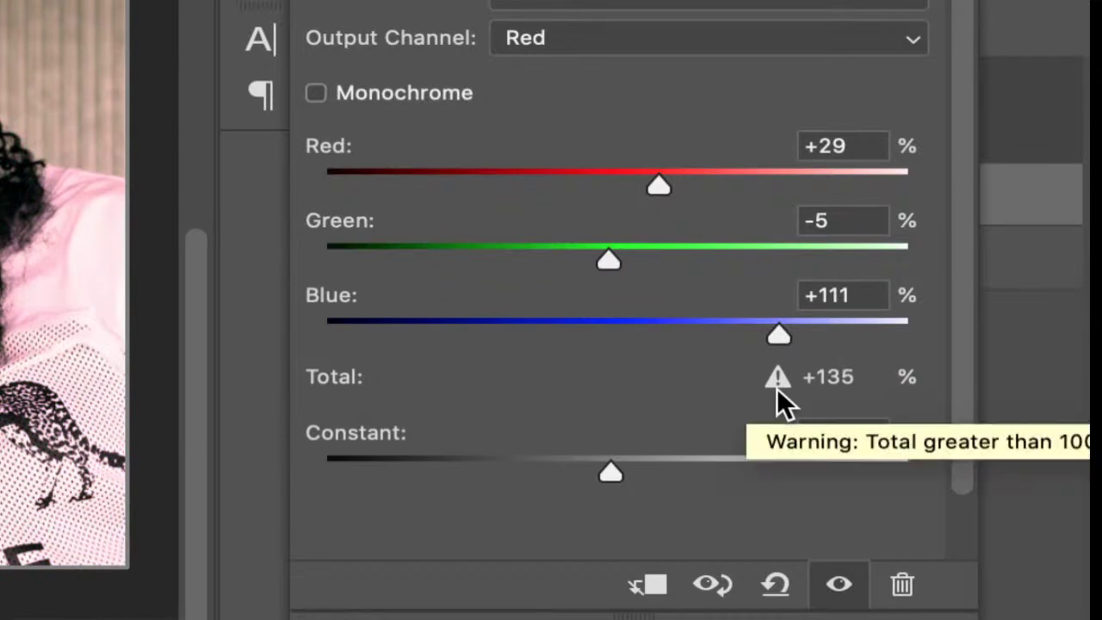
Undo the Blue +111 change and raise Blue again by a smaller amount.
key("ctrl+z")
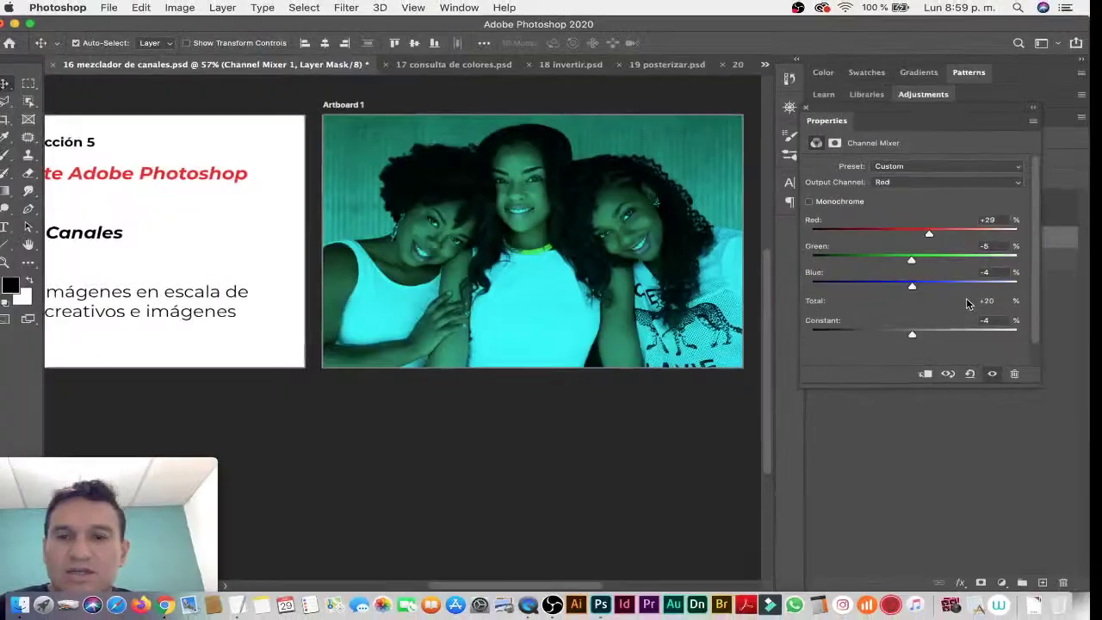
scroll(651, 220, "up", 2)
scroll(608, 264, "up", 2)
scroll(585, 293, "up", 2)
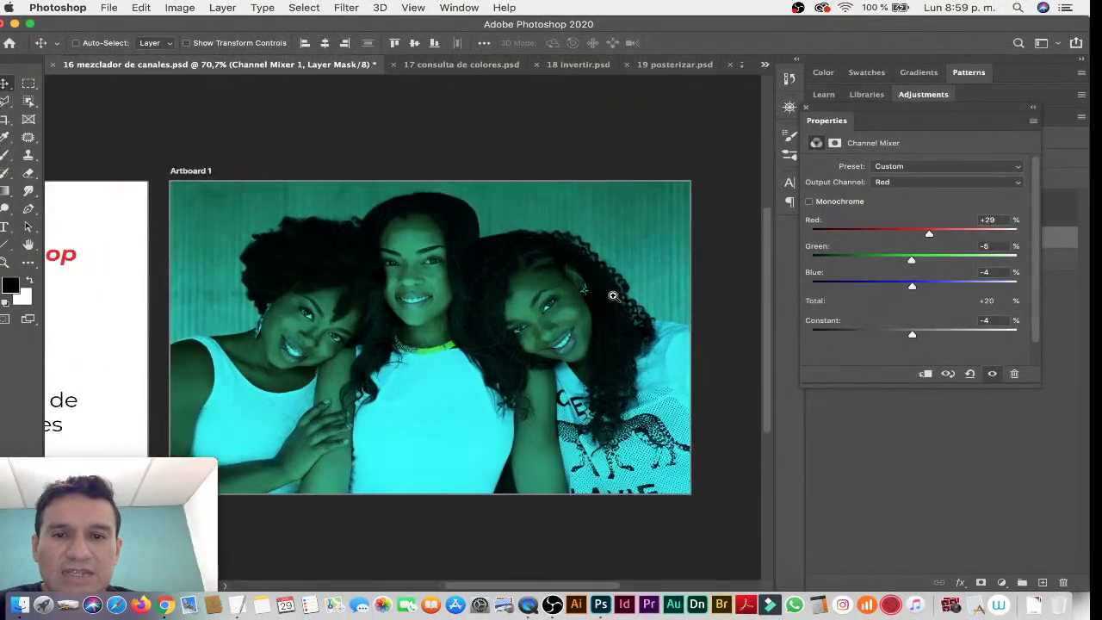
scroll(612, 292, "up", 1)
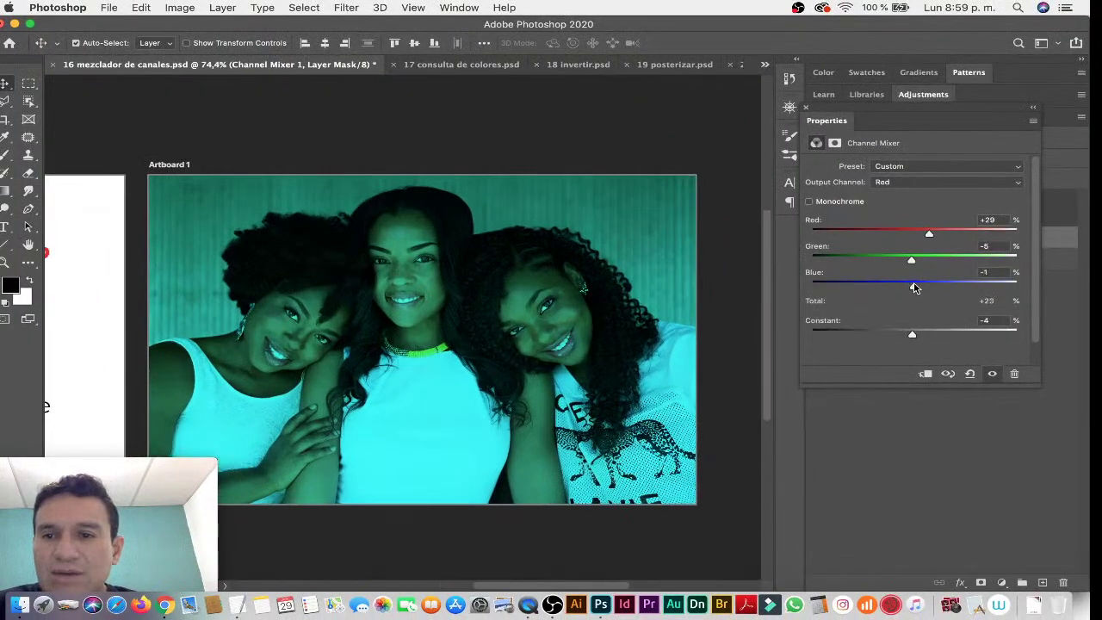
left_click_drag(914, 288, 940, 287)
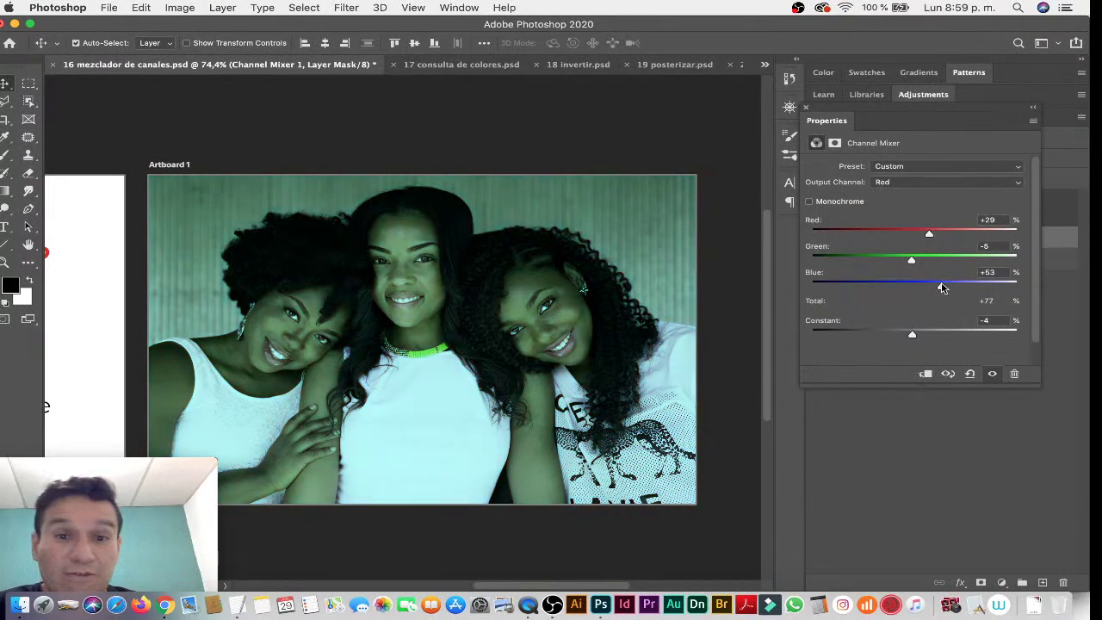
Apply the Black & White with Red Filter preset and close the channel-mixer document.
left_click(902, 172)
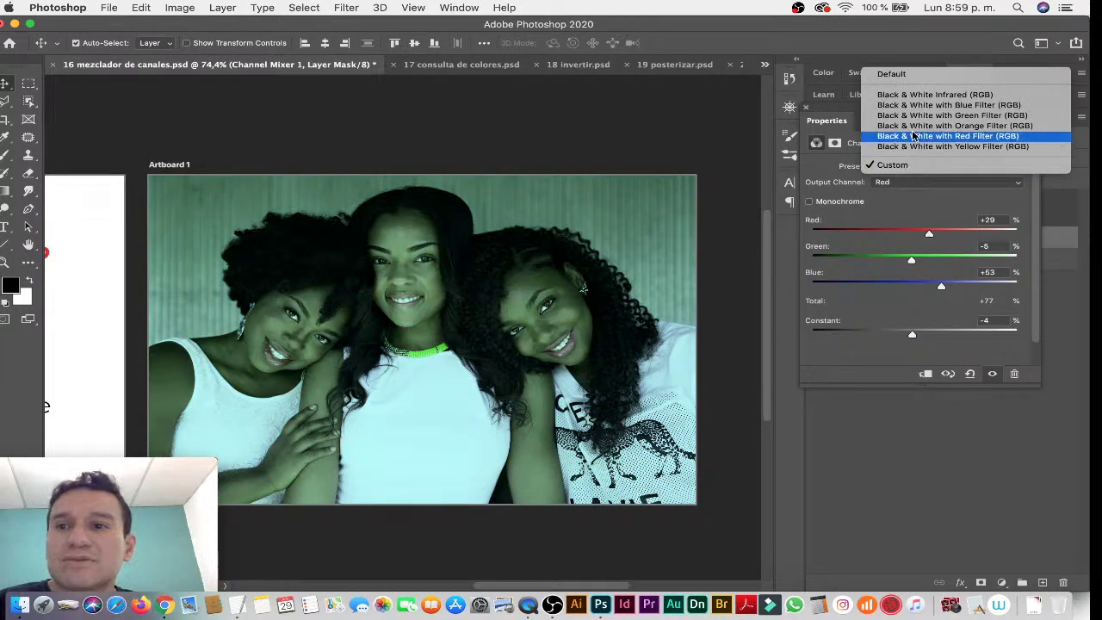
left_click(914, 135)
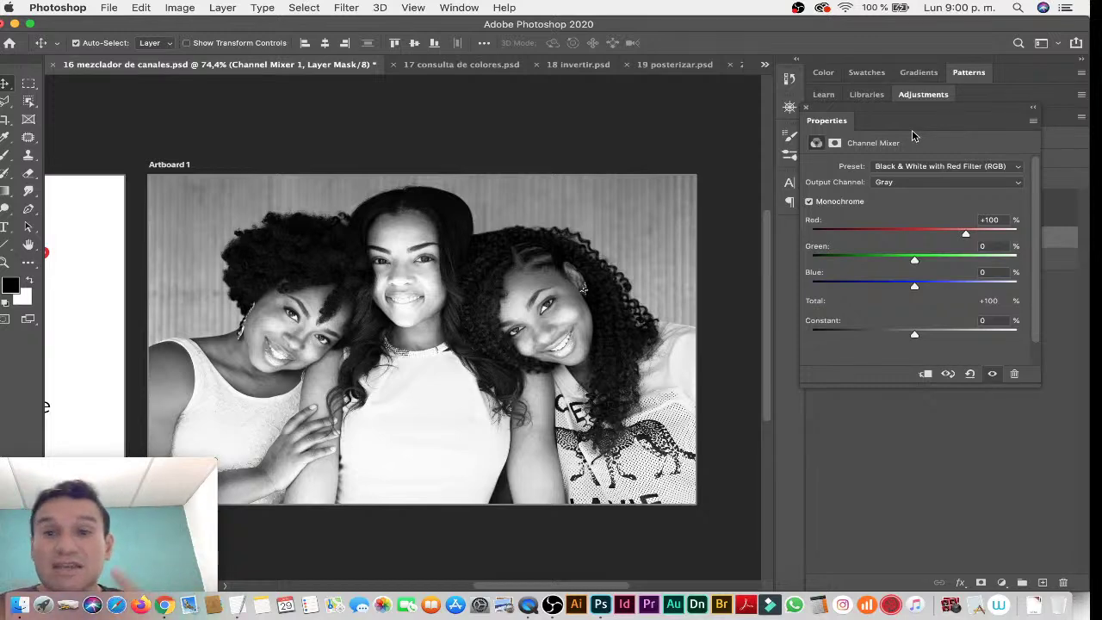
left_click(54, 64)
Discard changes and switch to the 17 consulta de colores document showing the bride photo.
left_click(470, 222)
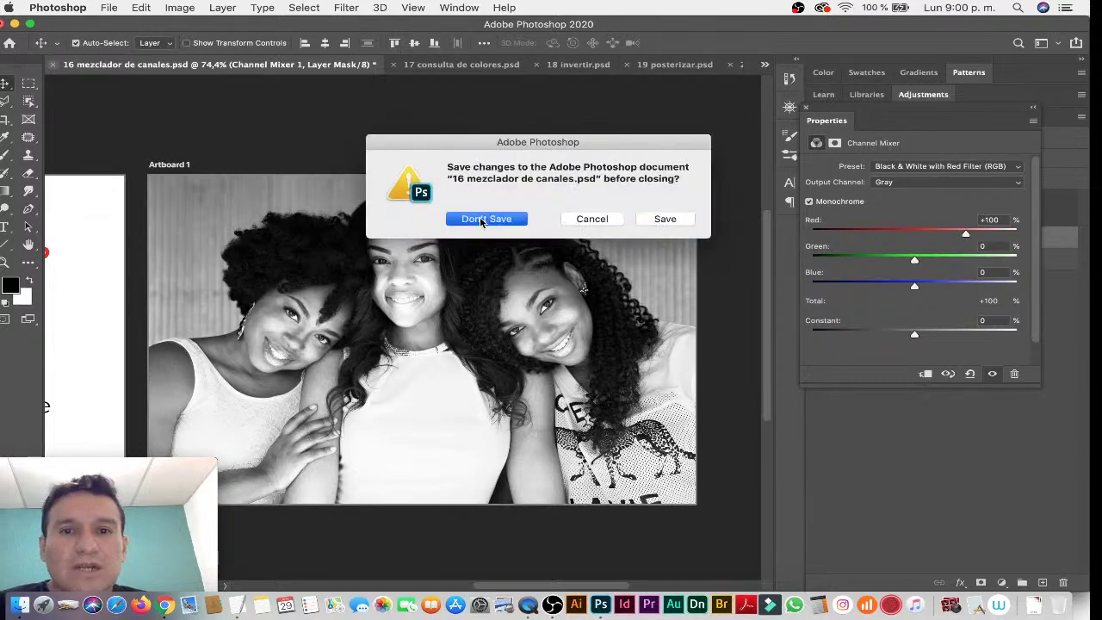
left_click(763, 67)
left_click(827, 69)
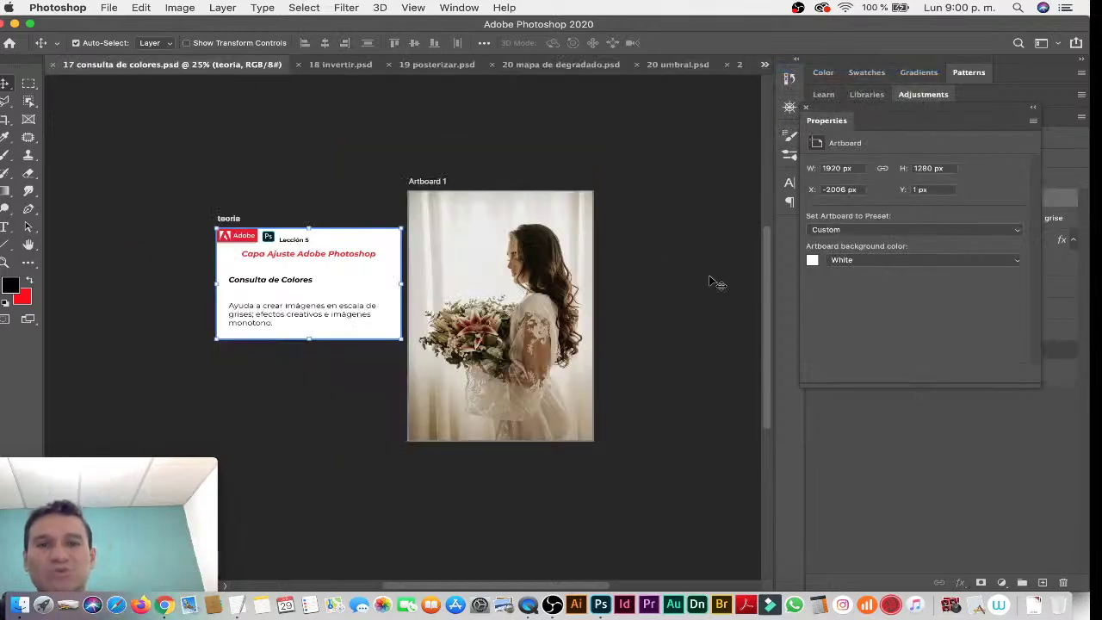
mouse_move(244, 296)
left_mouse_down()
mouse_move(307, 298)
mouse_move(216, 301)
left_mouse_up()
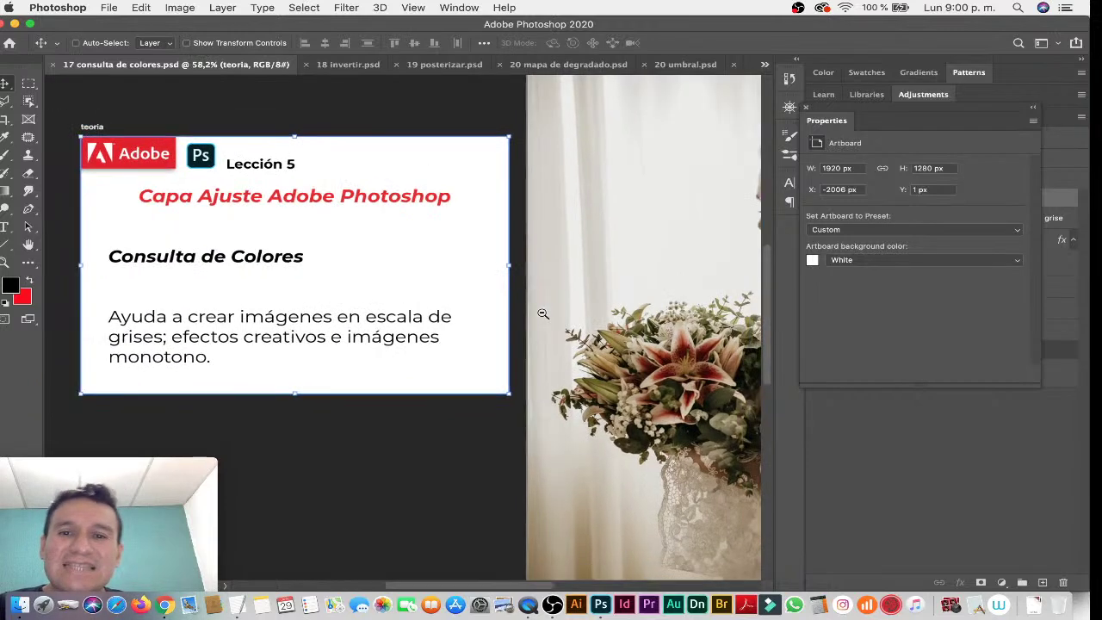
left_click_drag(543, 313, 496, 271)
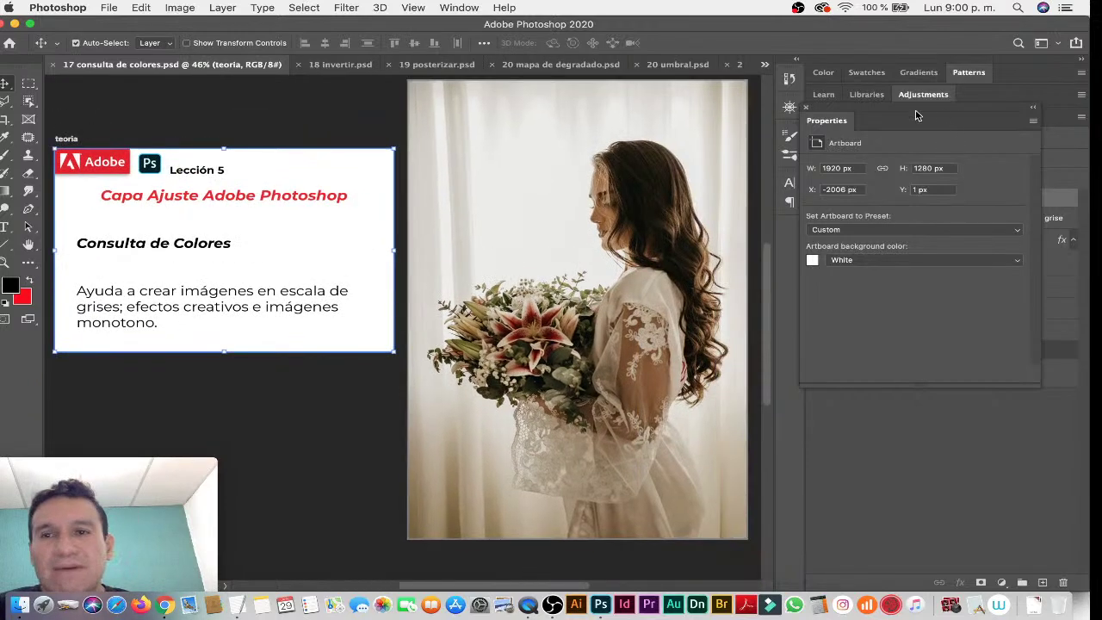
Collapse the teoria artboard group and select Layer 1, the bride photo.
left_click_drag(918, 115, 932, 389)
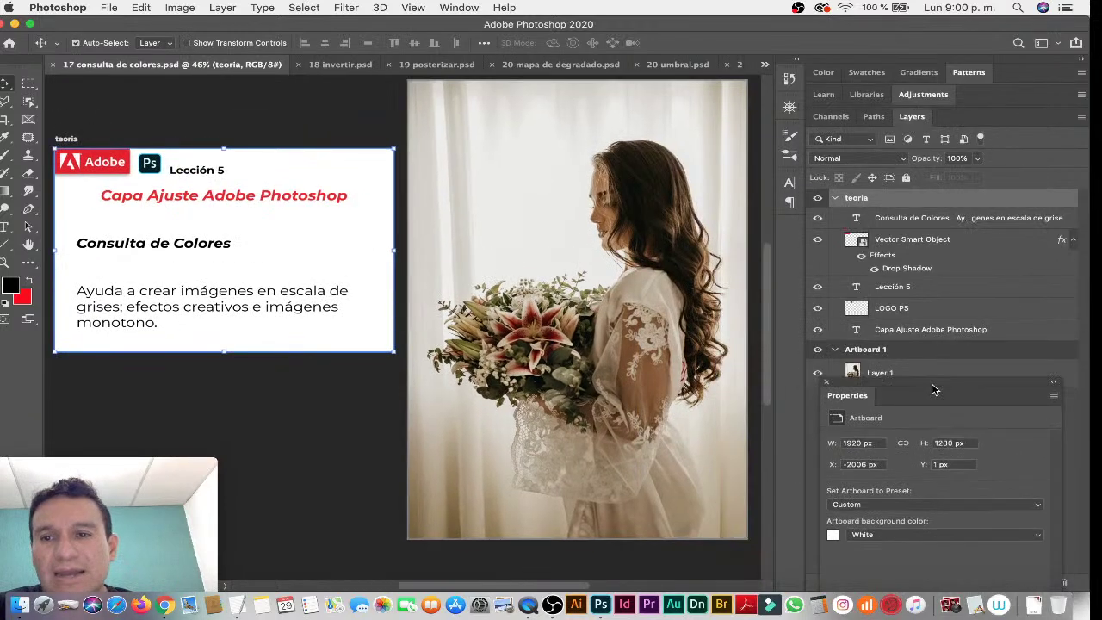
left_click(835, 198)
left_click(879, 241)
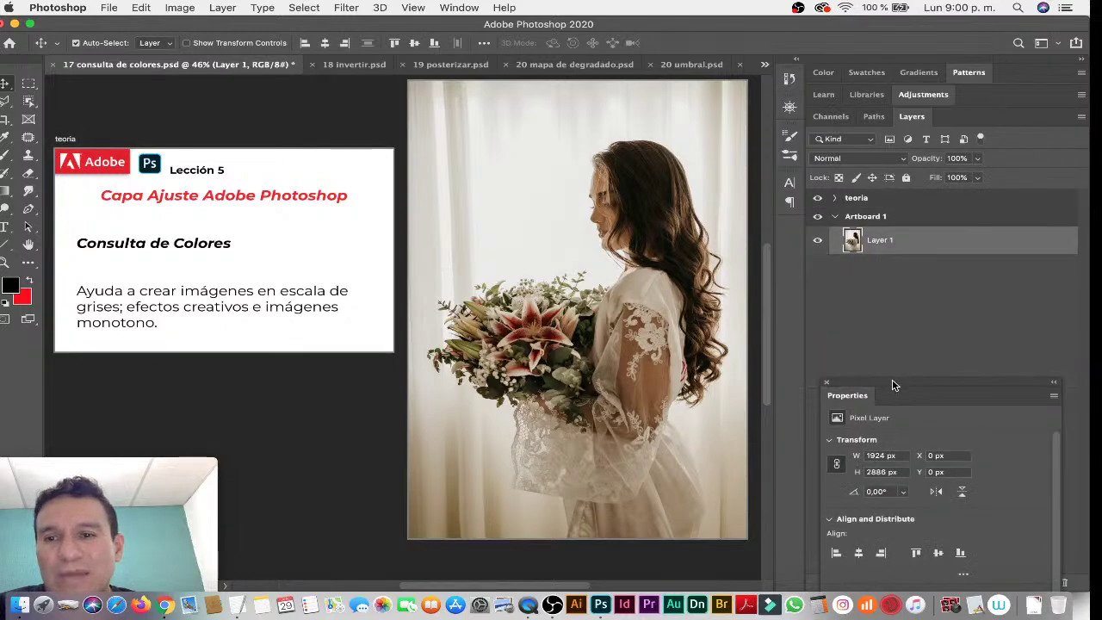
left_click_drag(892, 385, 897, 269)
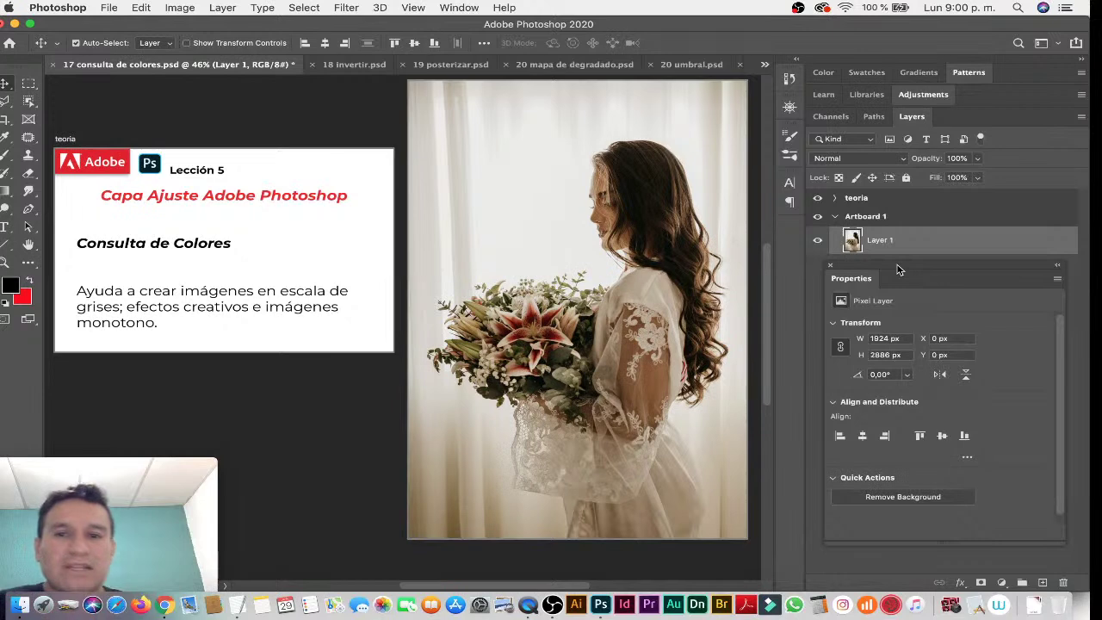
Add a Color Lookup layer, trying TensionGreen, TealOrangePlusContrast and Soft_Warming LUTs.
left_click(1000, 583)
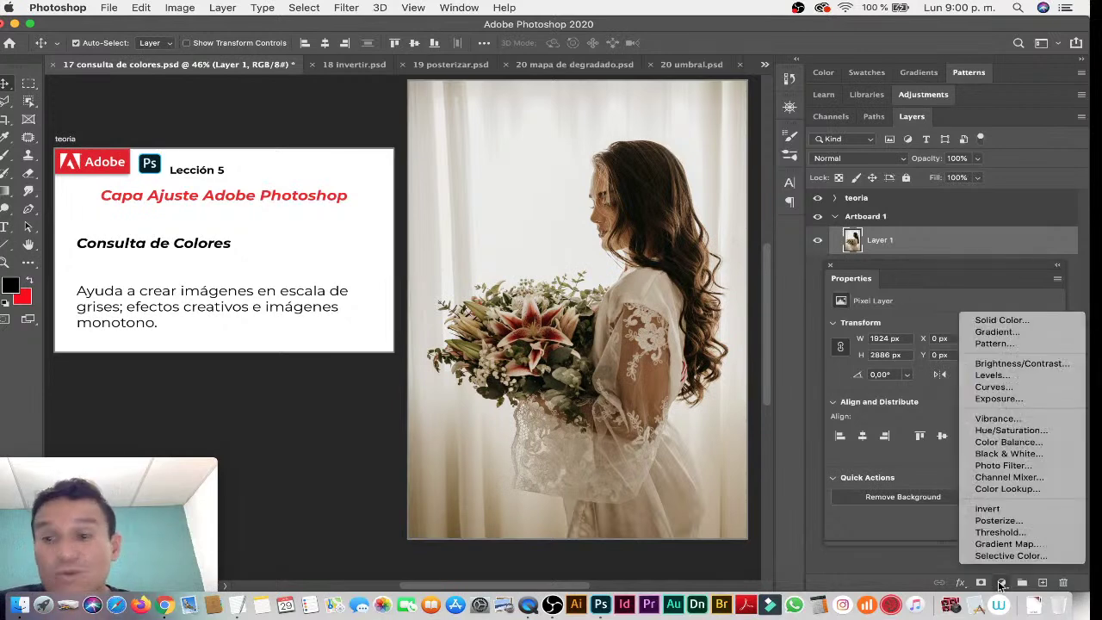
left_click(1024, 489)
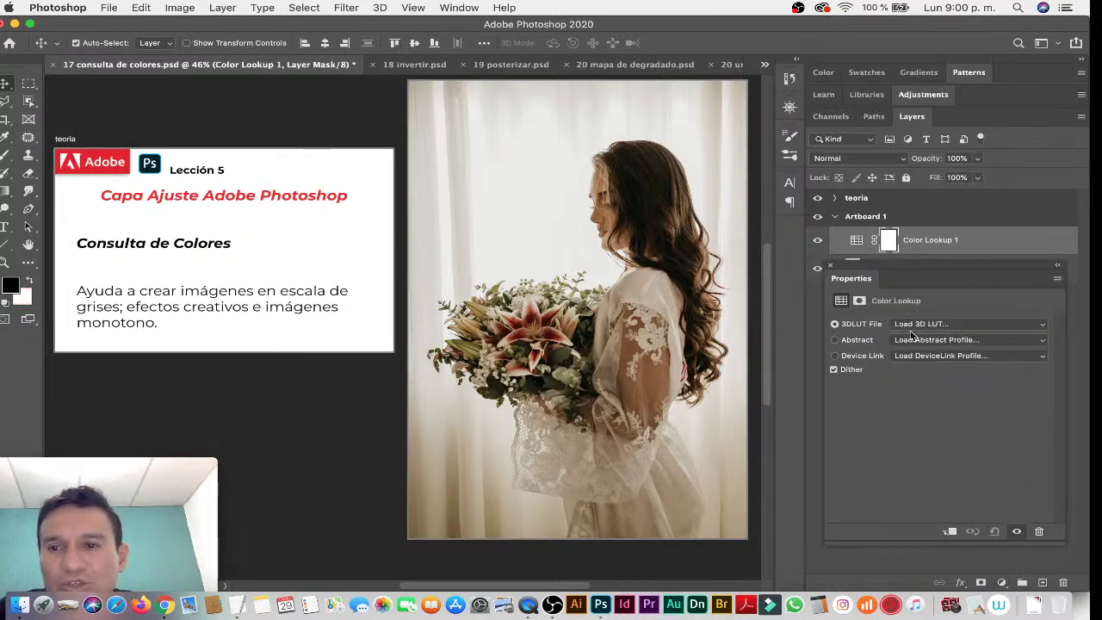
left_click(929, 322)
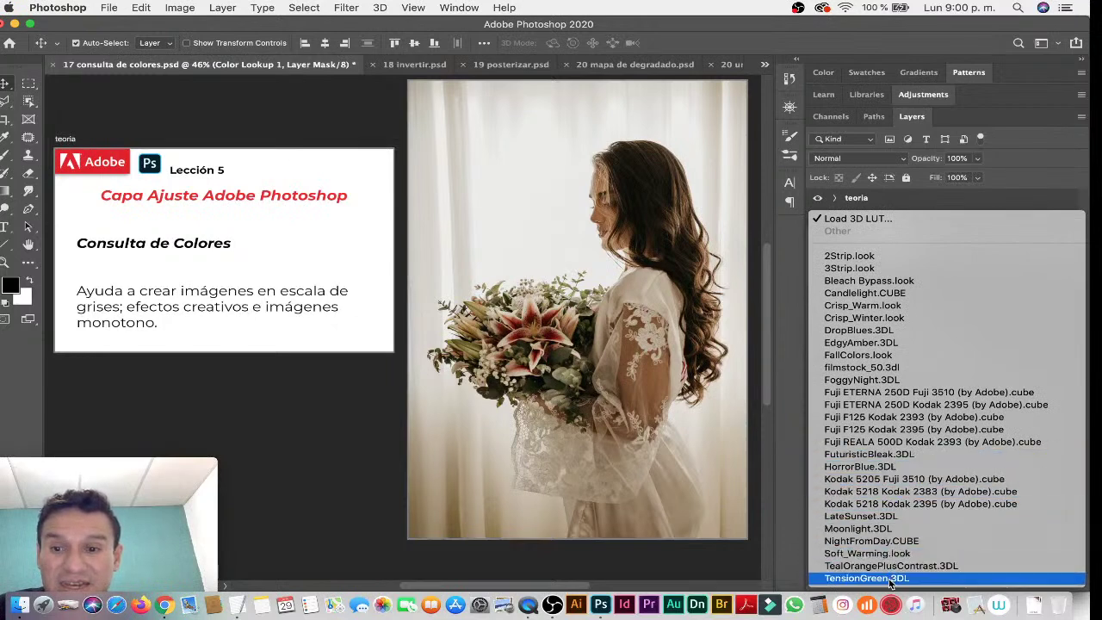
left_click(891, 578)
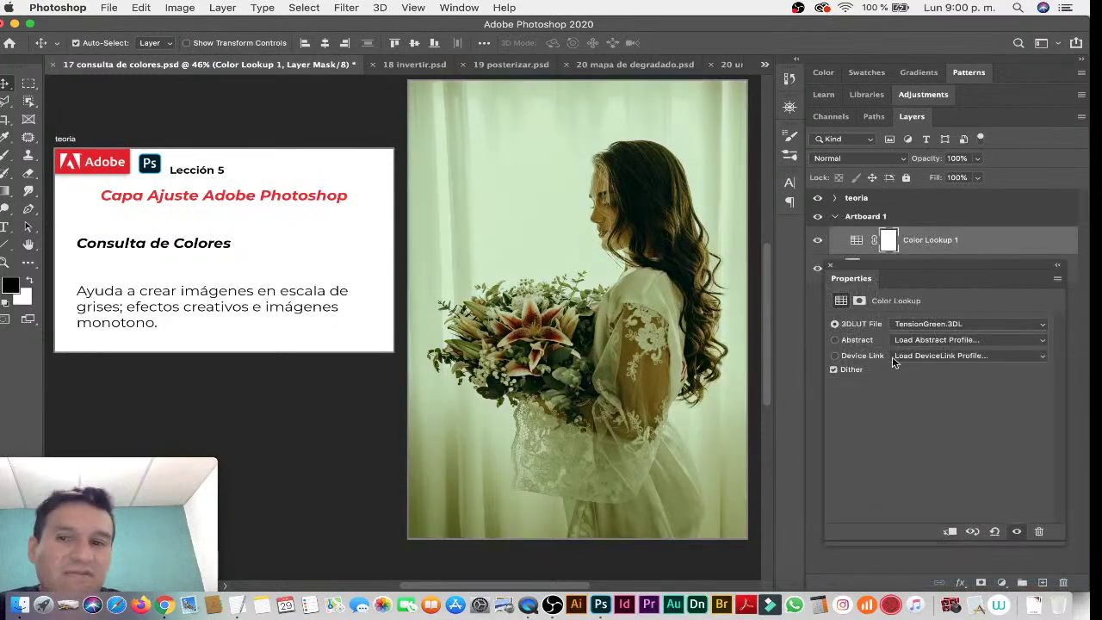
left_click(919, 323)
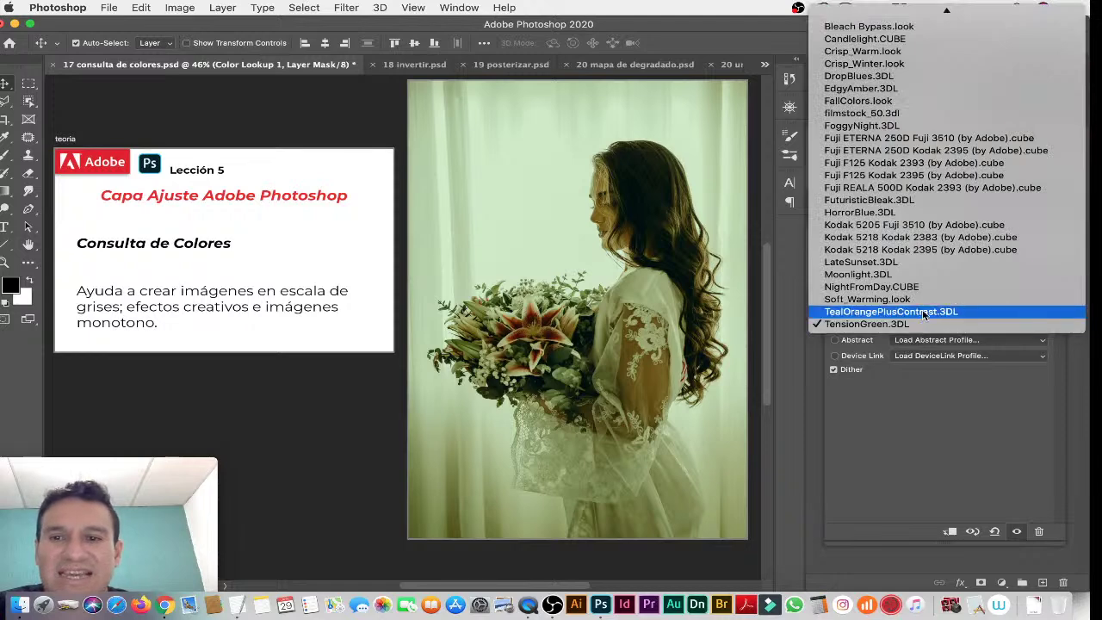
left_click(922, 312)
left_click(918, 326)
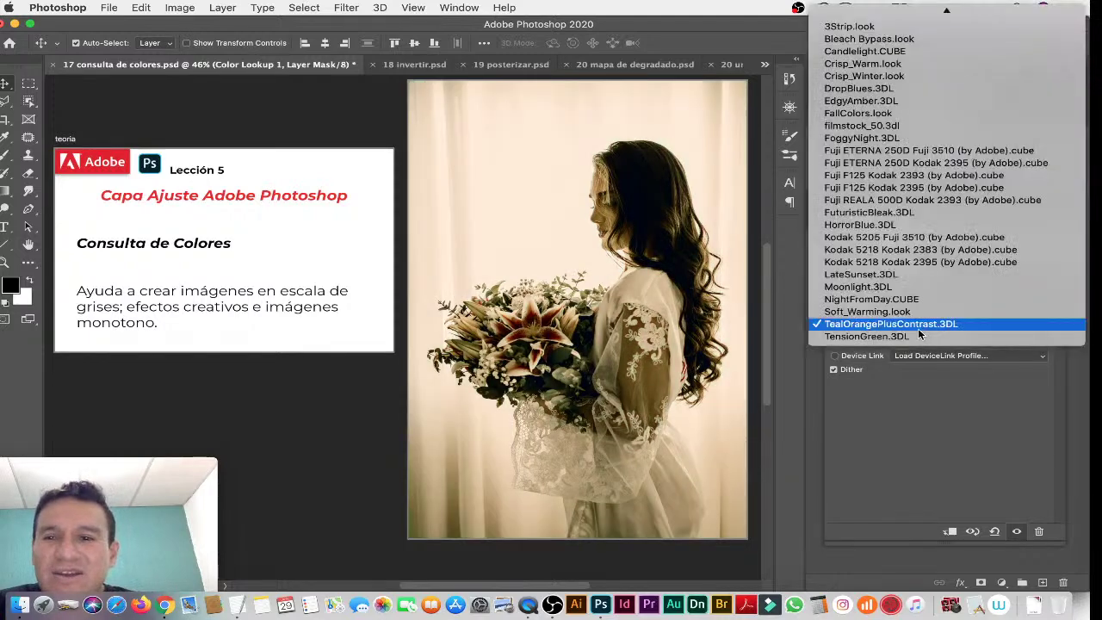
left_click(924, 311)
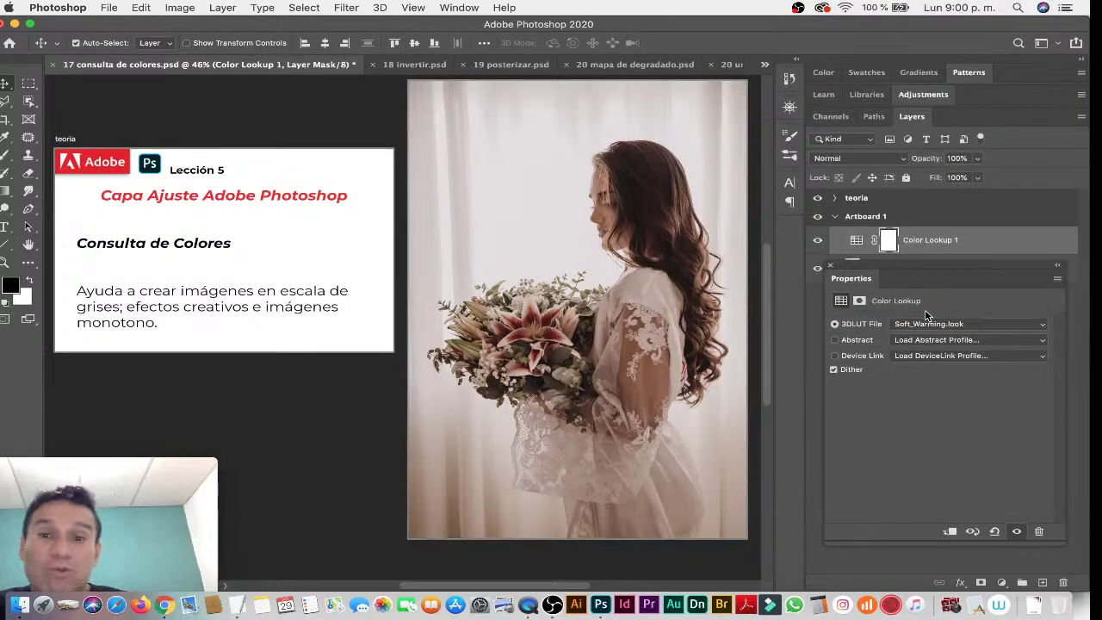
Settle on NightFromDay.CUBE with Normal blend mode, then close the document with Cmd+W.
left_click(919, 324)
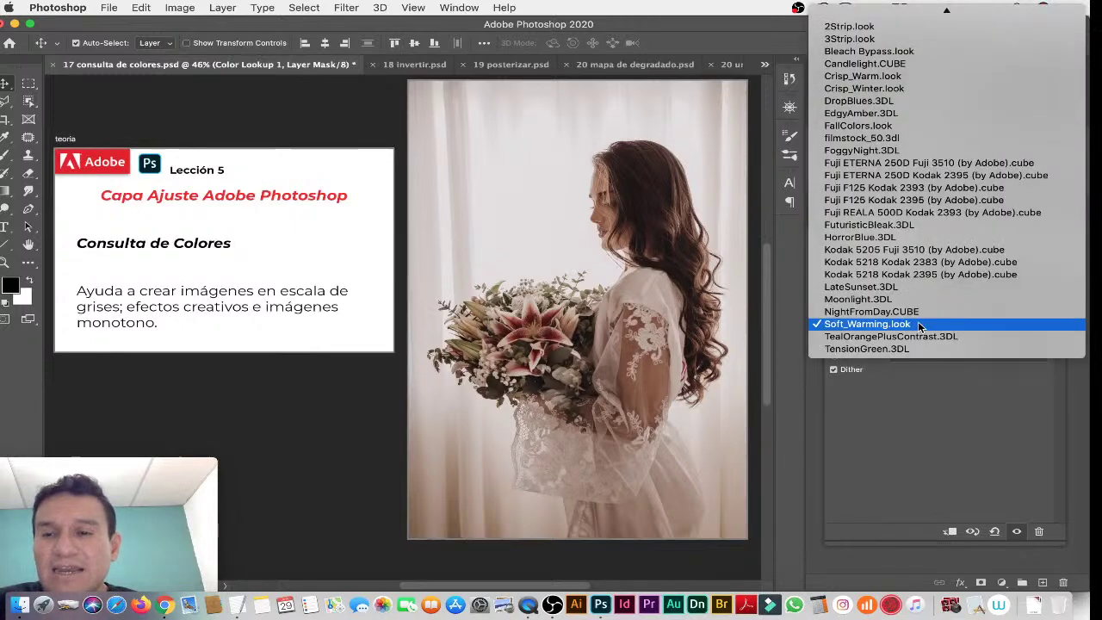
left_click(926, 313)
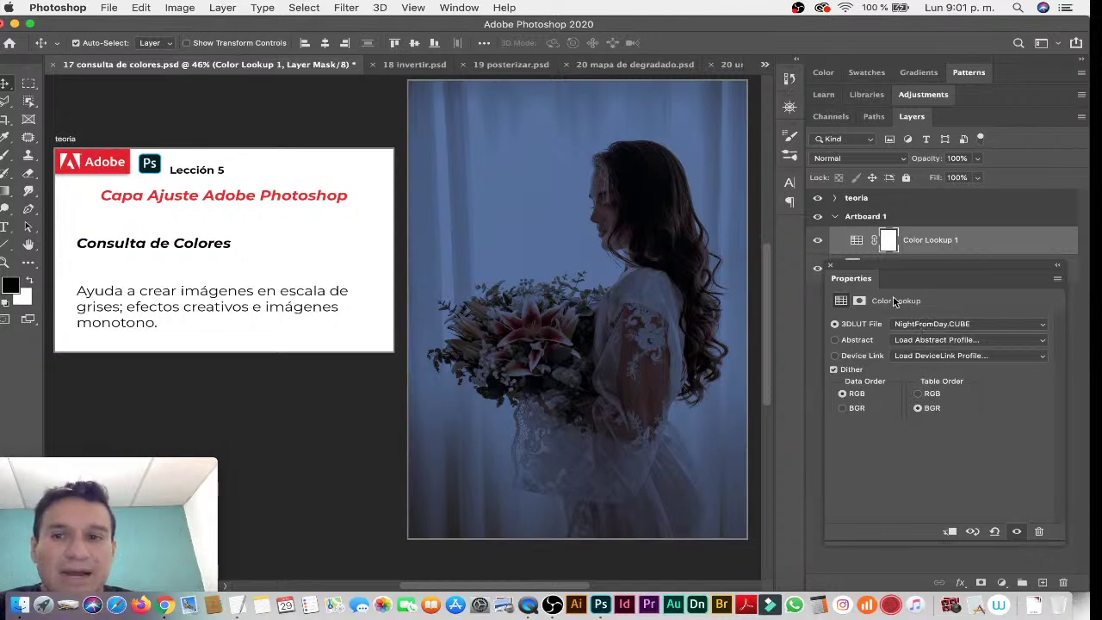
left_click(844, 159)
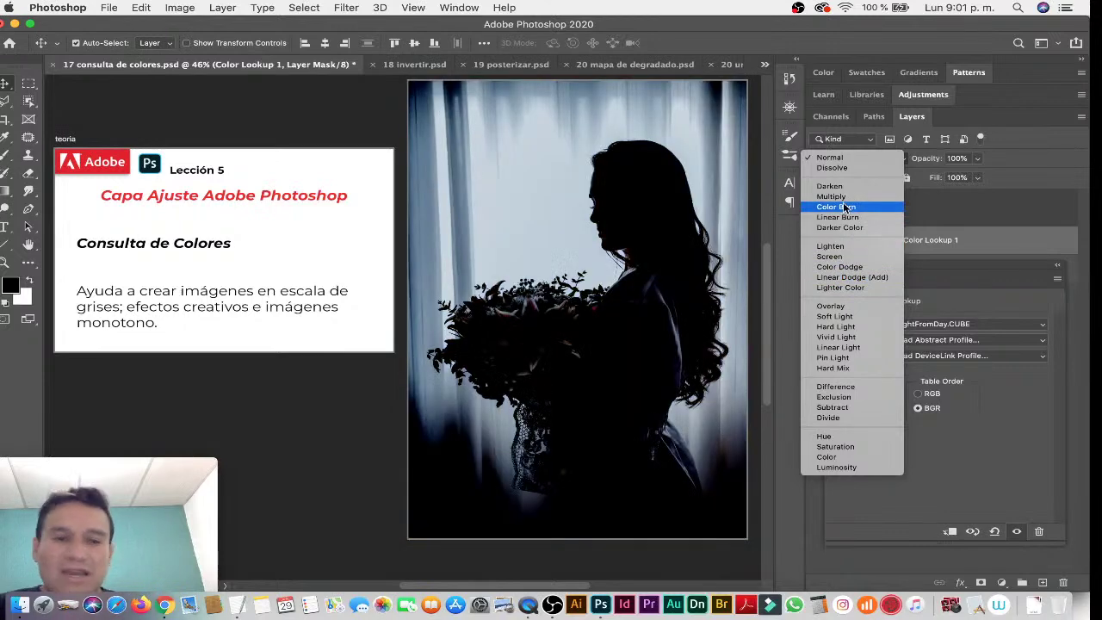
left_click(919, 467)
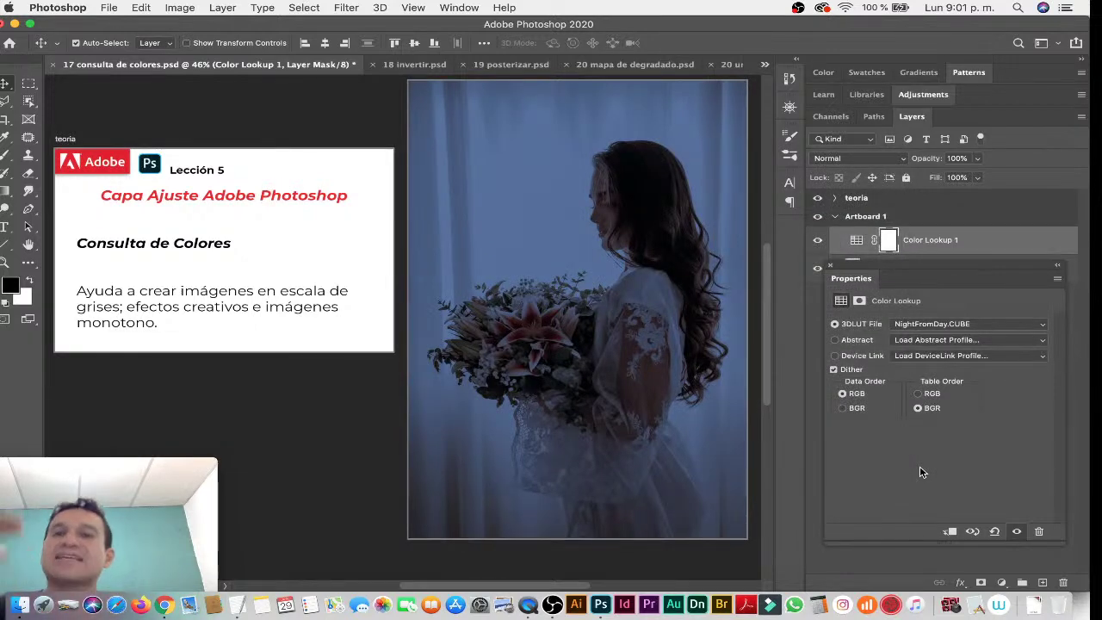
key("super+w")
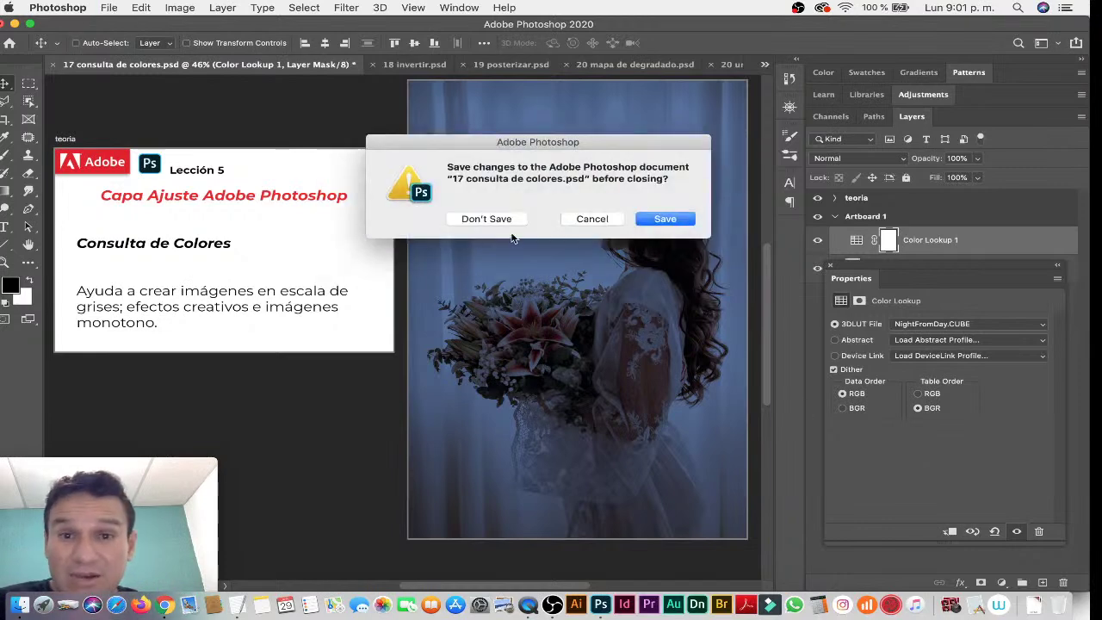
Close the bride document without saving and switch to 18 invertir.psd.
left_click(493, 220)
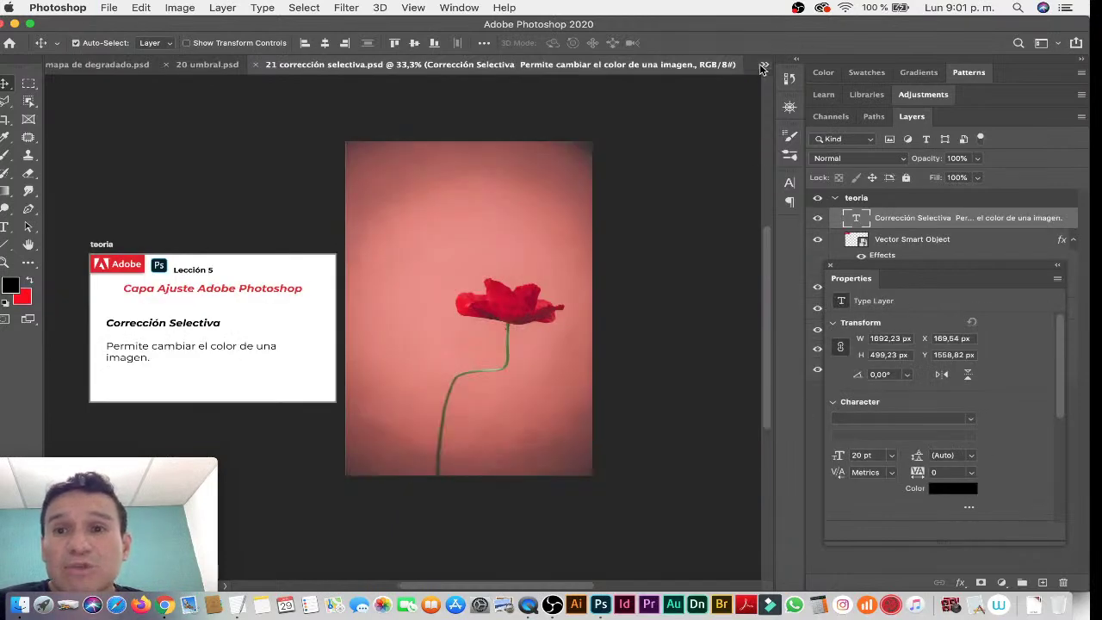
left_click(762, 67)
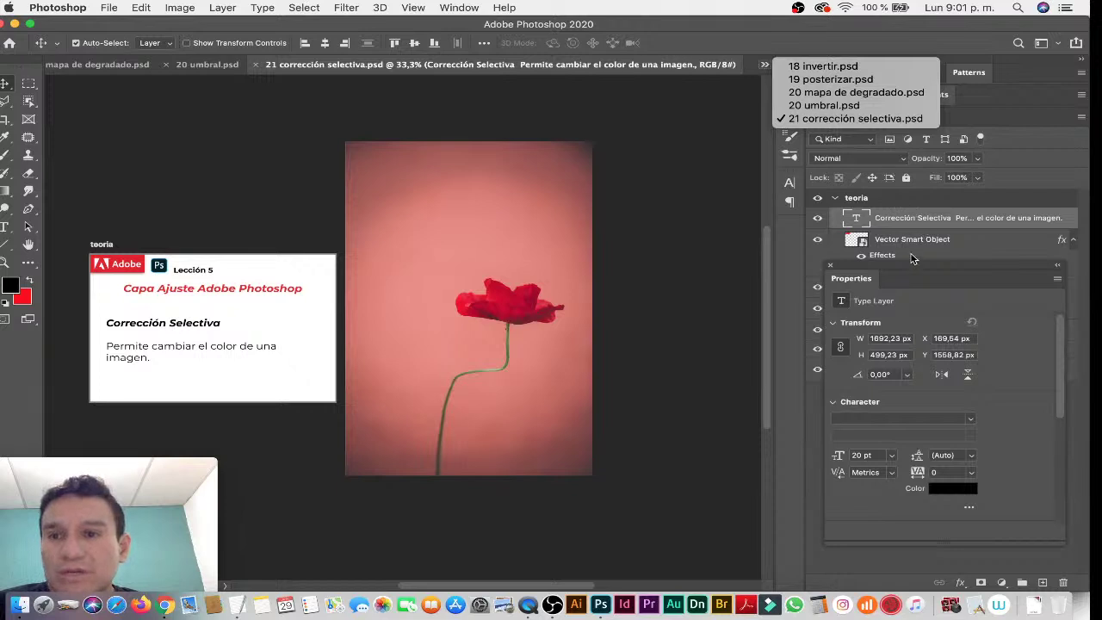
left_click(831, 267)
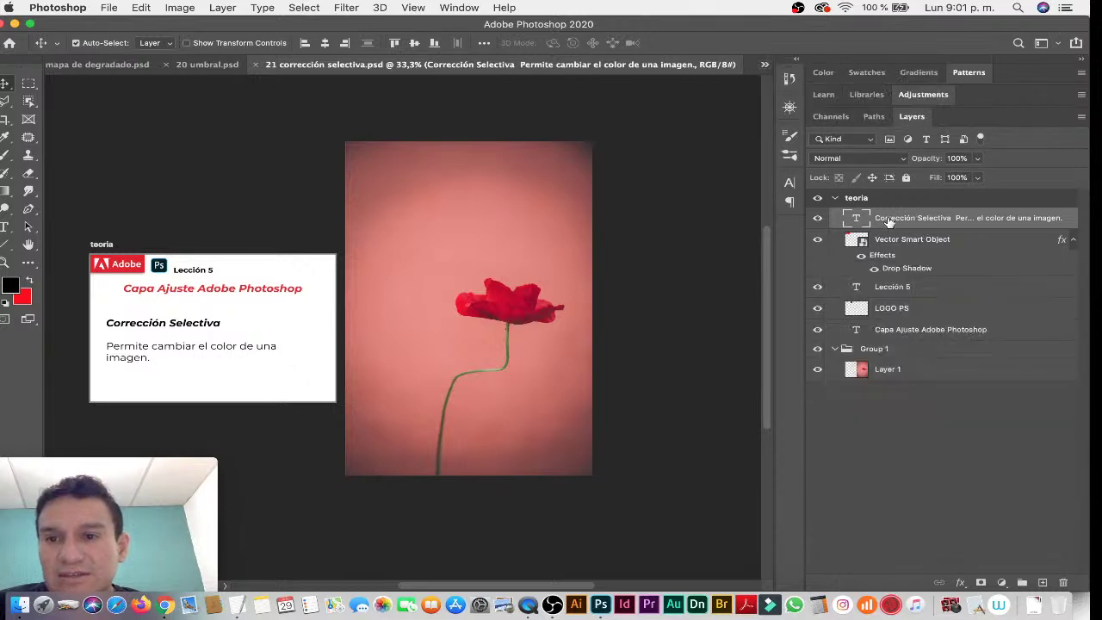
left_click(763, 65)
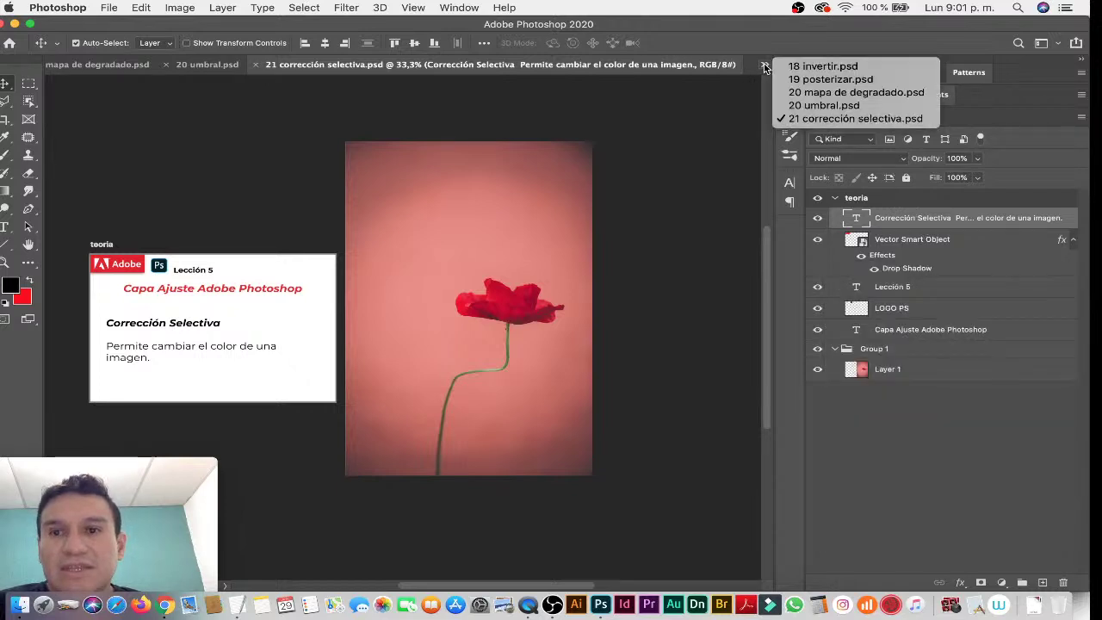
left_click(822, 63)
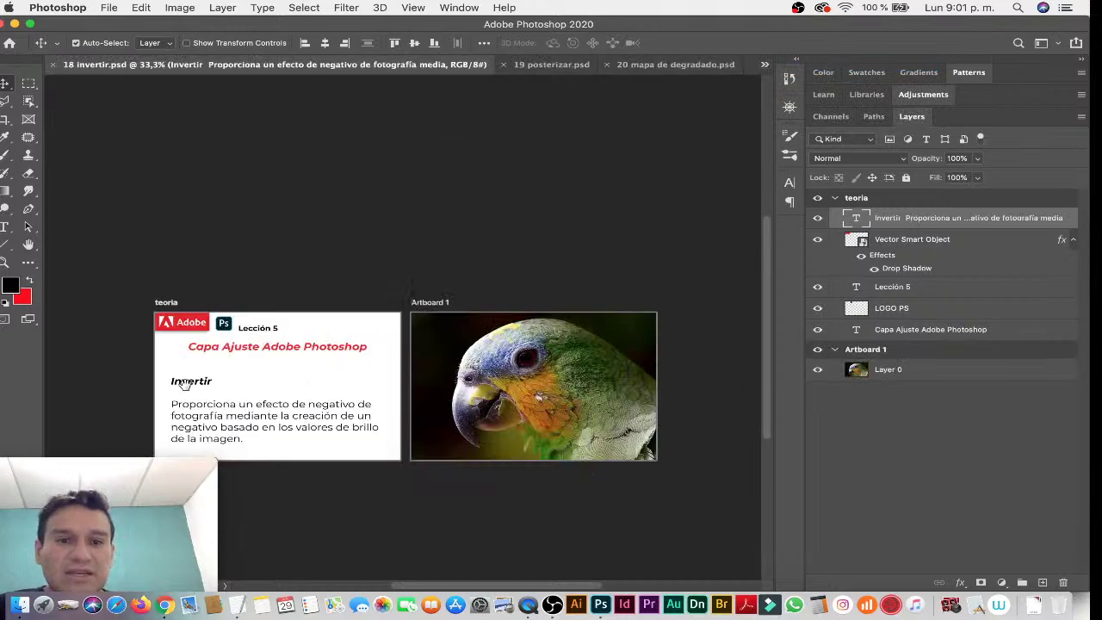
scroll(184, 383, "left", 2)
scroll(307, 387, "up", 2)
scroll(319, 387, "up", 2)
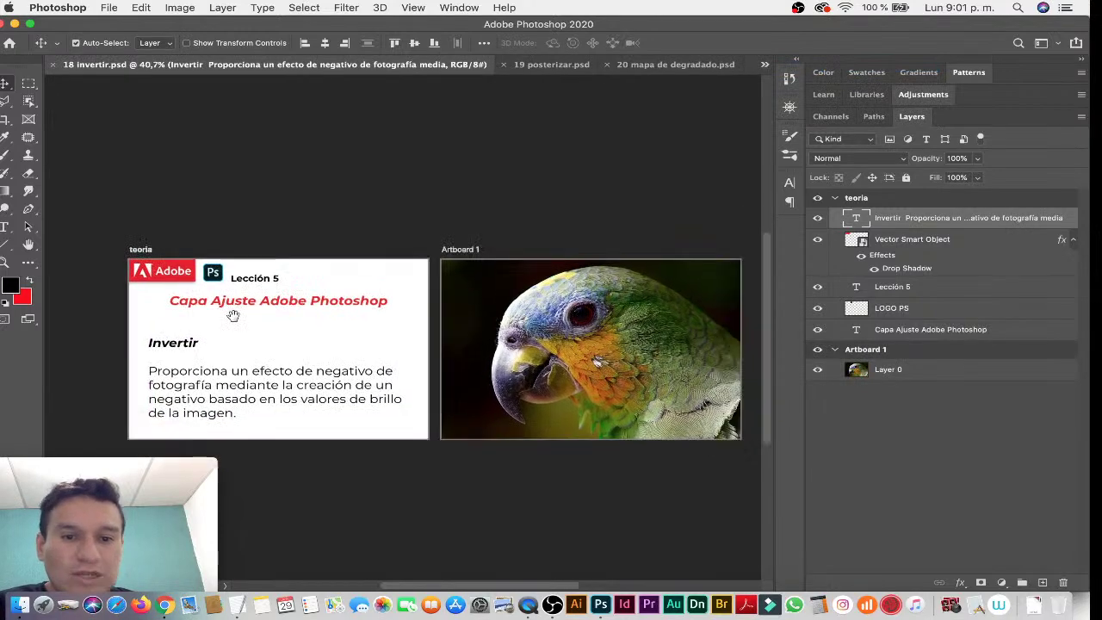
scroll(232, 316, "right", 2)
scroll(570, 315, "down", 2)
scroll(600, 315, "up", 3)
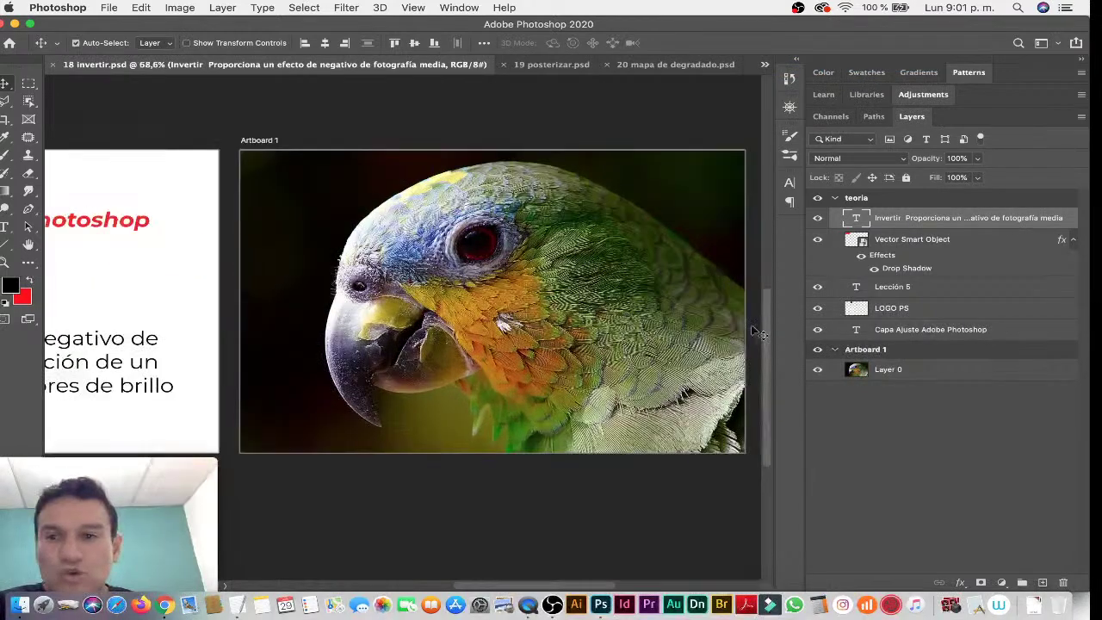
Add an Invert adjustment layer above the parrot photo's Layer 0.
left_click(903, 372)
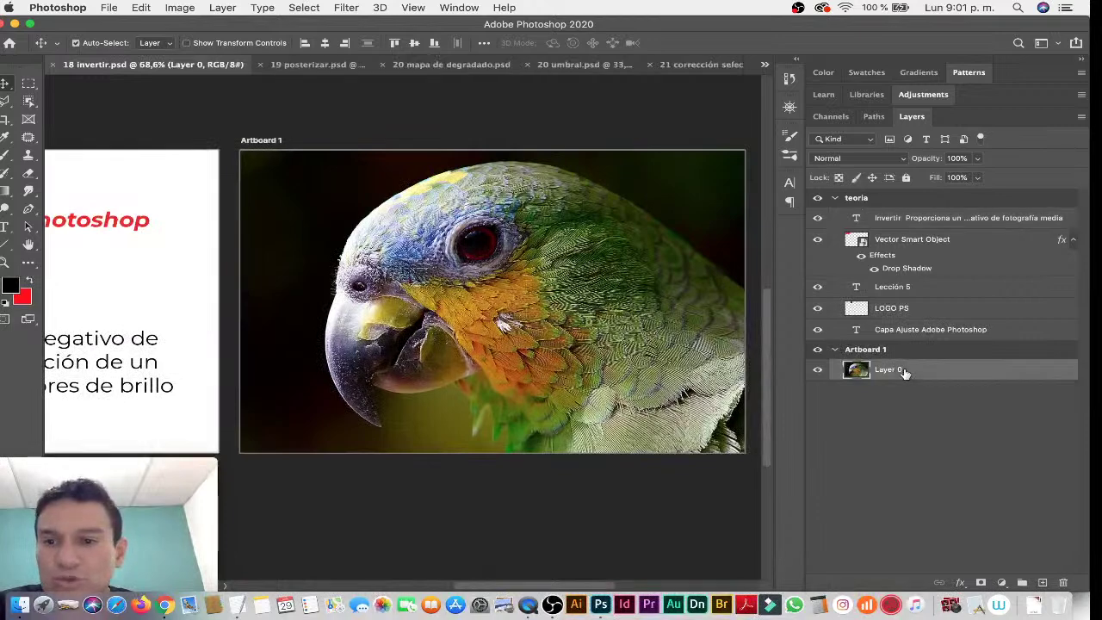
left_click(1003, 584)
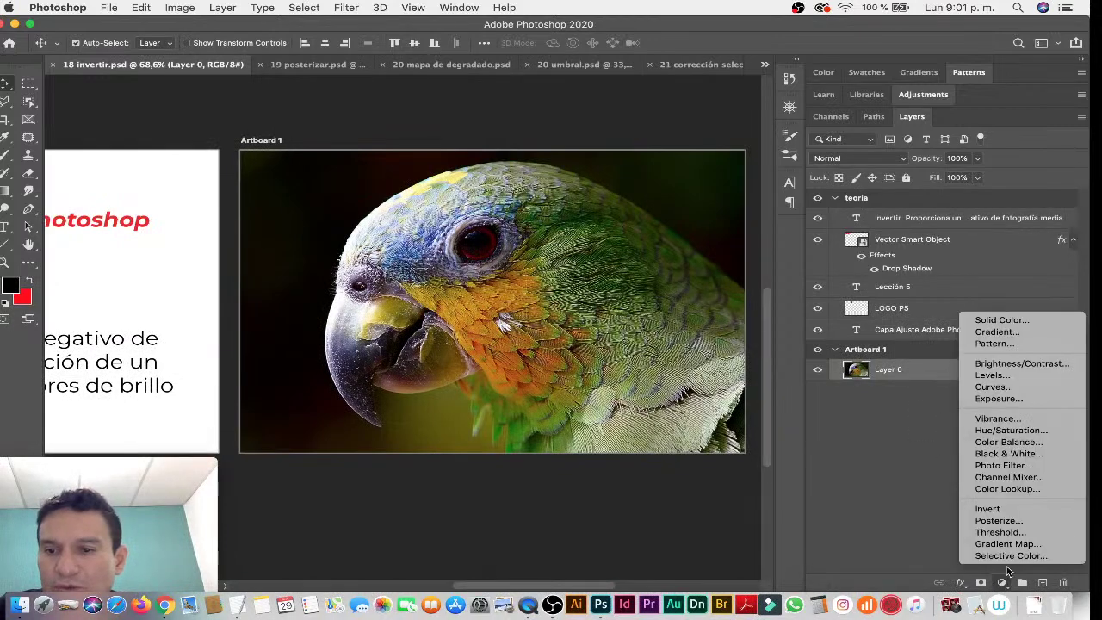
left_click(1020, 510)
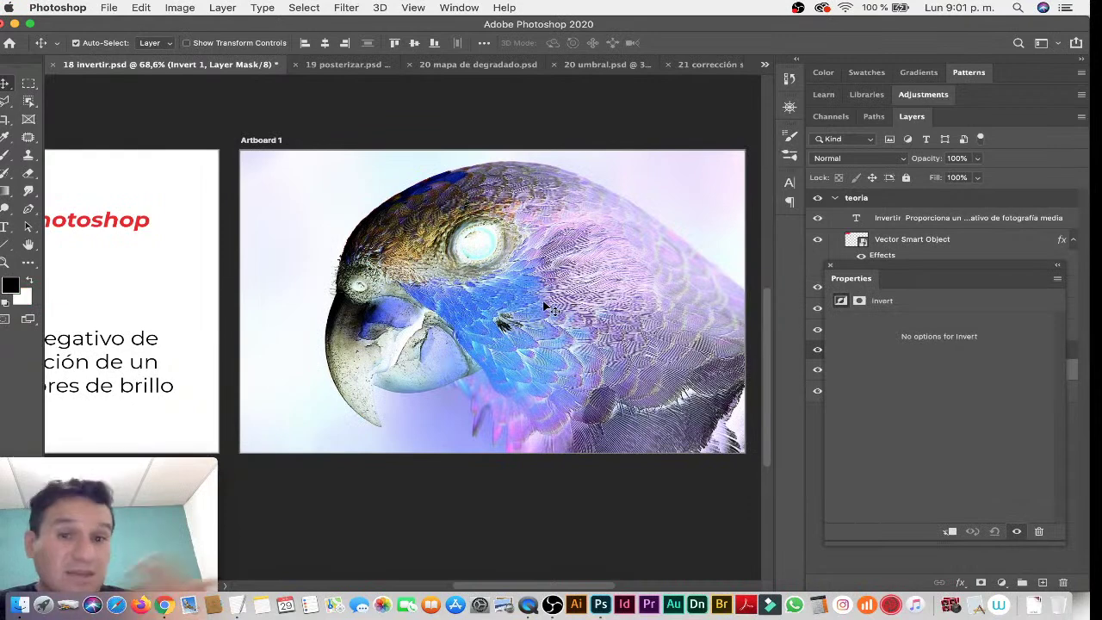
In 19 posterizar.psd, add a Posterize adjustment layer and raise its levels.
left_click(317, 66)
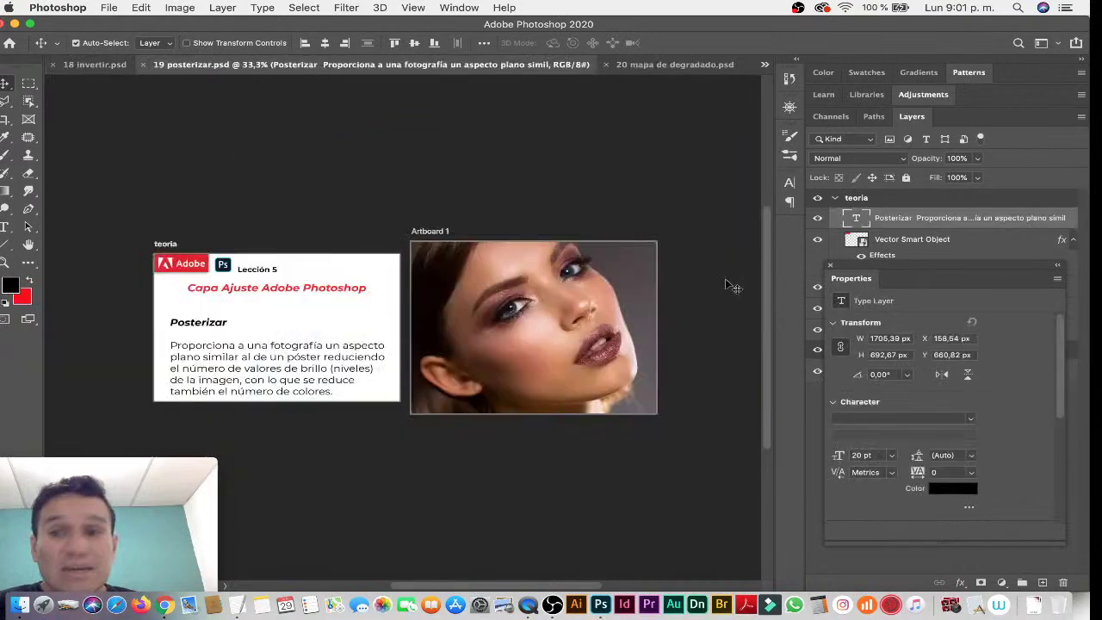
left_click(831, 265)
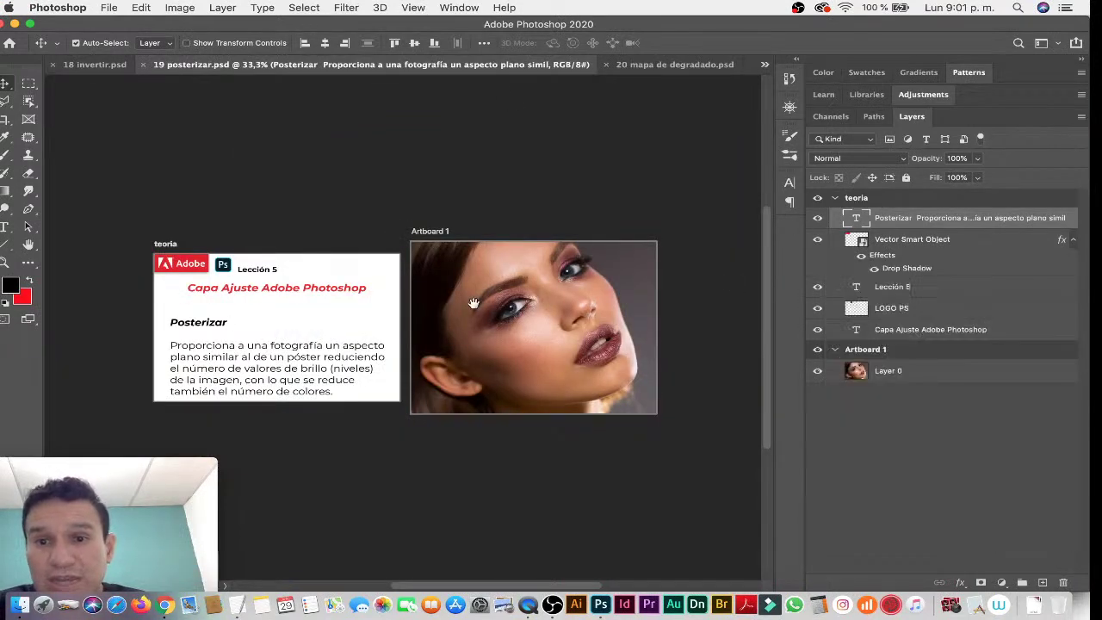
scroll(475, 305, "up", 5)
scroll(534, 306, "down", 2)
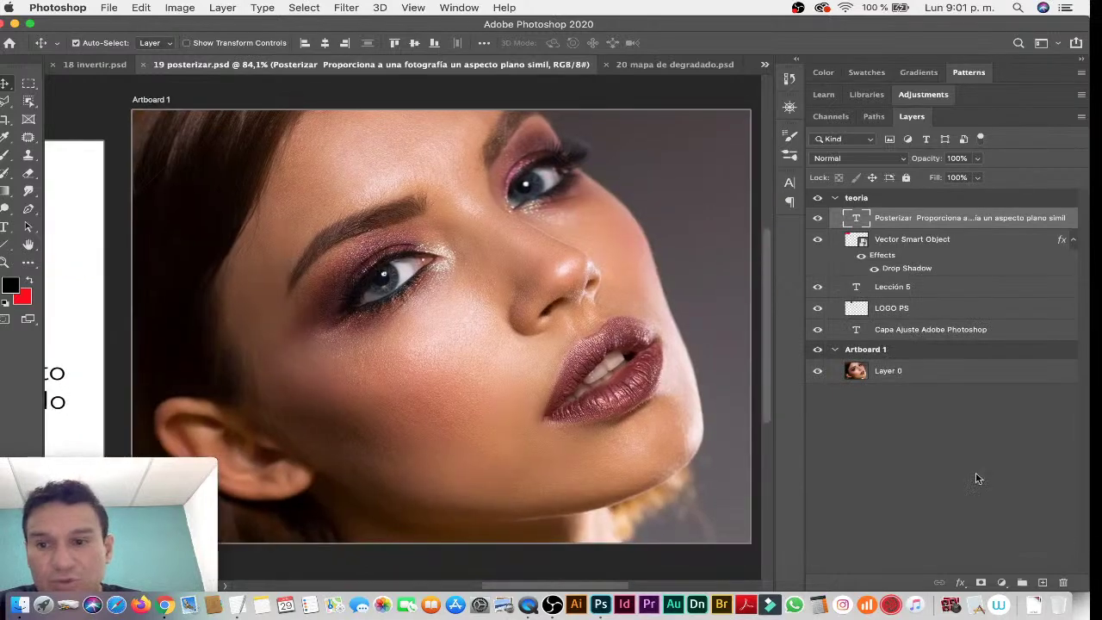
left_click(1004, 583)
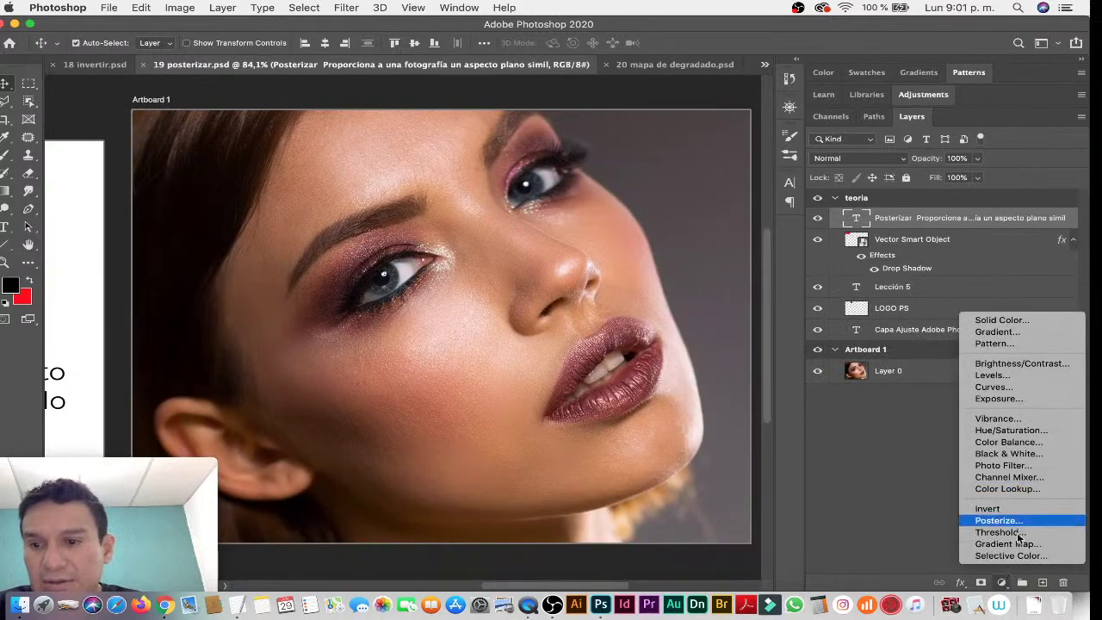
left_click(998, 521)
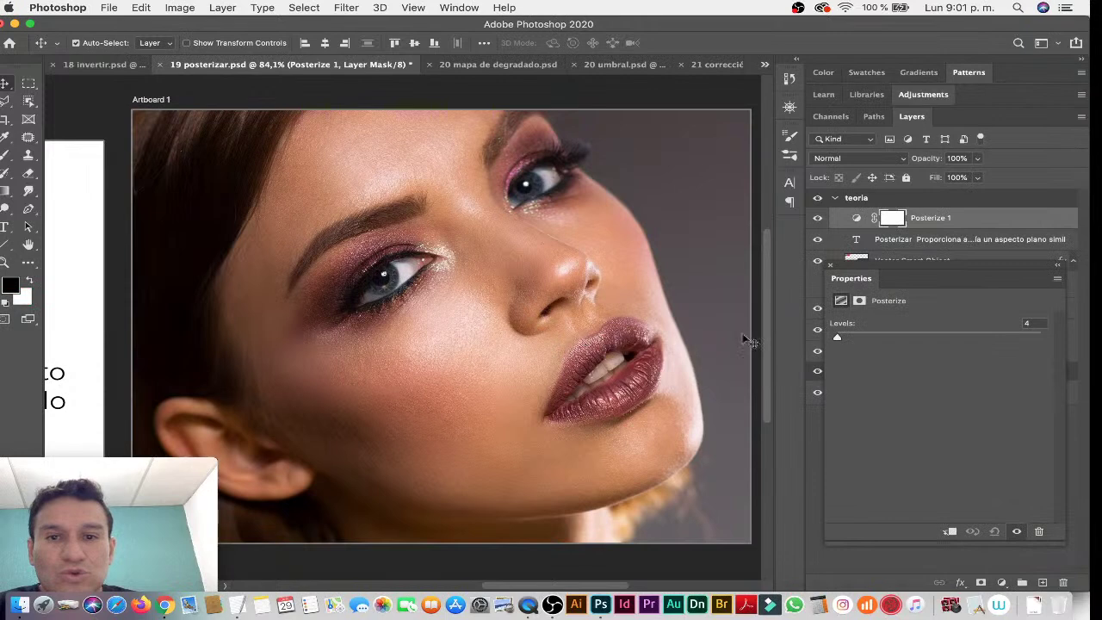
left_click_drag(870, 342, 918, 337)
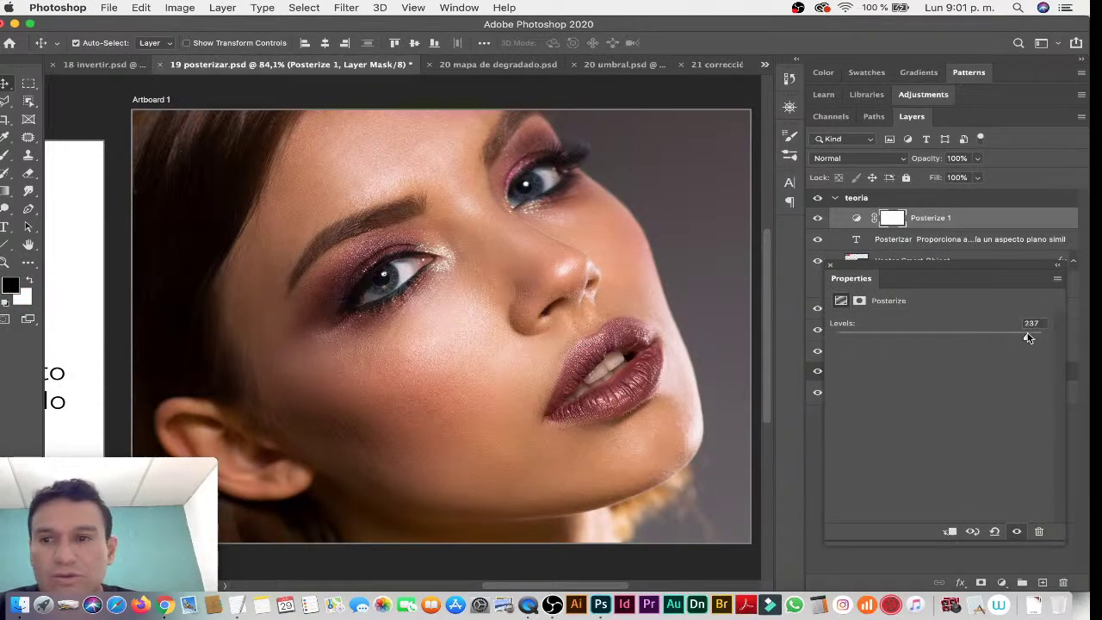
left_click(452, 319)
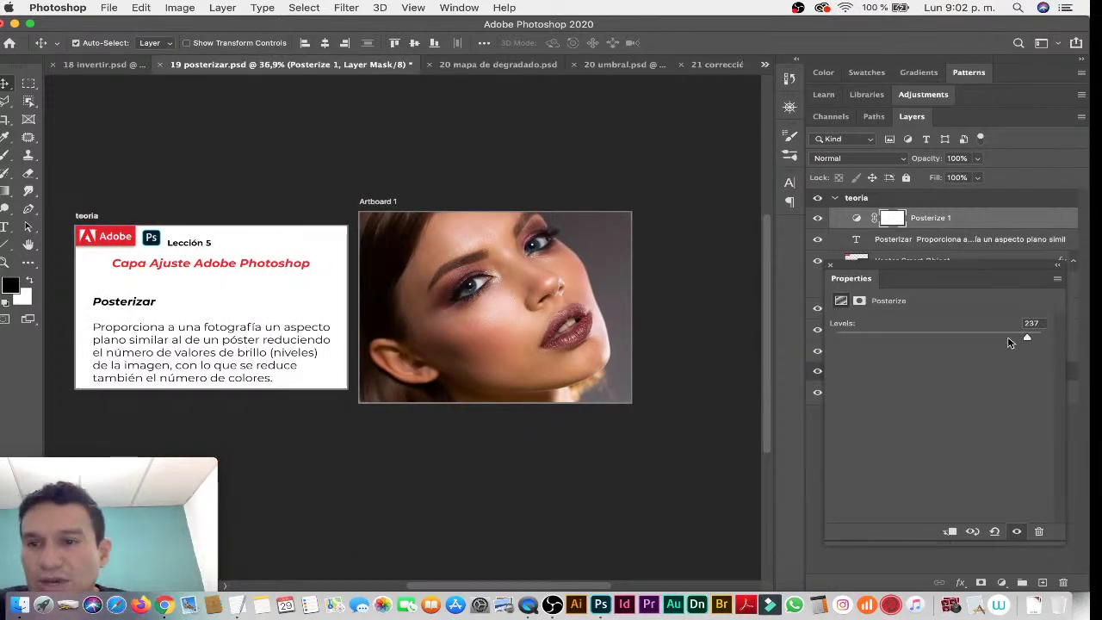
Add a second Posterize layer directly above the portrait's Layer 0, set to 20 levels.
left_click_drag(978, 268, 671, 275)
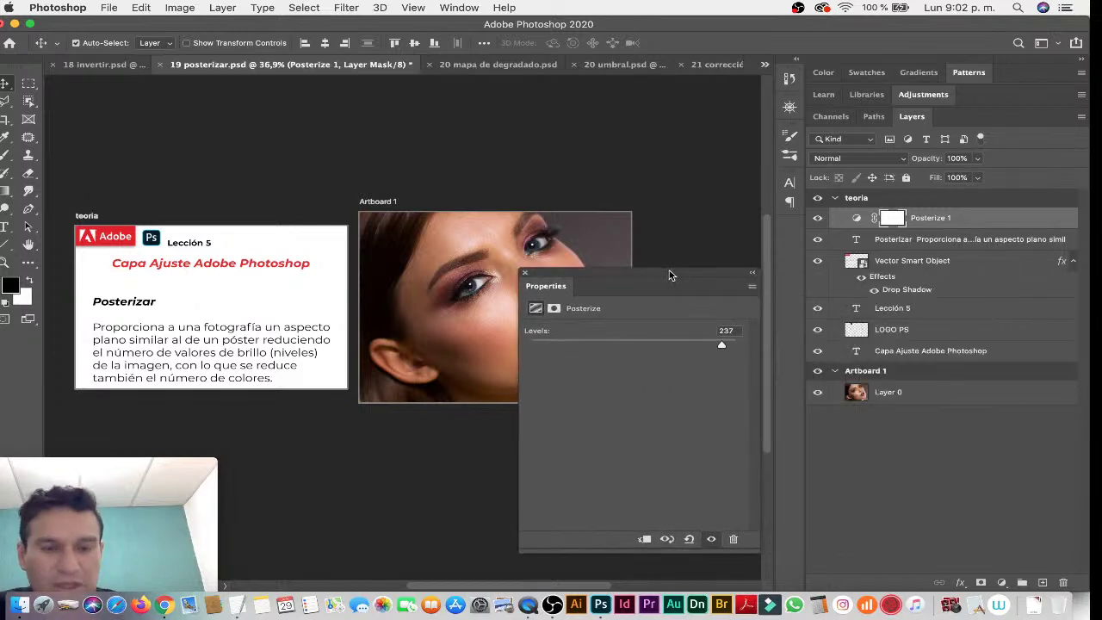
left_click(902, 394)
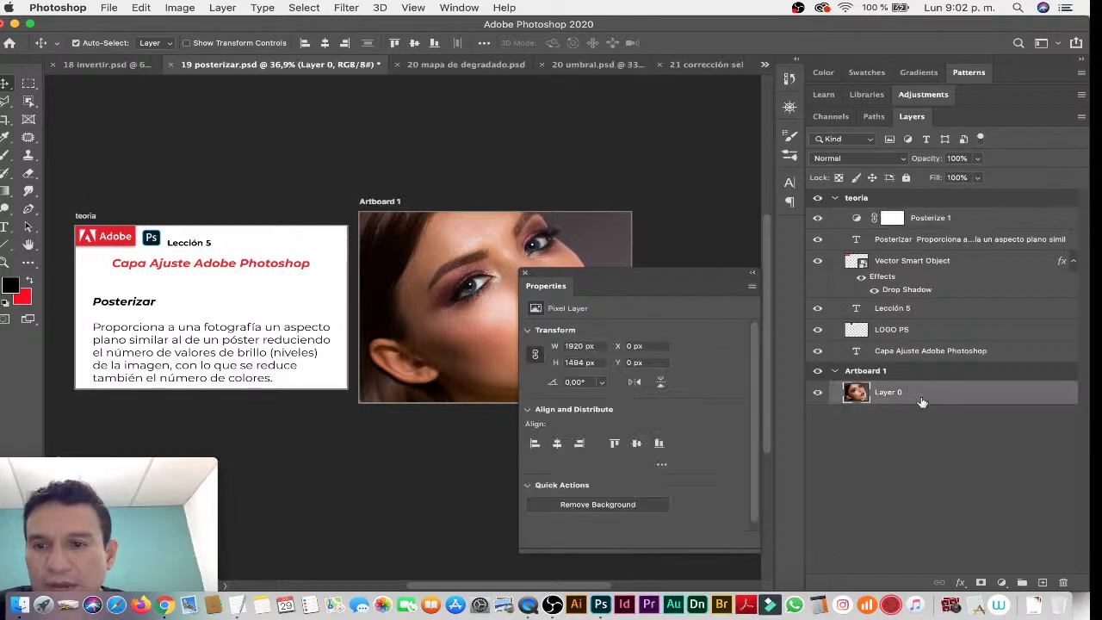
left_click(1001, 582)
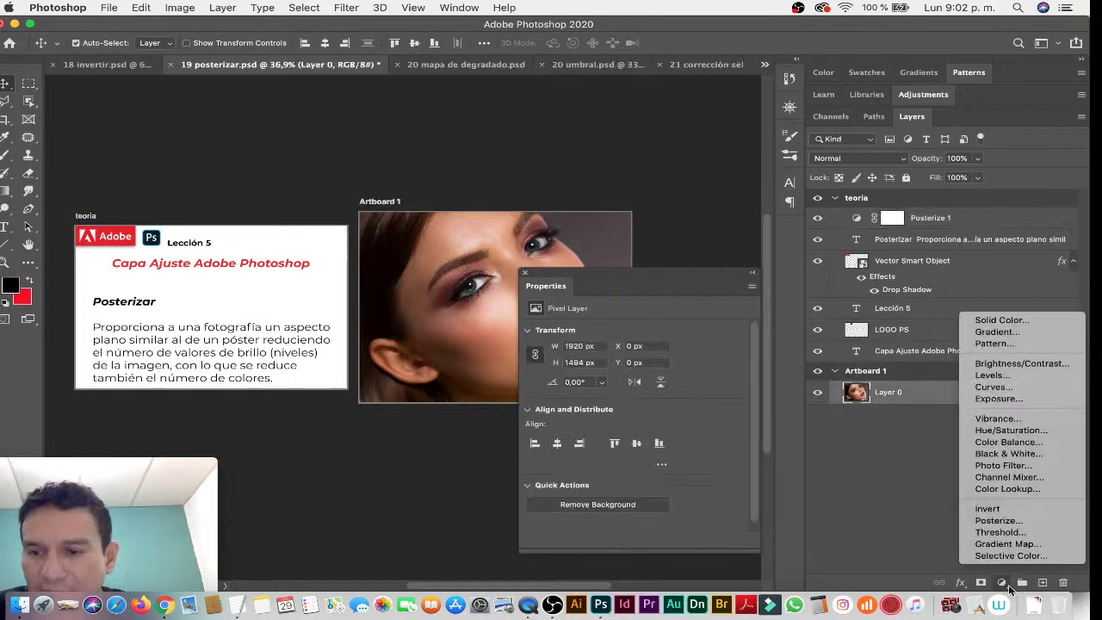
left_click(1029, 522)
left_click_drag(562, 272, 692, 185)
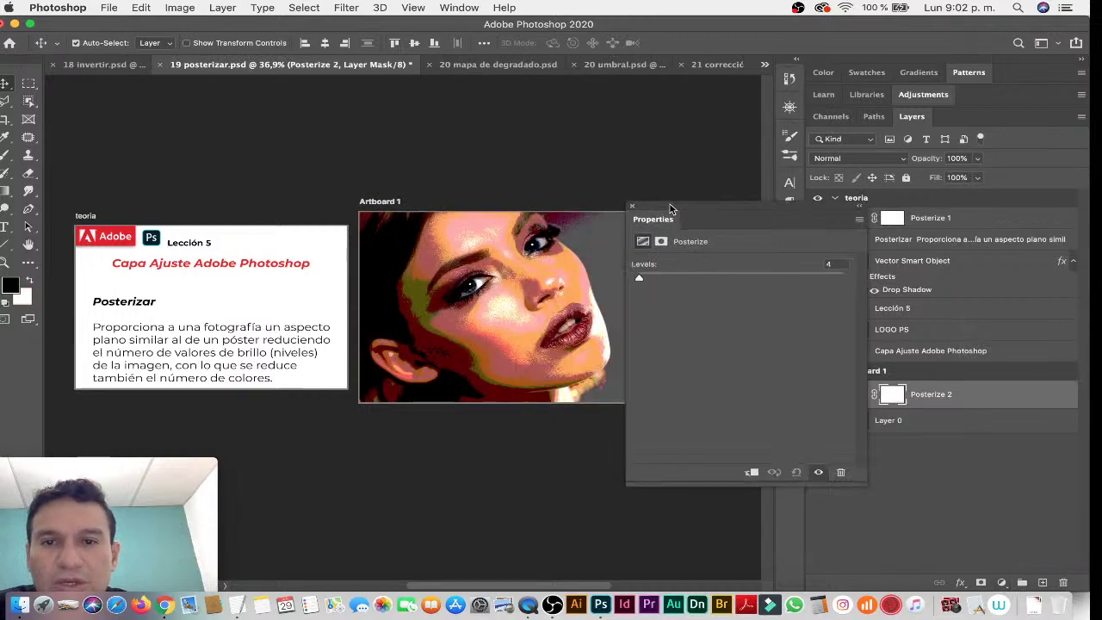
mouse_move(660, 260)
left_mouse_down()
mouse_move(724, 260)
mouse_move(659, 263)
left_mouse_up()
In 20 mapa de degradado.psd, add a Gradient Map adjustment above the eyes photo's Layer 0.
left_click(537, 65)
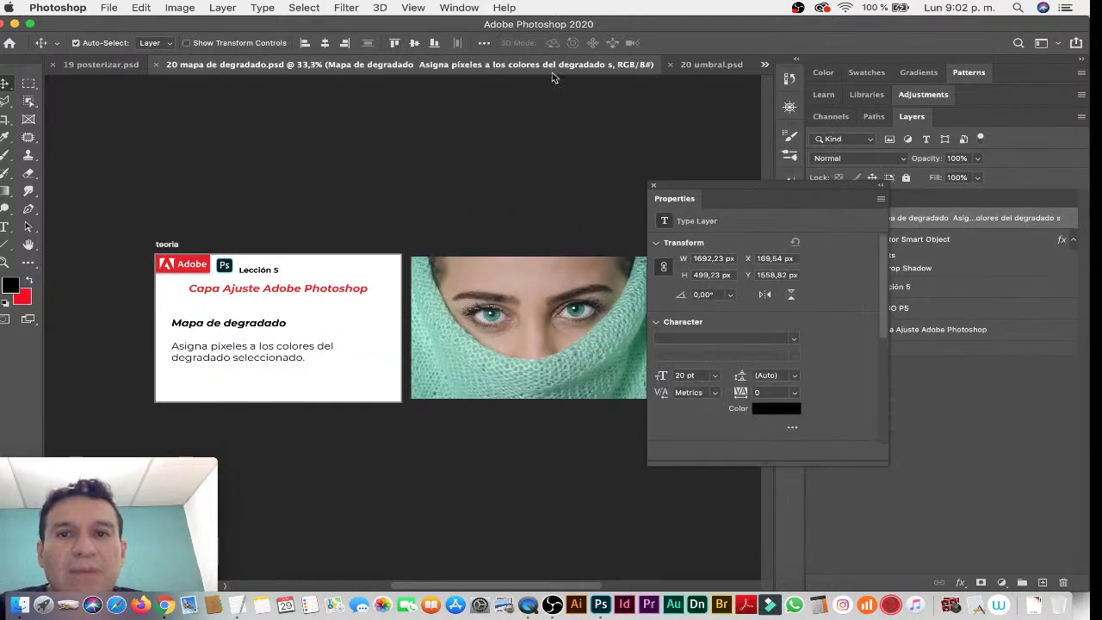
scroll(480, 307, "up", 5)
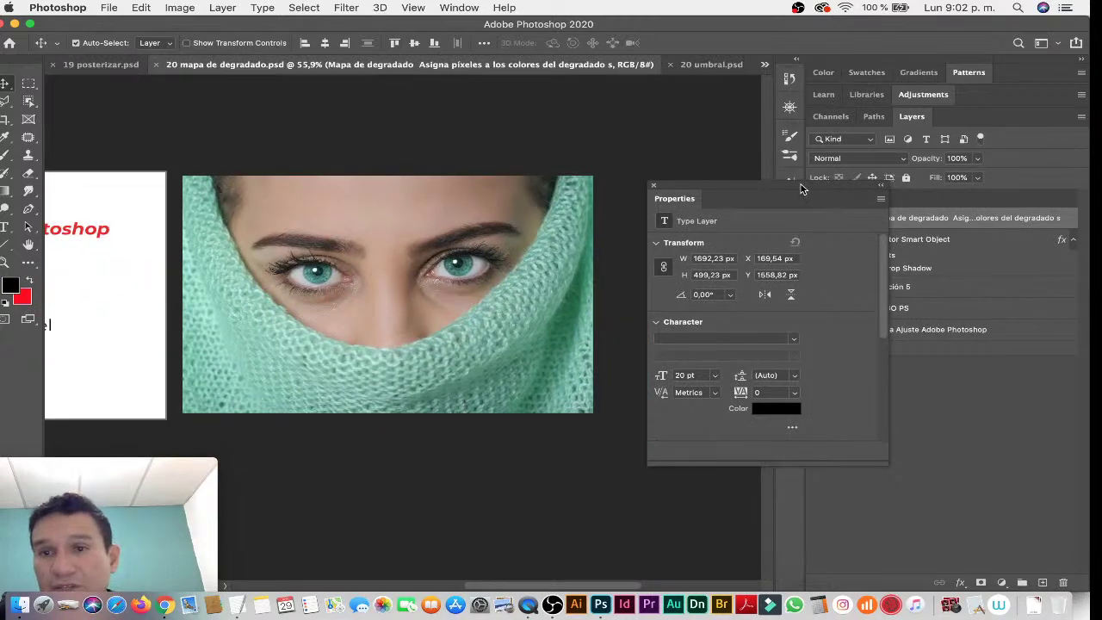
left_click_drag(800, 188, 622, 257)
left_click(912, 351)
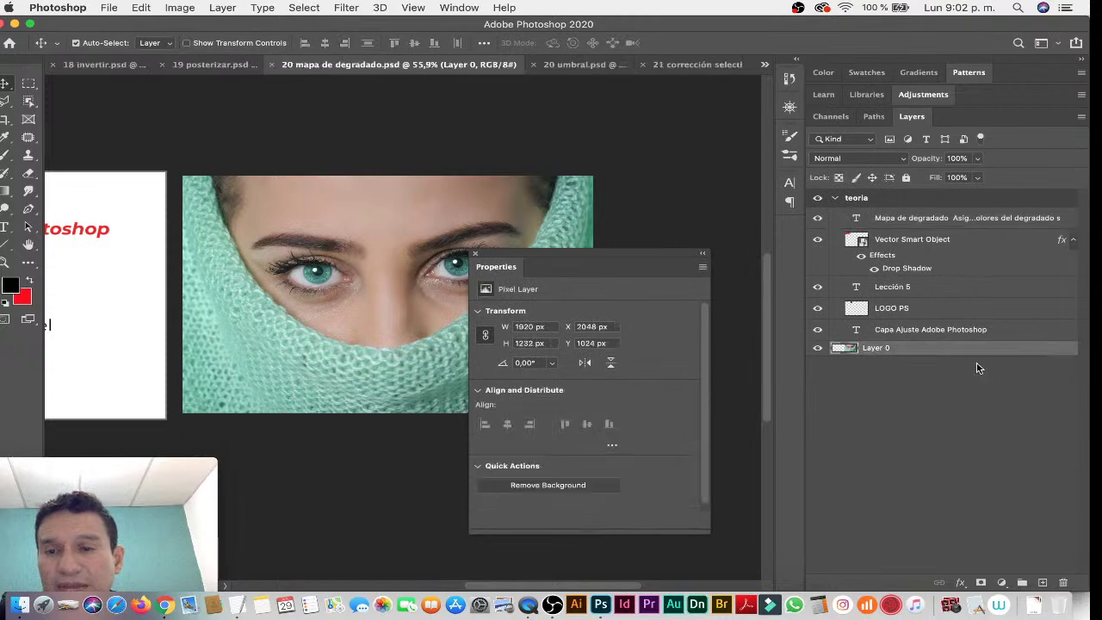
left_click(1008, 582)
left_click(1015, 545)
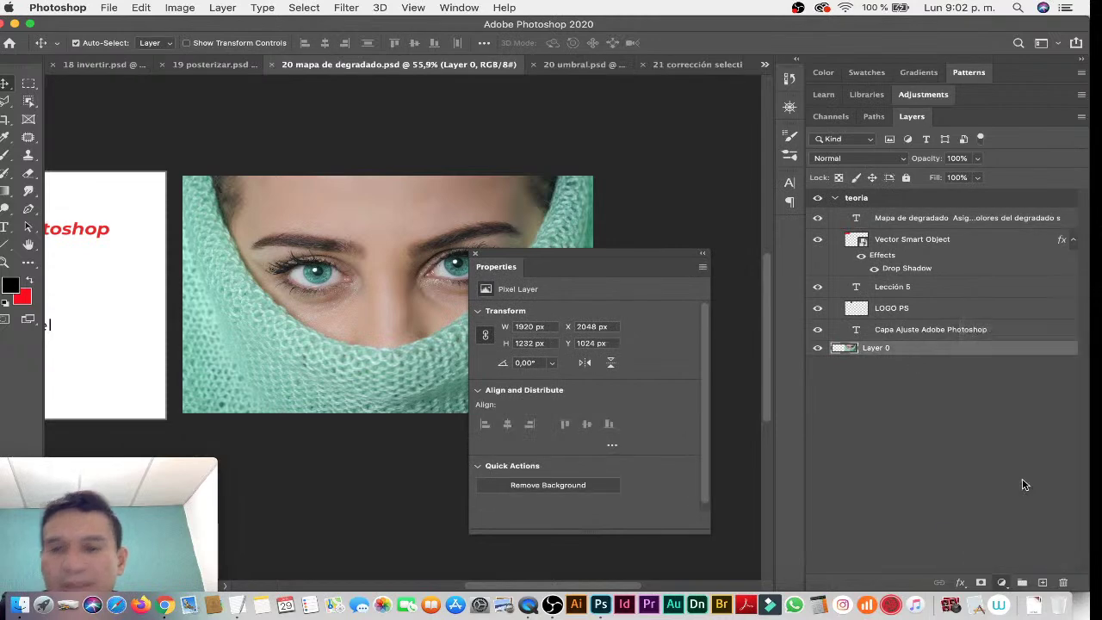
Reverse the black-to-red Gradient Map, close its settings, and switch to 20 umbral.psd.
left_click_drag(518, 256, 634, 197)
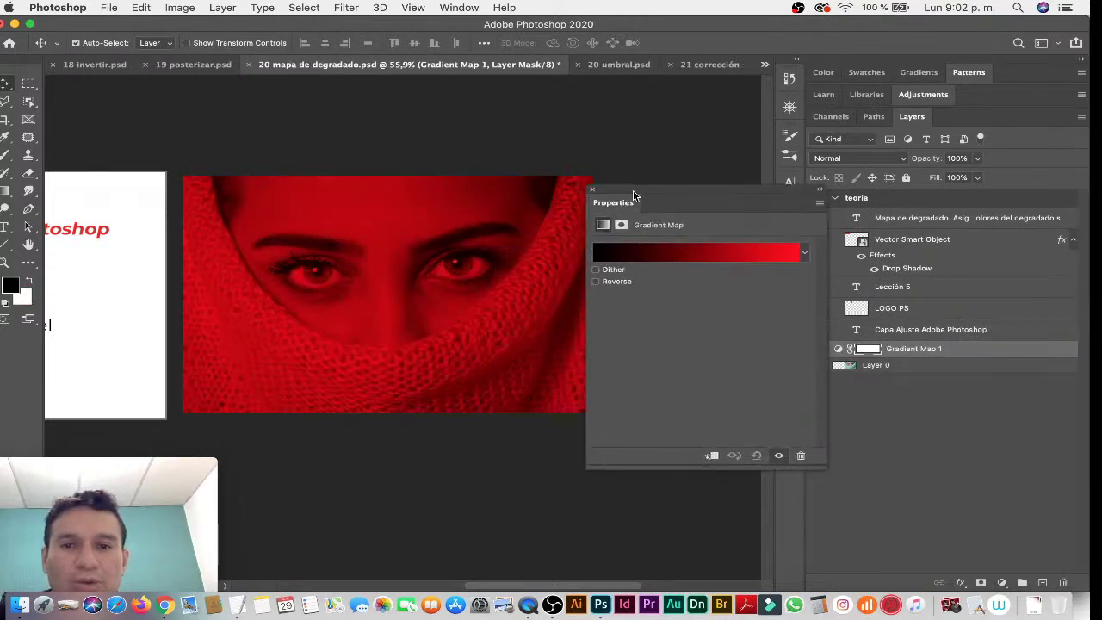
left_click(594, 282)
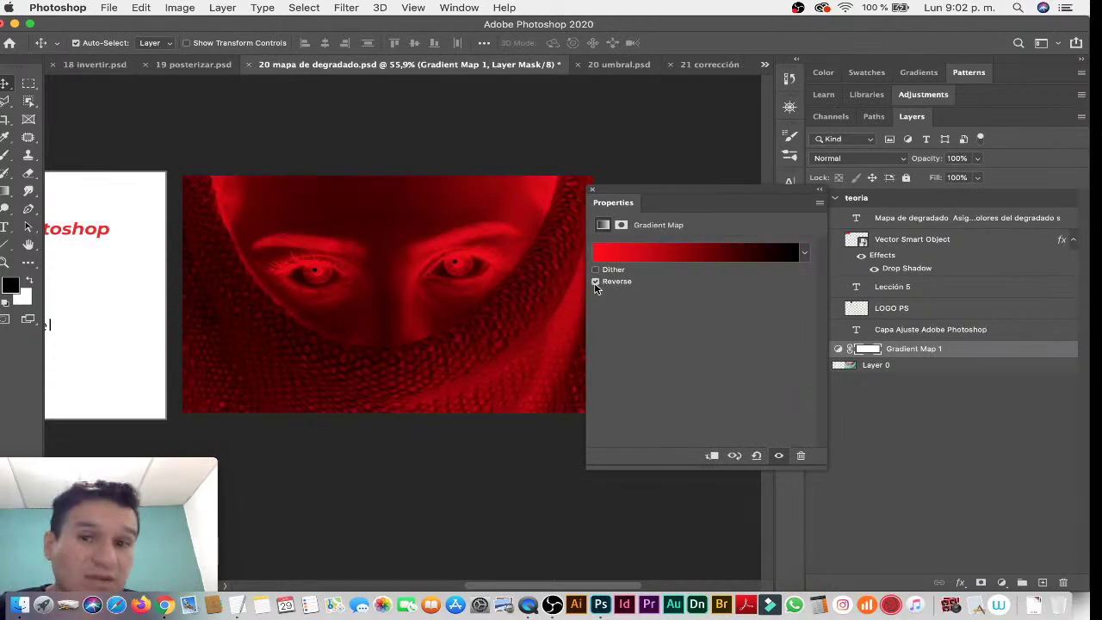
left_click(592, 191)
left_click(606, 72)
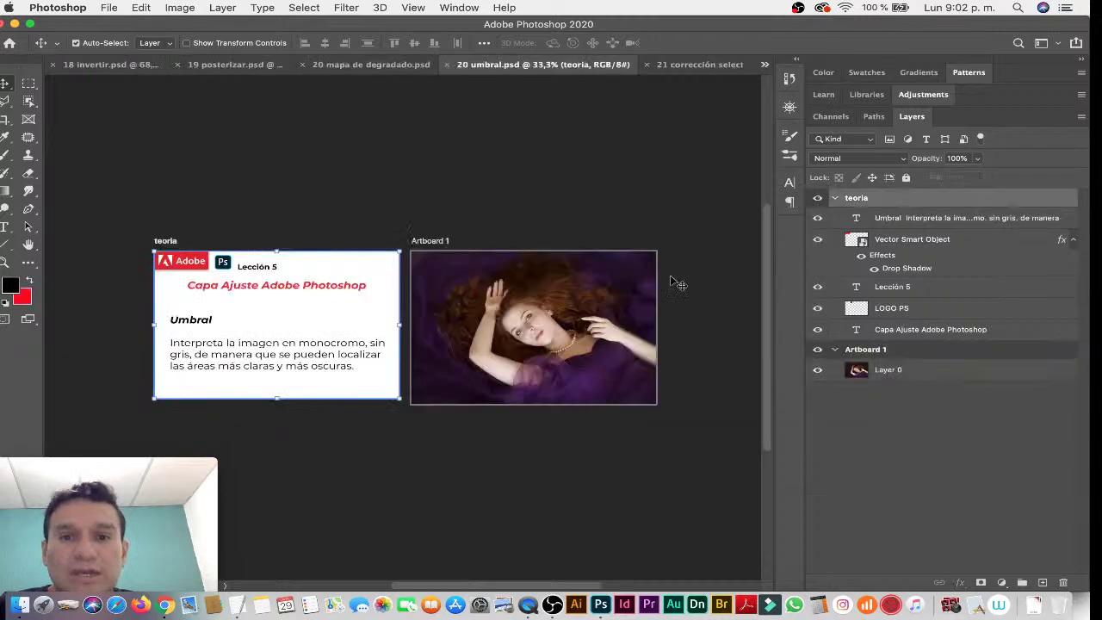
Add a Threshold adjustment layer above the umbral portrait's Layer 0.
scroll(370, 322, "up", 1)
left_click_drag(386, 322, 360, 310)
left_click(893, 370)
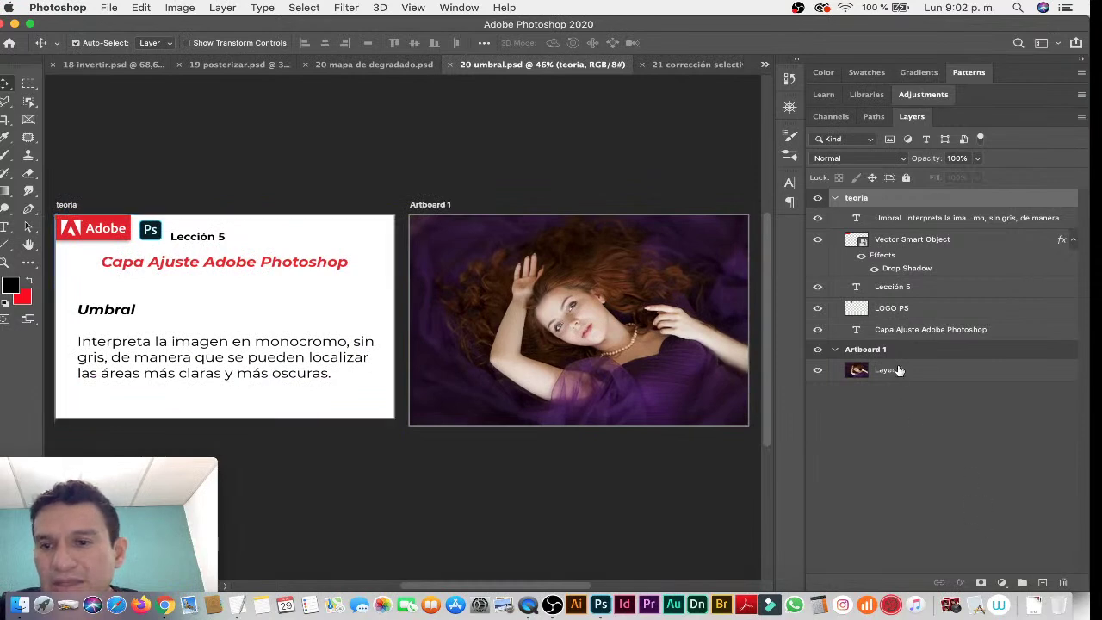
left_click(1003, 583)
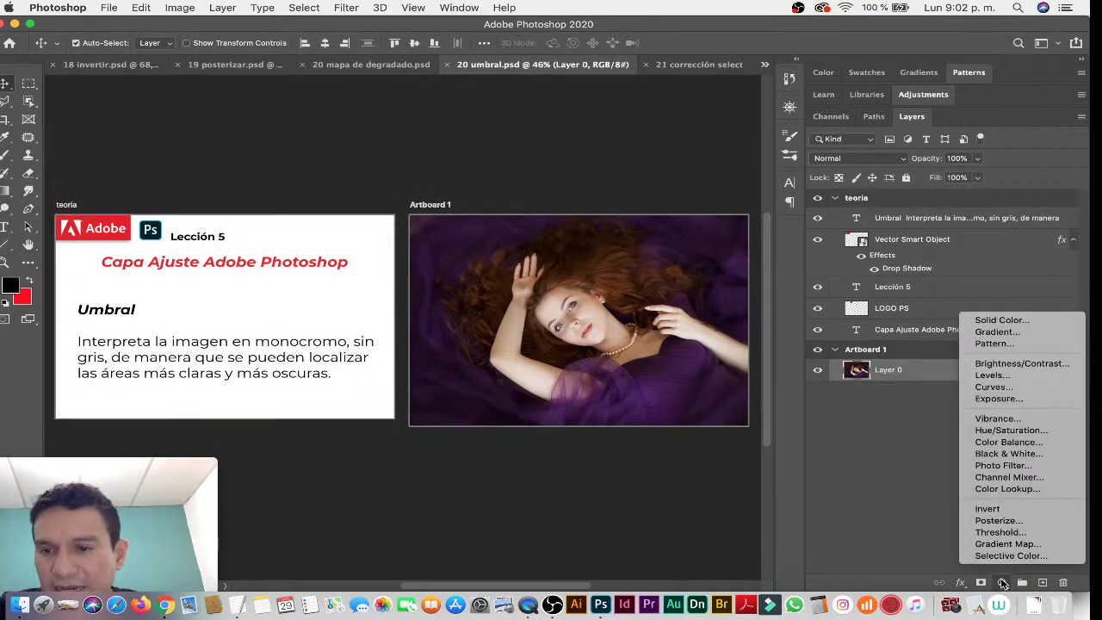
left_click(1022, 532)
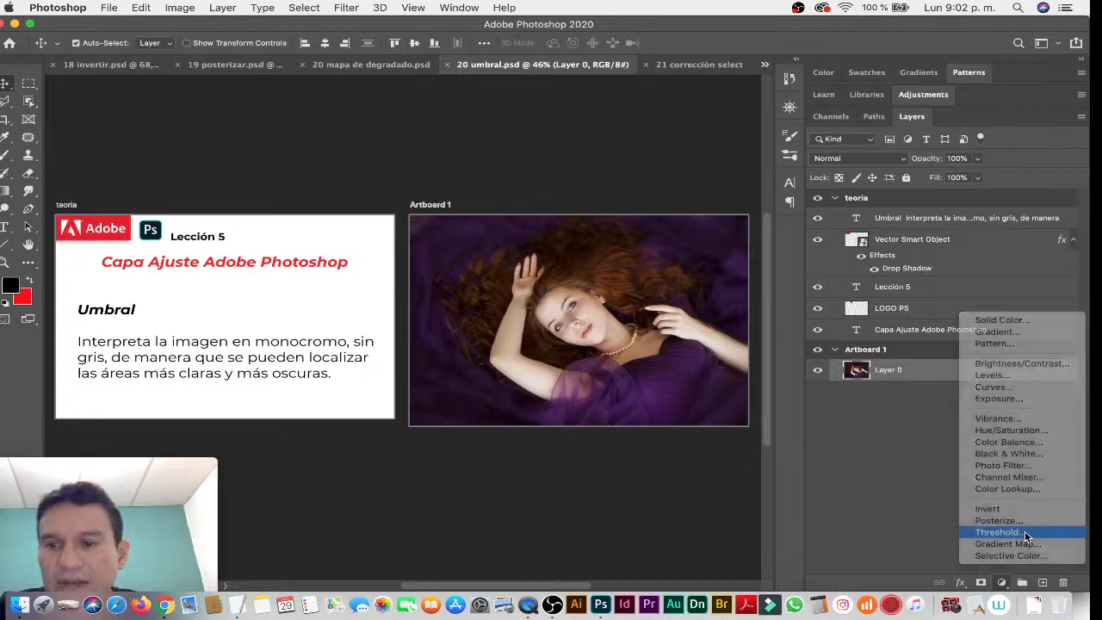
Set the Threshold Level to 90, then switch to 21 corrección selectiva.psd.
mouse_move(637, 195)
left_mouse_down()
mouse_move(758, 223)
mouse_move(884, 223)
mouse_move(62, 144)
mouse_move(181, 168)
mouse_move(169, 124)
left_mouse_up()
mouse_move(228, 255)
left_mouse_down()
mouse_move(159, 248)
mouse_move(198, 249)
left_mouse_up()
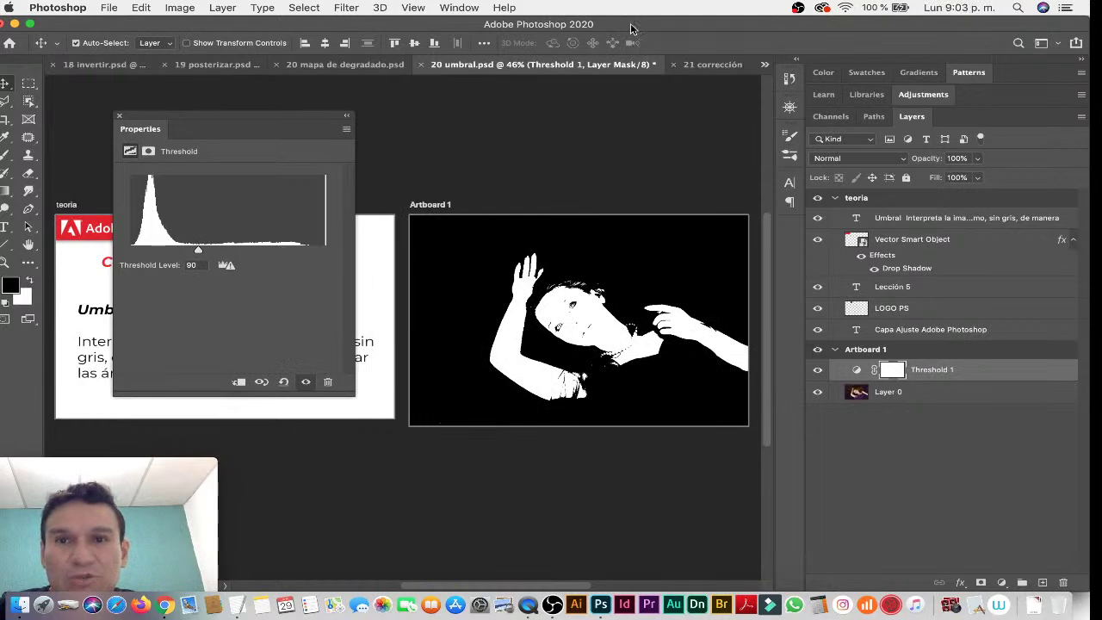
left_click(702, 68)
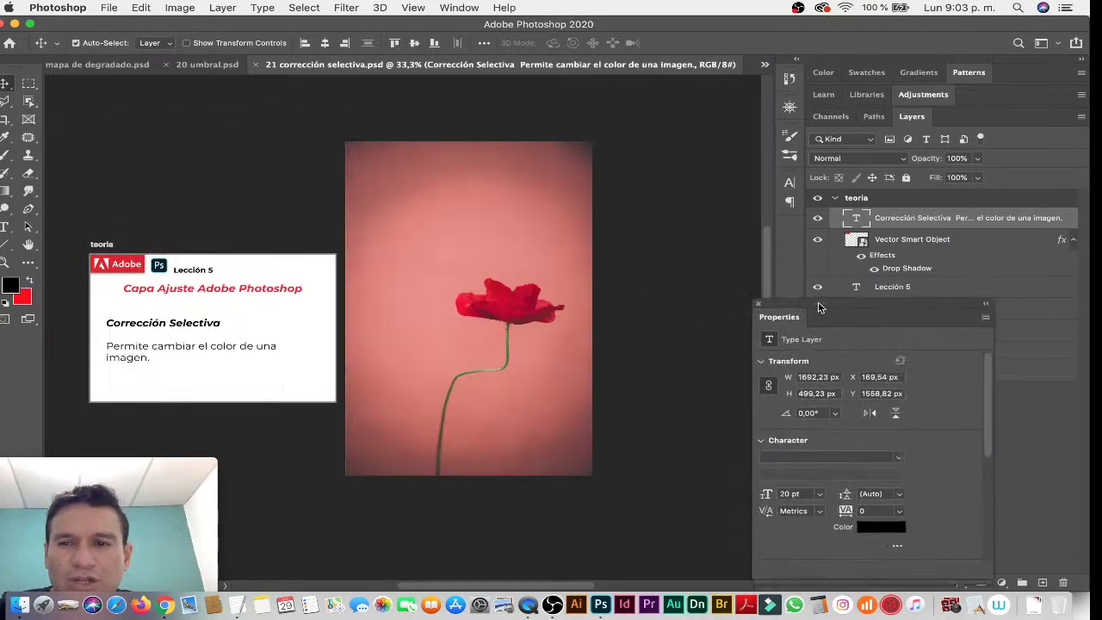
Try an Object Selection box around the poppy and dismiss the could-not-find-object warning.
left_click_drag(181, 118, 900, 265)
scroll(496, 305, "up", 2)
scroll(539, 312, "up", 2)
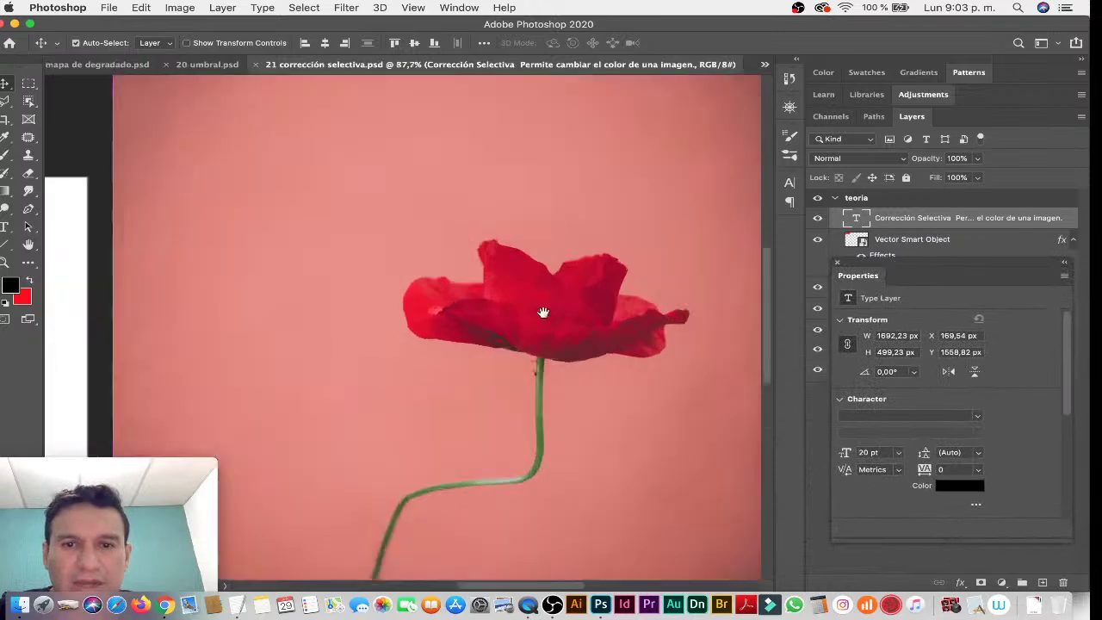
scroll(460, 302, "up", 3)
left_click_drag(31, 100, 93, 116)
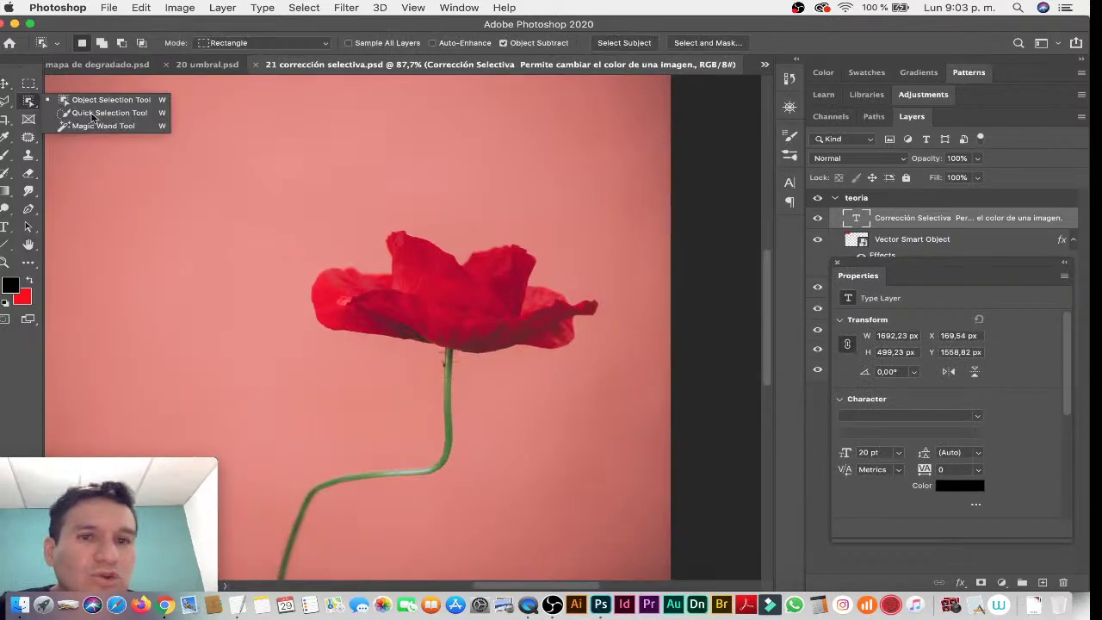
left_click_drag(293, 208, 605, 358)
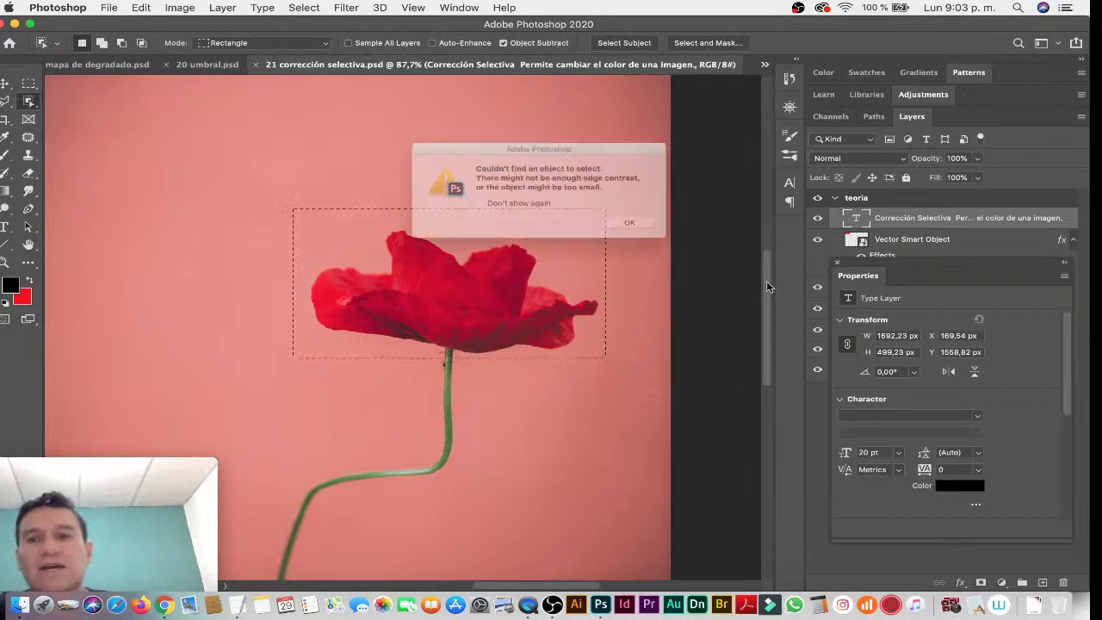
left_click(639, 231)
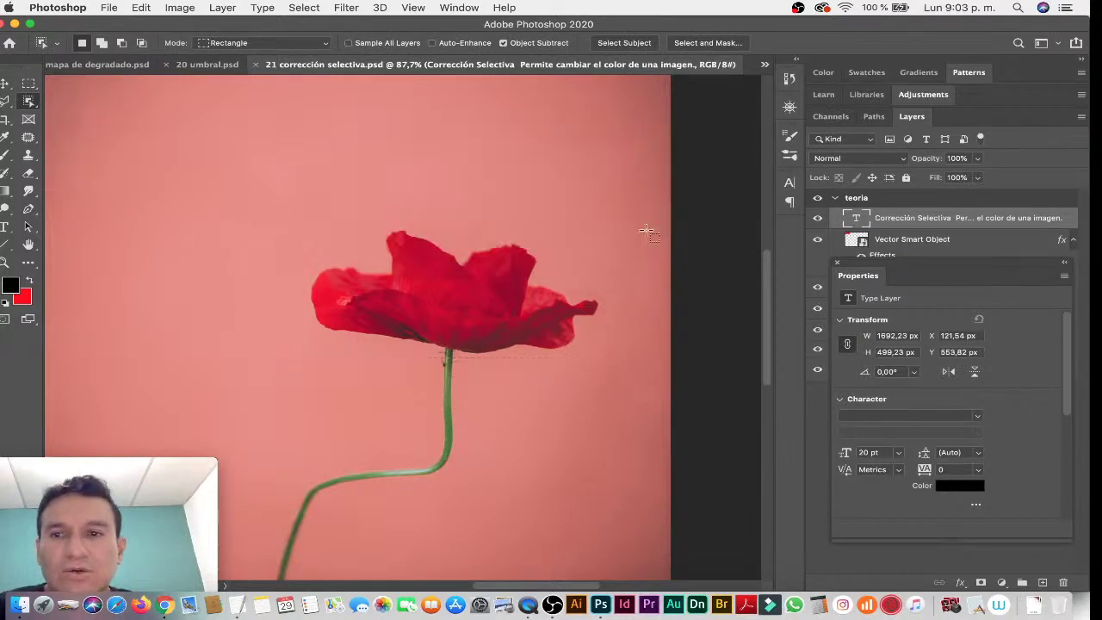
Select the poppy petals on Layer 1 and add a masked Selective Color adjustment layer.
left_click(838, 263)
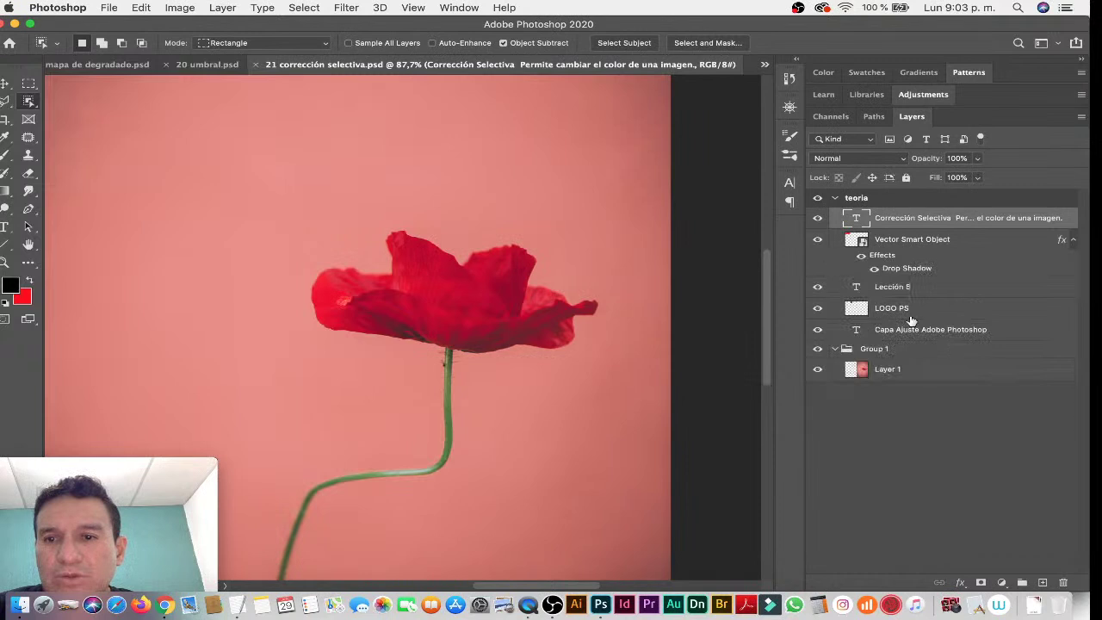
left_click(930, 369)
left_click_drag(399, 246, 609, 362)
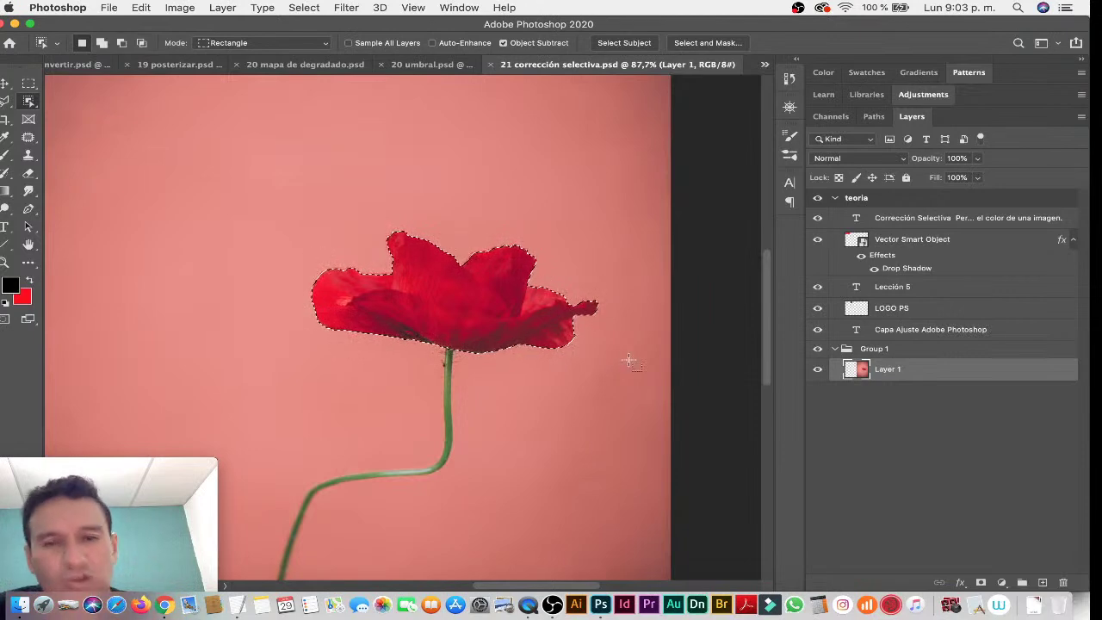
left_click(1003, 583)
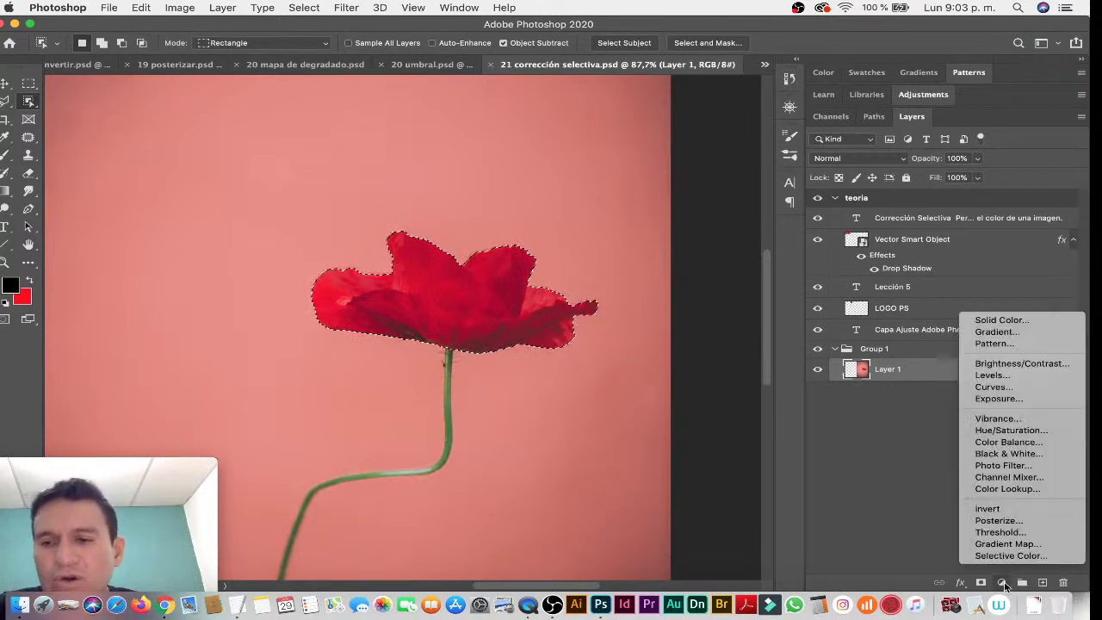
left_click(1009, 555)
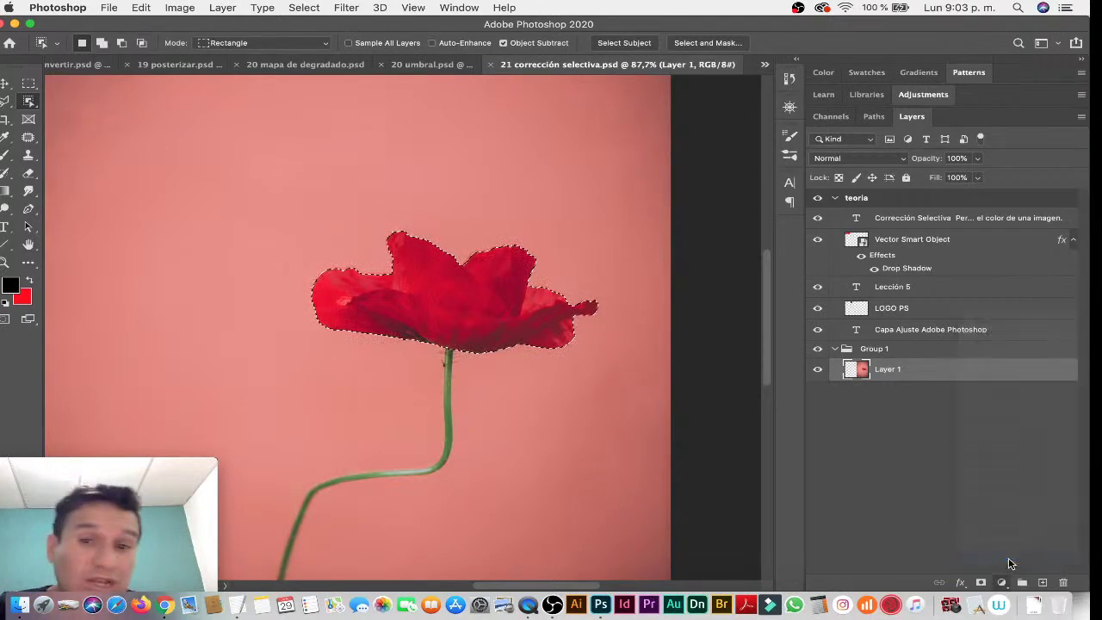
left_click_drag(889, 268, 687, 145)
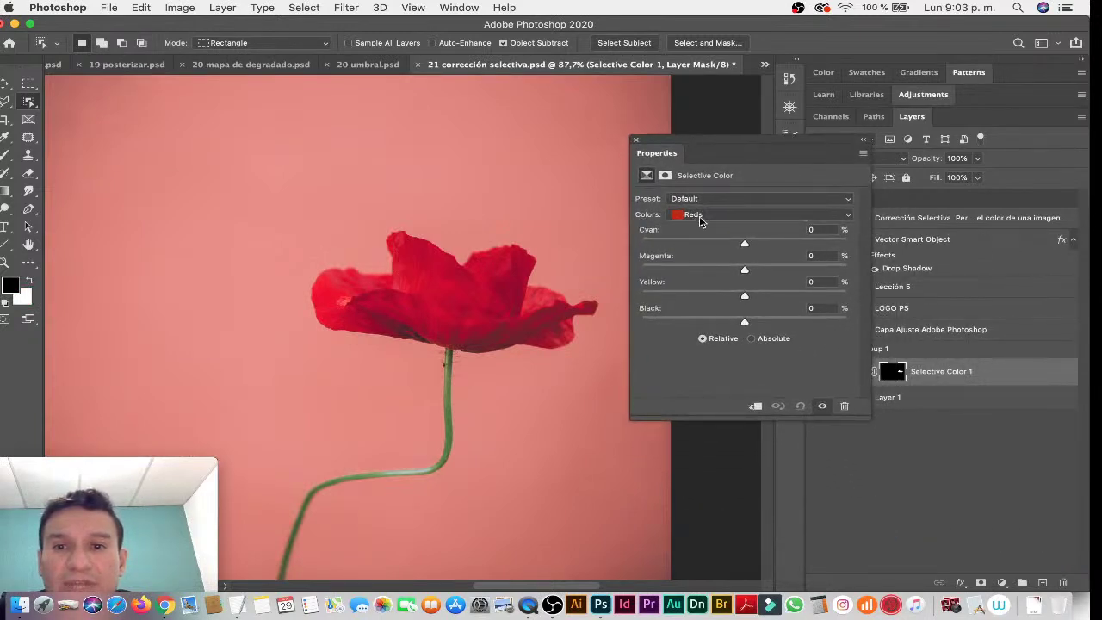
Set Selective Color Reds to Yellow +100 and Magenta -100, then switch to Finder.
left_click(700, 216)
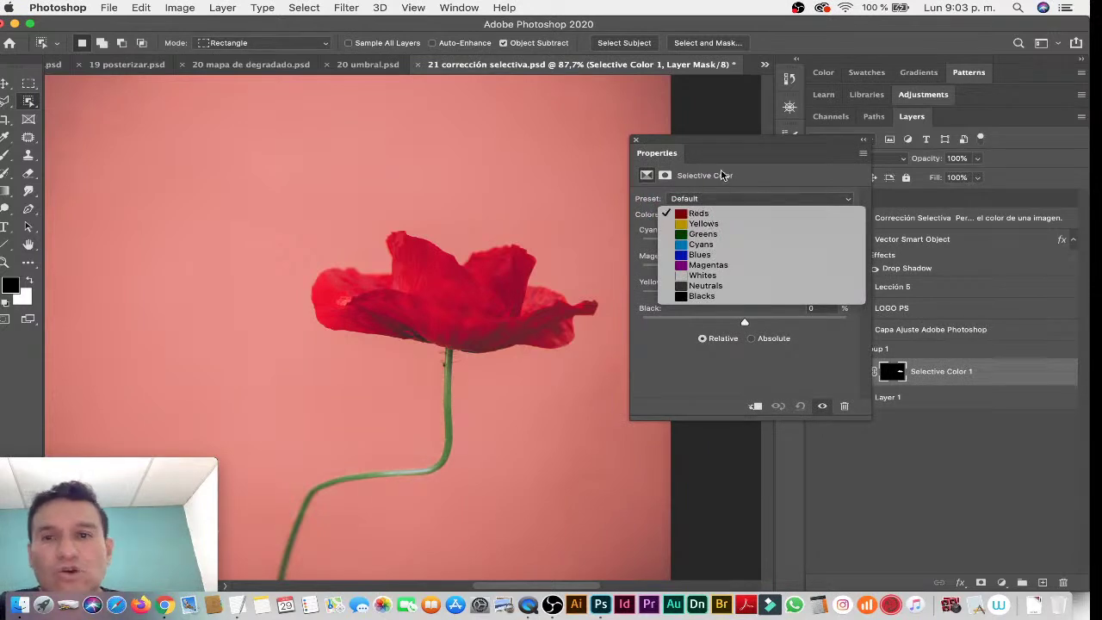
left_click(722, 138)
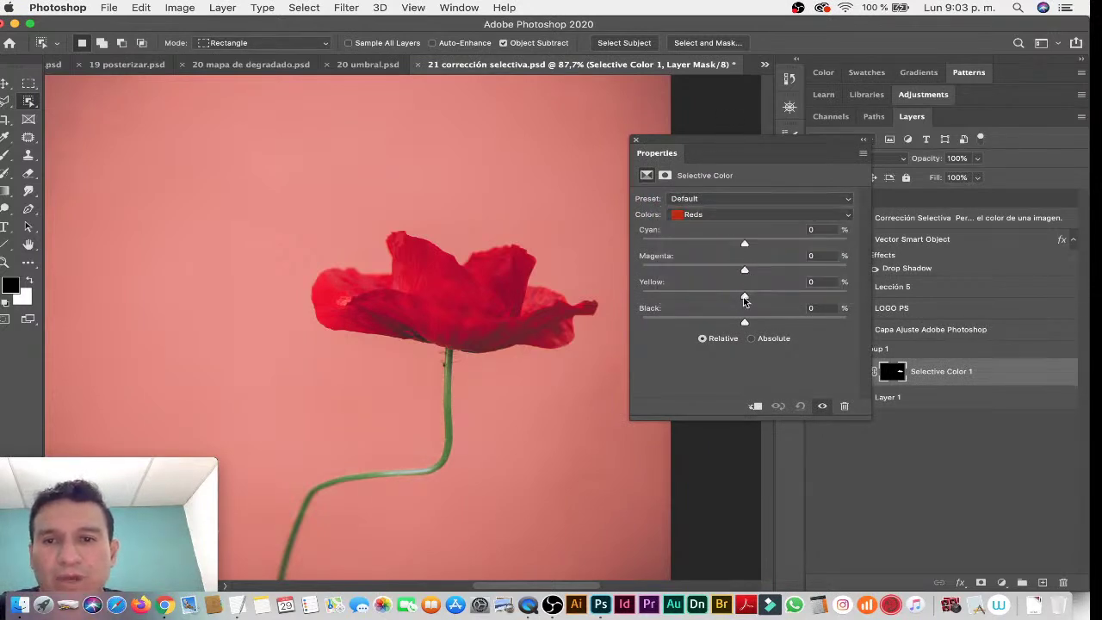
mouse_move(745, 299)
left_mouse_down()
mouse_move(659, 296)
mouse_move(838, 297)
left_mouse_up()
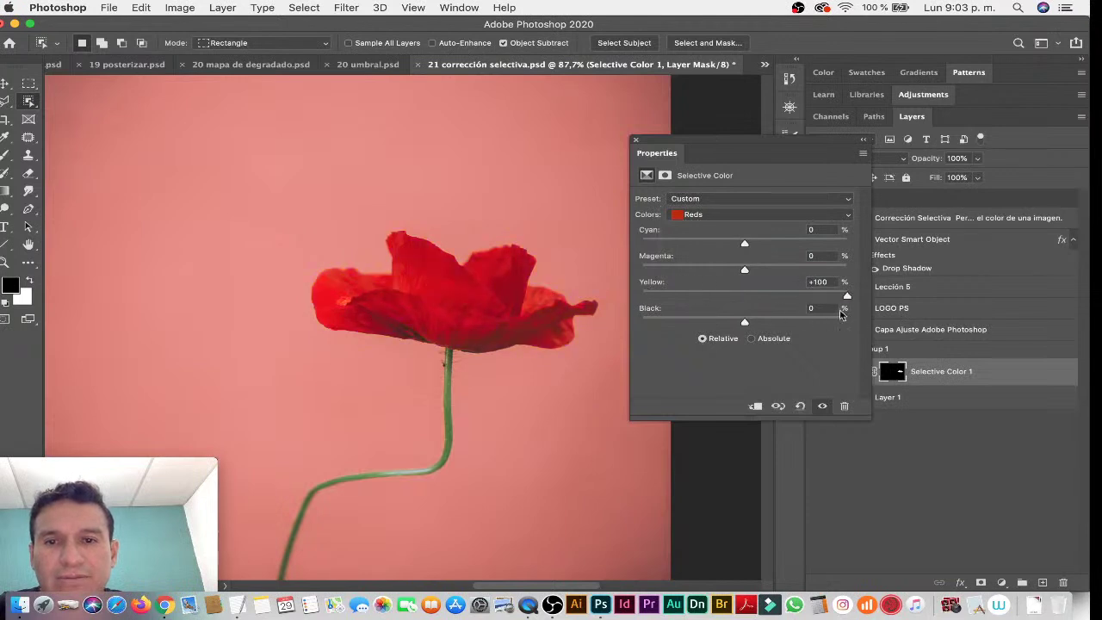
left_click_drag(724, 276, 634, 272)
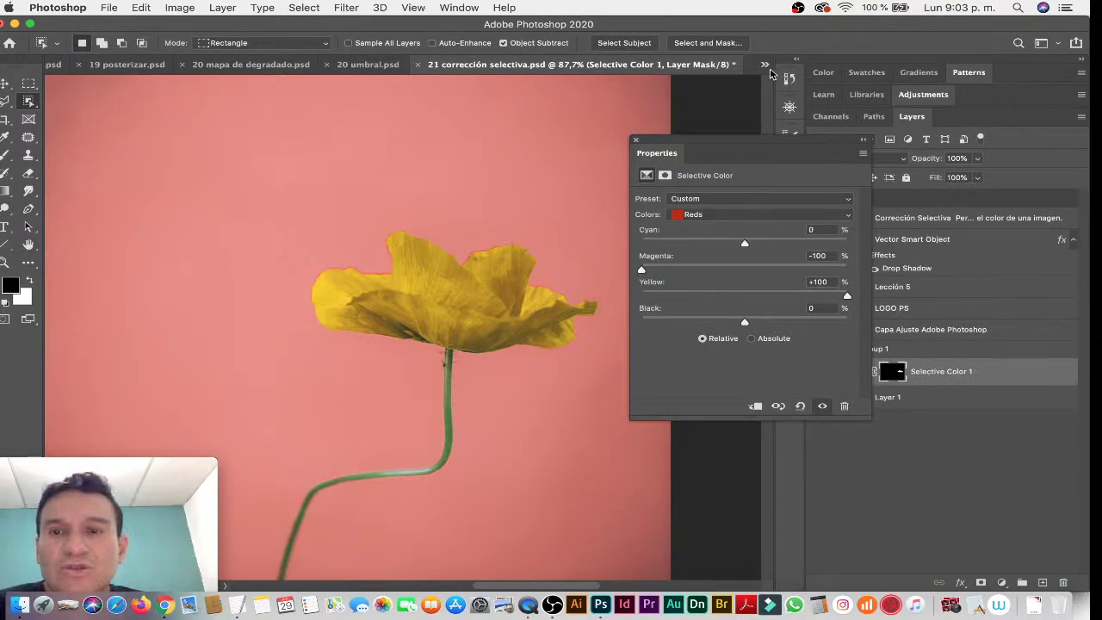
key("super+Tab")
key("super+shift+Tab")
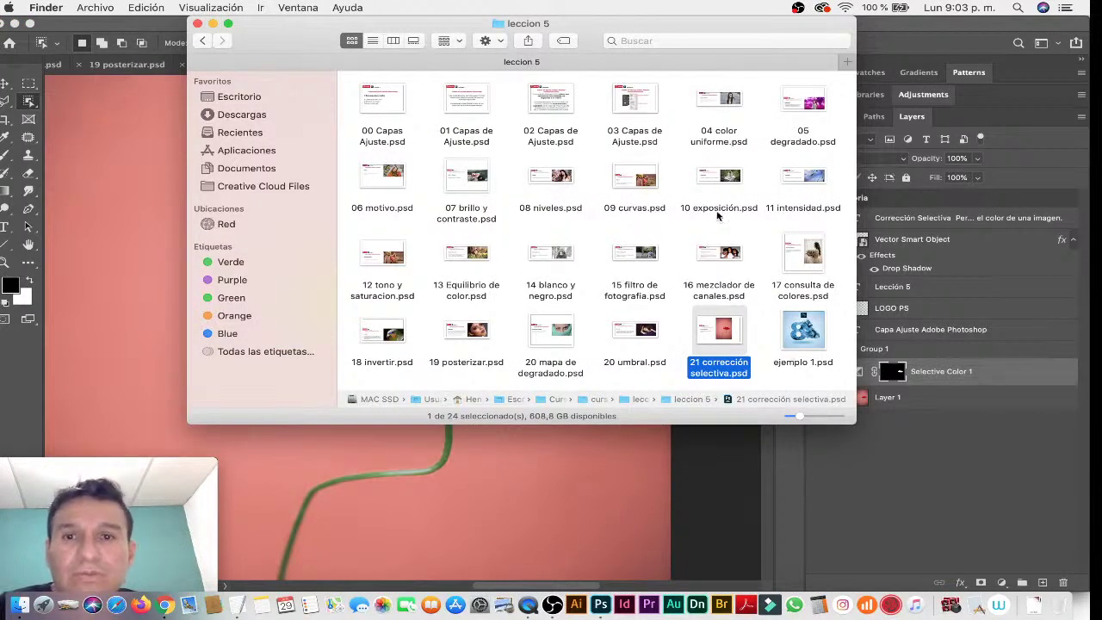
Open 00 Capas Ajuste.psd, close the floating Properties panel and select the Move tool.
left_click(366, 106)
double_click(366, 105)
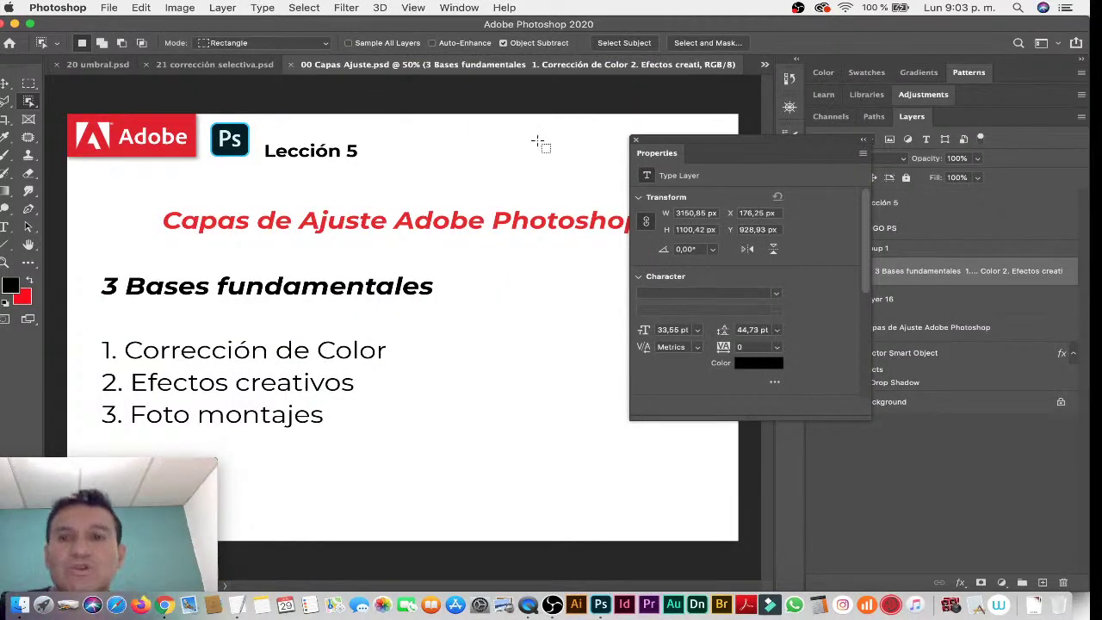
left_click(636, 142)
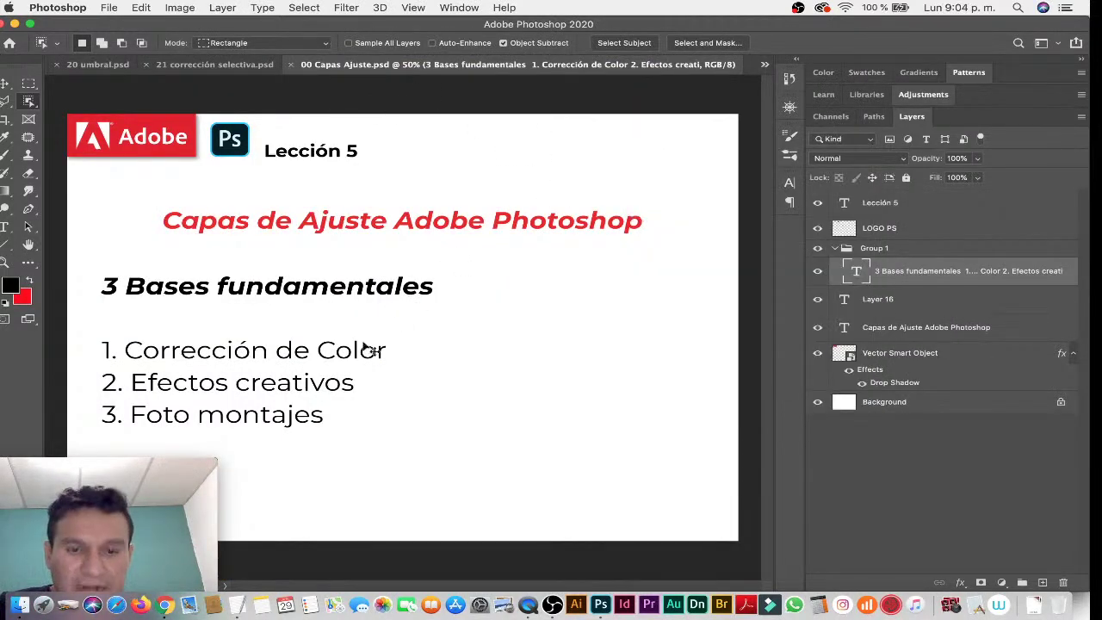
key("v")
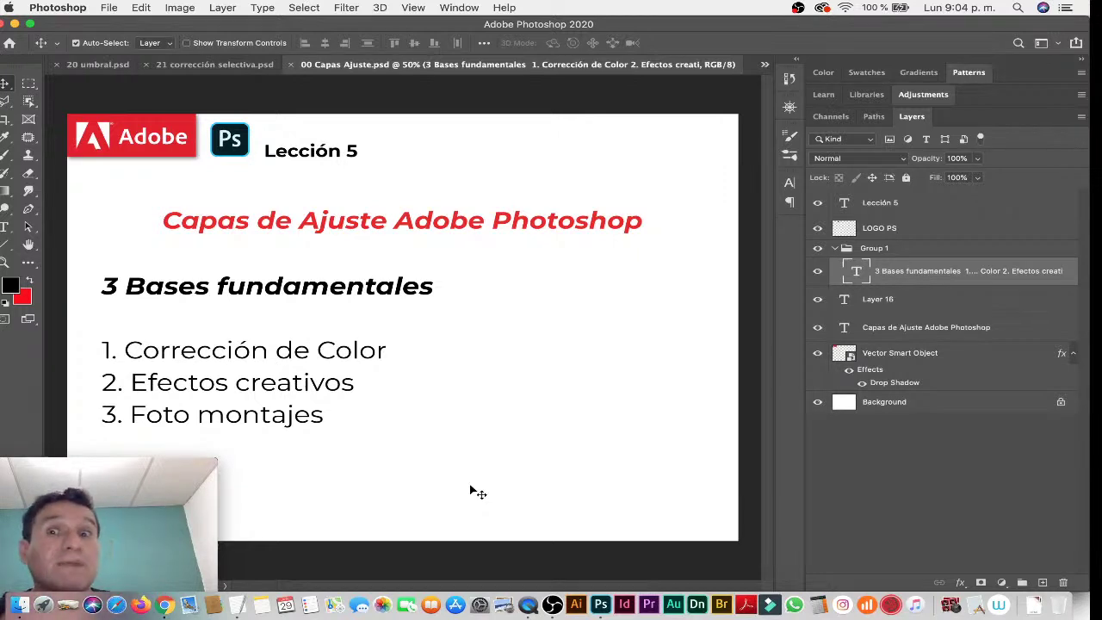
Show the adjustment layers list on the 3 Bases fundamentales slide, then return to Finder's leccion 5 folder.
left_click(1001, 582)
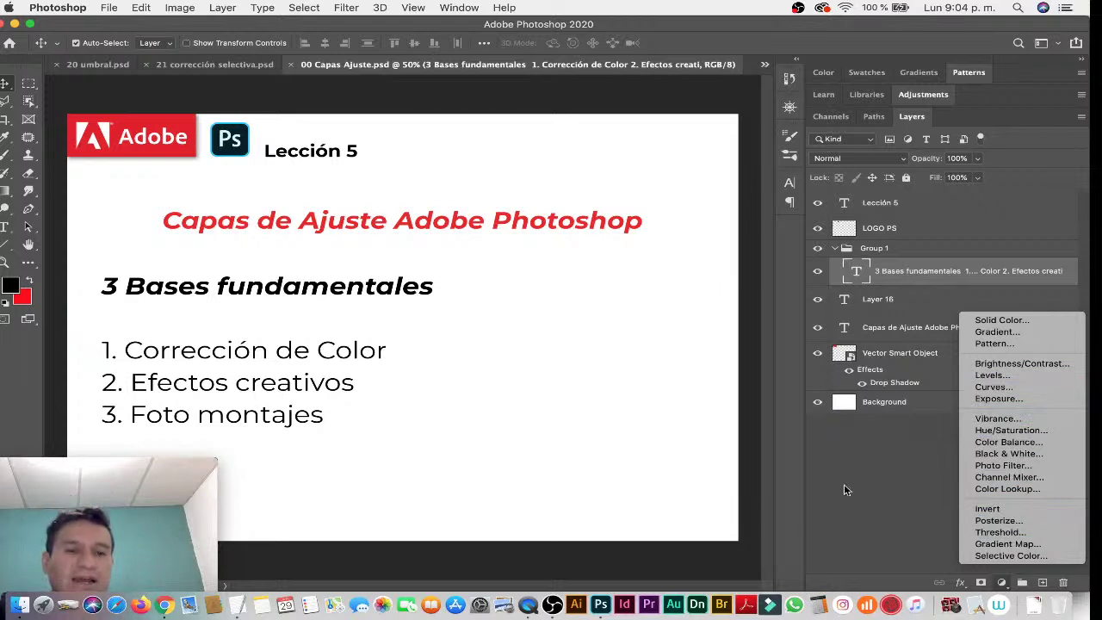
key("super+Tab")
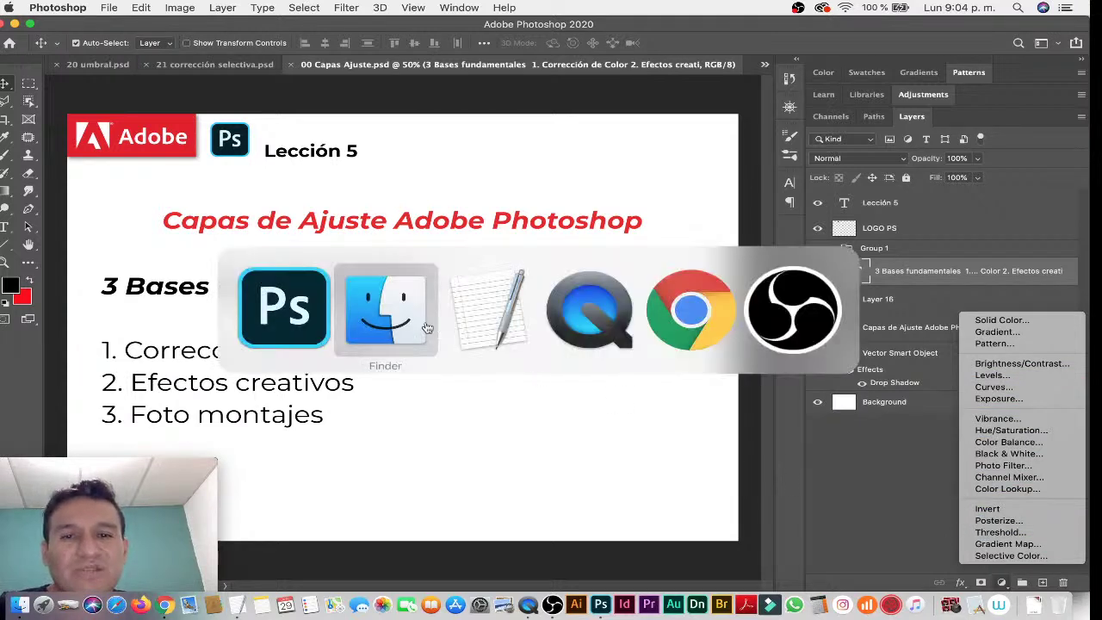
left_click(288, 310)
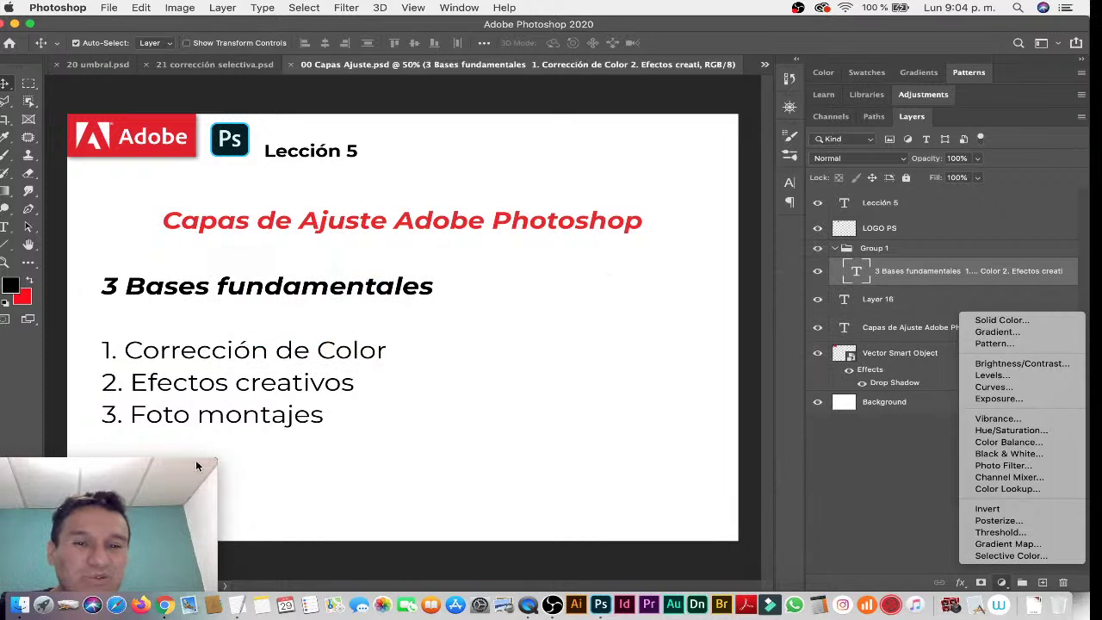
mouse_move(196, 465)
left_mouse_down()
mouse_move(1071, 425)
mouse_move(1073, 437)
left_mouse_up()
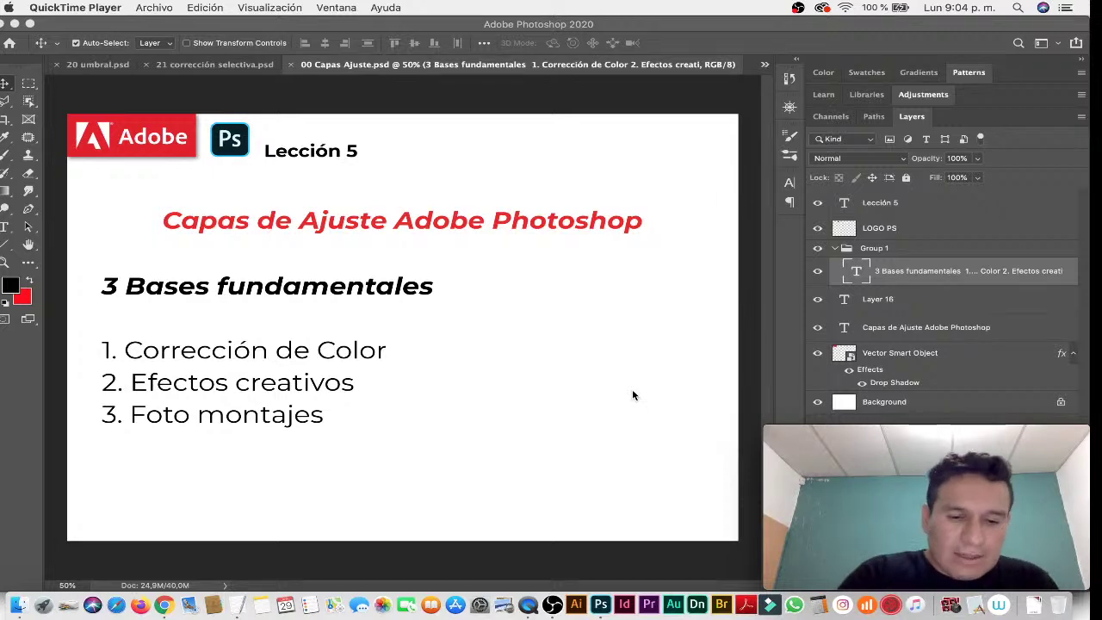
key("super+Tab")
key("super+Tab")
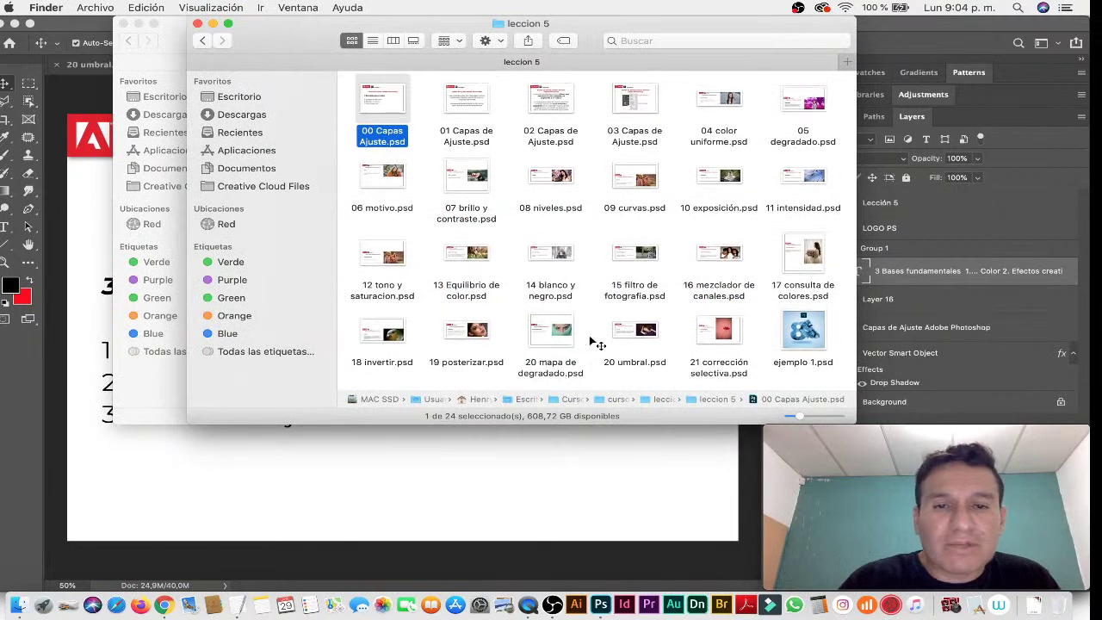
Open 13 Equilibrio de color.psd, zoom into the grass photo, select Layer 0, then switch to Chrome.
double_click(477, 255)
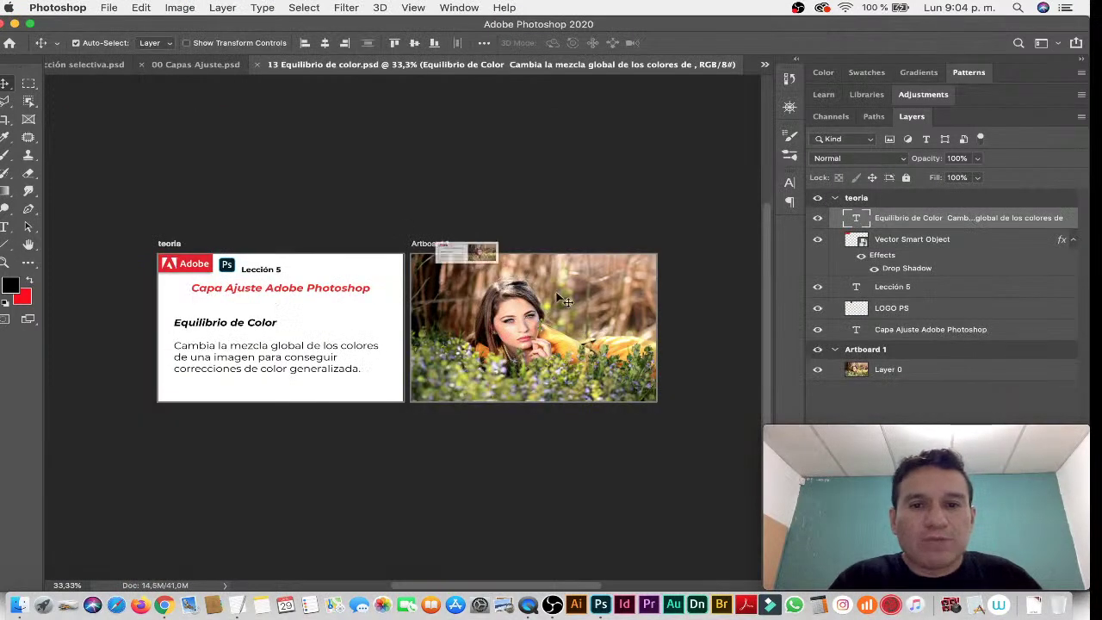
mouse_move(556, 316)
left_mouse_down()
mouse_move(596, 316)
mouse_move(508, 303)
left_mouse_up()
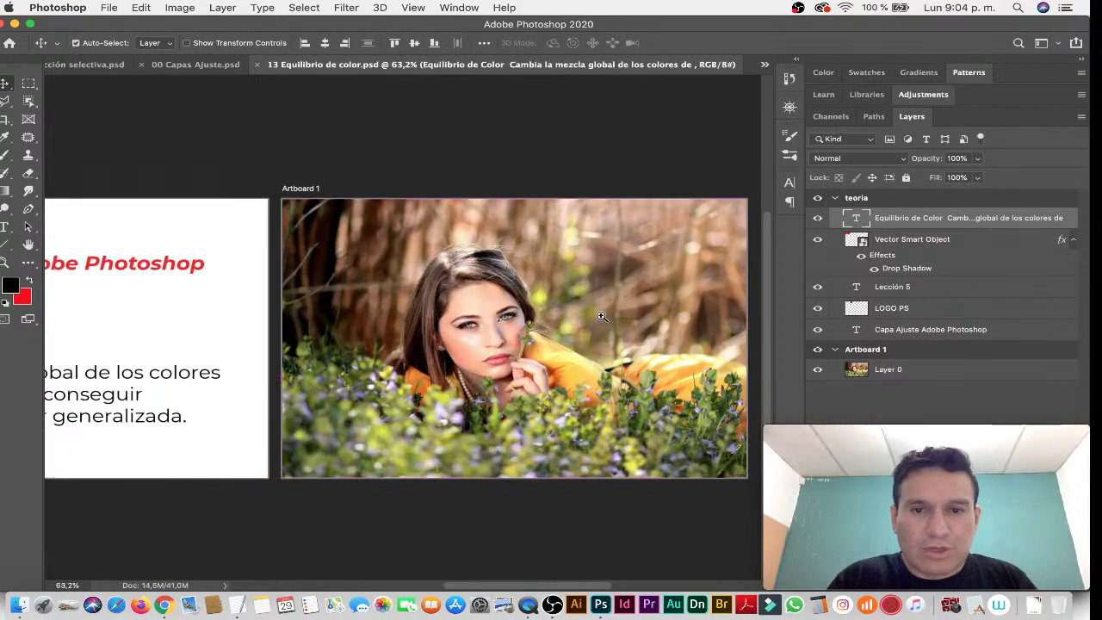
left_click(865, 372)
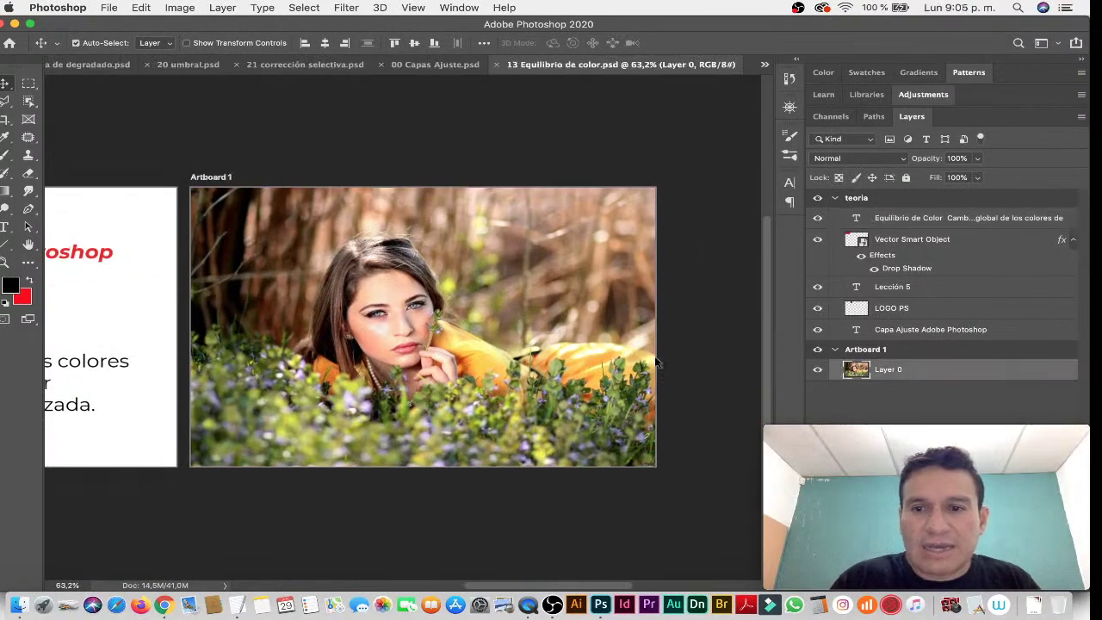
left_click_drag(508, 346, 526, 345)
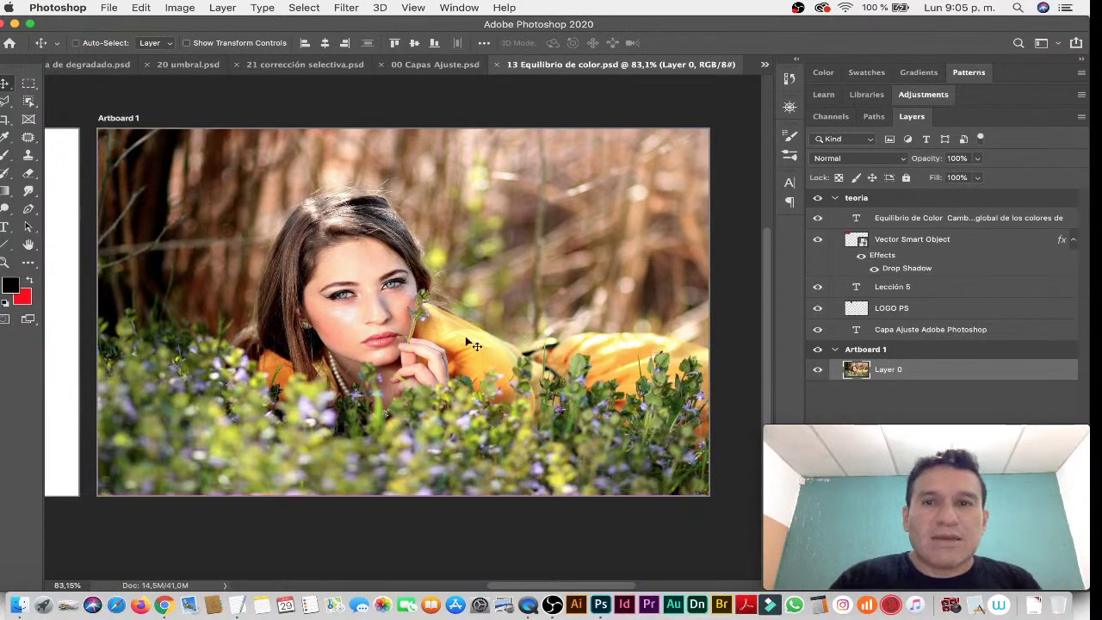
key("super+Tab")
key("super+Tab")
key("super+Tab")
key("super+Tab")
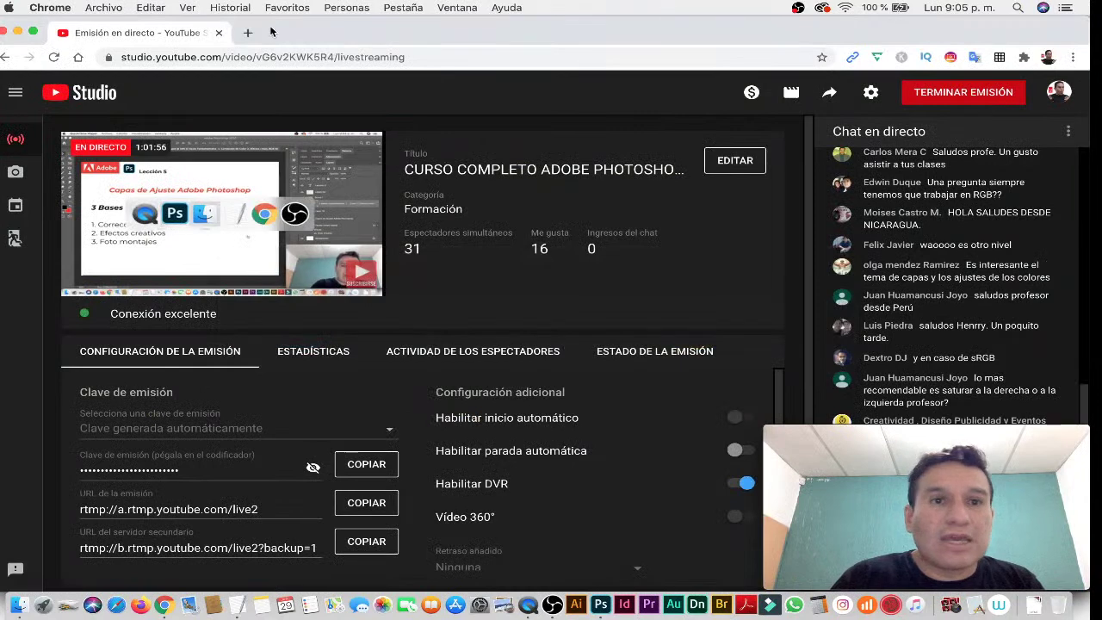
Search Google Images for 'srgb' to show the Adobe RGB vs sRGB diagram, then return to Photoshop.
left_click(248, 33)
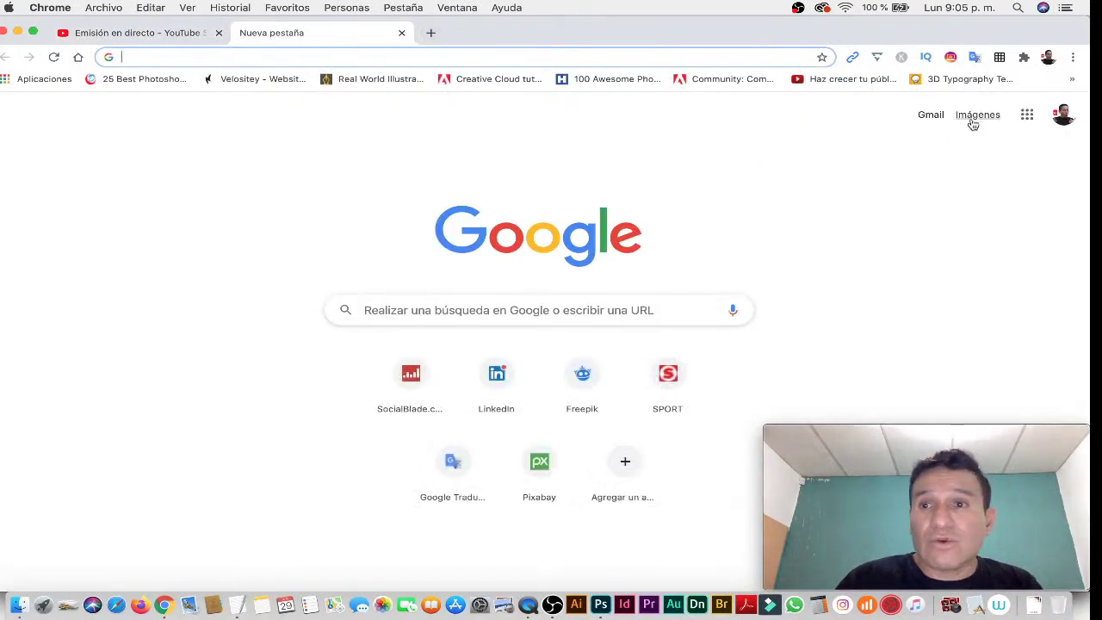
left_click(973, 120)
type("s")
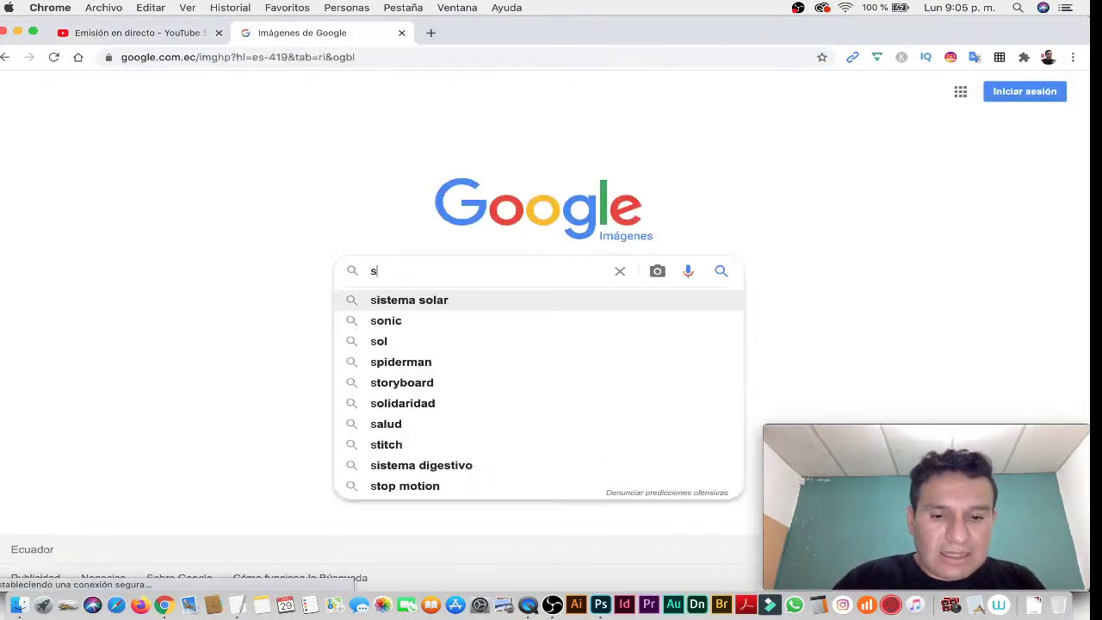
type("rgb")
key("Return")
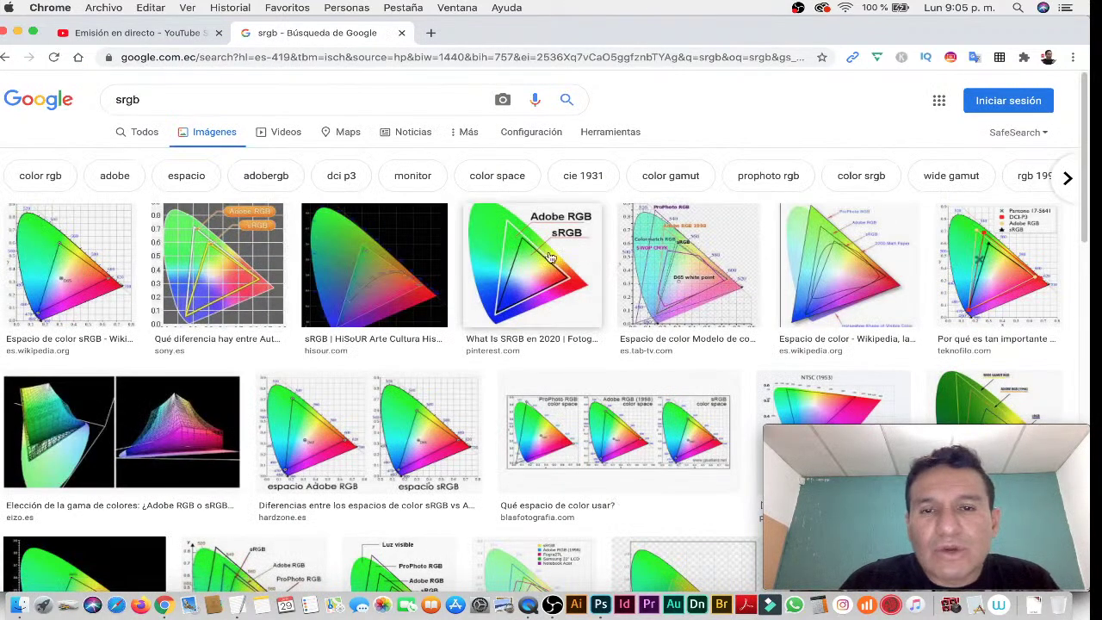
left_click(549, 256)
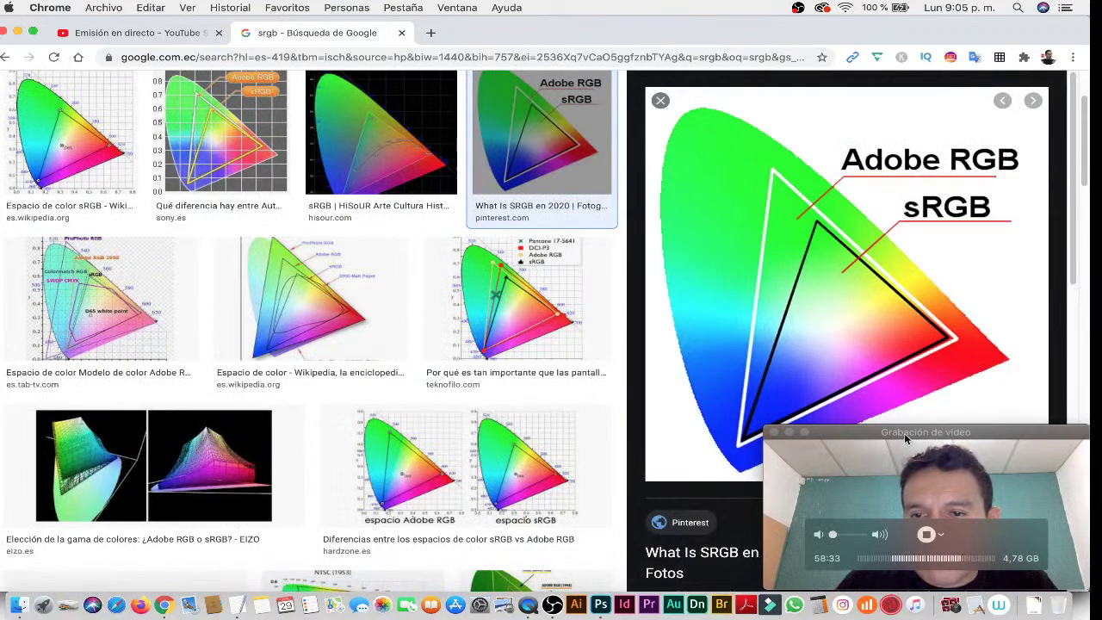
left_click_drag(904, 439, 454, 425)
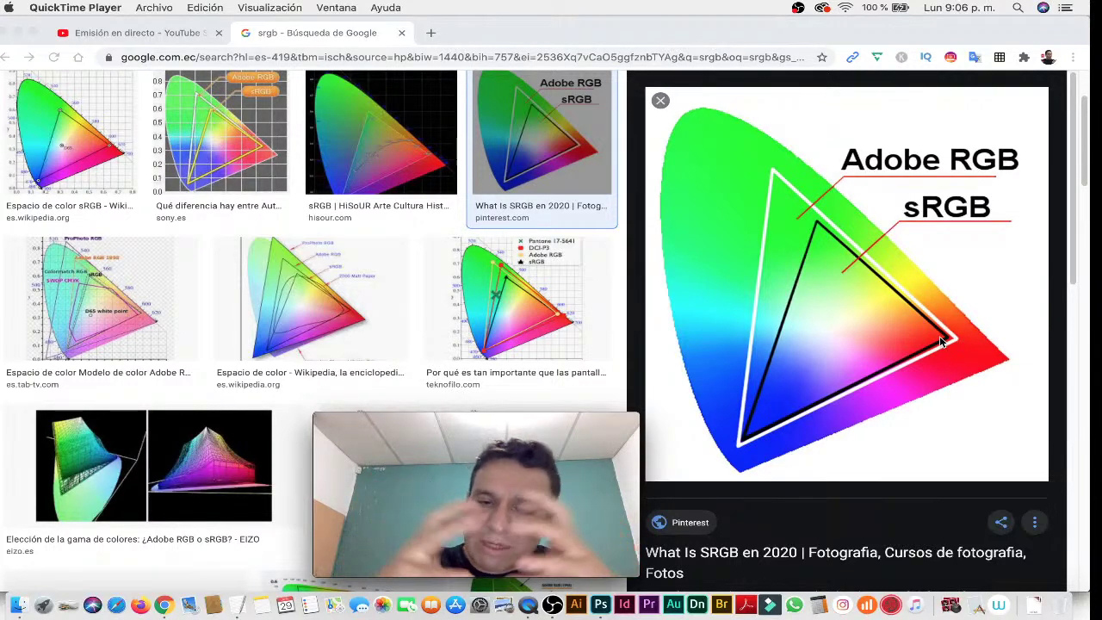
key("super+Tab")
key("super+Tab")
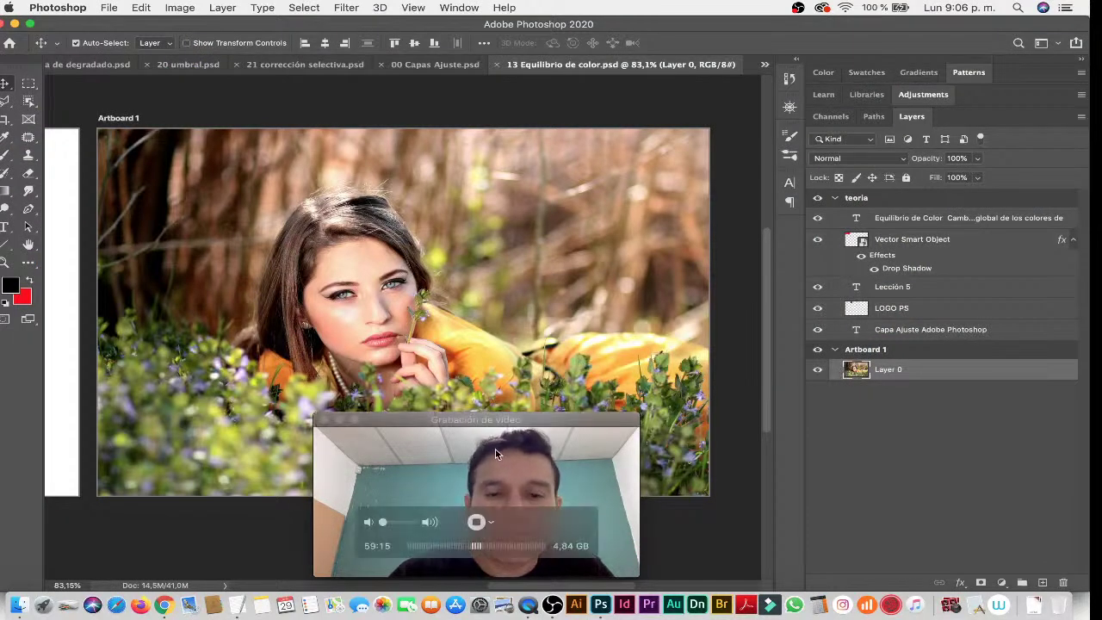
left_click(519, 422)
left_click_drag(519, 419, 947, 409)
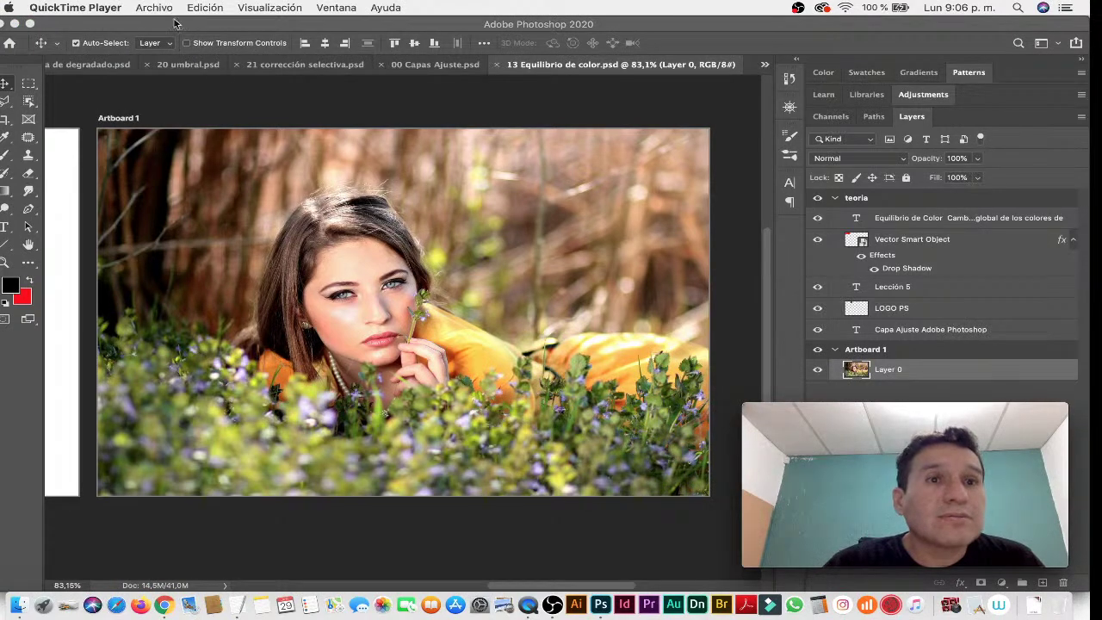
left_click(268, 94)
left_click(181, 8)
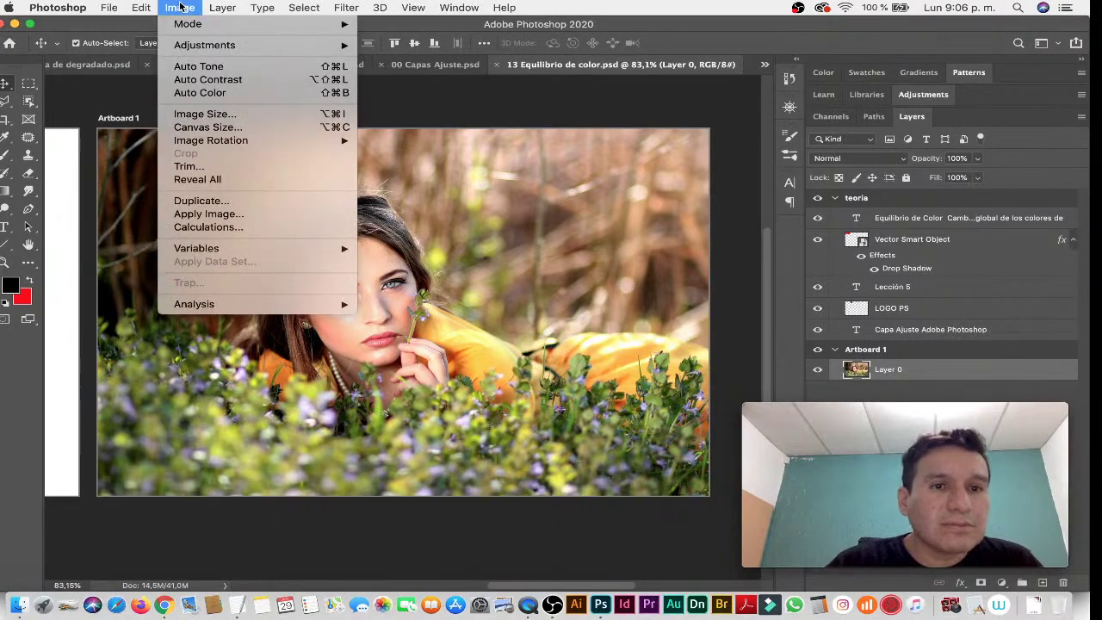
left_click(181, 7)
left_click(137, 9)
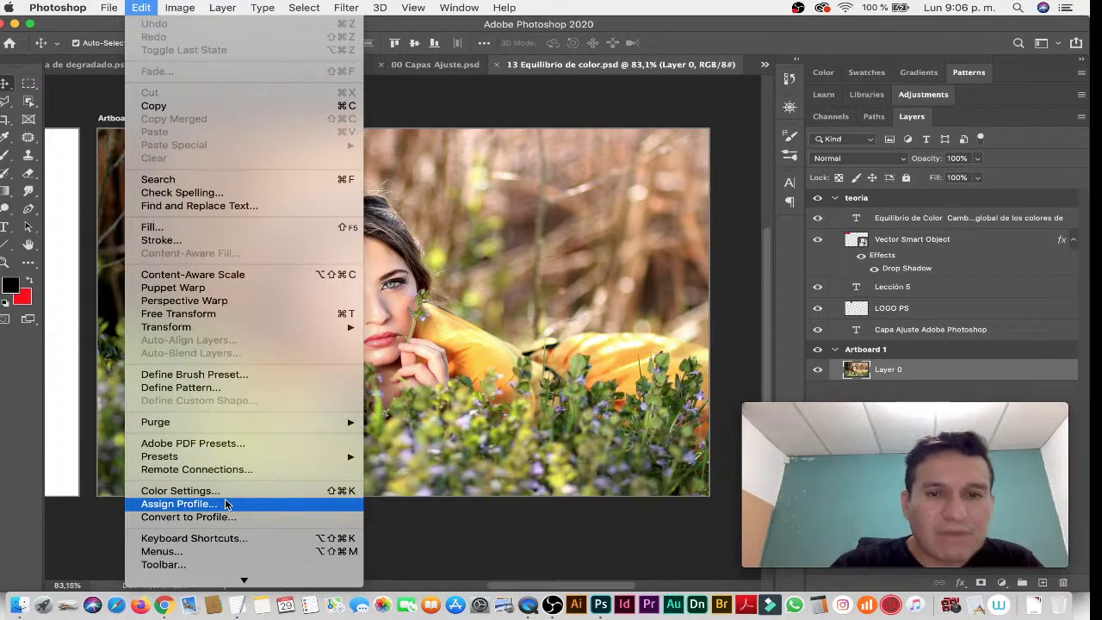
key("Escape")
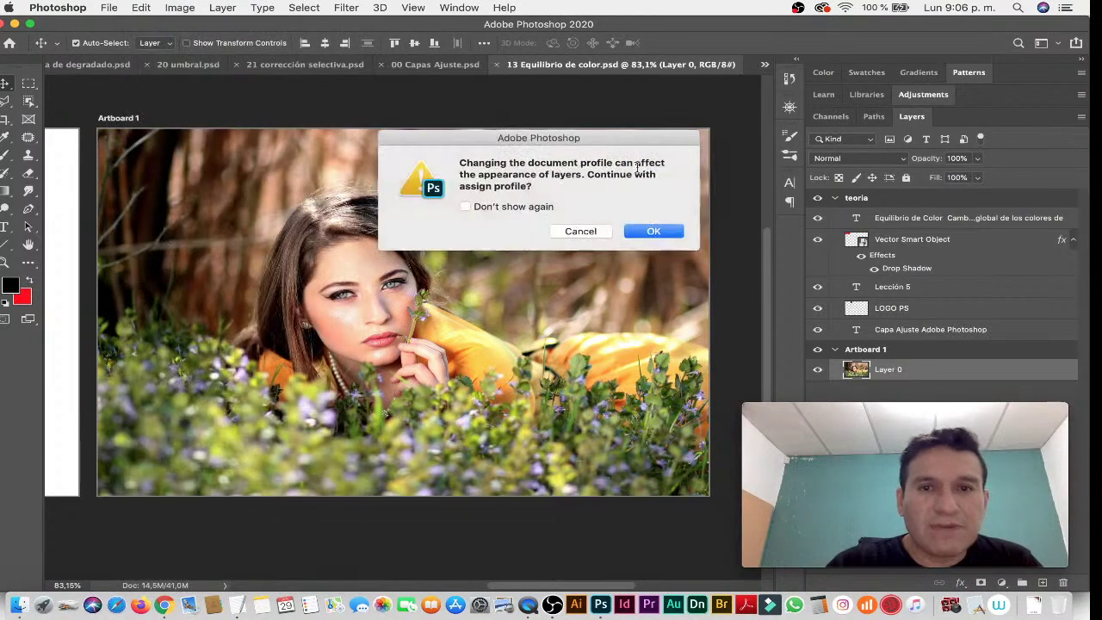
left_click(652, 233)
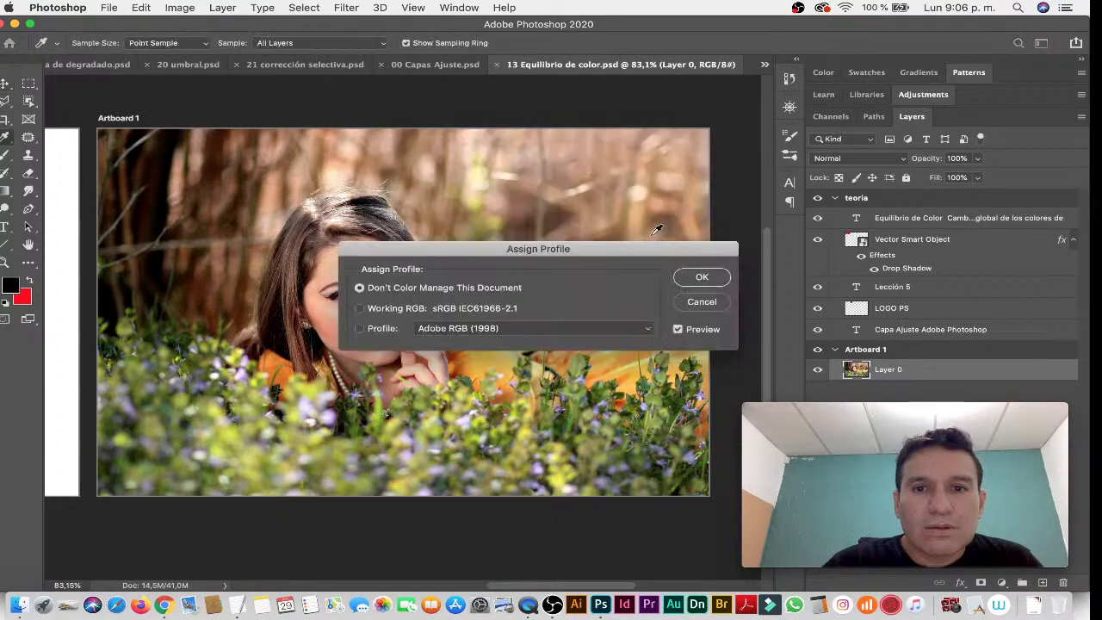
left_click_drag(563, 250, 719, 91)
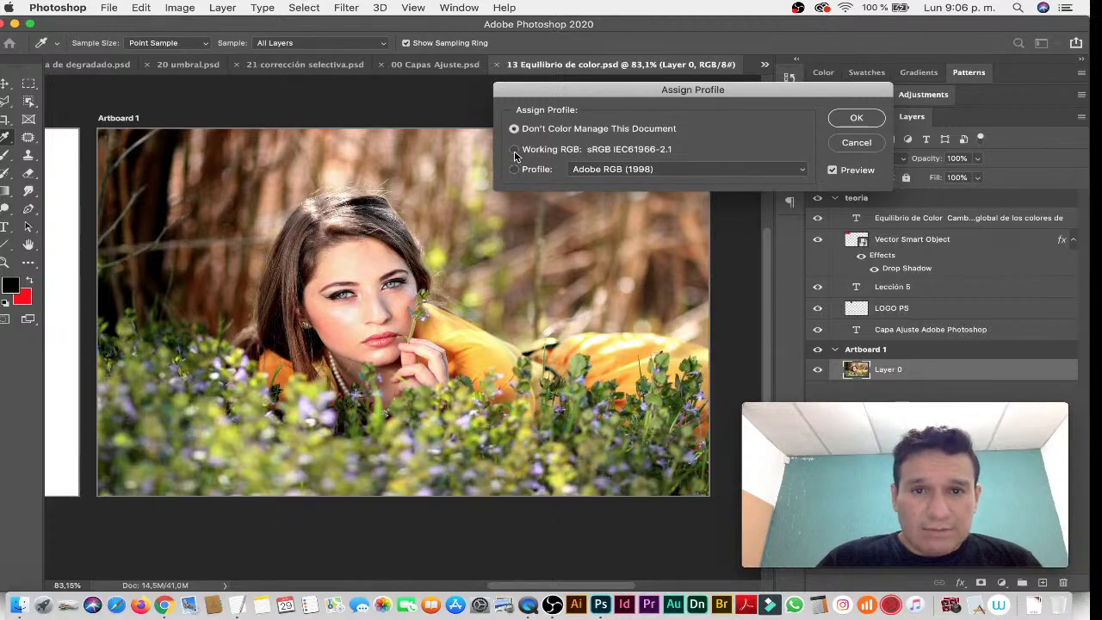
left_click(514, 150)
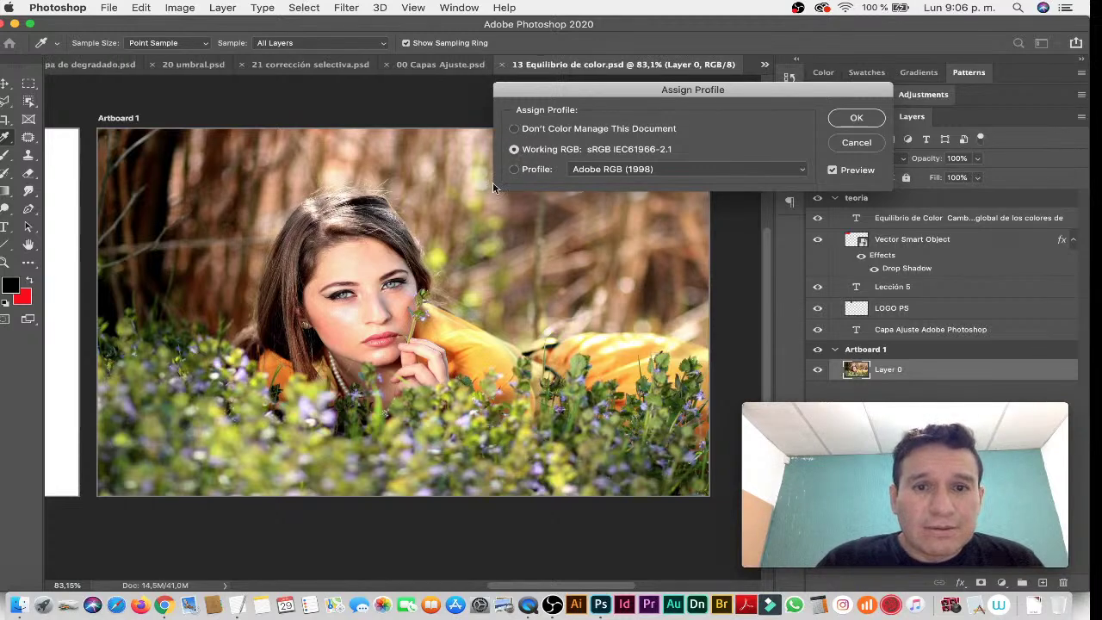
scroll(398, 240, "up", 2)
scroll(398, 240, "up", 2)
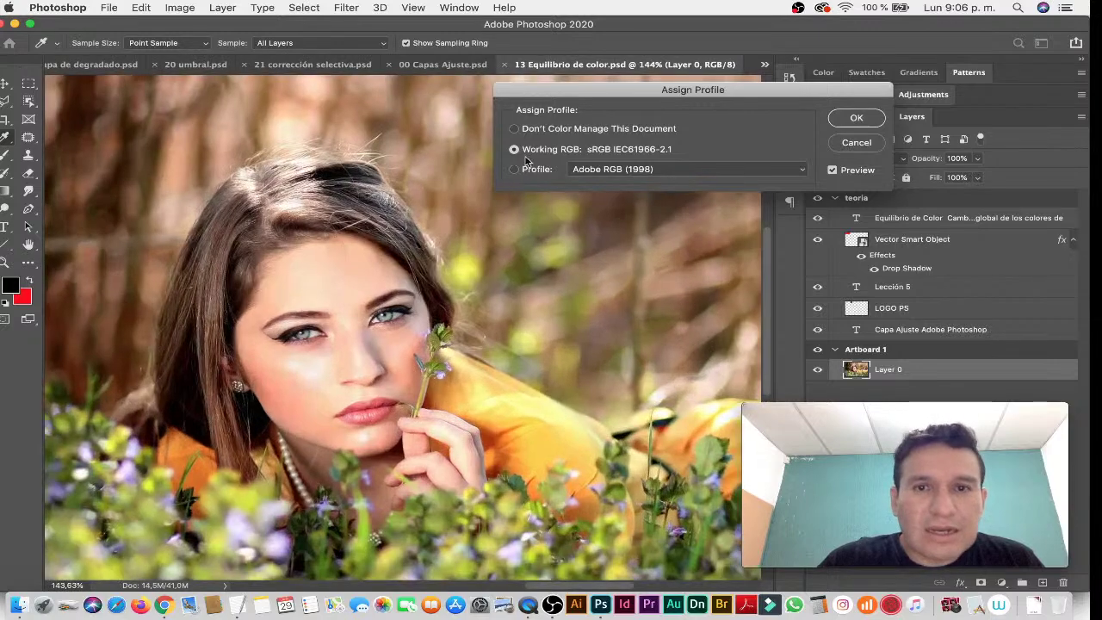
left_click(514, 170)
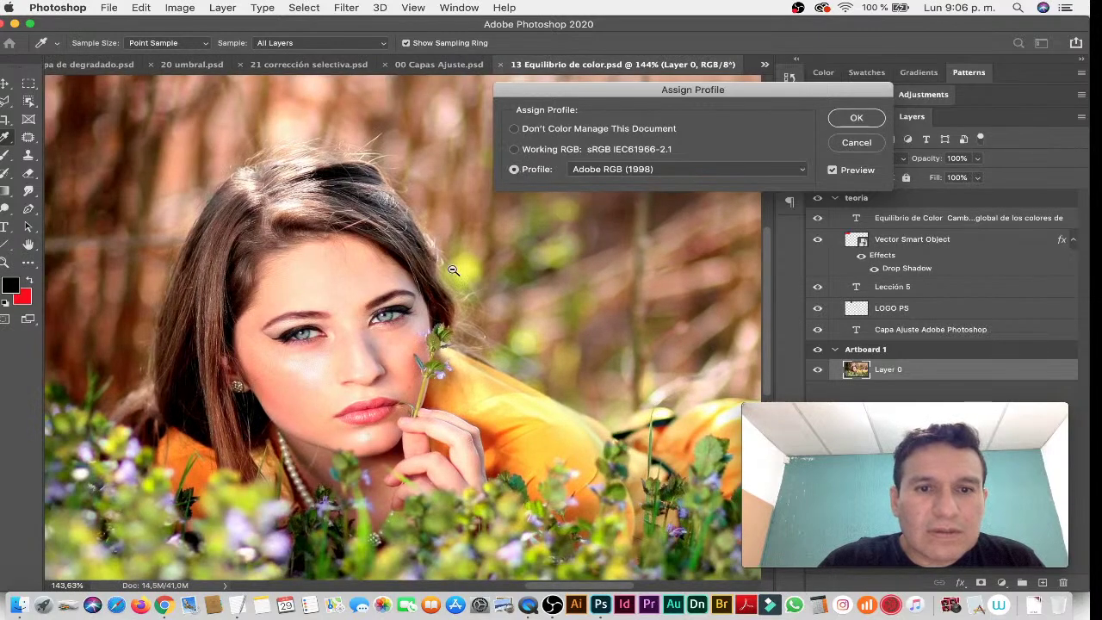
scroll(442, 269, "down", 2)
scroll(422, 268, "down", 2)
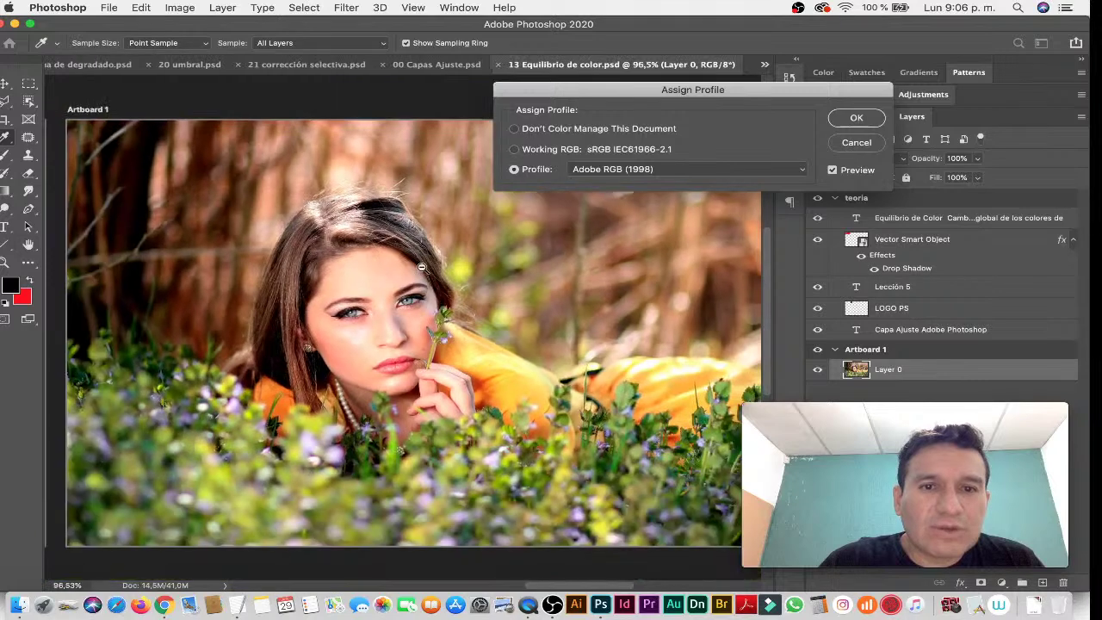
left_click(514, 150)
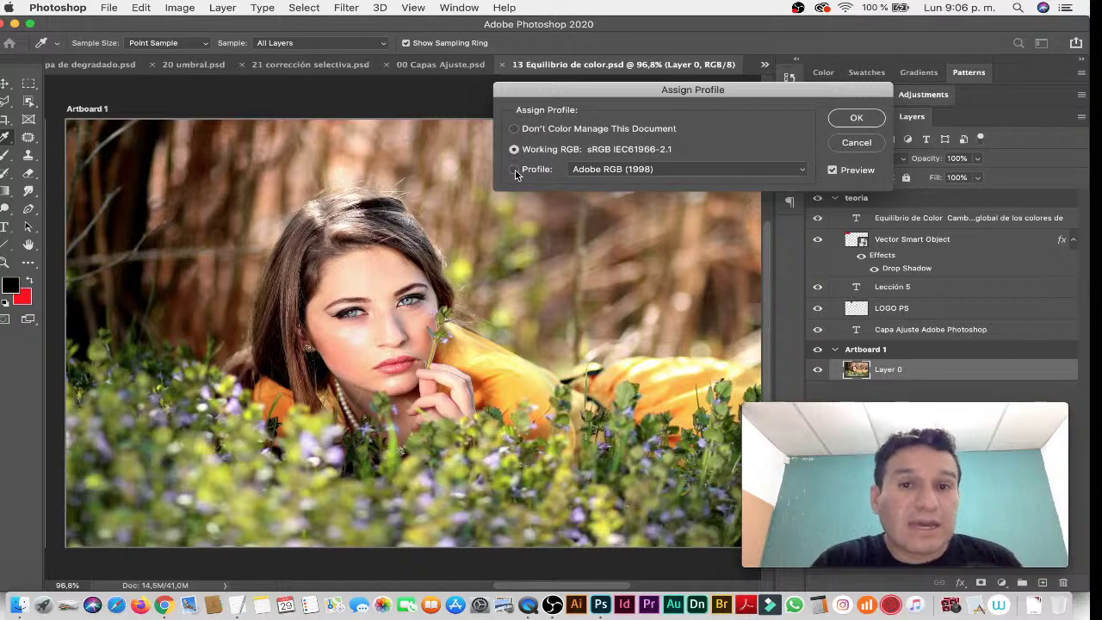
left_click(514, 171)
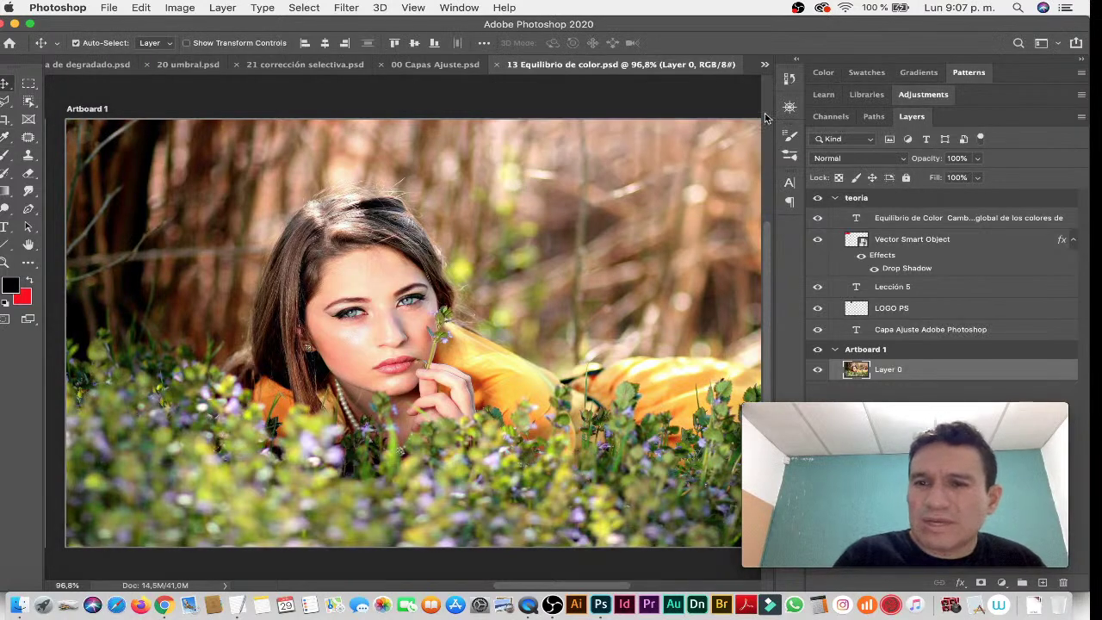
Collapse the teoria layer group in the Layers panel and switch to Finder.
left_click(835, 199)
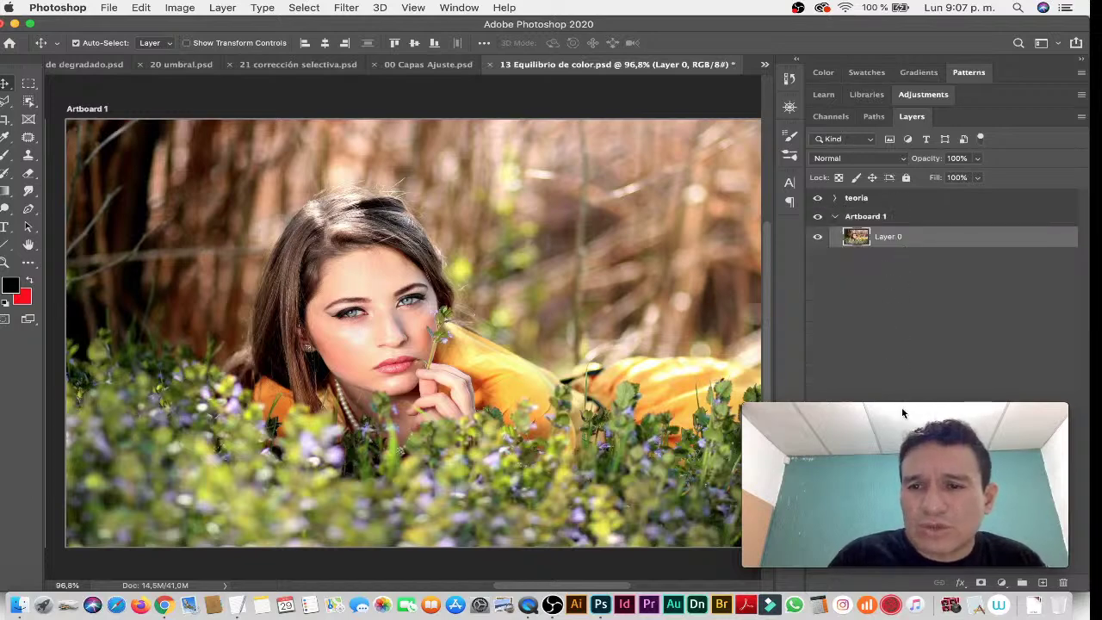
mouse_move(901, 407)
left_mouse_down()
mouse_move(697, 405)
mouse_move(594, 428)
left_mouse_up()
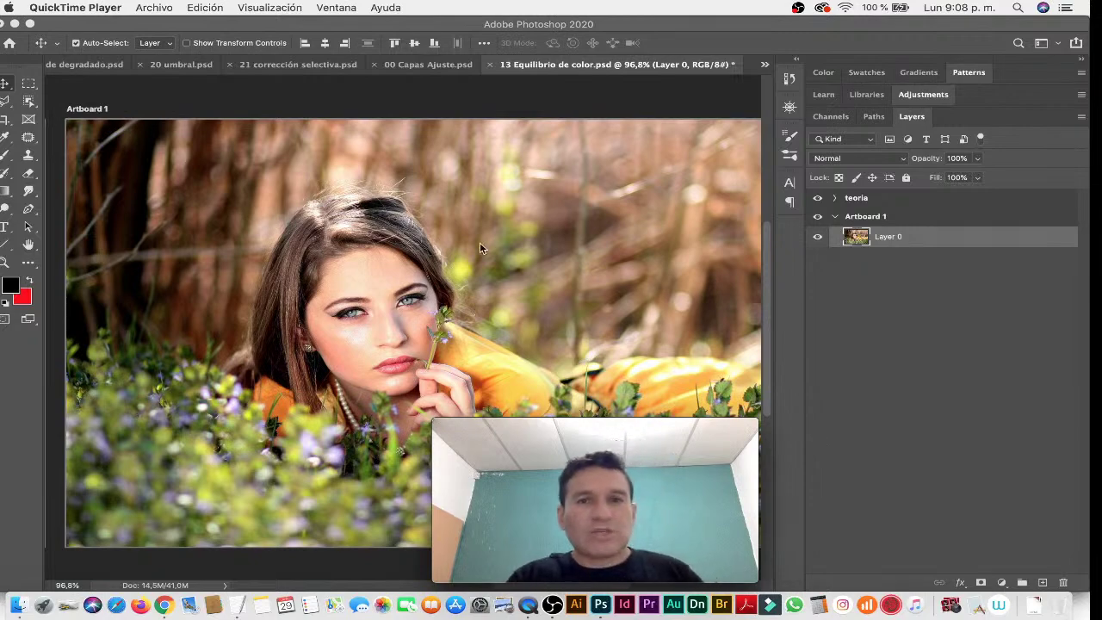
key("super+Tab")
key("super+Tab")
key("super+Tab")
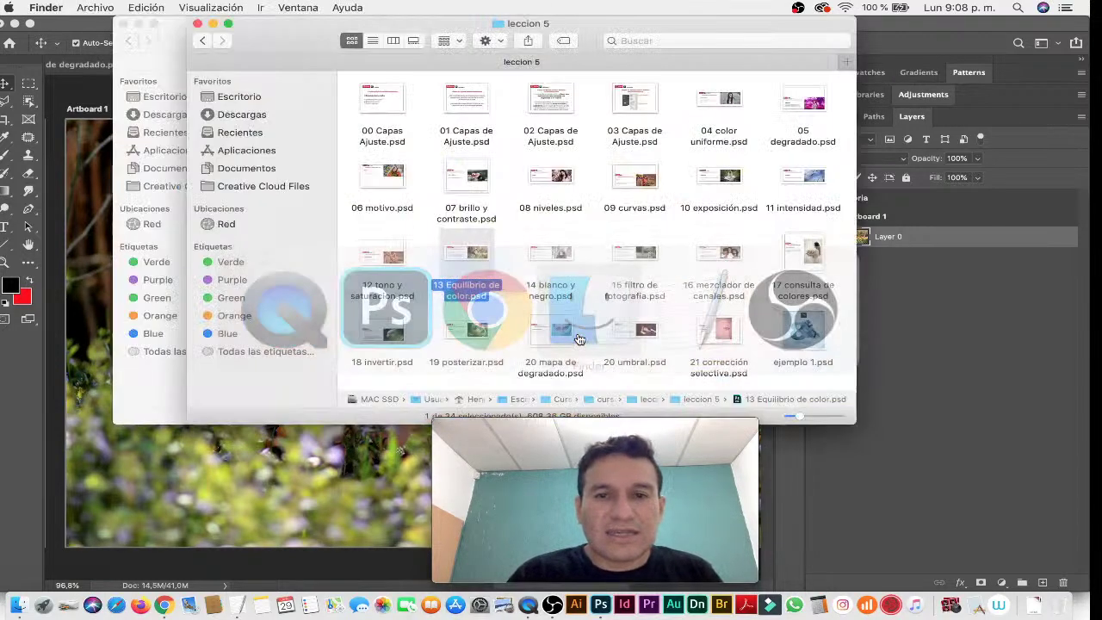
Navigate to Escritorio > Cursos en linea en VIVO > curso ps desde cero cc 2020 > imagenes resplado.
key("super+grave")
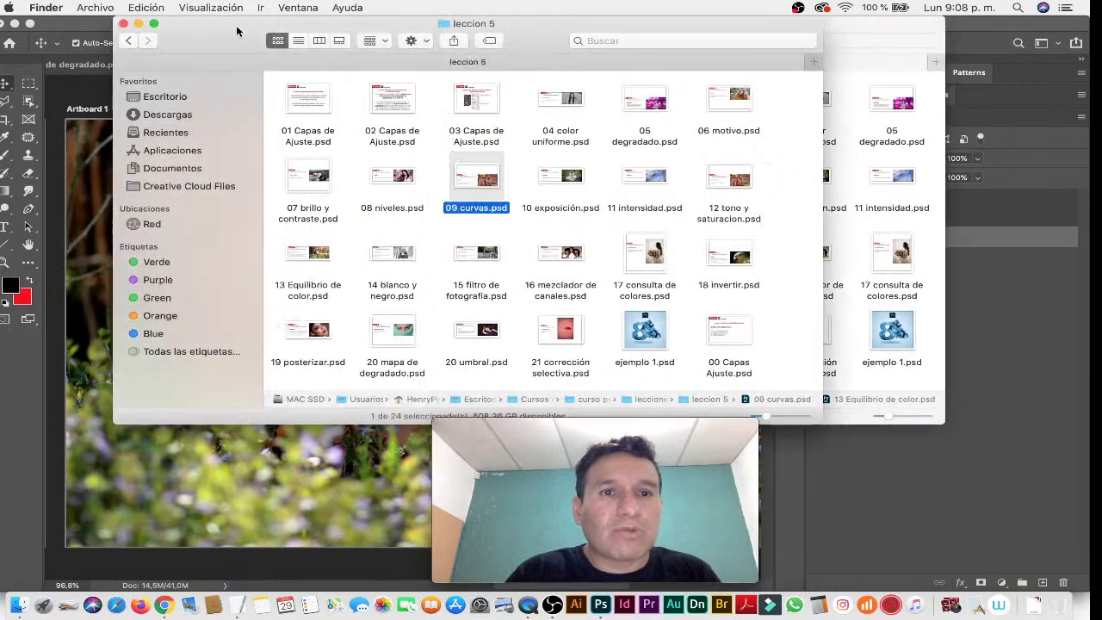
left_click(159, 98)
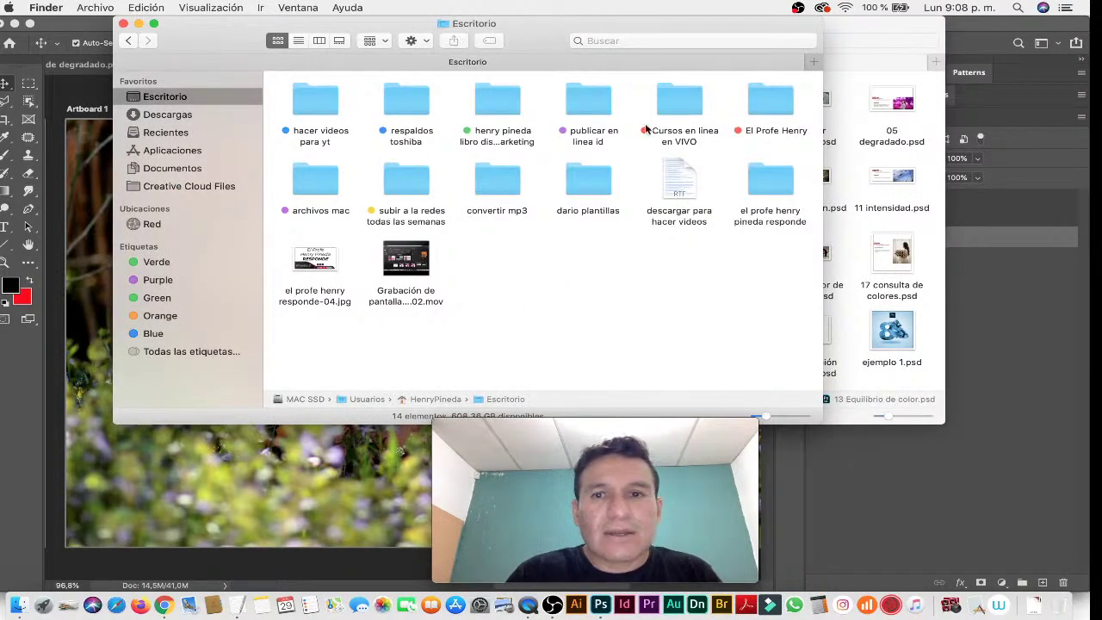
double_click(675, 104)
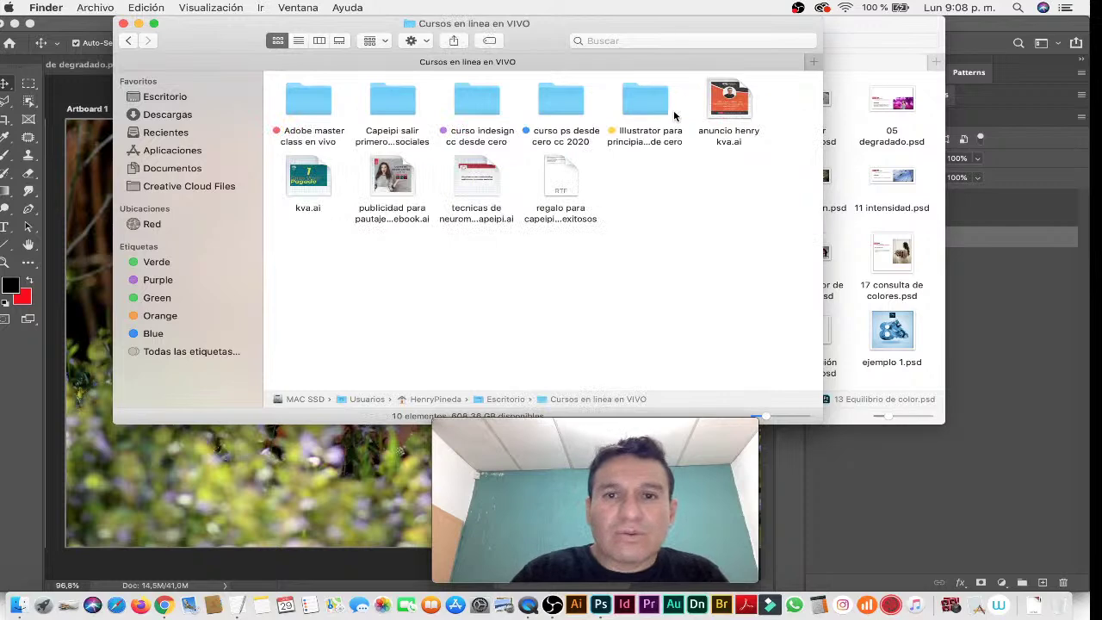
double_click(558, 104)
left_click(315, 108)
key("super+o")
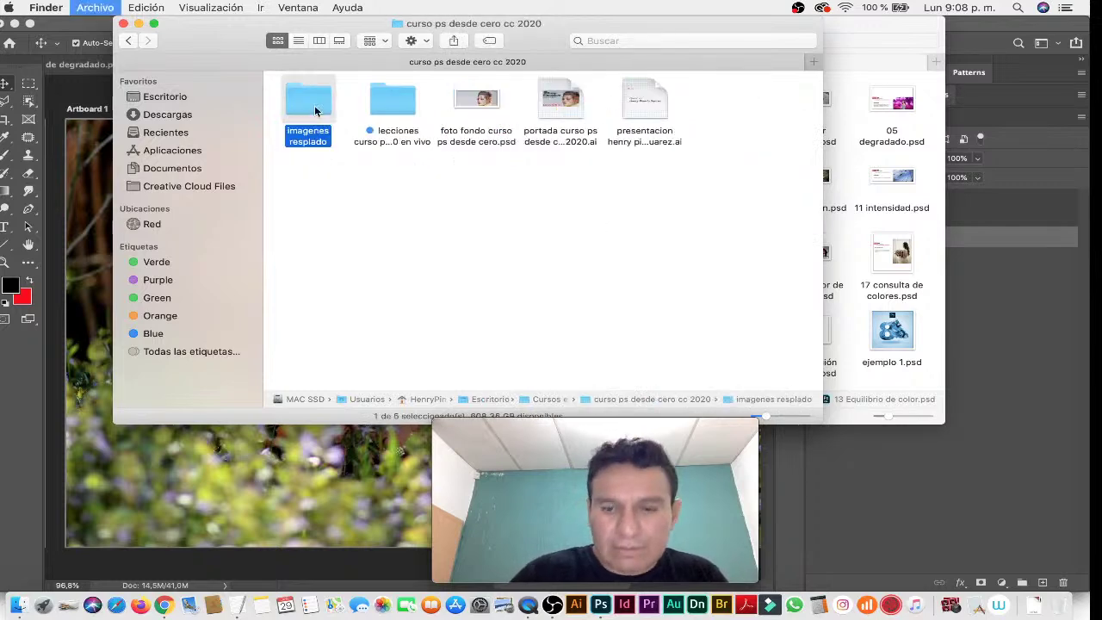
Drag soccer-673599_1920.jpg onto Photoshop to open the goalkeeper photo.
left_click(315, 108)
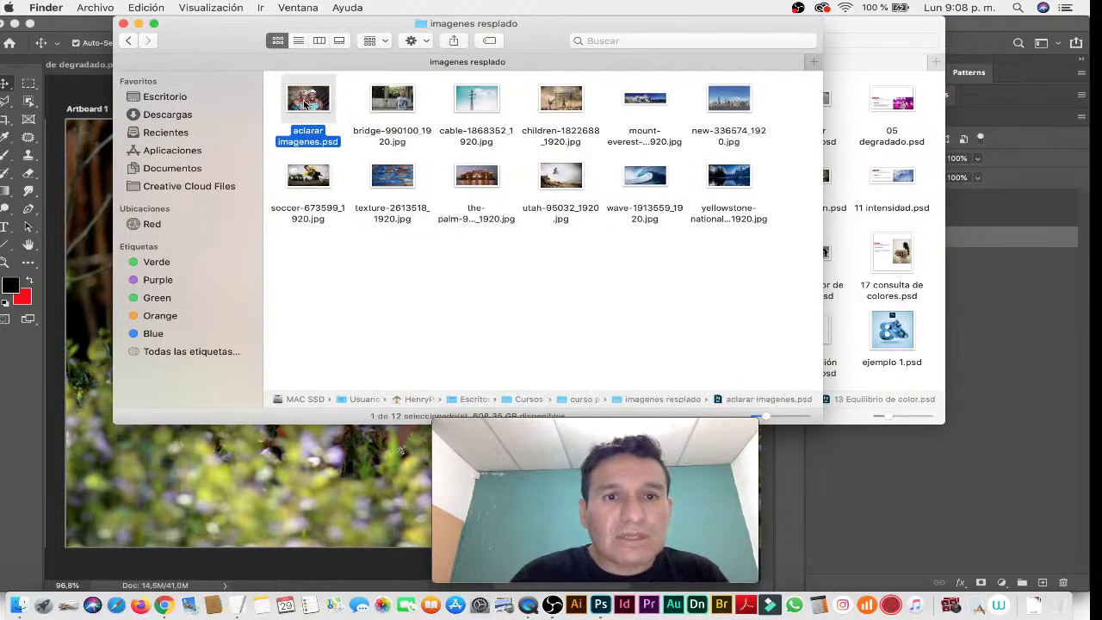
left_click_drag(307, 177, 603, 603)
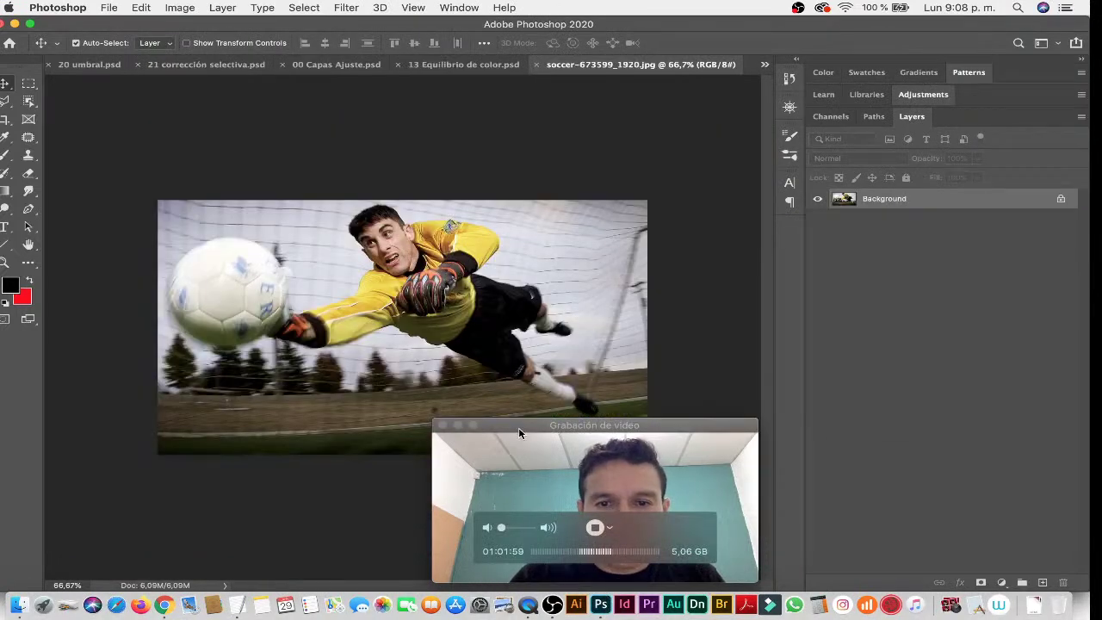
left_click_drag(518, 427, 851, 424)
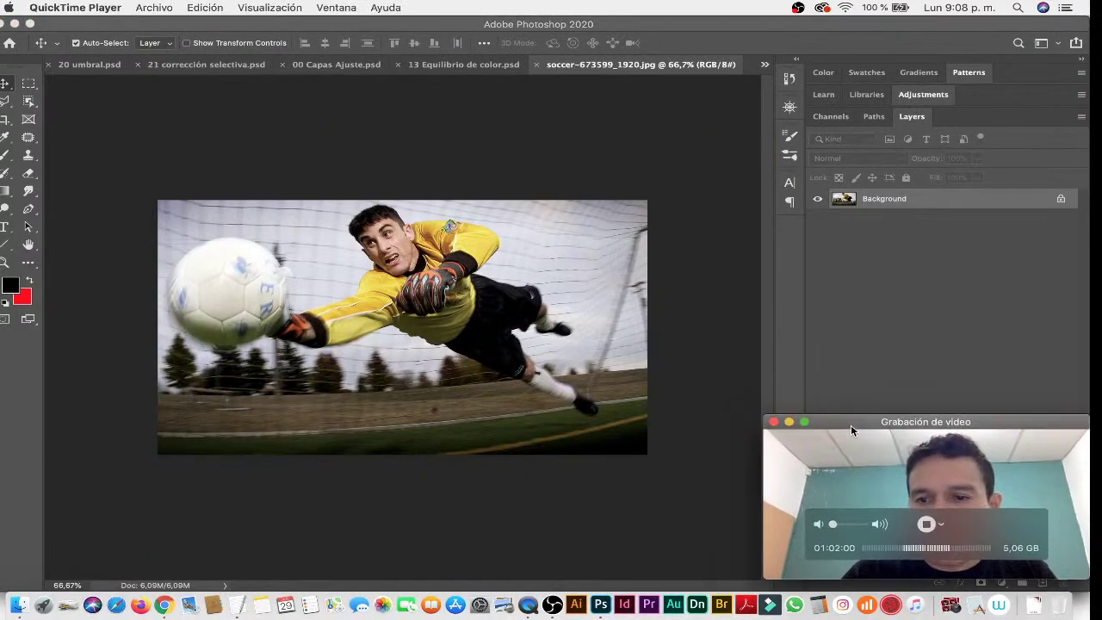
Create a new Print-preset A4 document, 210 × 297 mm at 300 ppi, in CMYK Color.
left_click(726, 362)
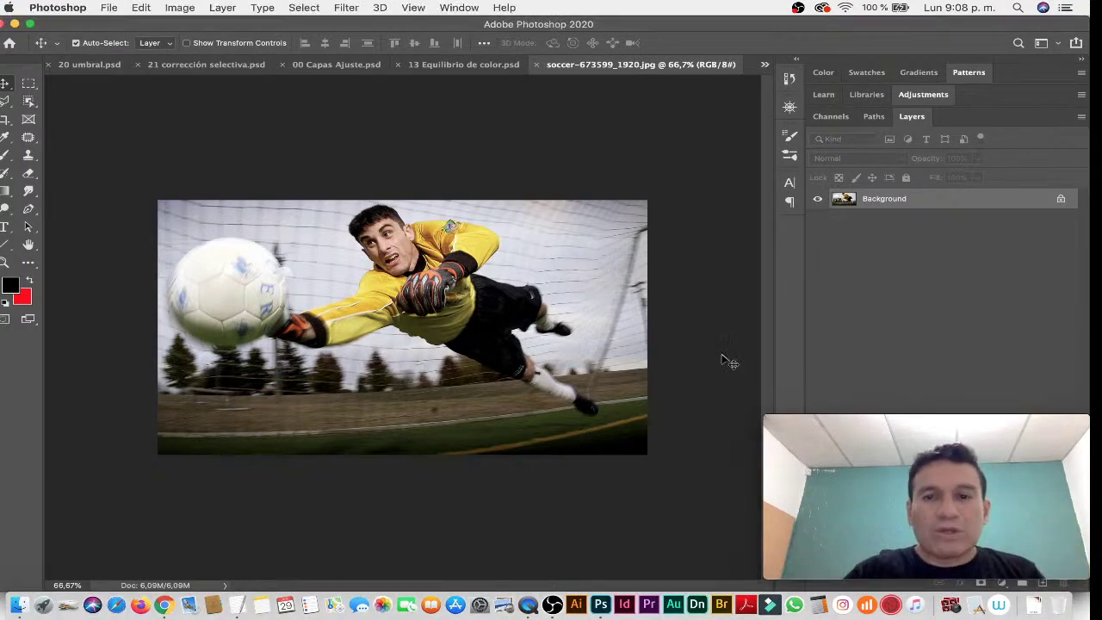
key("super+n")
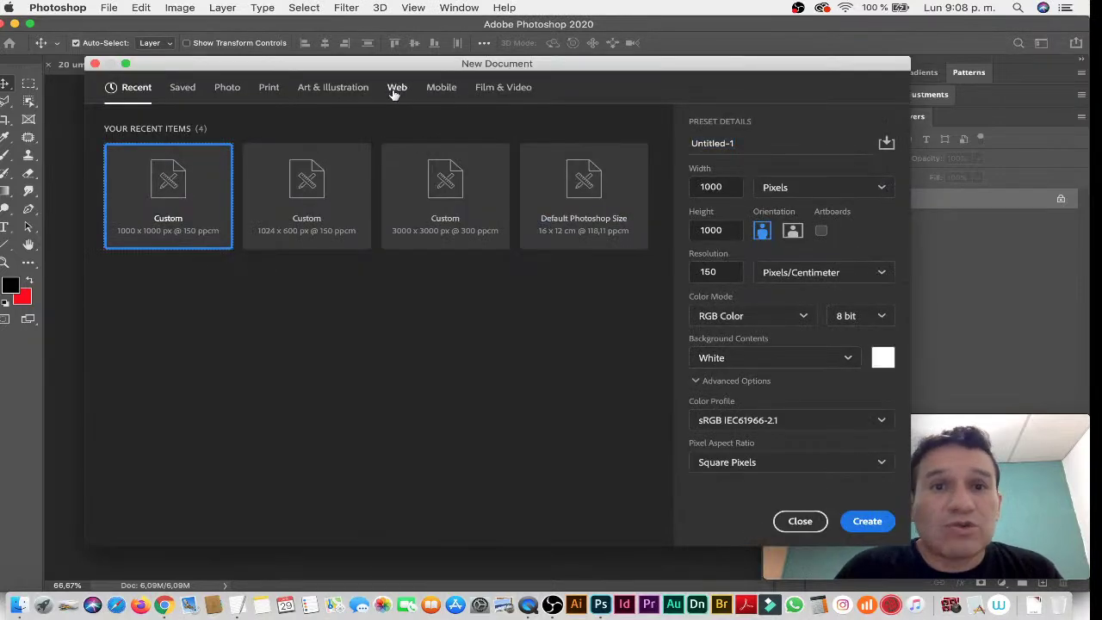
left_click(268, 89)
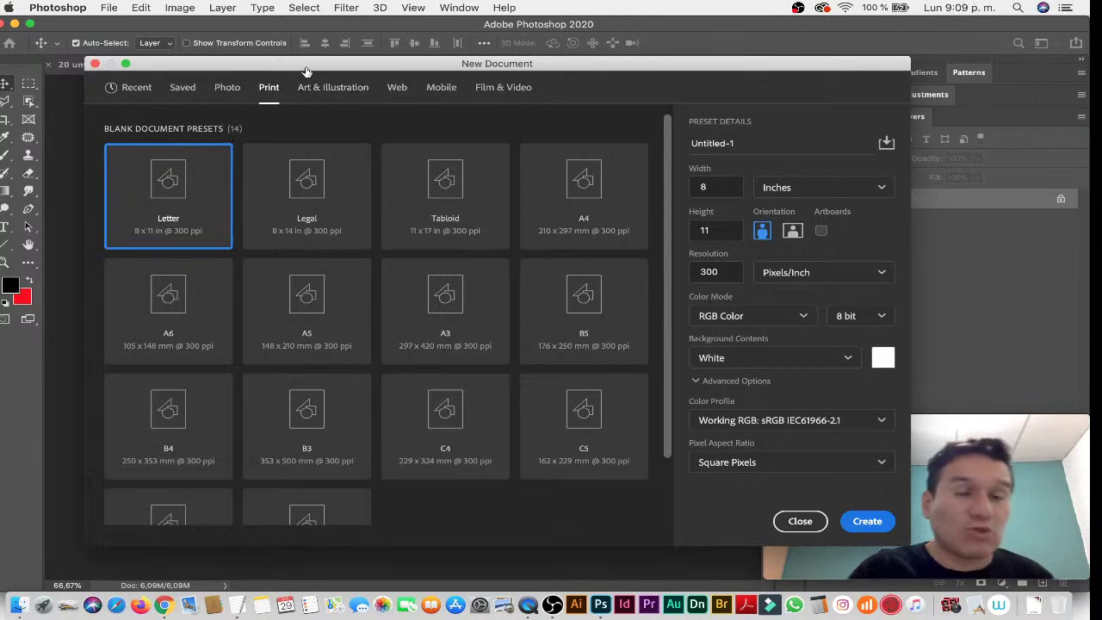
left_click_drag(306, 71, 256, 75)
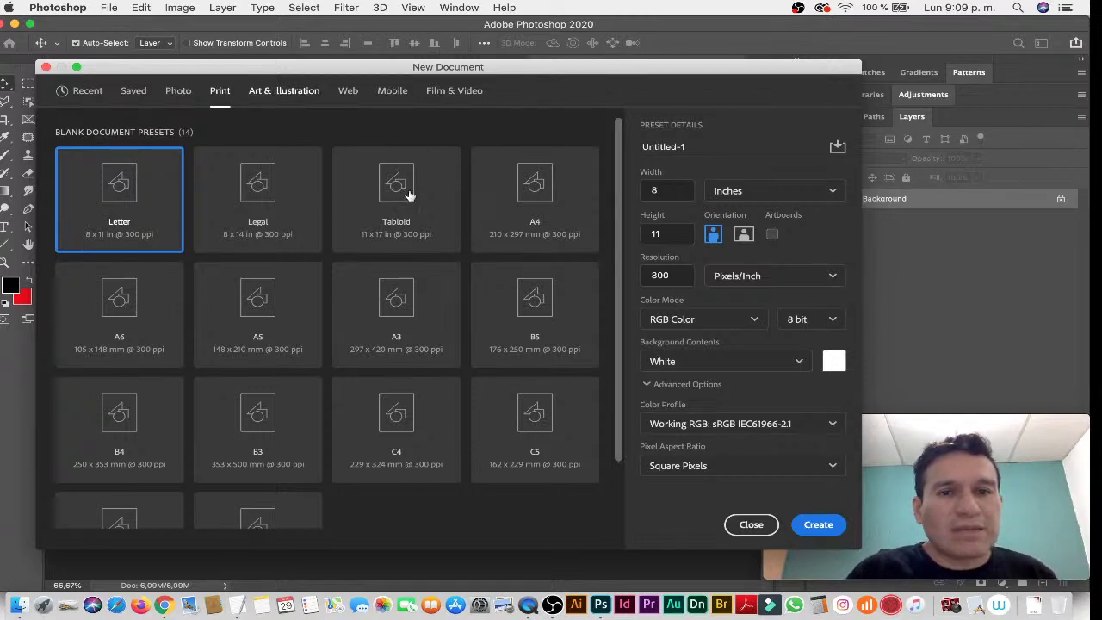
left_click(534, 187)
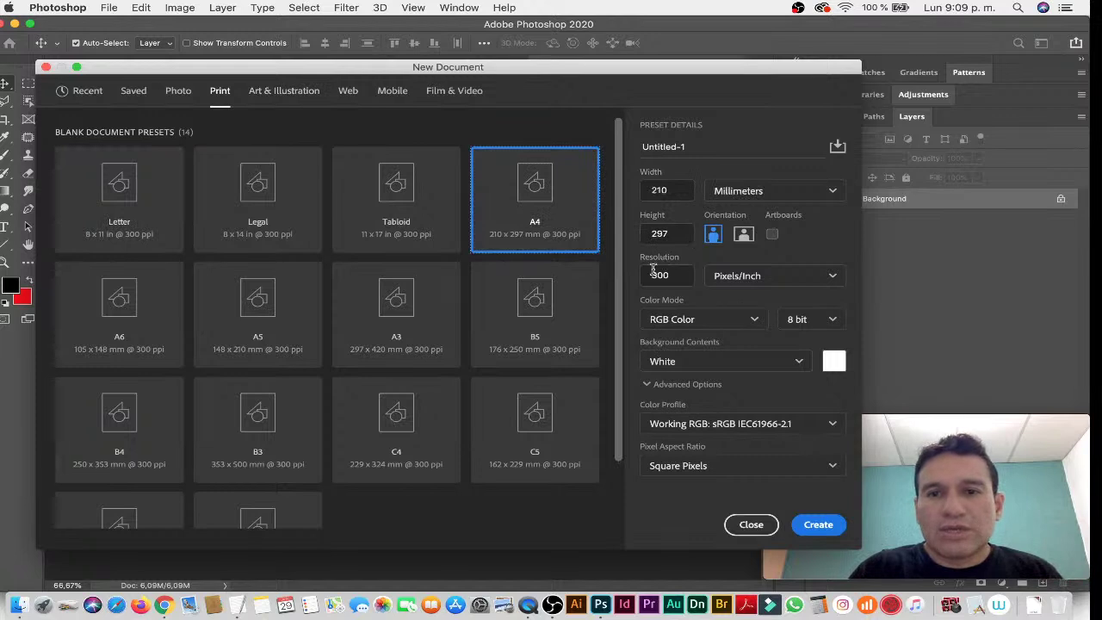
left_click(723, 321)
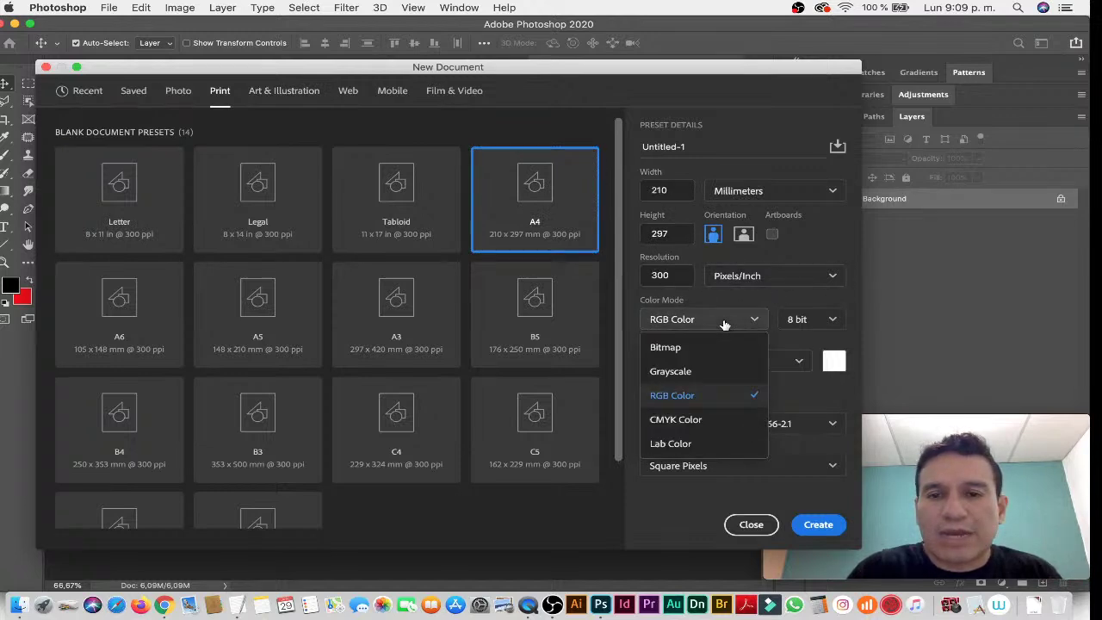
left_click(721, 419)
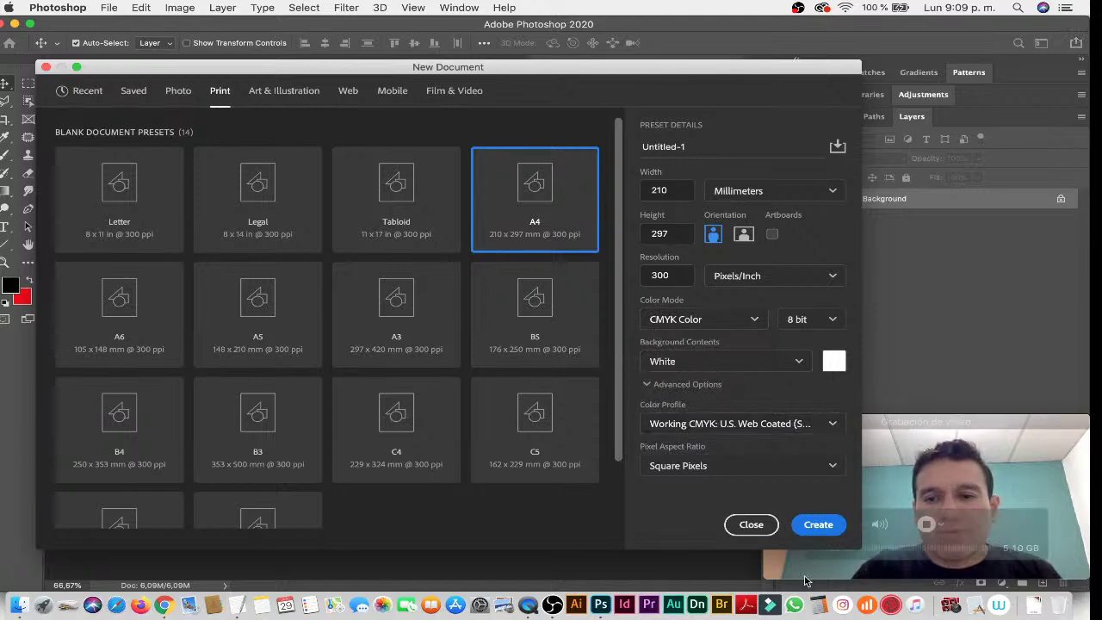
left_click(817, 525)
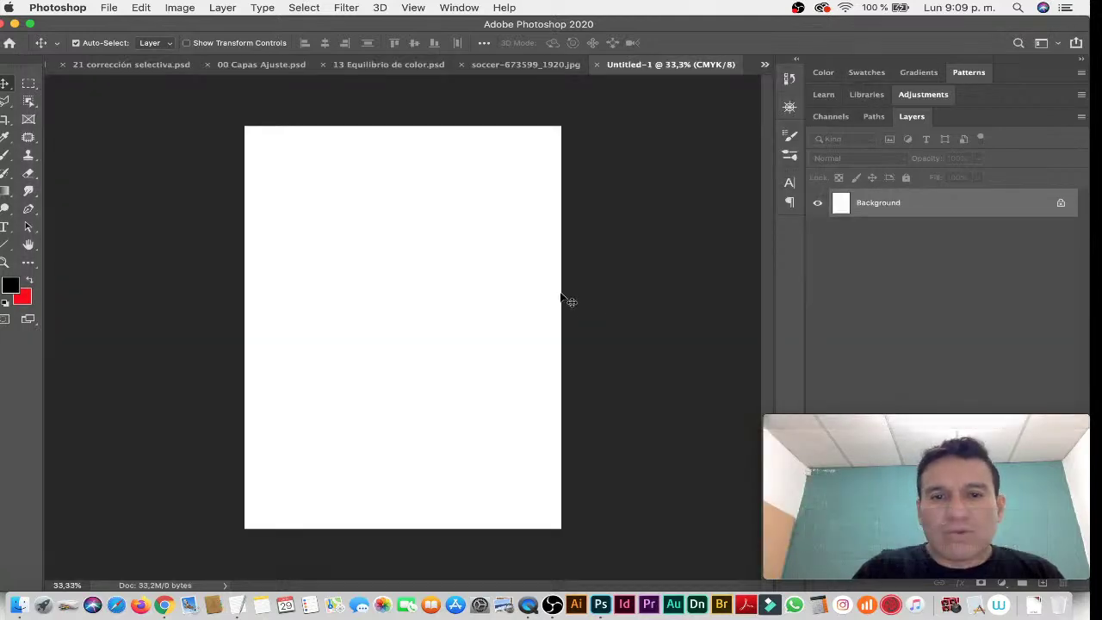
Browse the Filter menu and switch between the soccer photo and Untitled-1 documents.
left_click(344, 8)
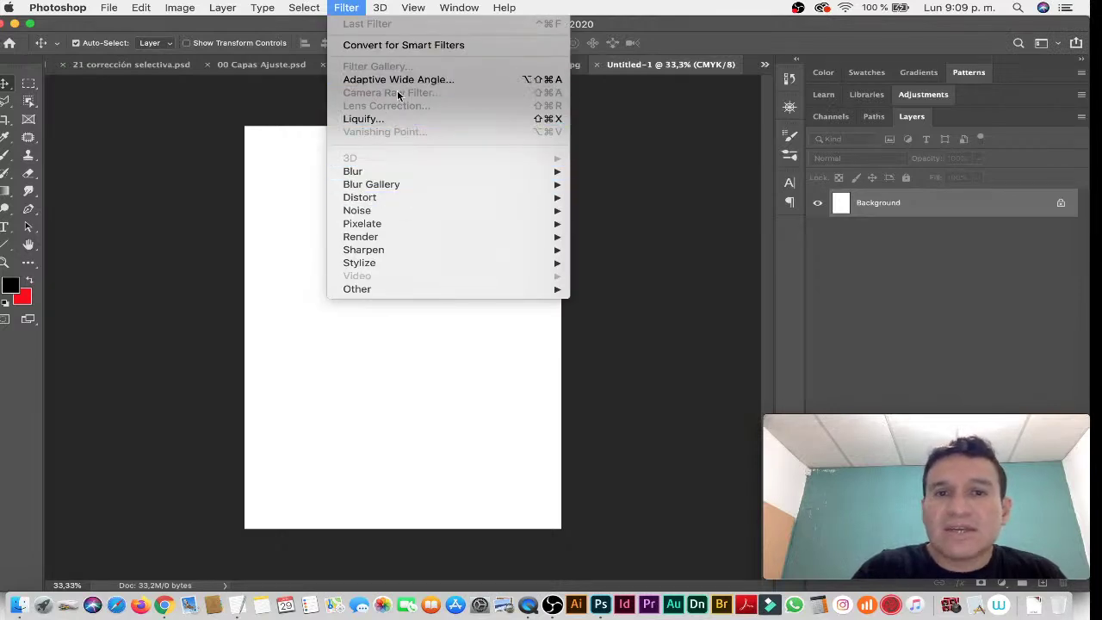
left_click(250, 112)
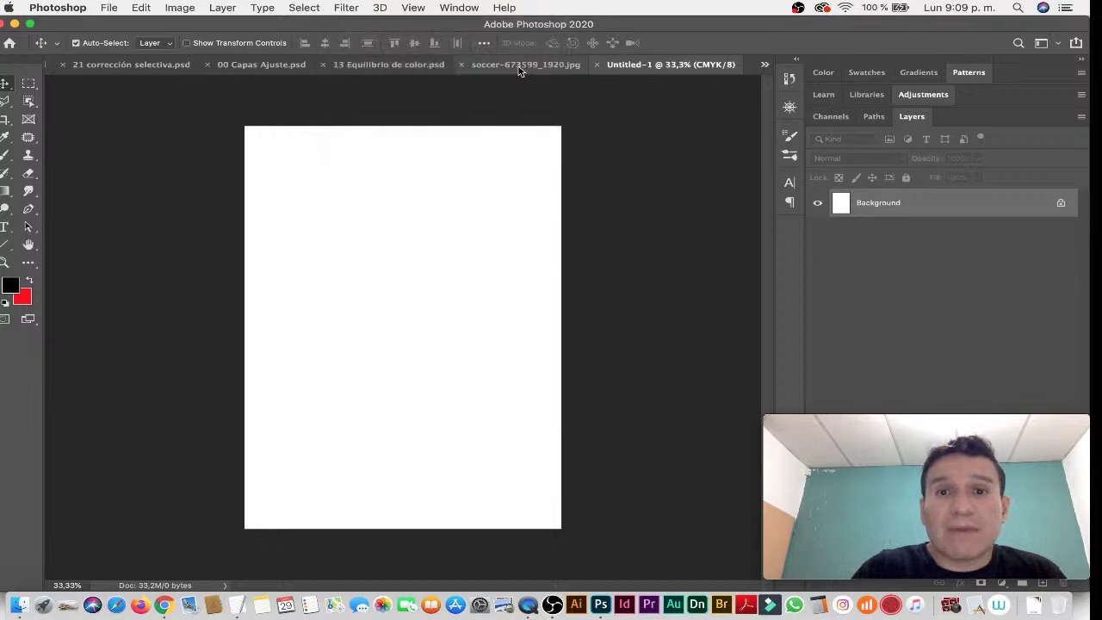
left_click(519, 69)
left_click(341, 8)
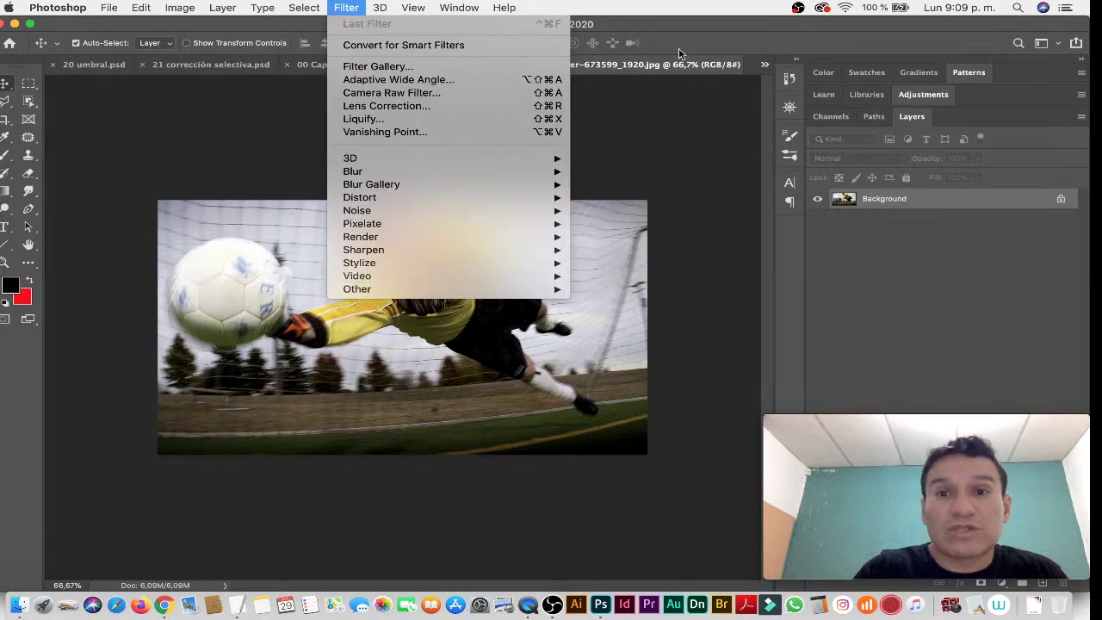
left_click(766, 69)
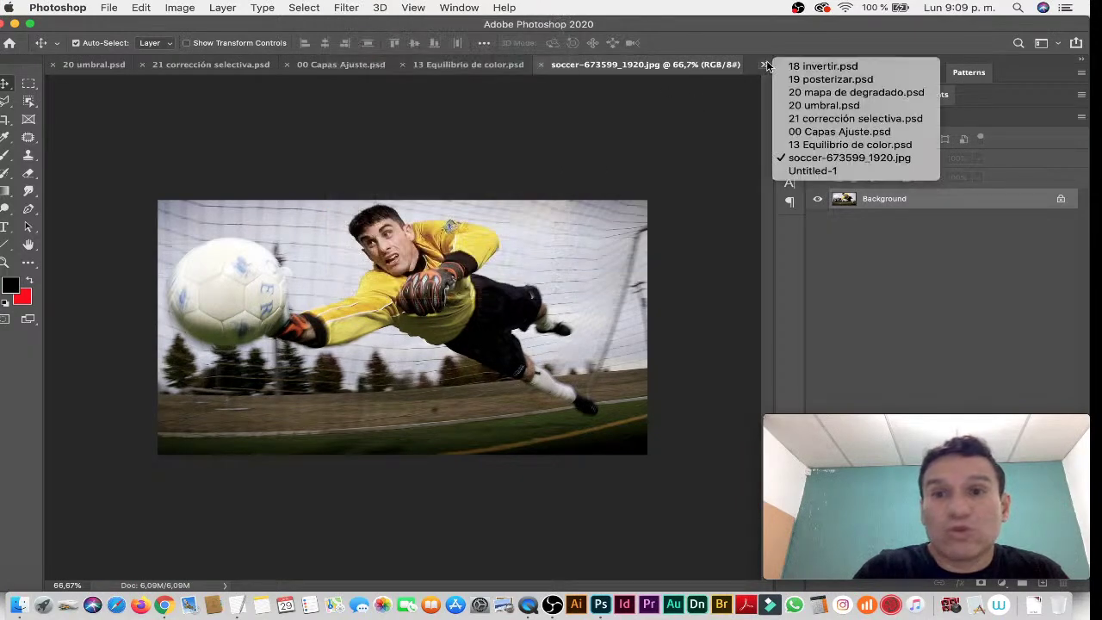
left_click(813, 171)
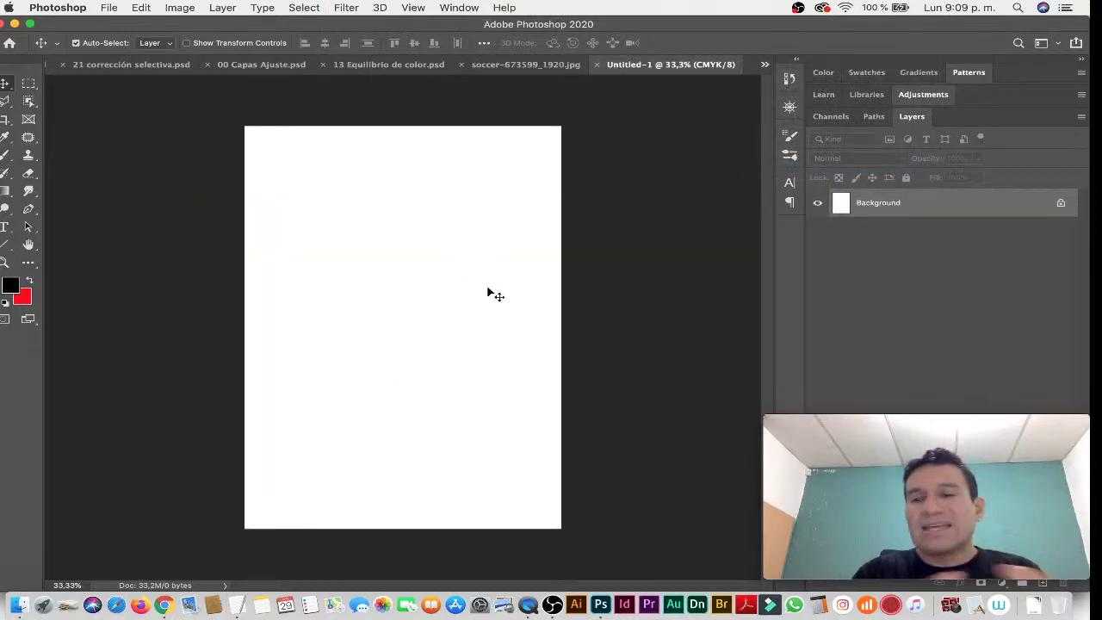
Close 13 Equilibrio de color, 21 corrección selectiva, 20 mapa de degradado, 19 posterizar, 18 invertir, 20 umbral and 00 Capas Ajuste without saving.
left_click(324, 68)
left_click(488, 222)
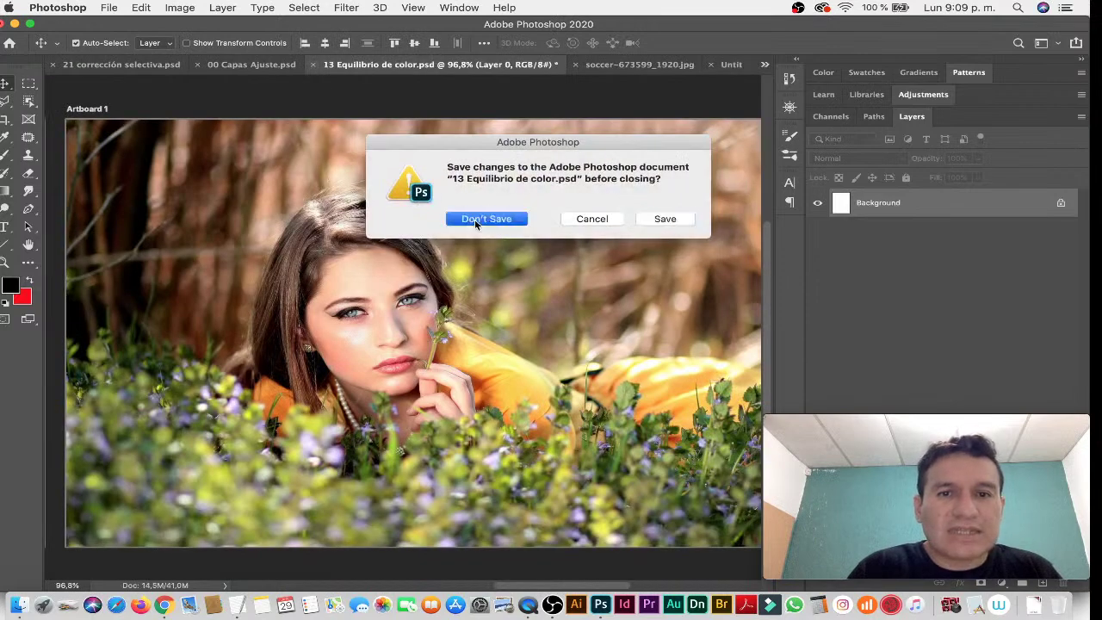
left_click(203, 71)
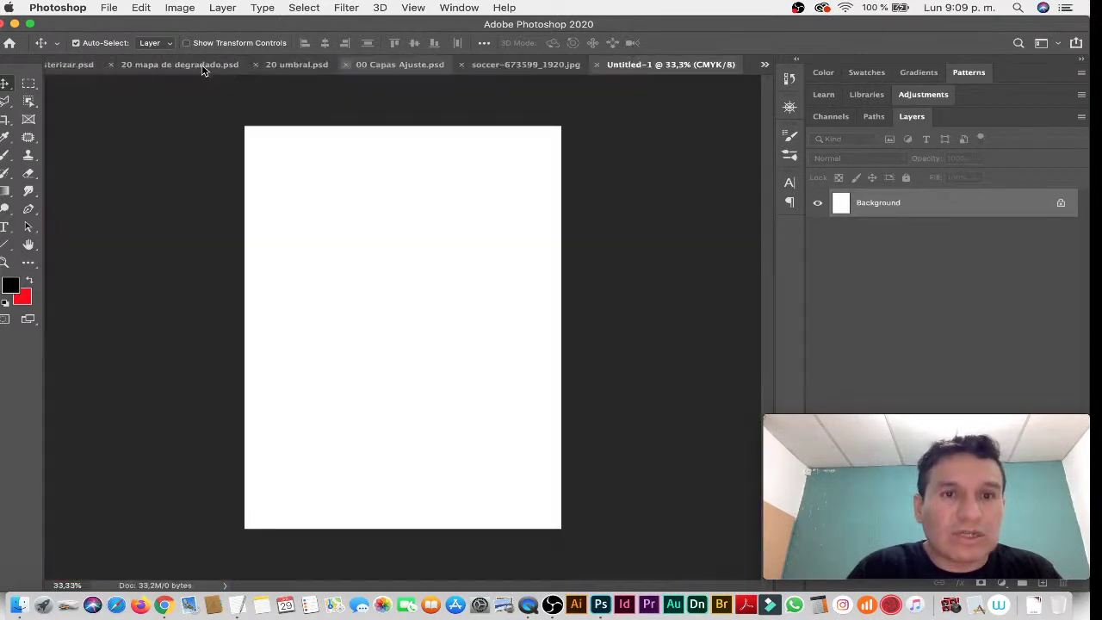
left_click(112, 65)
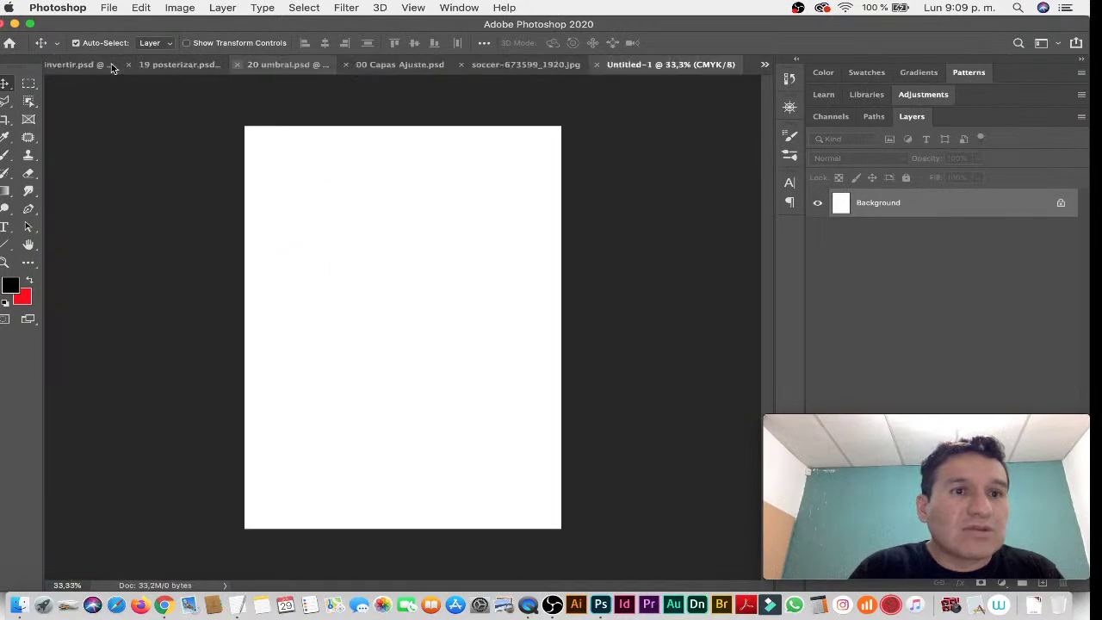
key("super+d")
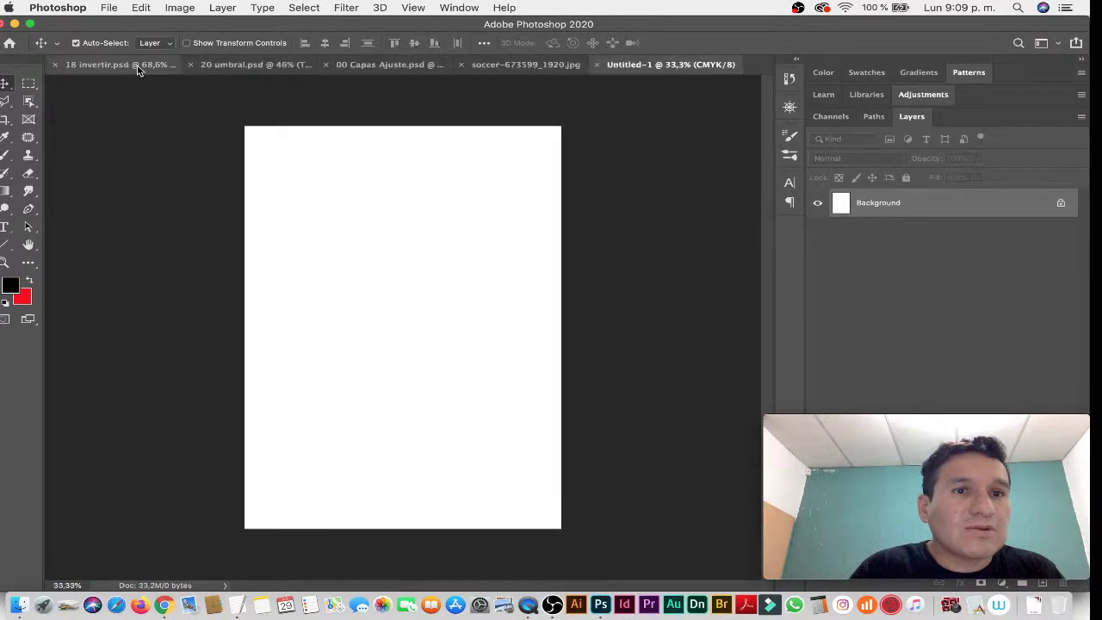
left_click(52, 64)
key("super+d")
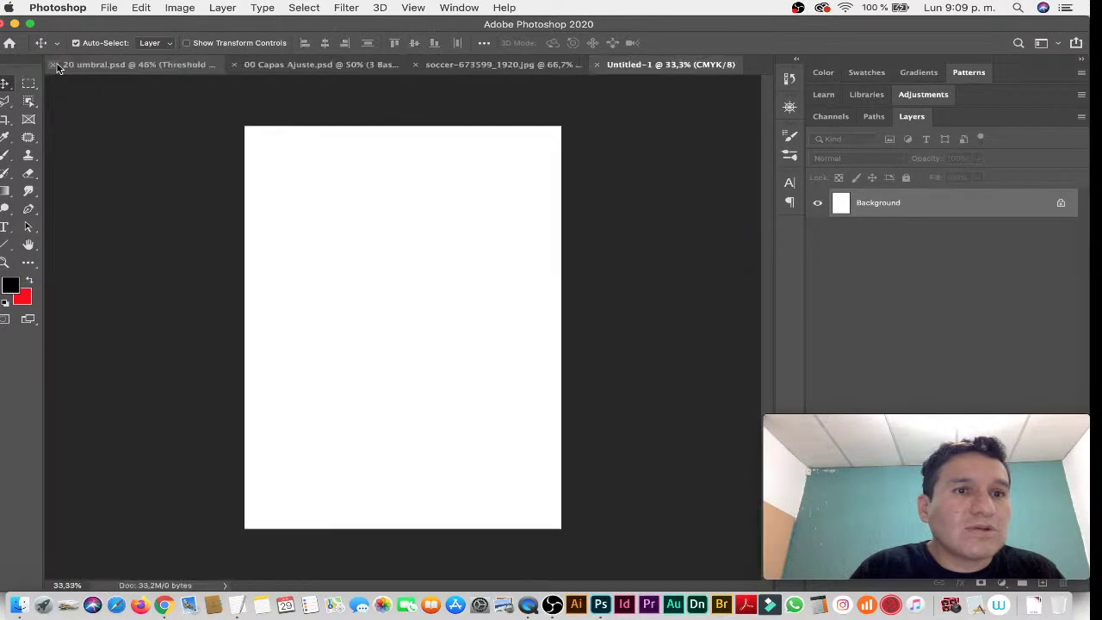
left_click(53, 65)
key("super+d")
left_click(52, 65)
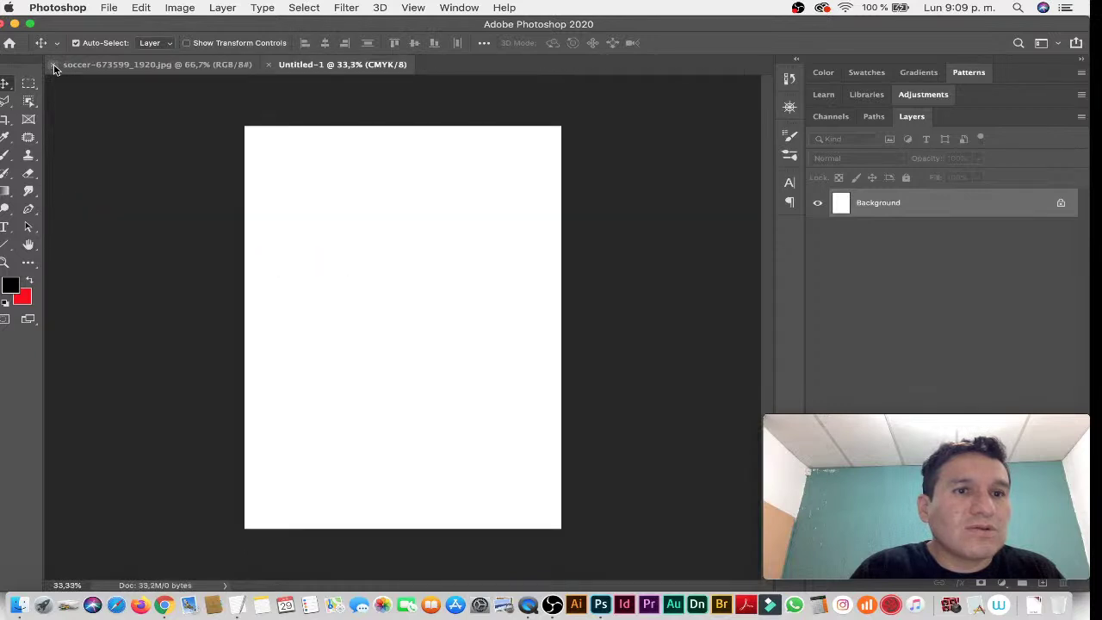
Paste the diving goalkeeper photo into Untitled-1 as Layer 1 over the white Background.
left_click(176, 60)
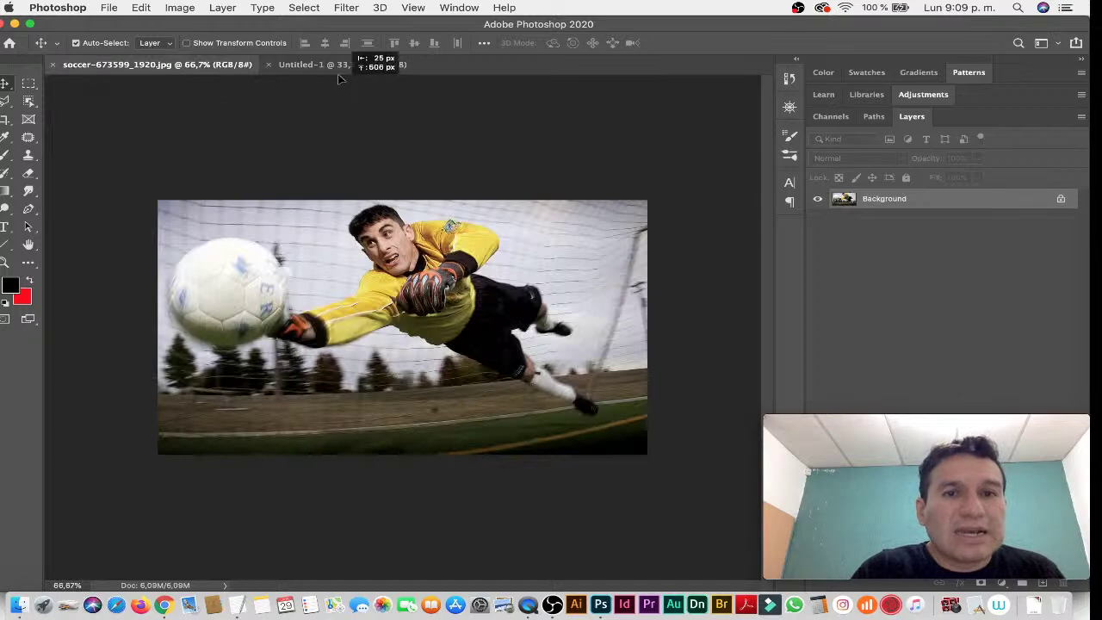
left_click(339, 65)
key("ctrl+v")
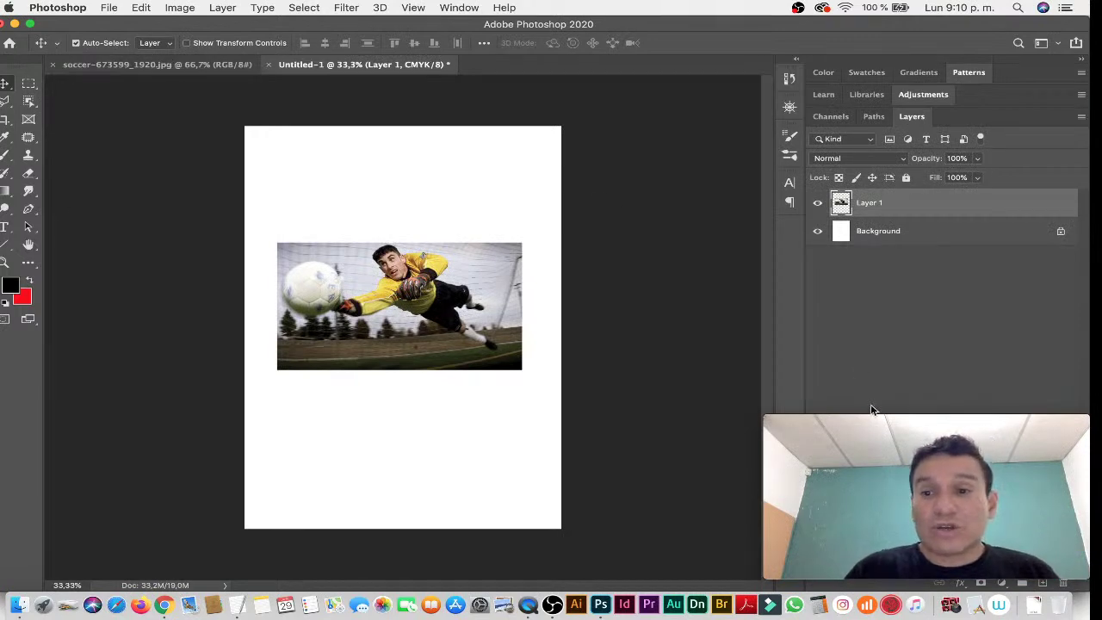
mouse_move(878, 419)
left_mouse_down()
mouse_move(559, 316)
mouse_move(527, 342)
left_mouse_up()
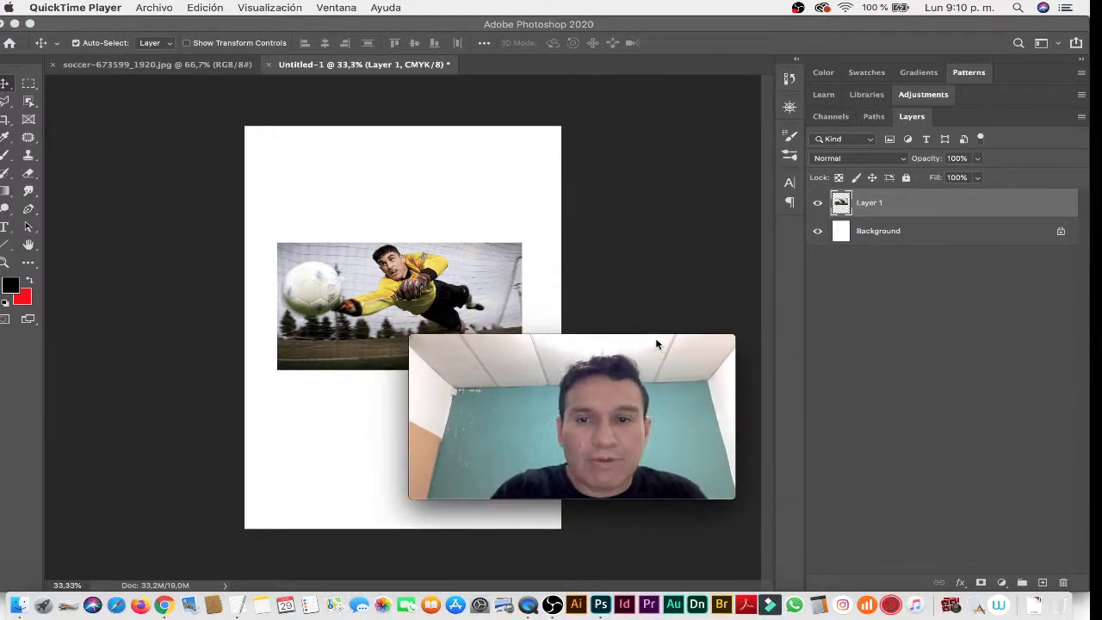
mouse_move(655, 344)
left_mouse_down()
mouse_move(298, 434)
mouse_move(249, 417)
mouse_move(231, 428)
left_mouse_up()
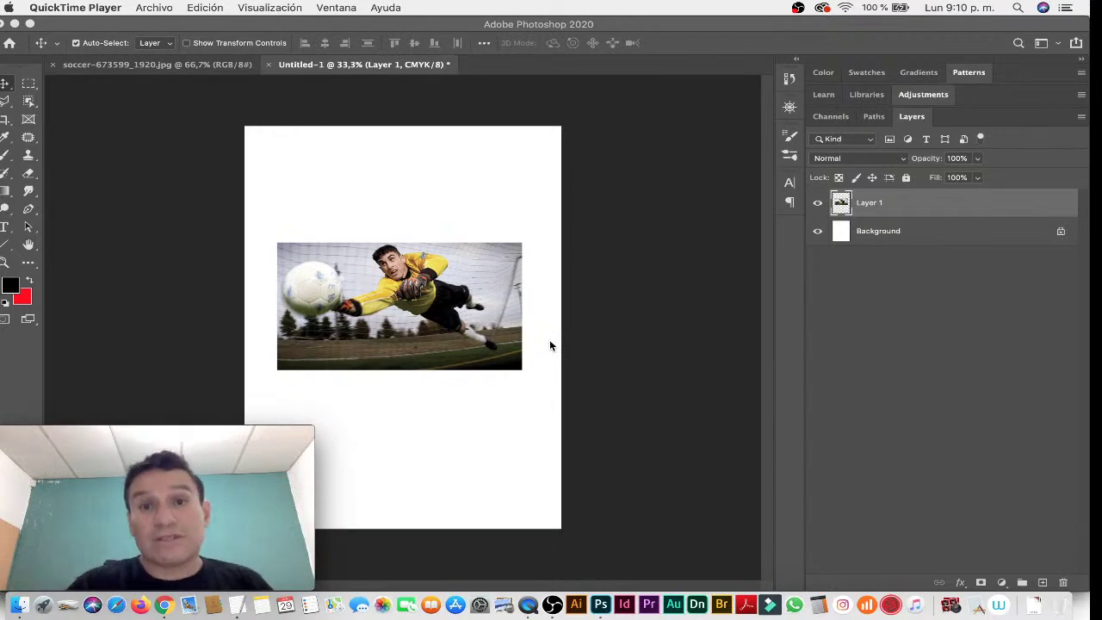
Switch to Chrome's 'Emisión en directo - YouTube Studio' tab to view the broadcast and chat.
key("super+Tab")
key("super+Tab")
key("super+Tab")
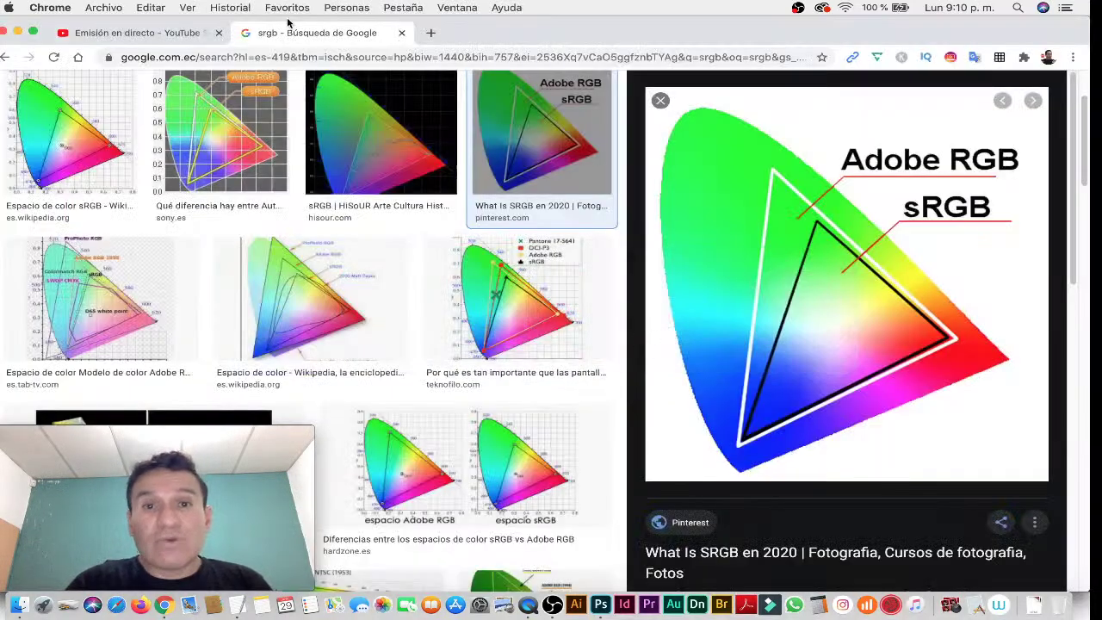
left_click(181, 36)
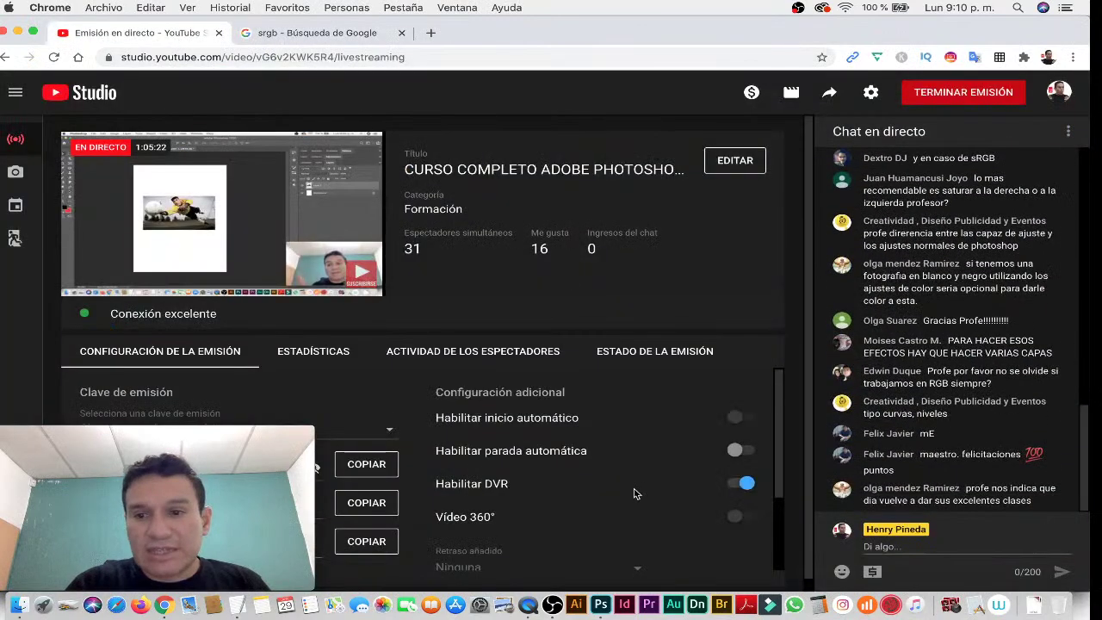
left_click_drag(306, 436, 802, 188)
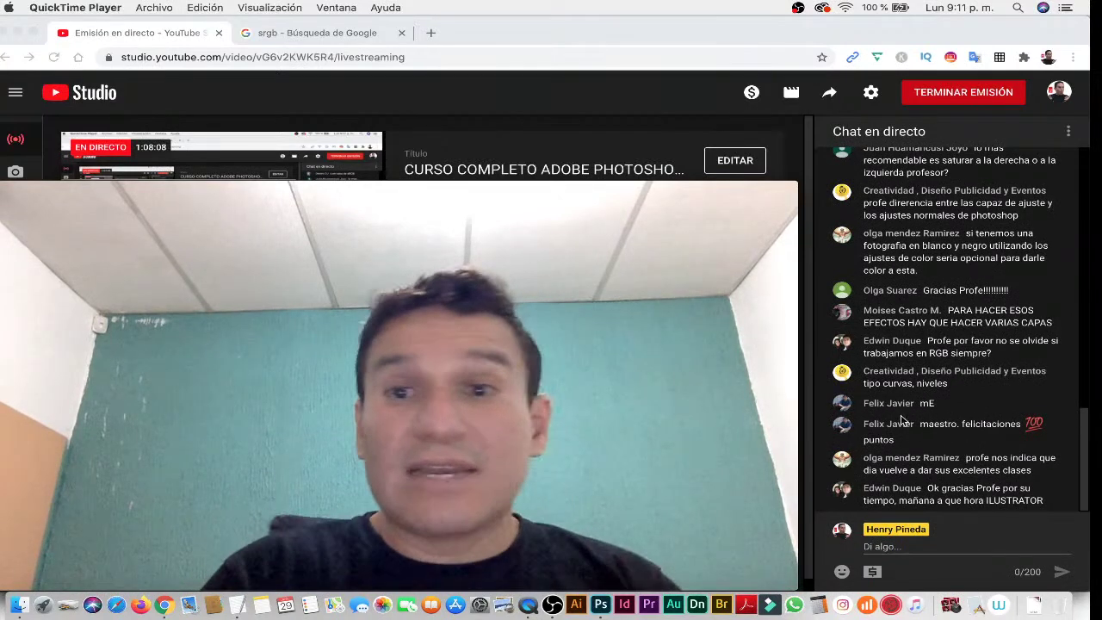
mouse_move(794, 181)
left_mouse_down()
mouse_move(555, 311)
mouse_move(659, 267)
left_mouse_up()
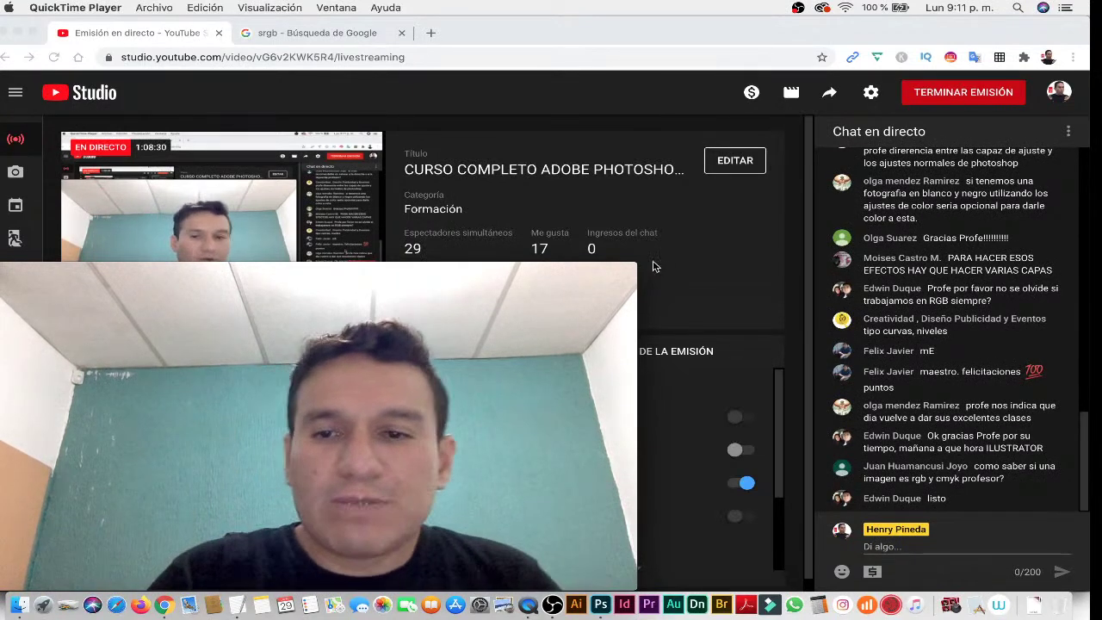
Switch back to Photoshop and make the soccer-673599_1920.jpg document active.
key("super+Tab")
key("super+Tab")
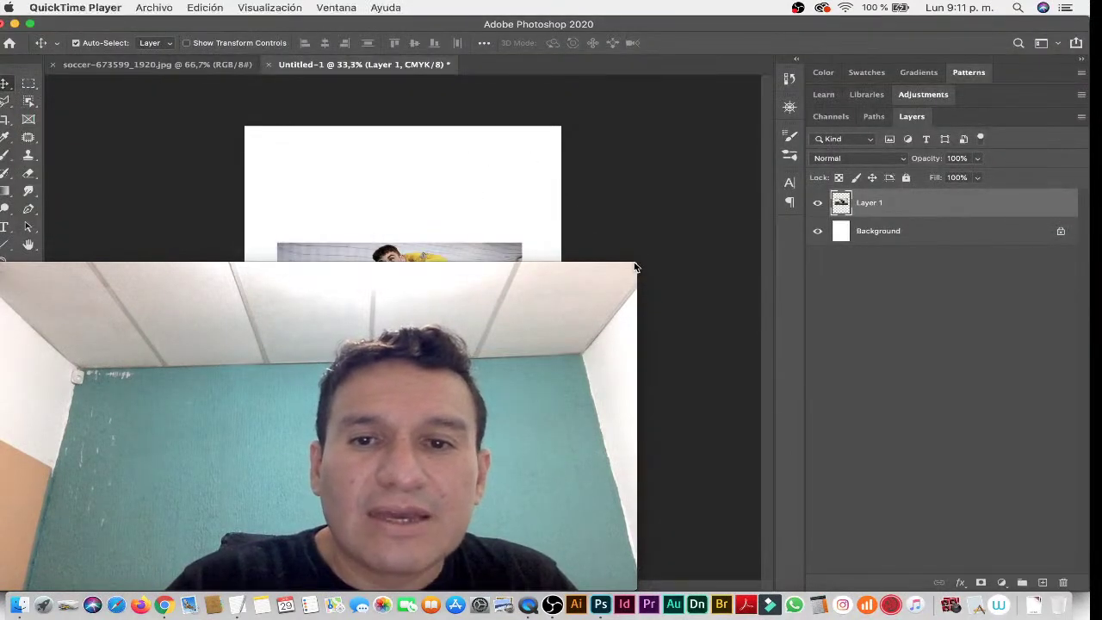
left_click_drag(629, 268, 315, 425)
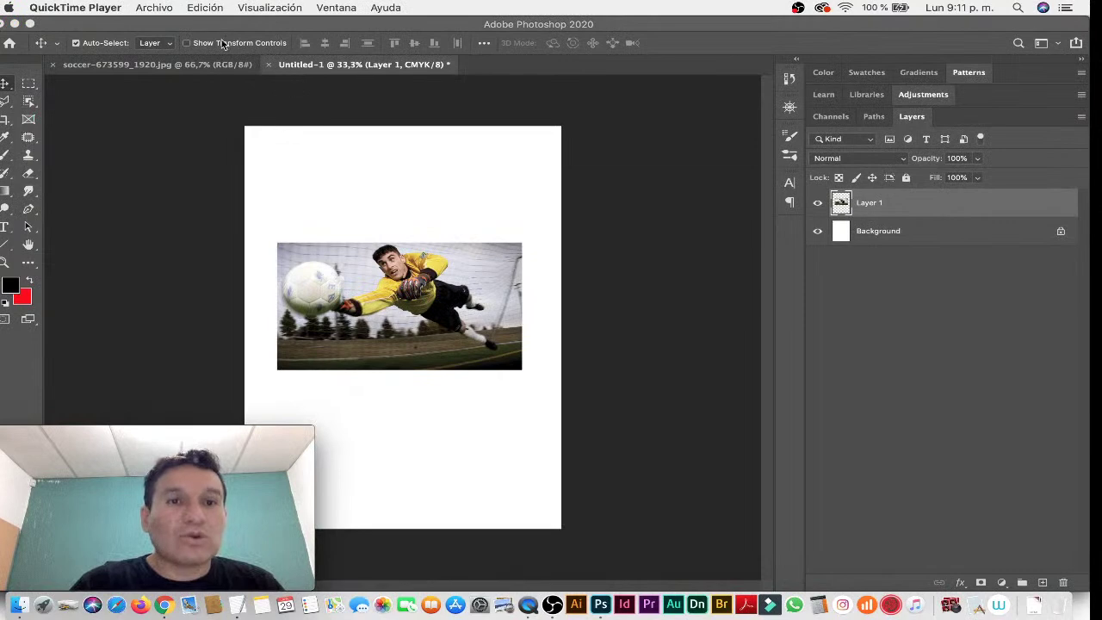
left_click(222, 43)
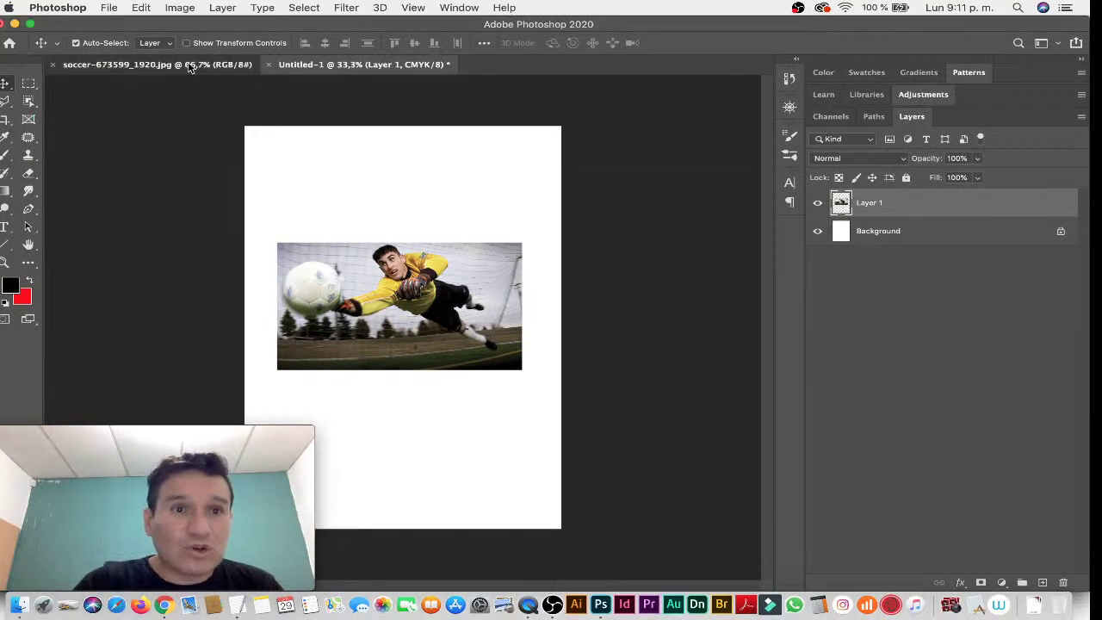
left_click(190, 66)
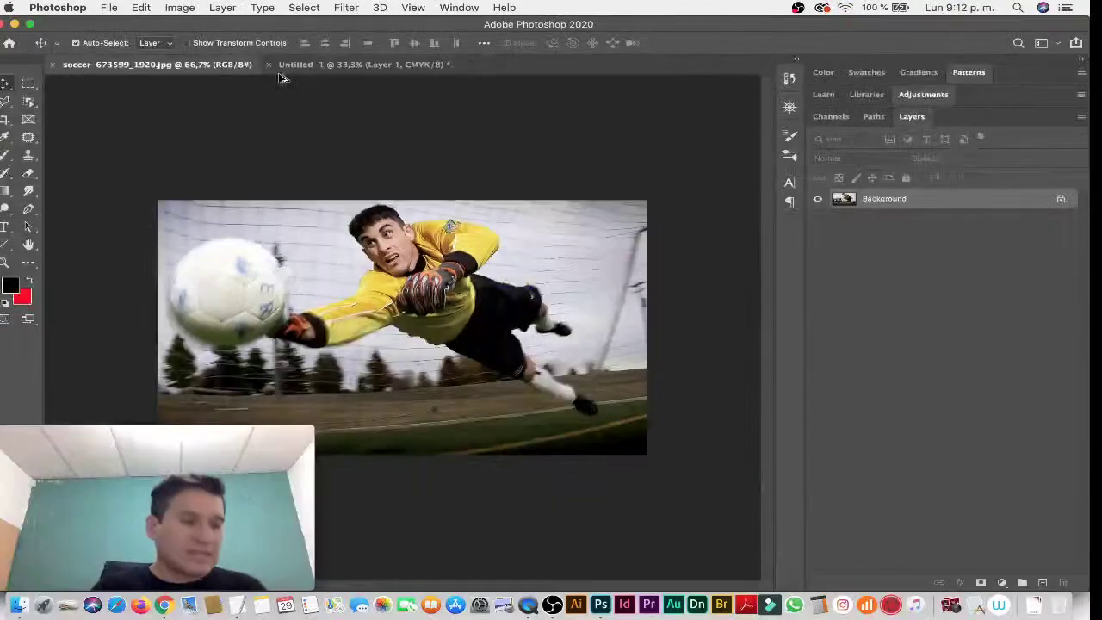
End the YouTube Studio live stream with TERMINAR EMISIÓN, confirming with FINALIZAR.
key("super+Tab")
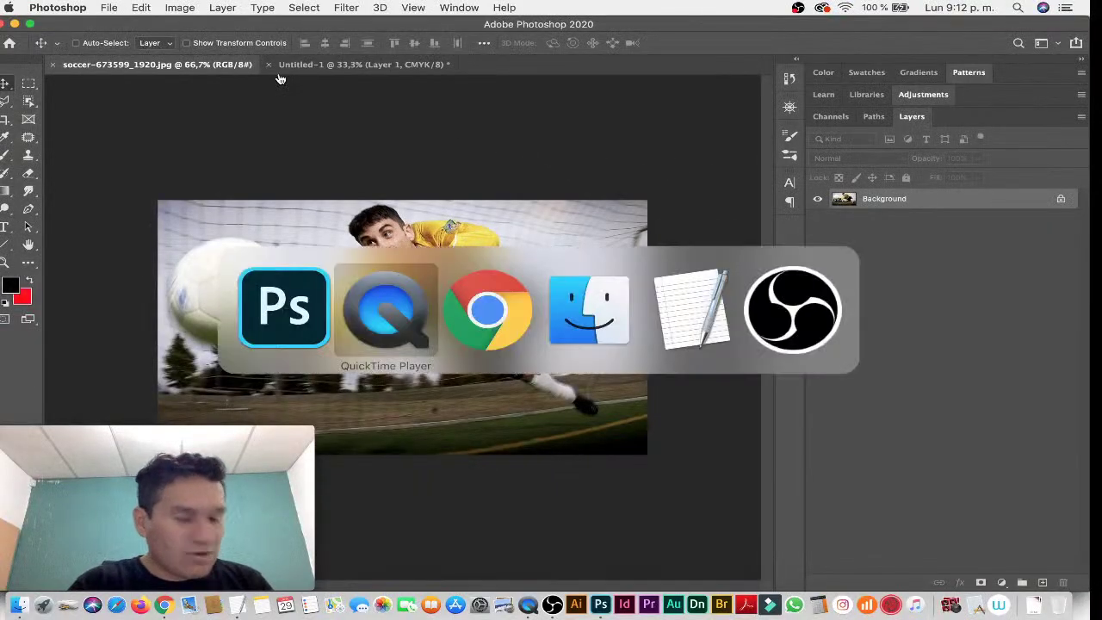
key("super+Tab")
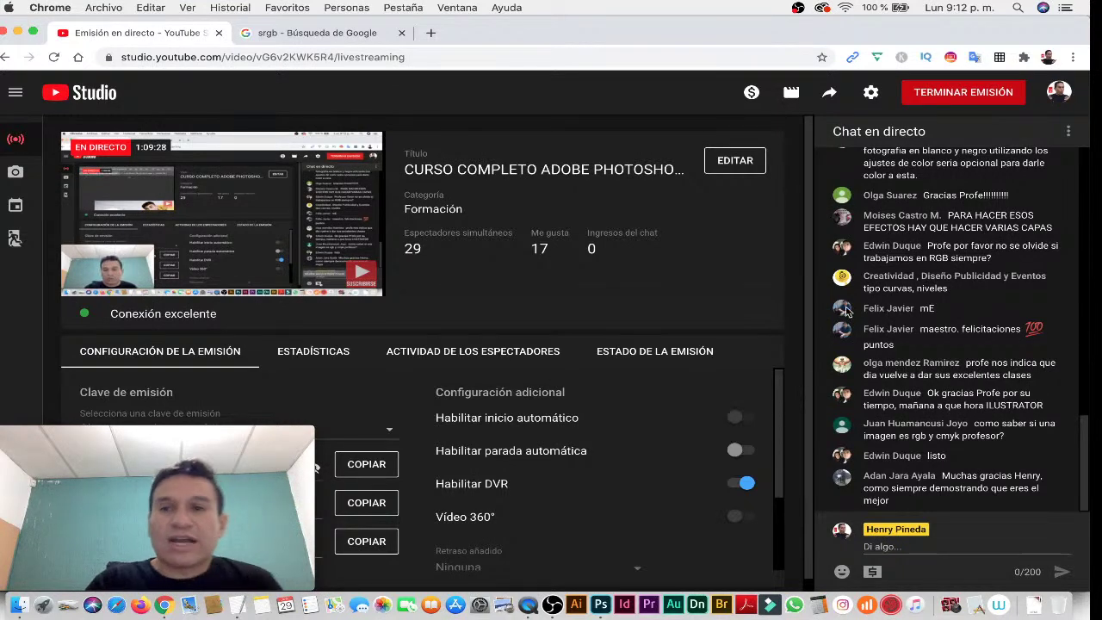
left_click(955, 101)
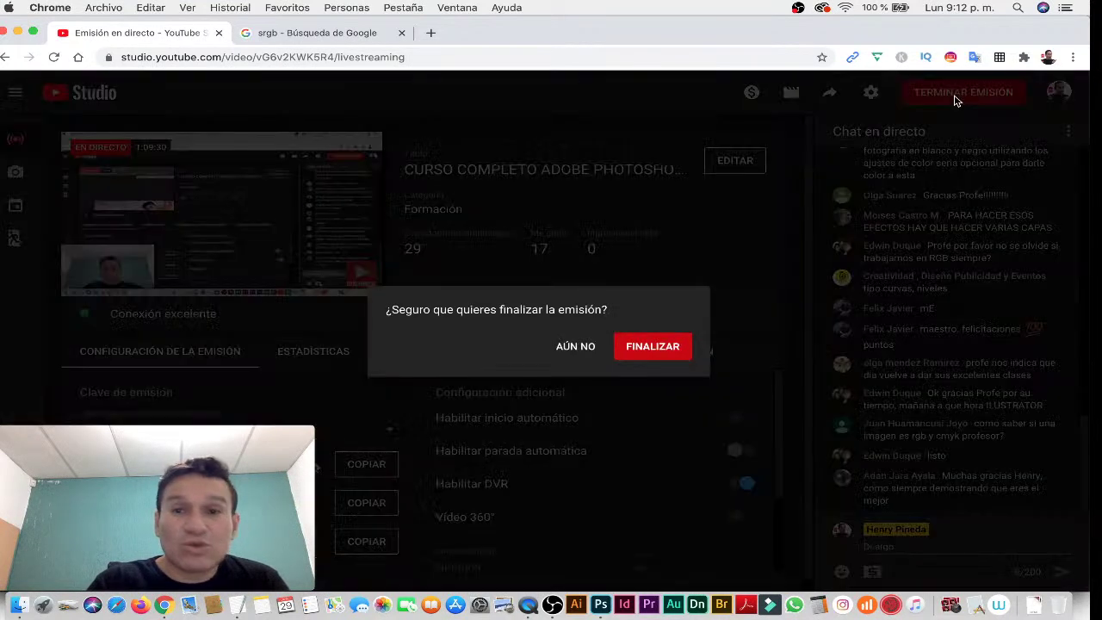
left_click(652, 346)
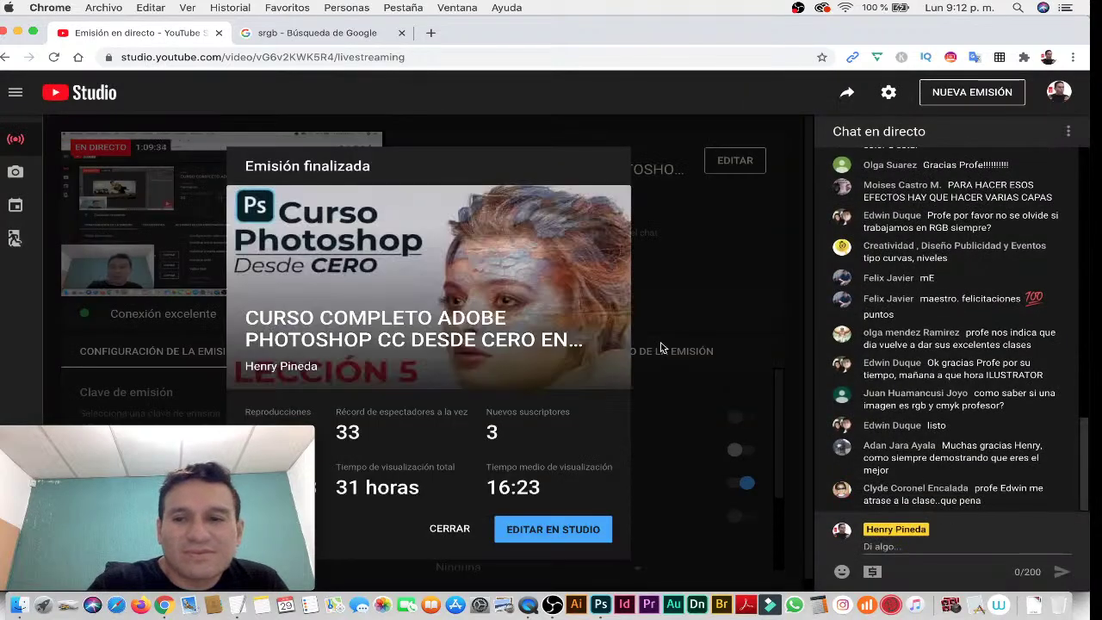